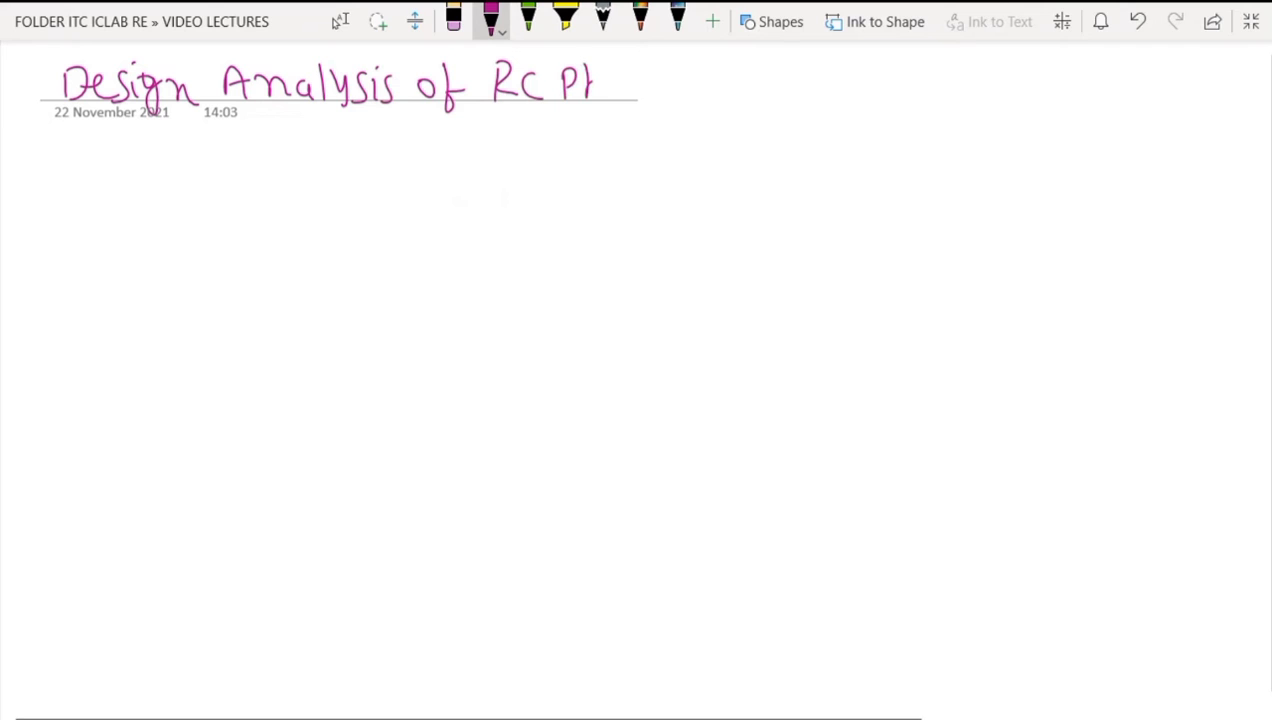
Step: Continue the handwritten page title after "RC" with the words "Phase Shift"
mouse_move(619, 82)
mouse_down()
mouse_move(613, 97)
mouse_move(636, 98)
mouse_up()
mouse_move(645, 80)
mouse_down()
mouse_move(648, 101)
mouse_move(684, 84)
mouse_move(680, 100)
mouse_up()
mouse_move(701, 64)
mouse_down()
mouse_move(703, 100)
mouse_move(726, 100)
mouse_up()
drag(730, 82, 764, 100)
drag(778, 64, 780, 100)
mouse_move(752, 72)
mouse_down()
mouse_move(790, 72)
mouse_move(818, 98)
mouse_move(812, 78)
mouse_up()
click(731, 71)
Step: Extend the title's first line by hand with "oscillator using 741 IC"
mouse_move(832, 70)
mouse_down()
mouse_move(820, 98)
mouse_move(860, 94)
mouse_up()
mouse_move(866, 62)
mouse_down()
mouse_move(860, 100)
mouse_move(872, 100)
mouse_up()
drag(890, 84, 910, 100)
mouse_move(899, 75)
mouse_down()
mouse_move(919, 73)
mouse_move(930, 104)
mouse_move(952, 82)
mouse_move(1036, 104)
mouse_up()
mouse_move(1042, 84)
mouse_down()
mouse_move(1066, 100)
mouse_move(1118, 84)
mouse_move(1142, 118)
mouse_move(1180, 102)
mouse_up()
mouse_move(1178, 86)
mouse_down()
mouse_move(1176, 120)
mouse_move(1214, 114)
mouse_up()
drag(1198, 117, 1226, 117)
drag(1212, 84, 1262, 124)
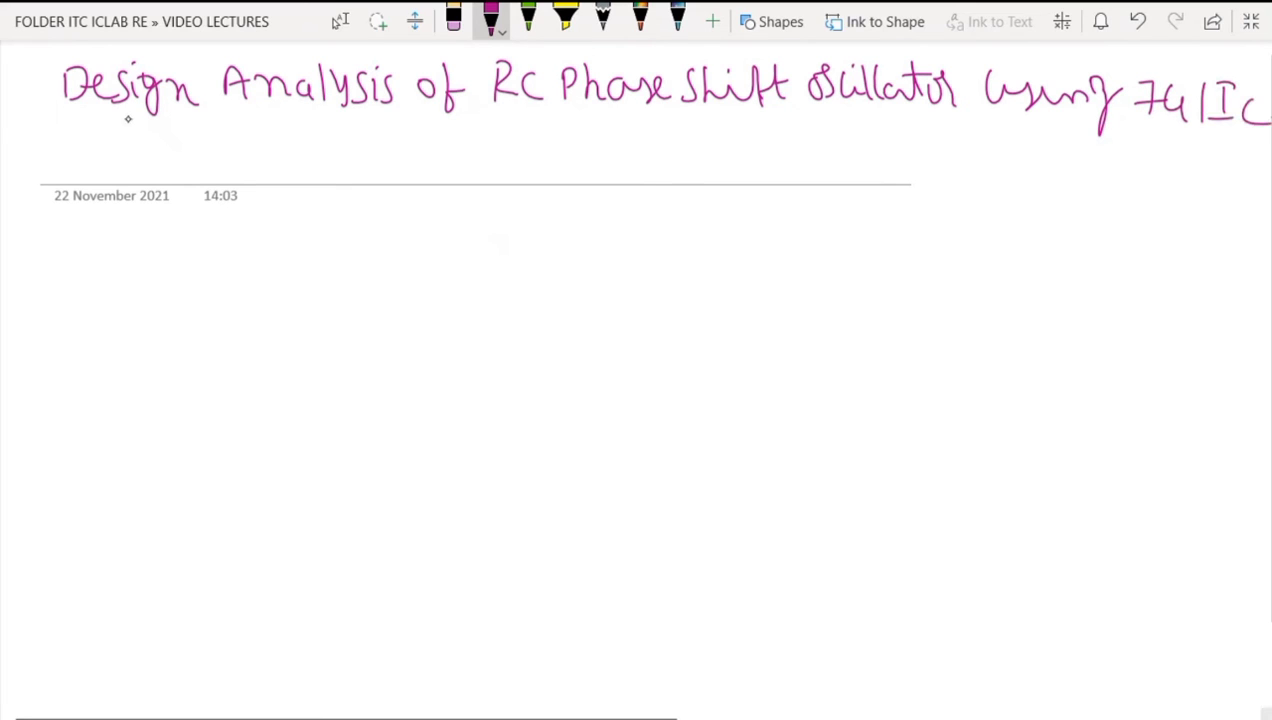
Step: Start a second handwritten title line with "OP AMP and"
drag(118, 138, 139, 176)
mouse_move(139, 138)
mouse_down()
mouse_move(141, 157)
mouse_move(196, 176)
mouse_up()
mouse_move(170, 162)
mouse_down()
mouse_move(230, 146)
mouse_move(243, 178)
mouse_up()
mouse_move(244, 134)
mouse_down()
mouse_move(247, 156)
mouse_move(316, 176)
mouse_up()
mouse_move(318, 176)
mouse_down()
mouse_move(342, 158)
mouse_move(354, 178)
mouse_up()
drag(376, 160, 385, 182)
Step: Continue the second title line by hand with "Simulate the CKT using"
mouse_move(426, 142)
mouse_down()
mouse_move(413, 174)
mouse_move(506, 174)
mouse_move(530, 150)
mouse_move(528, 166)
mouse_up()
drag(536, 150, 562, 174)
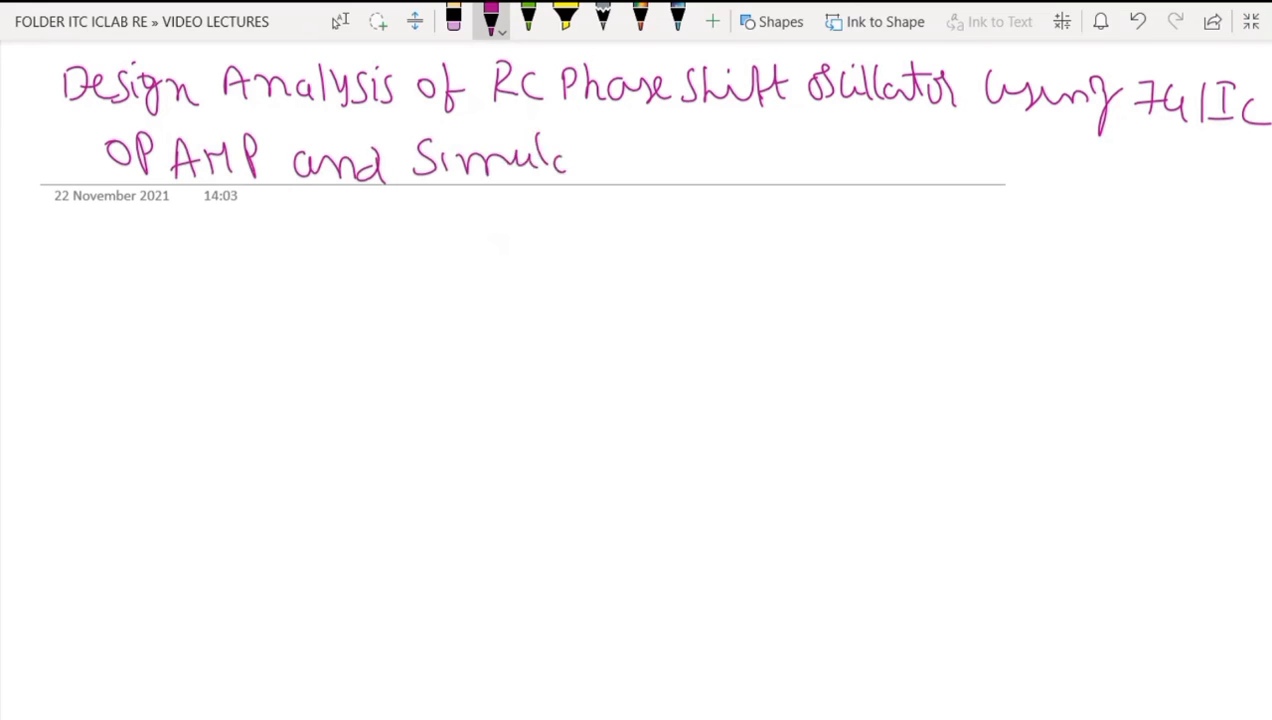
drag(572, 122, 566, 172)
mouse_move(598, 150)
mouse_down()
mouse_move(604, 176)
mouse_move(592, 174)
mouse_up()
mouse_move(600, 160)
mouse_down()
mouse_move(637, 178)
mouse_move(740, 176)
mouse_up()
mouse_move(766, 132)
mouse_down()
mouse_move(770, 172)
mouse_move(784, 148)
mouse_move(872, 176)
mouse_up()
drag(876, 160, 934, 198)
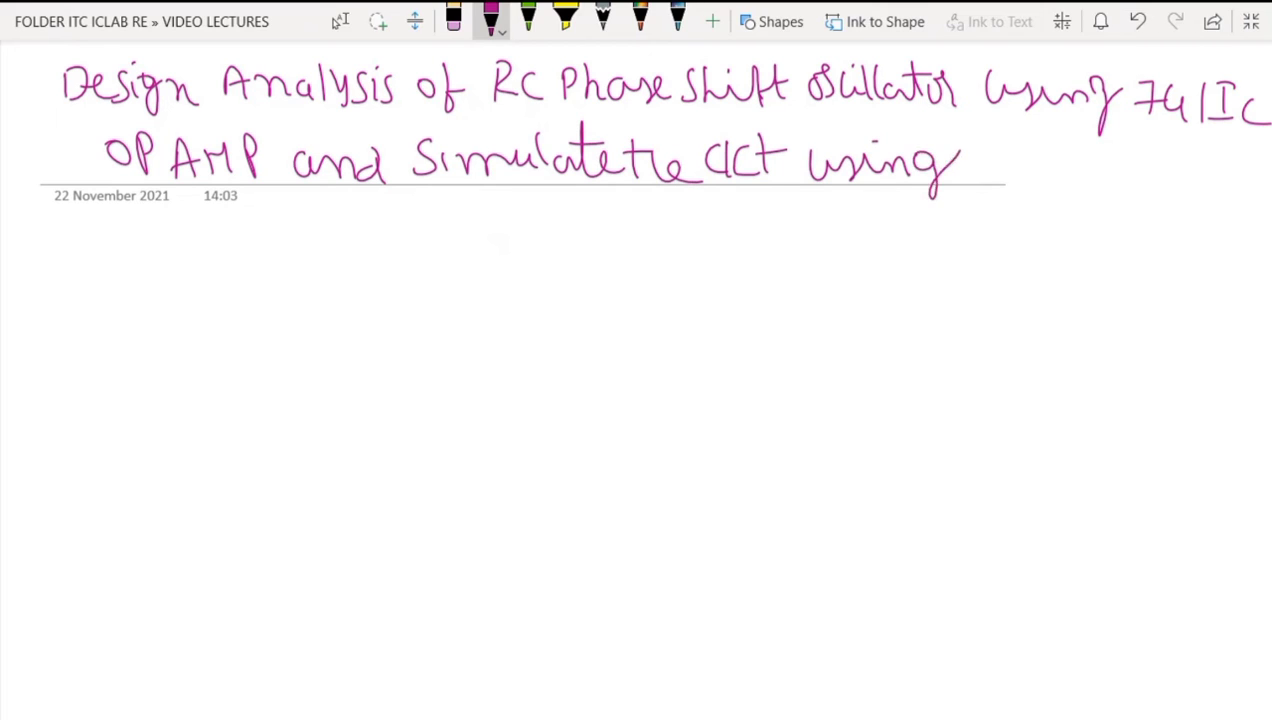
Step: Finish the second title line by hand with "multisim software"
mouse_move(966, 154)
mouse_down()
mouse_move(1014, 180)
mouse_move(1060, 180)
mouse_up()
mouse_move(1066, 158)
mouse_down()
mouse_move(1070, 178)
mouse_move(1098, 178)
mouse_up()
mouse_move(1104, 162)
mouse_down()
mouse_move(1118, 156)
mouse_move(1148, 180)
mouse_move(1170, 164)
mouse_up()
mouse_move(1190, 144)
mouse_down()
mouse_move(1184, 182)
mouse_move(1204, 180)
mouse_move(1212, 156)
mouse_up()
drag(1204, 154, 1224, 176)
mouse_move(1240, 162)
mouse_down()
mouse_move(1236, 172)
mouse_move(1254, 156)
mouse_up()
drag(1254, 166, 1264, 174)
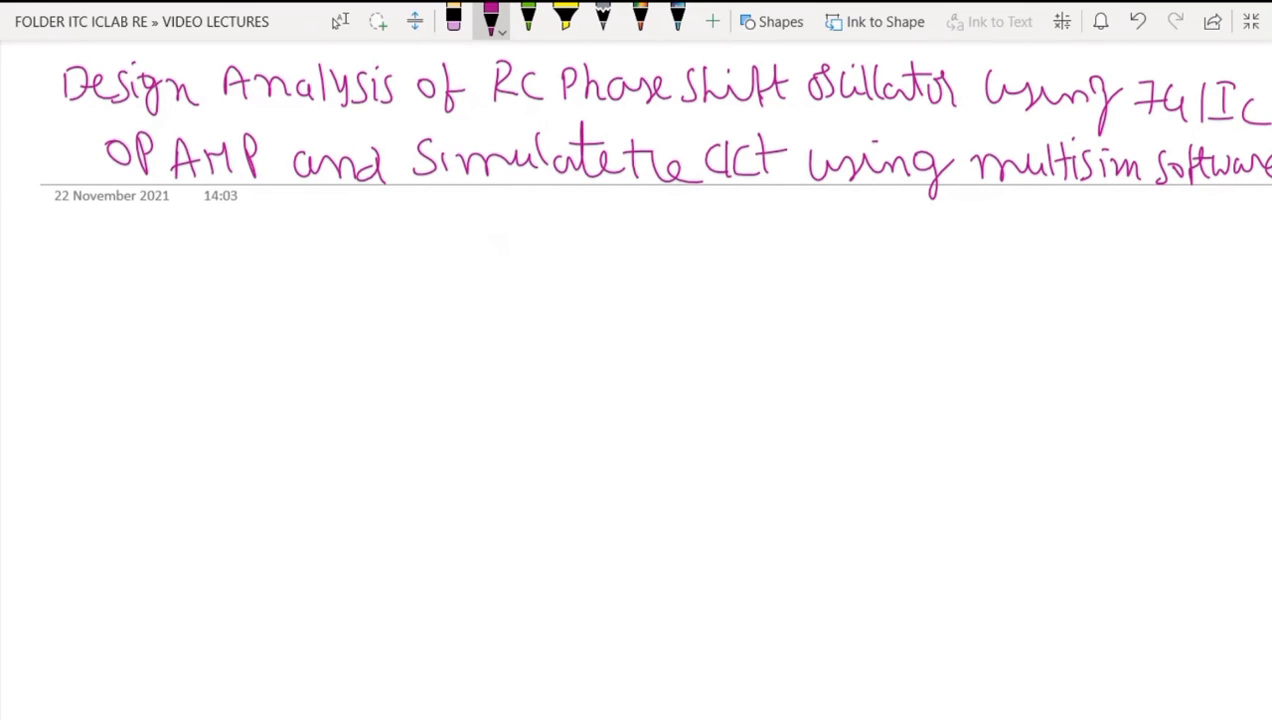
Step: Handwrite the section heading "(1) CKT diagram" below the title and underline its words
mouse_move(130, 287)
mouse_down()
mouse_move(124, 316)
mouse_move(155, 314)
mouse_up()
drag(170, 287, 180, 316)
mouse_move(334, 285)
mouse_down()
mouse_move(318, 296)
mouse_move(340, 314)
mouse_up()
drag(344, 281, 344, 316)
drag(366, 286, 367, 315)
drag(378, 275, 379, 316)
drag(365, 294, 402, 293)
mouse_move(498, 270)
mouse_down()
mouse_move(496, 306)
mouse_move(512, 304)
mouse_up()
mouse_move(536, 280)
mouse_down()
mouse_move(578, 328)
mouse_move(616, 296)
mouse_move(736, 314)
mouse_up()
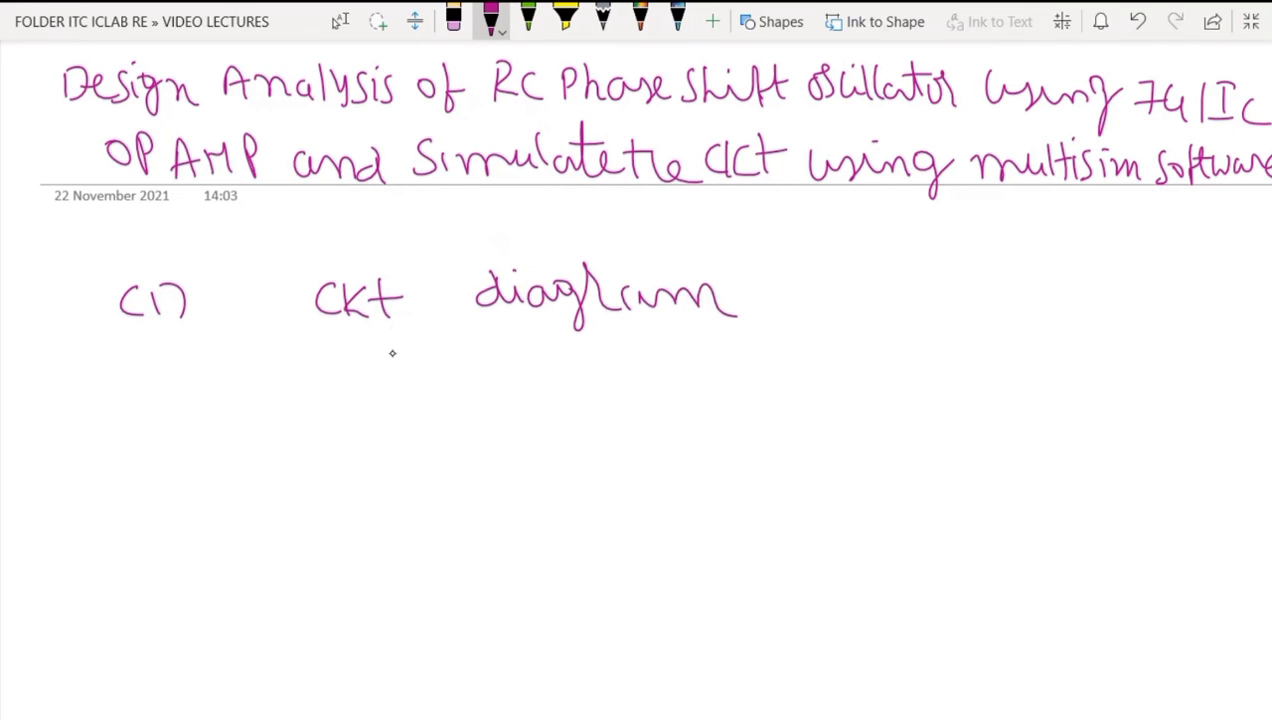
drag(321, 354, 720, 333)
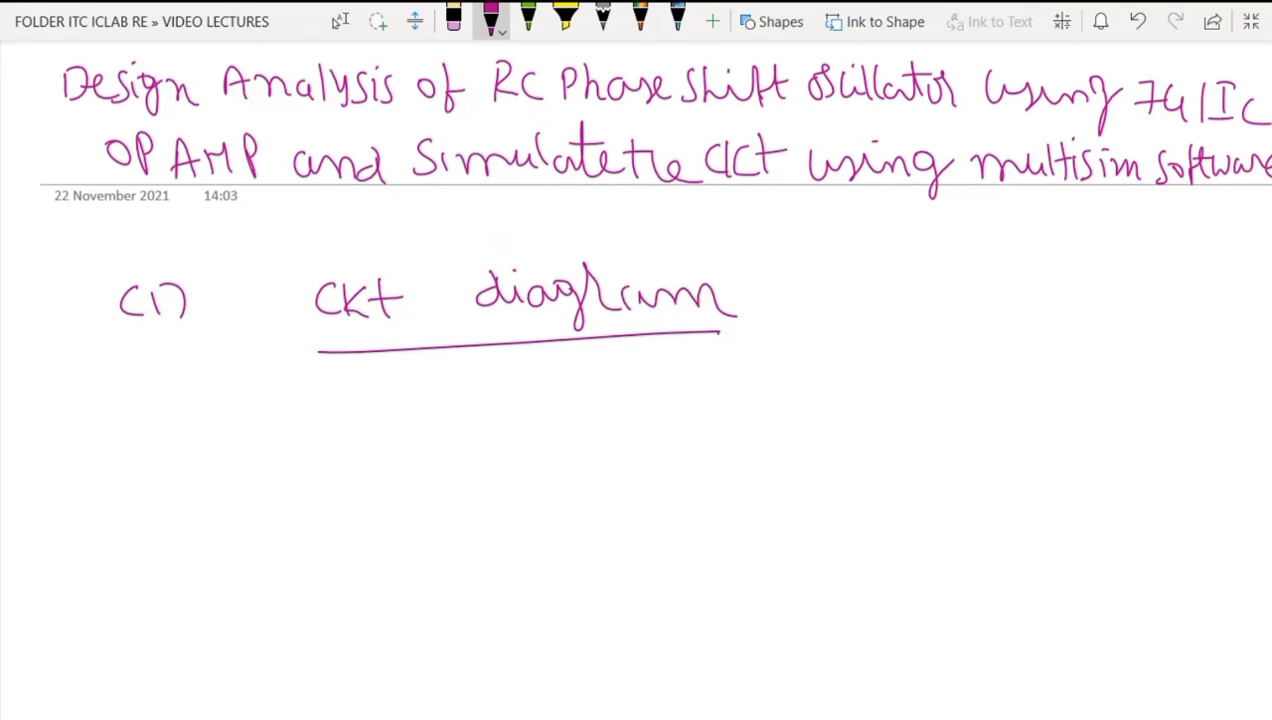
Step: Draw a triangular op-amp symbol labelled 741 IC with − and + inputs, and a series resistor leading into the inverting input
scroll(1207, 227, down, 3)
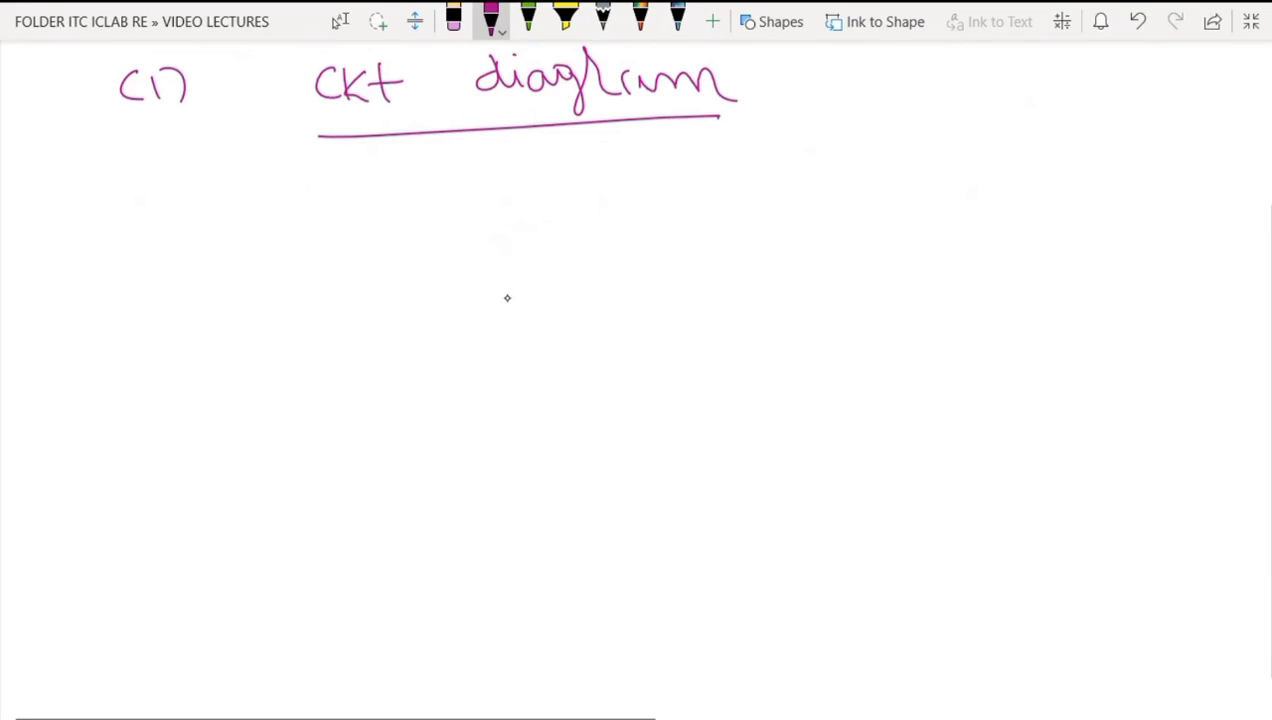
drag(503, 284, 503, 381)
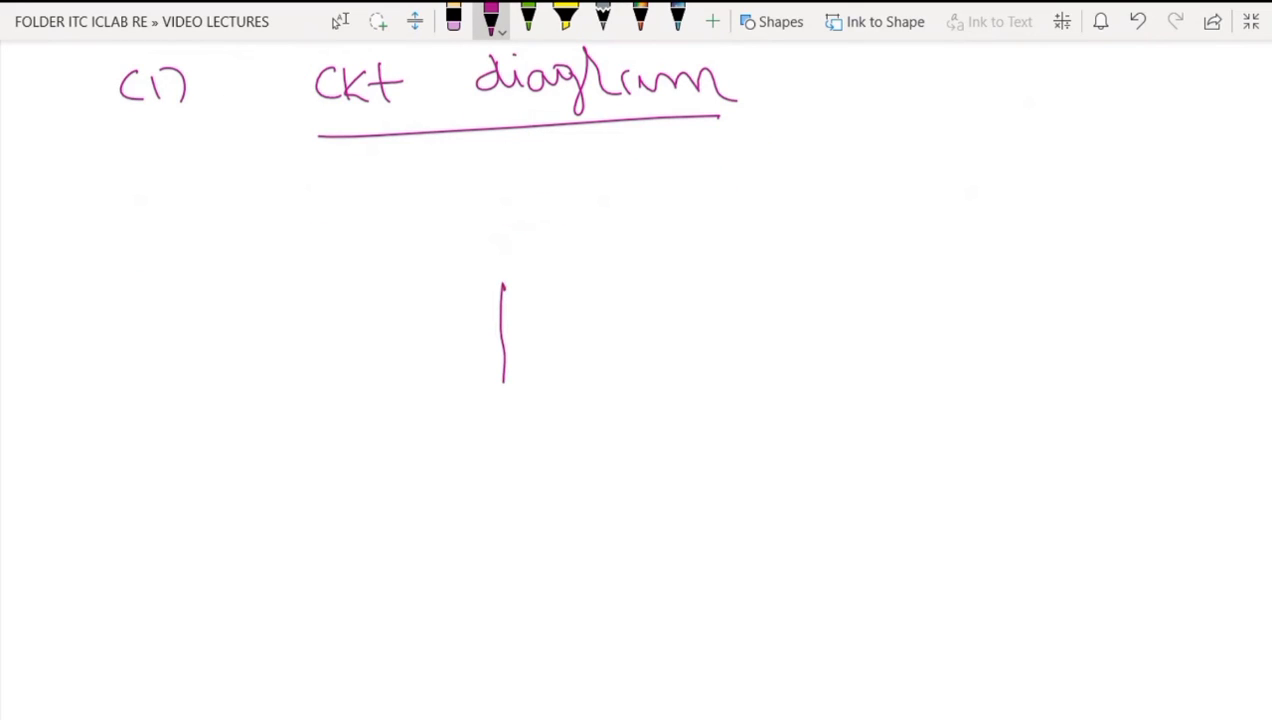
drag(502, 285, 632, 348)
drag(506, 381, 632, 348)
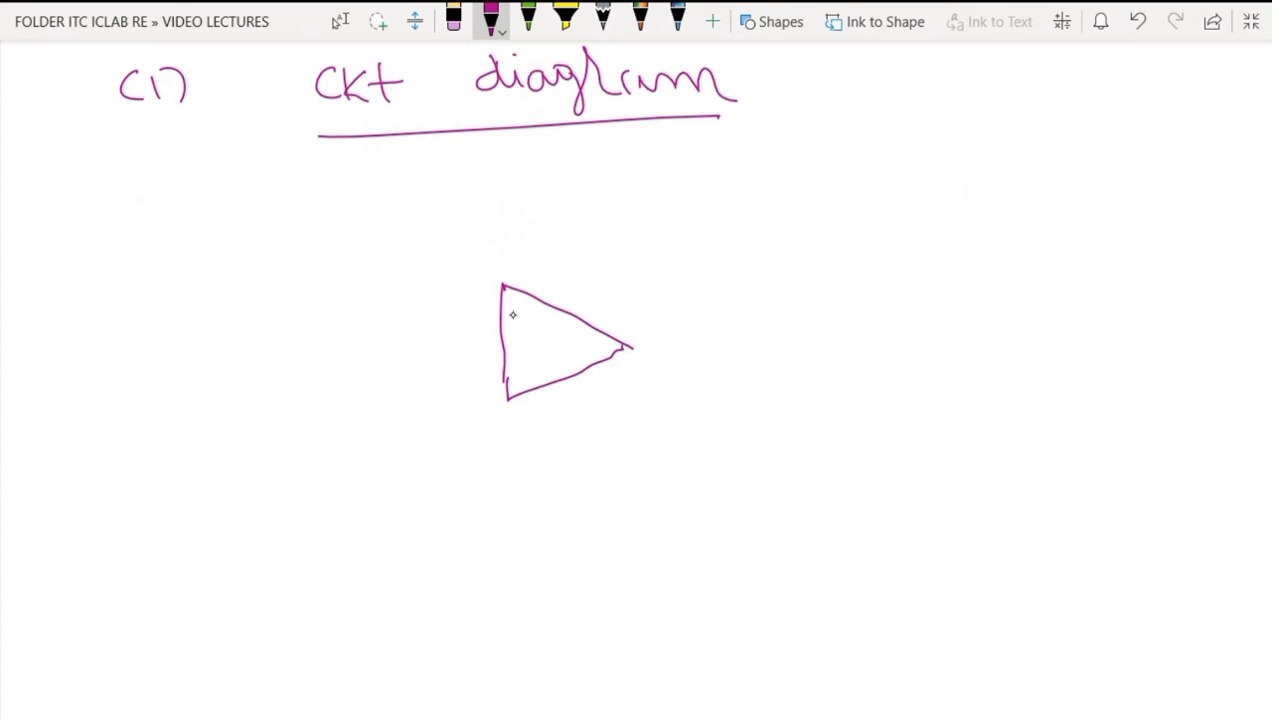
mouse_move(511, 315)
mouse_down()
mouse_move(546, 312)
mouse_move(520, 388)
mouse_up()
drag(536, 328, 551, 350)
mouse_move(563, 334)
mouse_down()
mouse_move(563, 352)
mouse_move(571, 333)
mouse_up()
drag(557, 352, 596, 354)
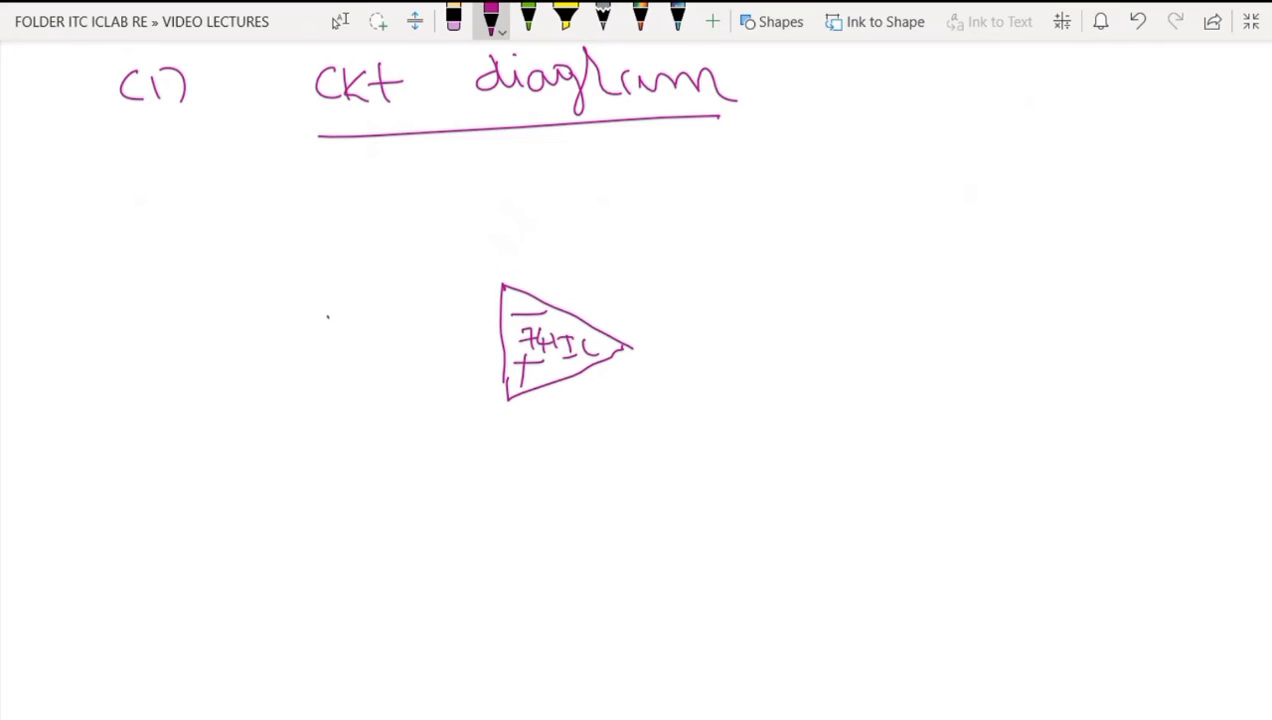
mouse_move(327, 316)
mouse_down()
mouse_move(390, 303)
mouse_move(496, 320)
mouse_up()
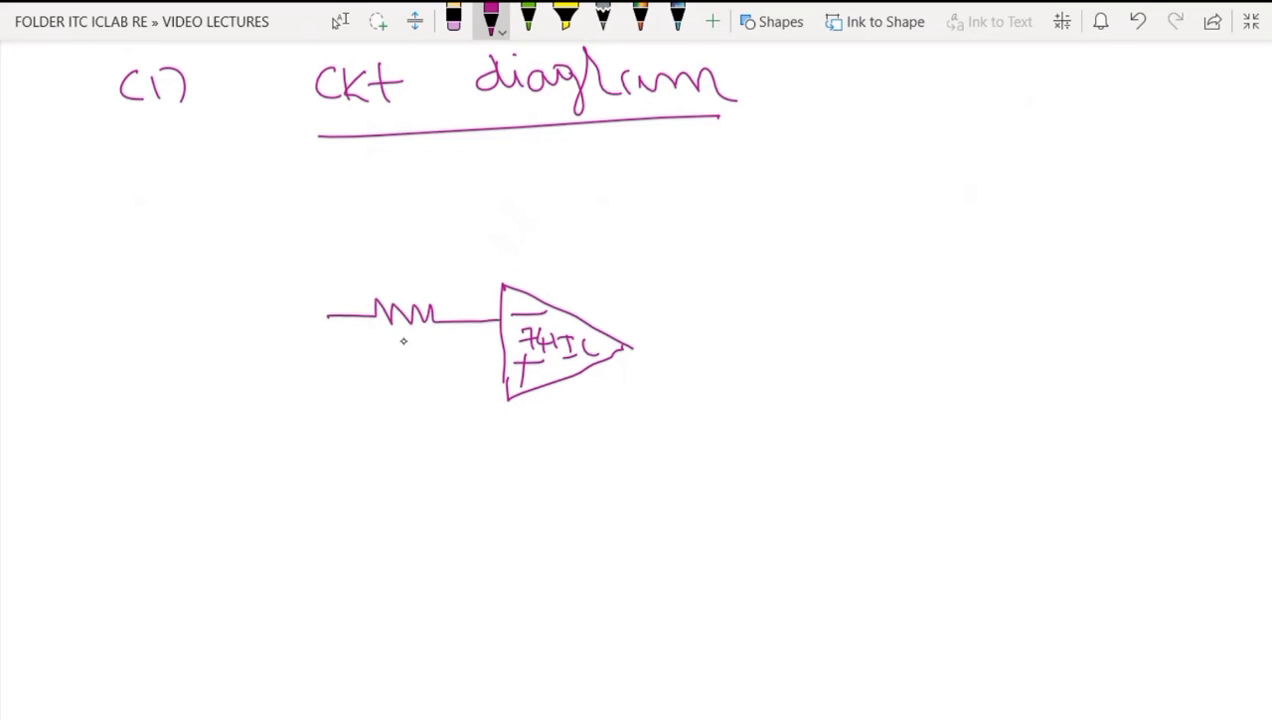
mouse_move(385, 334)
mouse_down()
mouse_move(397, 346)
mouse_move(385, 360)
mouse_up()
mouse_move(407, 336)
mouse_down()
mouse_move(418, 345)
mouse_move(407, 362)
mouse_up()
click(453, 20)
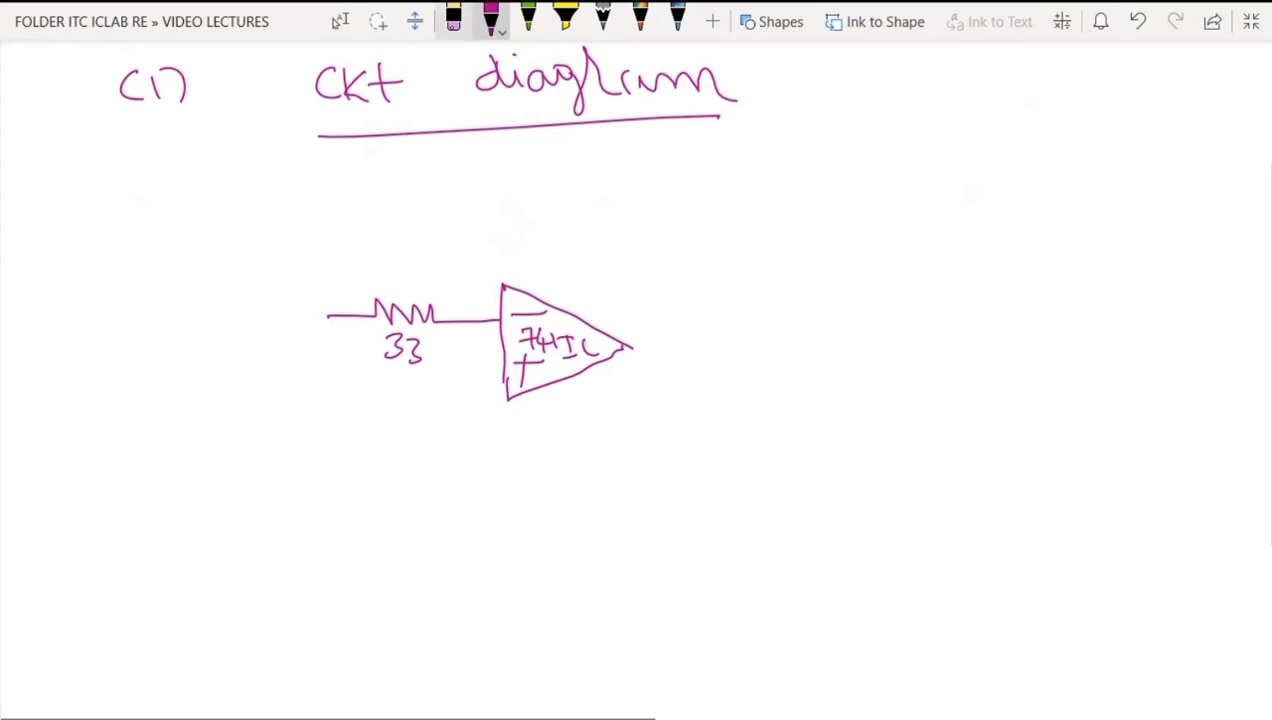
mouse_move(392, 386)
mouse_down()
mouse_move(409, 348)
mouse_move(385, 350)
mouse_up()
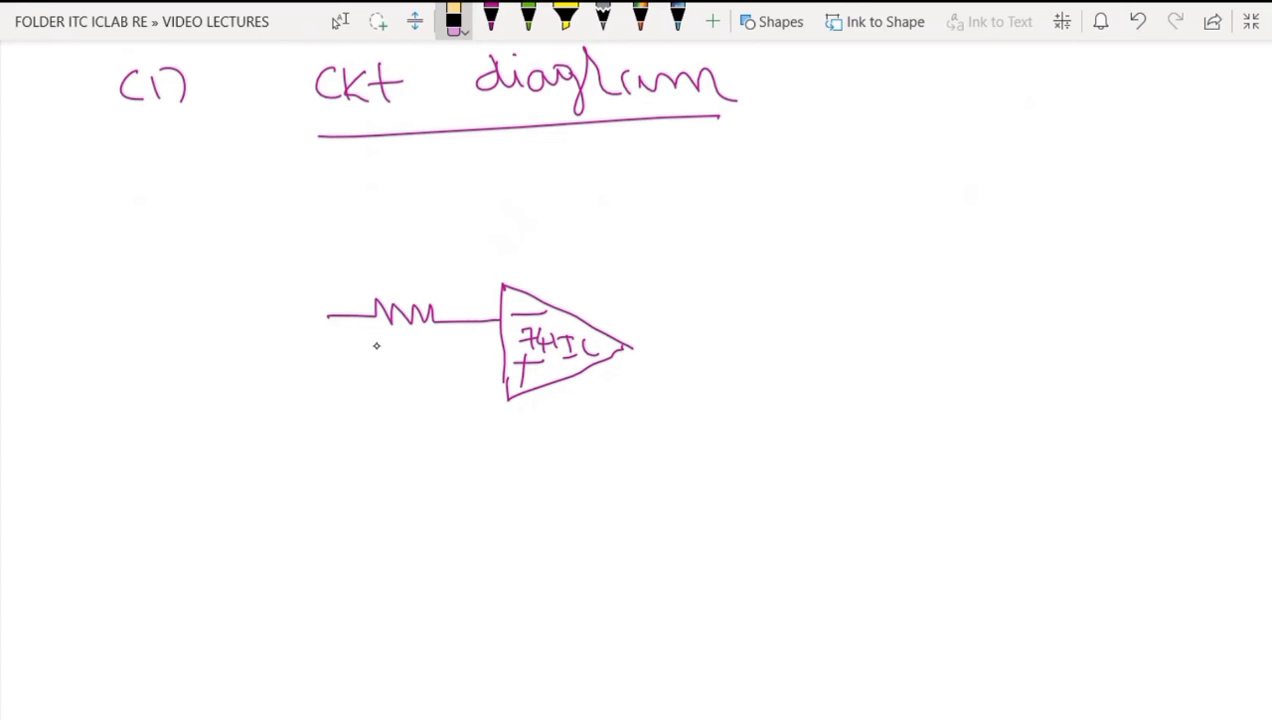
Step: Label the input resistor Ri above its symbol with the magenta pen
click(491, 22)
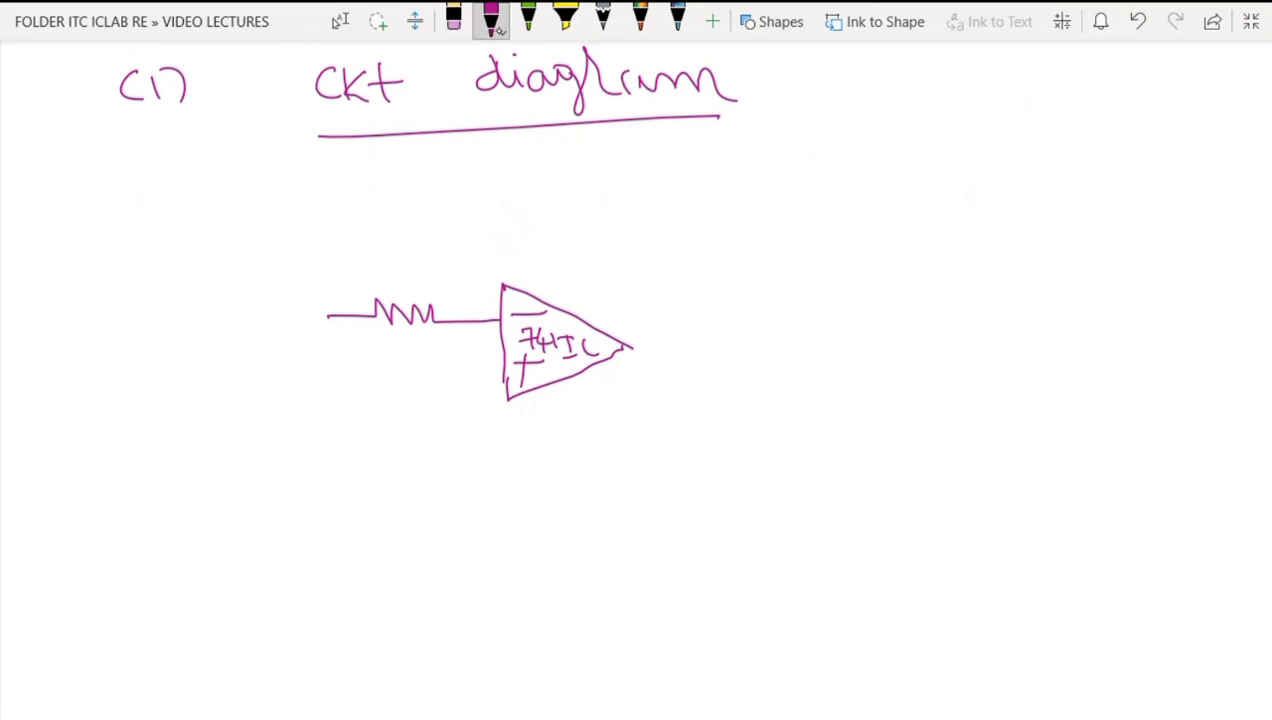
click(493, 24)
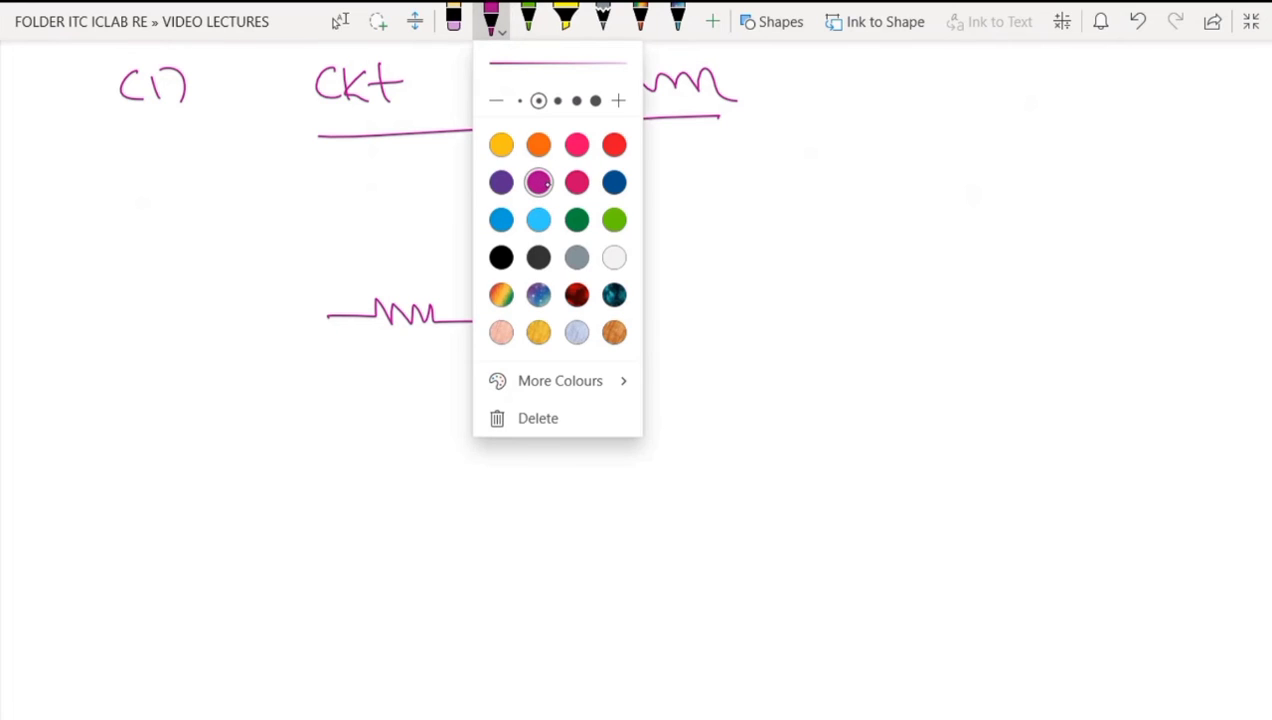
click(383, 273)
mouse_move(390, 250)
mouse_down()
mouse_move(390, 286)
mouse_move(403, 288)
mouse_up()
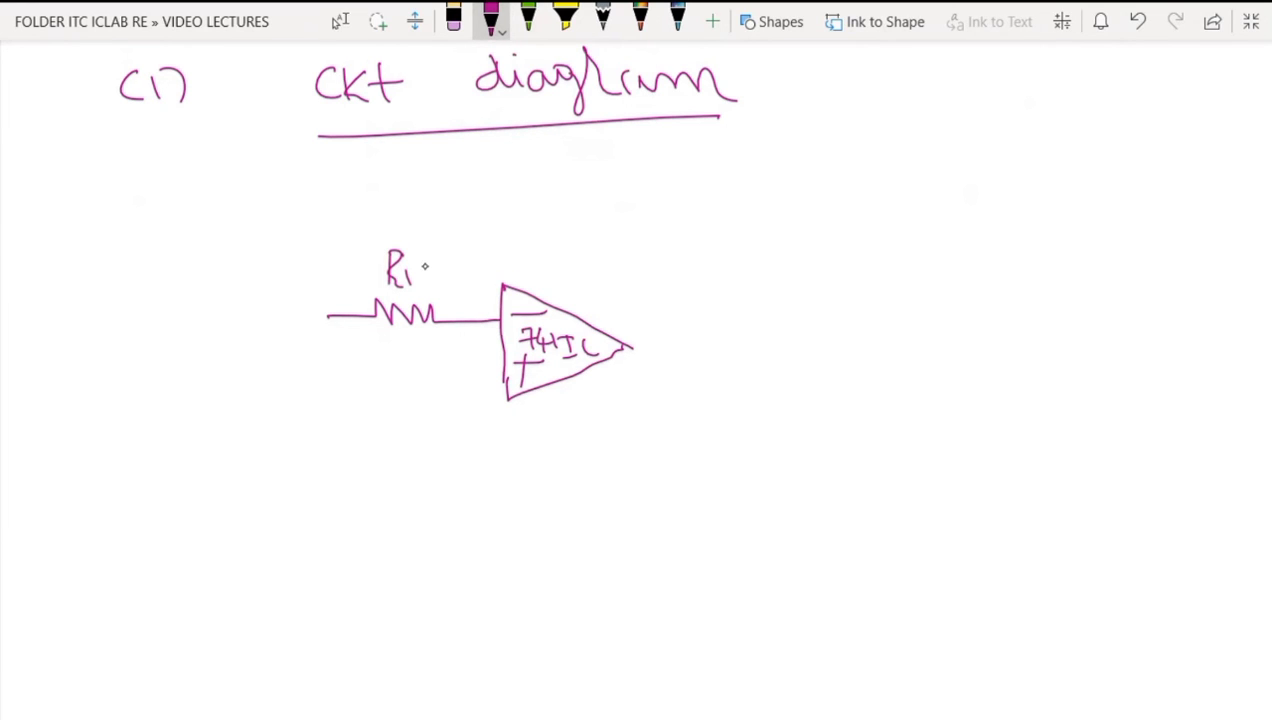
Step: Draw the op-amp's output line and a feedback loop from it to the inverting input through a variable resistor labelled Rf
drag(462, 321, 459, 252)
drag(624, 347, 824, 342)
mouse_move(459, 258)
mouse_down()
mouse_move(568, 210)
mouse_move(612, 222)
mouse_move(730, 214)
mouse_move(740, 338)
mouse_up()
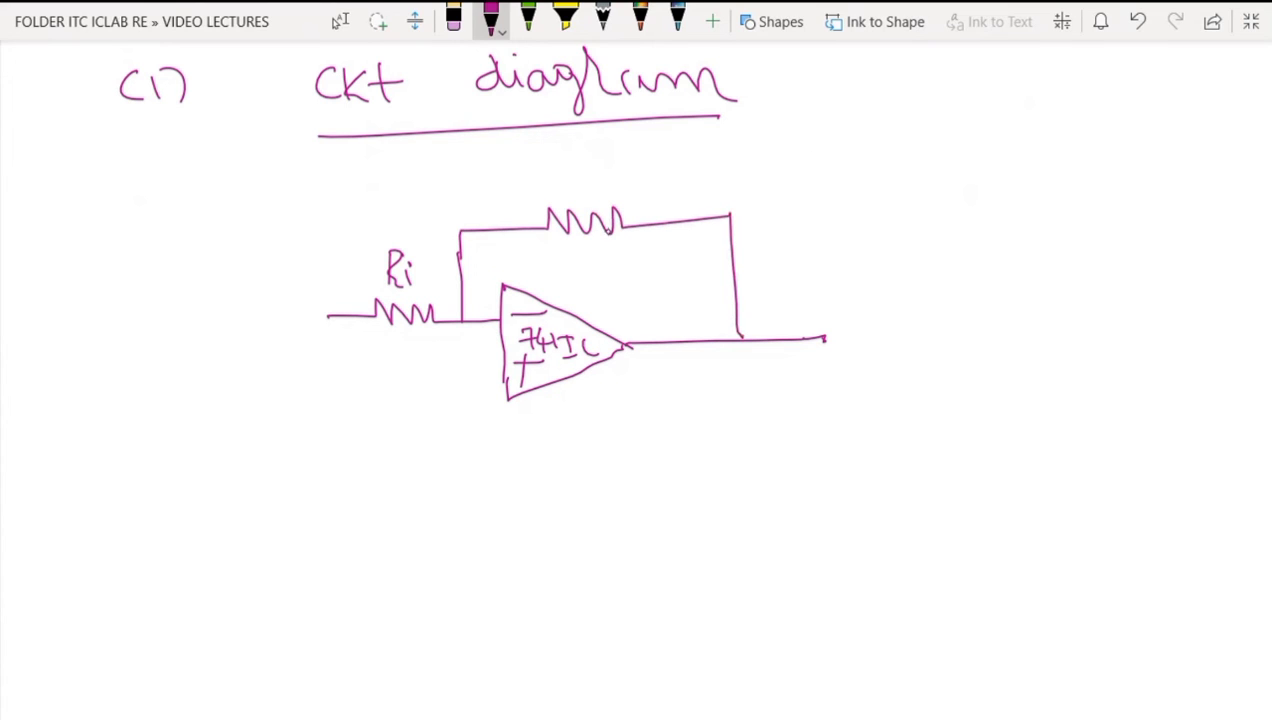
drag(564, 256, 628, 195)
drag(596, 188, 630, 200)
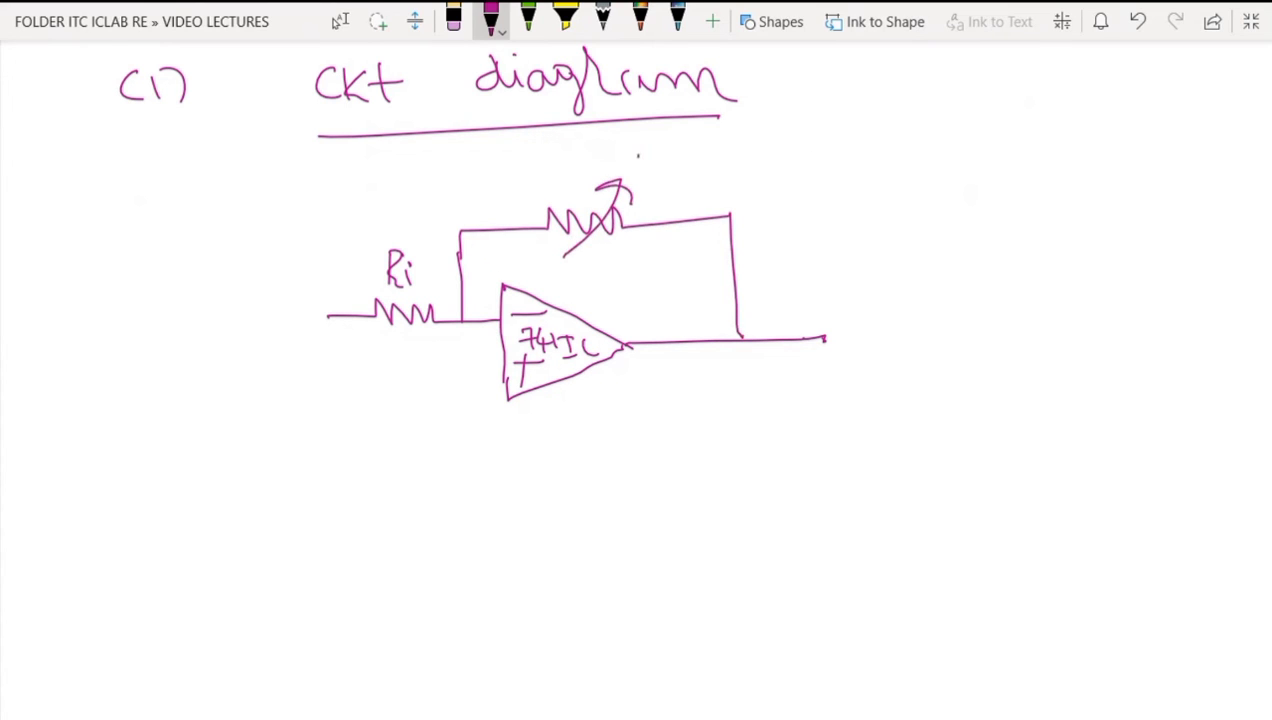
drag(638, 152, 636, 186)
mouse_move(636, 150)
mouse_down()
mouse_move(664, 200)
mouse_move(692, 170)
mouse_up()
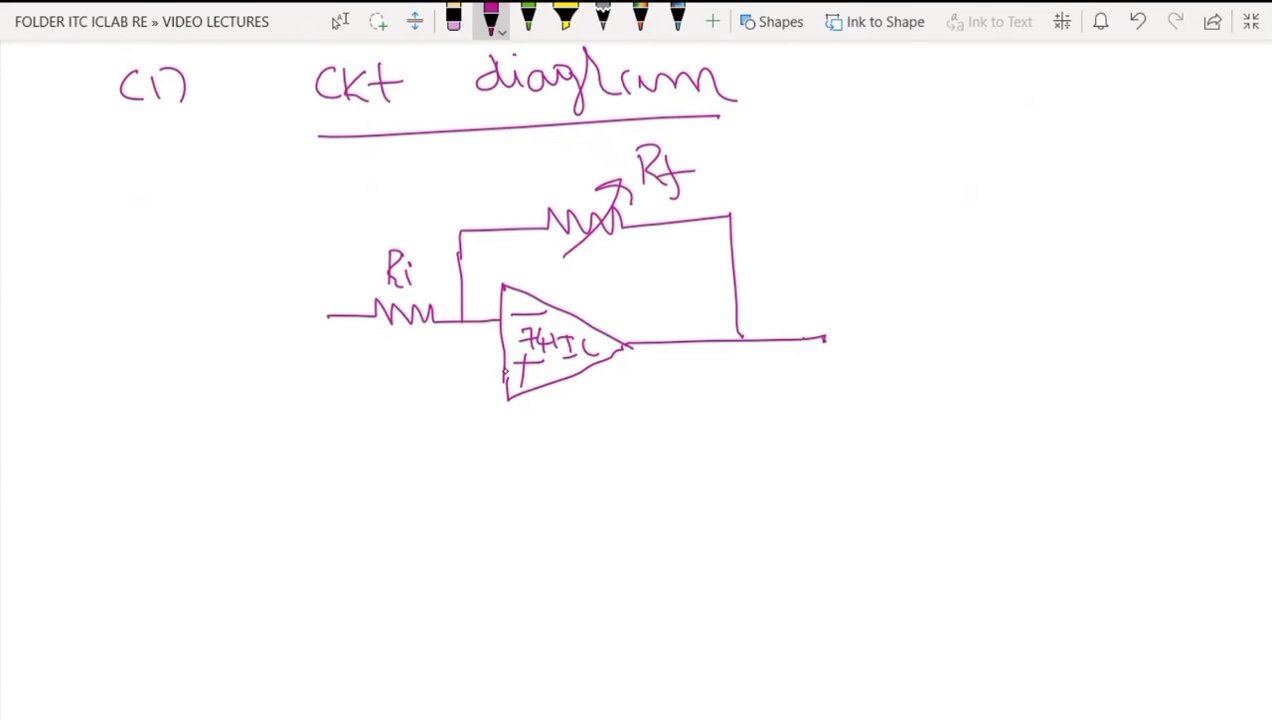
Step: Ground the non-inverting input, number the input pins 2 and 3 and the output pin 6, and label the output Vo
drag(471, 288, 484, 306)
mouse_move(502, 368)
mouse_down()
mouse_move(442, 369)
mouse_move(482, 350)
mouse_move(455, 463)
mouse_move(487, 473)
mouse_up()
drag(455, 482, 487, 481)
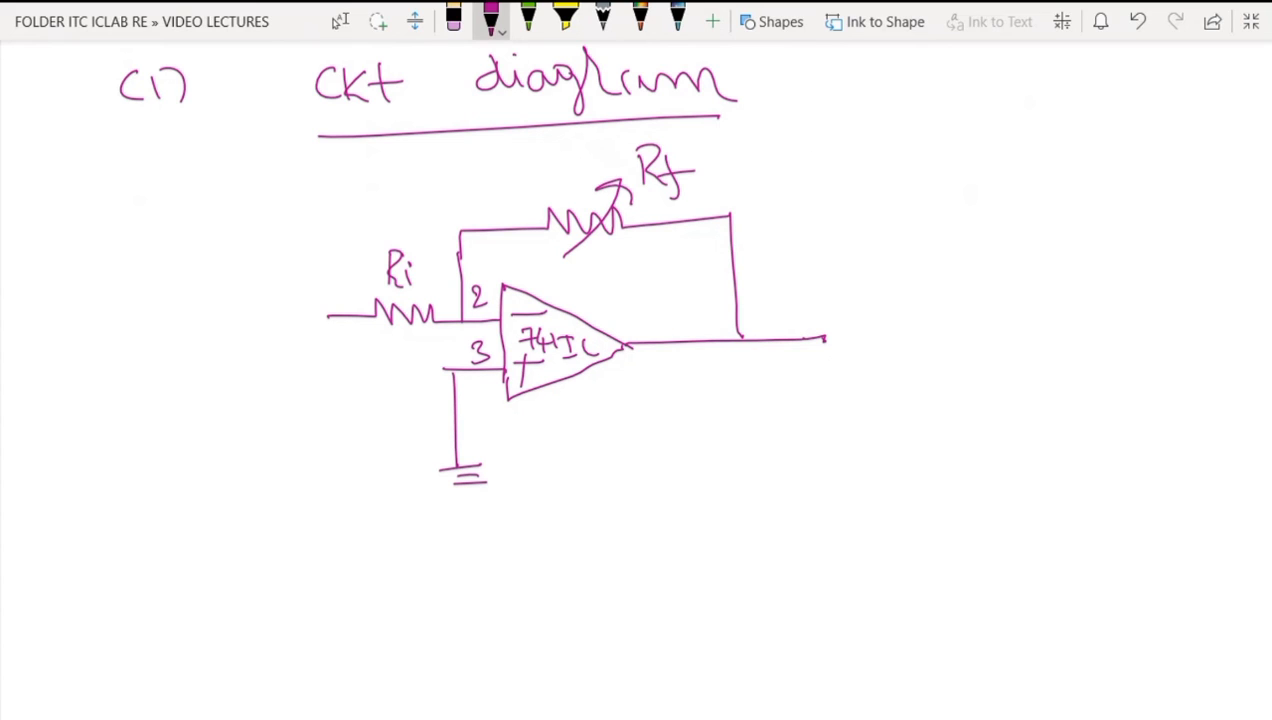
drag(712, 366, 760, 373)
drag(655, 360, 647, 384)
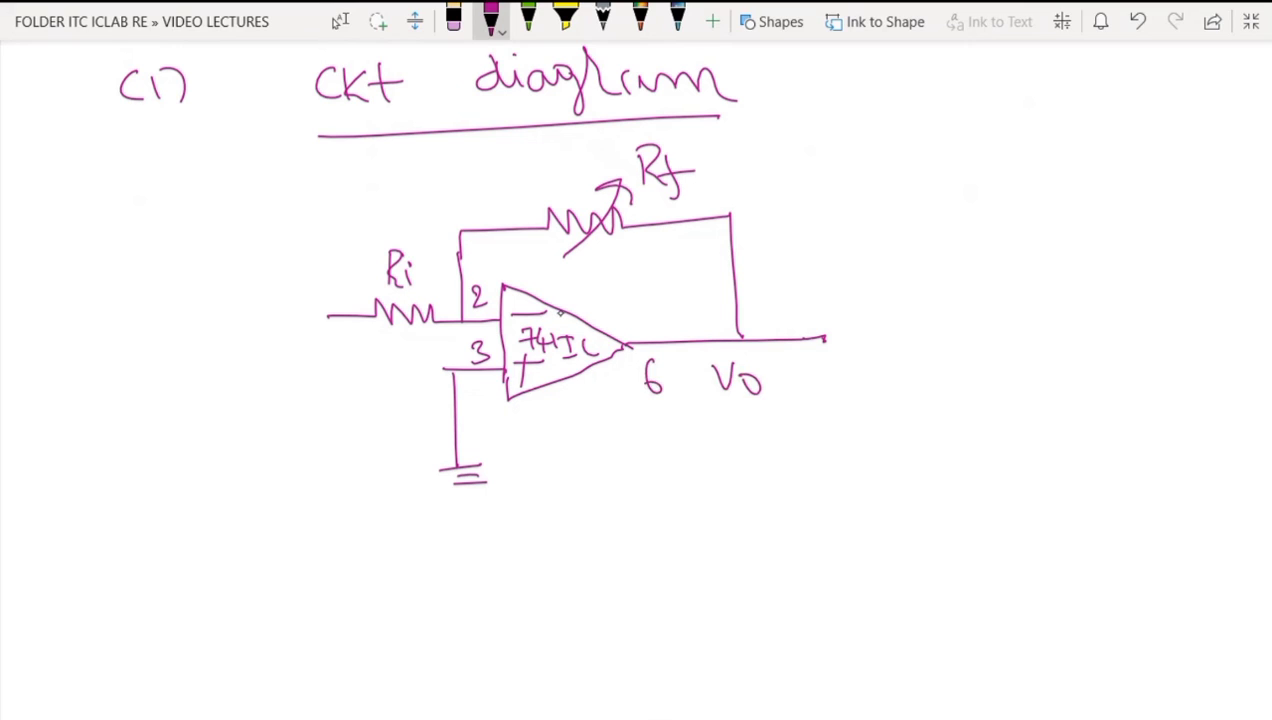
Step: Draw the op-amp's two supply terminals and number them 4 above and 7 below
drag(574, 312, 579, 270)
mouse_move(604, 266)
mouse_down()
mouse_move(626, 286)
mouse_move(620, 320)
mouse_up()
mouse_move(570, 372)
mouse_down()
mouse_move(572, 406)
mouse_move(606, 446)
mouse_move(622, 426)
mouse_up()
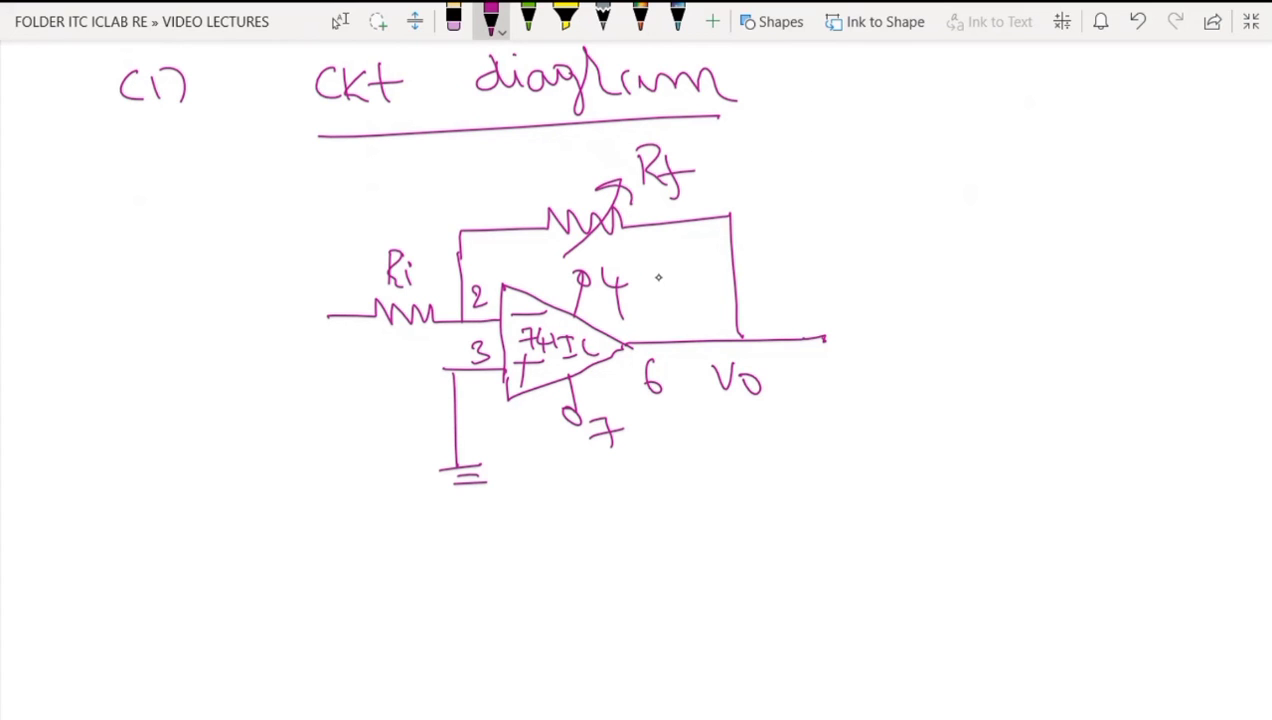
Step: Annotate supply pin 4 with "(VEE = -15V)"
mouse_move(637, 262)
mouse_down()
mouse_move(632, 296)
mouse_move(658, 258)
mouse_up()
mouse_move(664, 260)
mouse_down()
mouse_move(666, 286)
mouse_move(677, 261)
mouse_up()
drag(667, 273, 680, 274)
drag(667, 287, 687, 288)
drag(688, 265, 708, 264)
drag(688, 276, 712, 285)
drag(636, 318, 657, 317)
drag(636, 331, 685, 326)
mouse_move(697, 304)
mouse_down()
mouse_move(694, 326)
mouse_move(711, 300)
mouse_up()
mouse_move(704, 300)
mouse_down()
mouse_move(714, 320)
mouse_move(722, 298)
mouse_up()
drag(724, 292, 730, 336)
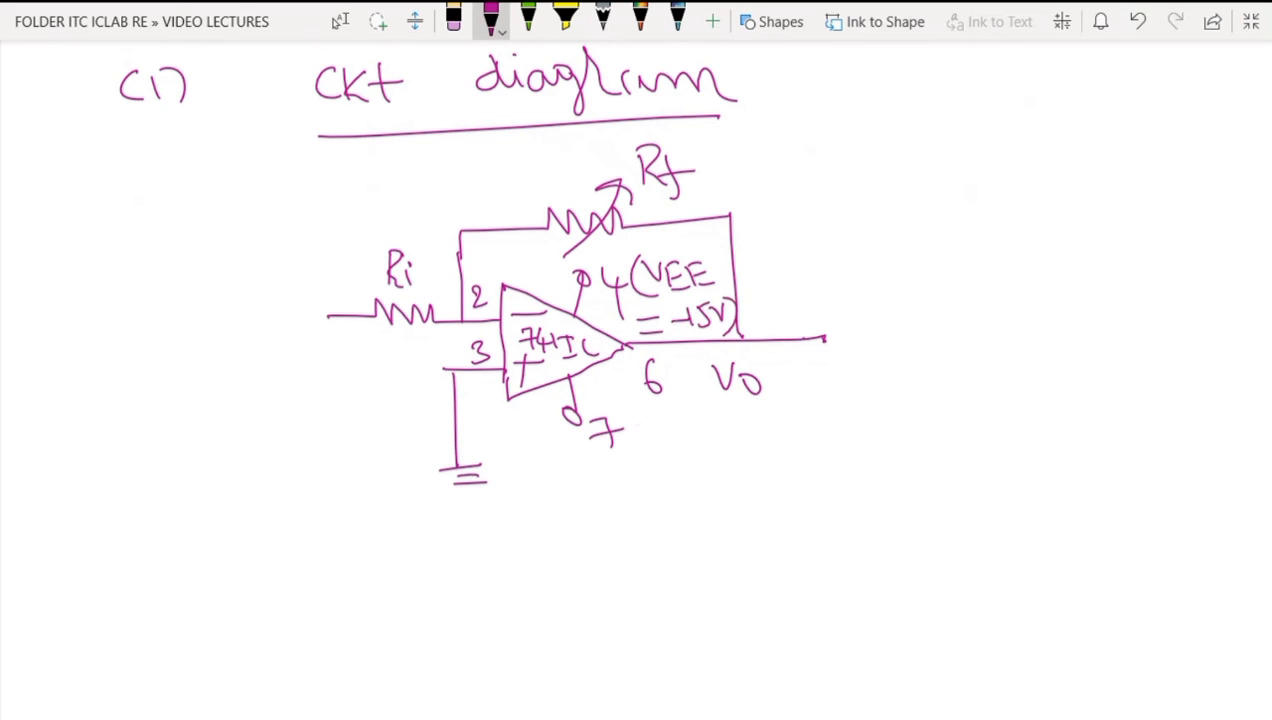
Step: Annotate supply pin 7 with "(VCC=15V)"
drag(634, 414, 630, 452)
mouse_move(632, 424)
mouse_down()
mouse_move(650, 422)
mouse_move(668, 446)
mouse_move(696, 426)
mouse_up()
drag(686, 440, 718, 440)
mouse_move(722, 415)
mouse_down()
mouse_move(755, 414)
mouse_move(768, 450)
mouse_up()
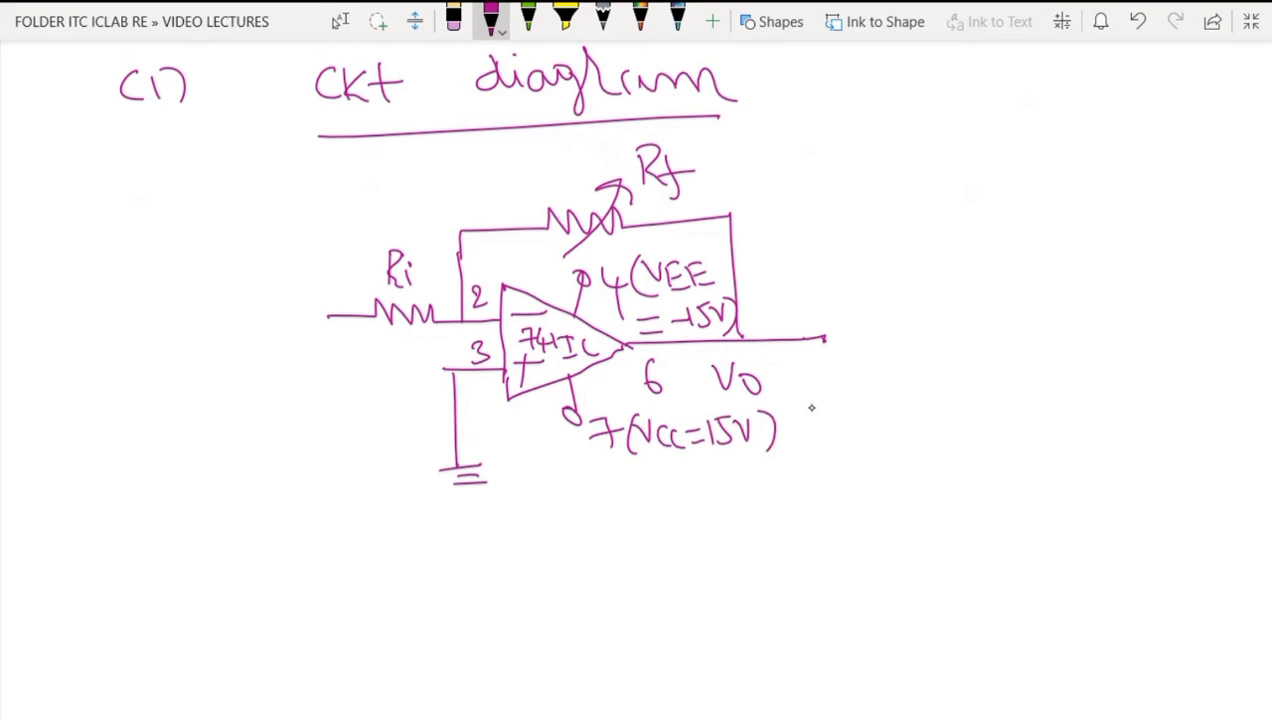
Step: Draw the first two RC sections after the op-amp output, with series capacitors labelled C and shunt resistors labelled R
mouse_move(822, 320)
mouse_down()
mouse_move(823, 376)
mouse_move(900, 337)
mouse_move(903, 468)
mouse_up()
drag(900, 340, 962, 327)
mouse_move(966, 308)
mouse_down()
mouse_move(966, 346)
mouse_move(1014, 342)
mouse_up()
mouse_move(822, 297)
mouse_down()
mouse_move(832, 289)
mouse_move(845, 309)
mouse_up()
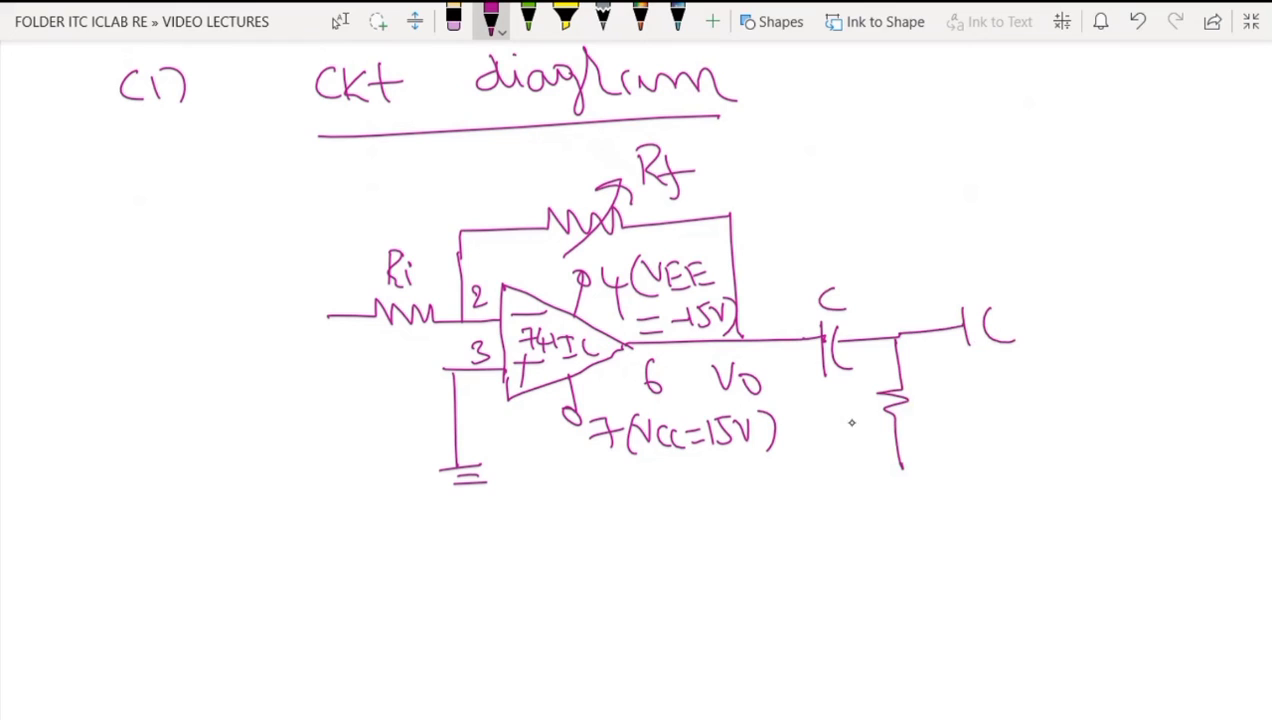
mouse_move(842, 400)
mouse_down()
mouse_move(845, 432)
mouse_move(858, 418)
mouse_move(872, 432)
mouse_up()
mouse_move(962, 283)
mouse_down()
mouse_move(963, 305)
mouse_move(1033, 388)
mouse_move(1033, 478)
mouse_up()
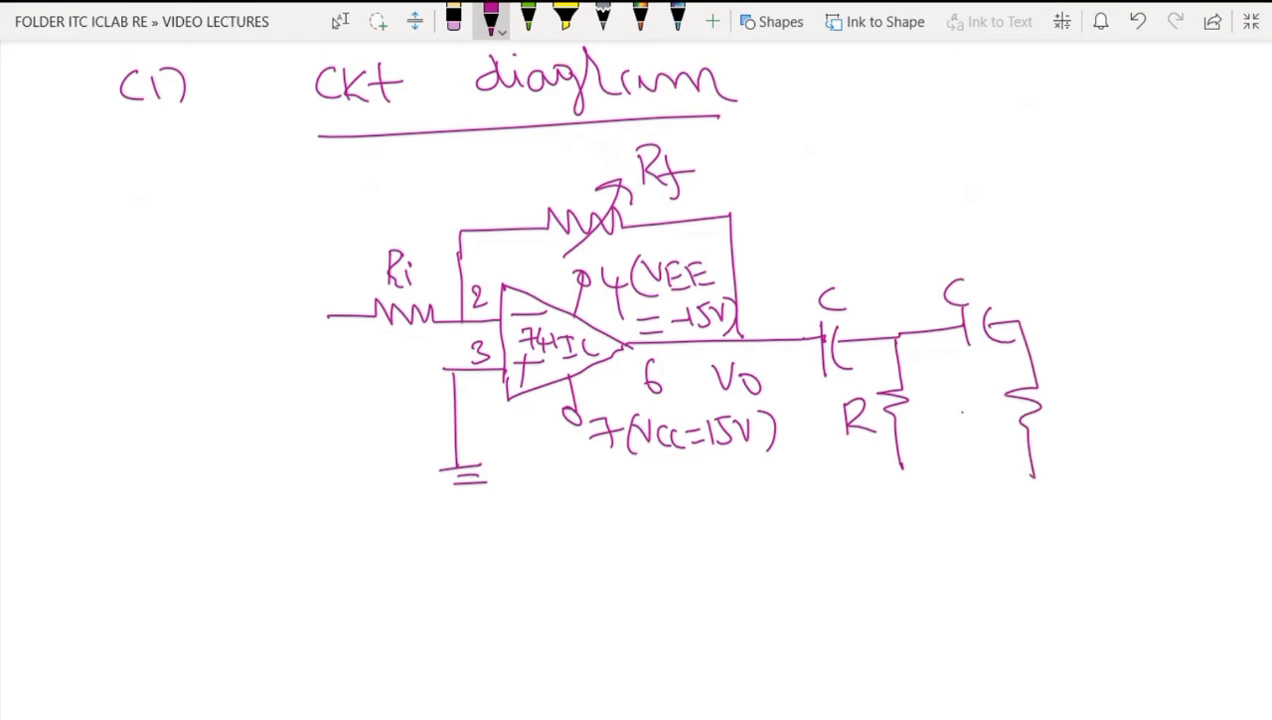
drag(962, 408, 966, 438)
drag(963, 410, 998, 432)
Step: Add the third RC section with a series capacitor labelled C and a shunt resistor labelled R
mouse_move(1020, 321)
mouse_down()
mouse_move(1078, 318)
mouse_move(1078, 336)
mouse_up()
drag(1100, 298, 1083, 384)
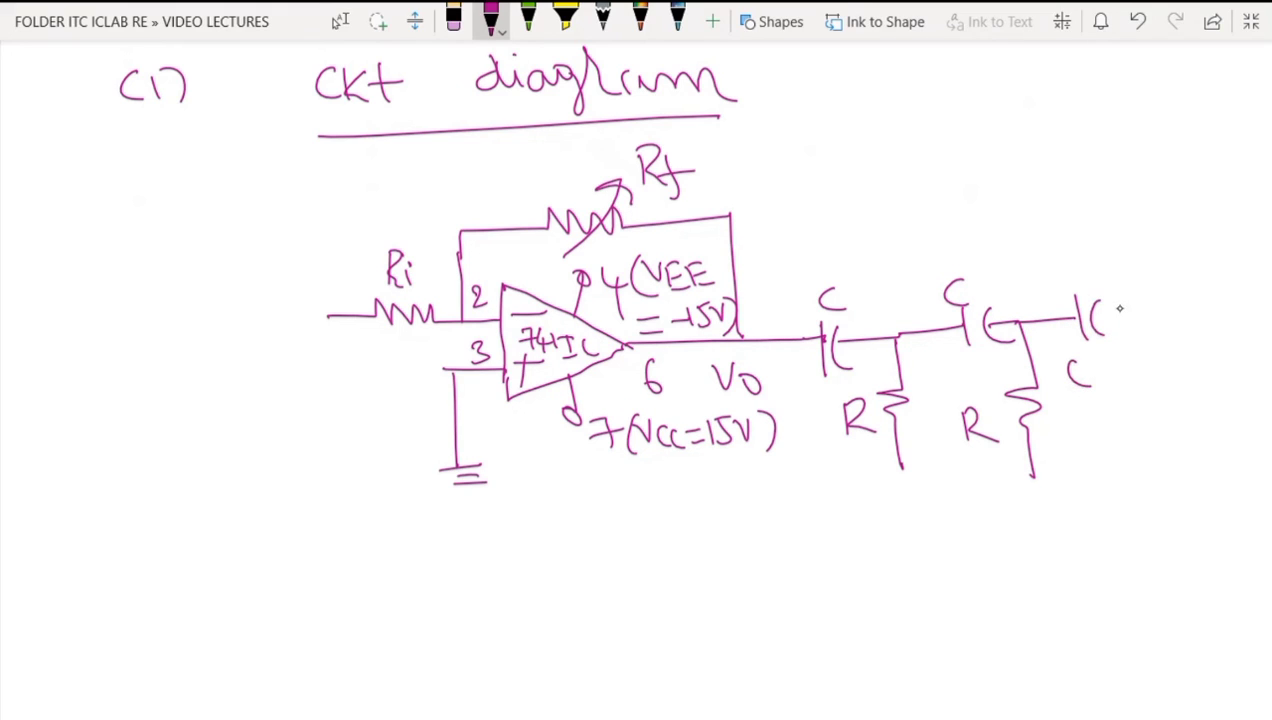
mouse_move(1094, 320)
mouse_down()
mouse_move(1136, 382)
mouse_move(1118, 396)
mouse_move(1150, 476)
mouse_up()
drag(1078, 398, 1077, 430)
drag(1079, 398, 1106, 426)
Step: Join the three shunt resistors to a common ground and wire the last RC section's output back to resistor Ri
mouse_move(893, 473)
mouse_down()
mouse_move(978, 489)
mouse_move(1148, 476)
mouse_up()
mouse_move(1032, 481)
mouse_down()
mouse_move(1030, 514)
mouse_move(1058, 534)
mouse_up()
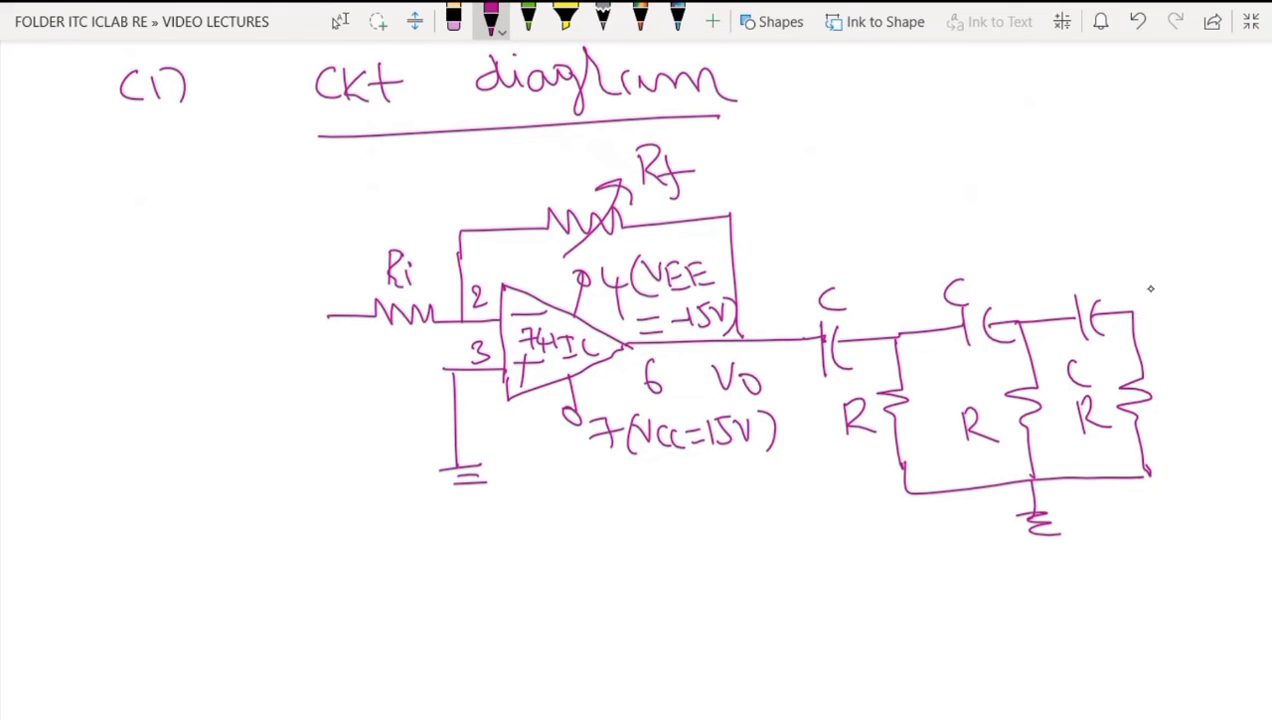
mouse_move(1128, 312)
mouse_down()
mouse_move(1195, 312)
mouse_move(1190, 528)
mouse_move(916, 584)
mouse_move(241, 606)
mouse_move(229, 416)
mouse_move(244, 338)
mouse_move(332, 317)
mouse_up()
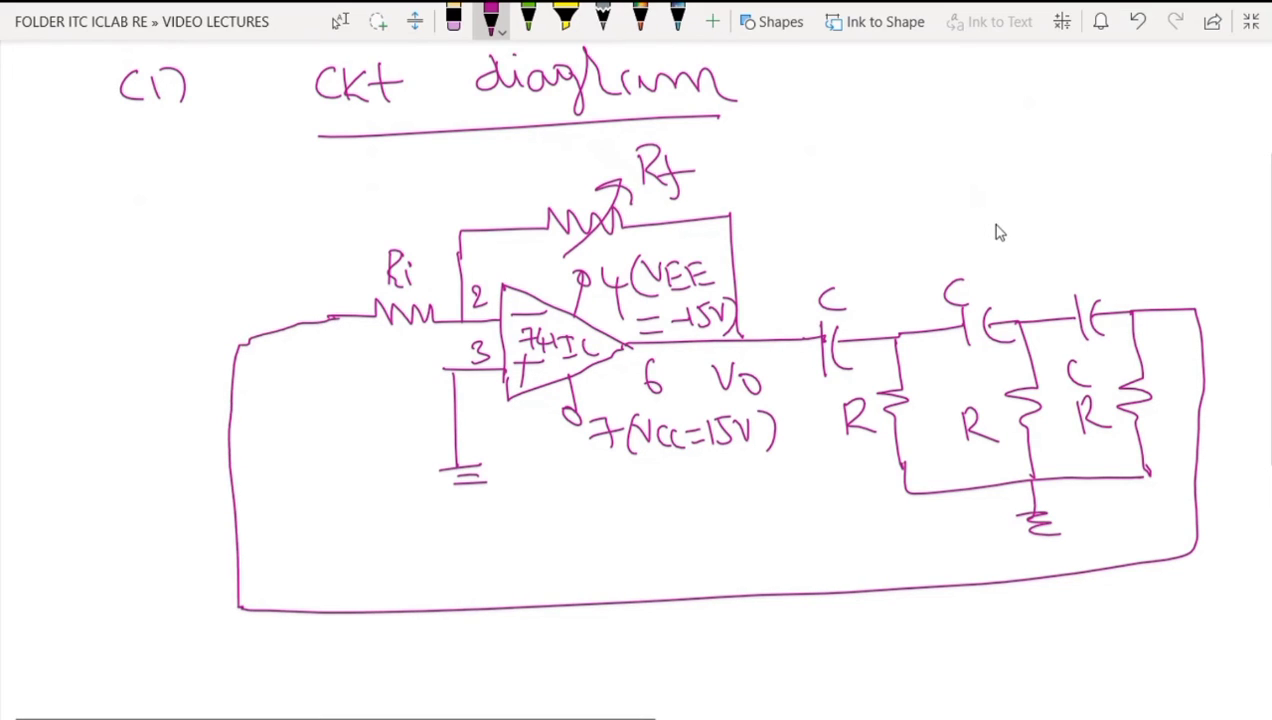
Step: Handwrite the note "OPAMP is in Inverting mode" between two outward arrows beneath the op-amp stage
scroll(993, 232, down, 5)
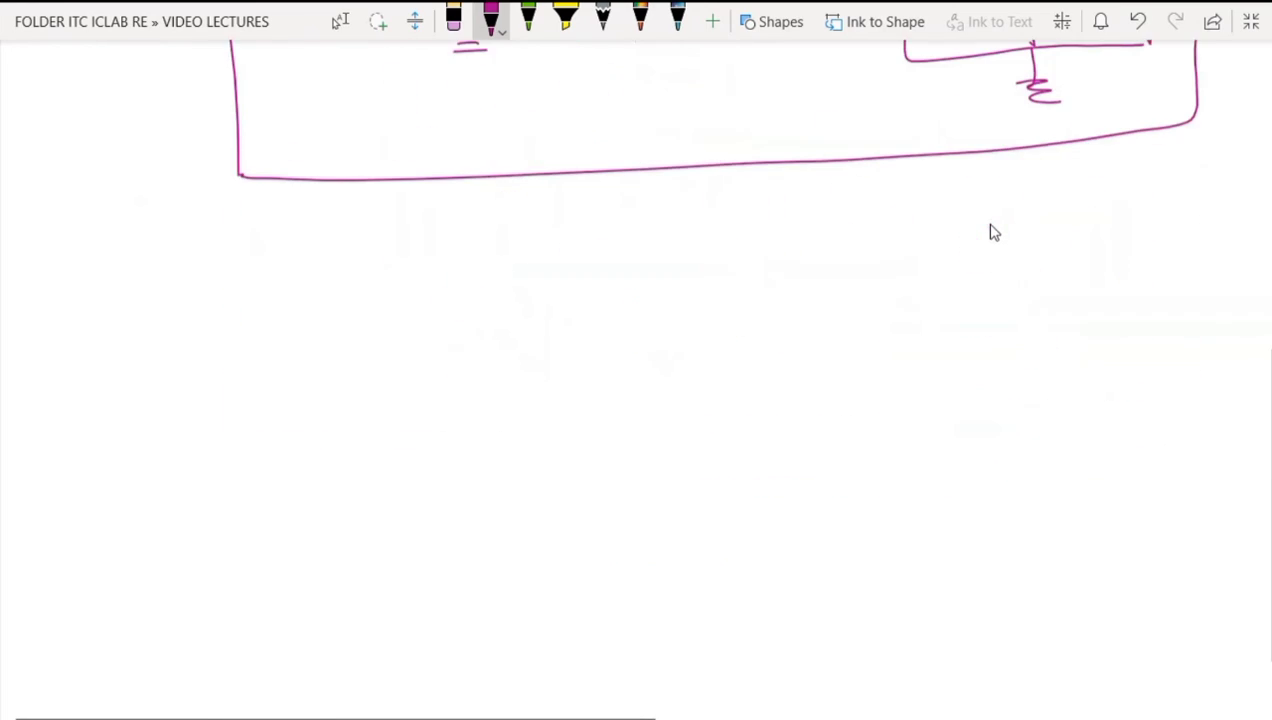
scroll(993, 232, up, 4)
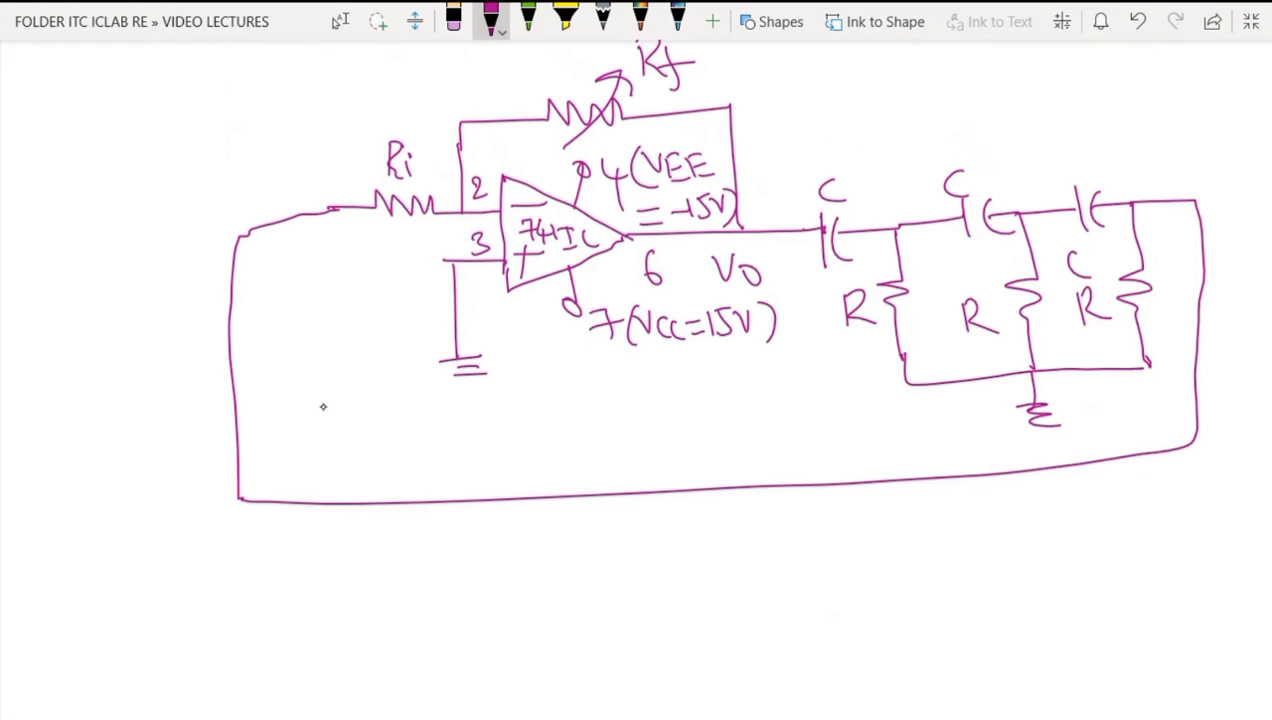
mouse_move(326, 409)
mouse_down()
mouse_move(331, 425)
mouse_move(418, 429)
mouse_move(428, 404)
mouse_move(436, 438)
mouse_up()
mouse_move(432, 402)
mouse_down()
mouse_move(480, 426)
mouse_move(479, 414)
mouse_up()
mouse_move(487, 427)
mouse_down()
mouse_move(506, 400)
mouse_move(510, 426)
mouse_up()
mouse_move(516, 430)
mouse_down()
mouse_move(516, 396)
mouse_move(516, 414)
mouse_move(584, 398)
mouse_move(592, 426)
mouse_up()
mouse_move(606, 426)
mouse_down()
mouse_move(646, 418)
mouse_move(658, 386)
mouse_up()
drag(638, 420, 662, 416)
mouse_move(670, 398)
mouse_down()
mouse_move(670, 414)
mouse_move(688, 418)
mouse_move(706, 400)
mouse_move(792, 402)
mouse_move(788, 422)
mouse_up()
click(574, 388)
click(736, 388)
mouse_move(560, 462)
mouse_down()
mouse_move(572, 440)
mouse_move(606, 464)
mouse_move(624, 460)
mouse_up()
mouse_move(640, 456)
mouse_down()
mouse_move(642, 434)
mouse_move(666, 462)
mouse_move(778, 446)
mouse_move(762, 466)
mouse_up()
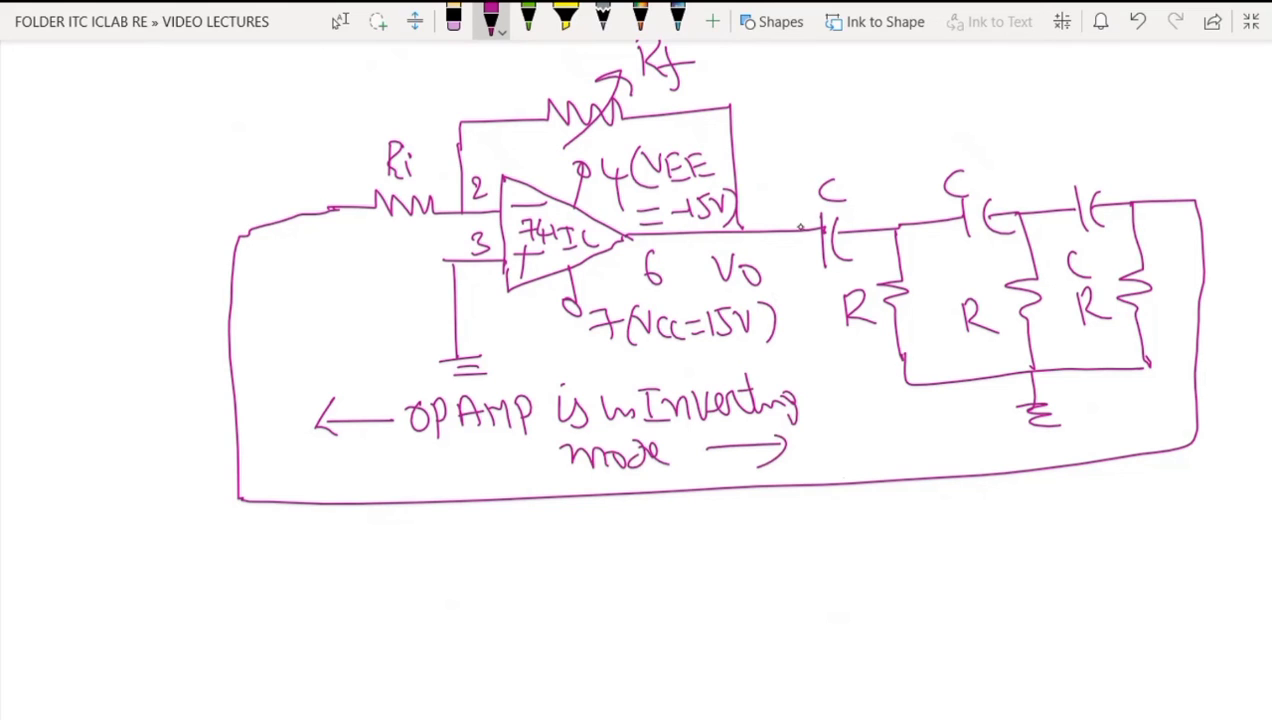
Step: Mark off the RC network's extent with vertical boundary lines on both sides and a dimension arrow beneath it
drag(806, 214, 806, 280)
drag(833, 310, 841, 350)
drag(843, 390, 842, 512)
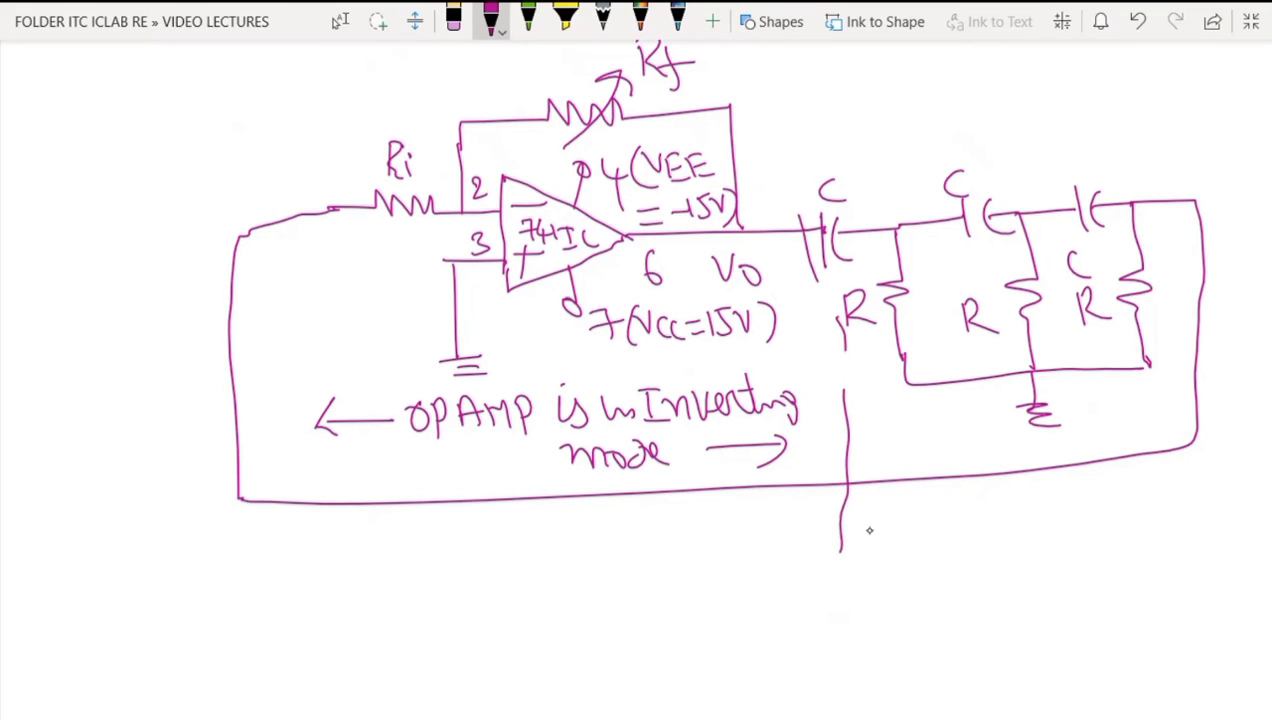
mouse_move(860, 487)
mouse_down()
mouse_move(856, 526)
mouse_move(905, 509)
mouse_up()
mouse_move(1172, 368)
mouse_down()
mouse_move(1180, 543)
mouse_move(1180, 509)
mouse_up()
Step: Label the marked-off RC section "Feedback Network" in handwriting
drag(921, 486, 924, 528)
mouse_move(926, 484)
mouse_down()
mouse_move(938, 478)
mouse_move(942, 502)
mouse_up()
mouse_move(946, 506)
mouse_down()
mouse_move(986, 512)
mouse_move(1006, 484)
mouse_move(1016, 520)
mouse_move(1032, 516)
mouse_up()
drag(1050, 504, 1062, 508)
mouse_move(1080, 474)
mouse_down()
mouse_move(1078, 510)
mouse_move(1120, 506)
mouse_up()
mouse_move(928, 572)
mouse_down()
mouse_move(946, 566)
mouse_move(948, 544)
mouse_up()
drag(958, 562, 990, 572)
drag(976, 556, 996, 554)
mouse_move(1000, 550)
mouse_down()
mouse_move(1008, 576)
mouse_move(1028, 548)
mouse_move(1064, 574)
mouse_move(1096, 568)
mouse_up()
Step: Label the feedback network's output Vf and write "Vi = Vf" at the circuit's input near Ri
mouse_move(1207, 196)
mouse_down()
mouse_move(1212, 228)
mouse_move(1219, 194)
mouse_up()
drag(1230, 204, 1230, 252)
drag(1218, 240, 1268, 228)
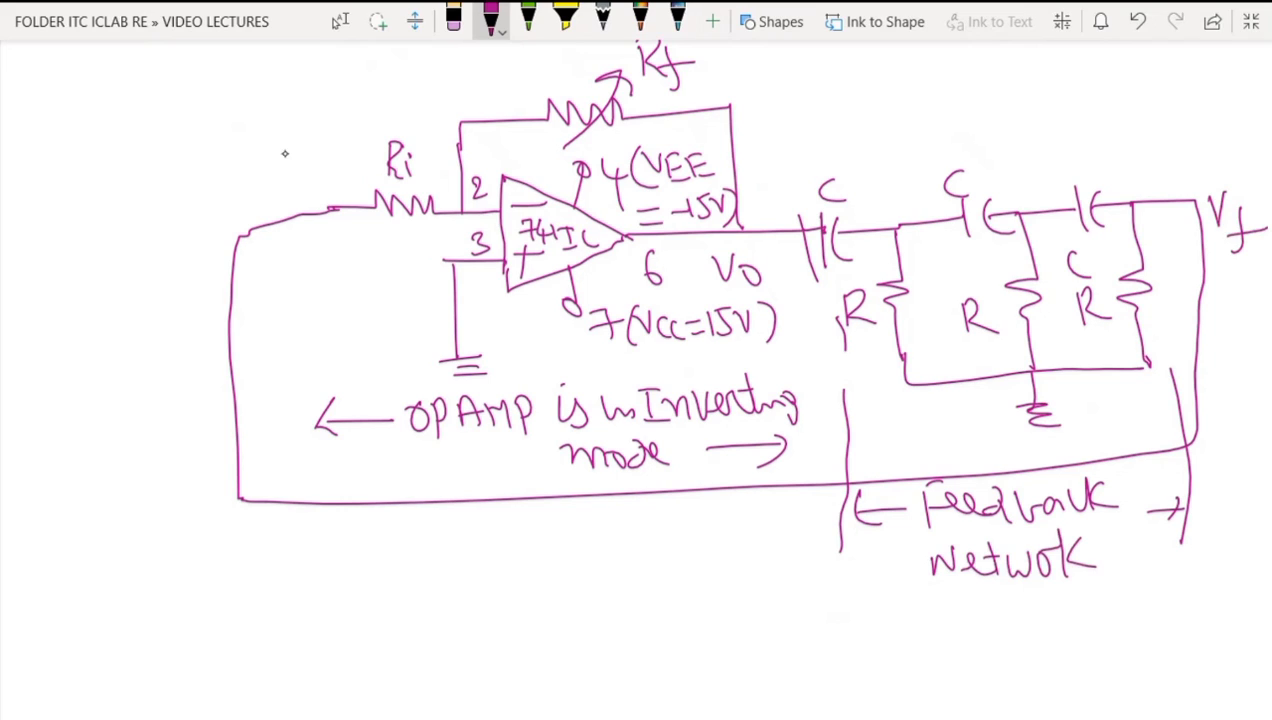
mouse_move(276, 157)
mouse_down()
mouse_move(304, 153)
mouse_move(330, 182)
mouse_up()
click(315, 154)
drag(338, 170, 360, 166)
mouse_move(330, 114)
mouse_down()
mouse_move(358, 104)
mouse_move(370, 140)
mouse_up()
drag(364, 128, 392, 118)
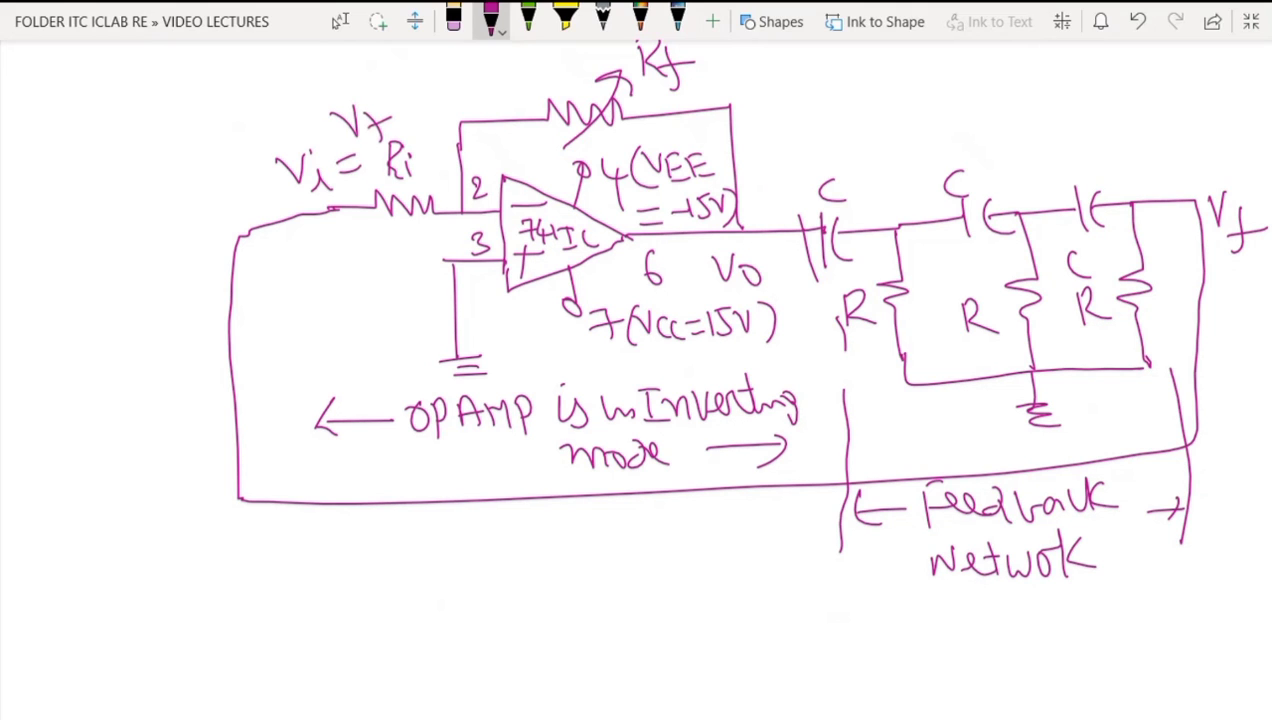
Step: Handwrite and underline the heading "Inverting OPAMP CKT Diagram" in the blank area beneath the oscillator circuit
scroll(1008, 330, down, 5)
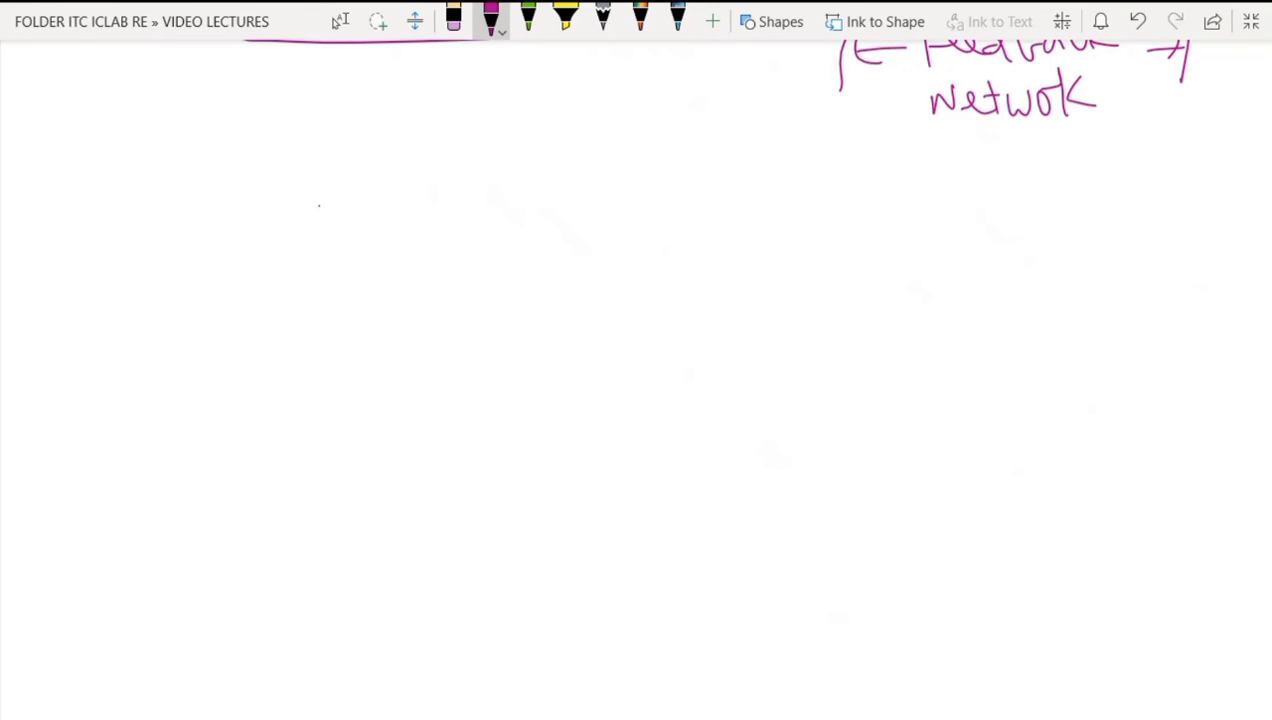
mouse_move(301, 200)
mouse_down()
mouse_move(318, 236)
mouse_move(368, 236)
mouse_move(454, 207)
mouse_move(477, 227)
mouse_move(503, 224)
mouse_move(502, 270)
mouse_up()
mouse_move(541, 212)
mouse_down()
mouse_move(562, 236)
mouse_move(586, 213)
mouse_move(601, 233)
mouse_move(646, 205)
mouse_move(712, 234)
mouse_move(762, 224)
mouse_move(772, 208)
mouse_move(898, 208)
mouse_move(916, 228)
mouse_move(988, 204)
mouse_move(992, 234)
mouse_up()
drag(327, 290, 956, 258)
Step: Draw an op-amp triangle with inverting and non-inverting input signs, adding input leads numbered 2 and 3
mouse_move(486, 418)
mouse_down()
mouse_move(481, 504)
mouse_move(490, 421)
mouse_move(596, 483)
mouse_up()
mouse_move(484, 495)
mouse_down()
mouse_move(500, 527)
mouse_move(598, 480)
mouse_up()
drag(497, 443, 522, 441)
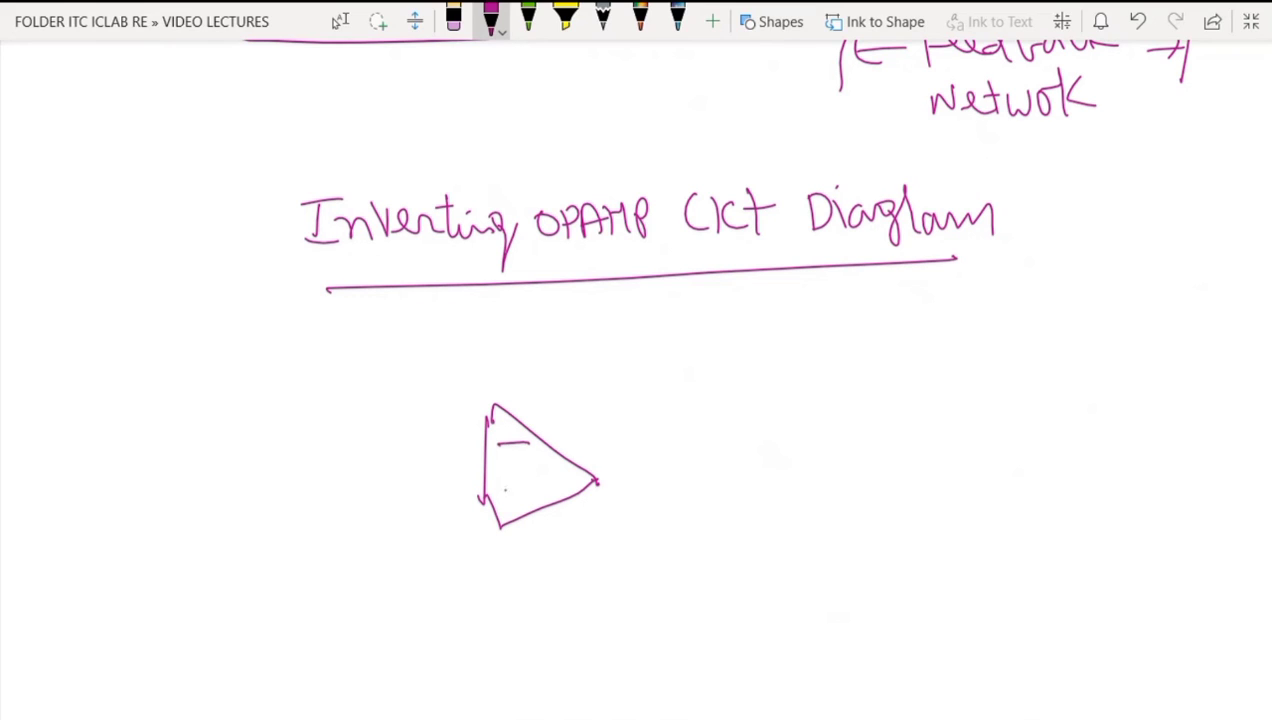
mouse_move(503, 489)
mouse_down()
mouse_move(540, 487)
mouse_move(520, 519)
mouse_up()
mouse_move(472, 439)
mouse_down()
mouse_move(396, 435)
mouse_move(446, 428)
mouse_up()
drag(416, 503, 480, 502)
drag(400, 460, 397, 487)
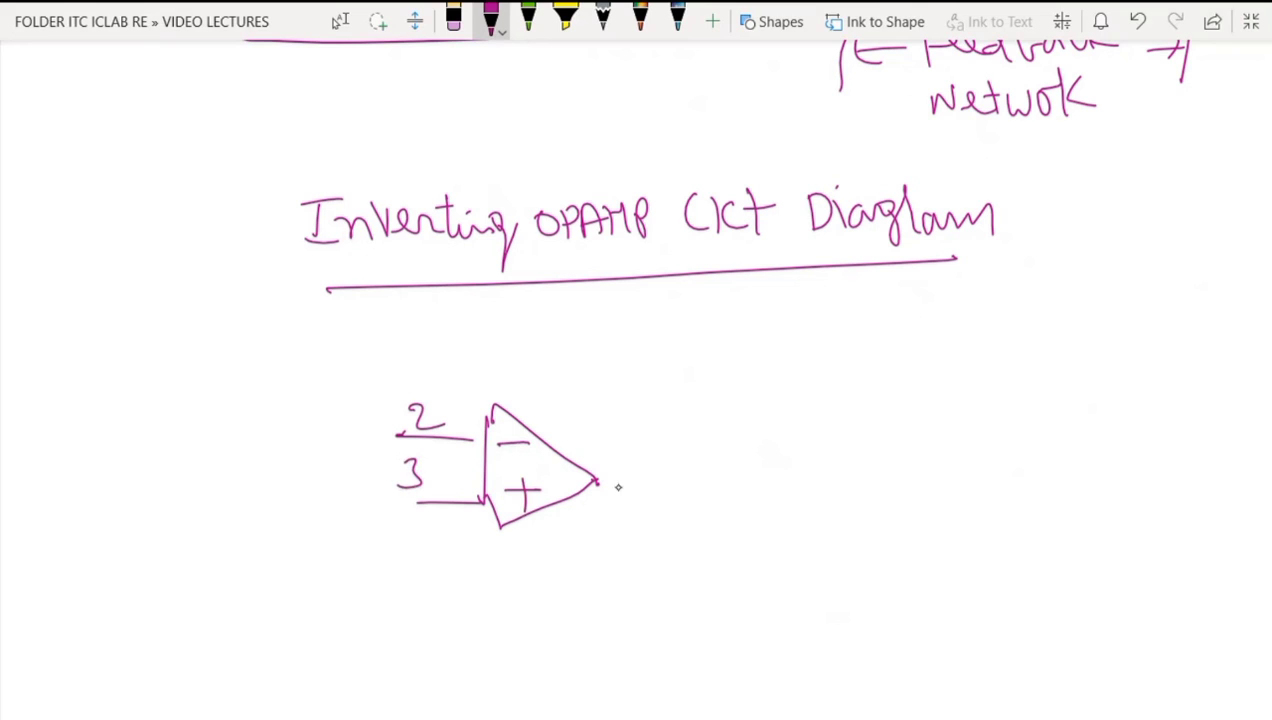
Step: Draw the op-amp's output lead labelled Vo and a series input resistor labelled Ri leading to pin 2
drag(598, 480, 729, 480)
drag(651, 505, 700, 512)
mouse_move(219, 432)
mouse_down()
mouse_move(284, 422)
mouse_move(398, 438)
mouse_up()
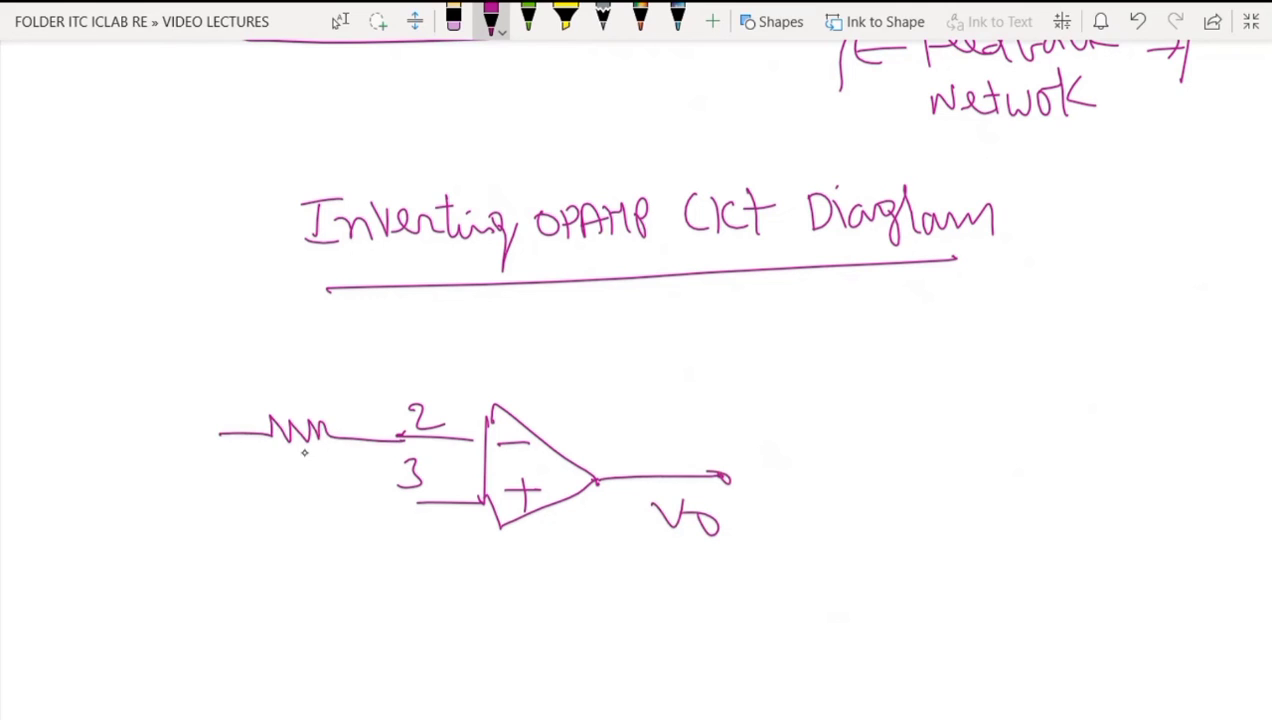
mouse_move(272, 456)
mouse_down()
mouse_move(272, 486)
mouse_move(320, 490)
mouse_up()
Step: Draw a variable feedback resistor labelled Rf looping from the pin 2 node to the op-amp output
mouse_move(380, 436)
mouse_down()
mouse_move(375, 378)
mouse_move(460, 350)
mouse_move(512, 356)
mouse_move(610, 372)
mouse_move(636, 467)
mouse_up()
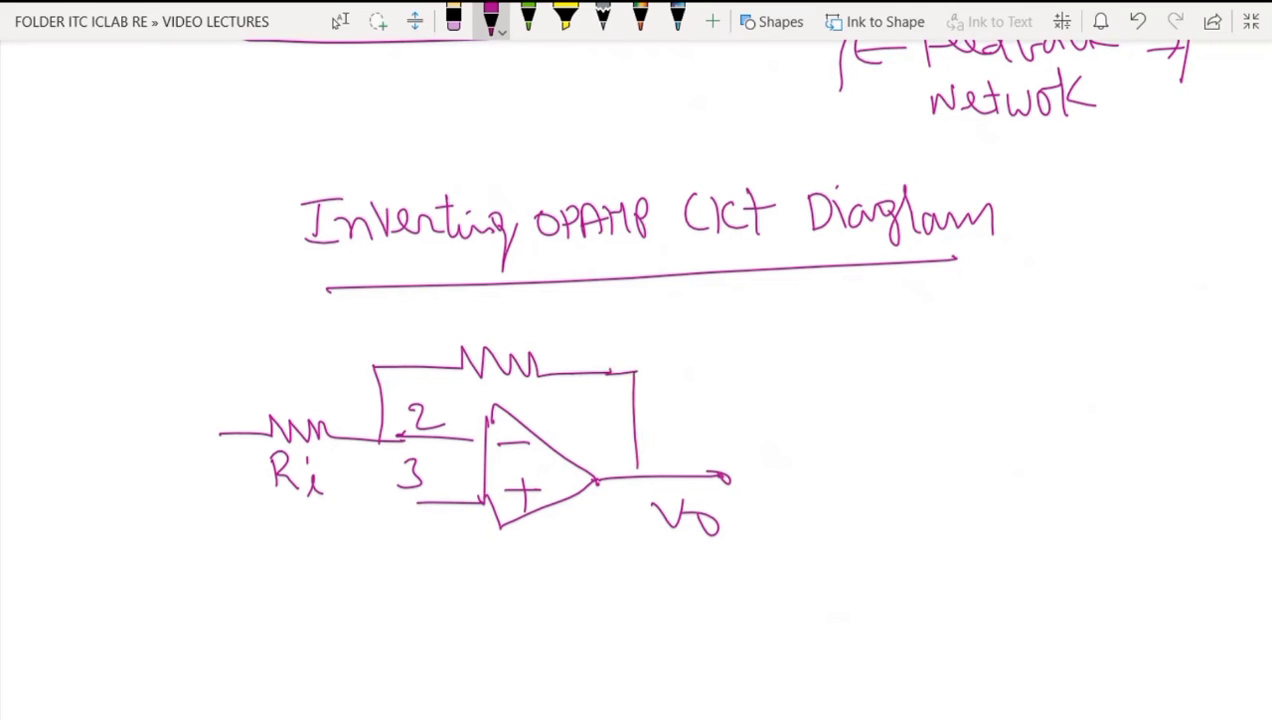
drag(462, 394, 532, 320)
mouse_move(551, 306)
mouse_down()
mouse_move(552, 332)
mouse_move(572, 332)
mouse_up()
drag(590, 310, 588, 350)
drag(572, 326, 614, 318)
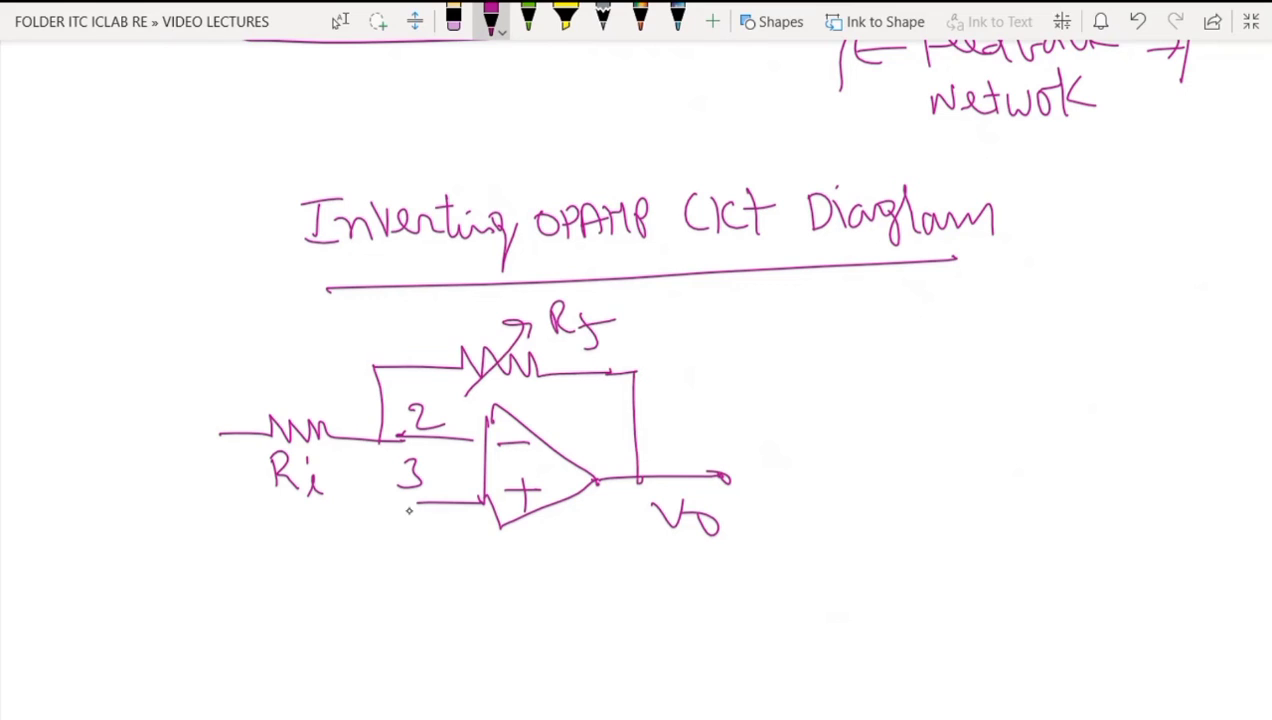
Step: Connect the op-amp's pin 3 lead down to a ground symbol
drag(422, 505, 425, 578)
drag(406, 578, 450, 592)
drag(426, 603, 466, 600)
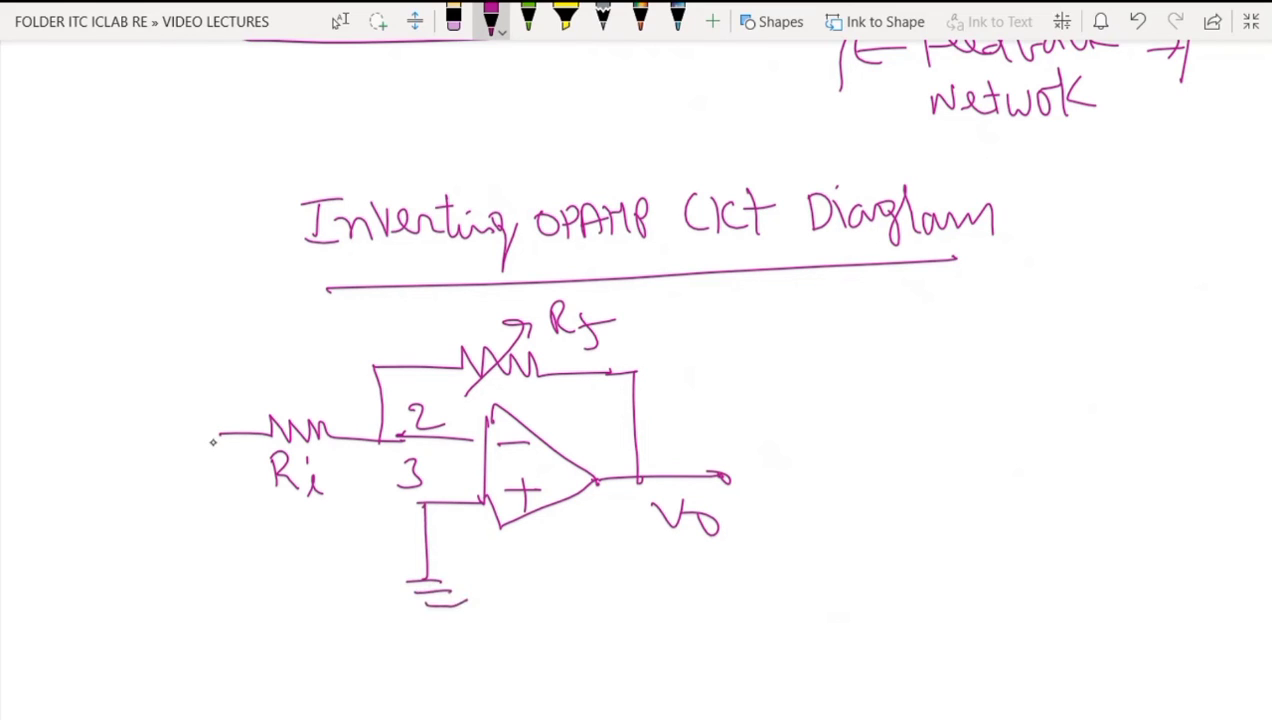
Step: Add an input terminal before resistor Ri and label it "Vi = Vf"
mouse_move(213, 437)
mouse_down()
mouse_move(186, 428)
mouse_move(210, 438)
mouse_up()
mouse_move(78, 386)
mouse_down()
mouse_move(118, 370)
mouse_move(142, 412)
mouse_move(178, 397)
mouse_up()
drag(158, 404, 180, 409)
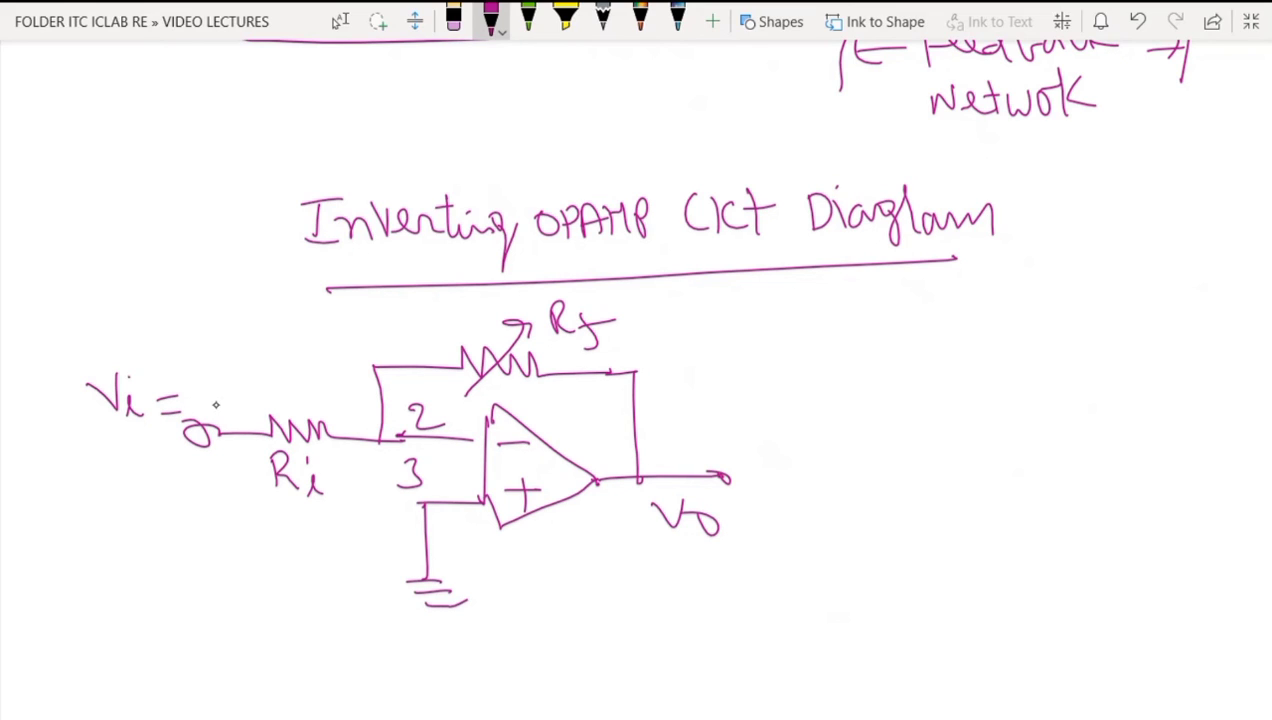
mouse_move(192, 383)
mouse_down()
mouse_move(218, 374)
mouse_move(232, 414)
mouse_move(254, 390)
mouse_up()
Step: Draw a short line above the "Feedback Network" label in the full oscillator circuit
scroll(636, 380, up, 5)
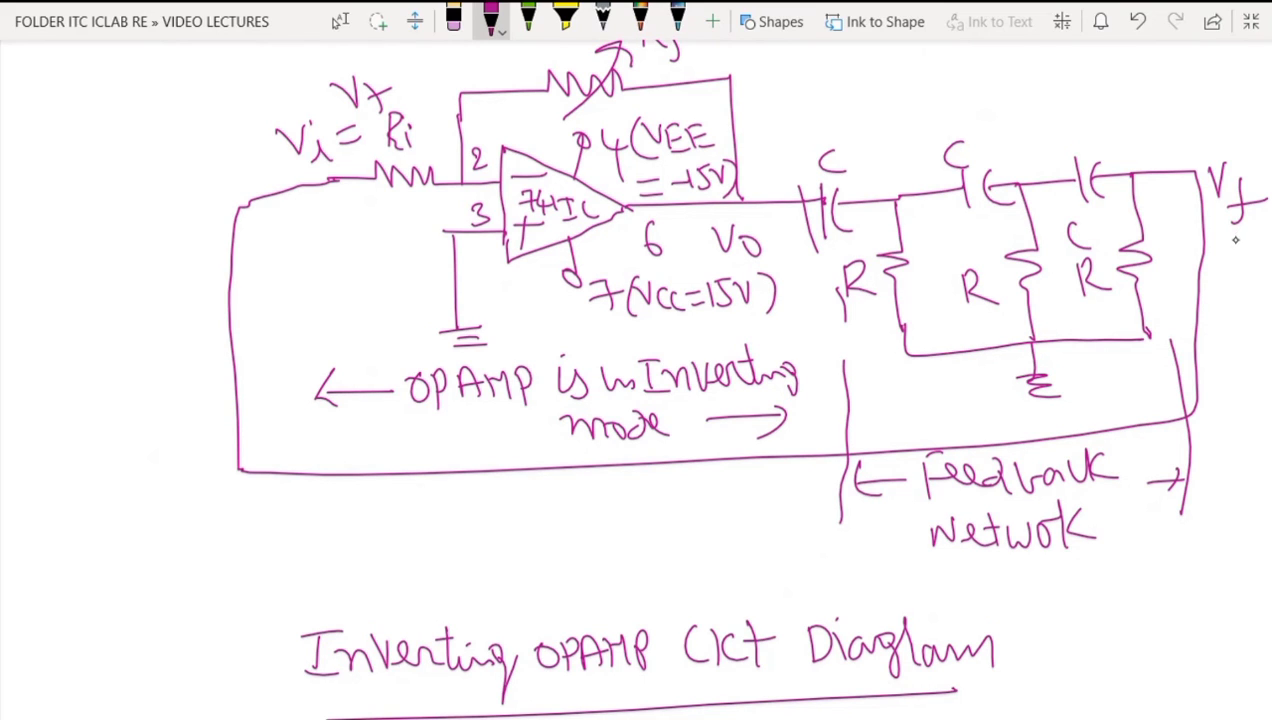
drag(930, 435, 986, 428)
scroll(636, 380, down, 7)
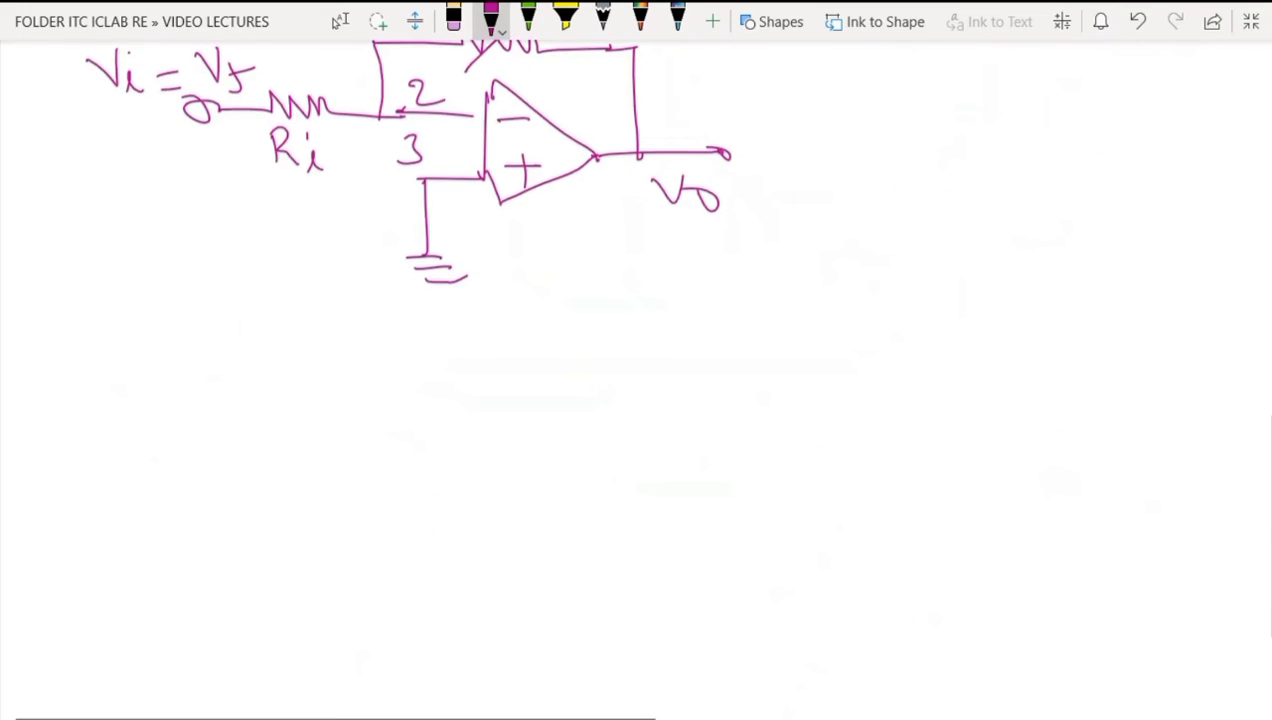
scroll(636, 380, up, 1)
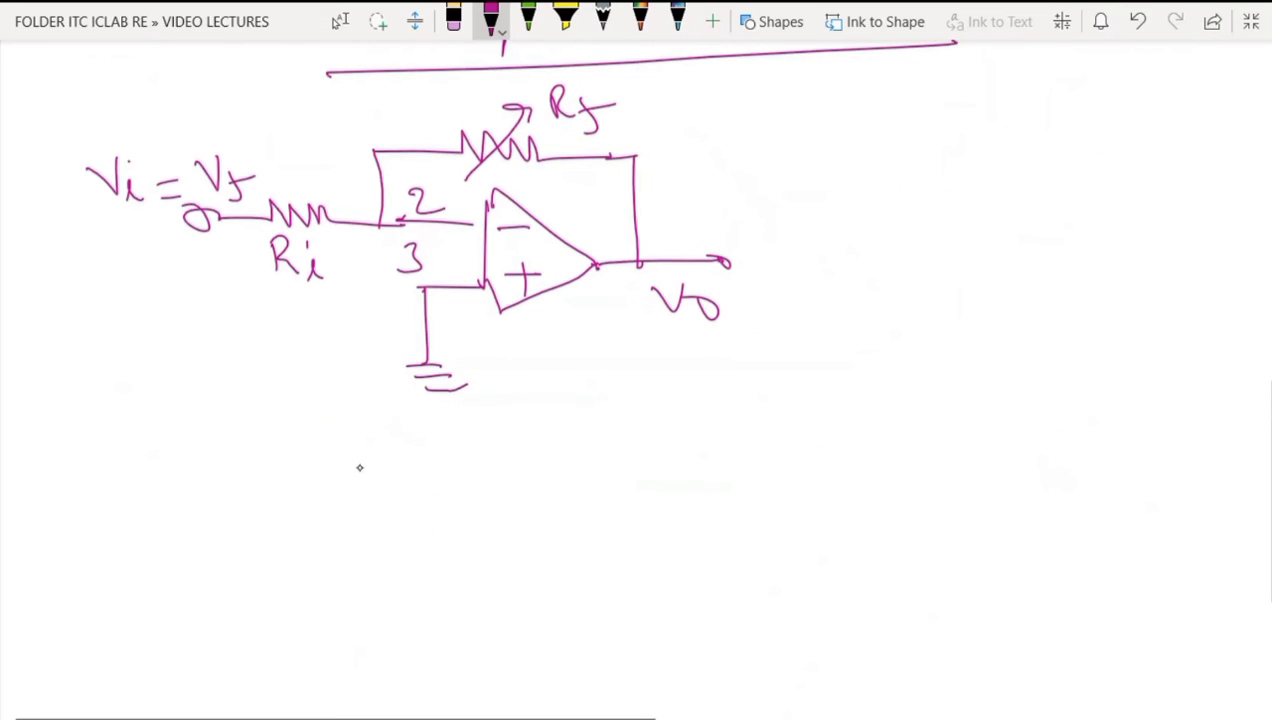
scroll(636, 380, up, 3)
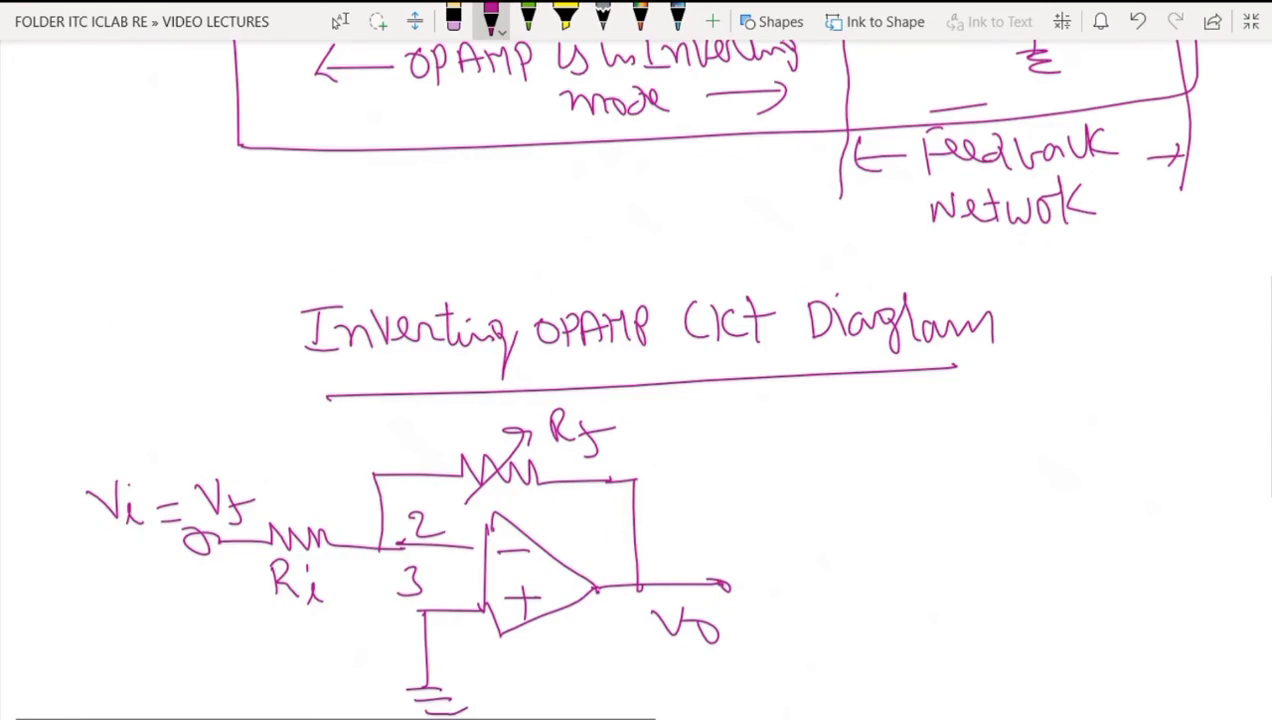
Step: Handwrite the heading "Feedback CKT diagram" beneath the inverting op-amp circuit
scroll(636, 380, down, 4)
scroll(636, 380, down, 1)
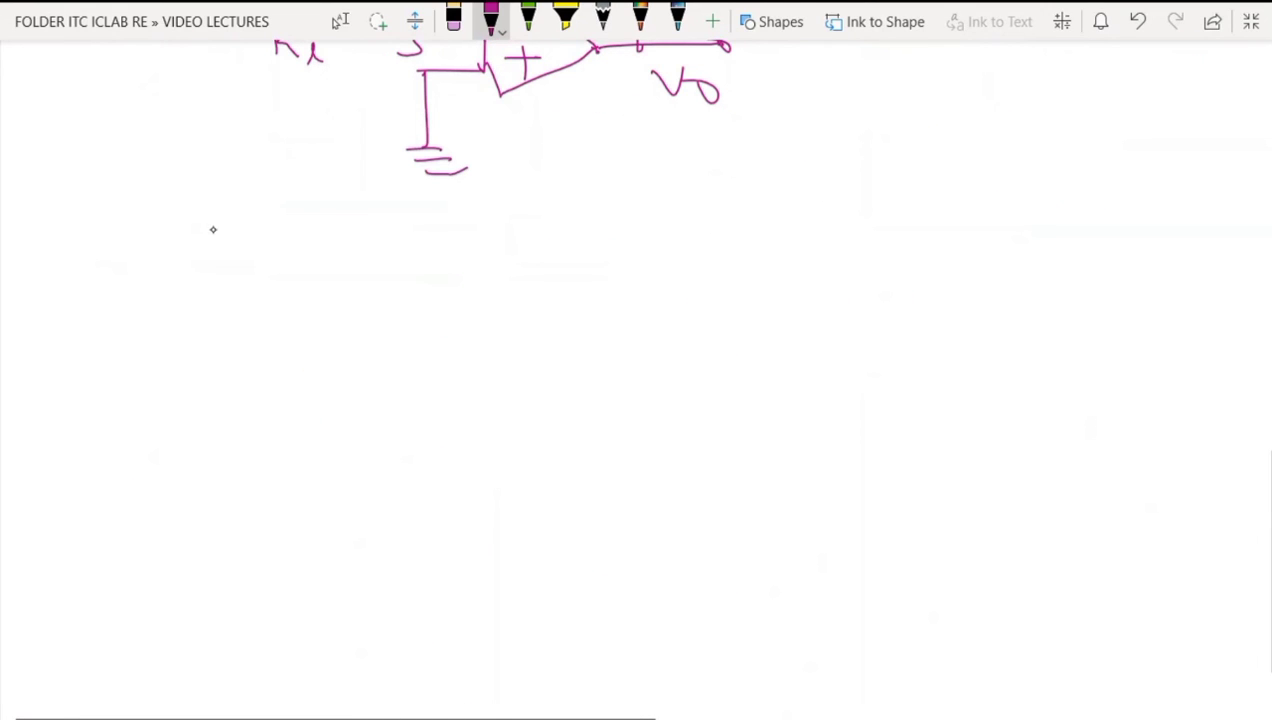
mouse_move(209, 262)
mouse_down()
mouse_move(228, 213)
mouse_move(316, 268)
mouse_up()
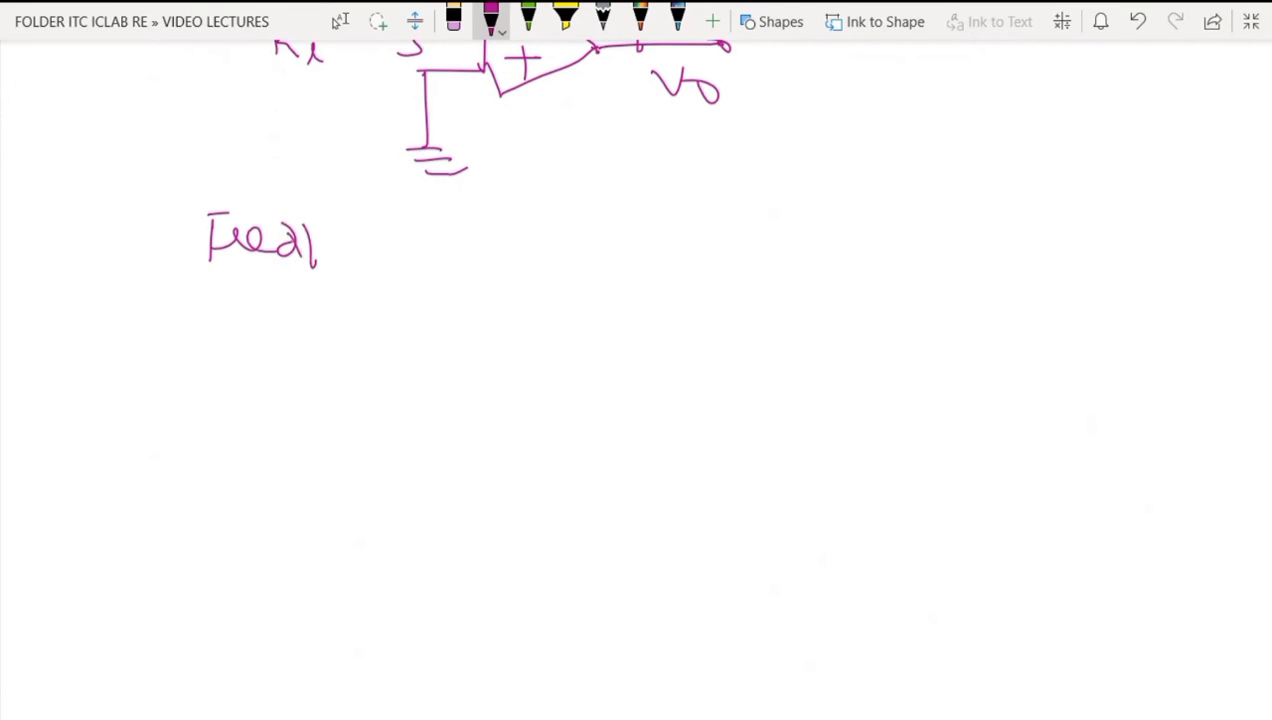
mouse_move(318, 224)
mouse_down()
mouse_move(334, 252)
mouse_move(370, 258)
mouse_up()
drag(390, 218, 402, 258)
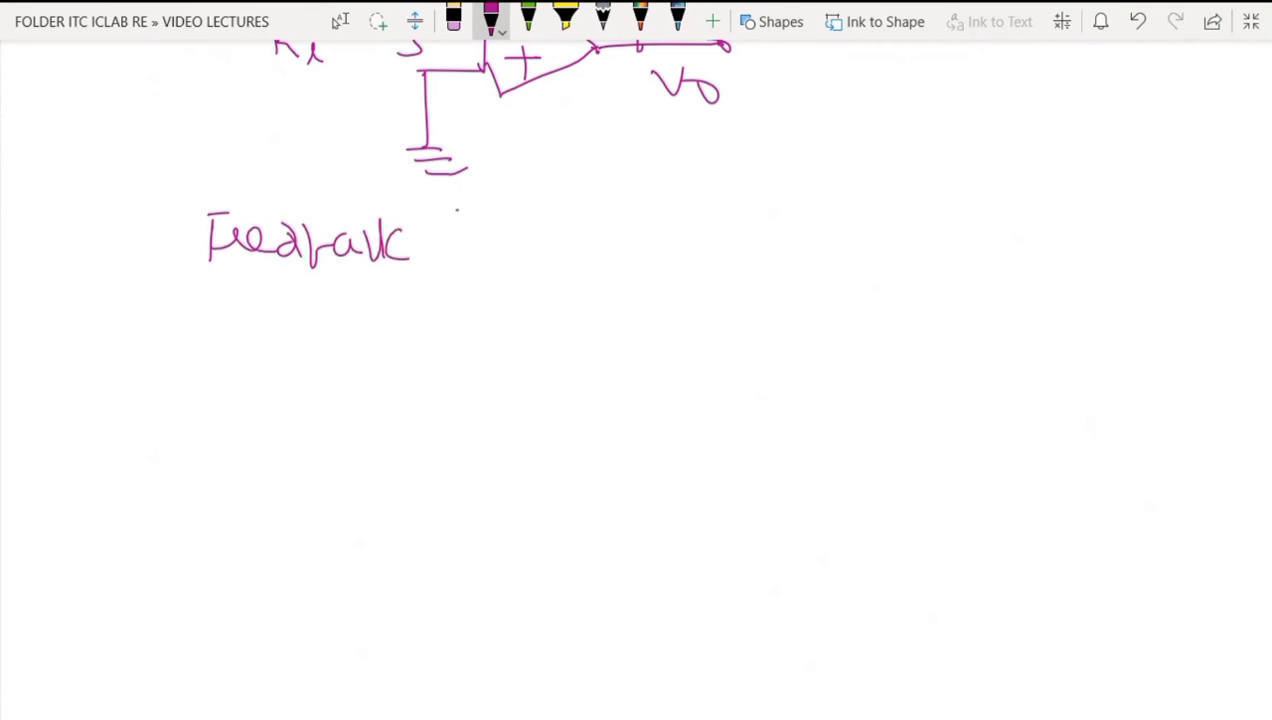
drag(468, 212, 462, 242)
mouse_move(481, 206)
mouse_down()
mouse_move(482, 240)
mouse_move(512, 240)
mouse_up()
mouse_move(520, 200)
mouse_down()
mouse_move(604, 222)
mouse_move(590, 230)
mouse_up()
mouse_move(614, 214)
mouse_down()
mouse_move(634, 228)
mouse_move(688, 214)
mouse_move(700, 246)
mouse_move(794, 208)
mouse_move(804, 231)
mouse_up()
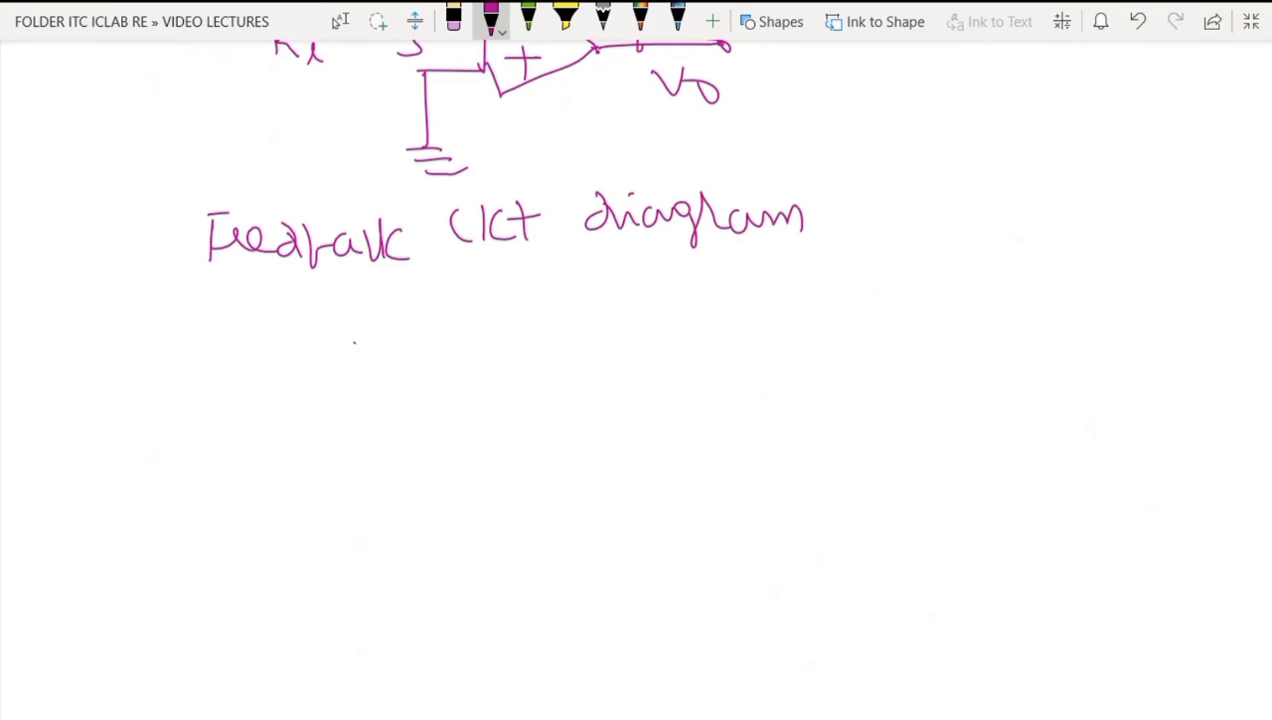
Step: Draw the feedback circuit's first RC section with a series capacitor labelled C and a shunt resistor labelled R
mouse_move(354, 342)
mouse_down()
mouse_move(414, 342)
mouse_move(412, 358)
mouse_up()
mouse_move(438, 318)
mouse_down()
mouse_move(432, 340)
mouse_move(450, 354)
mouse_up()
drag(452, 382, 454, 404)
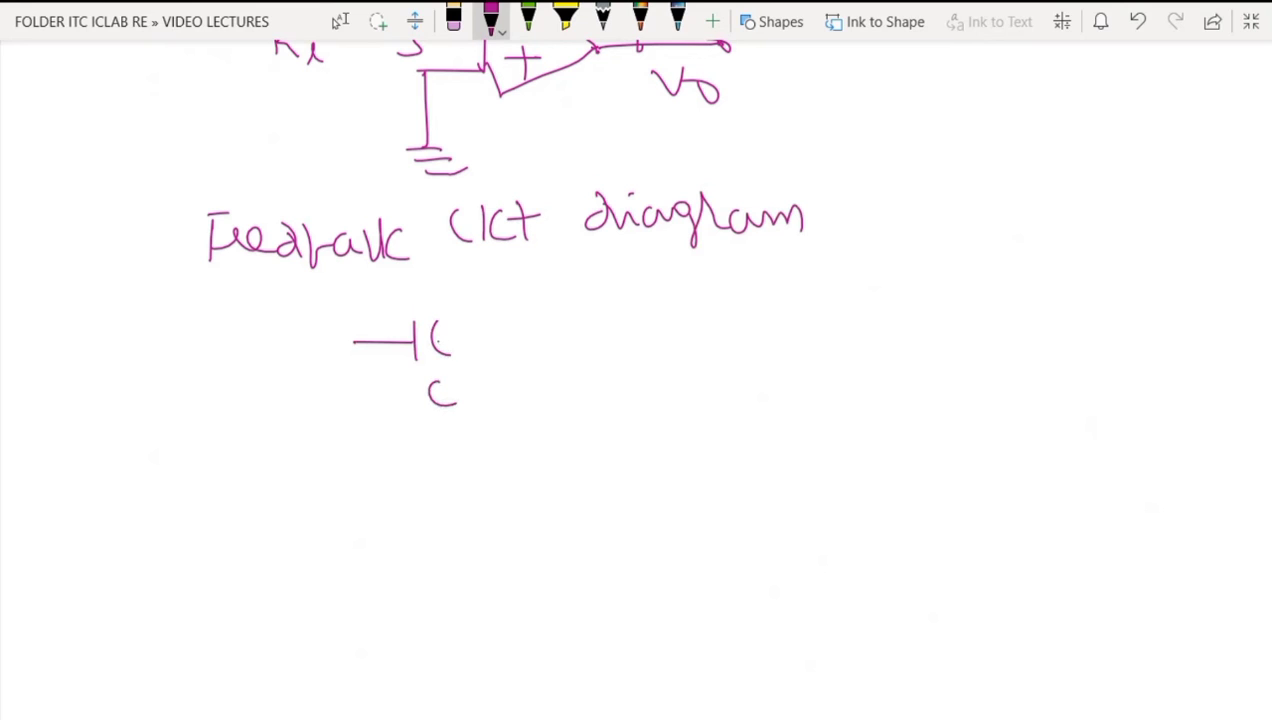
mouse_move(436, 340)
mouse_down()
mouse_move(505, 385)
mouse_move(514, 480)
mouse_up()
drag(533, 408, 566, 436)
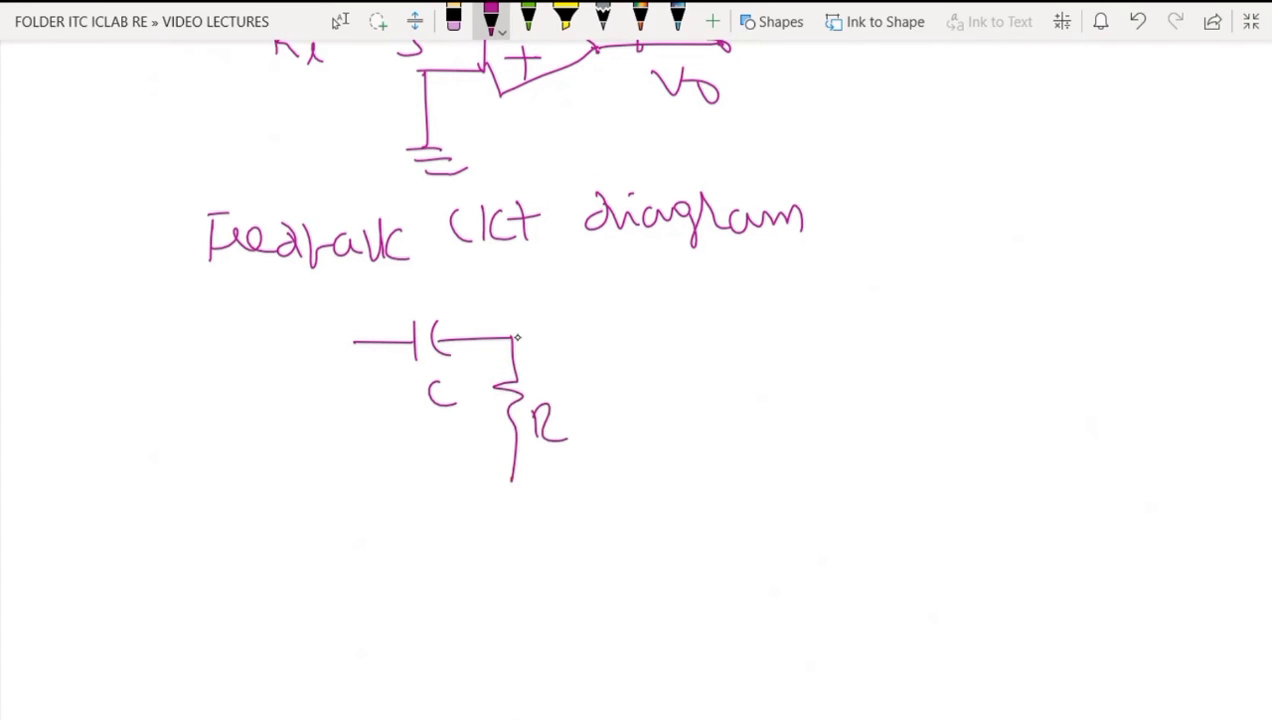
Step: Add the second and third RC sections in cascade, labelling the second capacitor C and both shunt resistors R
drag(517, 338, 616, 344)
drag(640, 370, 642, 390)
mouse_move(612, 322)
mouse_down()
mouse_move(678, 321)
mouse_move(692, 492)
mouse_up()
drag(710, 398, 742, 426)
mouse_move(670, 322)
mouse_down()
mouse_move(767, 313)
mouse_move(792, 334)
mouse_move(850, 312)
mouse_move(872, 498)
mouse_up()
drag(846, 312, 904, 311)
mouse_move(884, 396)
mouse_down()
mouse_move(884, 428)
mouse_move(922, 422)
mouse_up()
Step: Join the shunt resistors with a common line to ground and label the network's output Vf
drag(514, 479, 855, 485)
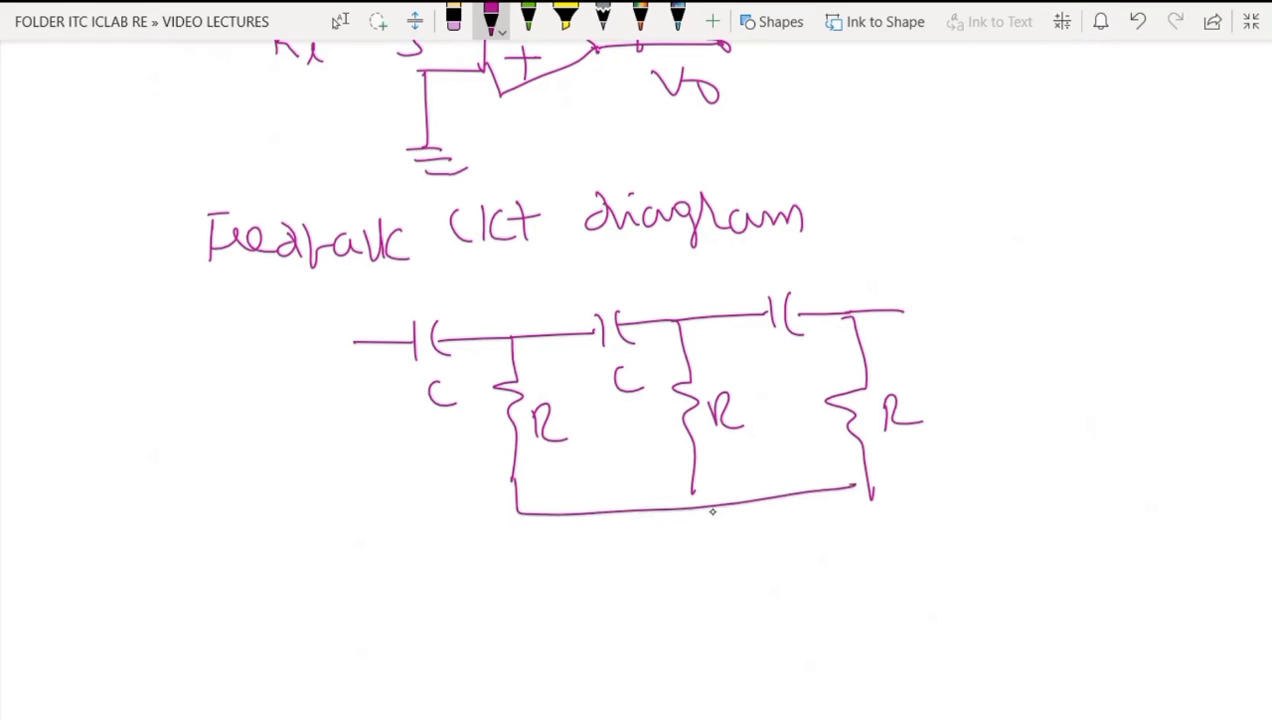
mouse_move(713, 503)
mouse_down()
mouse_move(714, 536)
mouse_move(764, 558)
mouse_up()
drag(922, 308, 944, 314)
mouse_move(958, 326)
mouse_down()
mouse_move(944, 362)
mouse_move(970, 336)
mouse_up()
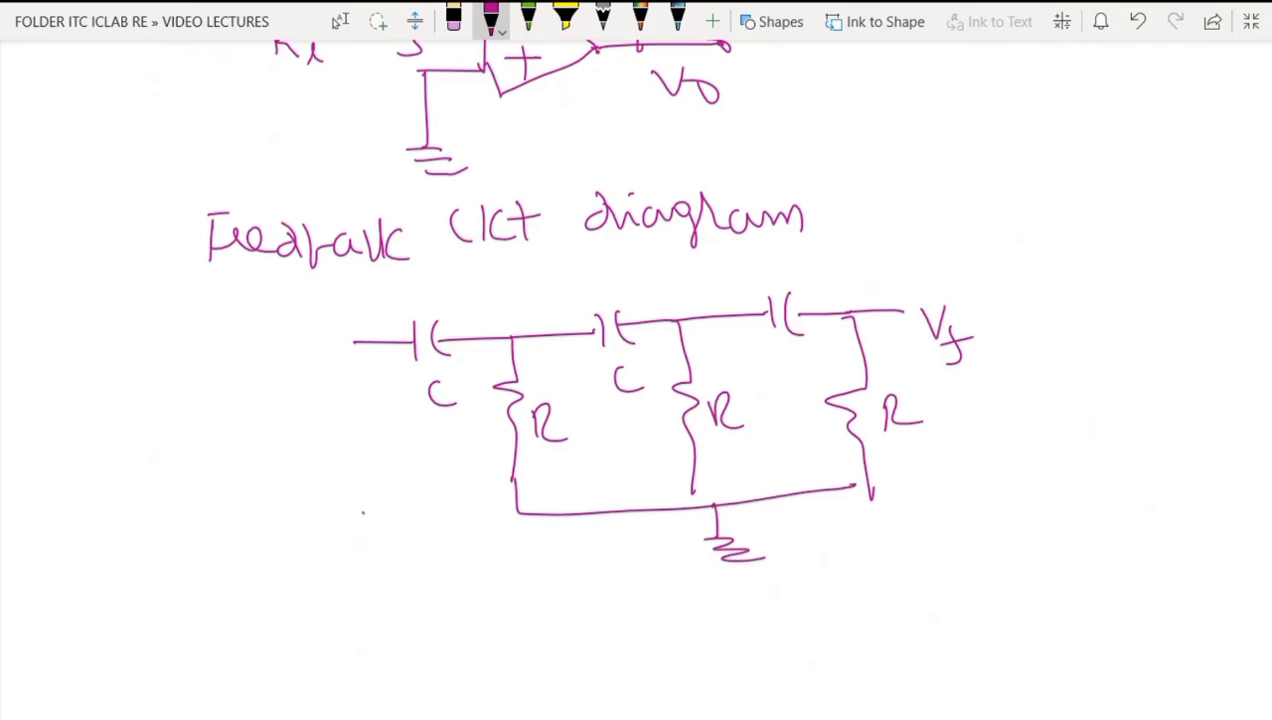
Step: Draw the input's lower line and mark Vo between up and down arrows across the feedback network's input
drag(360, 512, 494, 515)
drag(352, 366, 350, 398)
drag(340, 378, 366, 374)
drag(346, 442, 350, 462)
mouse_move(340, 474)
mouse_down()
mouse_move(364, 470)
mouse_move(364, 488)
mouse_up()
mouse_move(350, 408)
mouse_down()
mouse_move(368, 434)
mouse_move(378, 408)
mouse_up()
drag(390, 428, 390, 426)
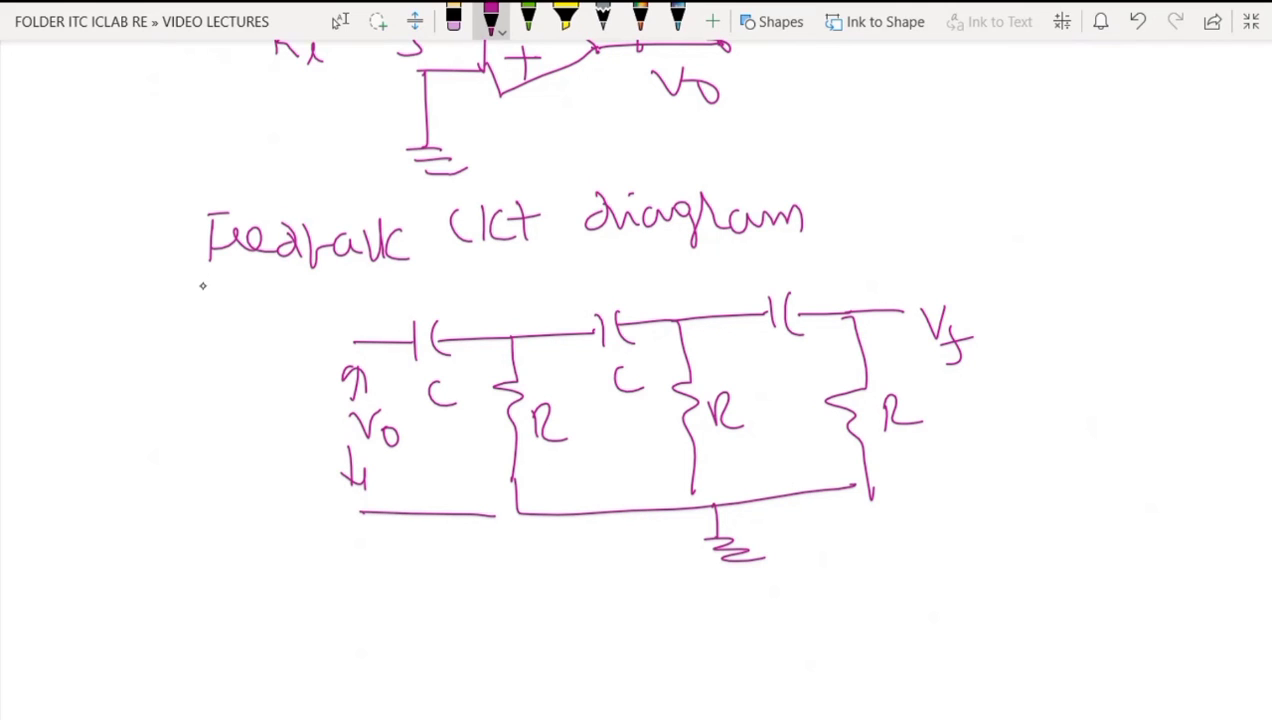
Step: Underline the feedback circuit heading and write 60° in each of the three RC sections
drag(202, 286, 826, 268)
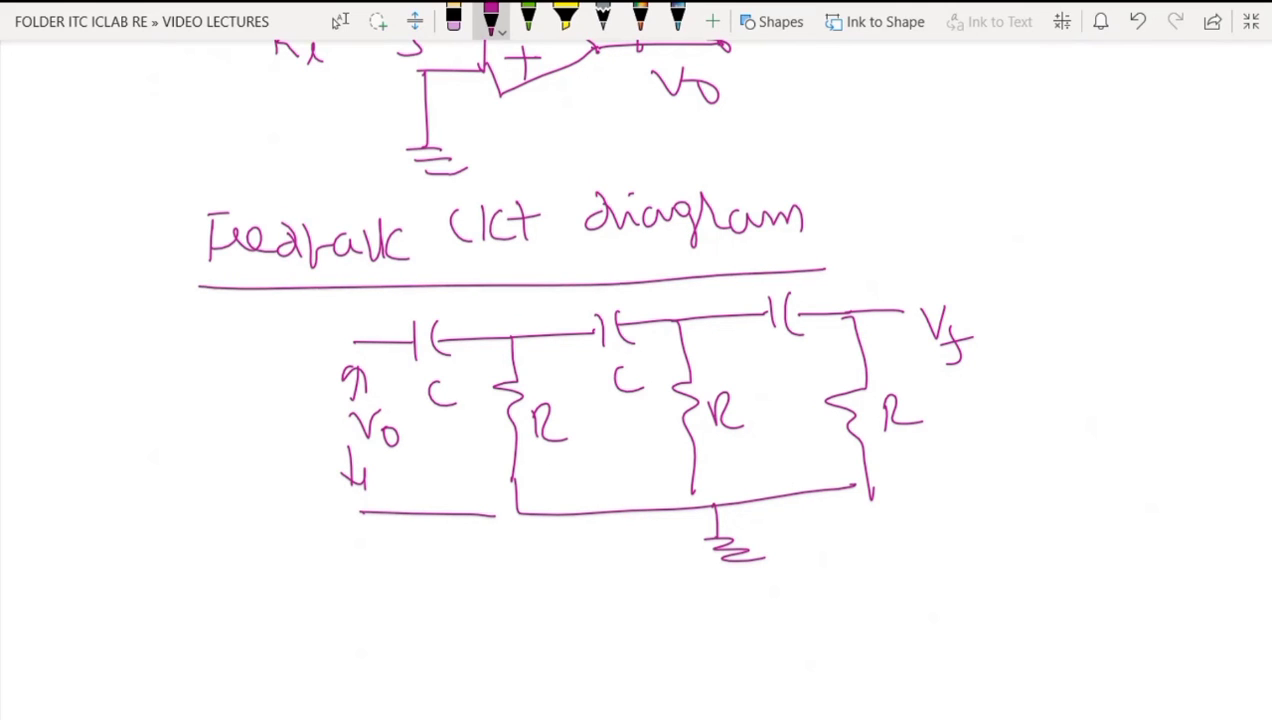
drag(430, 440, 428, 466)
mouse_move(452, 456)
mouse_down()
mouse_move(442, 470)
mouse_move(450, 452)
mouse_up()
drag(466, 436, 464, 440)
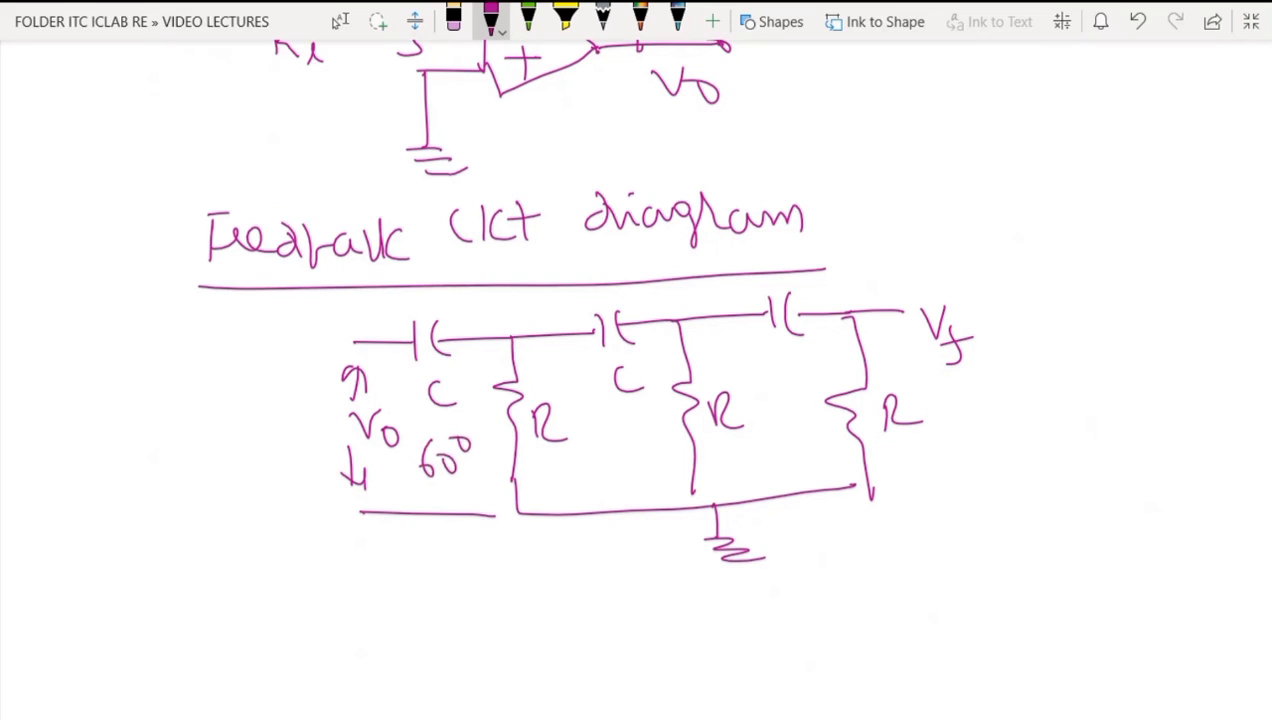
mouse_move(606, 436)
mouse_down()
mouse_move(600, 462)
mouse_move(628, 448)
mouse_up()
drag(646, 436, 650, 432)
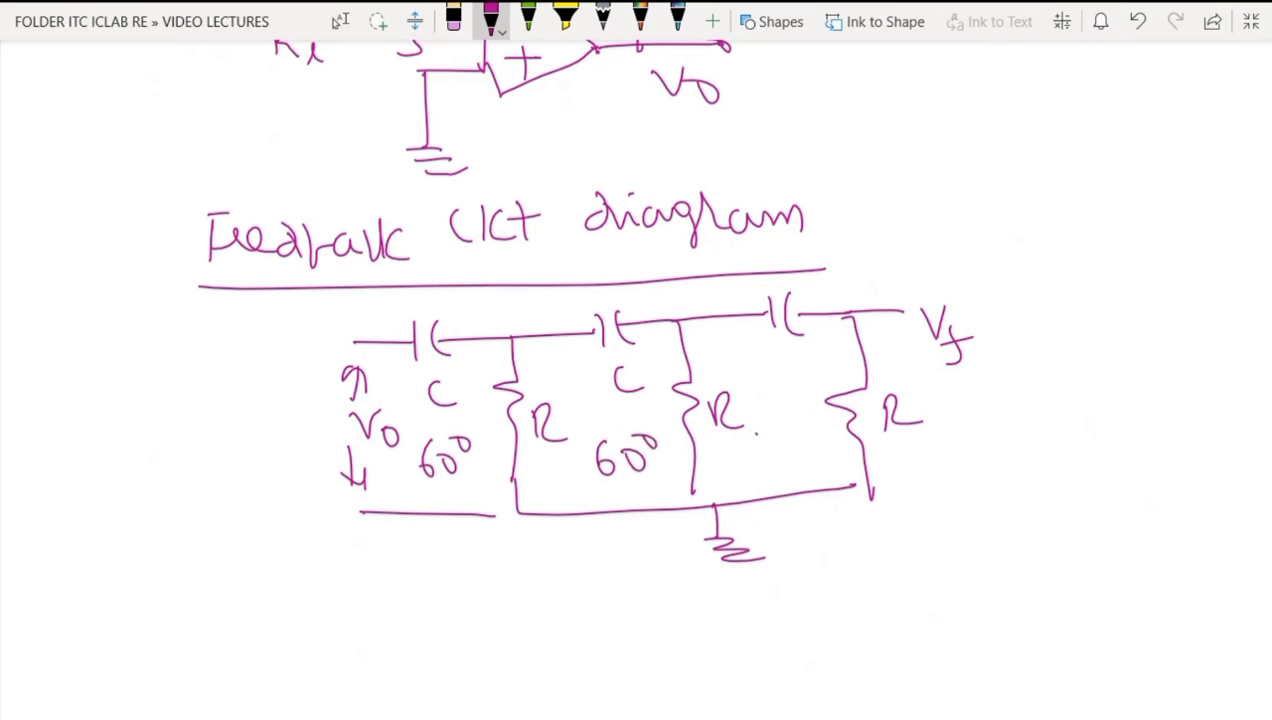
drag(762, 430, 754, 460)
mouse_move(776, 442)
mouse_down()
mouse_move(792, 440)
mouse_move(778, 442)
mouse_up()
drag(786, 424, 798, 432)
Step: Begin a note beneath the feedback circuit with the handwritten word "Total"
mouse_move(418, 578)
mouse_down()
mouse_move(416, 618)
mouse_move(436, 576)
mouse_move(440, 594)
mouse_up()
mouse_move(460, 570)
mouse_down()
mouse_move(462, 612)
mouse_move(472, 586)
mouse_up()
mouse_move(484, 594)
mouse_down()
mouse_move(484, 616)
mouse_move(508, 614)
mouse_up()
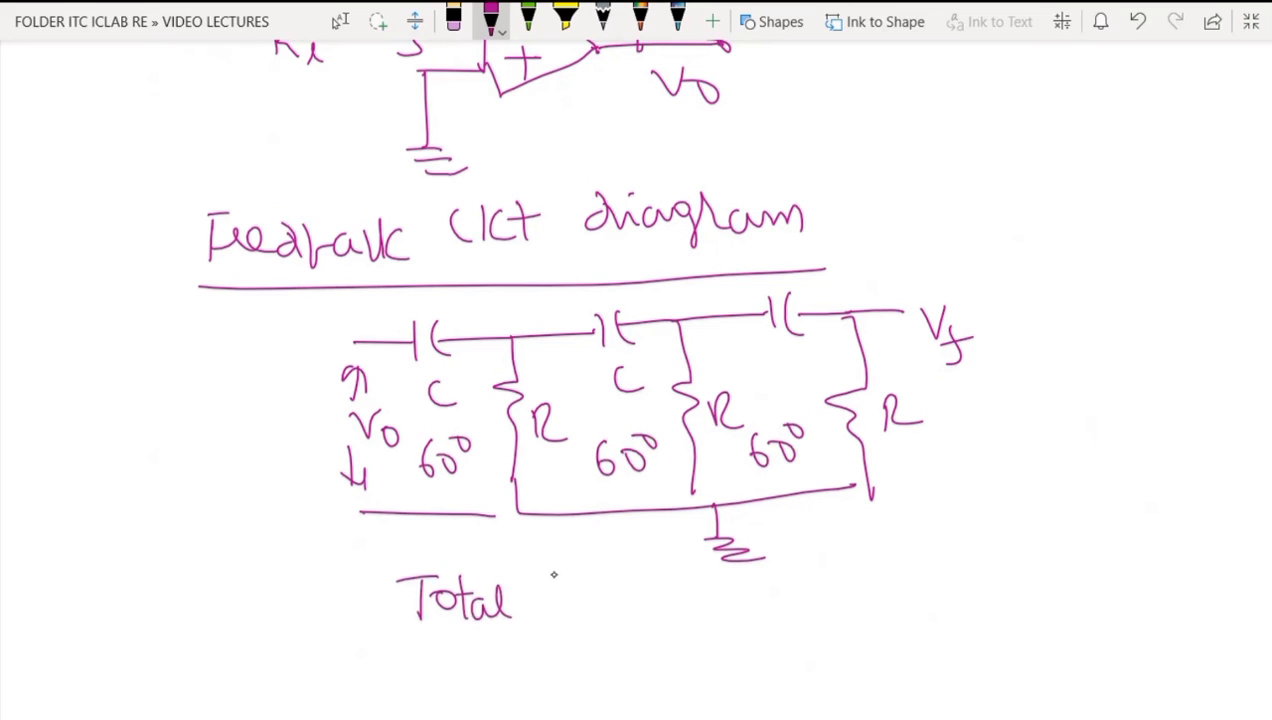
drag(552, 568, 536, 608)
mouse_move(568, 566)
mouse_down()
mouse_move(572, 604)
mouse_move(596, 606)
mouse_up()
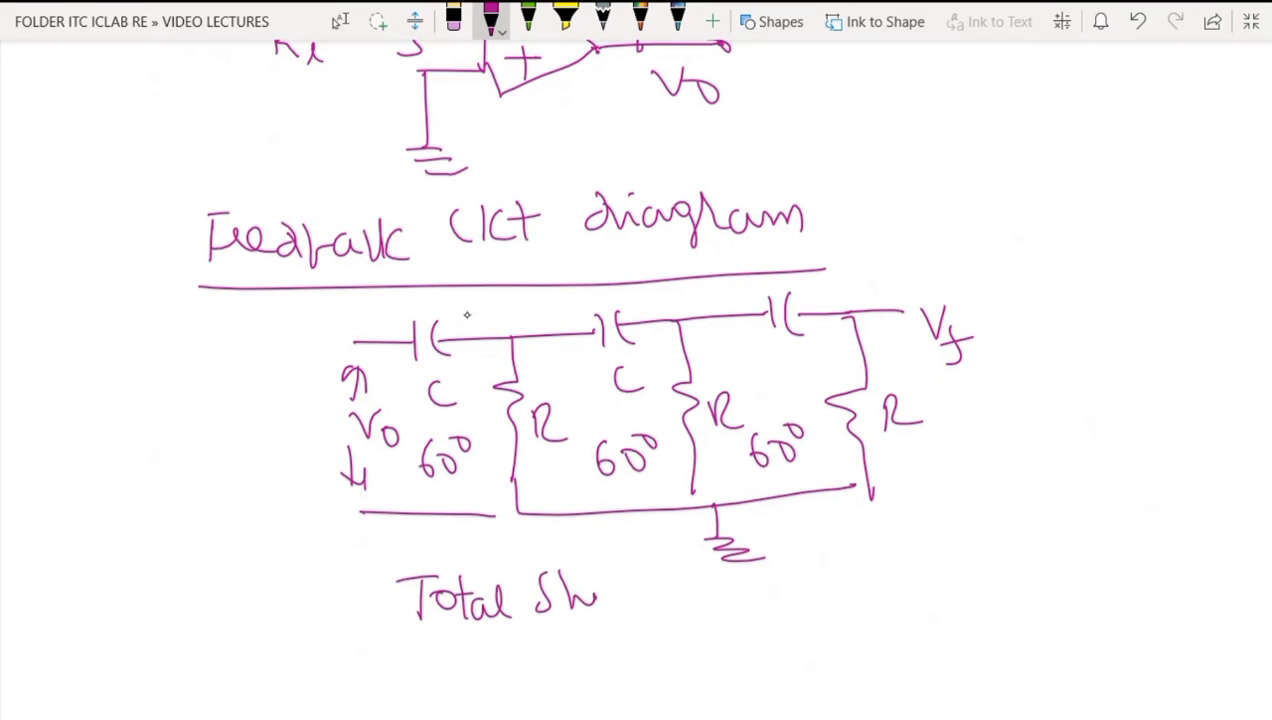
click(453, 20)
drag(596, 575, 540, 586)
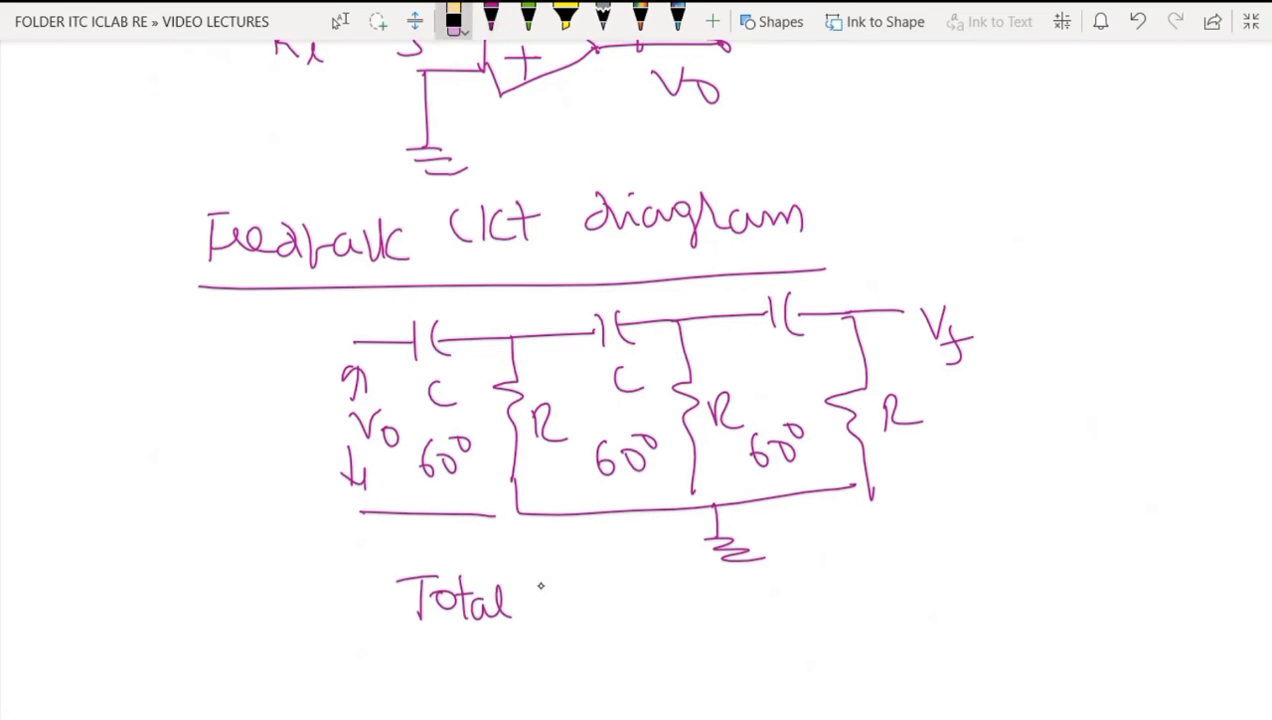
Step: Continue the note with the magenta pen so it reads "Total Phase shift = 60° + 60° + 60° = 180°"
click(491, 20)
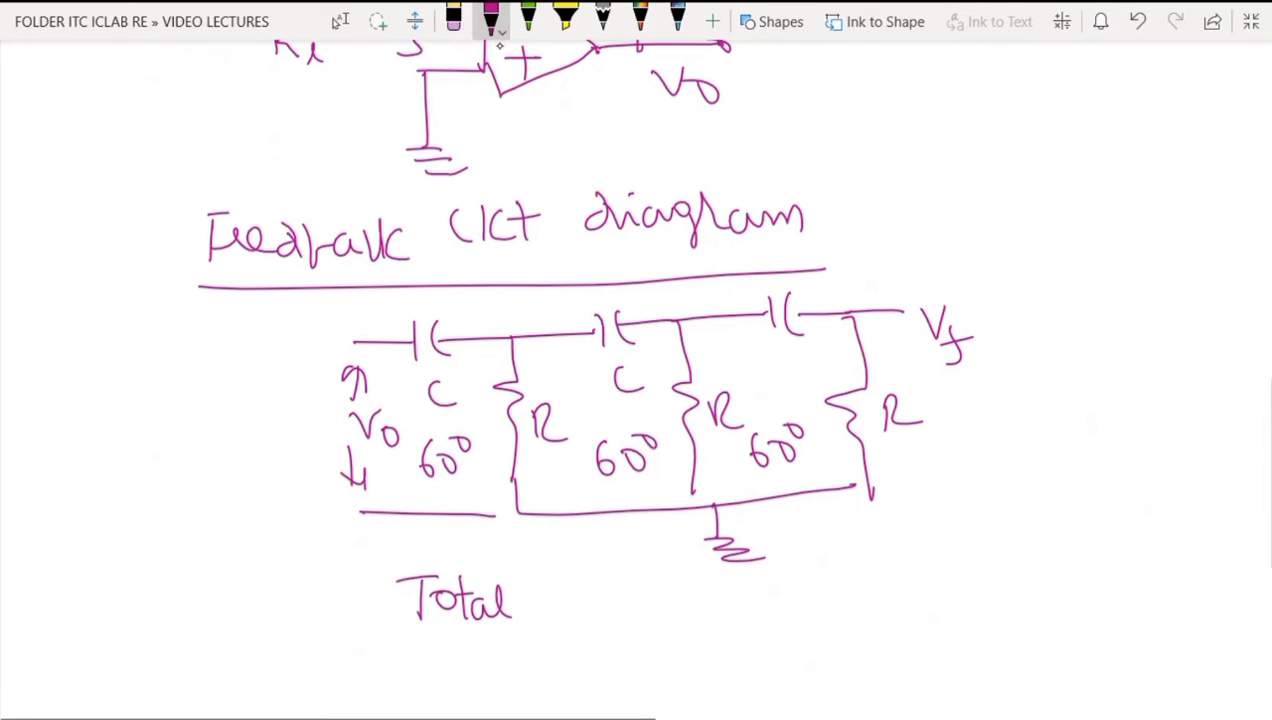
click(491, 20)
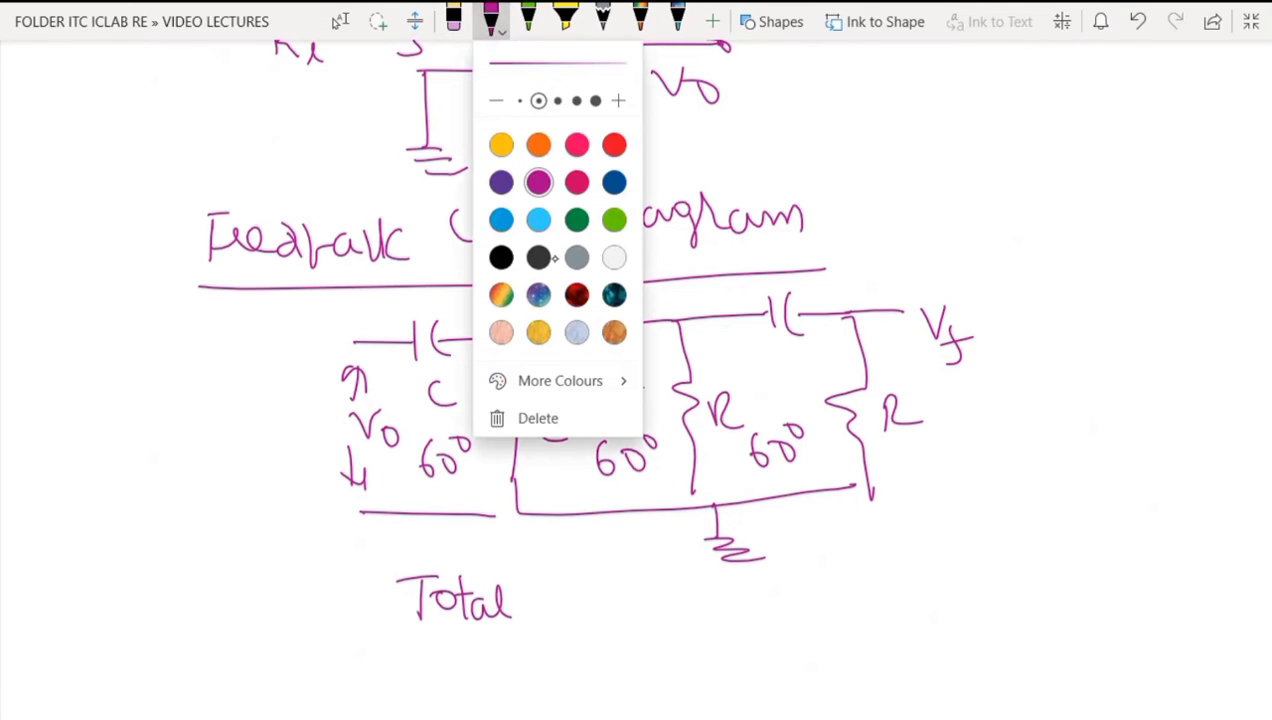
mouse_move(547, 591)
mouse_down()
mouse_move(548, 565)
mouse_move(608, 600)
mouse_move(704, 580)
mouse_move(681, 605)
mouse_move(816, 578)
mouse_move(848, 548)
mouse_move(934, 572)
mouse_move(1068, 548)
mouse_up()
mouse_move(832, 628)
mouse_down()
mouse_move(860, 625)
mouse_move(874, 648)
mouse_up()
drag(902, 616, 920, 632)
drag(932, 622, 930, 626)
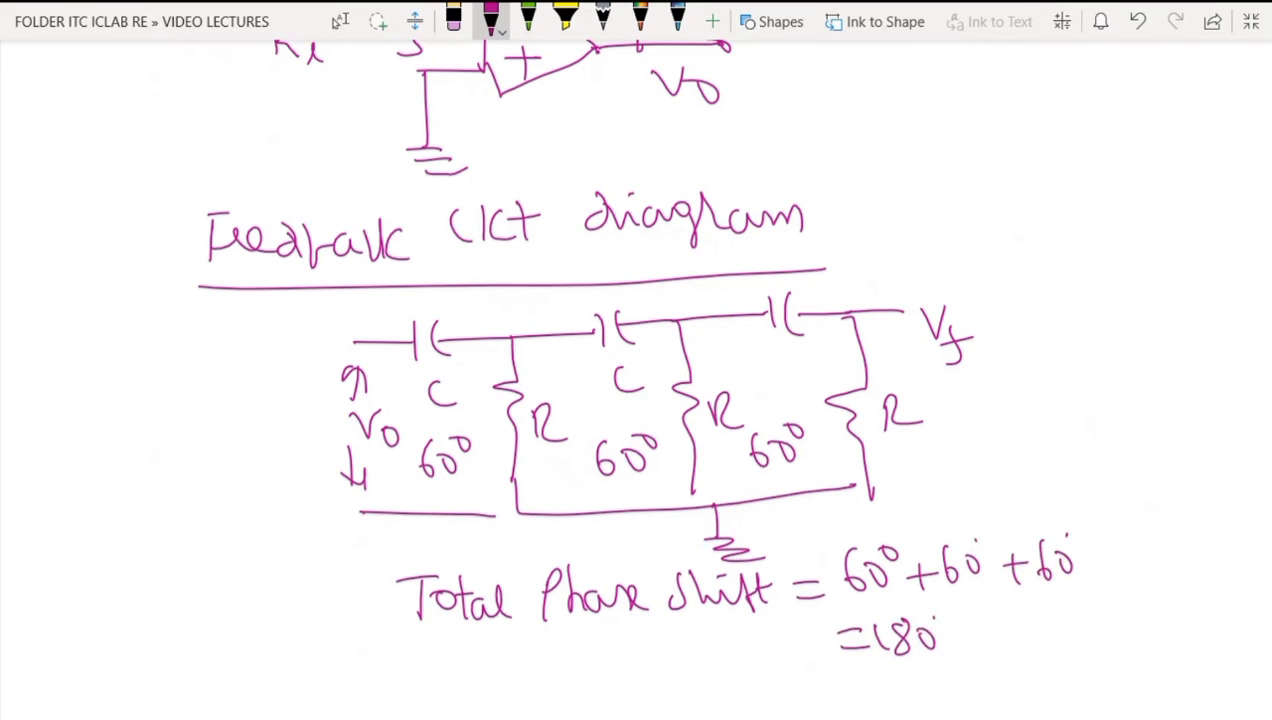
Step: Write the gain symbol A inside the triangle of the inverting op-amp circuit
scroll(516, 286, up, 3)
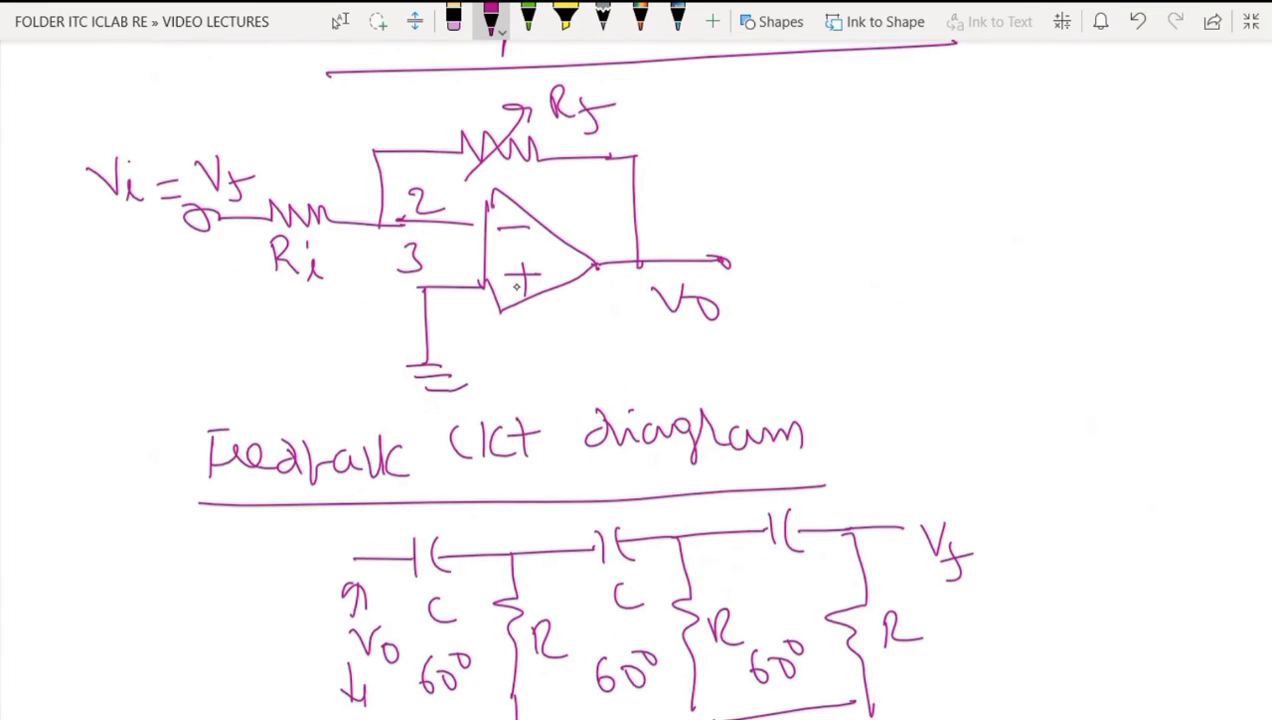
mouse_move(506, 258)
mouse_down()
mouse_move(514, 232)
mouse_move(526, 260)
mouse_up()
drag(506, 250, 540, 246)
Step: Write the gain formula A = -Rf/Ri beside the inverting op-amp circuit and tick its minus sign
mouse_move(792, 206)
mouse_down()
mouse_move(784, 240)
mouse_move(806, 244)
mouse_up()
drag(784, 232, 864, 240)
drag(908, 214, 940, 214)
mouse_move(944, 186)
mouse_down()
mouse_move(946, 222)
mouse_move(974, 224)
mouse_up()
mouse_move(990, 196)
mouse_down()
mouse_move(982, 236)
mouse_move(1008, 206)
mouse_up()
mouse_move(954, 257)
mouse_down()
mouse_move(1028, 252)
mouse_move(969, 304)
mouse_move(1002, 308)
mouse_up()
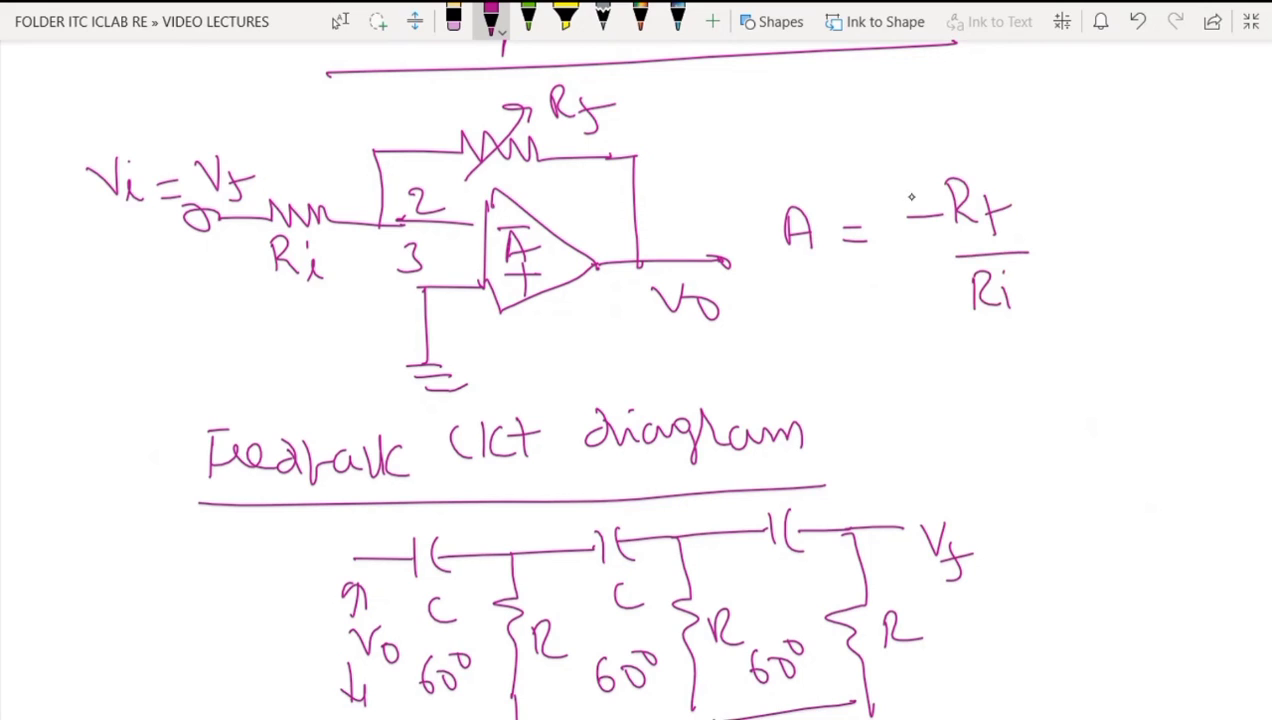
drag(905, 196, 966, 156)
Step: Handwrite the note "Inverting mode introduces 180° Phase shift" beneath the gain formula
mouse_move(604, 350)
mouse_down()
mouse_move(602, 380)
mouse_move(624, 378)
mouse_up()
drag(590, 348, 620, 346)
mouse_move(620, 380)
mouse_down()
mouse_move(674, 350)
mouse_move(738, 374)
mouse_move(766, 366)
mouse_up()
mouse_move(718, 346)
mouse_down()
mouse_move(756, 340)
mouse_move(788, 360)
mouse_move(800, 392)
mouse_move(848, 368)
mouse_move(866, 374)
mouse_up()
drag(884, 360, 884, 362)
mouse_move(912, 360)
mouse_down()
mouse_move(930, 371)
mouse_move(1005, 360)
mouse_move(1020, 330)
mouse_move(1040, 345)
mouse_move(1128, 315)
mouse_move(937, 392)
mouse_move(960, 400)
mouse_move(1008, 380)
mouse_move(1070, 405)
mouse_move(1120, 390)
mouse_move(1018, 438)
mouse_move(1056, 440)
mouse_move(1084, 420)
mouse_move(1070, 432)
mouse_up()
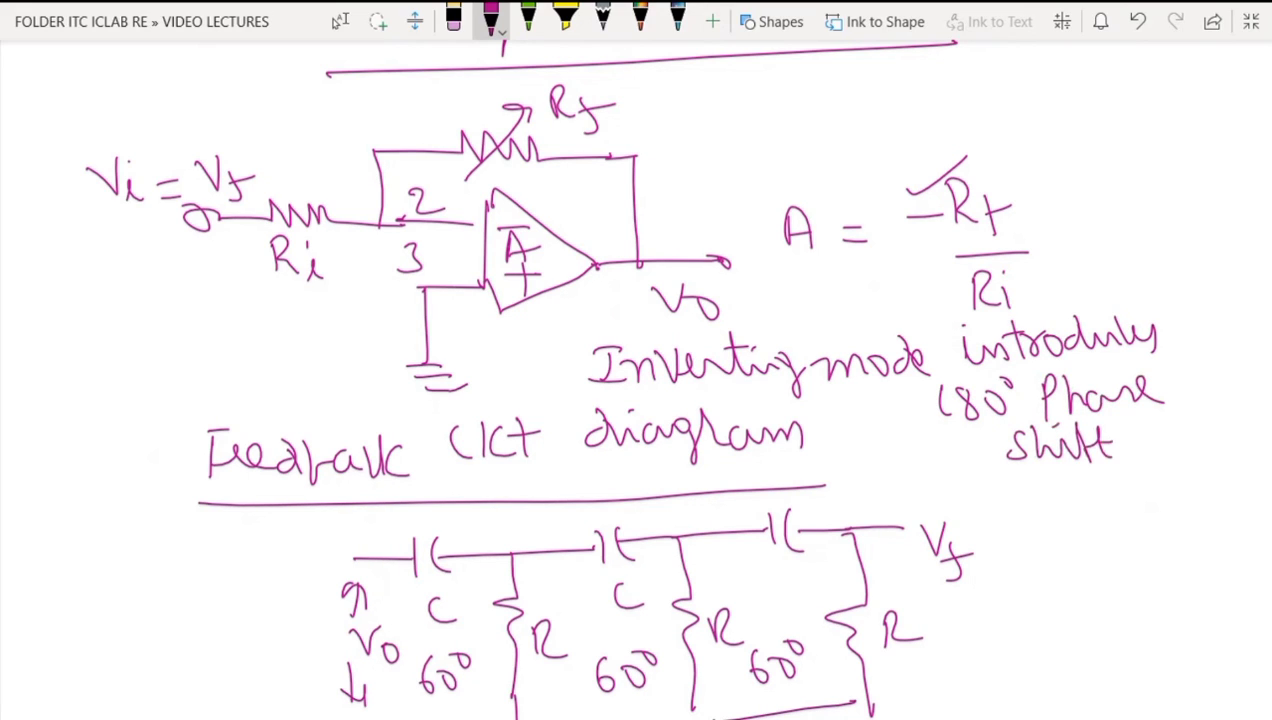
Step: Add "of feedback N/W" beneath the words "Total Phase shift" under the feedback circuit
scroll(636, 400, down, 2)
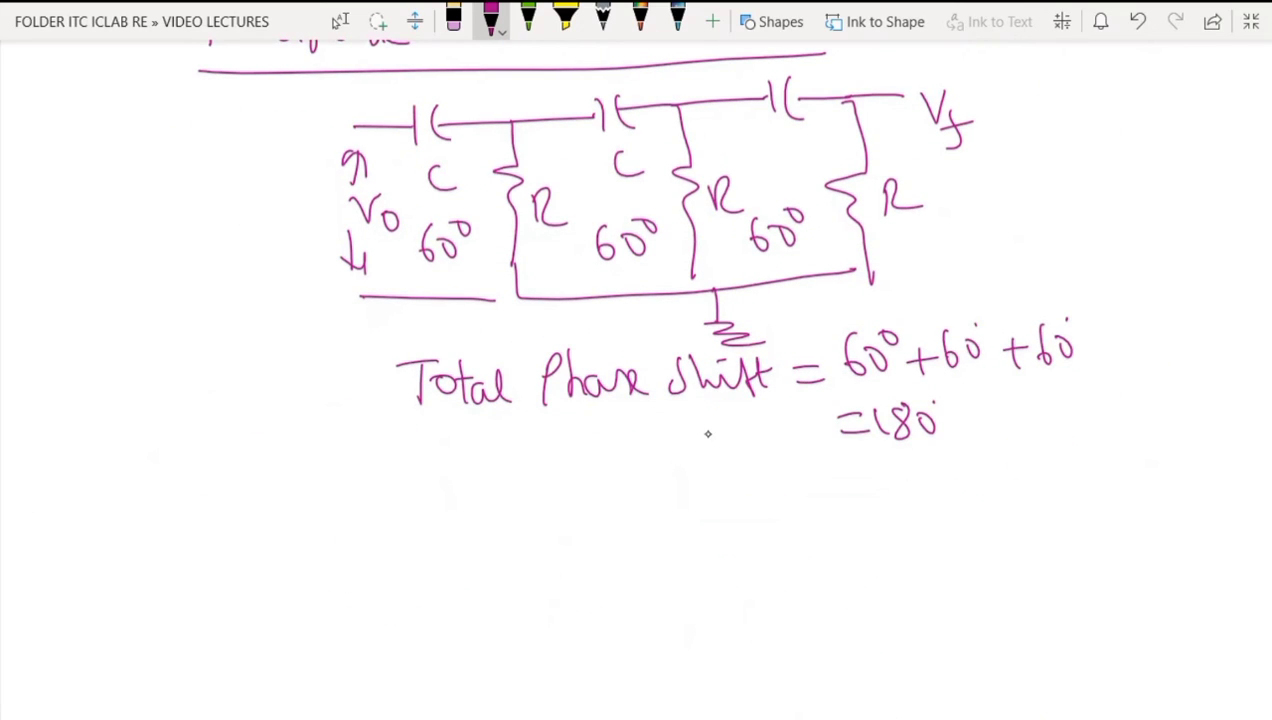
mouse_move(431, 447)
mouse_down()
mouse_move(539, 445)
mouse_move(548, 460)
mouse_move(576, 446)
mouse_move(674, 444)
mouse_move(708, 412)
mouse_move(754, 418)
mouse_up()
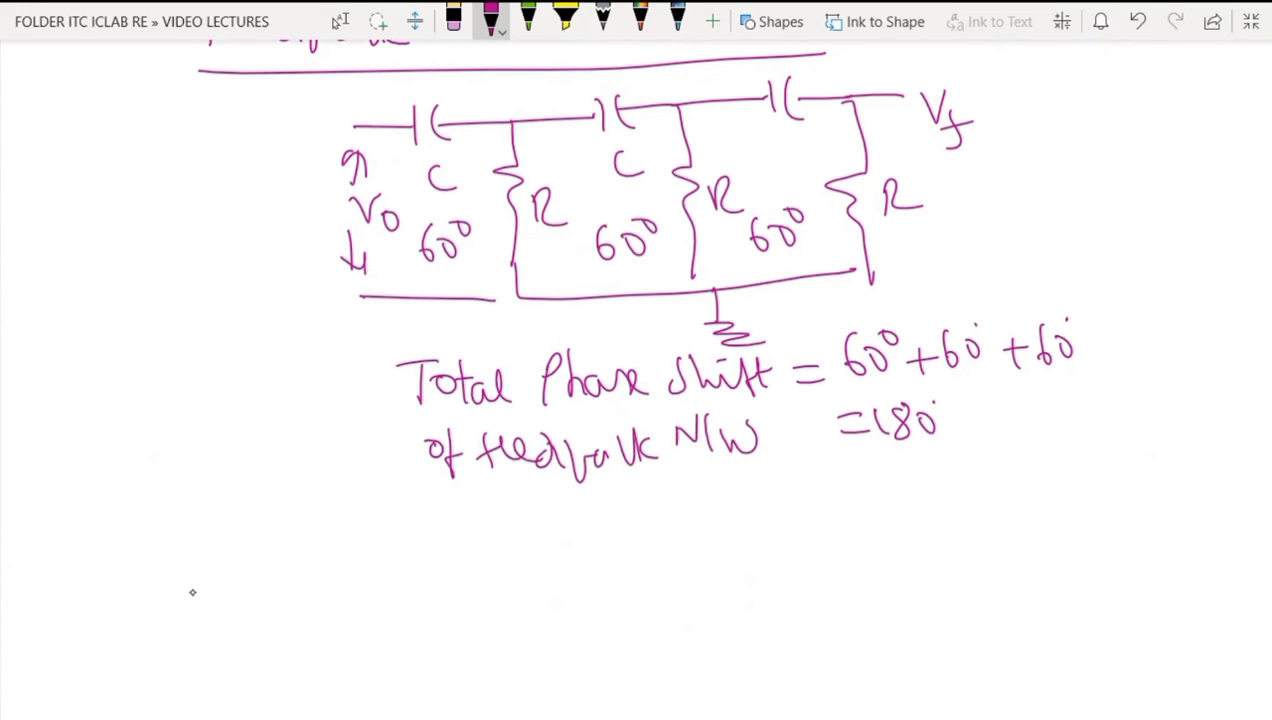
Step: Handwrite "Total Phase shift around the loop is 180° + 180° = 360°" beneath the feedback network's phase shift calculation
mouse_move(191, 552)
mouse_down()
mouse_move(165, 550)
mouse_move(228, 566)
mouse_move(254, 549)
mouse_move(290, 576)
mouse_up()
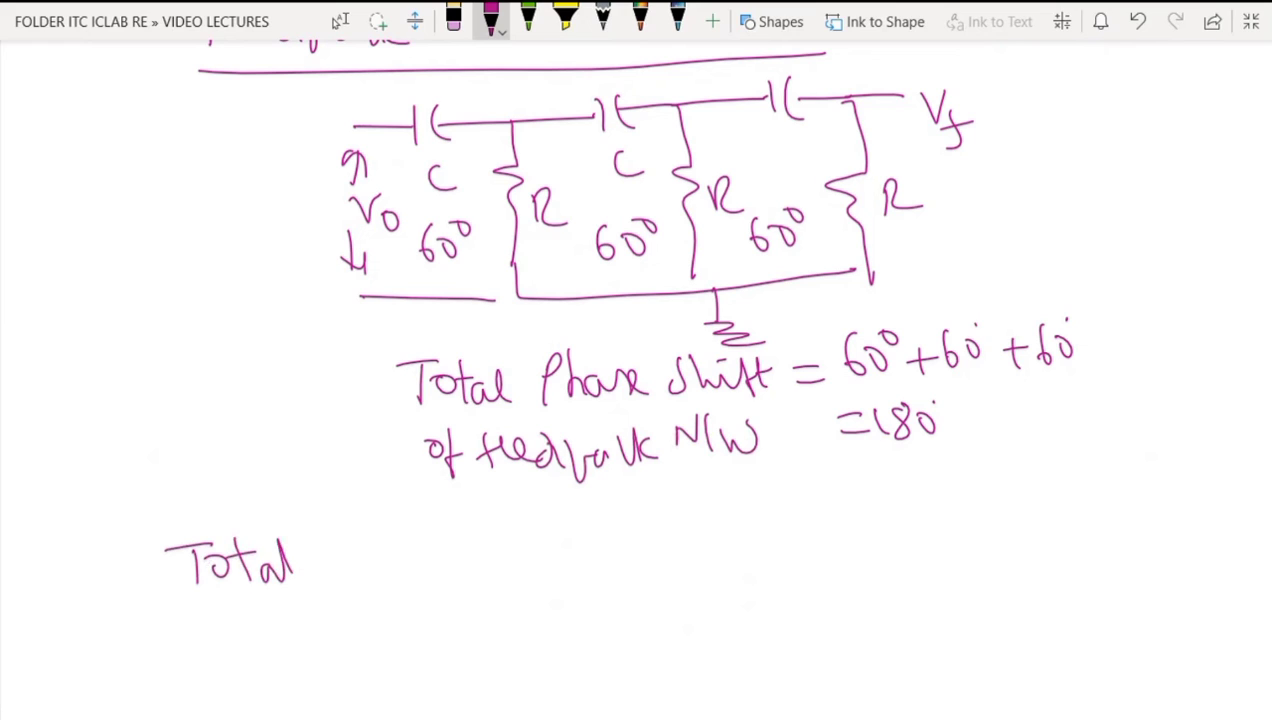
mouse_move(340, 538)
mouse_down()
mouse_move(344, 578)
mouse_move(522, 560)
mouse_move(576, 512)
mouse_move(600, 545)
mouse_move(640, 530)
mouse_move(740, 540)
mouse_move(800, 495)
mouse_move(850, 525)
mouse_move(1014, 500)
mouse_up()
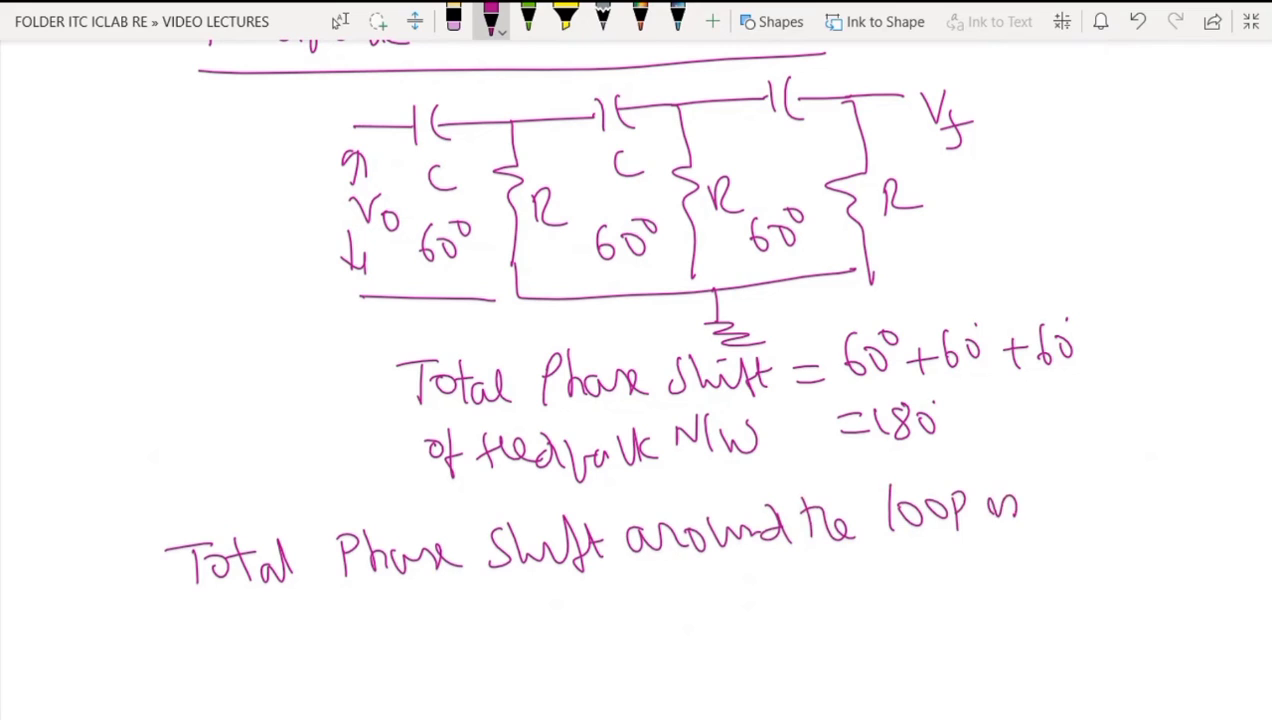
mouse_move(592, 574)
mouse_down()
mouse_move(598, 620)
mouse_move(662, 582)
mouse_move(734, 603)
mouse_up()
click(702, 602)
drag(714, 588, 712, 632)
drag(748, 578, 742, 612)
mouse_move(776, 586)
mouse_down()
mouse_move(762, 618)
mouse_move(780, 590)
mouse_move(800, 606)
mouse_move(812, 576)
mouse_move(892, 598)
mouse_up()
mouse_move(908, 572)
mouse_down()
mouse_move(922, 586)
mouse_move(906, 600)
mouse_up()
mouse_move(952, 568)
mouse_down()
mouse_move(964, 590)
mouse_move(998, 560)
mouse_up()
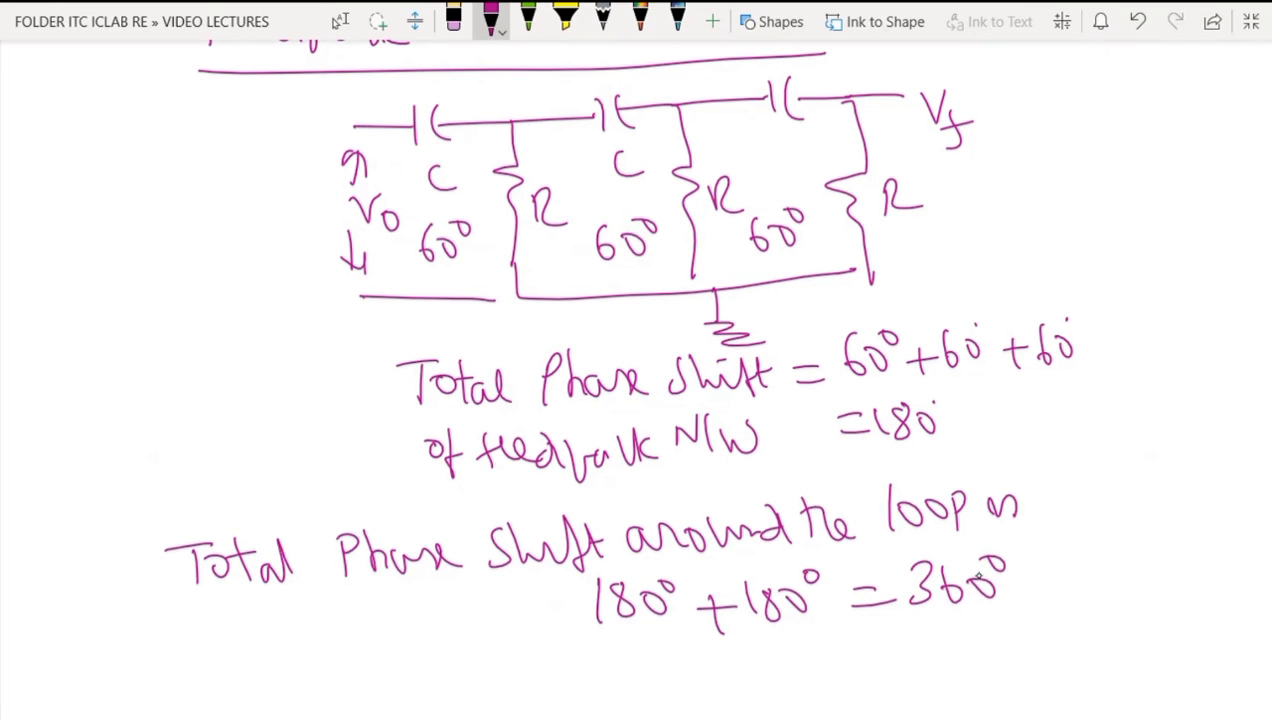
Step: Mark the inverting op-amp stage of the full circuit diagram and label it 180° beside Rf
scroll(636, 378, up, 10)
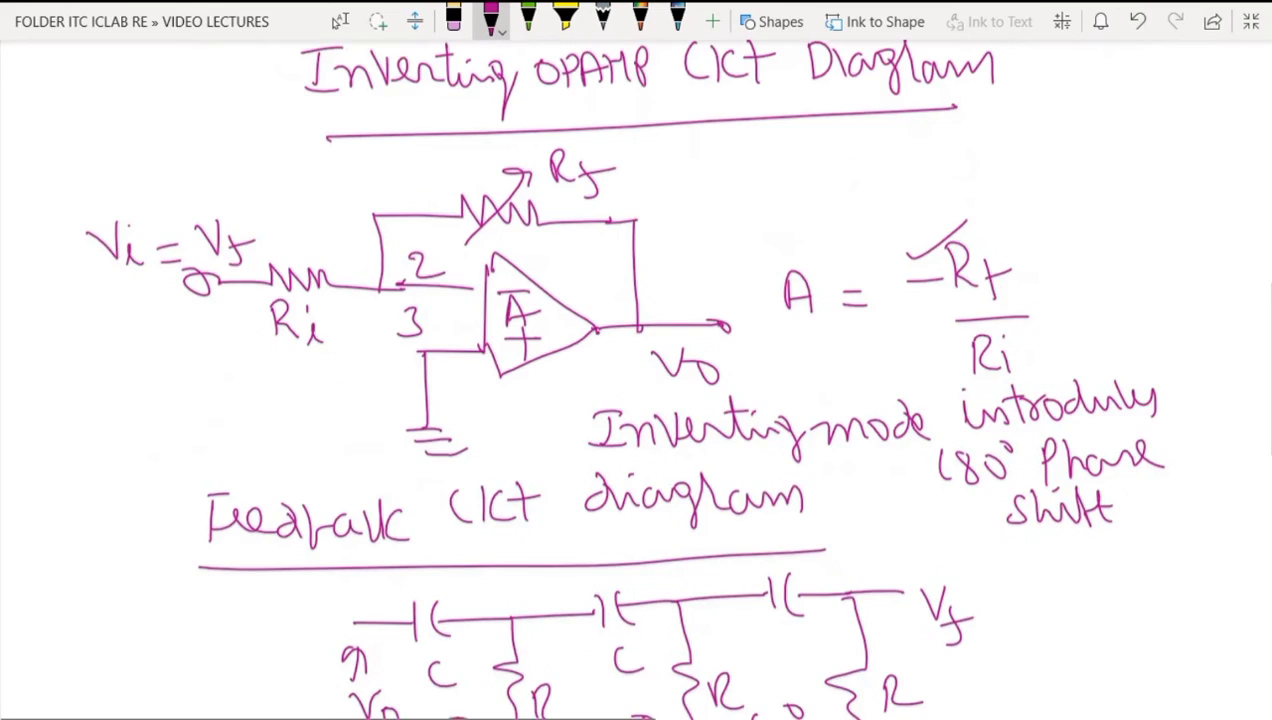
scroll(636, 378, up, 5)
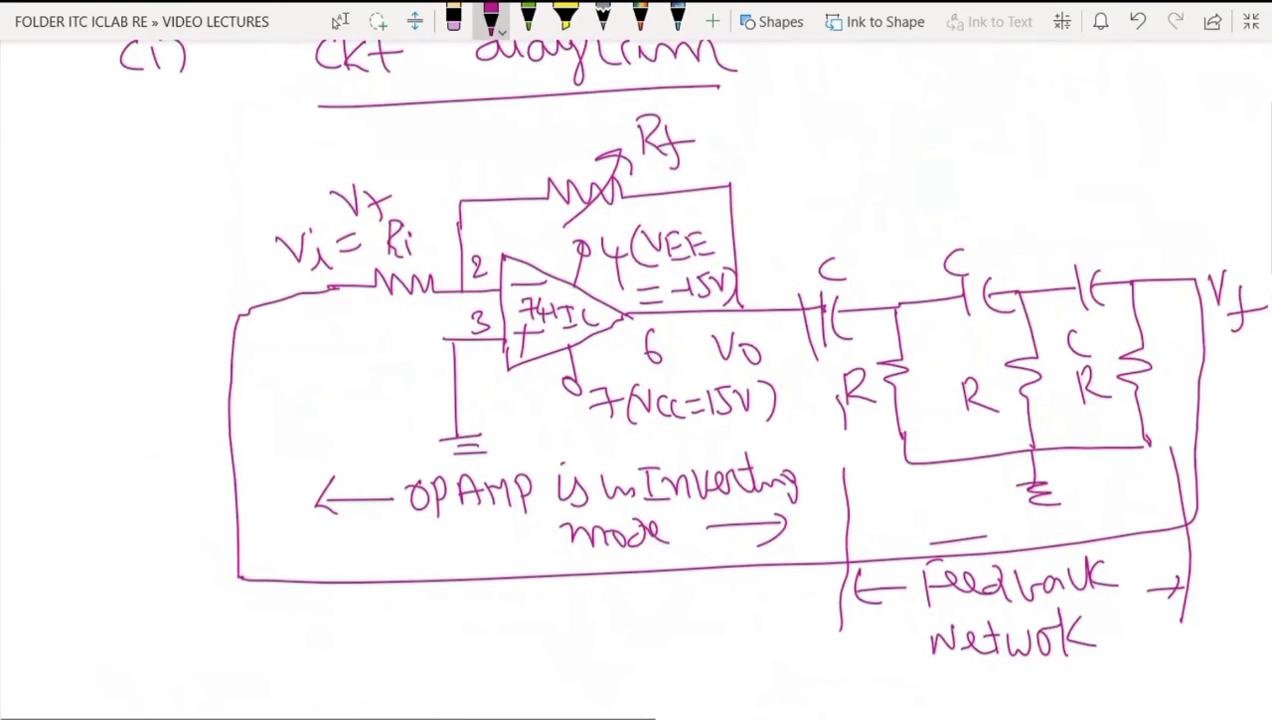
drag(302, 455, 342, 470)
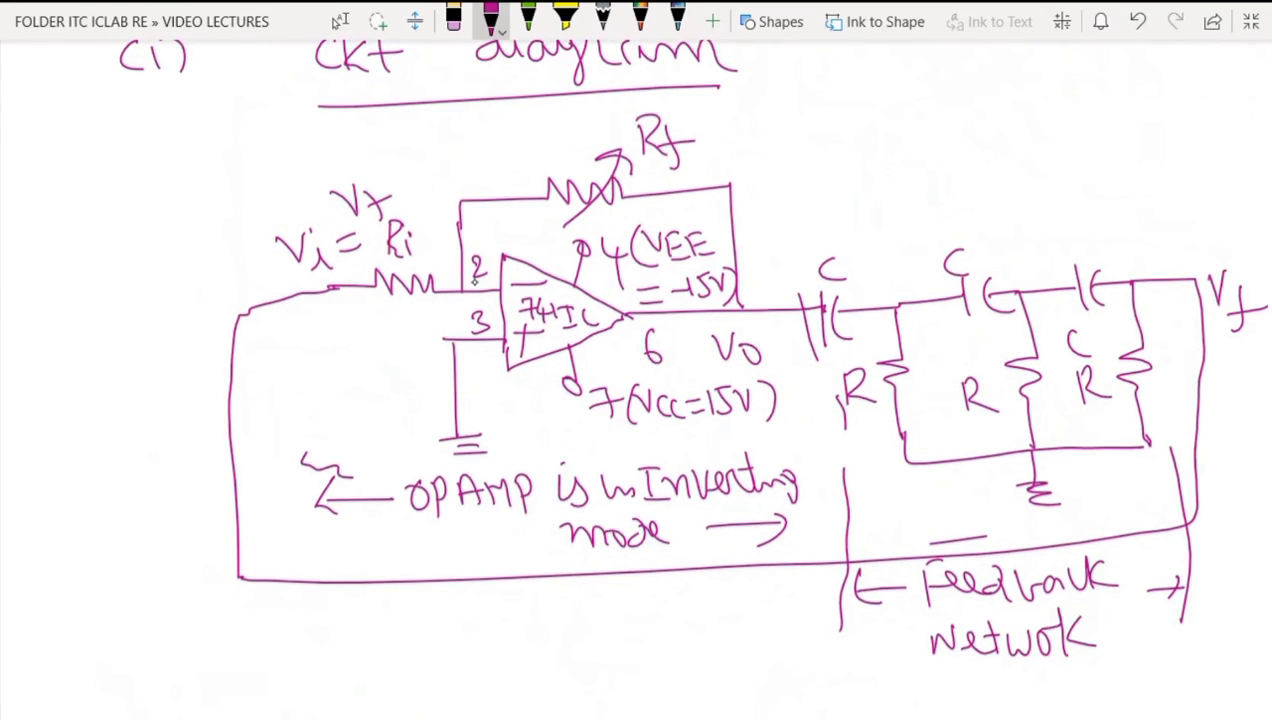
drag(731, 212, 792, 185)
drag(718, 136, 722, 166)
mouse_move(765, 134)
mouse_down()
mouse_move(745, 162)
mouse_move(755, 128)
mouse_move(776, 132)
mouse_up()
drag(782, 112, 798, 116)
Step: Draw a double-headed arrow labelled 180° over the RC feedback network and tick both the amplifier and feedback stages
mouse_move(848, 195)
mouse_down()
mouse_move(833, 230)
mouse_move(1168, 189)
mouse_move(1160, 210)
mouse_up()
mouse_move(984, 143)
mouse_down()
mouse_move(992, 182)
mouse_move(1002, 150)
mouse_move(1028, 148)
mouse_up()
drag(1038, 136, 1044, 132)
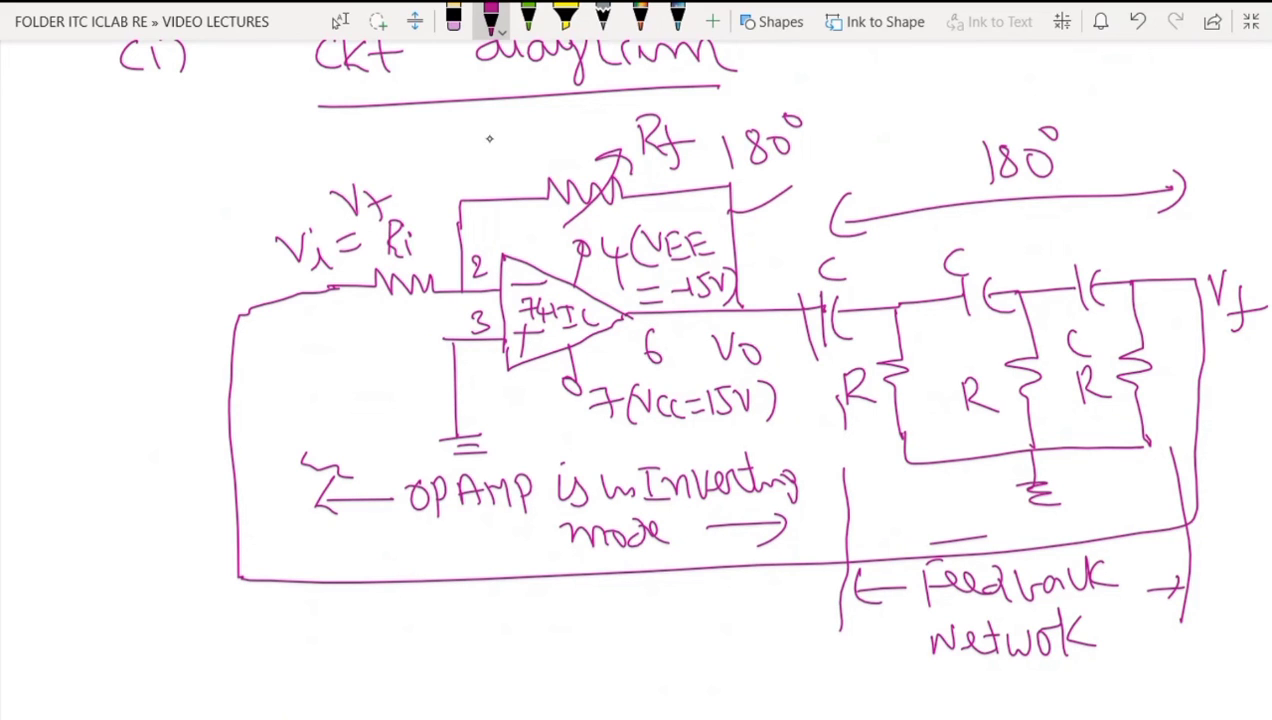
drag(476, 148, 538, 125)
drag(1005, 267, 1068, 244)
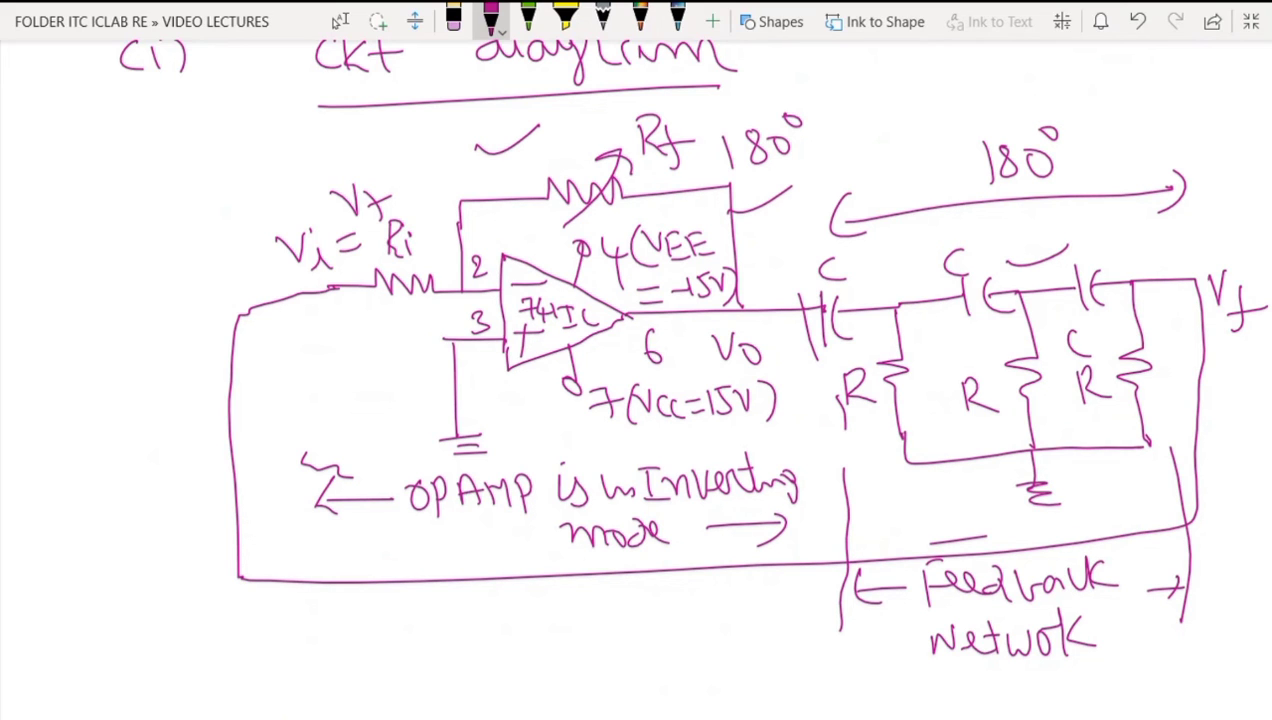
Step: Sketch a small closed-loop block diagram below the full circuit, linking an amplifier block A to a feedback block
scroll(962, 380, down, 2)
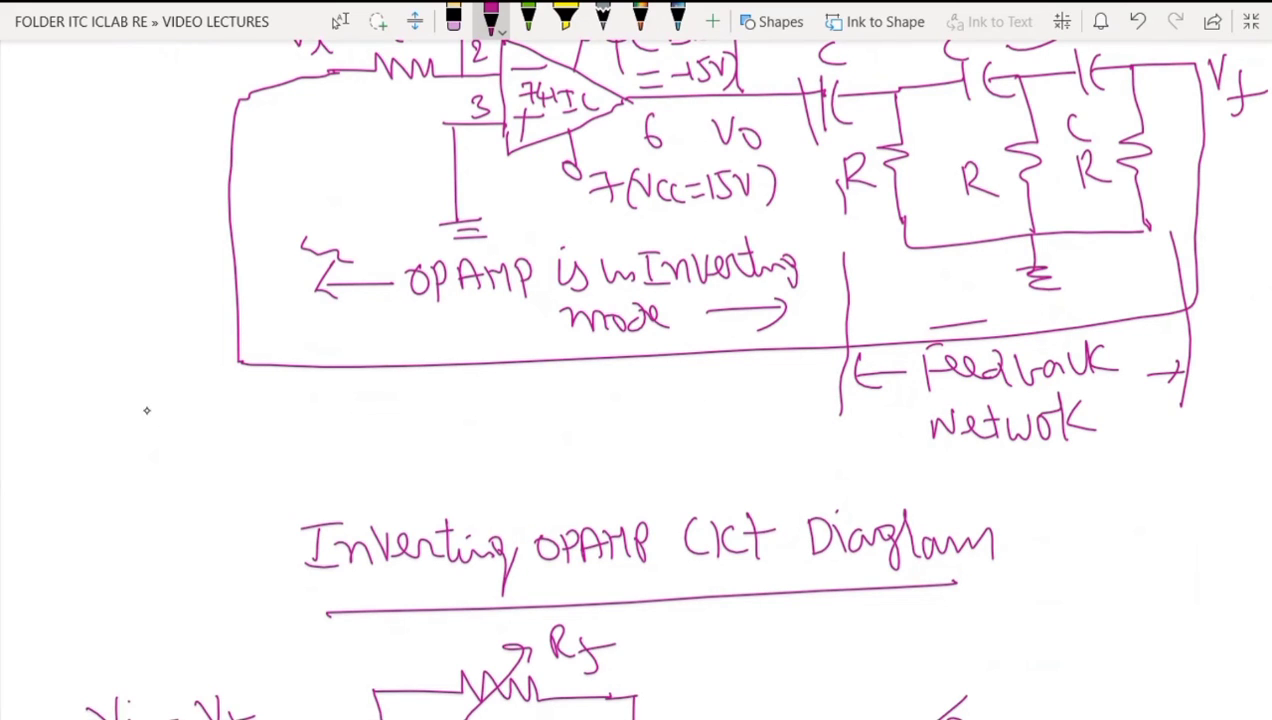
mouse_move(144, 388)
mouse_down()
mouse_move(142, 436)
mouse_move(234, 428)
mouse_move(158, 430)
mouse_up()
mouse_move(176, 424)
mouse_down()
mouse_move(182, 400)
mouse_move(196, 426)
mouse_up()
drag(178, 413, 210, 410)
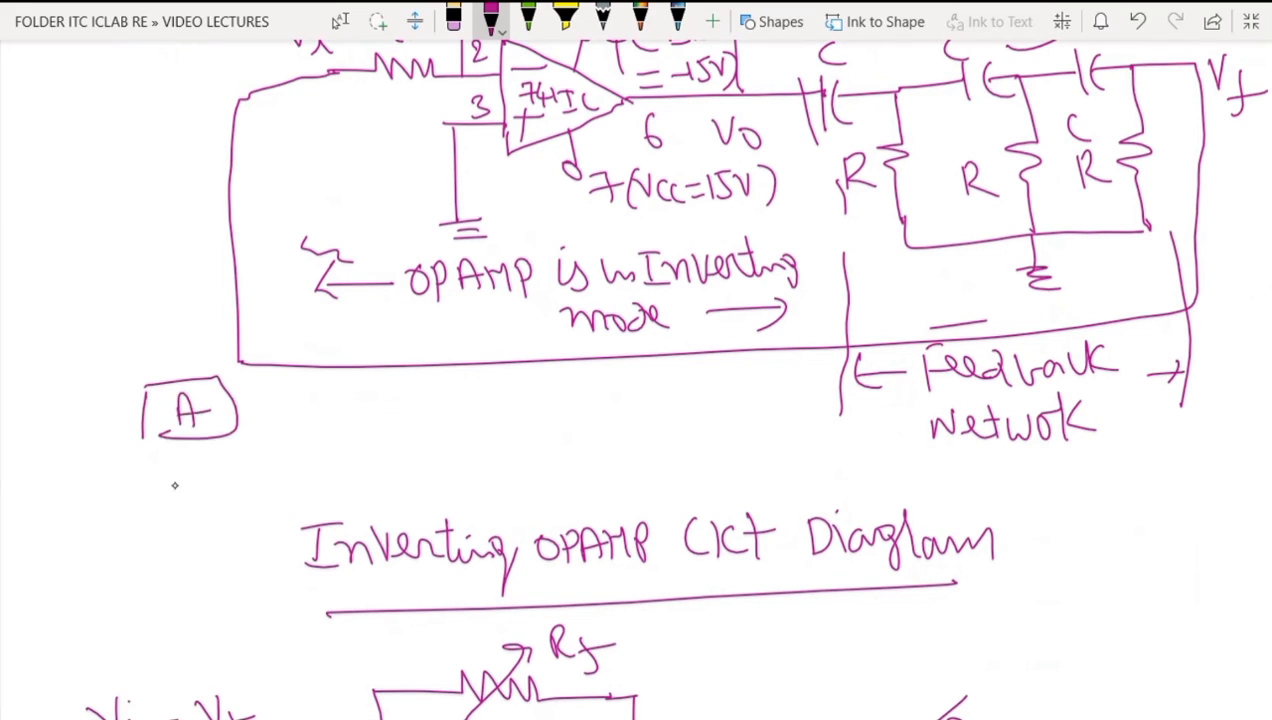
mouse_move(157, 468)
mouse_down()
mouse_move(158, 508)
mouse_move(182, 511)
mouse_move(197, 485)
mouse_move(295, 476)
mouse_up()
mouse_move(242, 400)
mouse_down()
mouse_move(311, 432)
mouse_move(276, 468)
mouse_move(218, 457)
mouse_up()
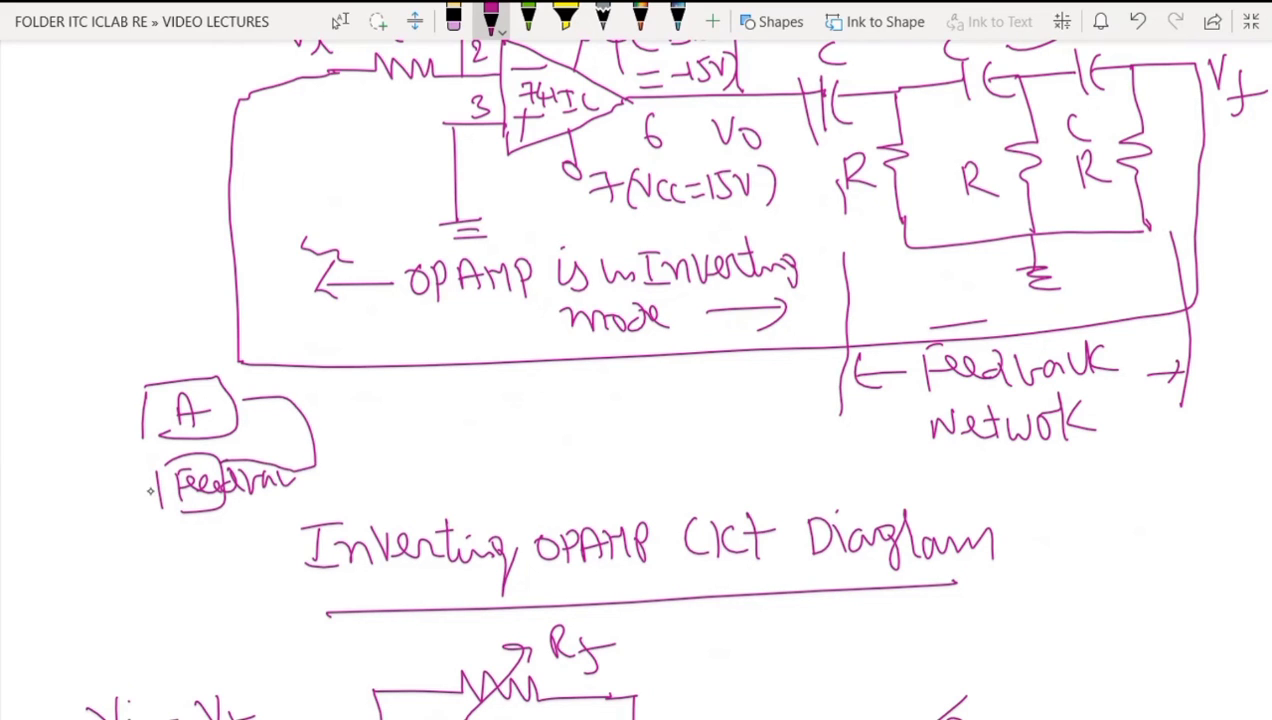
mouse_move(122, 493)
mouse_down()
mouse_move(157, 491)
mouse_move(82, 440)
mouse_move(136, 418)
mouse_move(141, 430)
mouse_up()
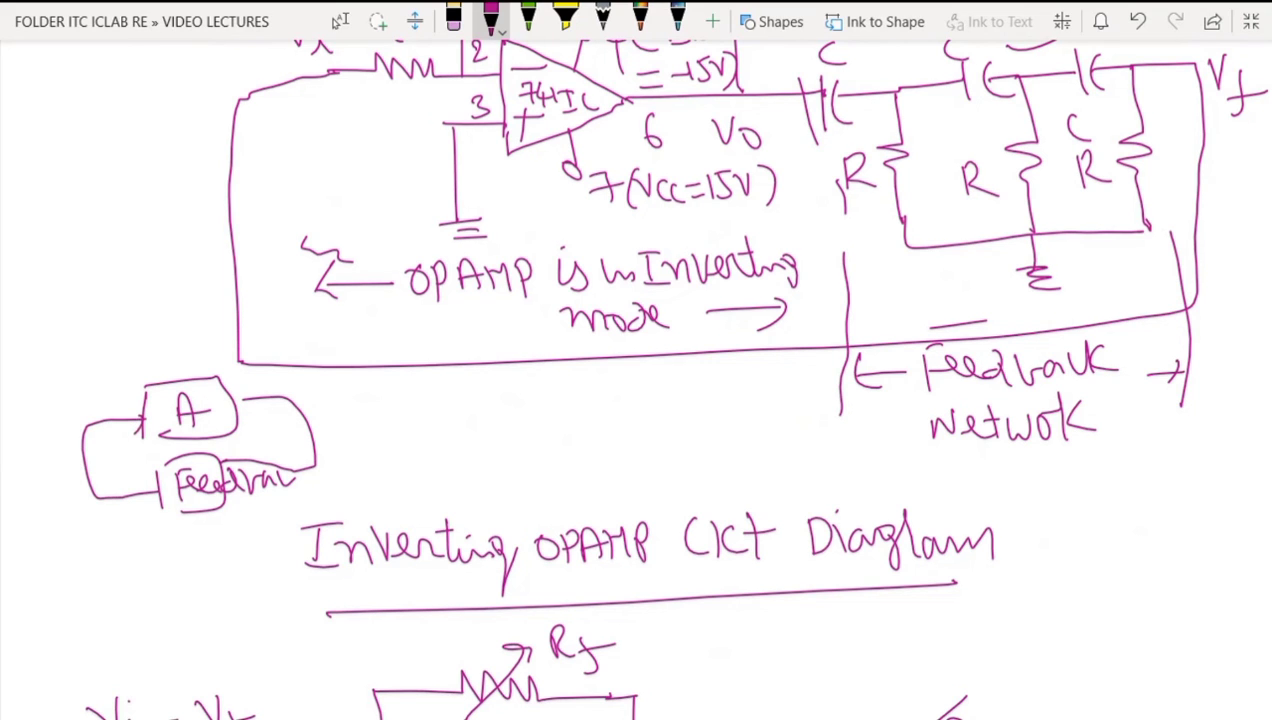
Step: Write the underlined heading "Design Procedure:-" below the 360° total phase shift note
scroll(693, 358, up, 4)
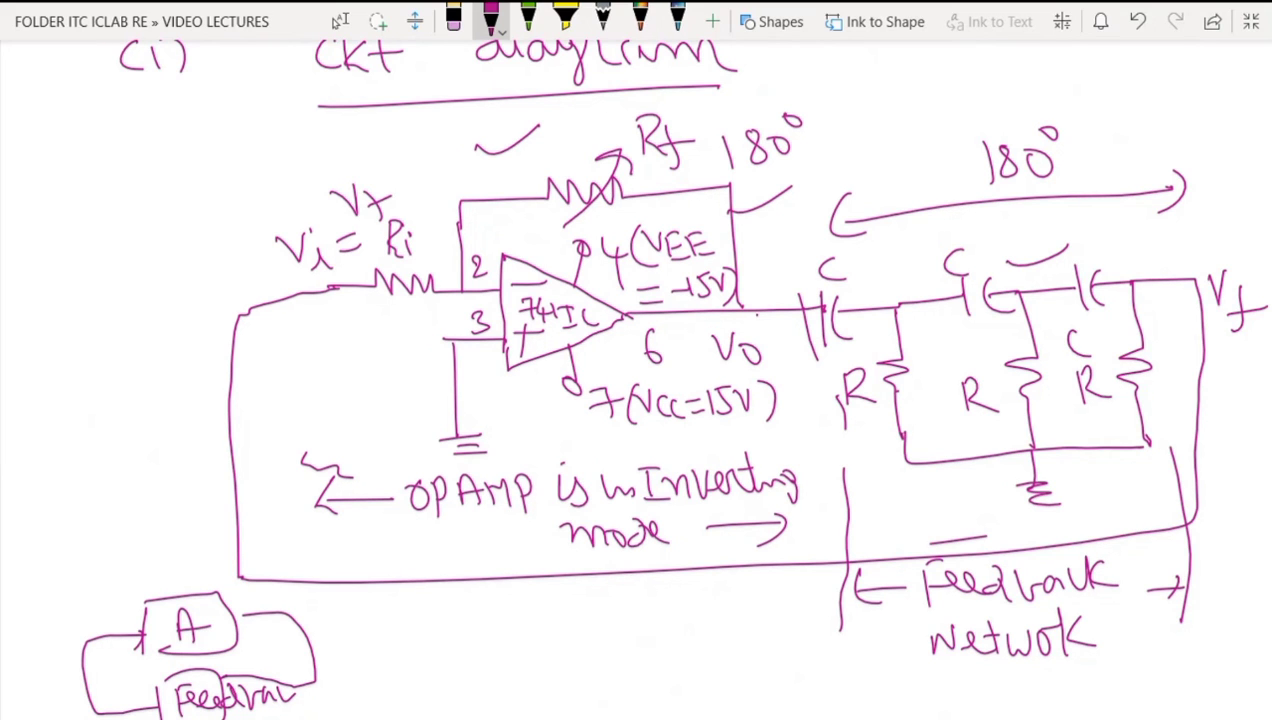
scroll(1250, 660, down, 15)
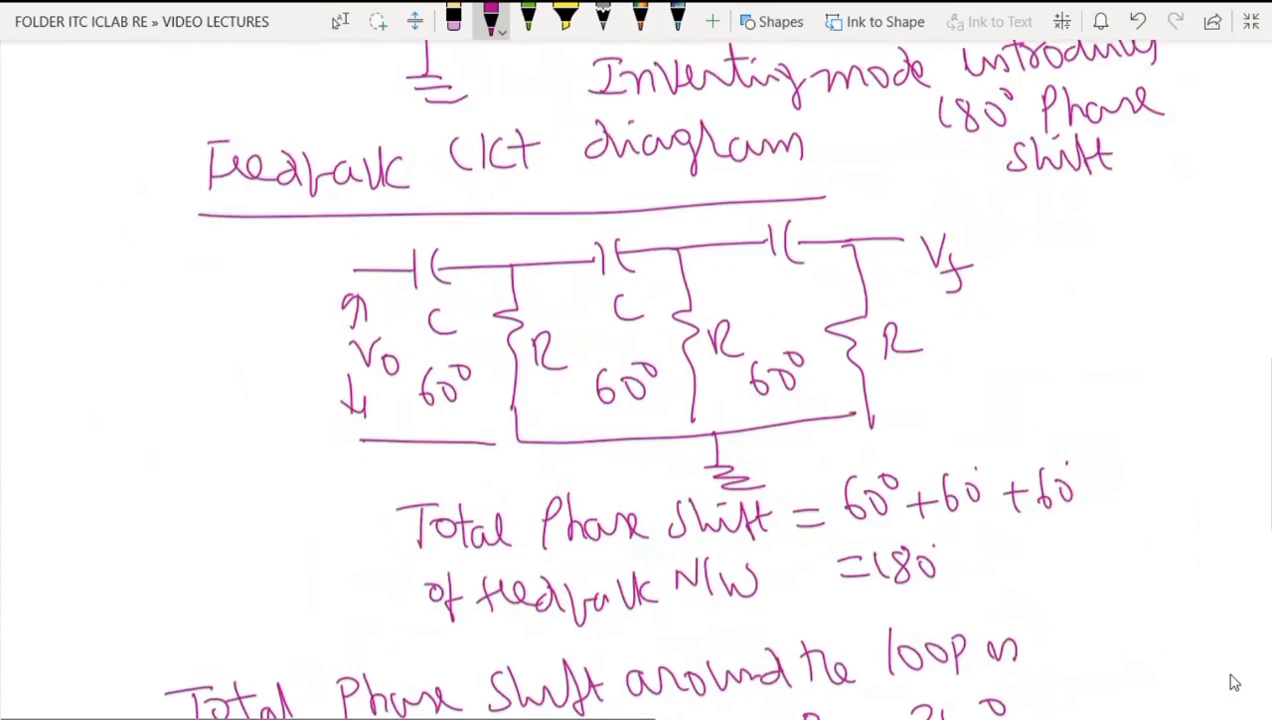
scroll(1230, 683, down, 3)
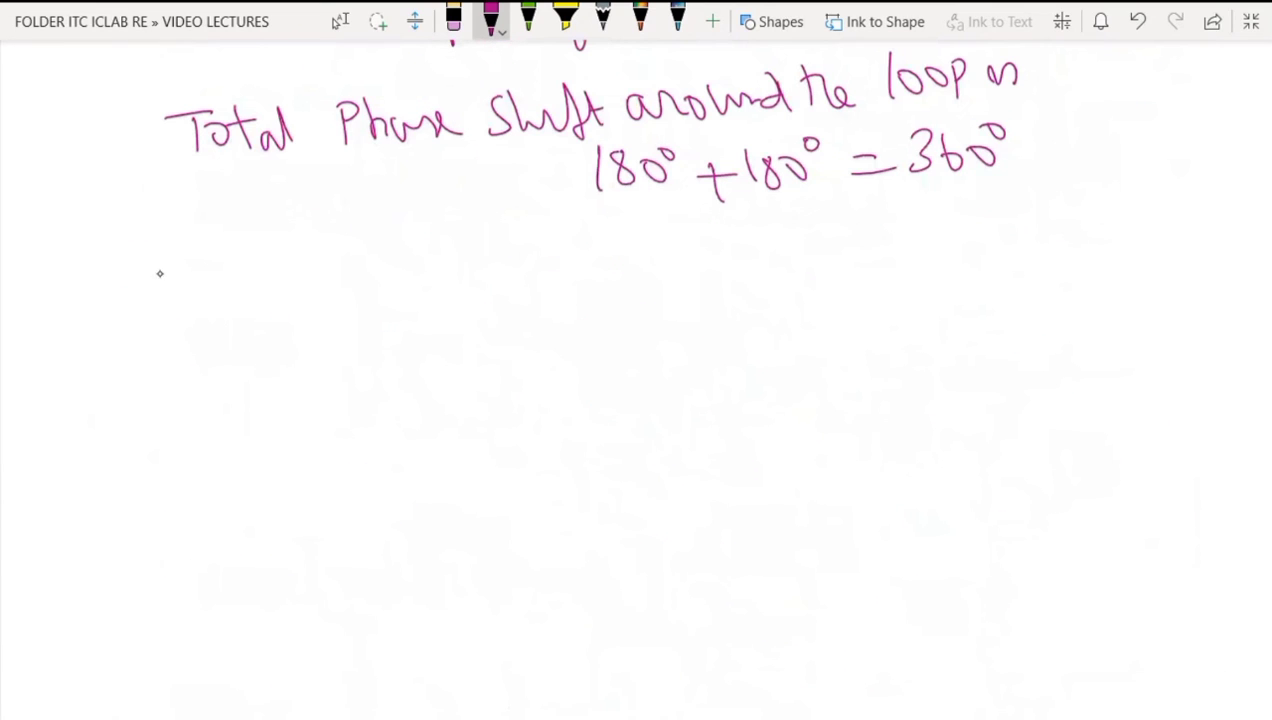
mouse_move(157, 258)
mouse_down()
mouse_move(157, 290)
mouse_move(222, 286)
mouse_move(268, 256)
mouse_move(262, 302)
mouse_move(342, 286)
mouse_up()
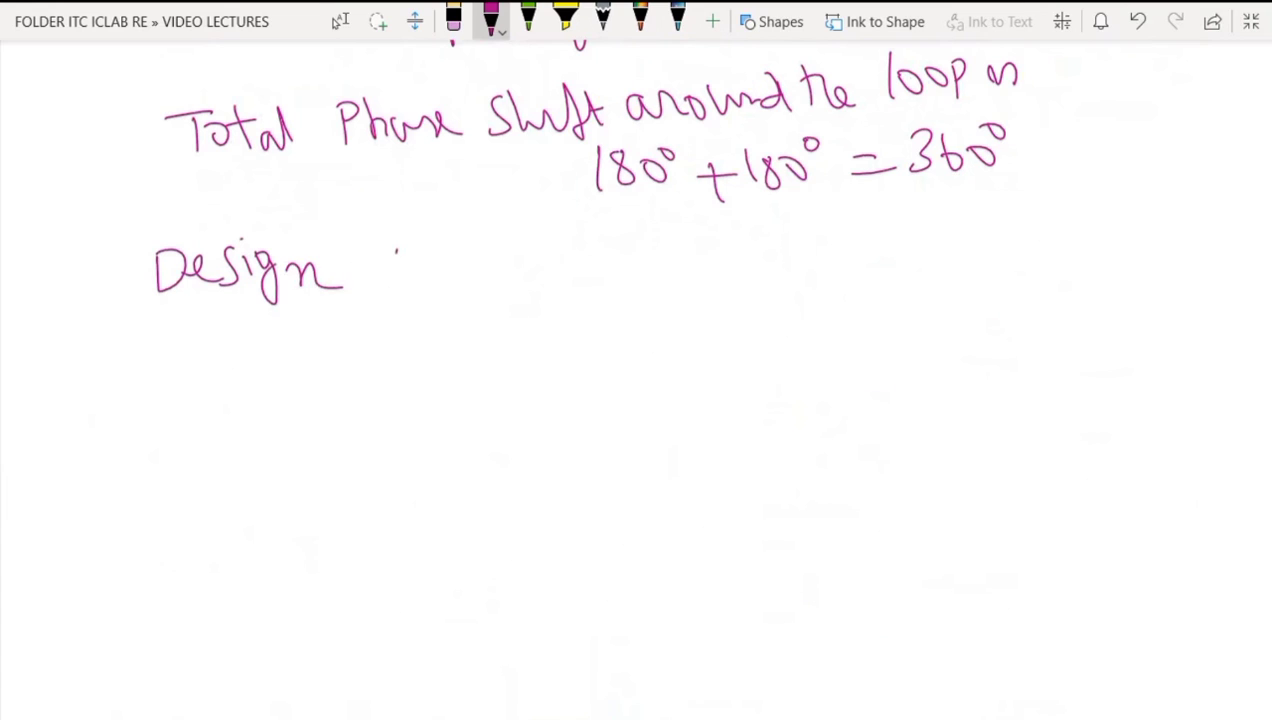
drag(396, 244, 396, 288)
mouse_move(398, 246)
mouse_down()
mouse_move(400, 270)
mouse_move(446, 254)
mouse_move(506, 286)
mouse_move(540, 244)
mouse_move(566, 270)
mouse_move(644, 258)
mouse_move(688, 278)
mouse_up()
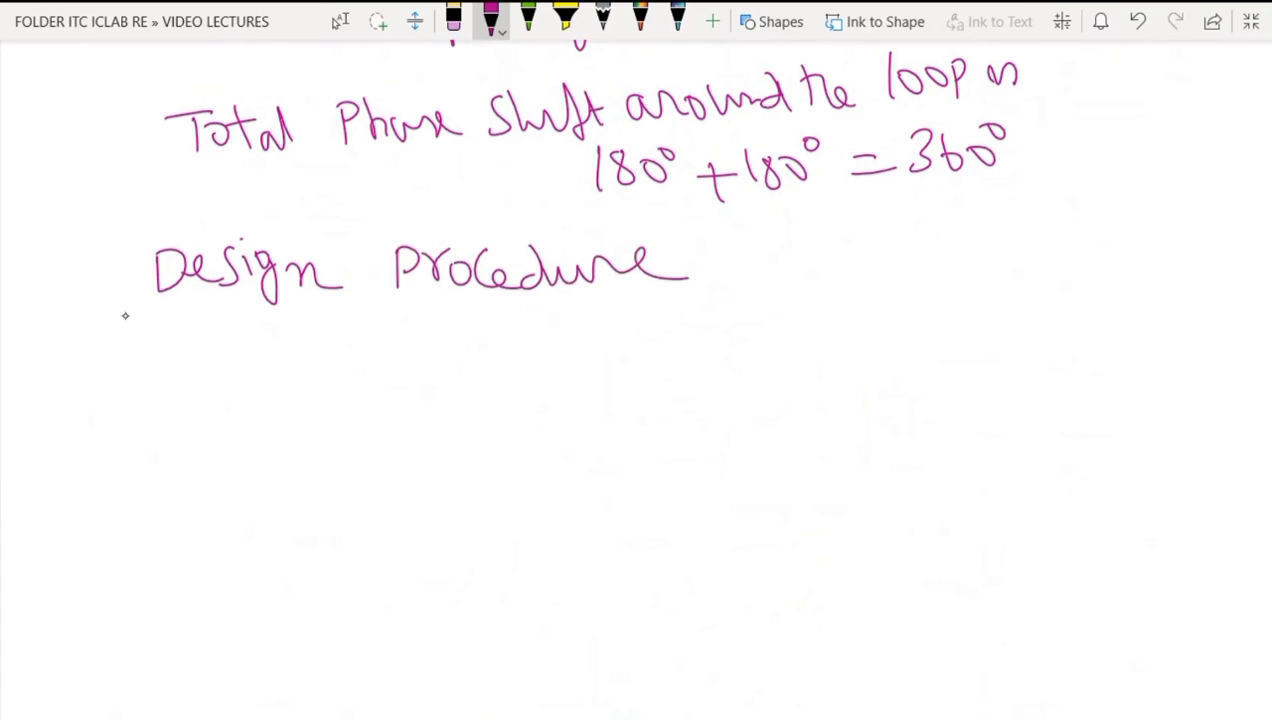
mouse_move(155, 320)
mouse_down()
mouse_move(694, 296)
mouse_move(734, 281)
mouse_up()
click(701, 264)
click(703, 287)
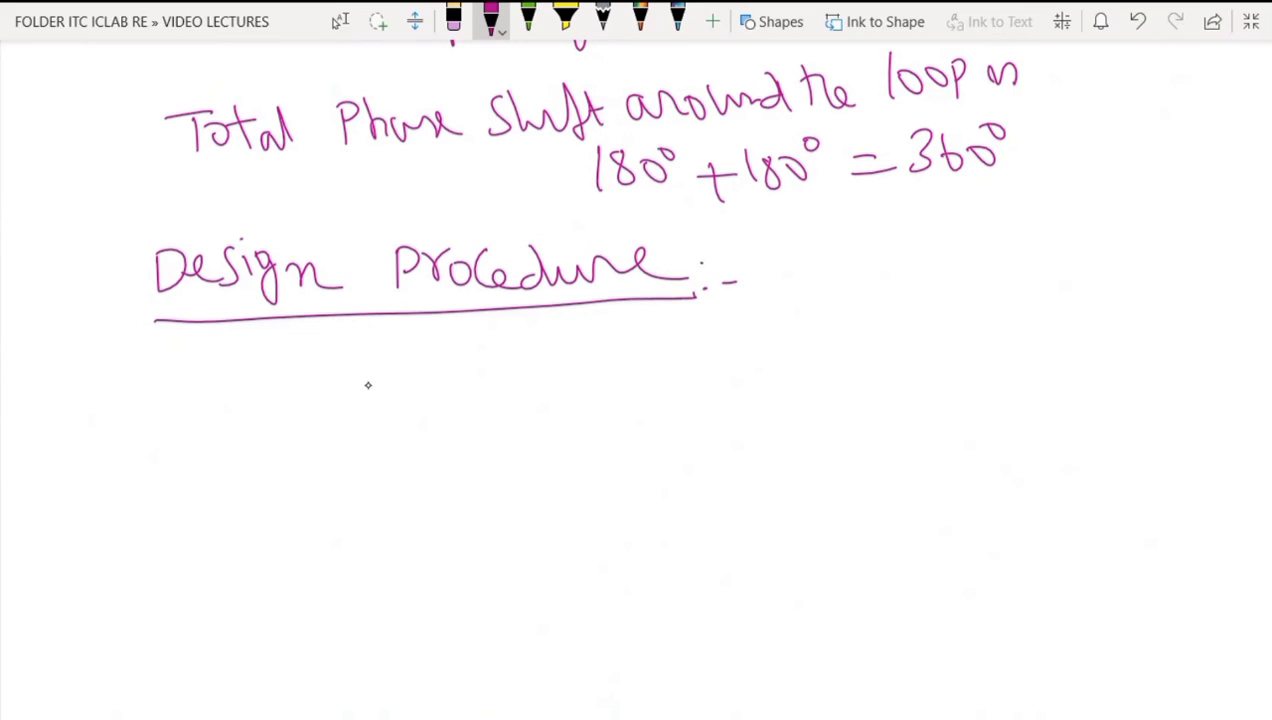
Step: Write the gain formula A = -Rf/Ri under the Design Procedure heading
mouse_move(376, 369)
mouse_down()
mouse_move(371, 404)
mouse_move(399, 392)
mouse_up()
mouse_move(419, 391)
mouse_down()
mouse_move(442, 389)
mouse_move(441, 405)
mouse_move(546, 386)
mouse_up()
drag(546, 345, 572, 390)
drag(592, 357, 580, 402)
drag(572, 378, 604, 370)
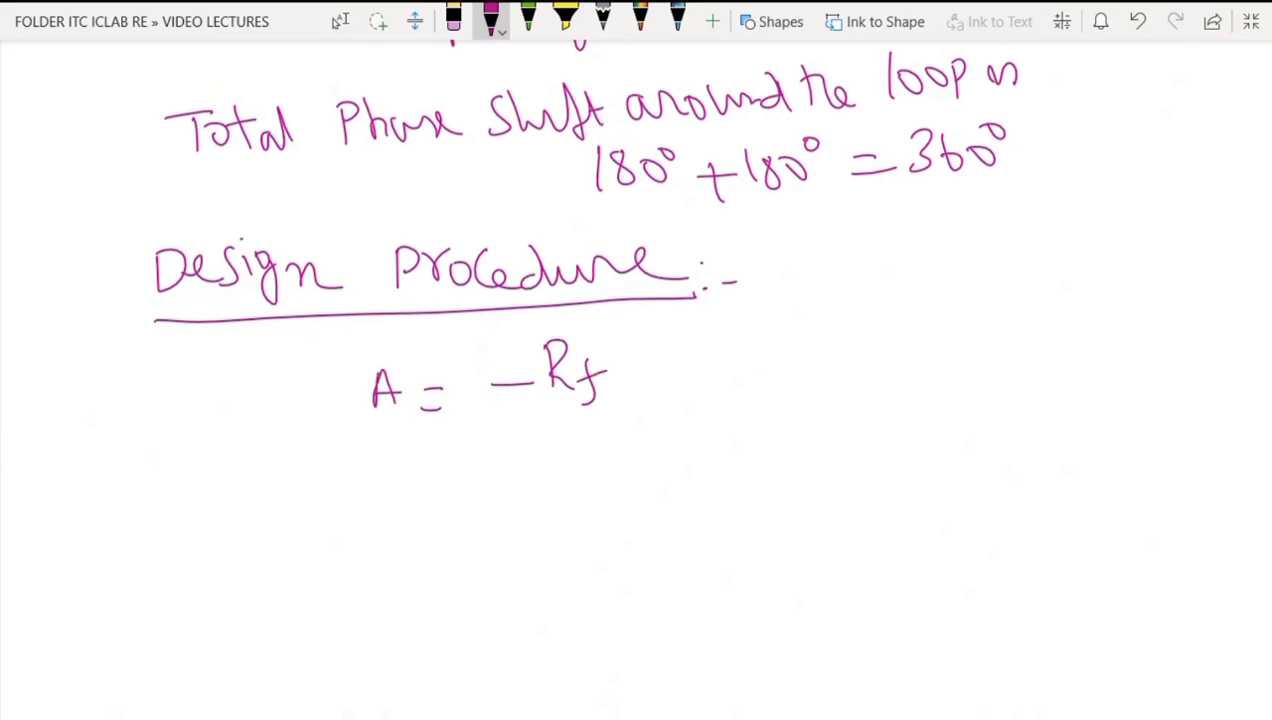
mouse_move(552, 410)
mouse_down()
mouse_move(626, 413)
mouse_move(570, 464)
mouse_up()
drag(571, 424, 590, 464)
drag(602, 440, 601, 460)
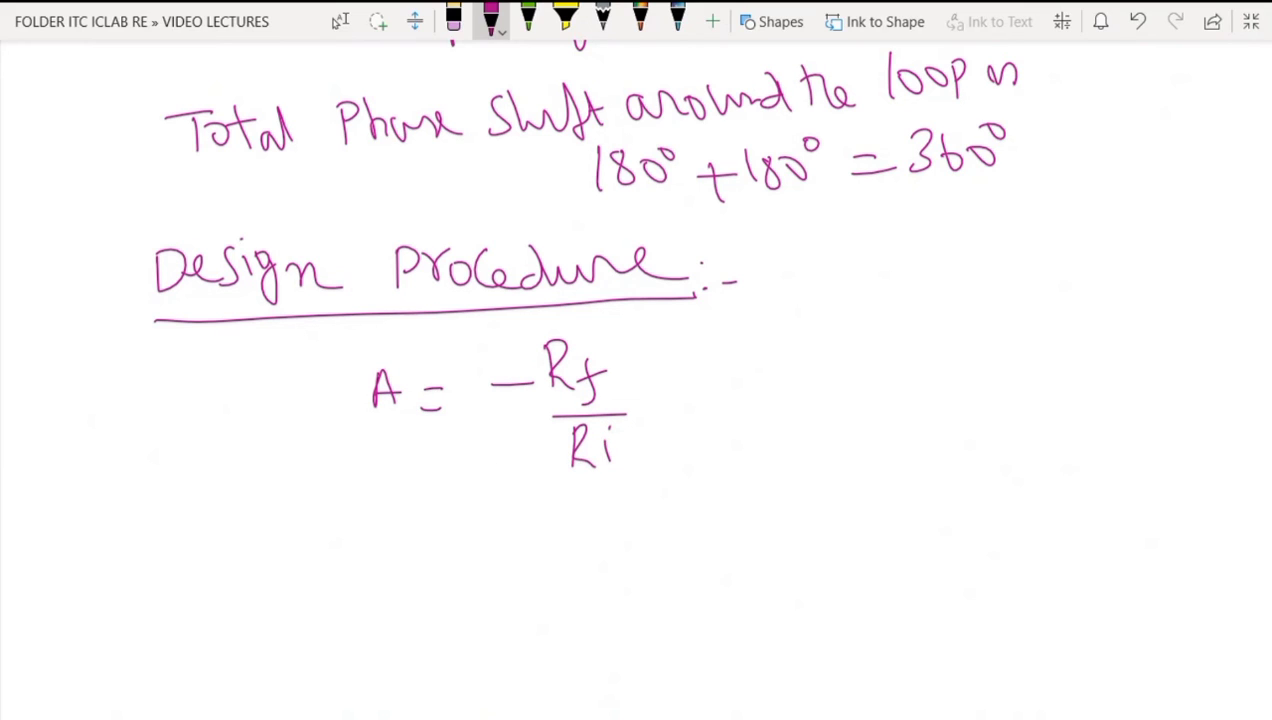
Step: Write the gain magnitude |A| = Rf/Ri below the gain formula and number this design item (1)
drag(347, 504, 346, 558)
mouse_move(366, 553)
mouse_down()
mouse_move(380, 513)
mouse_move(394, 553)
mouse_up()
drag(368, 535, 396, 530)
mouse_move(405, 503)
mouse_down()
mouse_move(407, 555)
mouse_move(458, 536)
mouse_up()
drag(434, 551, 470, 549)
mouse_move(507, 472)
mouse_down()
mouse_move(510, 516)
mouse_move(572, 492)
mouse_up()
mouse_move(560, 494)
mouse_down()
mouse_move(546, 528)
mouse_move(570, 534)
mouse_move(530, 592)
mouse_up()
drag(529, 554, 567, 602)
click(555, 551)
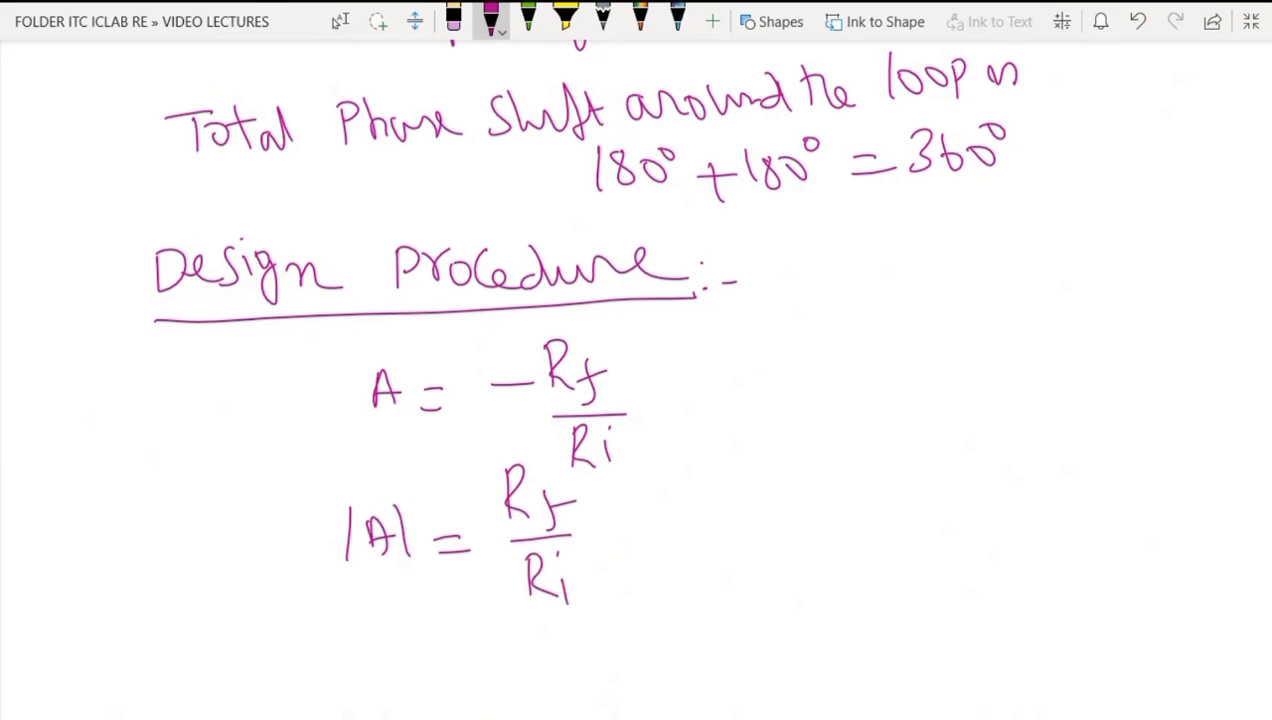
scroll(636, 380, down, 1)
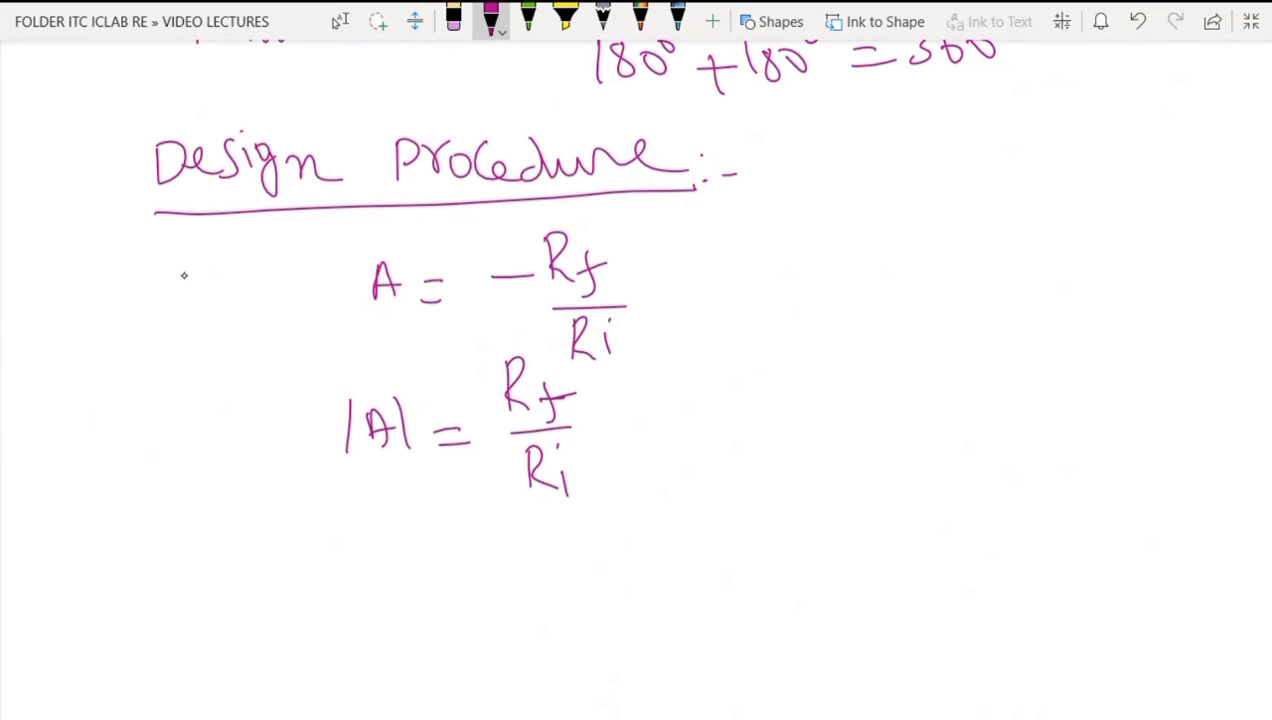
drag(180, 272, 178, 310)
drag(198, 282, 230, 322)
Step: Add design item (2) with the oscillation frequency formula f0 = 1/(2πRC√6) beside the gain formula
mouse_move(712, 240)
mouse_down()
mouse_move(710, 284)
mouse_move(776, 282)
mouse_move(828, 352)
mouse_up()
mouse_move(838, 285)
mouse_down()
mouse_move(832, 322)
mouse_move(848, 320)
mouse_move(850, 346)
mouse_move(866, 338)
mouse_up()
drag(898, 330, 928, 329)
drag(900, 341, 932, 340)
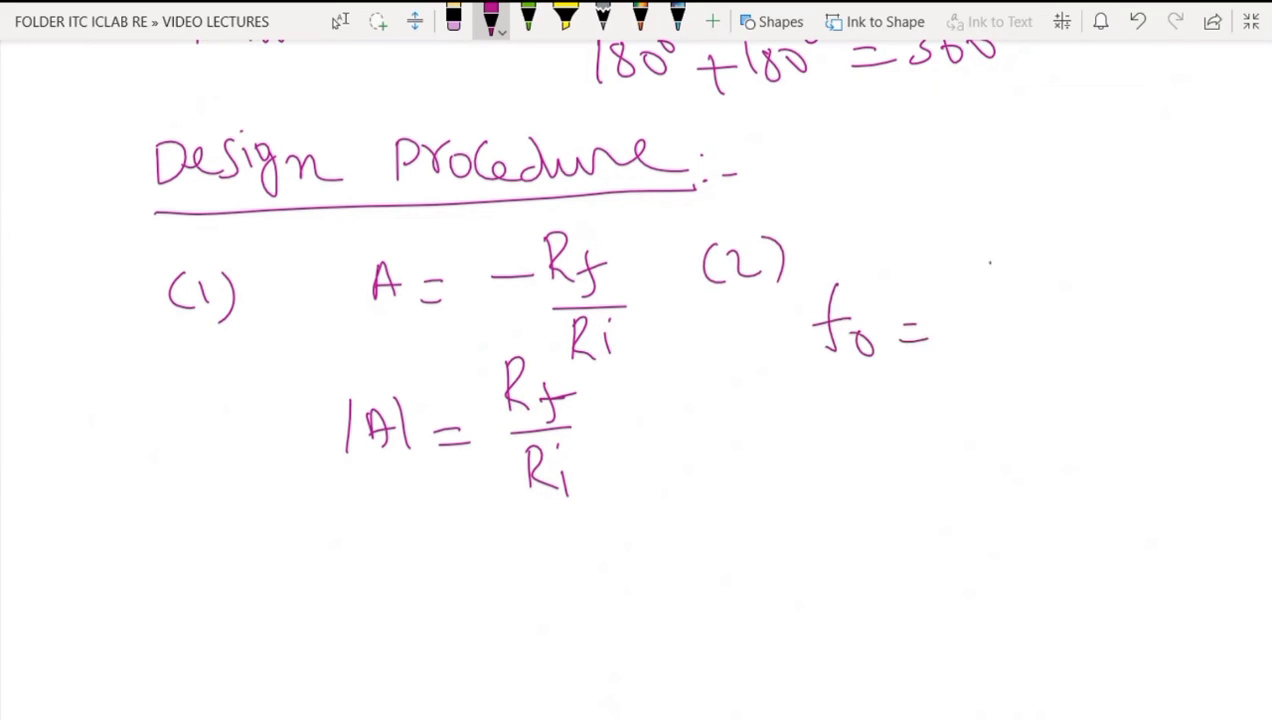
drag(991, 262, 993, 307)
drag(966, 320, 1070, 310)
mouse_move(962, 348)
mouse_down()
mouse_move(982, 345)
mouse_move(980, 382)
mouse_move(992, 368)
mouse_up()
mouse_move(1000, 344)
mouse_down()
mouse_move(1004, 368)
mouse_move(1020, 336)
mouse_move(1030, 380)
mouse_up()
drag(1028, 338, 1058, 378)
drag(1068, 338, 1084, 374)
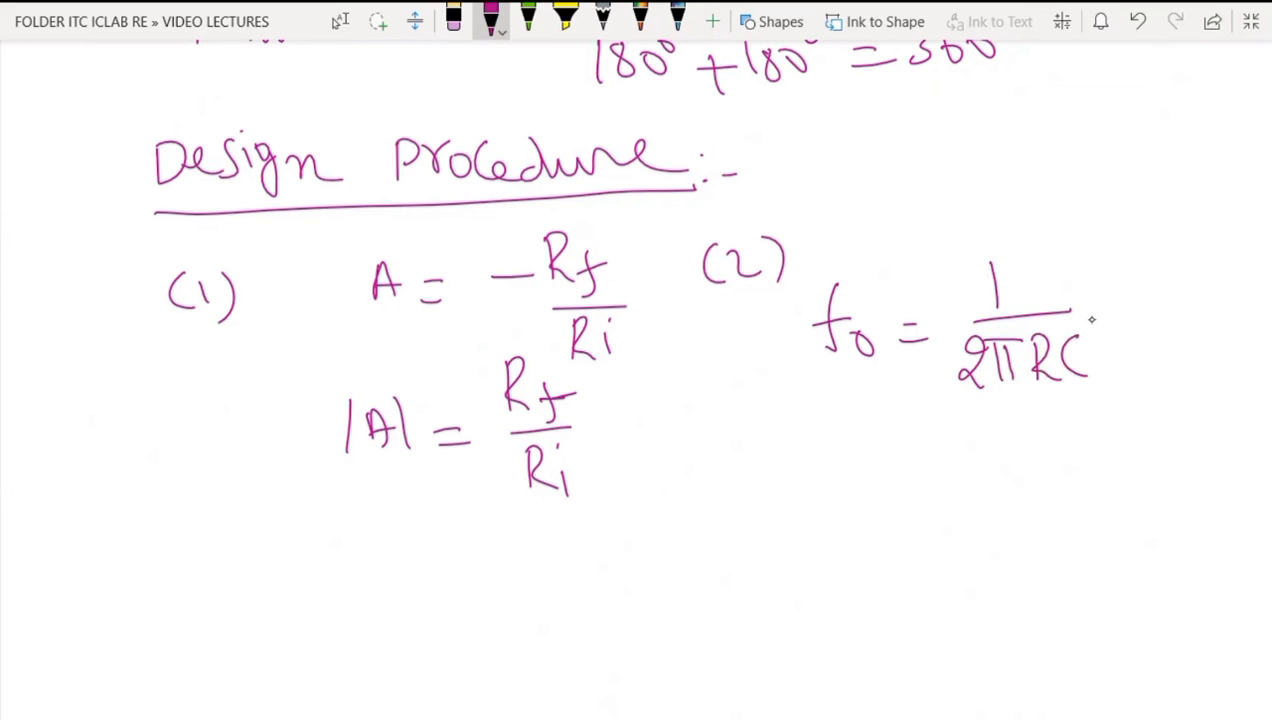
drag(1066, 311, 1164, 305)
mouse_move(1098, 374)
mouse_down()
mouse_move(1110, 394)
mouse_move(1193, 326)
mouse_move(1156, 376)
mouse_up()
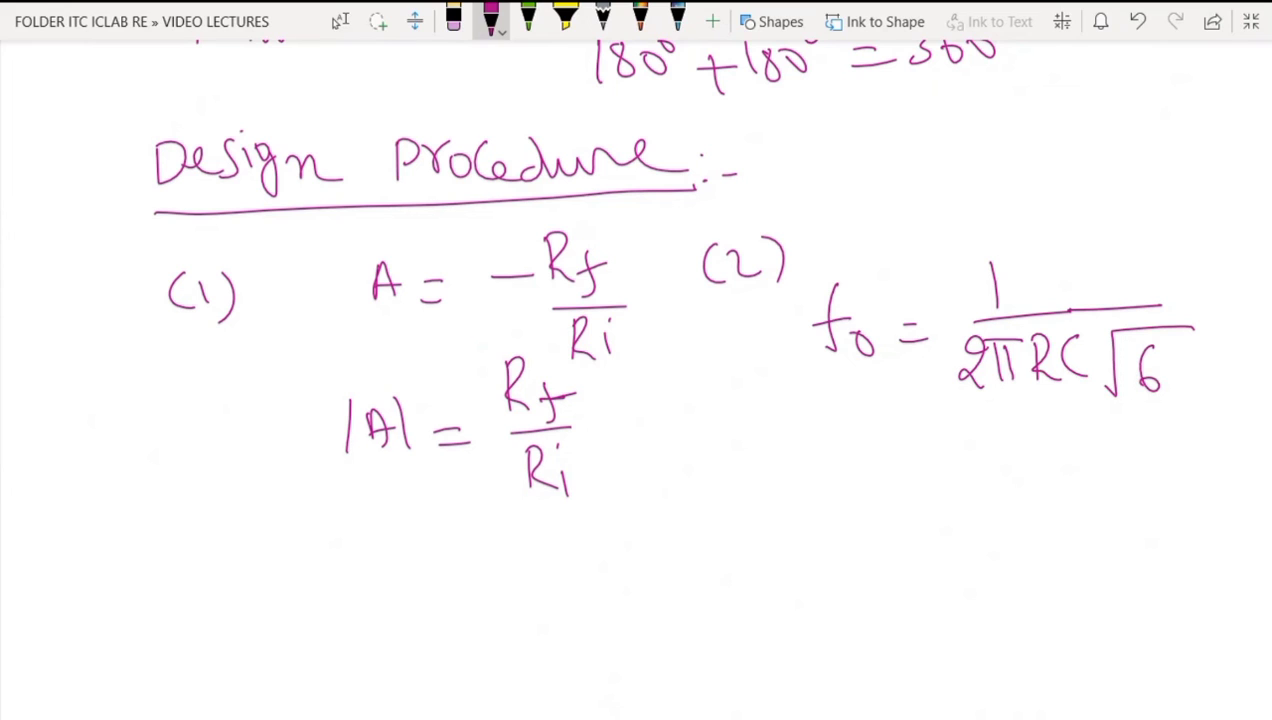
Step: Handwrite "For sustained oscillations" below the gain magnitude formula
scroll(636, 376, down, 2)
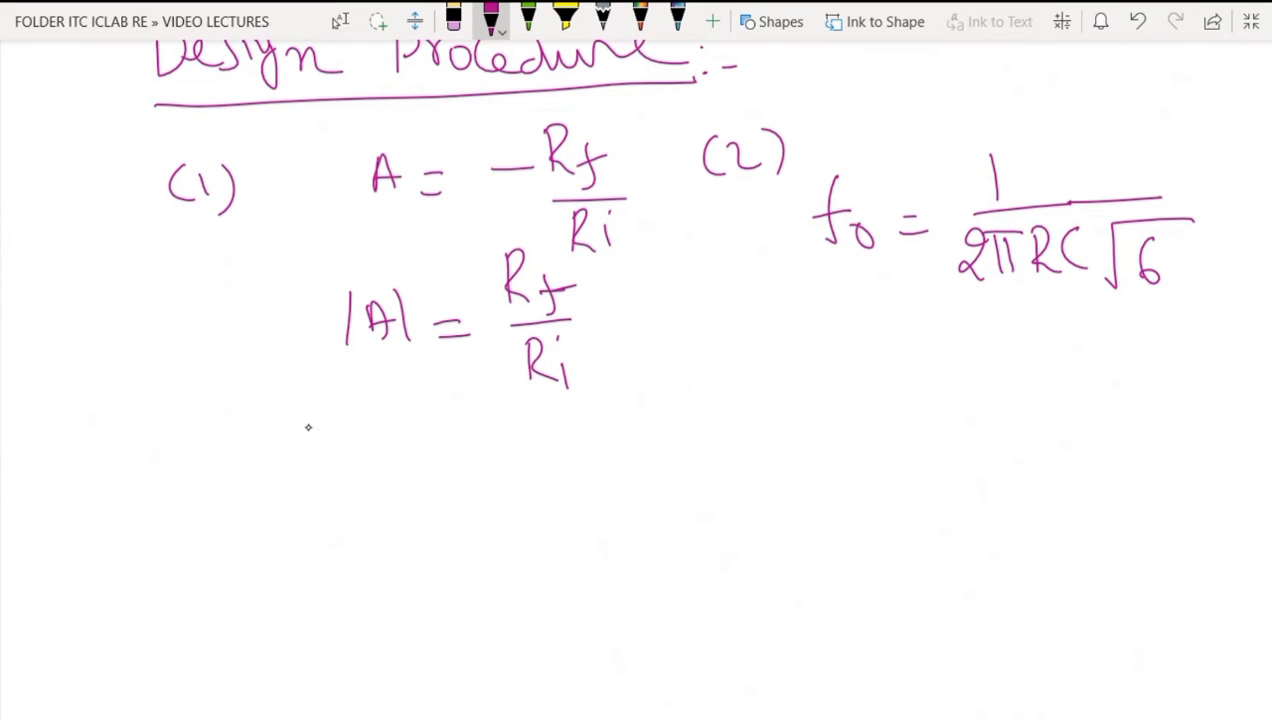
mouse_move(296, 420)
mouse_down()
mouse_move(288, 460)
mouse_move(320, 410)
mouse_up()
mouse_move(290, 438)
mouse_down()
mouse_move(350, 428)
mouse_move(349, 450)
mouse_up()
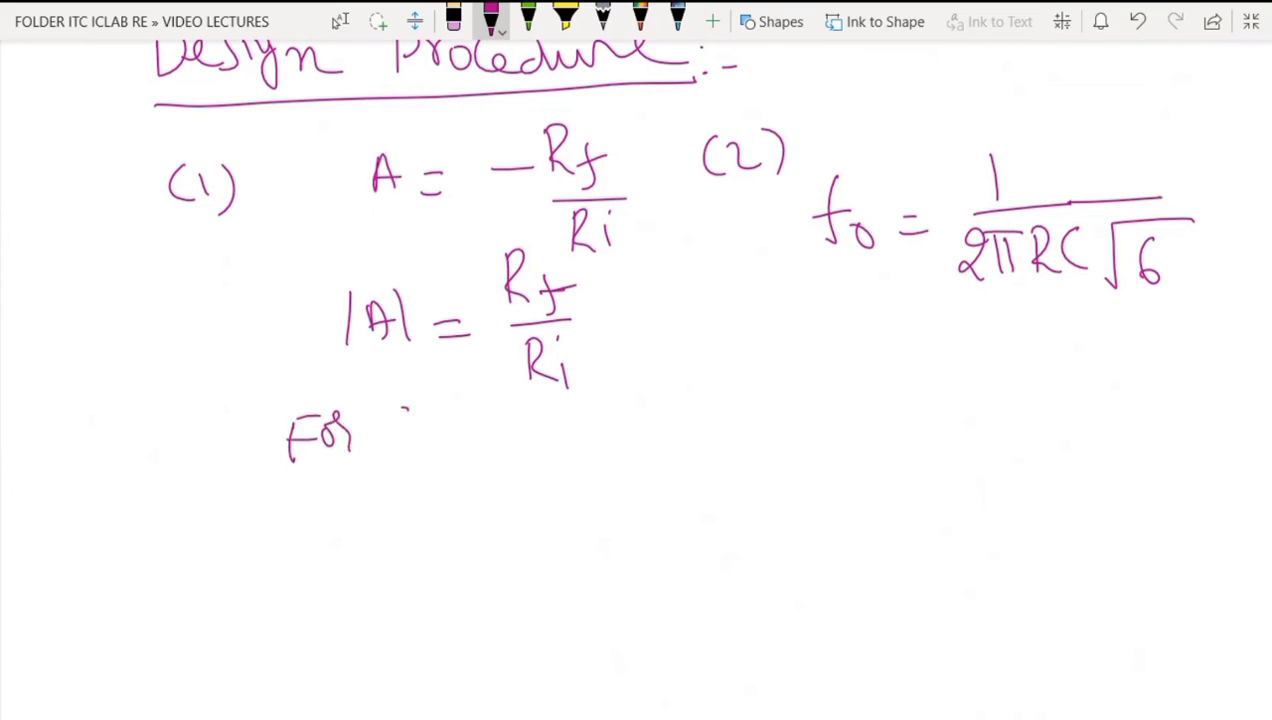
drag(408, 406, 386, 446)
mouse_move(414, 416)
mouse_down()
mouse_move(422, 446)
mouse_move(454, 414)
mouse_move(455, 447)
mouse_move(468, 442)
mouse_up()
drag(462, 420, 512, 438)
mouse_move(514, 430)
mouse_down()
mouse_move(604, 402)
mouse_move(630, 420)
mouse_move(664, 394)
mouse_move(676, 418)
mouse_up()
mouse_move(704, 396)
mouse_down()
mouse_move(700, 412)
mouse_move(724, 414)
mouse_up()
drag(706, 378, 738, 412)
mouse_move(748, 376)
mouse_down()
mouse_move(750, 408)
mouse_move(784, 410)
mouse_up()
mouse_move(794, 364)
mouse_down()
mouse_move(800, 406)
mouse_move(806, 378)
mouse_up()
mouse_move(812, 390)
mouse_down()
mouse_move(816, 408)
mouse_move(866, 396)
mouse_up()
drag(878, 372, 852, 414)
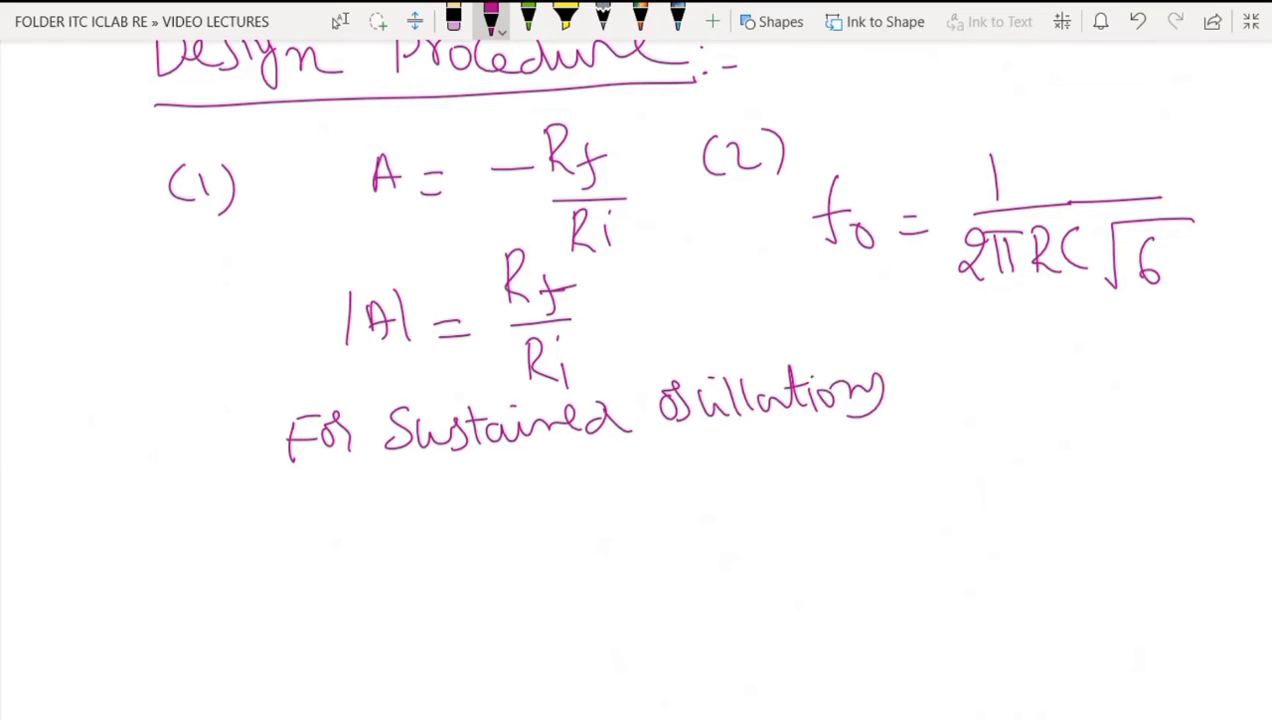
Step: Complete the sustained oscillations line with the condition |A| ≥ 29
mouse_move(932, 366)
mouse_down()
mouse_move(926, 404)
mouse_move(972, 396)
mouse_up()
drag(944, 386, 1015, 399)
mouse_move(1048, 358)
mouse_down()
mouse_move(1052, 374)
mouse_move(1084, 384)
mouse_up()
drag(1012, 410, 1042, 397)
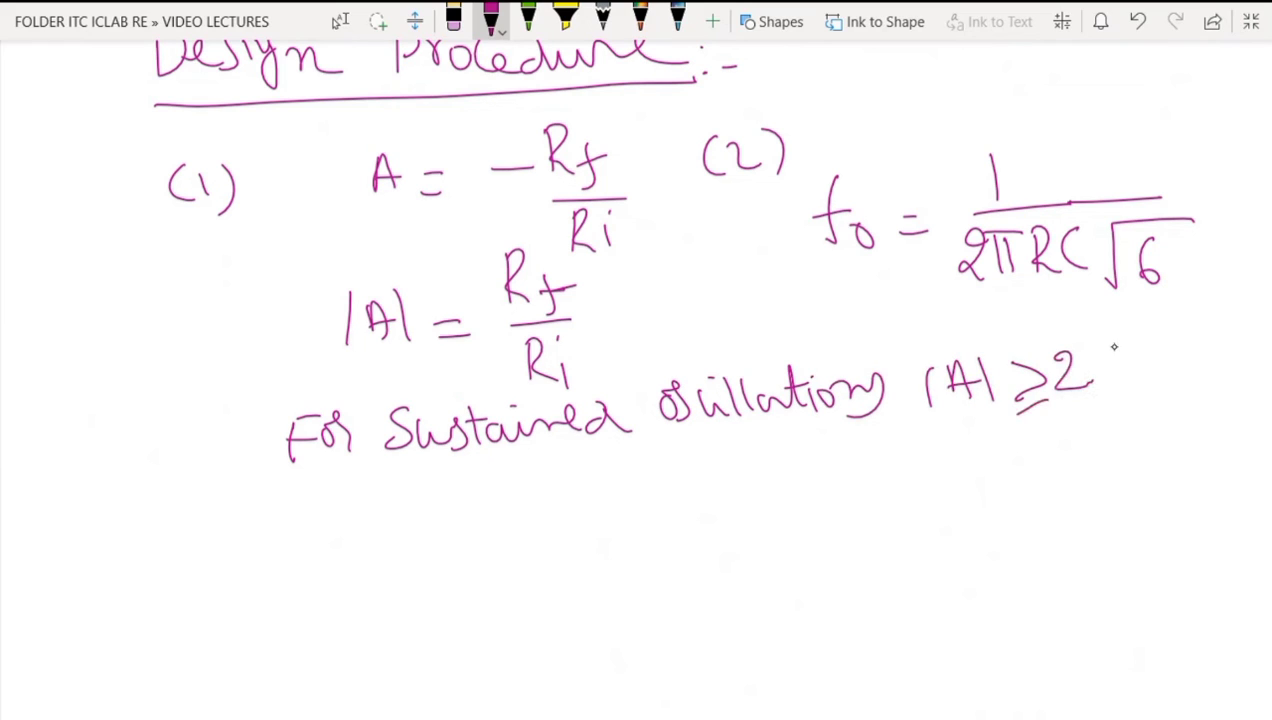
drag(1114, 348, 1119, 400)
Step: Write the resistor ratio Rf/Ri = 29 beneath the sustained oscillations condition
drag(418, 485, 466, 530)
drag(446, 510, 490, 500)
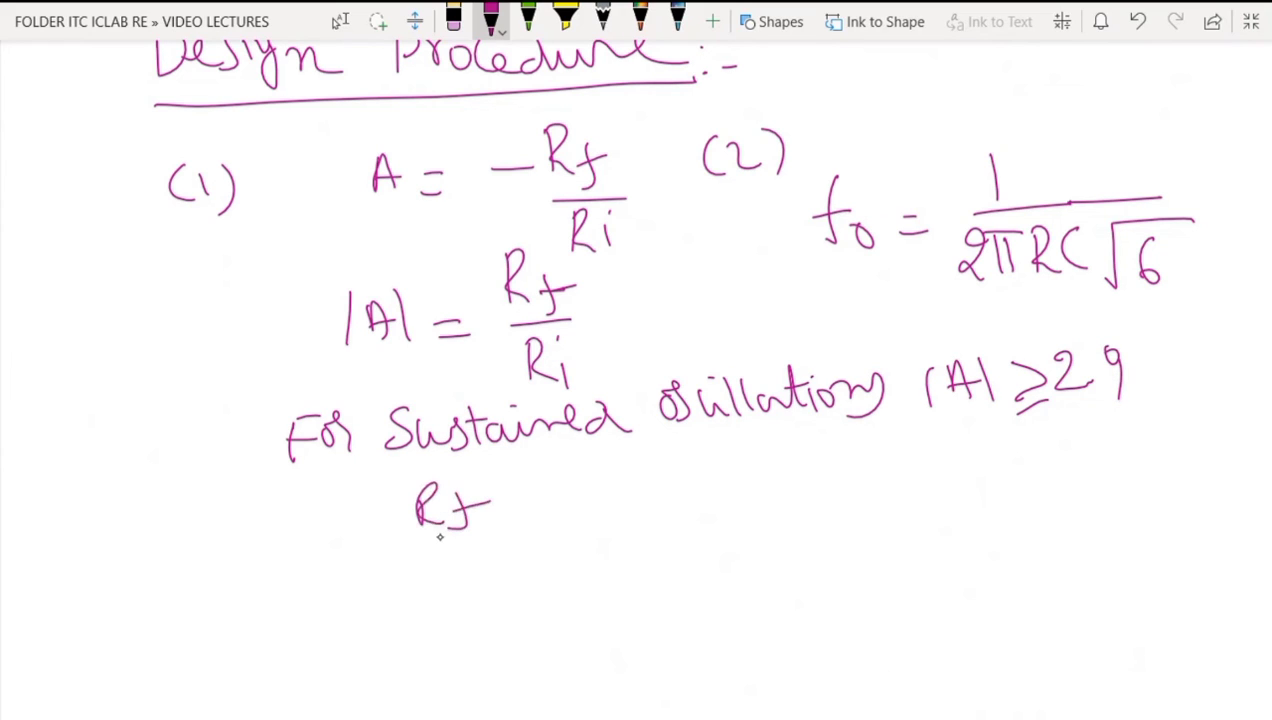
drag(414, 546, 482, 540)
mouse_move(440, 556)
mouse_down()
mouse_move(442, 586)
mouse_move(462, 588)
mouse_up()
drag(468, 576, 472, 592)
click(471, 572)
drag(532, 508, 578, 530)
mouse_move(586, 496)
mouse_down()
mouse_move(594, 528)
mouse_move(618, 528)
mouse_up()
Step: Write the rearranged feedback resistor equation Rf = 29 Ri below the resistor ratio
mouse_move(640, 496)
mouse_down()
mouse_move(634, 540)
mouse_move(588, 612)
mouse_up()
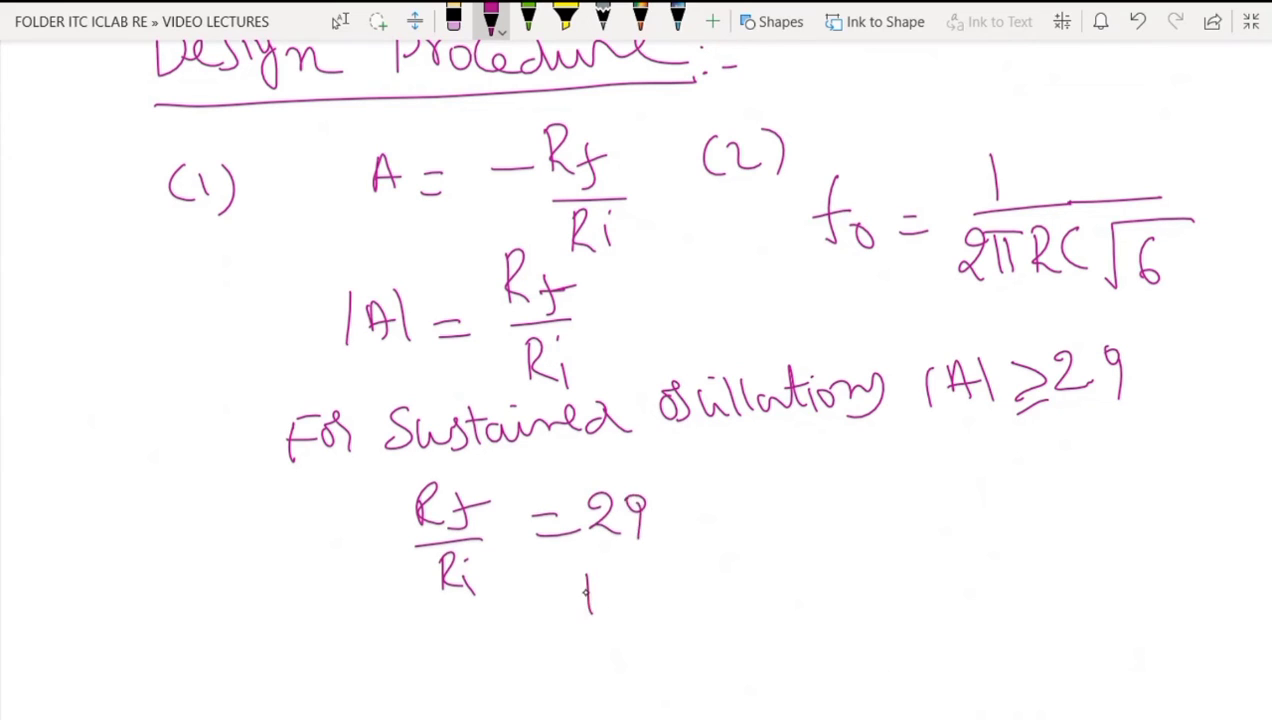
drag(588, 568, 614, 608)
mouse_move(642, 574)
mouse_down()
mouse_move(628, 618)
mouse_move(654, 590)
mouse_up()
mouse_move(672, 592)
mouse_down()
mouse_move(702, 586)
mouse_move(704, 608)
mouse_move(732, 588)
mouse_move(758, 596)
mouse_up()
drag(780, 562, 786, 614)
drag(812, 542, 816, 592)
drag(818, 558, 866, 602)
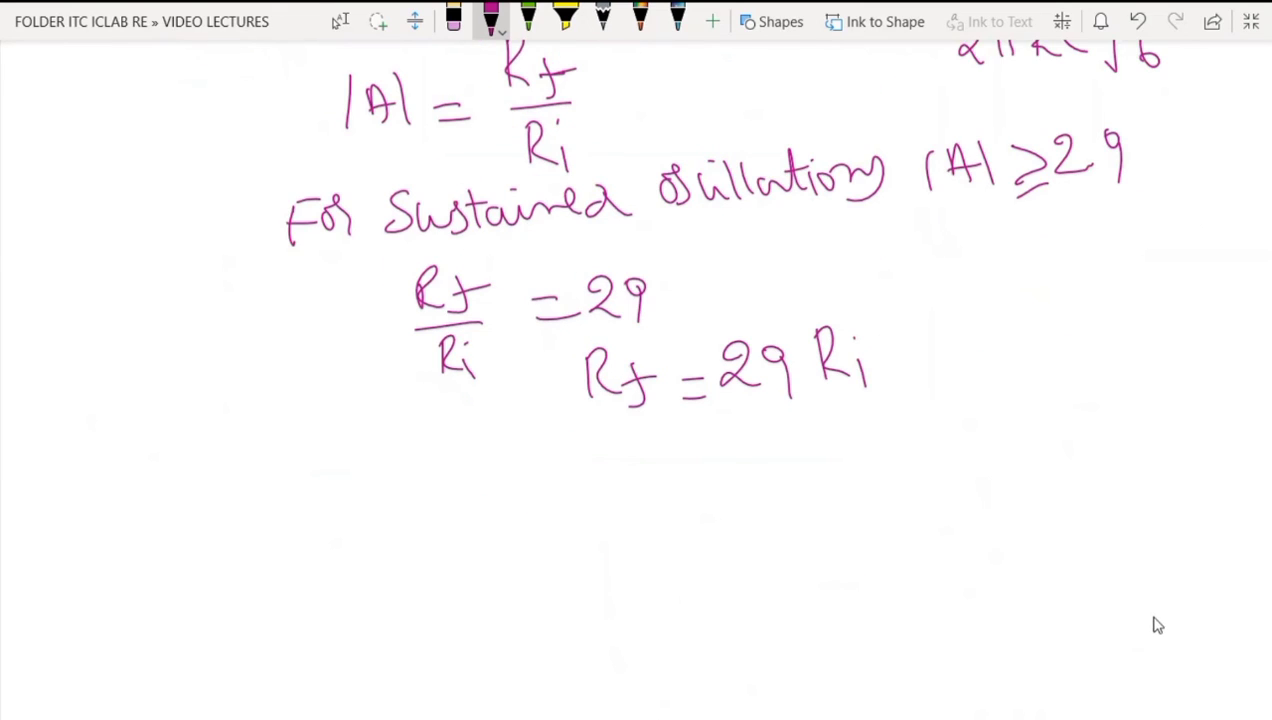
Step: Write the assumed input resistor value "Let Ri = 33 KΩ" beneath the Rf equation
scroll(1157, 625, up, 1)
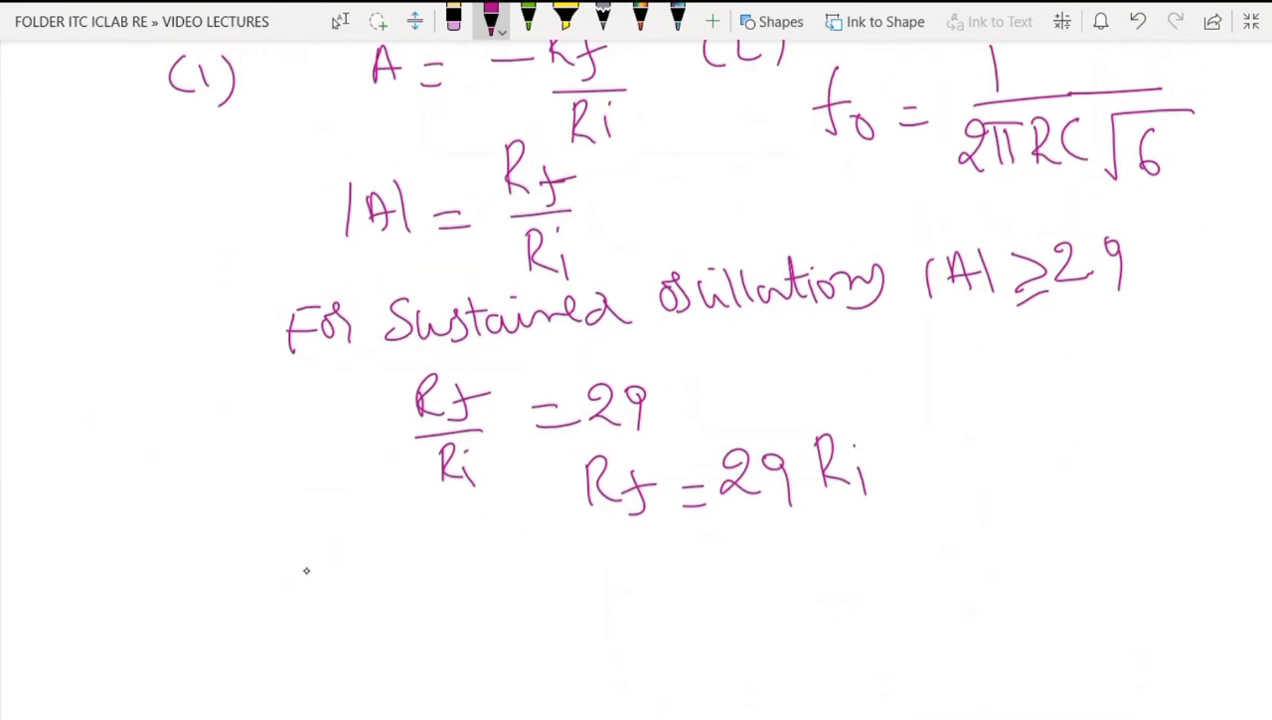
mouse_move(304, 546)
mouse_down()
mouse_move(298, 578)
mouse_move(350, 548)
mouse_move(384, 550)
mouse_move(417, 586)
mouse_move(452, 598)
mouse_up()
mouse_move(484, 566)
mouse_down()
mouse_move(504, 564)
mouse_move(508, 578)
mouse_move(553, 556)
mouse_move(540, 582)
mouse_up()
mouse_move(562, 550)
mouse_down()
mouse_move(576, 566)
mouse_move(564, 584)
mouse_up()
mouse_move(592, 552)
mouse_down()
mouse_move(592, 586)
mouse_move(664, 570)
mouse_up()
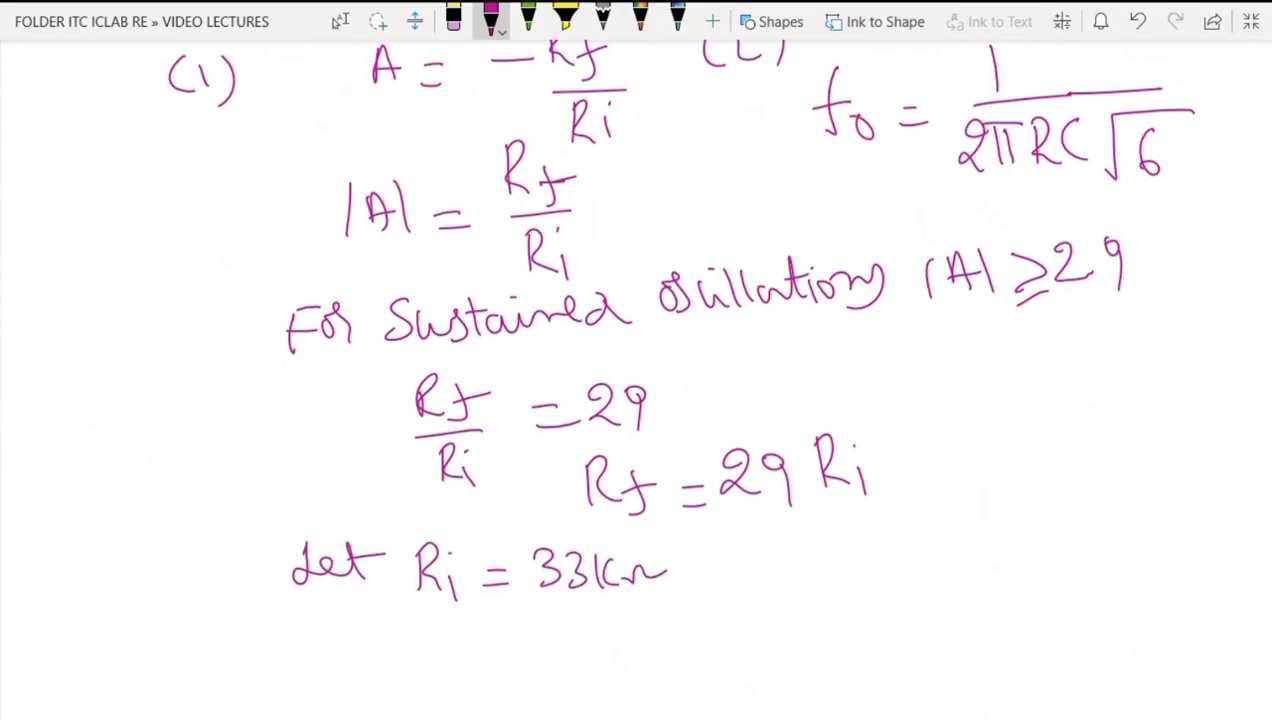
Step: Extend the Rf = 29 Ri equation with the substitution = 29 × 33 KΩ
mouse_move(882, 466)
mouse_down()
mouse_move(968, 482)
mouse_move(976, 452)
mouse_move(998, 488)
mouse_up()
drag(1030, 455, 1056, 474)
mouse_move(1054, 450)
mouse_down()
mouse_move(1034, 476)
mouse_move(1094, 474)
mouse_up()
mouse_move(1126, 430)
mouse_down()
mouse_move(1126, 474)
mouse_move(1150, 470)
mouse_up()
mouse_move(1152, 468)
mouse_down()
mouse_move(1170, 450)
mouse_move(1204, 456)
mouse_up()
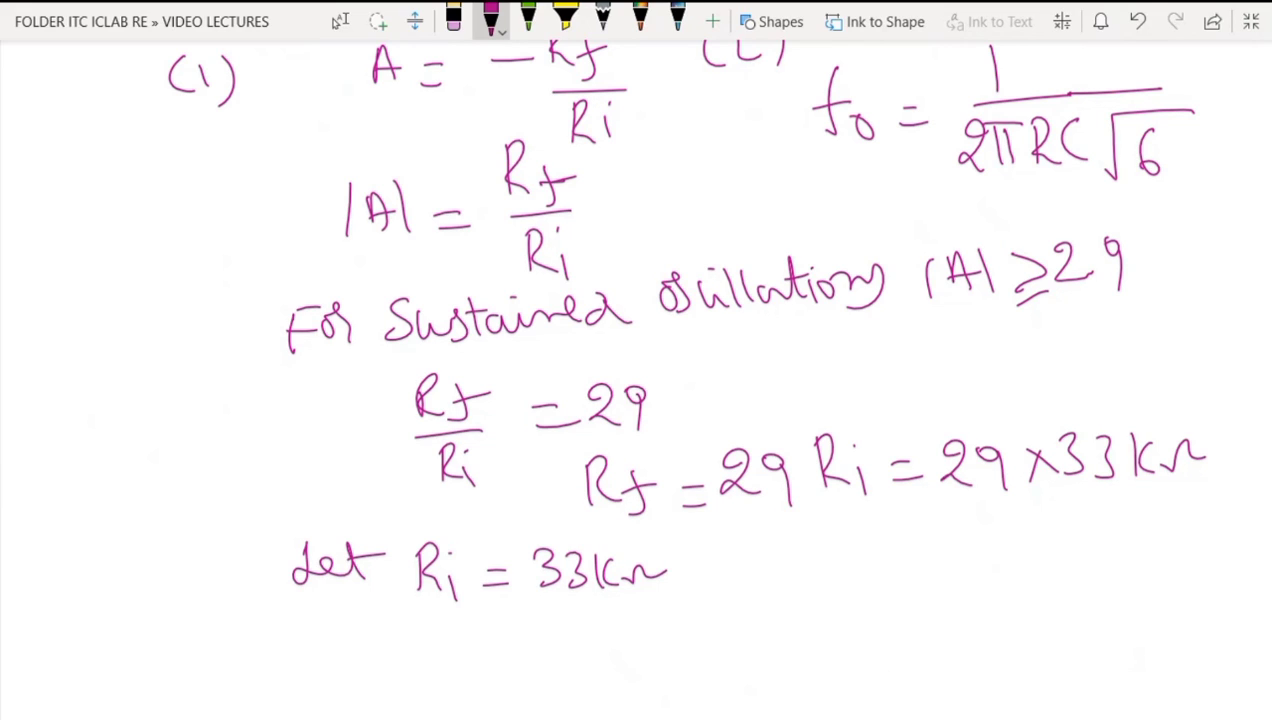
Step: Write the calculated feedback resistance "= 957 KΩ" beneath the 29 × 33 KΩ substitution
drag(900, 540, 930, 541)
mouse_move(902, 554)
mouse_down()
mouse_move(942, 555)
mouse_move(982, 522)
mouse_move(984, 568)
mouse_up()
mouse_move(1000, 520)
mouse_down()
mouse_move(992, 552)
mouse_move(1022, 512)
mouse_up()
mouse_move(1032, 514)
mouse_down()
mouse_move(1040, 556)
mouse_move(1054, 534)
mouse_up()
drag(1070, 518, 1074, 550)
mouse_move(1090, 524)
mouse_down()
mouse_move(1092, 550)
mouse_move(1124, 518)
mouse_move(1155, 546)
mouse_up()
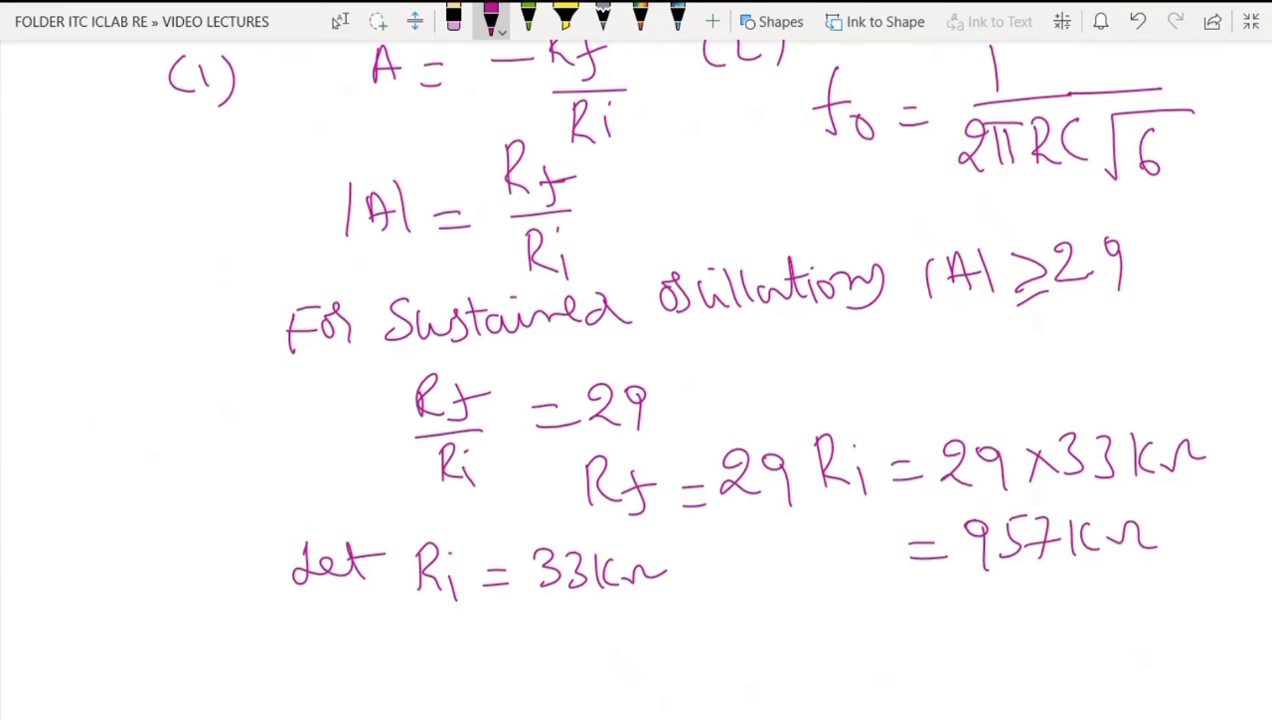
Step: Write the word "Potentiometer" beneath the Let Ri = 33 KΩ line
scroll(1153, 625, up, 10)
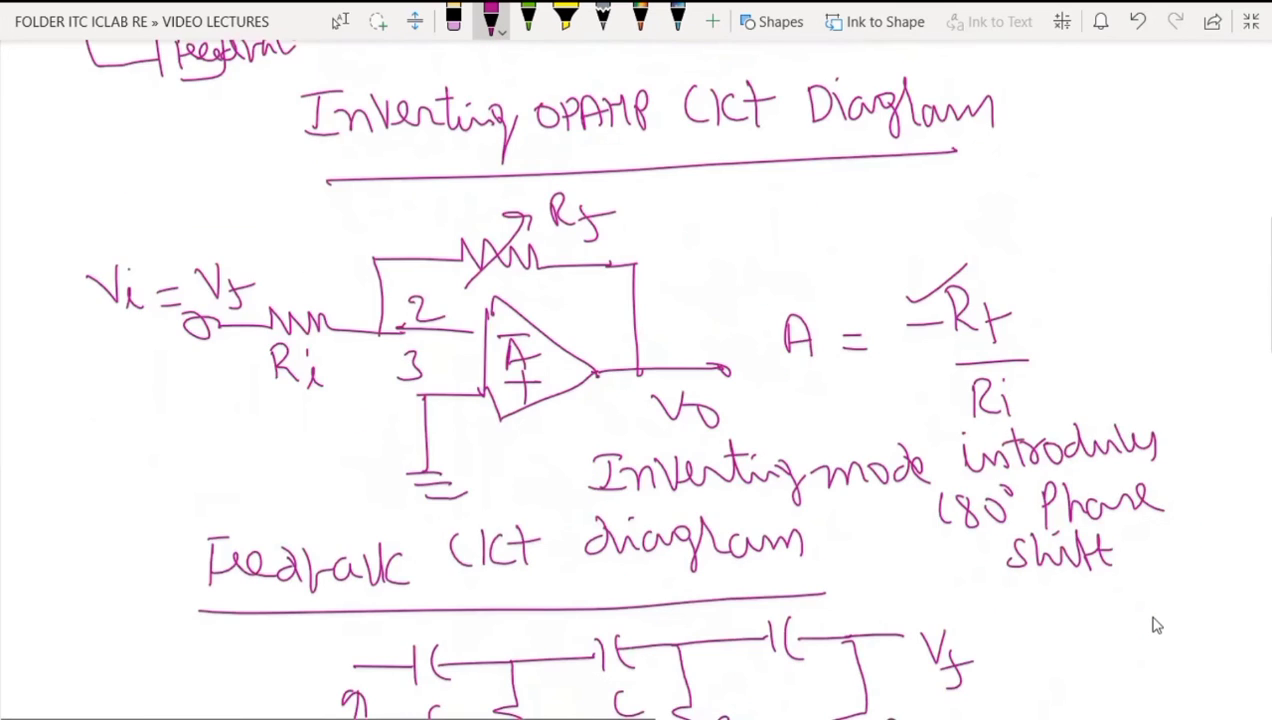
scroll(1153, 625, up, 5)
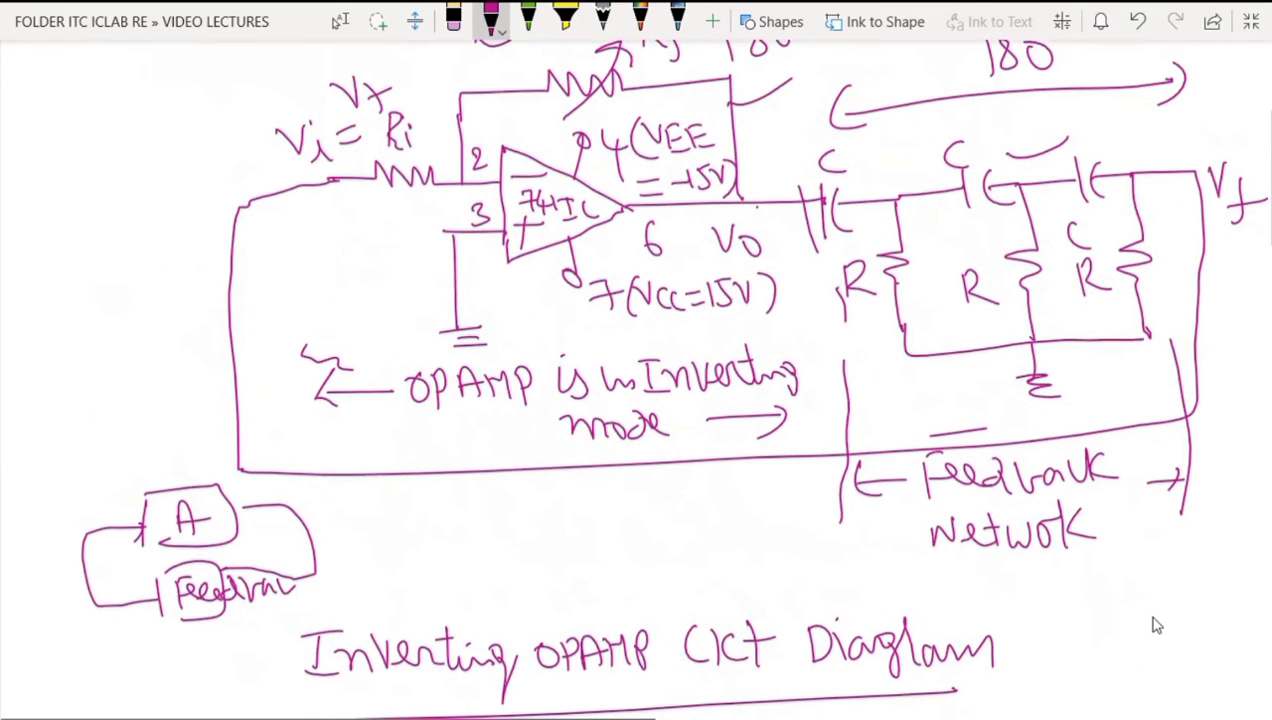
scroll(1153, 625, up, 1)
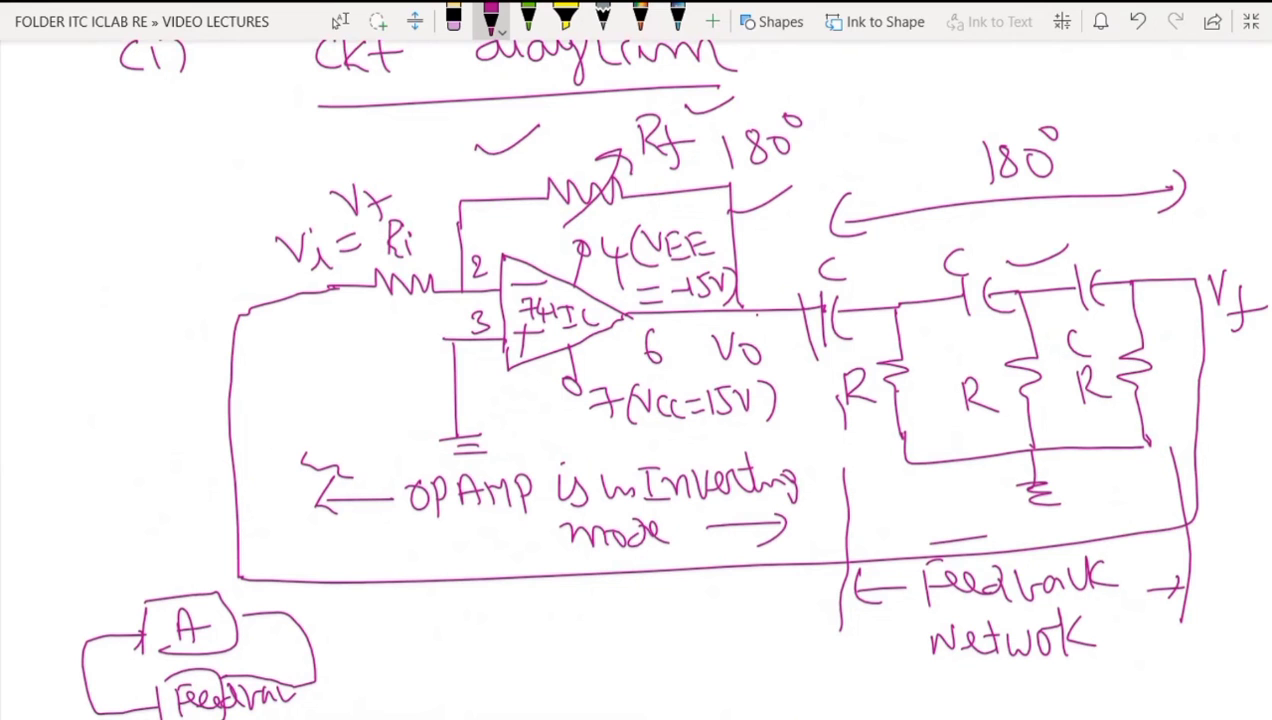
scroll(1143, 641, down, 20)
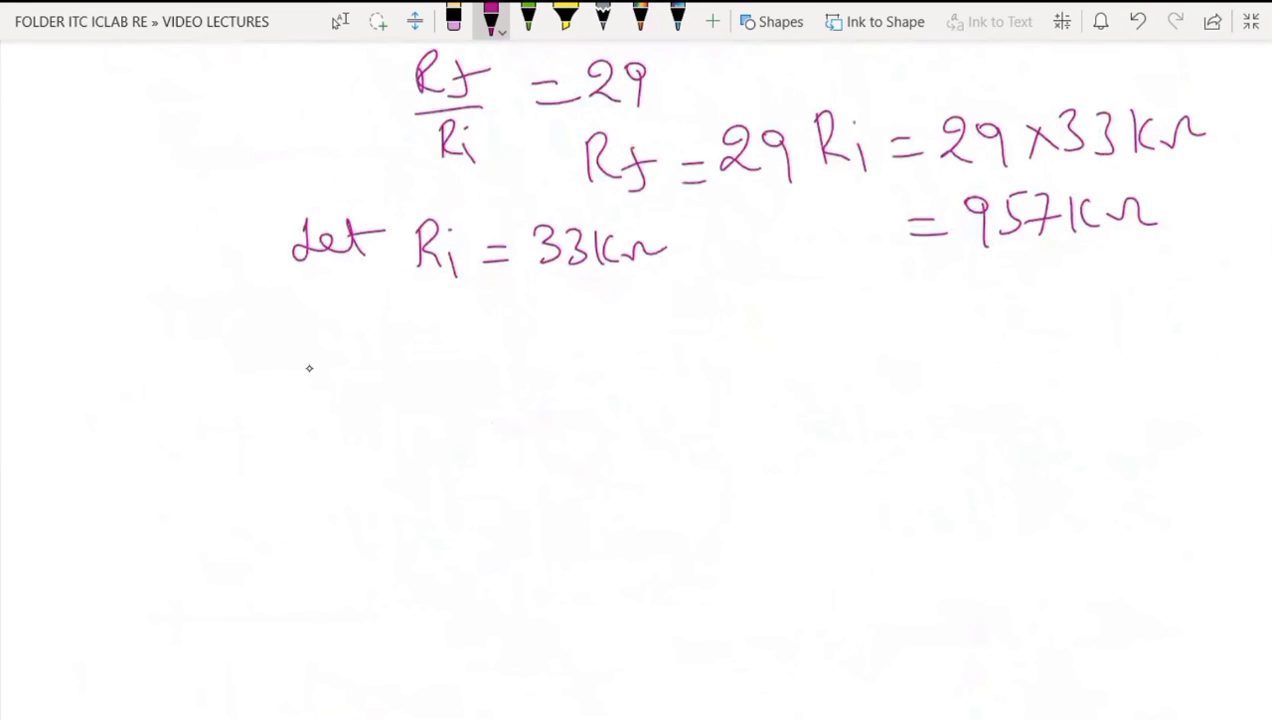
drag(276, 314, 276, 354)
mouse_move(277, 316)
mouse_down()
mouse_move(279, 340)
mouse_move(309, 321)
mouse_move(324, 336)
mouse_move(384, 338)
mouse_up()
mouse_move(306, 310)
mouse_down()
mouse_move(356, 304)
mouse_move(396, 342)
mouse_up()
mouse_move(384, 318)
mouse_down()
mouse_move(402, 314)
mouse_move(410, 338)
mouse_up()
mouse_move(408, 308)
mouse_down()
mouse_move(476, 340)
mouse_move(512, 334)
mouse_up()
drag(514, 330, 564, 328)
drag(494, 304, 534, 292)
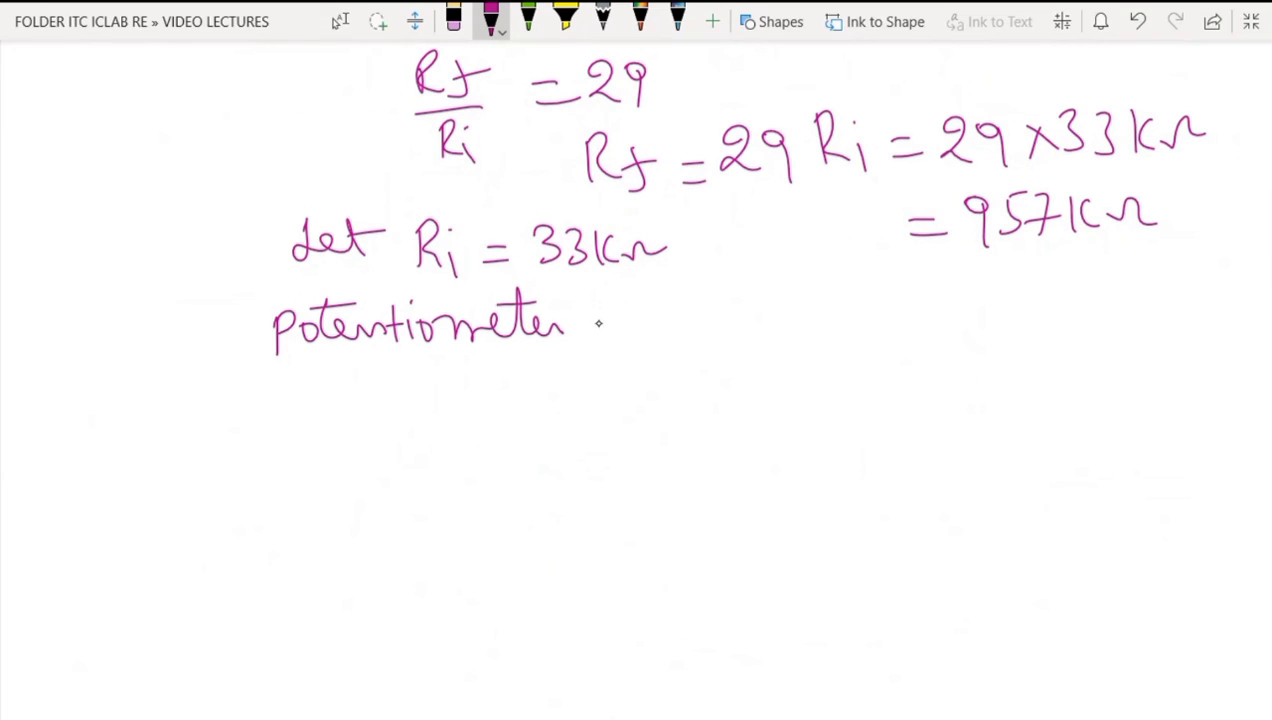
Step: Complete the potentiometer sentence with "is used to set the value 957 KΩ"
mouse_move(596, 316)
mouse_down()
mouse_move(594, 340)
mouse_move(606, 308)
mouse_up()
mouse_move(624, 318)
mouse_down()
mouse_move(604, 348)
mouse_move(736, 304)
mouse_move(744, 330)
mouse_up()
drag(780, 290, 778, 328)
mouse_move(766, 308)
mouse_down()
mouse_move(882, 322)
mouse_move(916, 298)
mouse_up()
mouse_move(940, 282)
mouse_down()
mouse_move(938, 316)
mouse_move(982, 318)
mouse_up()
mouse_move(972, 308)
mouse_down()
mouse_move(994, 316)
mouse_move(1072, 266)
mouse_move(1130, 282)
mouse_move(1164, 312)
mouse_up()
mouse_move(402, 384)
mouse_down()
mouse_move(422, 388)
mouse_move(424, 414)
mouse_up()
mouse_move(430, 378)
mouse_down()
mouse_move(460, 378)
mouse_move(468, 418)
mouse_up()
drag(450, 405, 512, 412)
mouse_move(528, 378)
mouse_down()
mouse_move(514, 394)
mouse_move(534, 406)
mouse_up()
drag(542, 406, 594, 393)
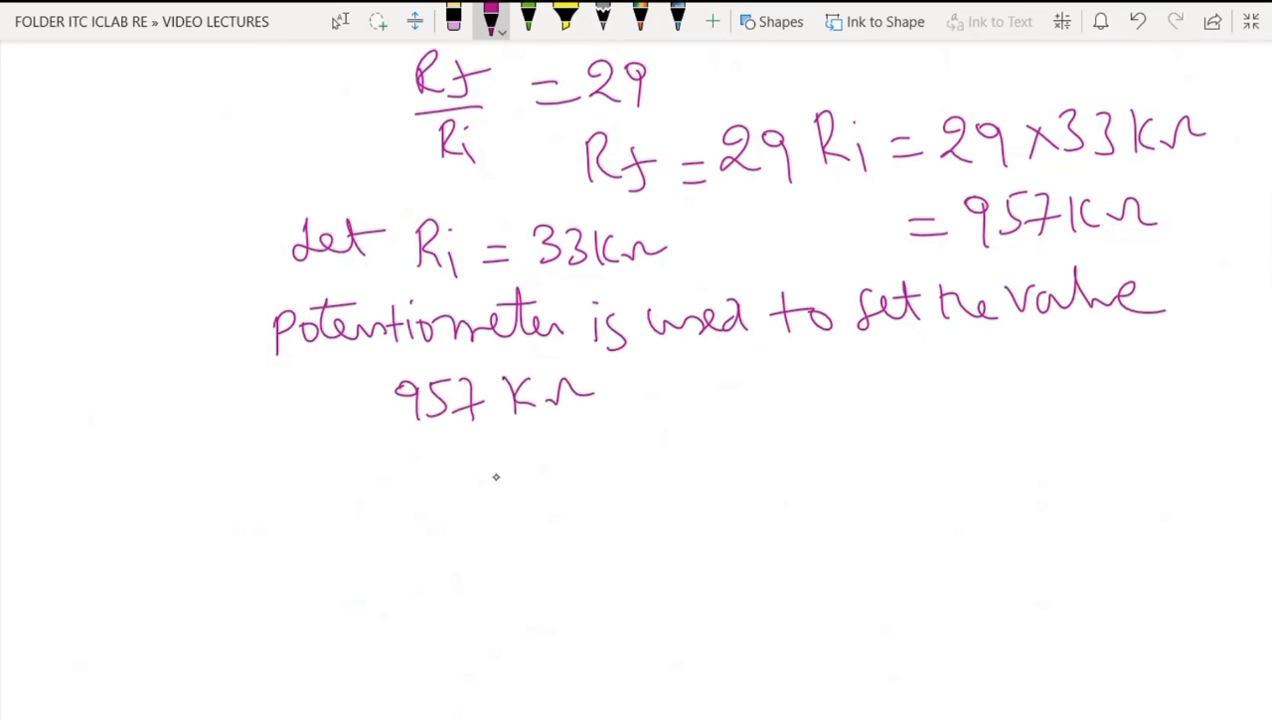
Step: Write "Potentiometer value is" on a new line below the 957 KΩ value
mouse_move(504, 442)
mouse_down()
mouse_move(502, 490)
mouse_move(510, 462)
mouse_up()
mouse_move(524, 454)
mouse_down()
mouse_move(520, 468)
mouse_move(536, 462)
mouse_up()
mouse_move(546, 436)
mouse_down()
mouse_move(544, 472)
mouse_move(612, 468)
mouse_move(580, 436)
mouse_move(620, 470)
mouse_up()
mouse_move(620, 460)
mouse_down()
mouse_move(642, 448)
mouse_move(650, 468)
mouse_up()
mouse_move(664, 450)
mouse_down()
mouse_move(664, 468)
mouse_move(734, 448)
mouse_move(740, 458)
mouse_up()
mouse_move(752, 450)
mouse_down()
mouse_move(788, 450)
mouse_move(766, 418)
mouse_move(846, 414)
mouse_move(884, 440)
mouse_move(934, 438)
mouse_up()
mouse_move(948, 426)
mouse_down()
mouse_move(950, 438)
mouse_move(994, 432)
mouse_up()
Step: Put "Rf =" in front of the potentiometer value line and finish it with "= 1.2 MΩ"
drag(340, 448, 342, 496)
drag(338, 442, 368, 486)
drag(384, 456, 378, 502)
drag(366, 484, 408, 476)
drag(420, 461, 448, 461)
drag(428, 486, 452, 485)
drag(1016, 427, 1040, 425)
mouse_move(1012, 440)
mouse_down()
mouse_move(1052, 446)
mouse_move(1094, 410)
mouse_move(1112, 444)
mouse_up()
click(1068, 431)
mouse_move(1120, 442)
mouse_down()
mouse_move(1122, 404)
mouse_move(1154, 436)
mouse_move(1198, 430)
mouse_up()
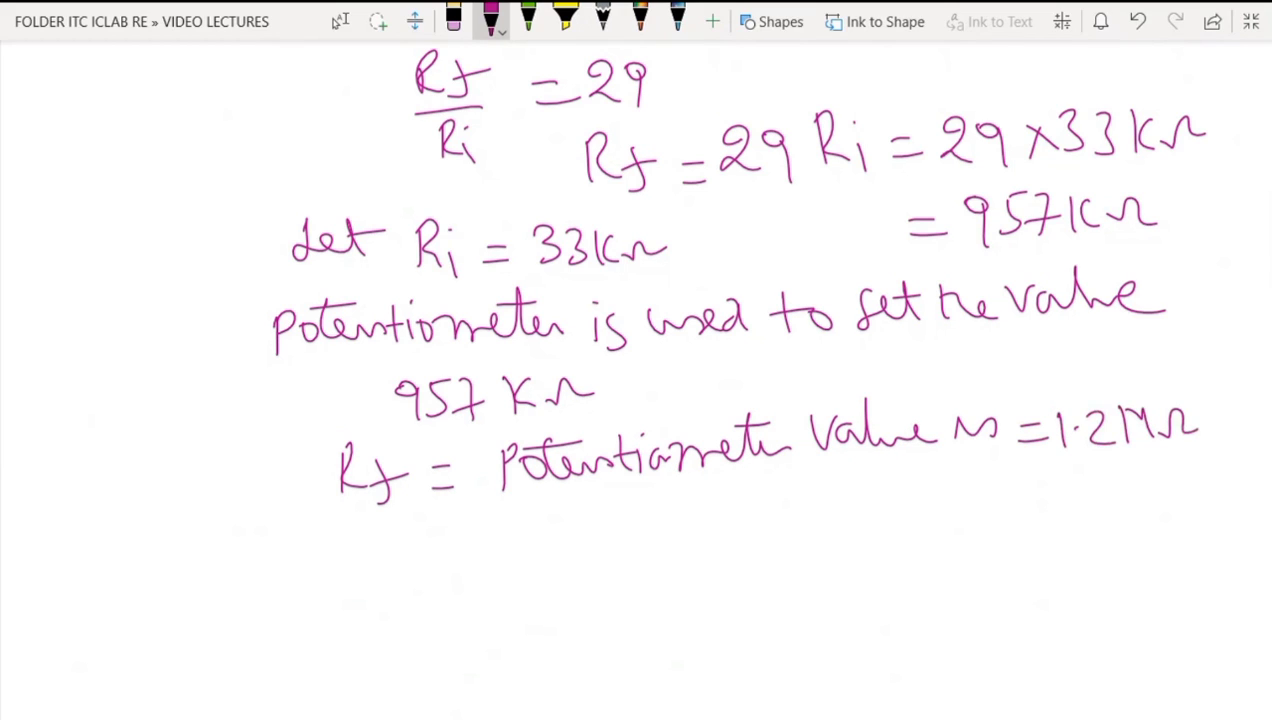
Step: Write item (ii) with the oscillation frequency formula f0 = 1 / (2πRC√6) below the Rf line
scroll(852, 590, down, 4)
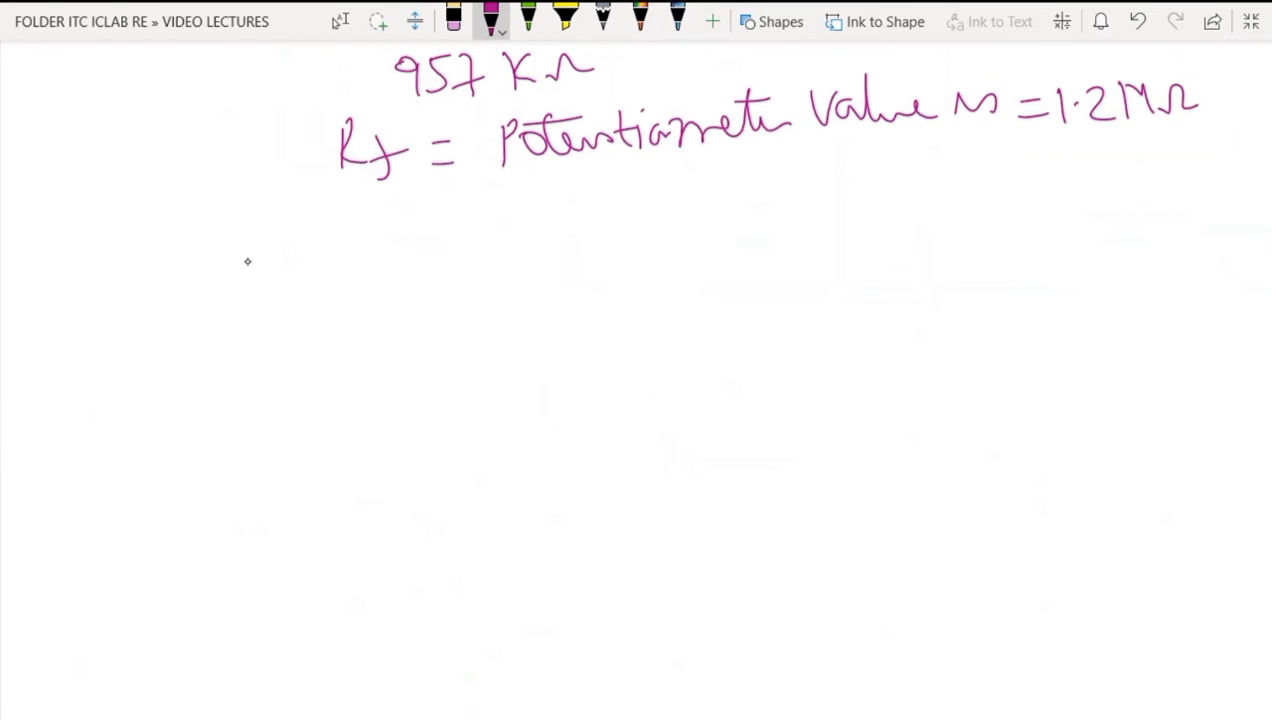
mouse_move(250, 253)
mouse_down()
mouse_move(250, 272)
mouse_move(294, 280)
mouse_up()
drag(238, 270, 250, 296)
mouse_move(384, 222)
mouse_down()
mouse_move(386, 262)
mouse_move(406, 284)
mouse_up()
drag(448, 260, 486, 270)
drag(458, 283, 498, 280)
mouse_move(580, 218)
mouse_down()
mouse_move(582, 252)
mouse_move(673, 258)
mouse_up()
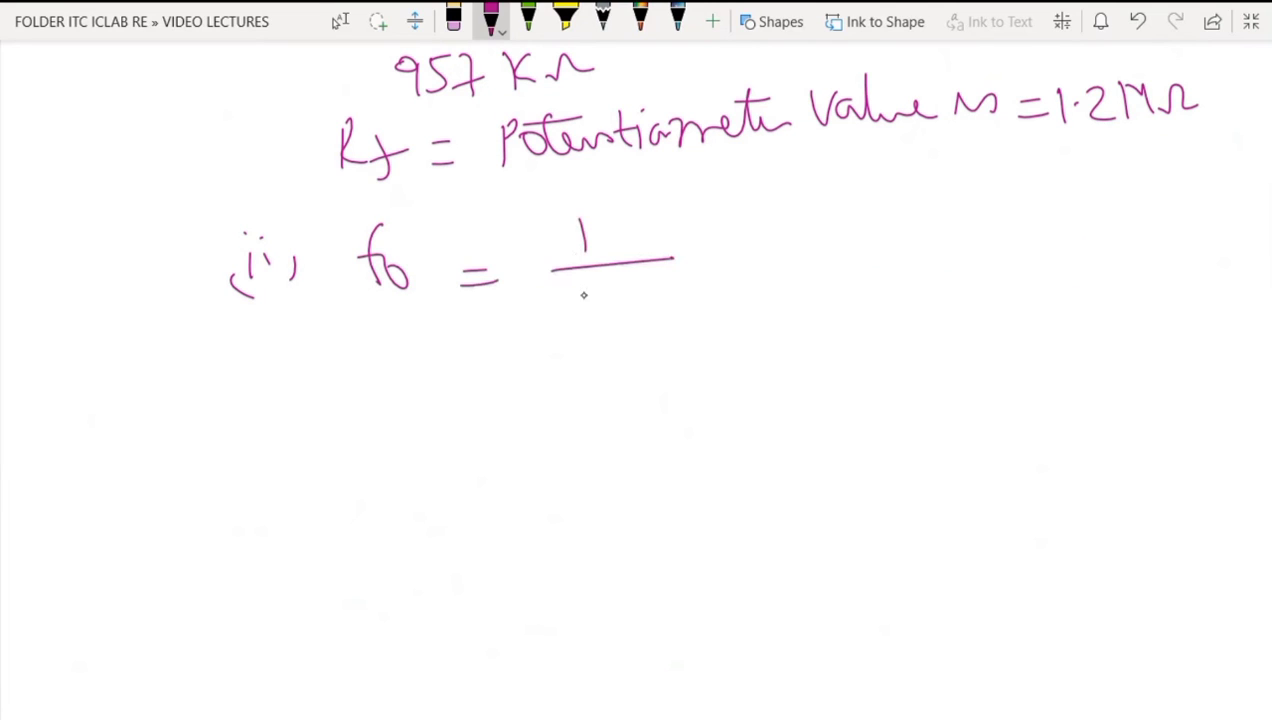
drag(568, 290, 602, 318)
mouse_move(616, 288)
mouse_down()
mouse_move(617, 316)
mouse_move(630, 284)
mouse_move(702, 314)
mouse_up()
mouse_move(668, 258)
mouse_down()
mouse_move(740, 256)
mouse_move(718, 320)
mouse_up()
mouse_move(718, 266)
mouse_down()
mouse_move(780, 267)
mouse_move(734, 304)
mouse_up()
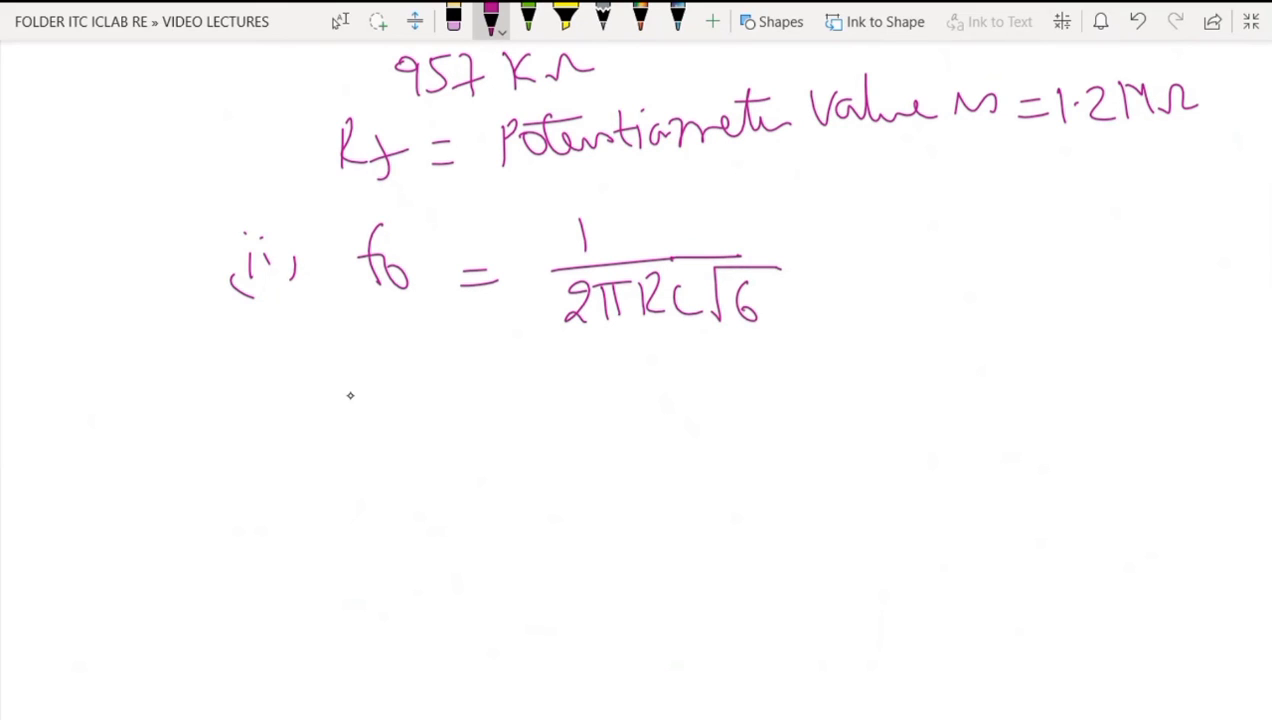
Step: Write the feedback network resistor equation R = Ri/10 beneath the frequency formula
mouse_move(352, 376)
mouse_down()
mouse_move(354, 422)
mouse_move(390, 424)
mouse_move(426, 396)
mouse_up()
drag(404, 414, 428, 414)
drag(484, 350, 486, 392)
drag(486, 348, 508, 392)
click(527, 353)
drag(528, 372, 555, 420)
mouse_move(500, 446)
mouse_down()
mouse_move(506, 478)
mouse_move(528, 446)
mouse_up()
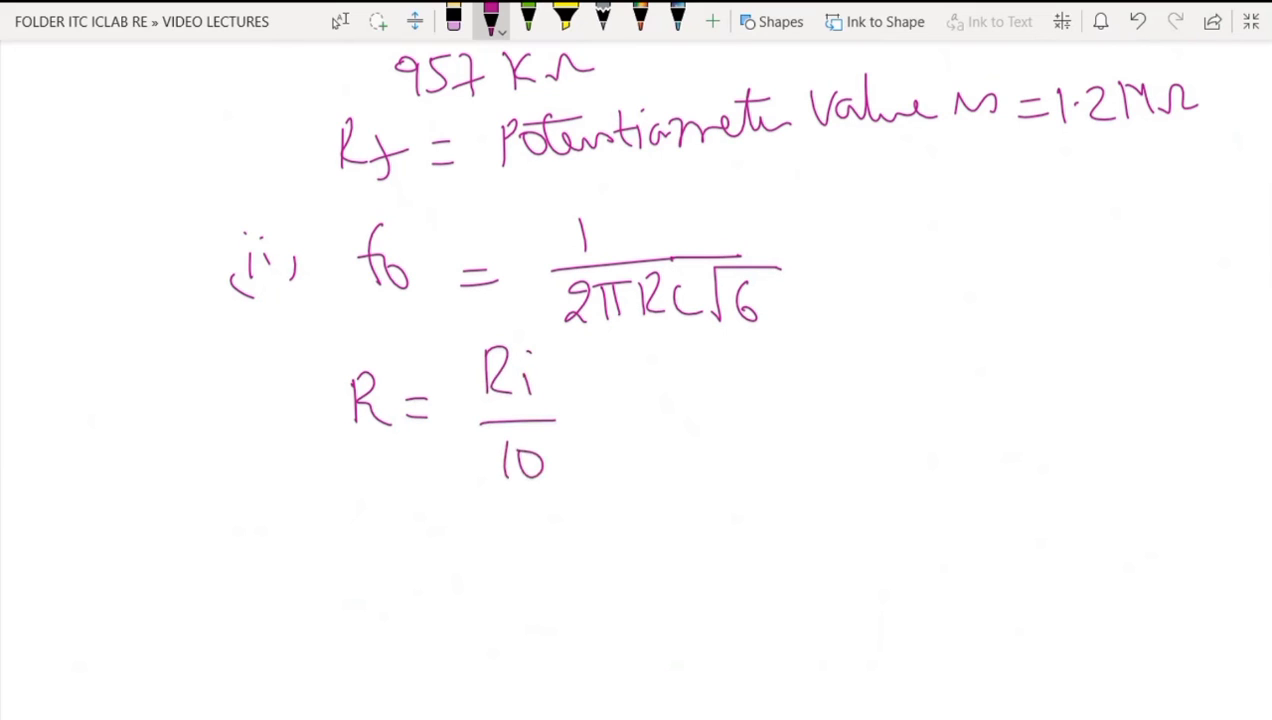
Step: Extend the R equation with the substitution = 33 KΩ/10
mouse_move(606, 410)
mouse_down()
mouse_move(634, 408)
mouse_move(640, 422)
mouse_up()
mouse_move(686, 364)
mouse_down()
mouse_move(704, 380)
mouse_move(684, 398)
mouse_up()
mouse_move(714, 362)
mouse_down()
mouse_move(736, 380)
mouse_move(718, 400)
mouse_up()
mouse_move(746, 368)
mouse_down()
mouse_move(746, 400)
mouse_move(766, 398)
mouse_up()
drag(772, 380, 818, 380)
mouse_move(682, 428)
mouse_down()
mouse_move(742, 422)
mouse_move(712, 468)
mouse_up()
mouse_move(730, 444)
mouse_down()
mouse_move(724, 458)
mouse_move(730, 444)
mouse_up()
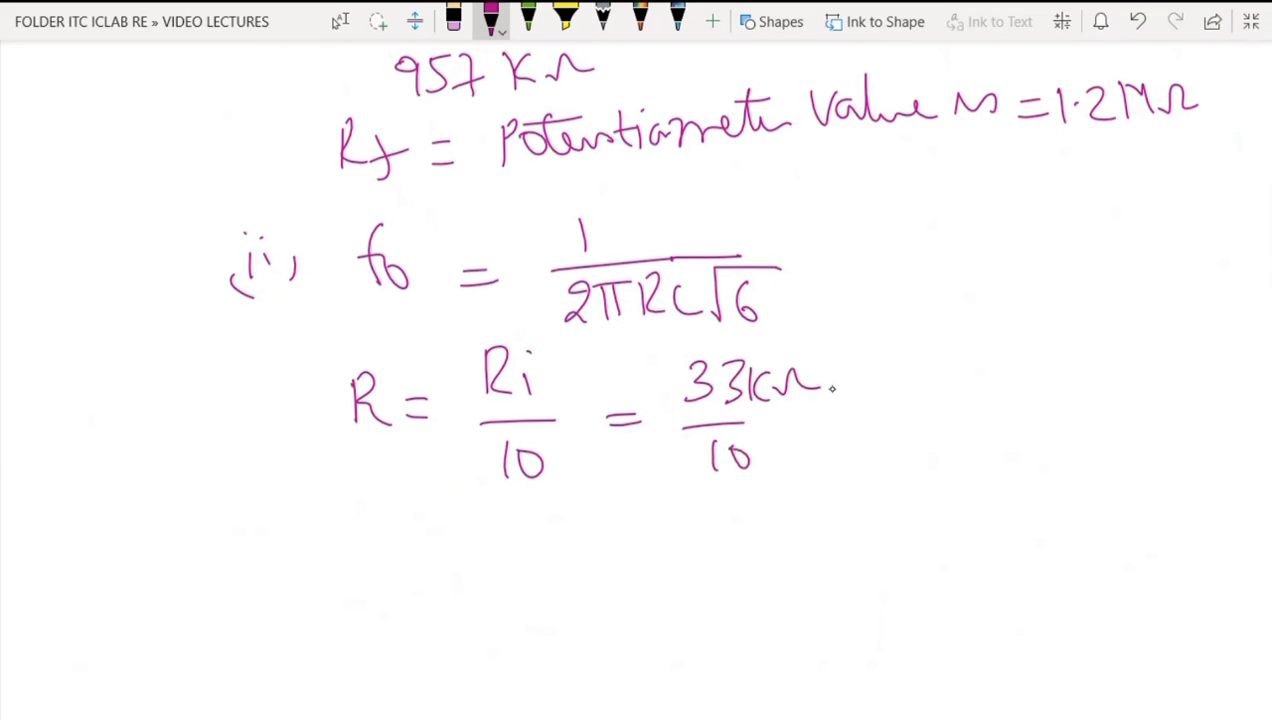
Step: Finish the R equation with the result = 3.3 KΩ
drag(830, 392, 864, 392)
drag(828, 404, 921, 397)
mouse_move(932, 370)
mouse_down()
mouse_move(946, 380)
mouse_move(932, 406)
mouse_up()
mouse_move(976, 366)
mouse_down()
mouse_move(976, 406)
mouse_move(1042, 398)
mouse_up()
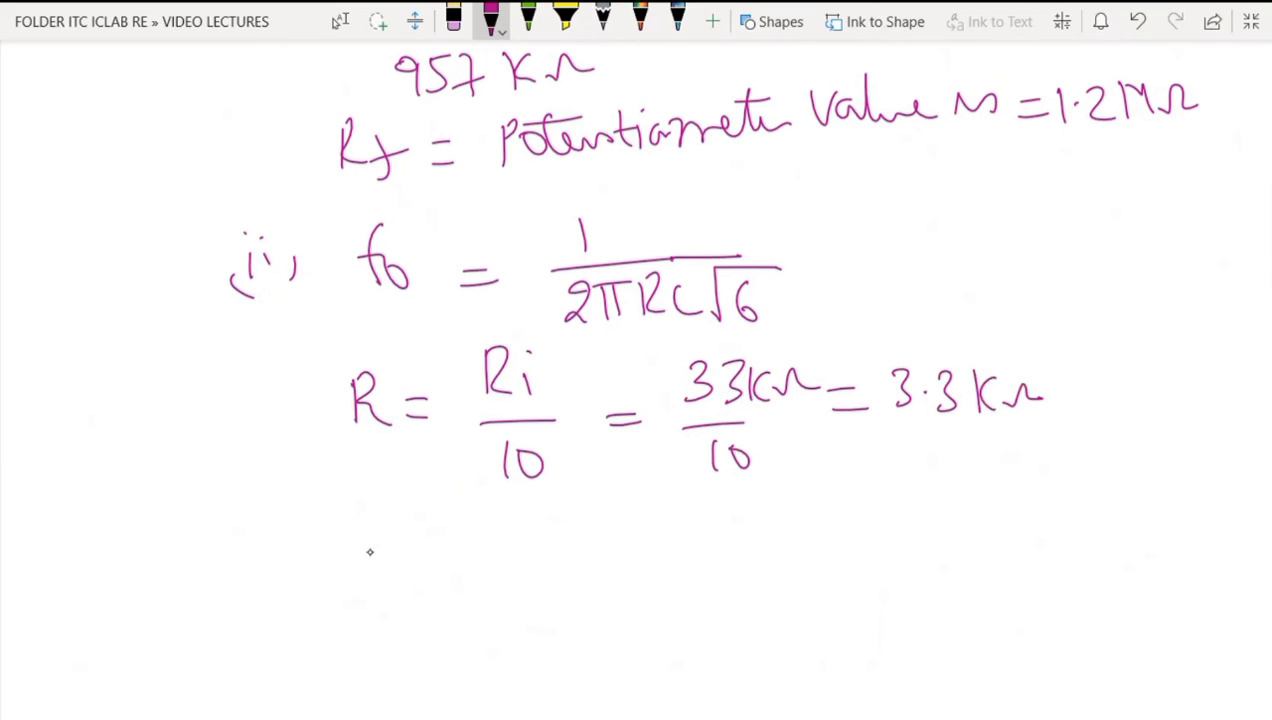
Step: Write the capacitor value C = 0.1 µf beneath the R equation
drag(380, 534, 378, 564)
mouse_move(410, 550)
mouse_down()
mouse_move(434, 550)
mouse_move(434, 564)
mouse_up()
mouse_move(490, 528)
mouse_down()
mouse_move(555, 562)
mouse_move(630, 552)
mouse_up()
click(518, 544)
mouse_move(660, 502)
mouse_down()
mouse_move(646, 558)
mouse_move(674, 526)
mouse_up()
Step: Start the substituted frequency equation below the capacitor value with f0 = 1 over 2π
scroll(829, 572, down, 3)
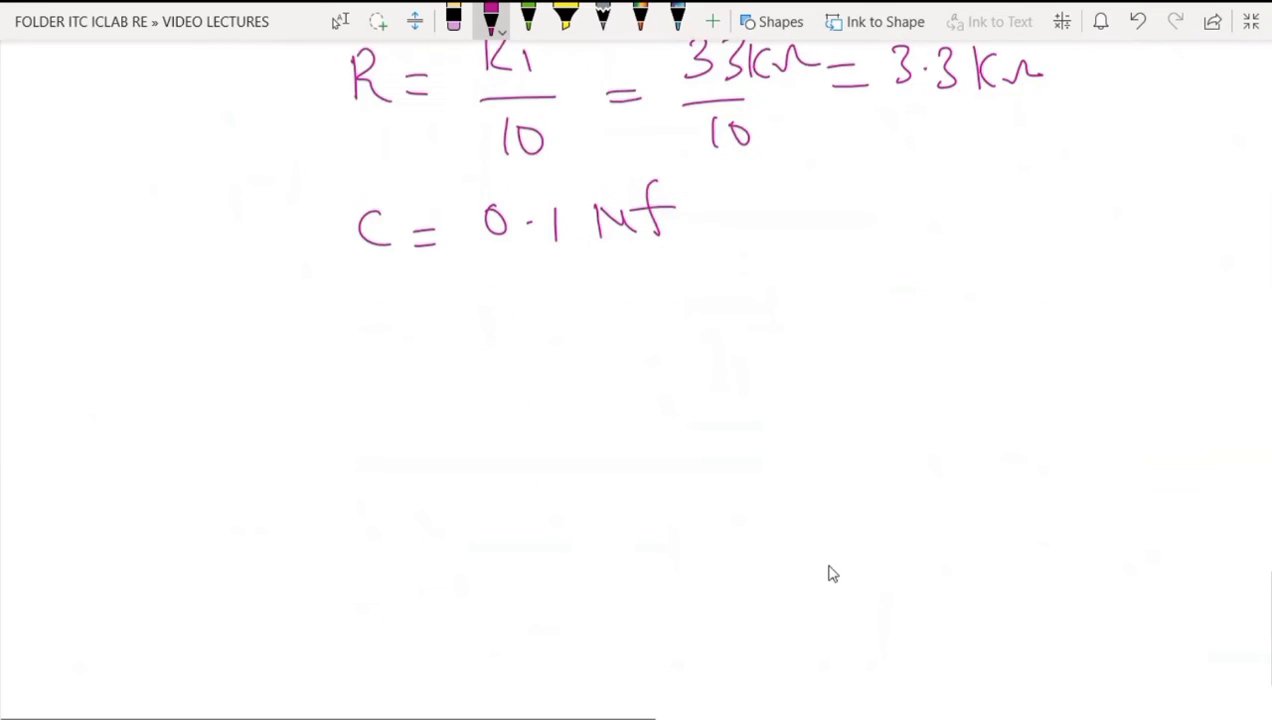
scroll(829, 572, up, 1)
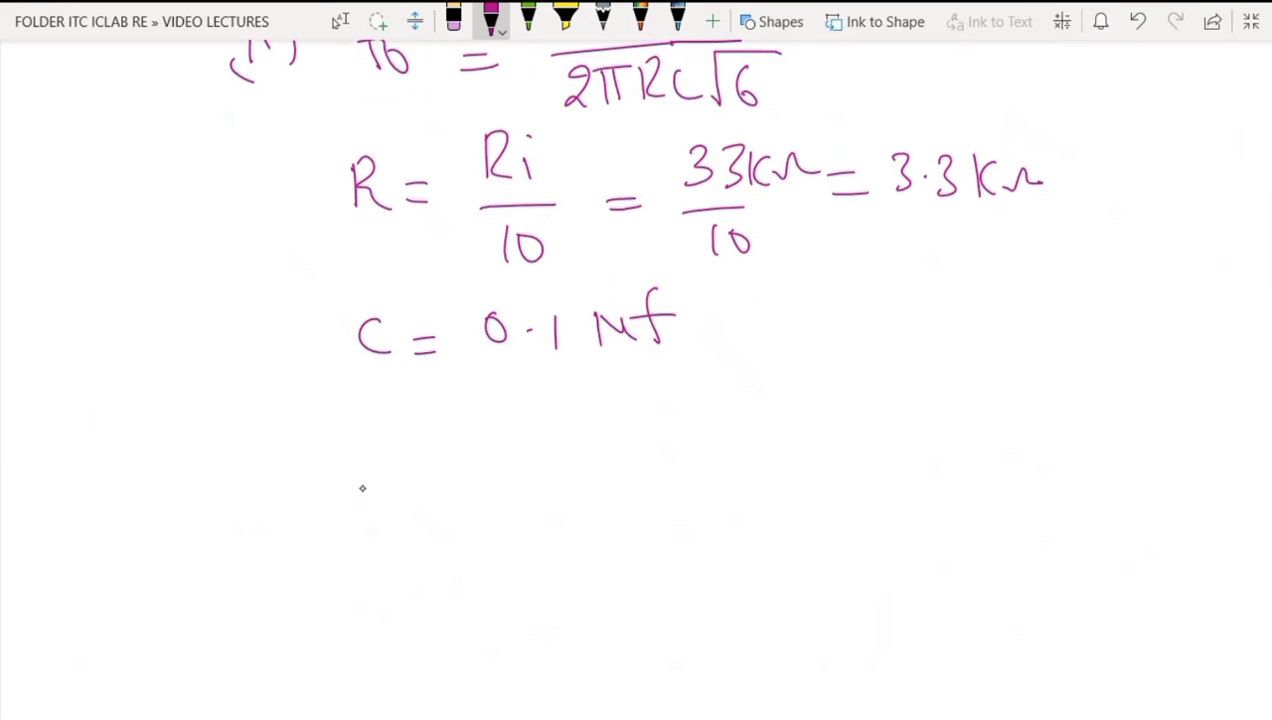
drag(432, 422, 420, 483)
mouse_move(402, 447)
mouse_down()
mouse_move(446, 444)
mouse_move(455, 462)
mouse_up()
drag(510, 459, 545, 470)
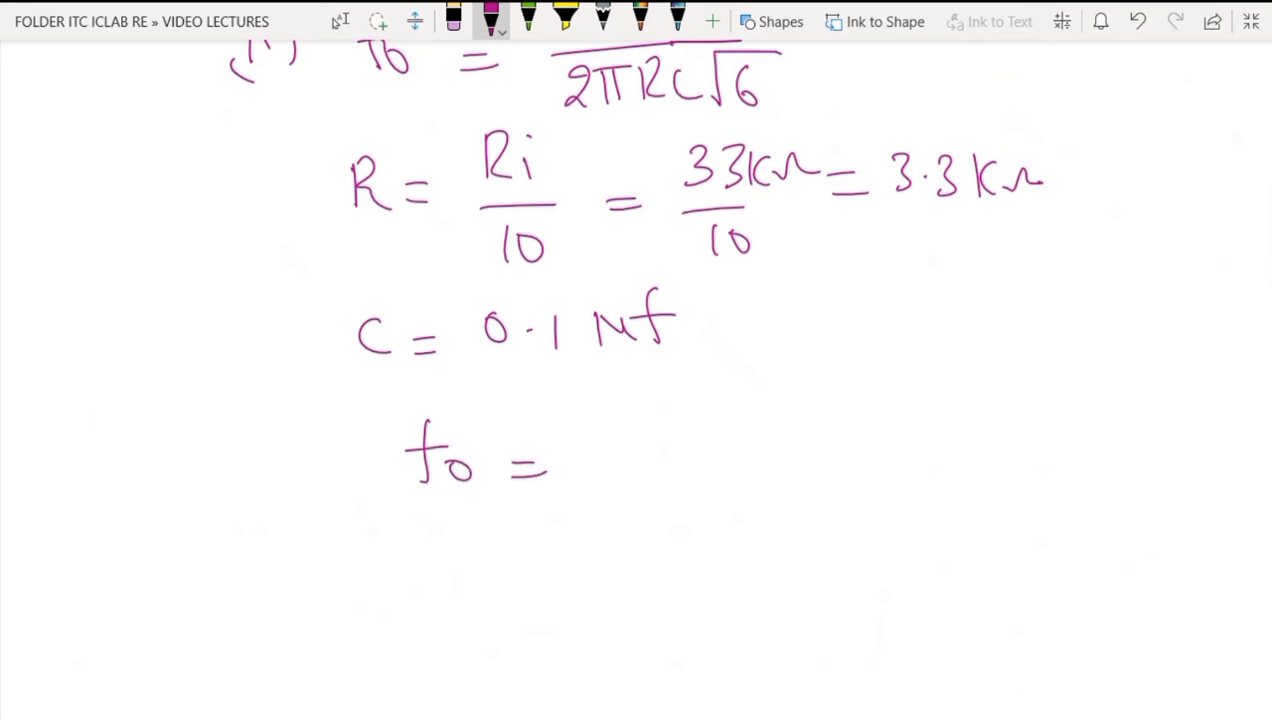
scroll(530, 470, up, 1)
scroll(636, 380, up, 1)
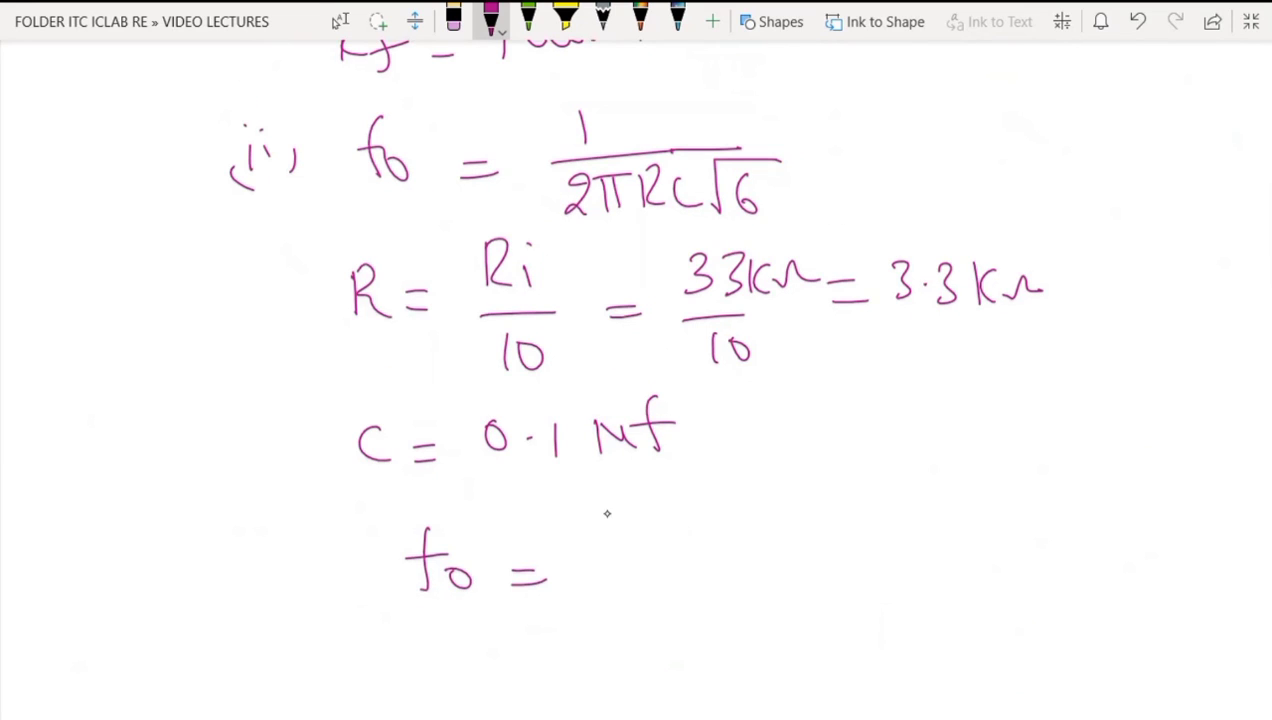
mouse_move(619, 498)
mouse_down()
mouse_move(622, 537)
mouse_move(690, 549)
mouse_up()
drag(590, 566, 604, 596)
mouse_move(622, 570)
mouse_down()
mouse_move(620, 598)
mouse_move(668, 564)
mouse_up()
drag(634, 578, 636, 598)
Step: Extend the fraction bar and add the resistor term × 3.3 × 10³ to the f0 denominator
drag(686, 551, 788, 545)
drag(672, 574, 692, 600)
mouse_move(692, 574)
mouse_down()
mouse_move(674, 602)
mouse_move(708, 600)
mouse_up()
drag(733, 587, 794, 598)
mouse_move(794, 574)
mouse_down()
mouse_move(774, 600)
mouse_move(806, 600)
mouse_up()
mouse_move(820, 576)
mouse_down()
mouse_move(818, 598)
mouse_move(824, 578)
mouse_up()
mouse_move(826, 544)
mouse_down()
mouse_move(844, 553)
mouse_move(826, 568)
mouse_move(876, 527)
mouse_up()
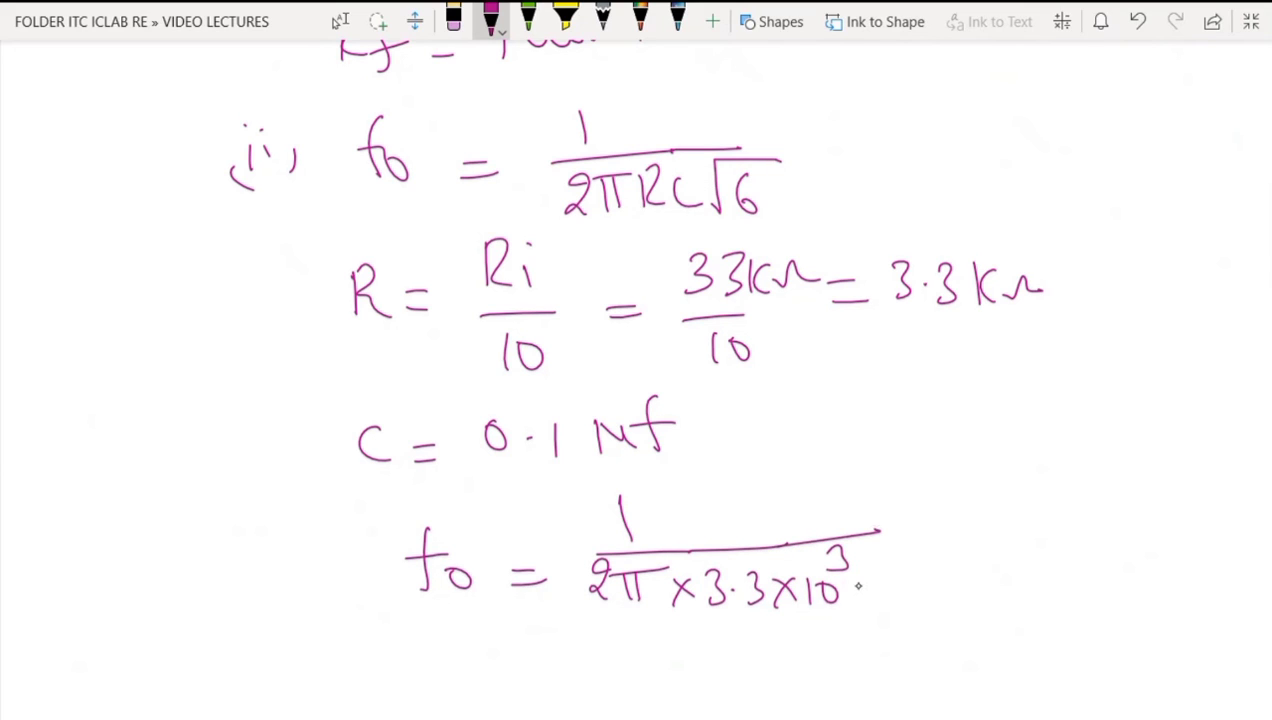
Step: Complete the f0 denominator with × 0.1 × 10⁻⁶ √6, lengthening the fraction bar over it
drag(852, 578, 878, 604)
mouse_move(878, 578)
mouse_down()
mouse_move(854, 606)
mouse_move(896, 576)
mouse_up()
drag(918, 585, 936, 594)
drag(870, 531, 992, 522)
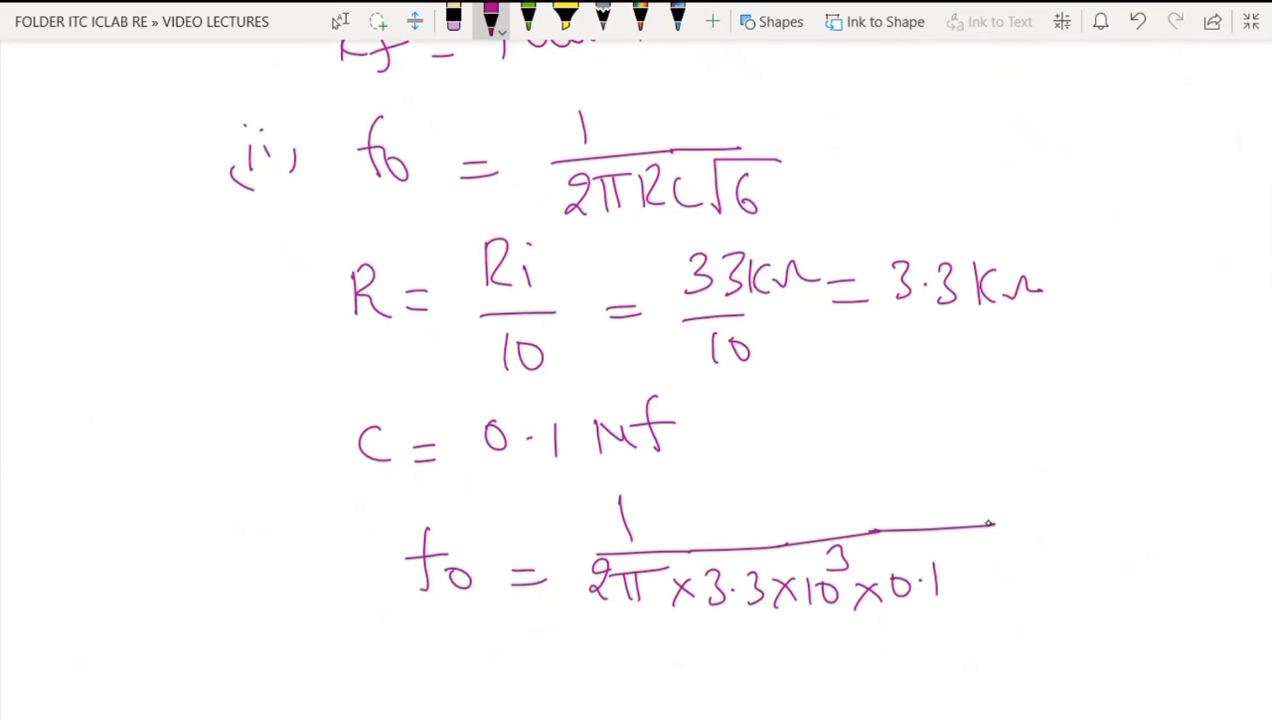
drag(942, 566, 962, 592)
mouse_move(962, 566)
mouse_down()
mouse_move(940, 594)
mouse_move(978, 594)
mouse_move(994, 572)
mouse_up()
mouse_move(990, 556)
mouse_down()
mouse_move(1024, 552)
mouse_move(1032, 564)
mouse_up()
drag(992, 523, 1074, 520)
mouse_move(1050, 582)
mouse_down()
mouse_move(1140, 541)
mouse_move(1094, 585)
mouse_up()
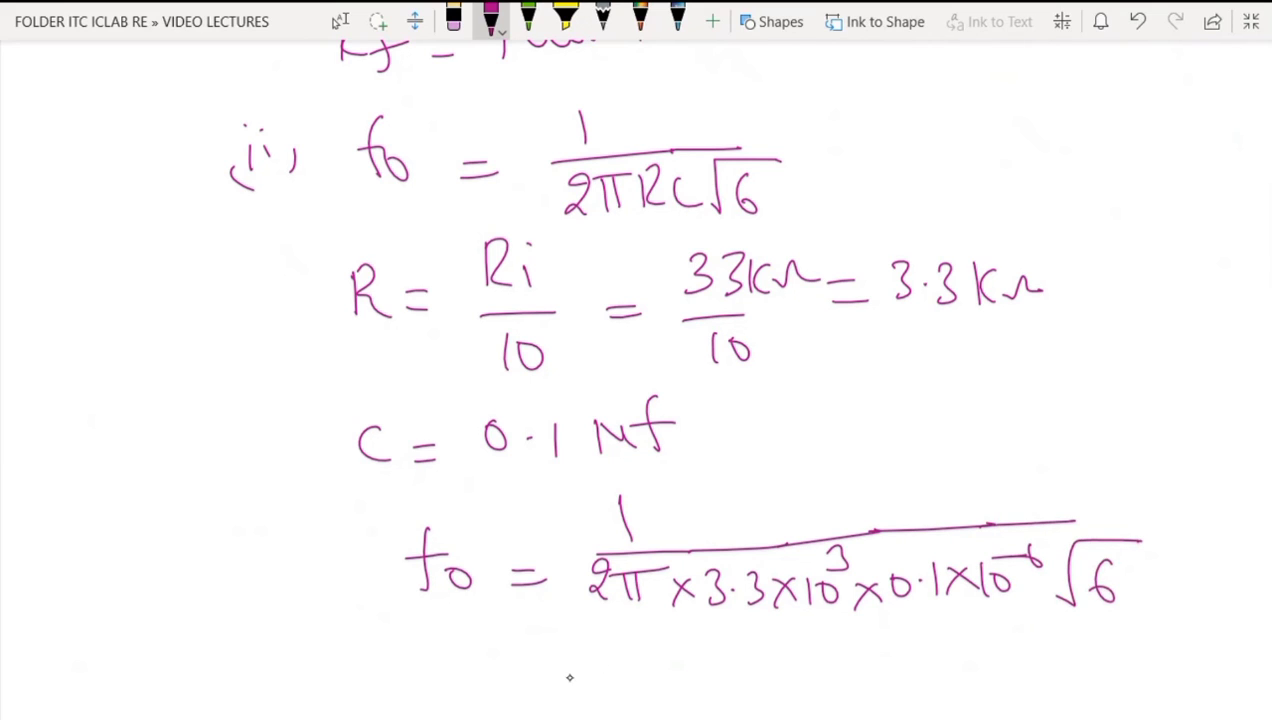
Step: Write the calculated frequency "= 197 Hz" beneath the substituted f0 equation
drag(532, 689, 558, 688)
drag(532, 702, 566, 701)
mouse_move(624, 656)
mouse_down()
mouse_move(626, 694)
mouse_move(664, 672)
mouse_move(662, 705)
mouse_up()
mouse_move(684, 658)
mouse_down()
mouse_move(697, 697)
mouse_move(742, 668)
mouse_move(743, 697)
mouse_up()
mouse_move(768, 648)
mouse_down()
mouse_move(770, 688)
mouse_move(806, 656)
mouse_move(826, 690)
mouse_up()
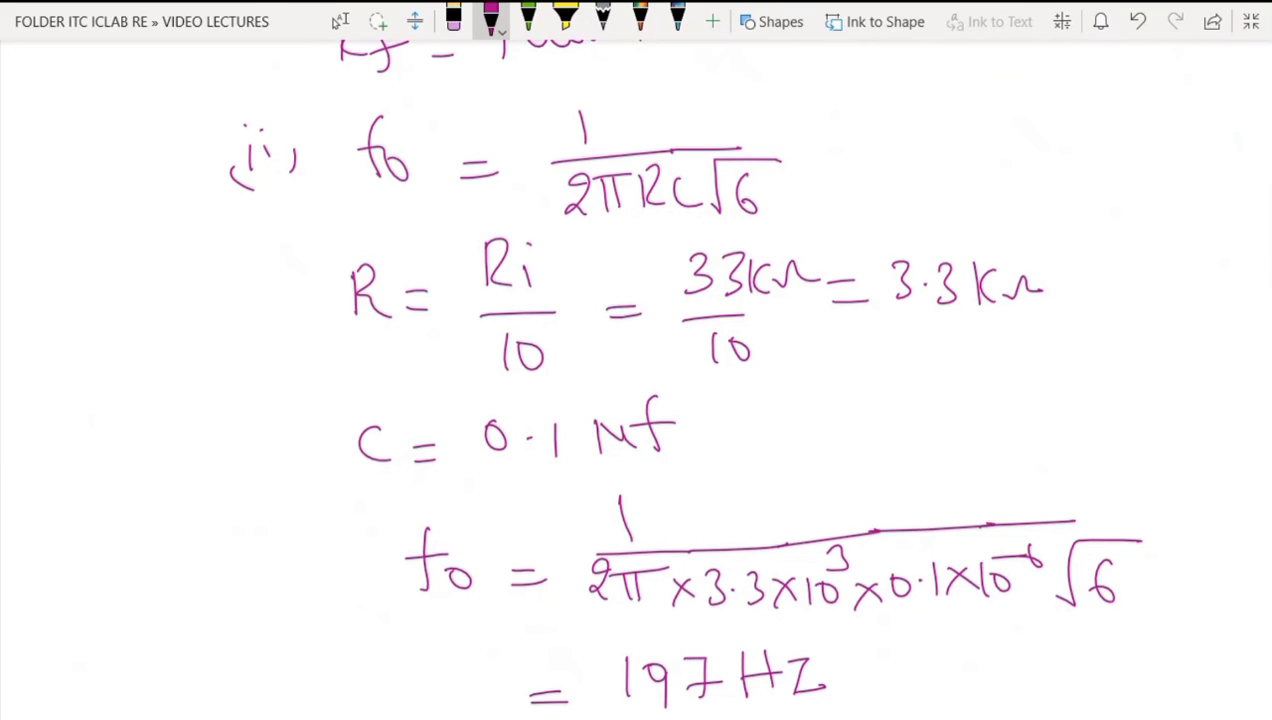
Step: Write the heading "Designed ckt diagram is" below the frequency result and underline it
scroll(636, 380, down, 5)
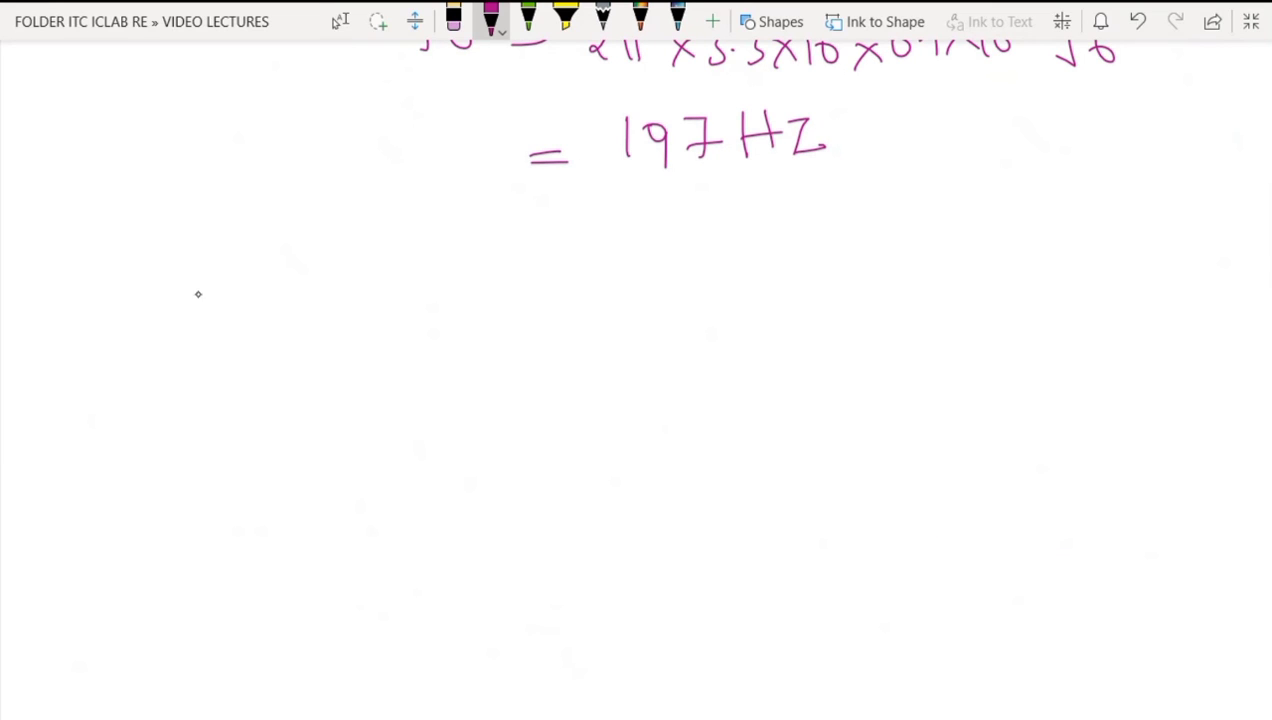
mouse_move(190, 244)
mouse_down()
mouse_move(188, 284)
mouse_move(236, 262)
mouse_move(264, 278)
mouse_move(278, 252)
mouse_move(286, 297)
mouse_move(376, 242)
mouse_move(432, 264)
mouse_up()
mouse_move(462, 236)
mouse_down()
mouse_move(462, 268)
mouse_move(492, 264)
mouse_up()
mouse_move(500, 232)
mouse_down()
mouse_move(506, 268)
mouse_move(528, 242)
mouse_up()
mouse_move(578, 228)
mouse_down()
mouse_move(570, 258)
mouse_move(644, 256)
mouse_move(680, 278)
mouse_up()
mouse_move(684, 226)
mouse_down()
mouse_move(716, 258)
mouse_move(766, 264)
mouse_up()
drag(800, 234, 798, 264)
drag(157, 322, 838, 296)
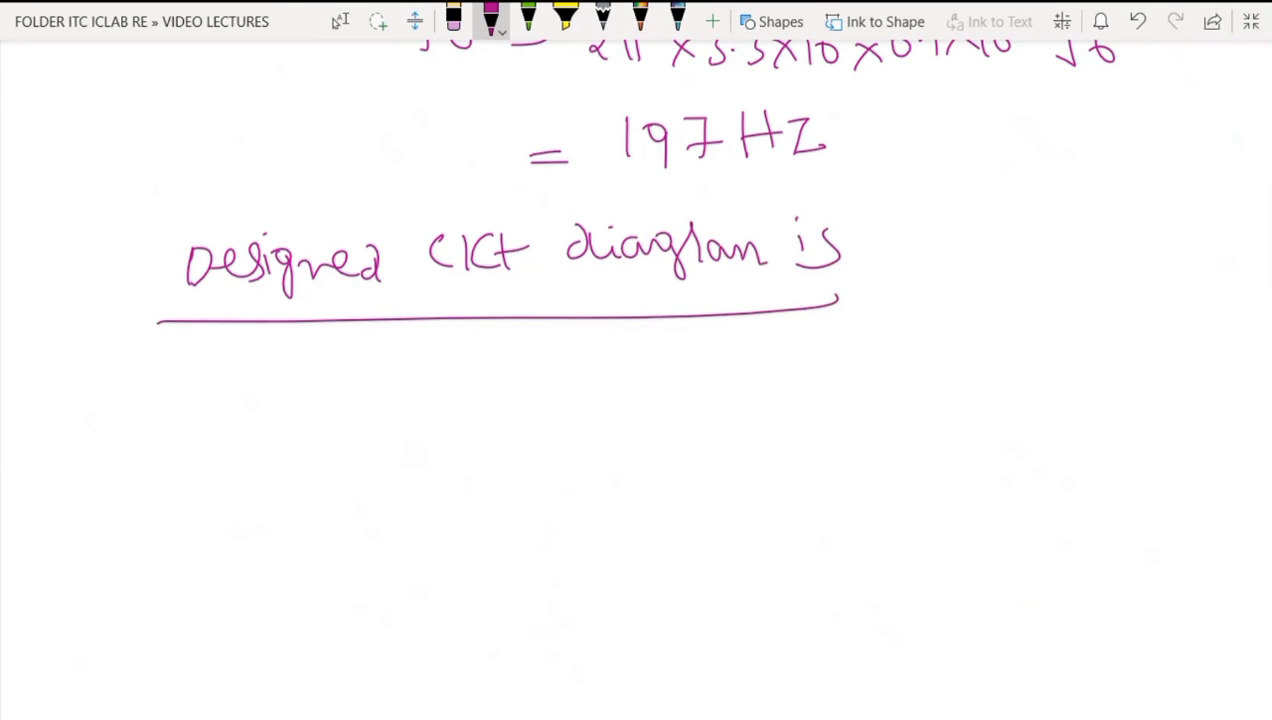
Step: Draw the op-amp triangle below the heading, labelled 741 with its − and + input signs
scroll(823, 622, down, 3)
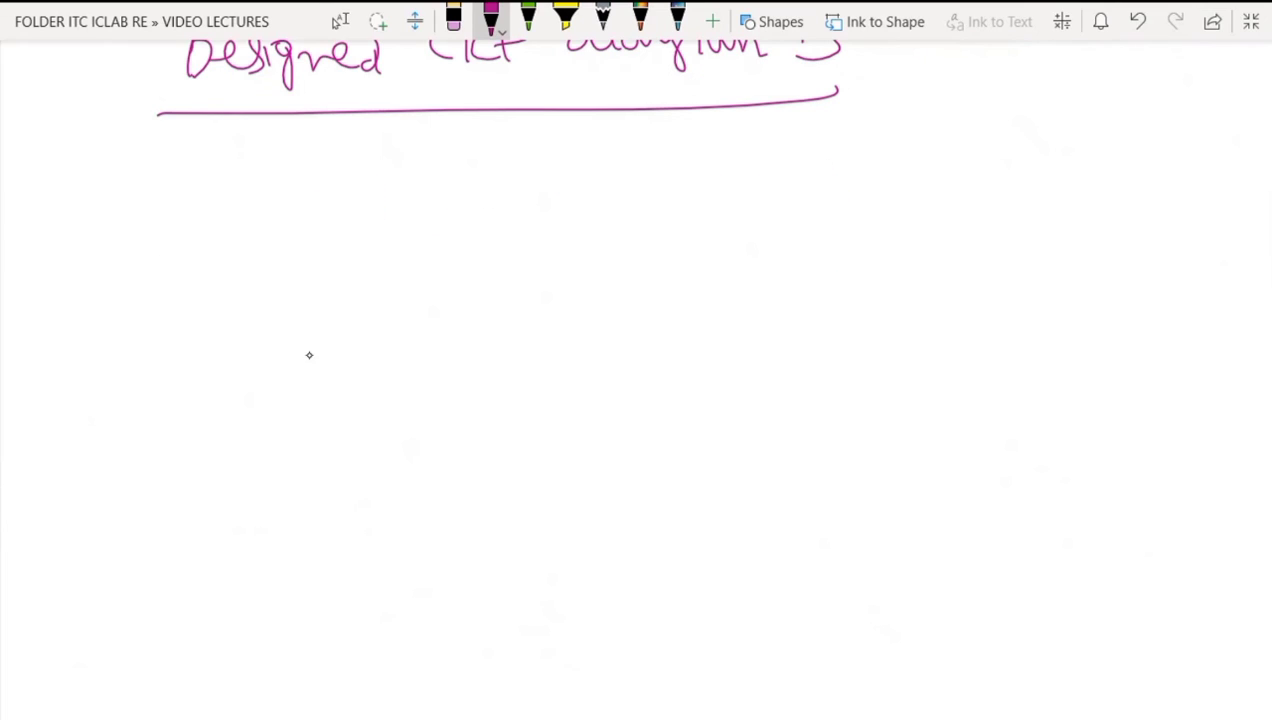
drag(474, 306, 480, 409)
drag(475, 302, 650, 369)
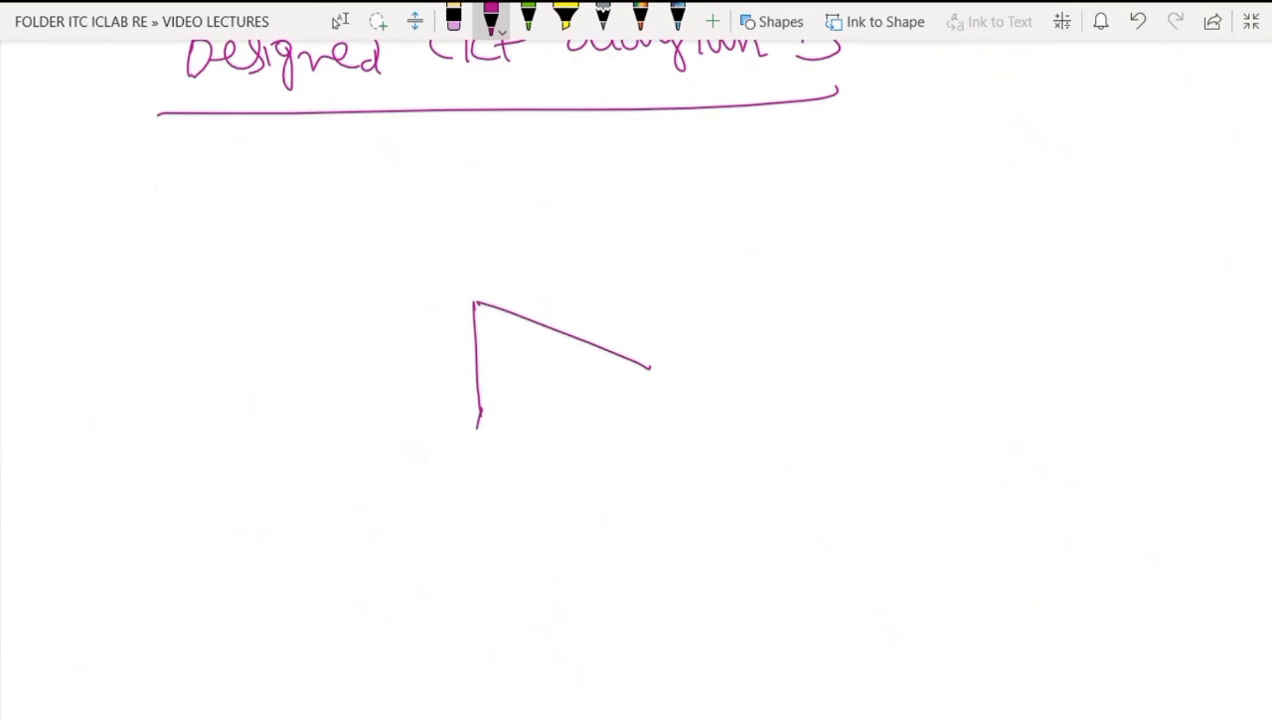
drag(478, 430, 650, 369)
mouse_move(518, 350)
mouse_down()
mouse_move(535, 350)
mouse_move(524, 382)
mouse_up()
drag(548, 352, 561, 380)
drag(578, 354, 579, 378)
drag(481, 328, 508, 328)
mouse_move(490, 390)
mouse_down()
mouse_move(510, 389)
mouse_move(499, 418)
mouse_up()
Step: Draw the op-amp's inverting and non-inverting input lines and number them 2 and 3
drag(347, 336, 477, 333)
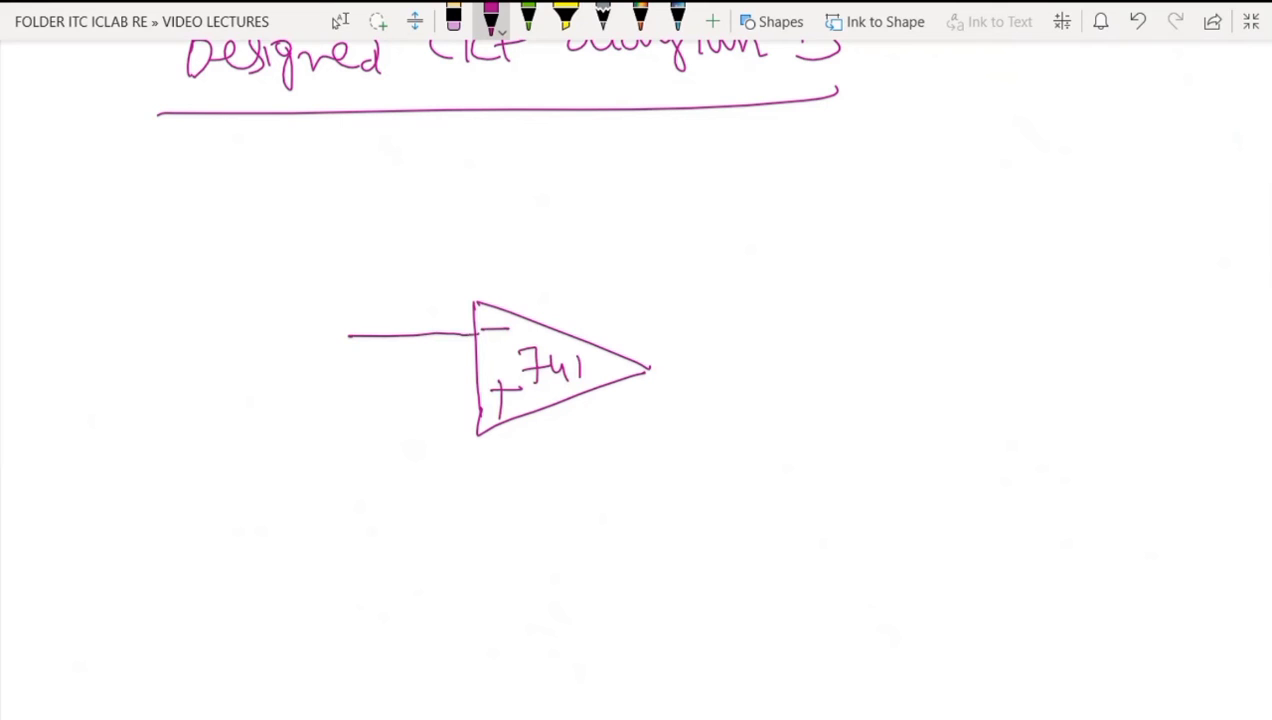
drag(396, 297, 436, 317)
drag(370, 406, 478, 408)
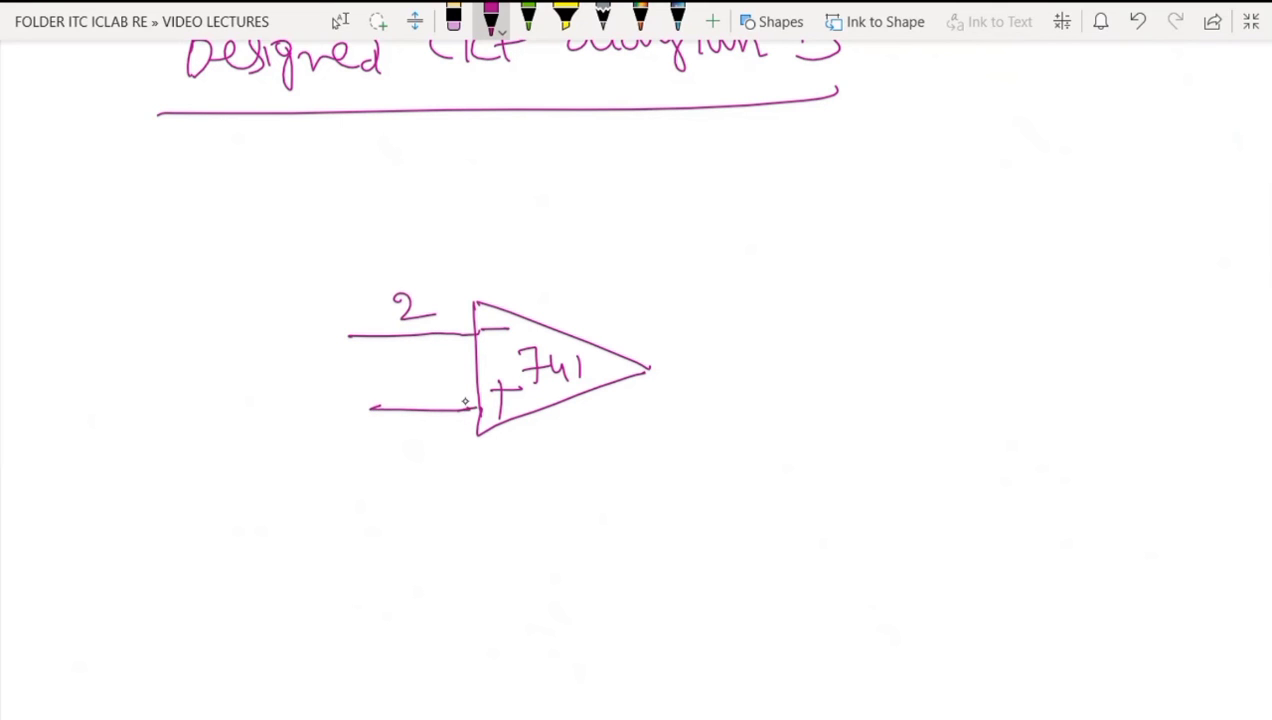
drag(401, 368, 406, 390)
Step: Draw the op-amp's output line numbered 6 and its two supply terminals numbered 4 and 7
drag(648, 367, 782, 366)
drag(713, 385, 720, 418)
drag(694, 410, 708, 410)
mouse_move(567, 335)
mouse_down()
mouse_move(566, 282)
mouse_move(617, 302)
mouse_move(603, 336)
mouse_up()
drag(579, 398, 572, 458)
mouse_move(560, 480)
mouse_down()
mouse_move(580, 476)
mouse_move(580, 510)
mouse_up()
drag(588, 480, 606, 476)
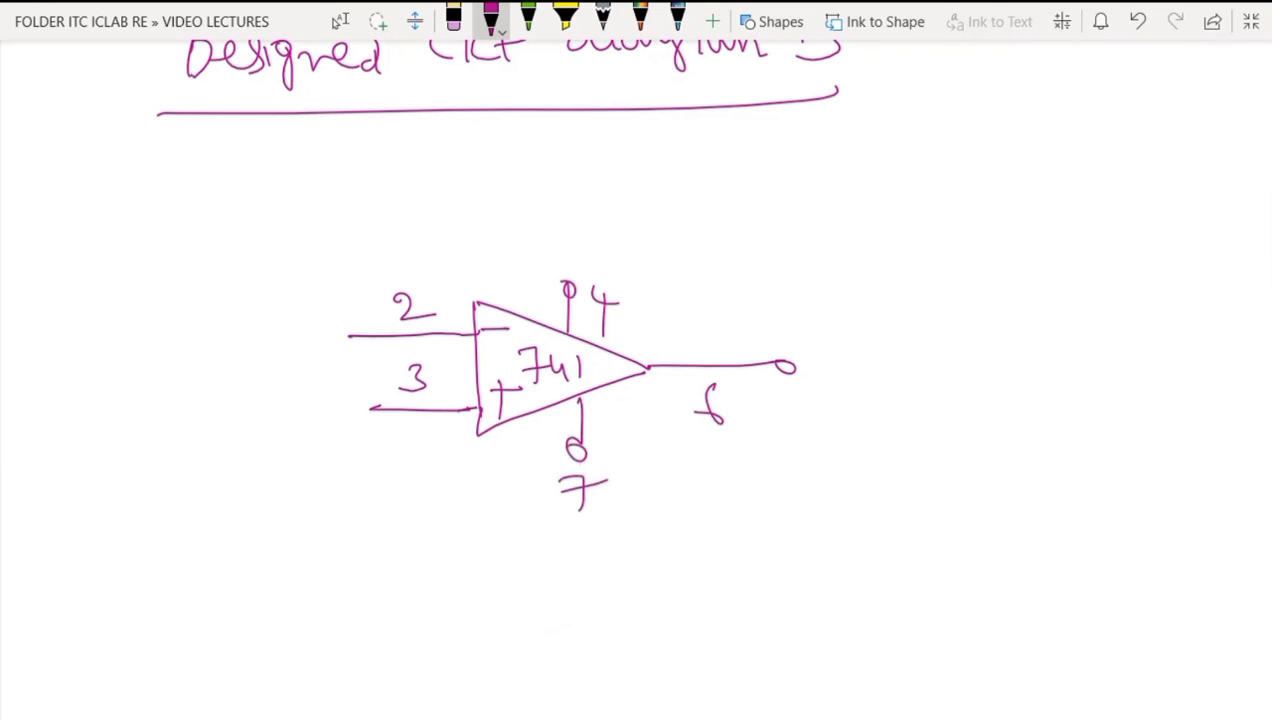
Step: Label supply pin 4 with (VEE = -15V) and supply pin 7 with (VCC = 15V)
drag(642, 262, 636, 318)
mouse_move(634, 283)
mouse_down()
mouse_move(650, 316)
mouse_move(662, 281)
mouse_up()
mouse_move(676, 285)
mouse_down()
mouse_move(676, 314)
mouse_move(690, 283)
mouse_up()
drag(676, 313, 701, 314)
mouse_move(702, 282)
mouse_down()
mouse_move(718, 282)
mouse_move(722, 313)
mouse_up()
mouse_move(726, 293)
mouse_down()
mouse_move(758, 303)
mouse_move(768, 290)
mouse_up()
mouse_move(778, 280)
mouse_down()
mouse_move(774, 302)
mouse_move(790, 302)
mouse_move(806, 278)
mouse_up()
drag(808, 283, 822, 281)
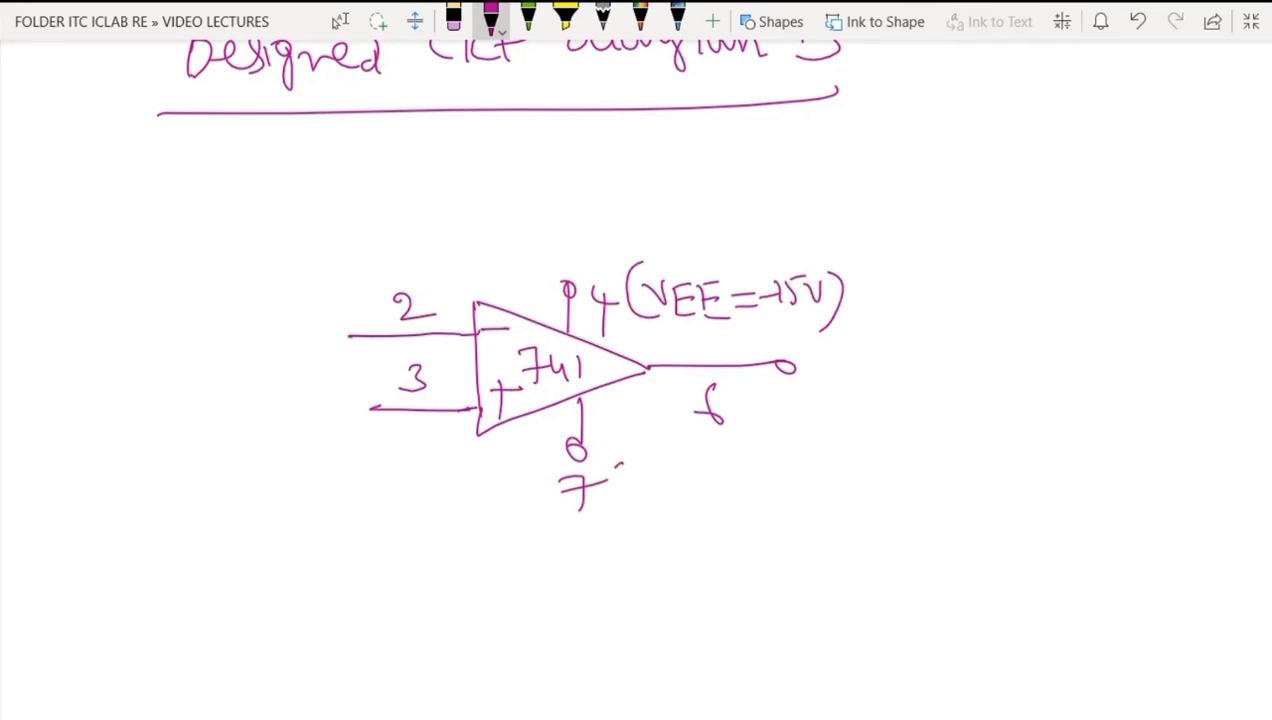
mouse_move(619, 464)
mouse_down()
mouse_move(664, 488)
mouse_move(730, 488)
mouse_move(716, 490)
mouse_move(768, 462)
mouse_move(805, 490)
mouse_up()
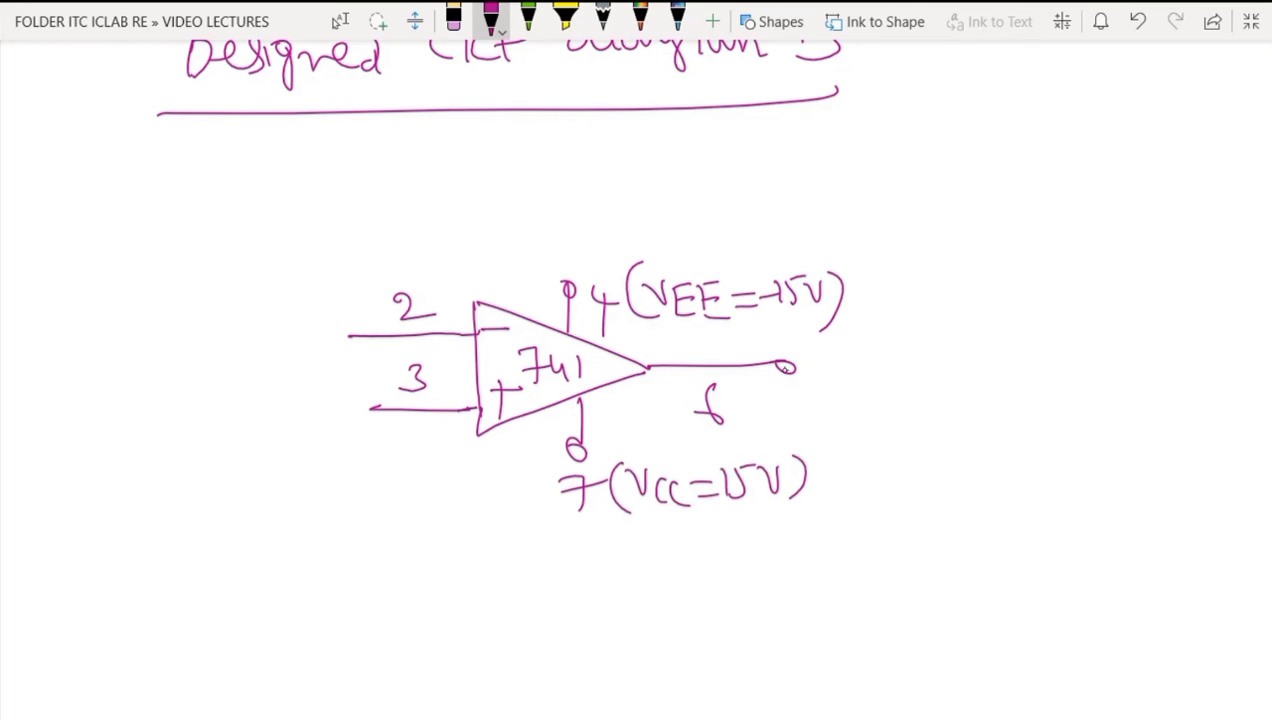
Step: Erase the op-amp's output line with its end terminal and switch back to the magenta pen
click(453, 20)
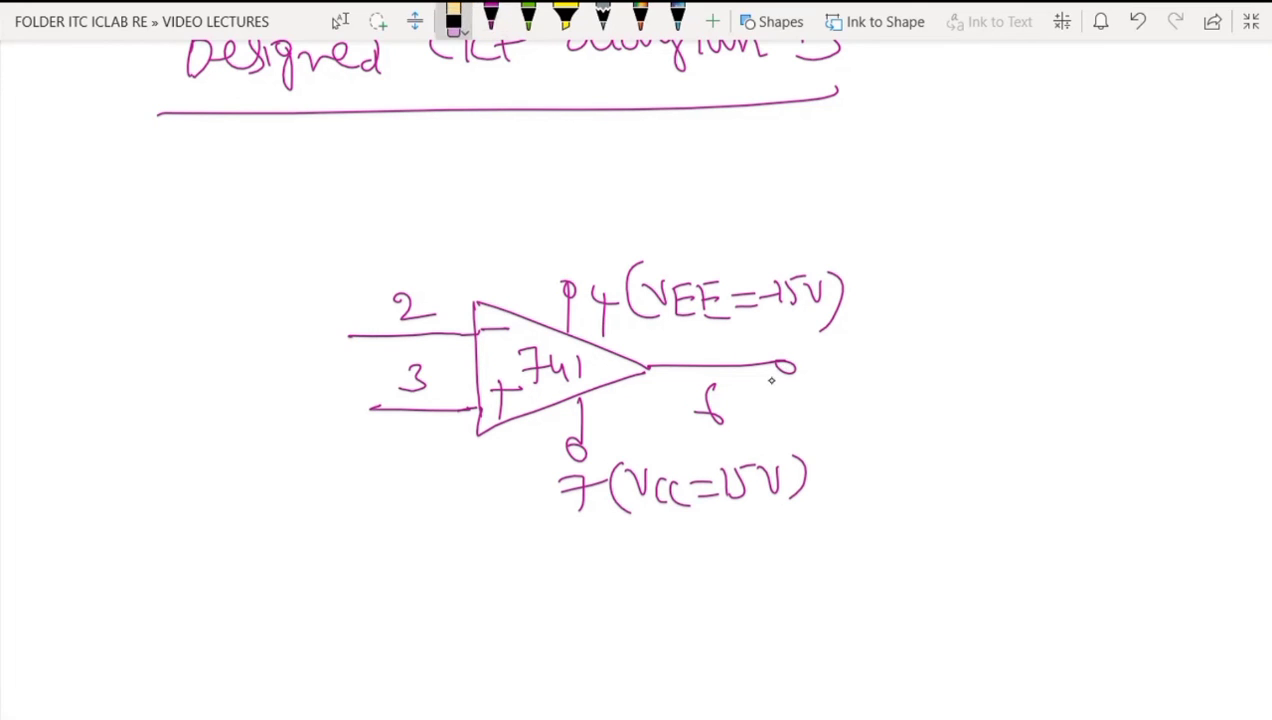
drag(783, 366, 773, 367)
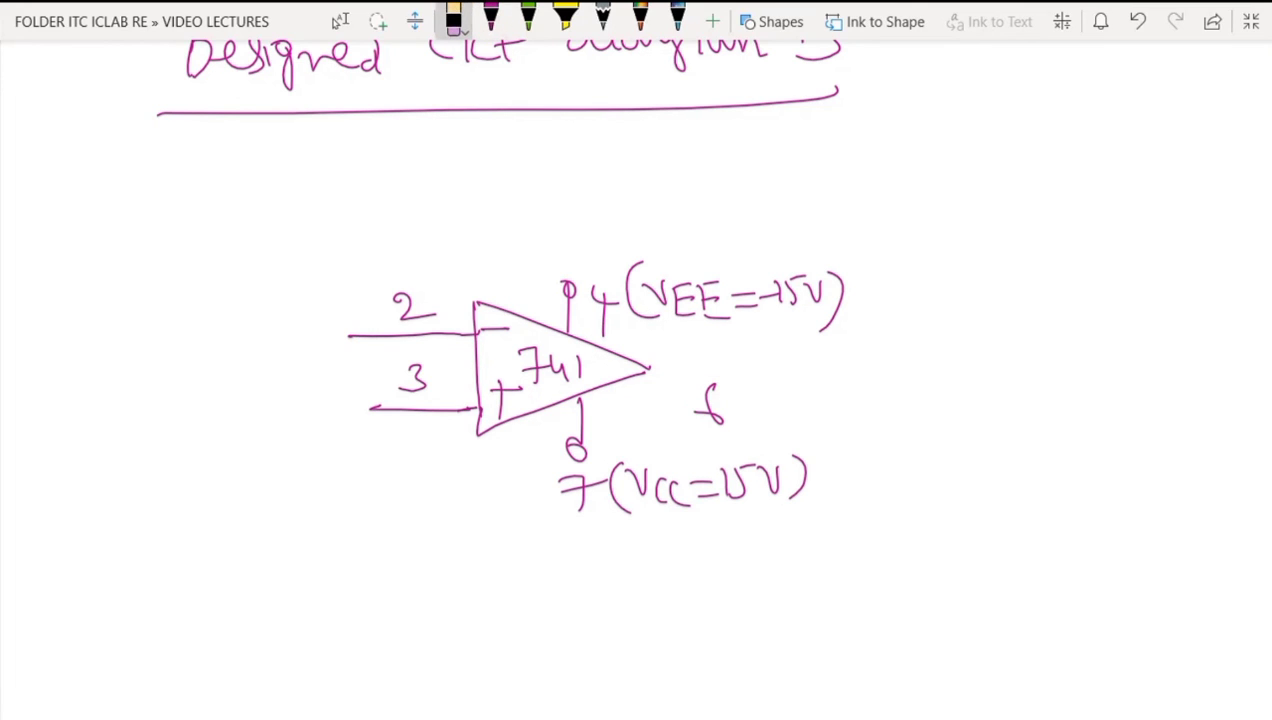
click(491, 18)
click(495, 22)
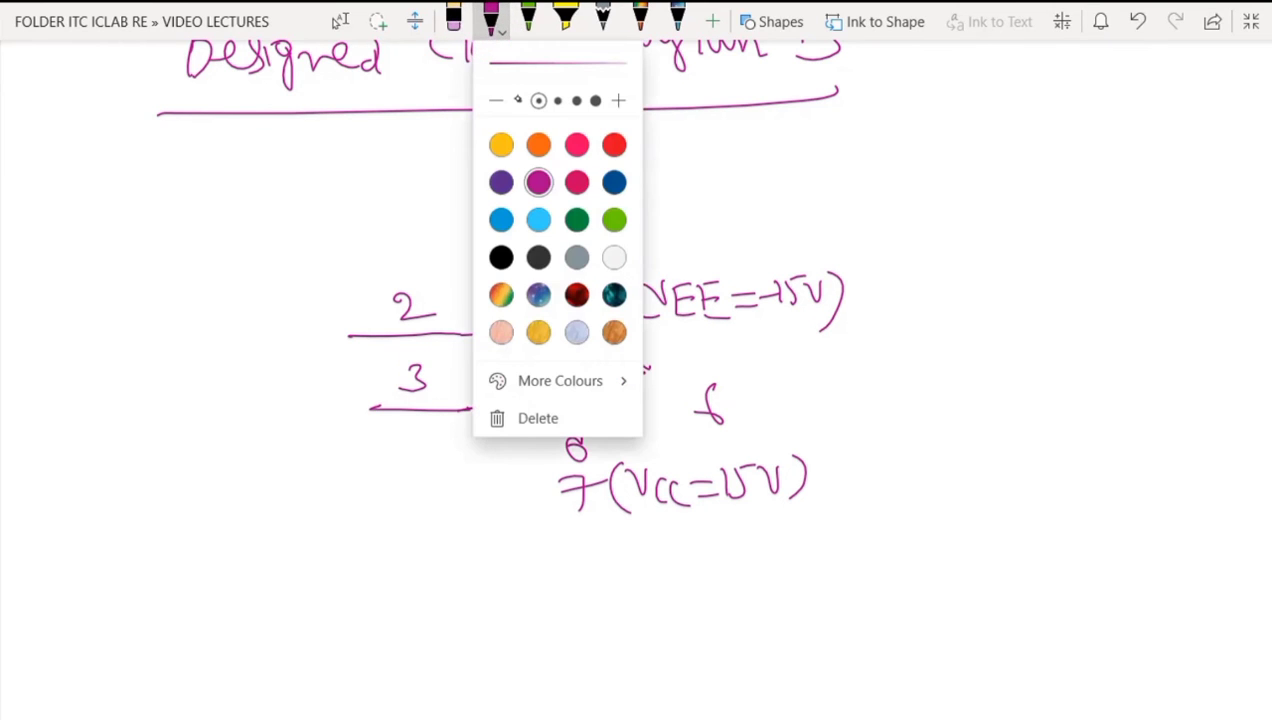
click(651, 369)
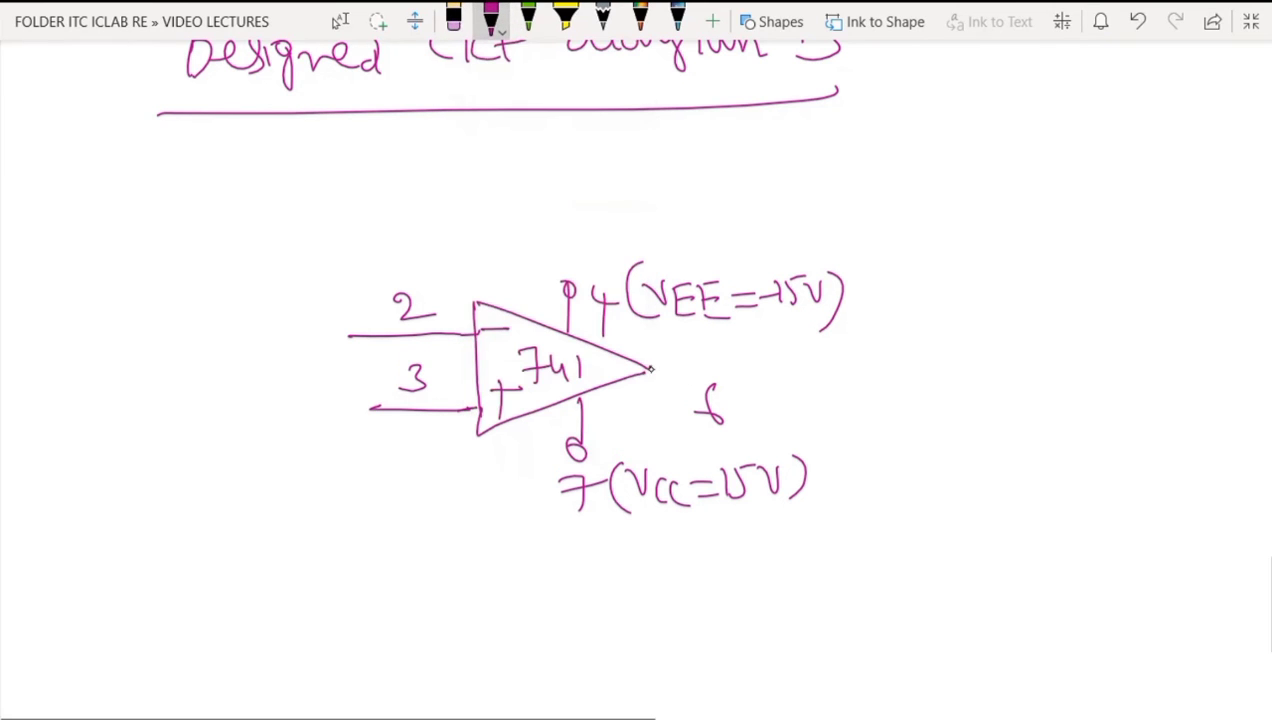
Step: Draw the op-amp's output line and a feedback loop with a variable resistor between input 2 and the output
drag(650, 369, 891, 368)
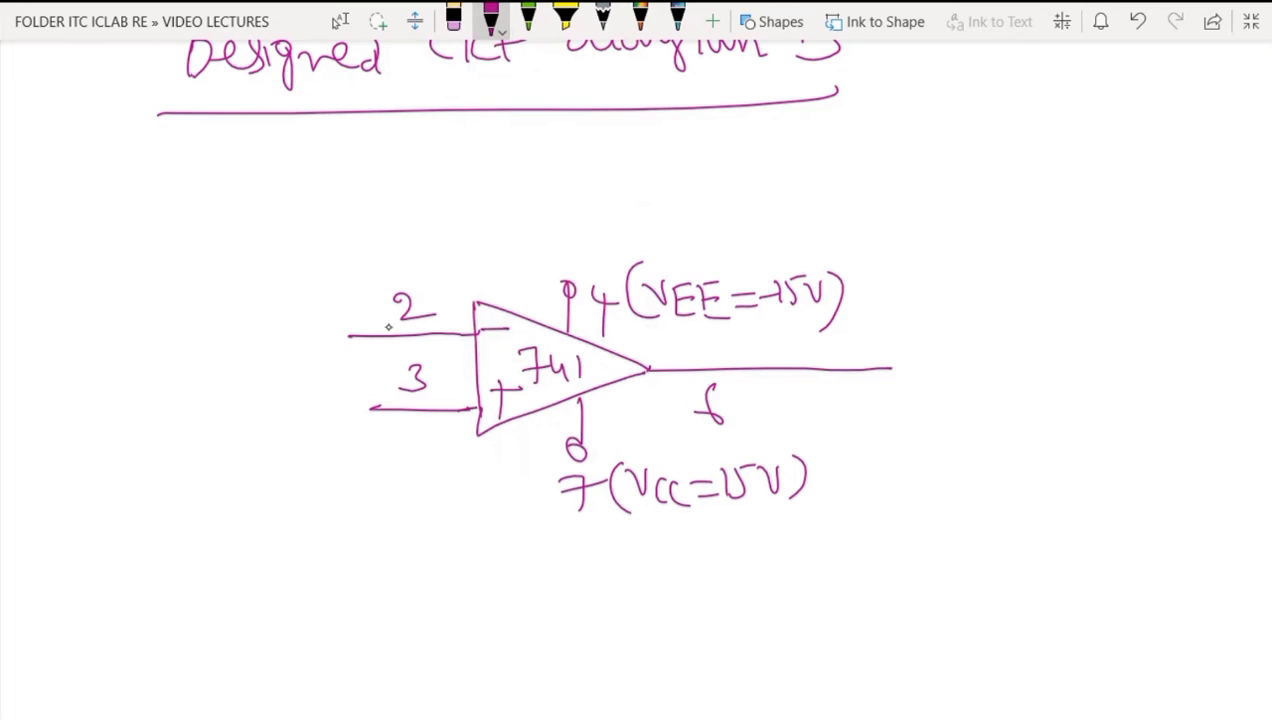
mouse_move(390, 336)
mouse_down()
mouse_move(390, 238)
mouse_move(497, 216)
mouse_move(814, 229)
mouse_move(858, 376)
mouse_up()
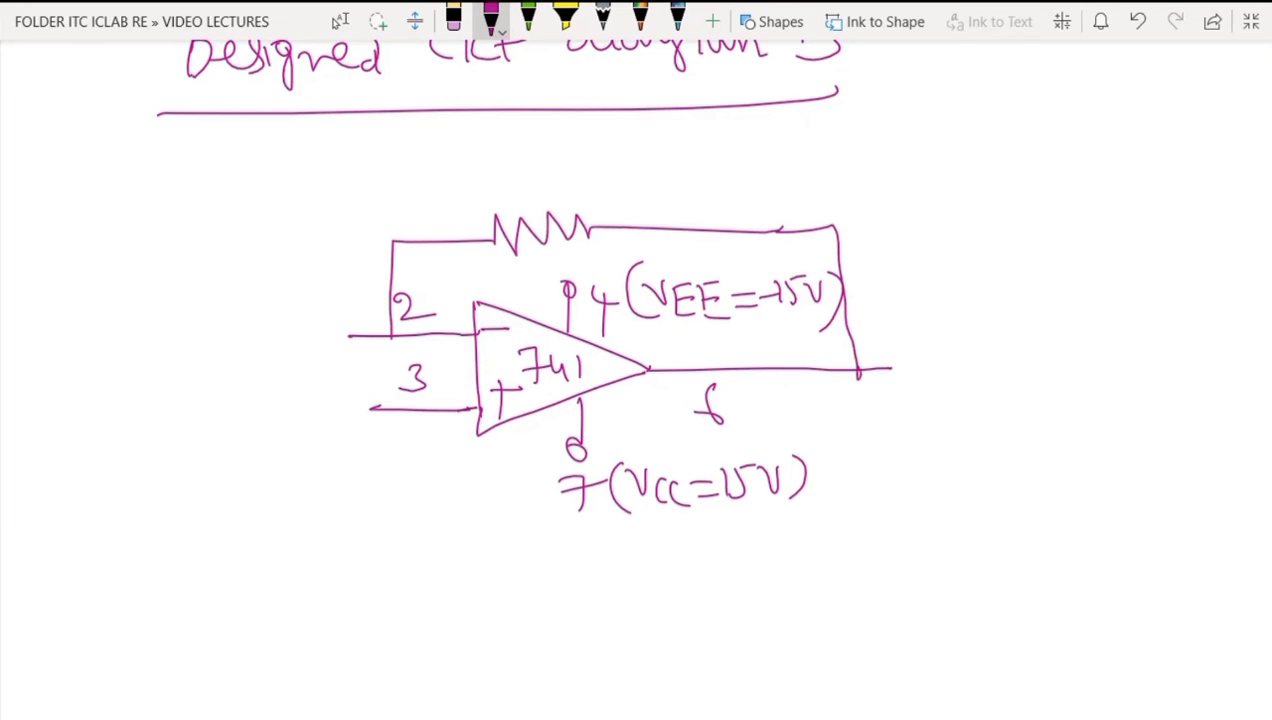
drag(510, 264, 570, 170)
drag(544, 176, 558, 206)
Step: Label the variable feedback resistor Rf = 1.2MΩ
drag(598, 148, 622, 208)
drag(606, 182, 646, 178)
mouse_move(658, 180)
mouse_down()
mouse_move(680, 178)
mouse_move(700, 200)
mouse_up()
click(713, 183)
drag(724, 164, 750, 192)
mouse_move(752, 192)
mouse_down()
mouse_move(754, 158)
mouse_move(784, 198)
mouse_move(826, 170)
mouse_up()
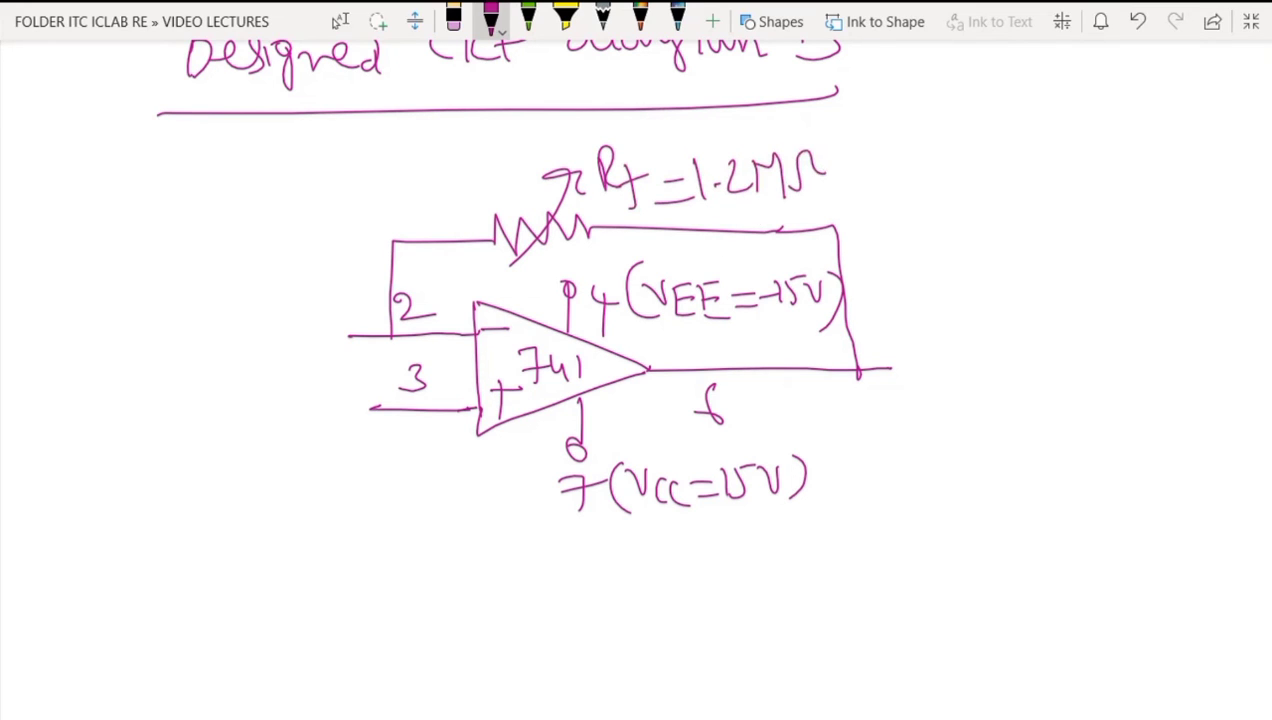
Step: Check the designed Ri value in the calculations and draw a series resistor at input 2 labelled Ri = 33kΩ
scroll(837, 609, up, 10)
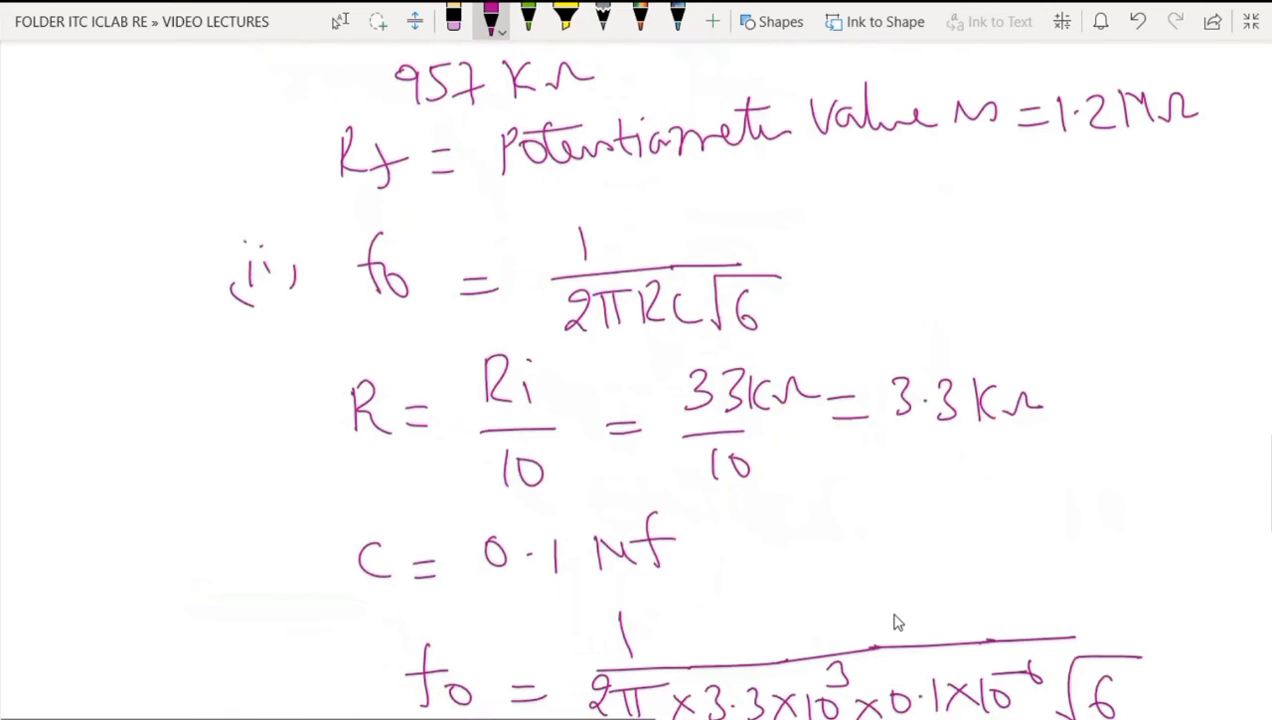
scroll(930, 601, up, 5)
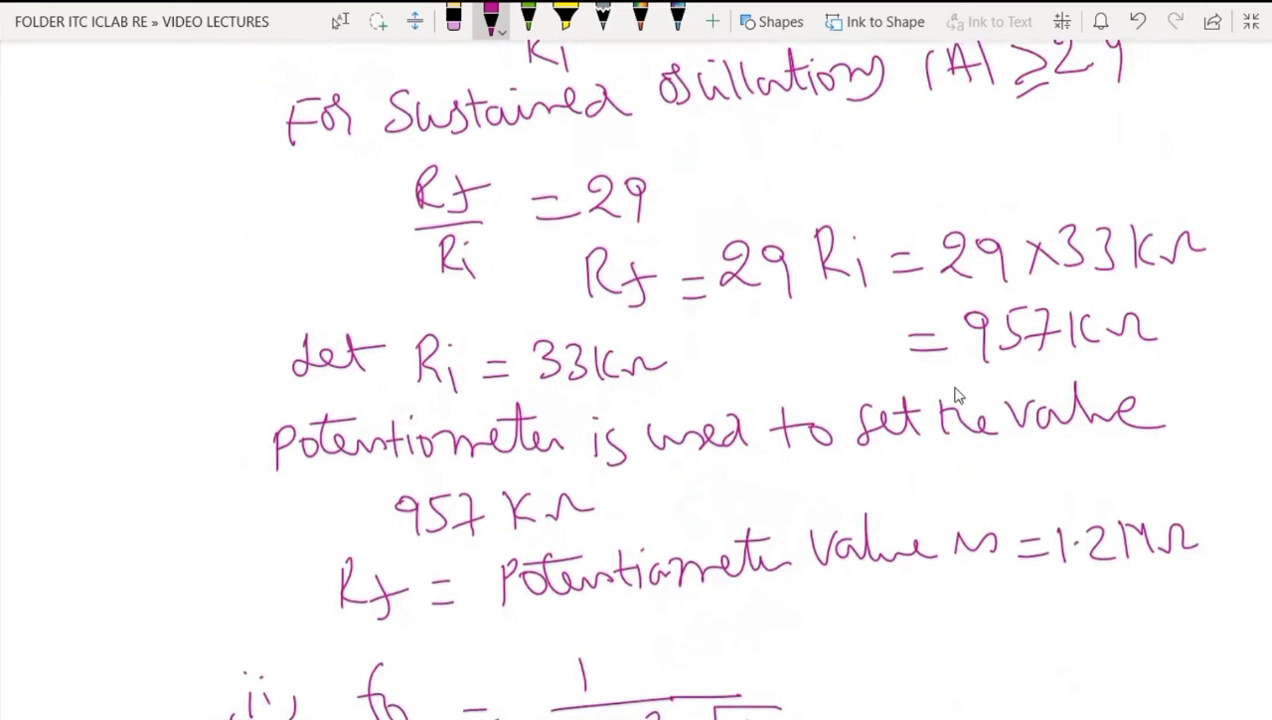
drag(1165, 313, 1218, 300)
scroll(951, 397, down, 20)
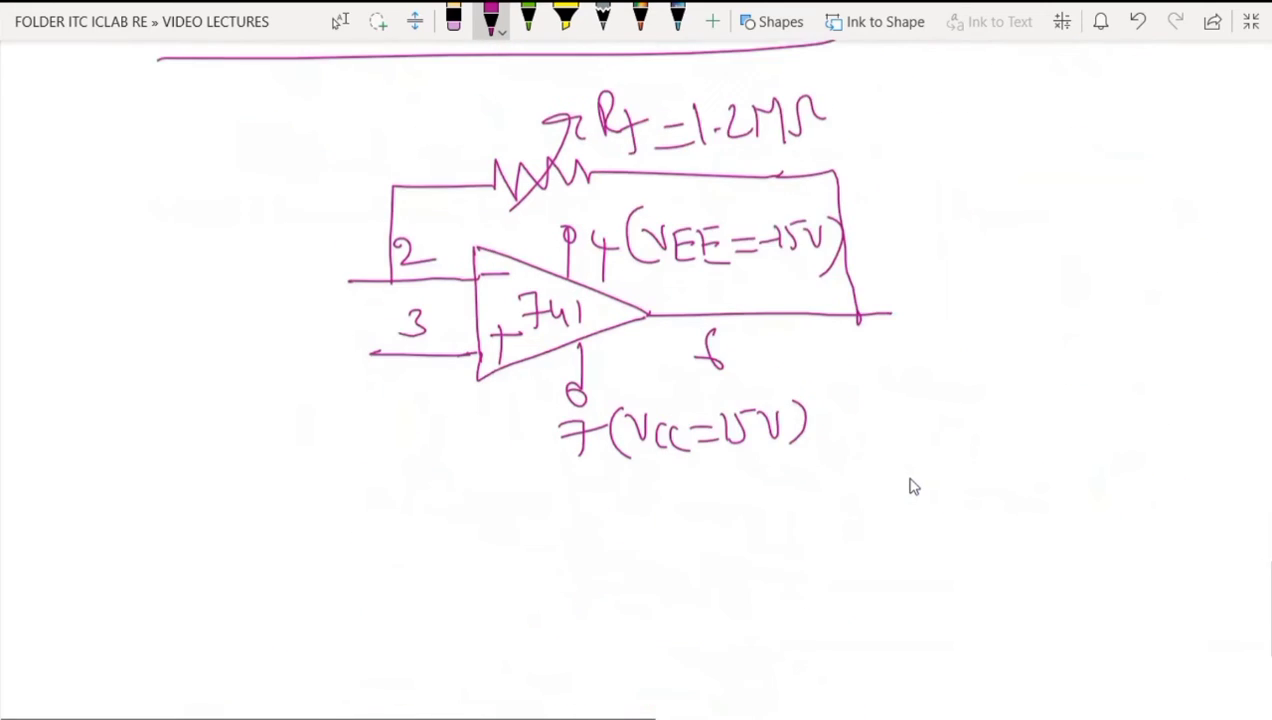
scroll(906, 481, up, 4)
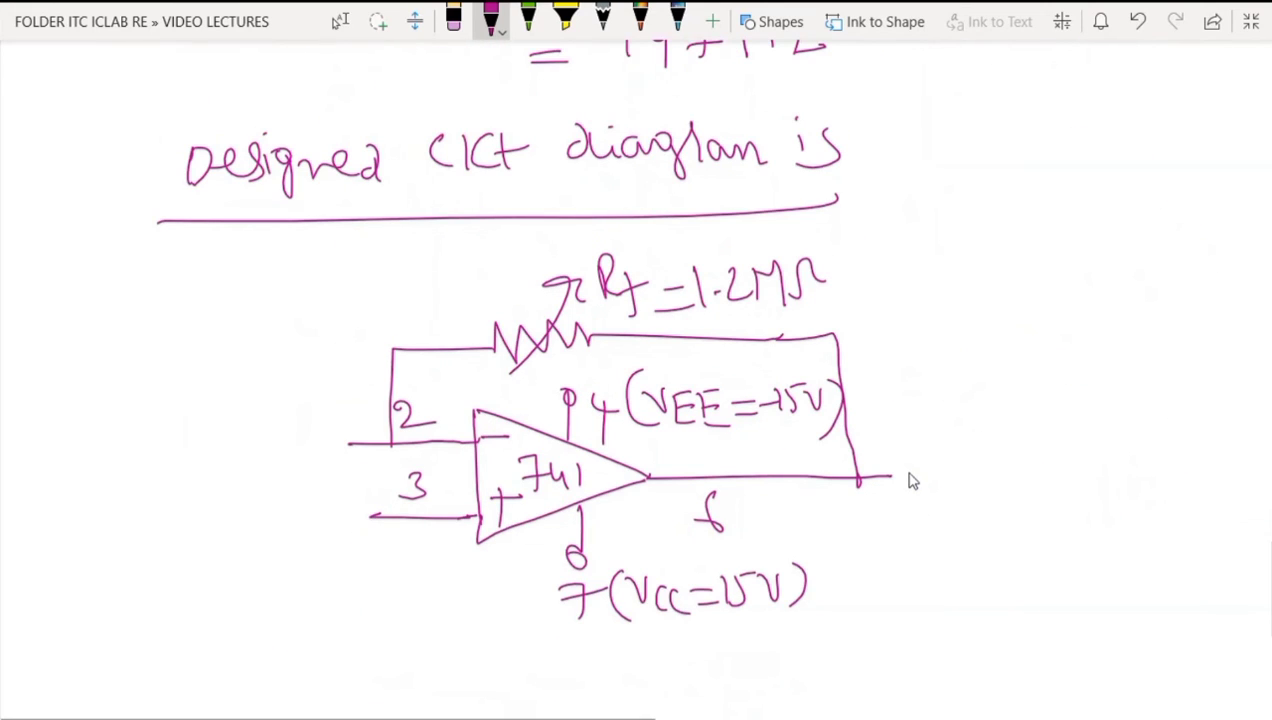
mouse_move(192, 441)
mouse_down()
mouse_move(237, 427)
mouse_move(255, 451)
mouse_move(357, 448)
mouse_up()
mouse_move(238, 366)
mouse_down()
mouse_move(238, 398)
mouse_move(267, 407)
mouse_move(297, 391)
mouse_up()
click(260, 380)
mouse_move(279, 404)
mouse_down()
mouse_move(306, 406)
mouse_move(344, 374)
mouse_move(368, 398)
mouse_move(389, 376)
mouse_up()
Step: Connect the op-amp's non-inverting input 3 to a ground symbol
scroll(636, 400, down, 4)
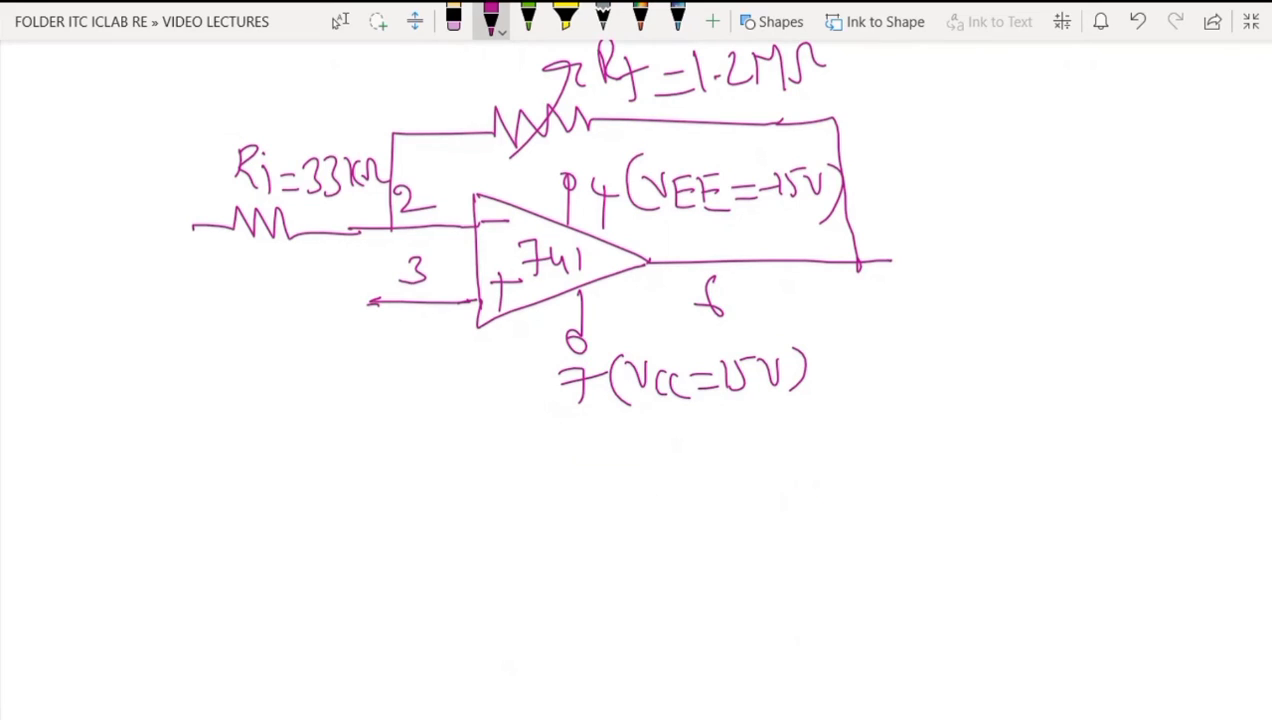
mouse_move(369, 308)
mouse_down()
mouse_move(377, 360)
mouse_move(392, 365)
mouse_up()
drag(366, 373, 396, 373)
drag(368, 382, 402, 382)
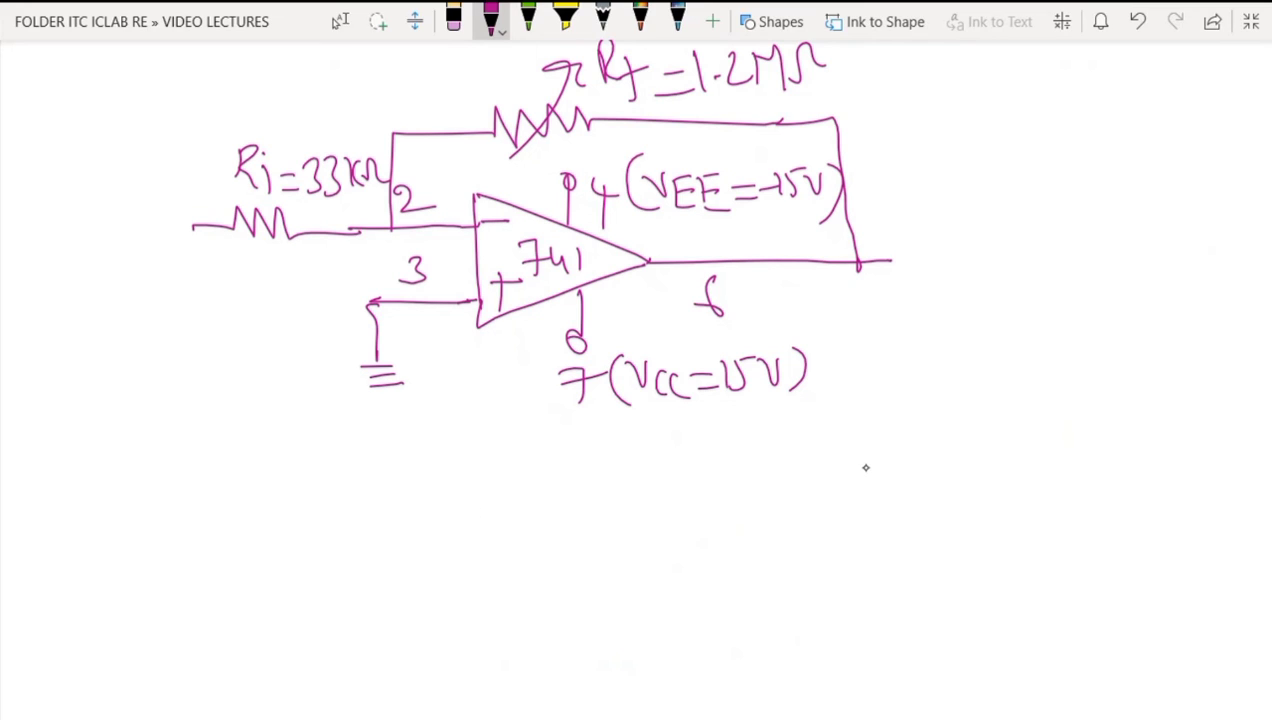
Step: Draw a series capacitor at the end of the output line marked Vo, and write 180° below the op-amp
mouse_move(889, 238)
mouse_down()
mouse_move(887, 276)
mouse_move(926, 275)
mouse_up()
drag(795, 279, 830, 289)
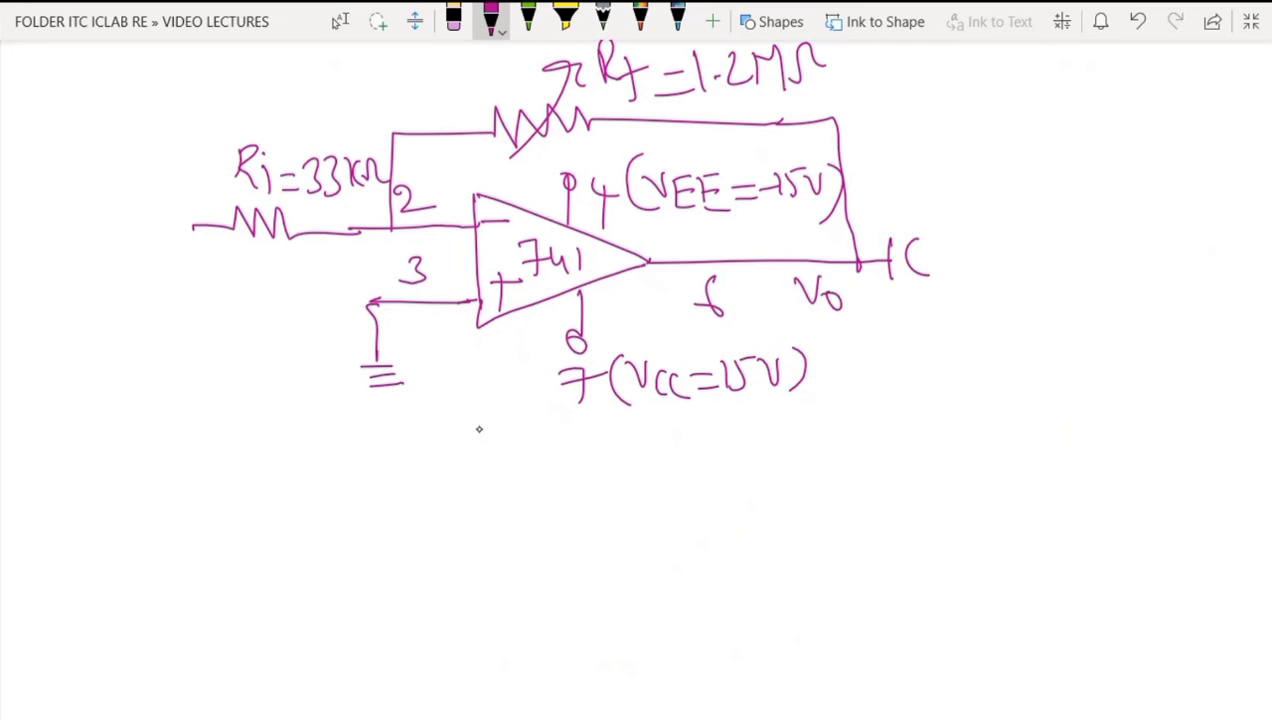
mouse_move(455, 408)
mouse_down()
mouse_move(455, 436)
mouse_move(476, 412)
mouse_up()
mouse_move(502, 416)
mouse_down()
mouse_move(497, 436)
mouse_move(506, 414)
mouse_up()
drag(512, 404, 511, 406)
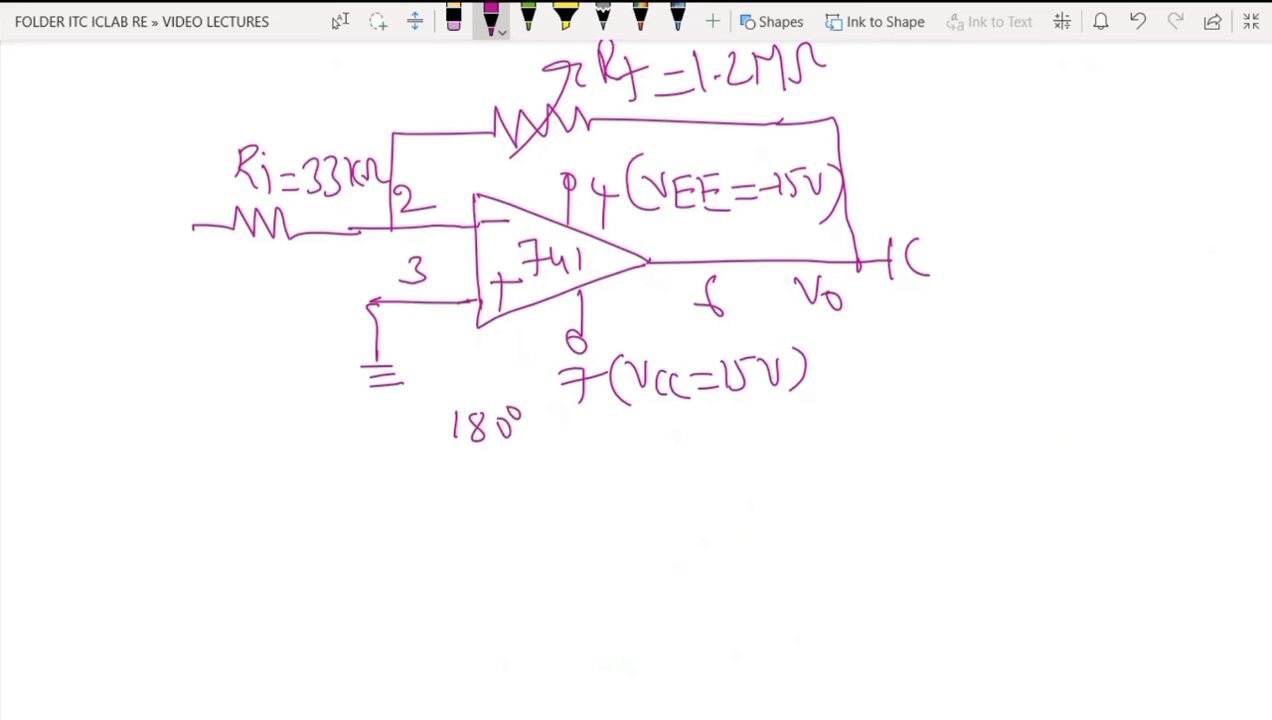
Step: Label the output capacitor C and draw the first shunt resistor after it, labelled R
drag(910, 293, 913, 312)
mouse_move(928, 244)
mouse_down()
mouse_move(979, 252)
mouse_move(960, 326)
mouse_move(973, 412)
mouse_up()
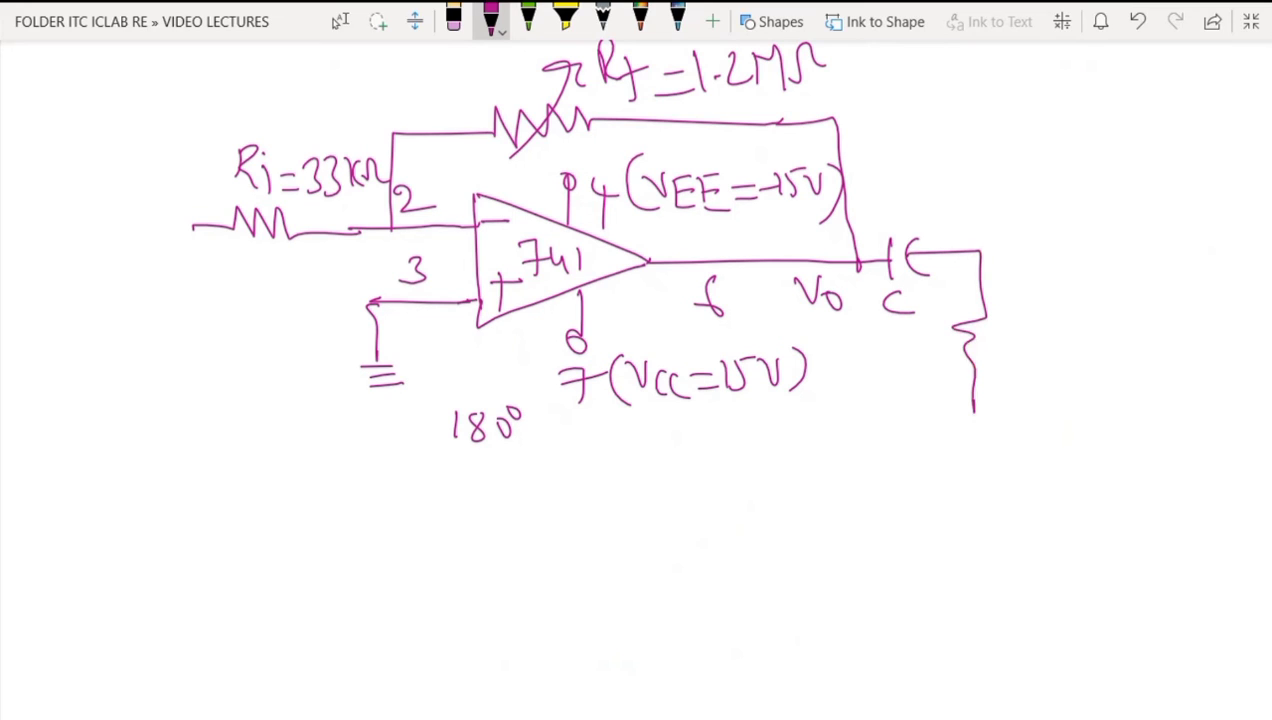
mouse_move(916, 342)
mouse_down()
mouse_move(929, 337)
mouse_move(931, 364)
mouse_up()
Step: Draw the second RC section with series capacitor C and shunt resistor R
mouse_move(980, 247)
mouse_down()
mouse_move(1014, 244)
mouse_move(1016, 264)
mouse_move(1042, 270)
mouse_move(1044, 311)
mouse_up()
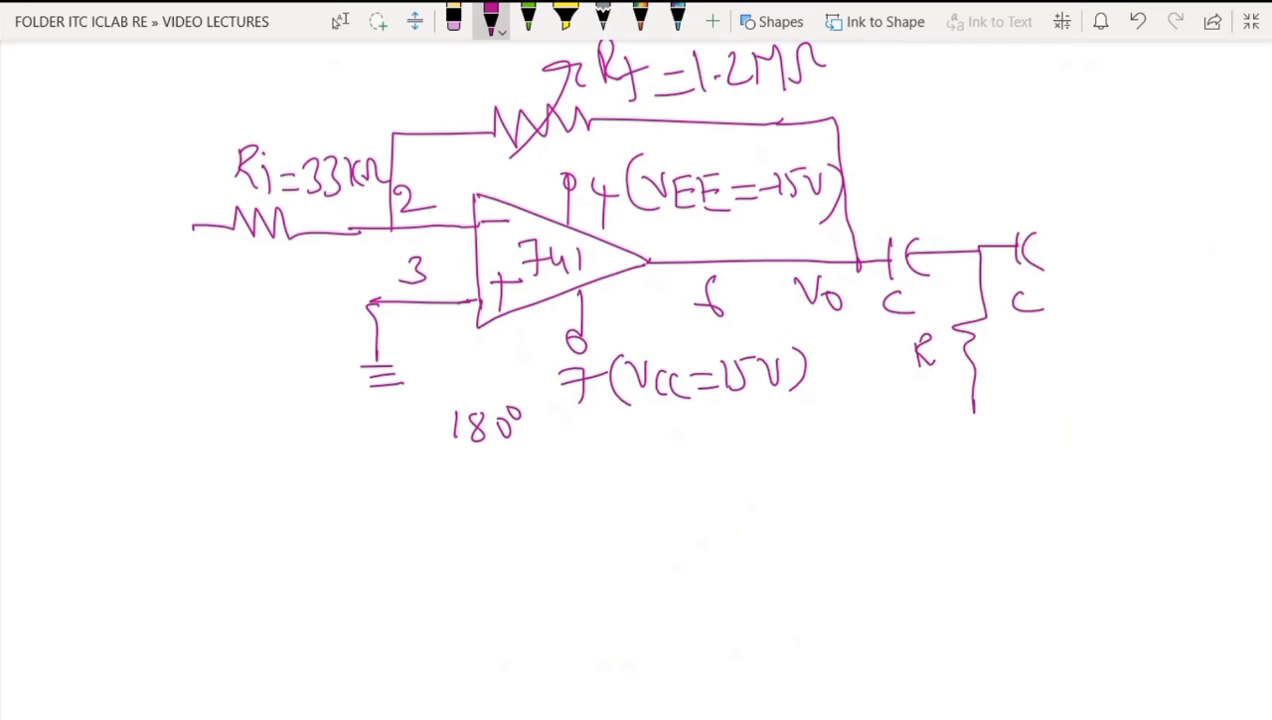
drag(1042, 244, 1088, 416)
drag(1022, 330, 1024, 366)
drag(1026, 330, 1056, 364)
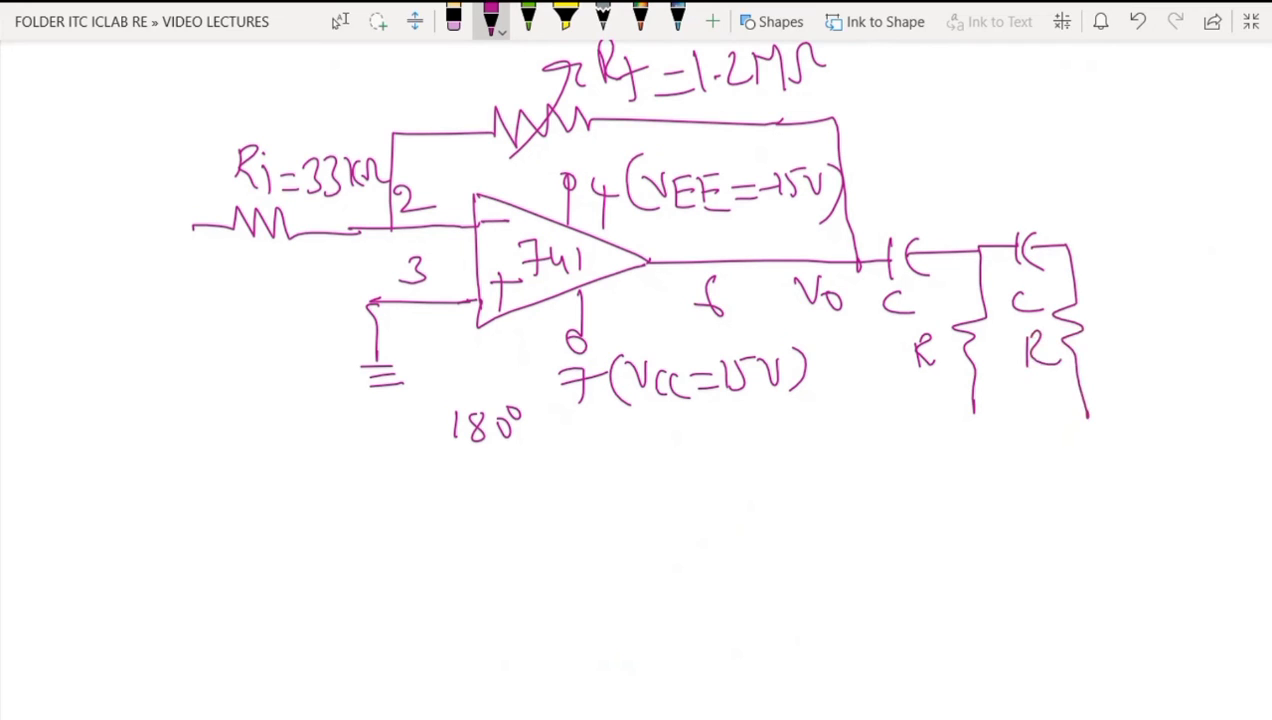
Step: Draw the third RC section with series capacitor C and shunt resistor R
mouse_move(1068, 244)
mouse_down()
mouse_move(1106, 243)
mouse_move(1132, 264)
mouse_move(1112, 310)
mouse_up()
mouse_move(1137, 242)
mouse_down()
mouse_move(1176, 318)
mouse_move(1184, 402)
mouse_up()
mouse_move(1108, 328)
mouse_down()
mouse_move(1112, 364)
mouse_move(1156, 364)
mouse_up()
Step: Join the lower ends of the three shunt resistors with a common line and add a ground symbol
mouse_move(980, 410)
mouse_down()
mouse_move(1144, 424)
mouse_move(1176, 404)
mouse_move(1174, 390)
mouse_up()
drag(1064, 424, 1068, 452)
drag(1046, 454, 1080, 454)
mouse_move(1052, 462)
mouse_down()
mouse_move(1078, 462)
mouse_move(1066, 462)
mouse_up()
drag(1062, 467, 1094, 467)
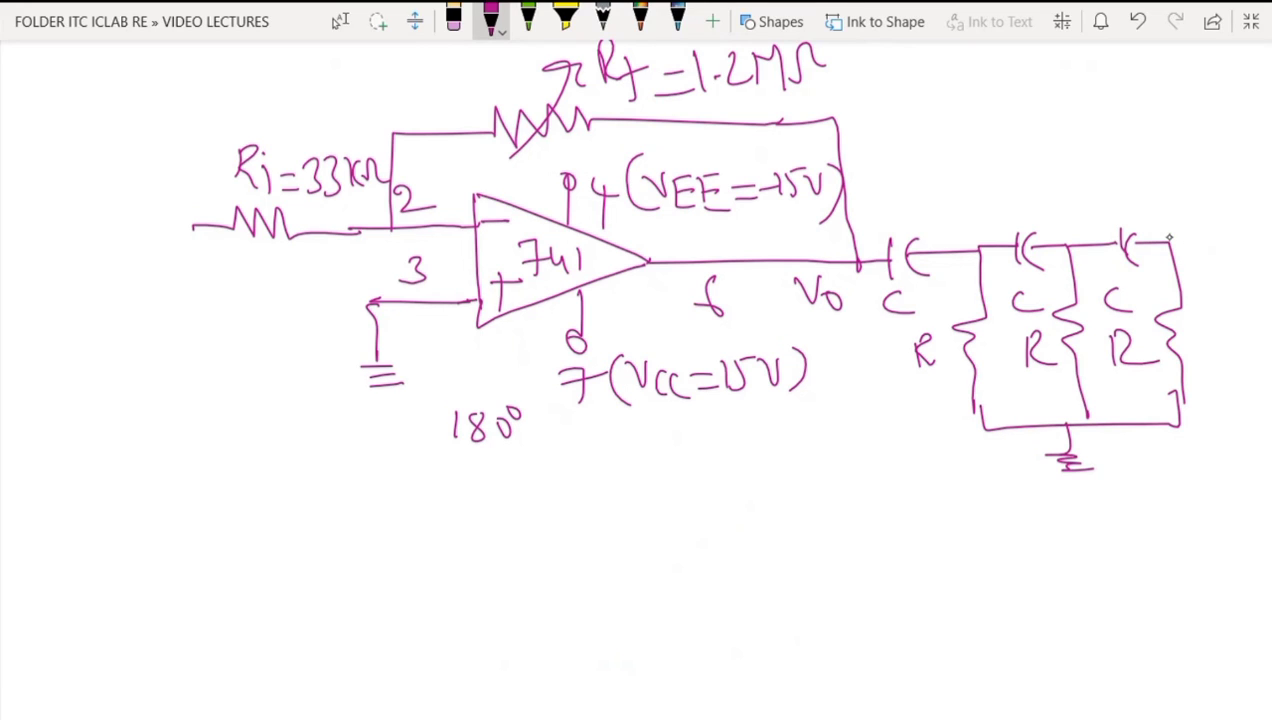
Step: Extend the RC network's output as Vf and wire it around to the input of Ri, labelled Vi
drag(1170, 243, 1234, 242)
mouse_move(1171, 206)
mouse_down()
mouse_move(1186, 205)
mouse_move(1190, 238)
mouse_up()
drag(1184, 225, 1214, 219)
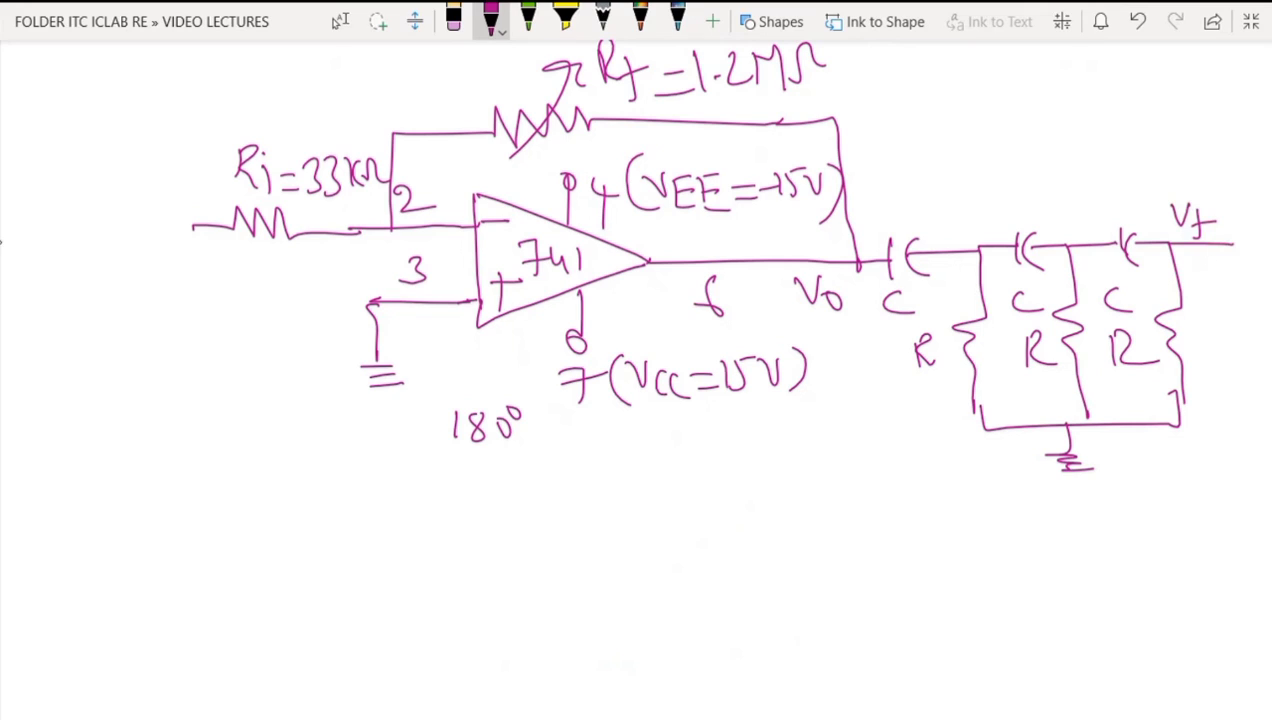
mouse_move(78, 186)
mouse_down()
mouse_move(110, 186)
mouse_move(137, 222)
mouse_up()
mouse_move(1224, 246)
mouse_down()
mouse_move(1222, 450)
mouse_move(820, 537)
mouse_move(160, 548)
mouse_move(136, 340)
mouse_move(158, 231)
mouse_move(193, 228)
mouse_up()
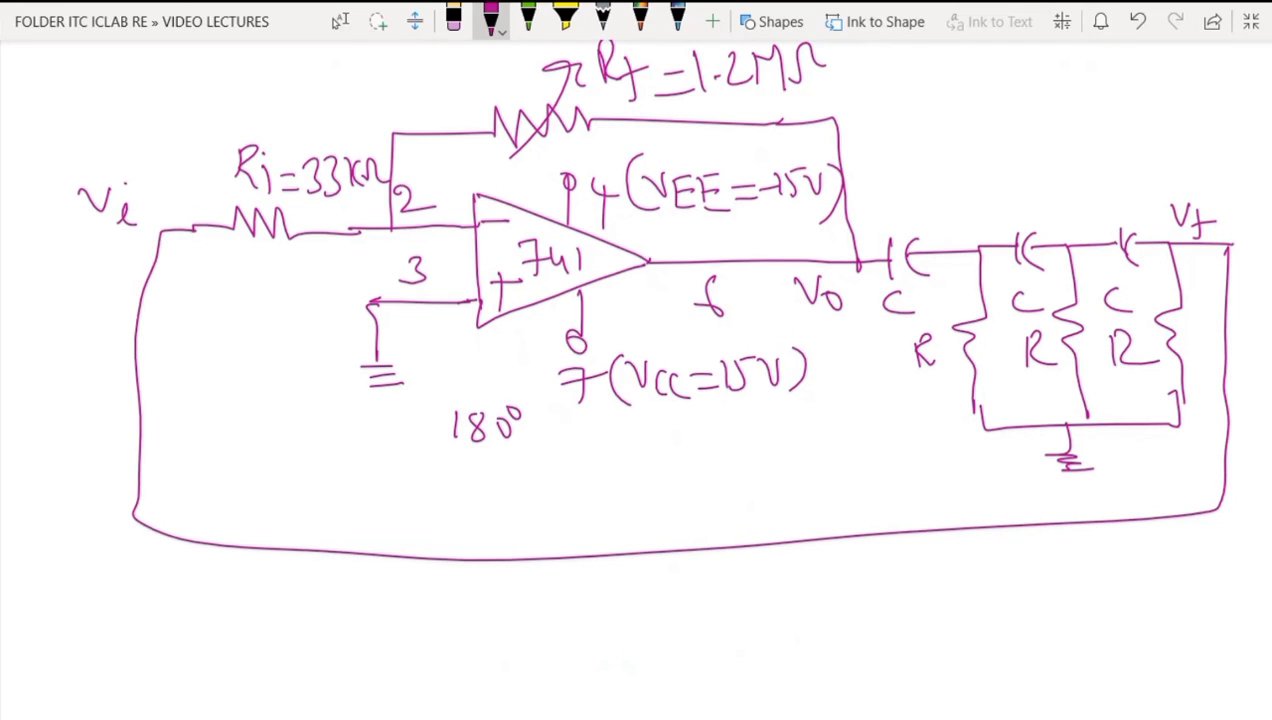
Step: Write the value 0.1µF above each of the three capacitors in the RC network
mouse_move(888, 184)
mouse_down()
mouse_move(878, 198)
mouse_move(888, 186)
mouse_up()
click(900, 196)
drag(907, 180, 908, 206)
mouse_move(916, 204)
mouse_down()
mouse_move(928, 182)
mouse_move(952, 202)
mouse_up()
drag(968, 170, 956, 200)
drag(948, 186, 1016, 208)
click(1002, 200)
mouse_move(1026, 206)
mouse_down()
mouse_move(1033, 182)
mouse_move(1050, 200)
mouse_up()
drag(1050, 180, 1058, 204)
drag(1050, 186, 1130, 200)
click(1120, 198)
mouse_move(1144, 188)
mouse_down()
mouse_move(1148, 170)
mouse_move(1172, 184)
mouse_up()
drag(1168, 164, 1206, 156)
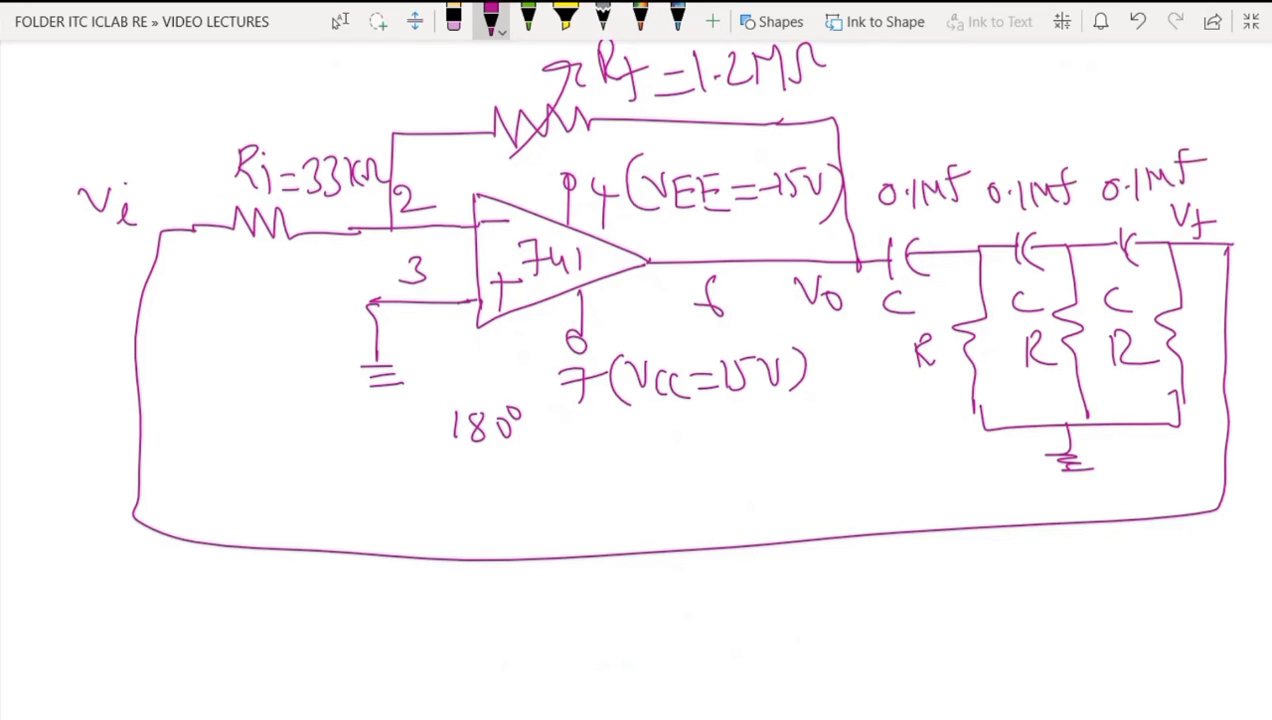
Step: Write the value 3.3K beside each of the three shunt resistors
mouse_move(875, 388)
mouse_down()
mouse_move(886, 400)
mouse_move(876, 412)
mouse_move(903, 412)
mouse_up()
click(897, 405)
mouse_move(925, 385)
mouse_down()
mouse_move(926, 410)
mouse_move(946, 410)
mouse_up()
mouse_move(996, 368)
mouse_down()
mouse_move(994, 397)
mouse_move(1064, 398)
mouse_move(1116, 380)
mouse_move(1108, 396)
mouse_move(1151, 400)
mouse_up()
click(1016, 386)
click(1127, 395)
drag(1168, 376, 1174, 398)
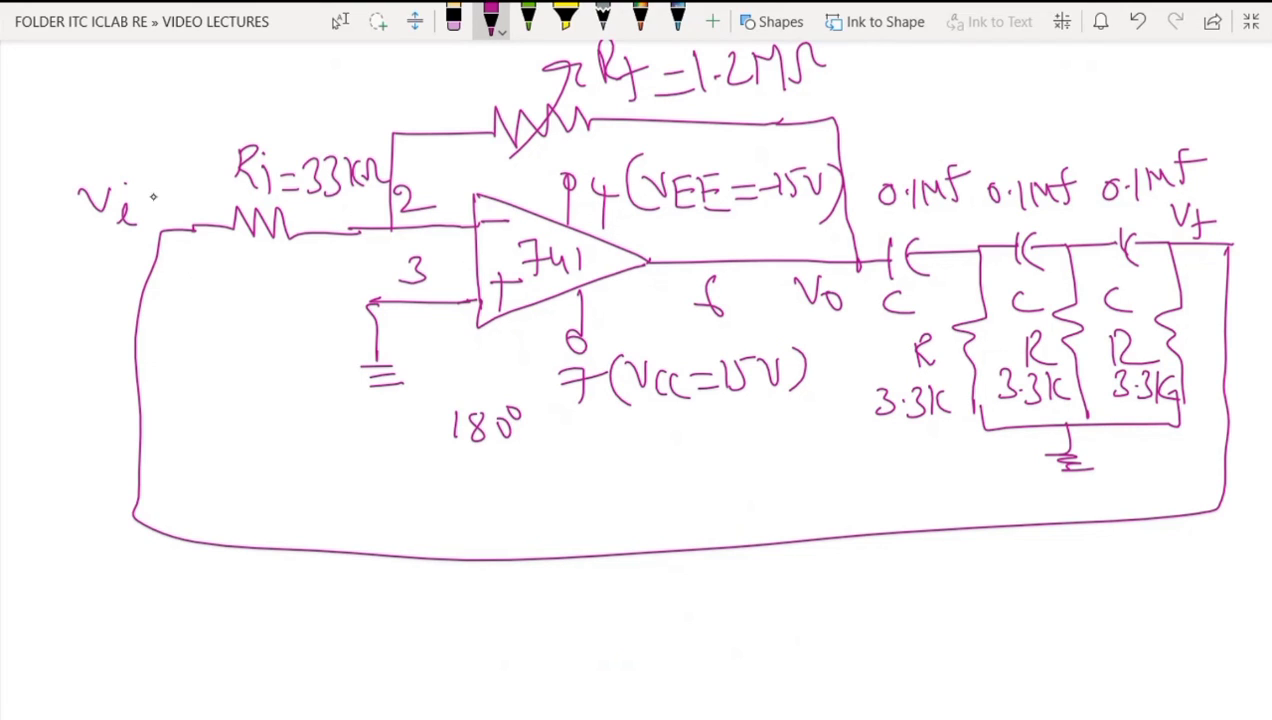
Step: Complete the input label as Vi=Vf and draw outward arrows on both sides of the 180° under the op-amp
drag(138, 198, 169, 208)
mouse_move(163, 185)
mouse_down()
mouse_move(187, 184)
mouse_move(192, 220)
mouse_move(218, 196)
mouse_up()
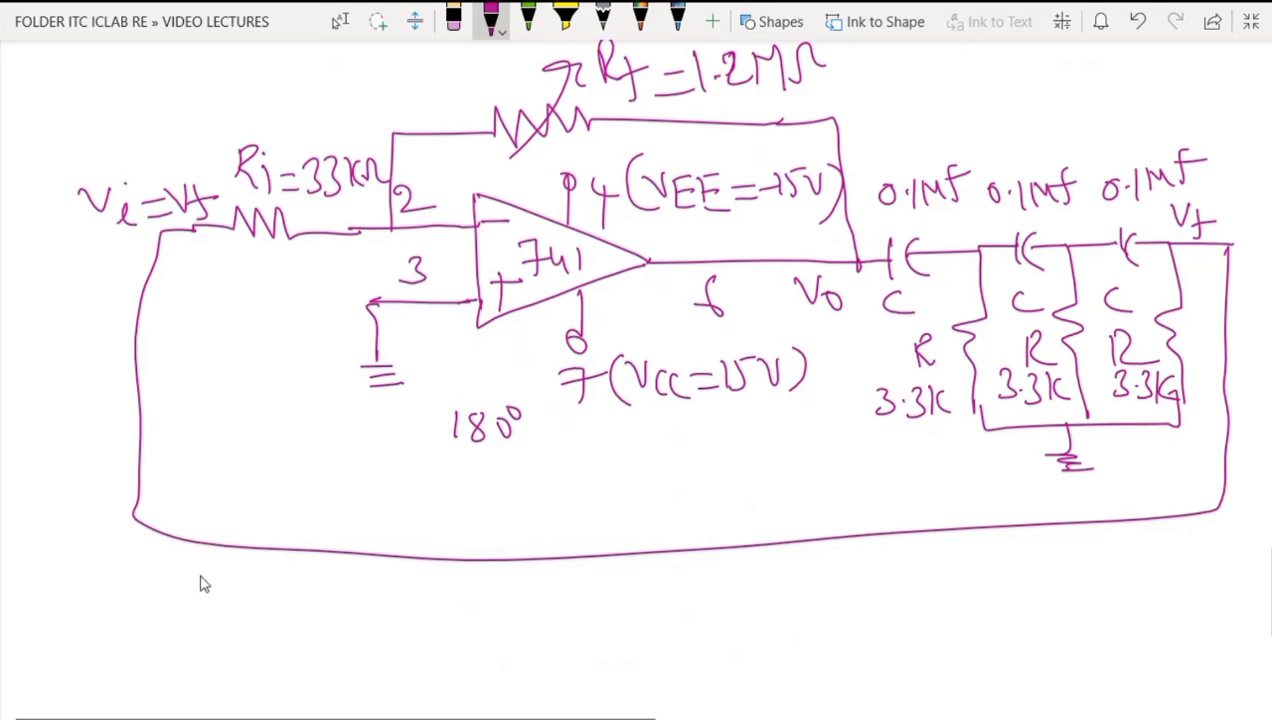
mouse_move(378, 416)
mouse_down()
mouse_move(380, 437)
mouse_move(412, 426)
mouse_up()
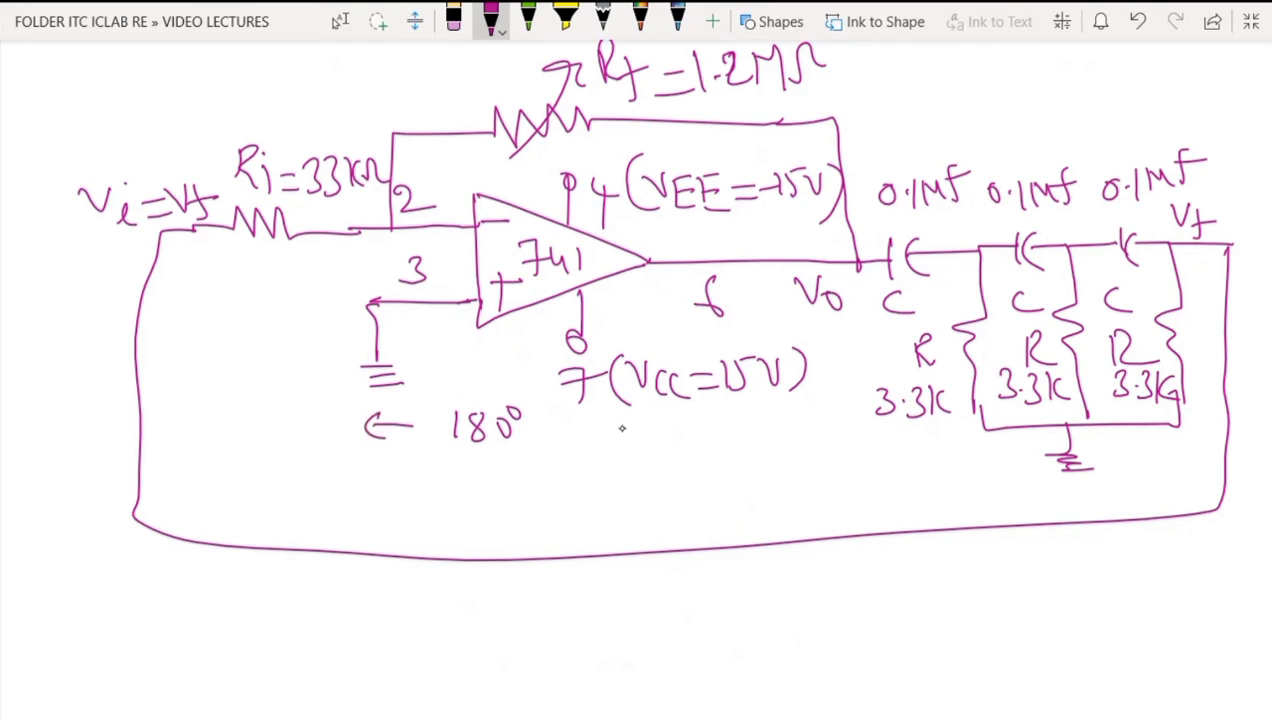
mouse_move(568, 430)
mouse_down()
mouse_move(840, 428)
mouse_move(834, 440)
mouse_up()
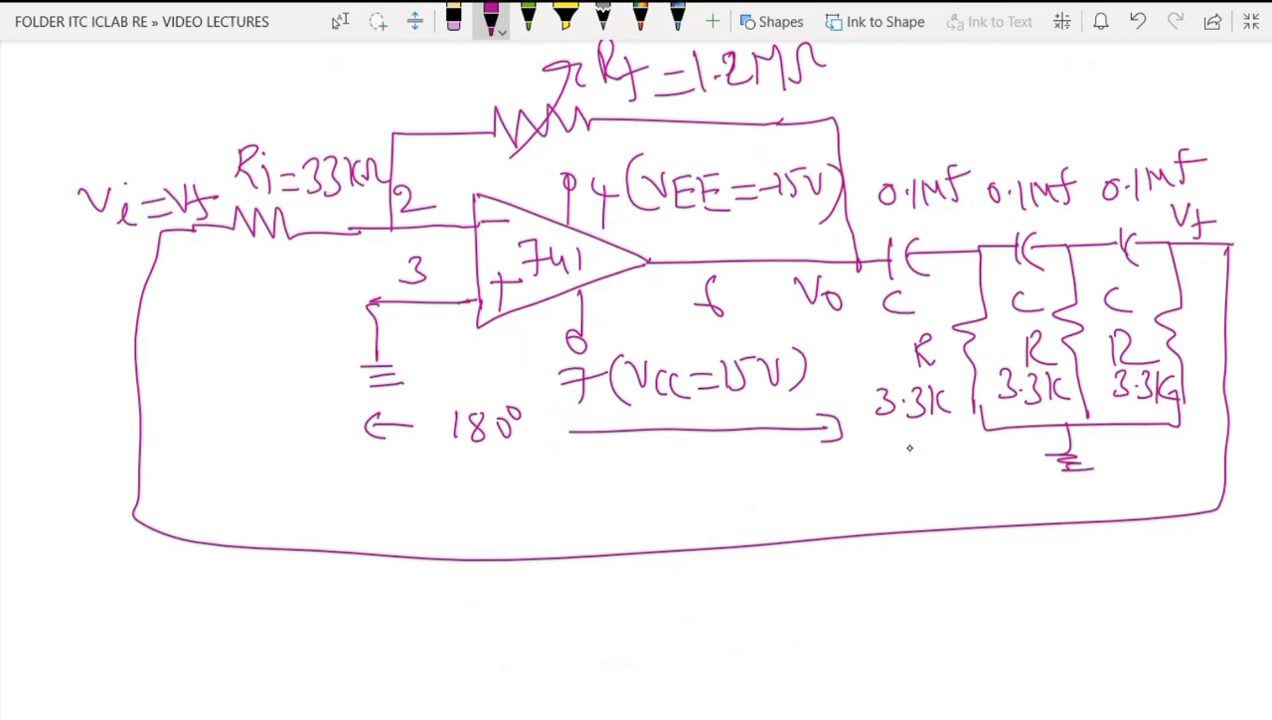
Step: Write a 60° phase shift below each of the three RC sections
mouse_move(917, 440)
mouse_down()
mouse_move(914, 464)
mouse_move(943, 448)
mouse_move(1002, 462)
mouse_up()
drag(1028, 447, 1027, 449)
mouse_move(1142, 440)
mouse_down()
mouse_move(1131, 466)
mouse_move(1160, 447)
mouse_up()
drag(1180, 438, 1182, 440)
drag(972, 433, 975, 440)
Step: Write the RC network's phase sum 60°+60°+60°=180° below the sections
mouse_move(910, 486)
mouse_down()
mouse_move(900, 514)
mouse_move(917, 499)
mouse_up()
drag(930, 480, 933, 484)
drag(945, 504, 972, 502)
drag(958, 498, 959, 524)
drag(981, 482, 983, 514)
drag(1012, 490, 1070, 496)
mouse_move(1058, 488)
mouse_down()
mouse_move(1057, 518)
mouse_move(1078, 514)
mouse_up()
drag(1098, 492, 1100, 512)
drag(1110, 478, 1146, 493)
mouse_move(1126, 504)
mouse_down()
mouse_move(1158, 506)
mouse_move(1221, 476)
mouse_up()
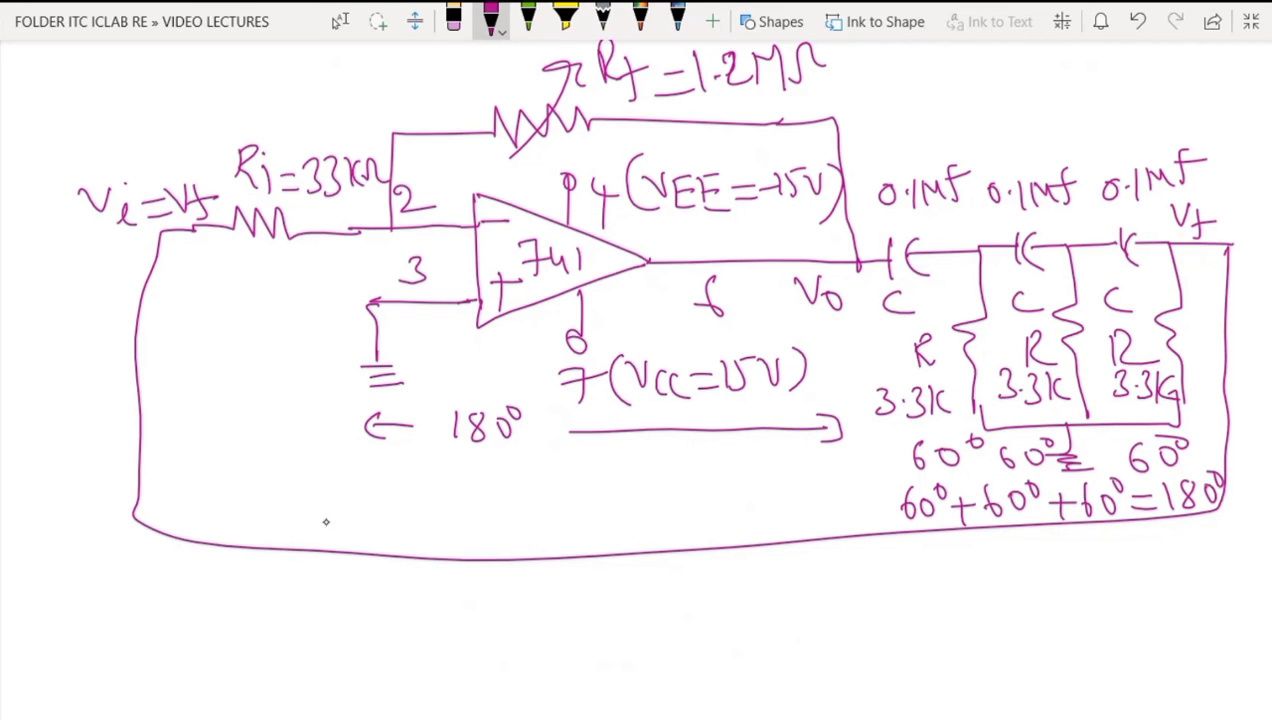
Step: Write the total loop phase shift 180°+180=360° below the op-amp
drag(310, 488, 308, 524)
drag(332, 492, 364, 486)
mouse_move(398, 509)
mouse_down()
mouse_move(426, 508)
mouse_move(412, 527)
mouse_up()
mouse_move(433, 492)
mouse_down()
mouse_move(448, 515)
mouse_move(484, 494)
mouse_move(553, 489)
mouse_up()
mouse_move(536, 507)
mouse_down()
mouse_move(570, 518)
mouse_move(598, 508)
mouse_up()
mouse_move(614, 496)
mouse_down()
mouse_move(624, 500)
mouse_move(614, 492)
mouse_up()
drag(630, 478, 632, 480)
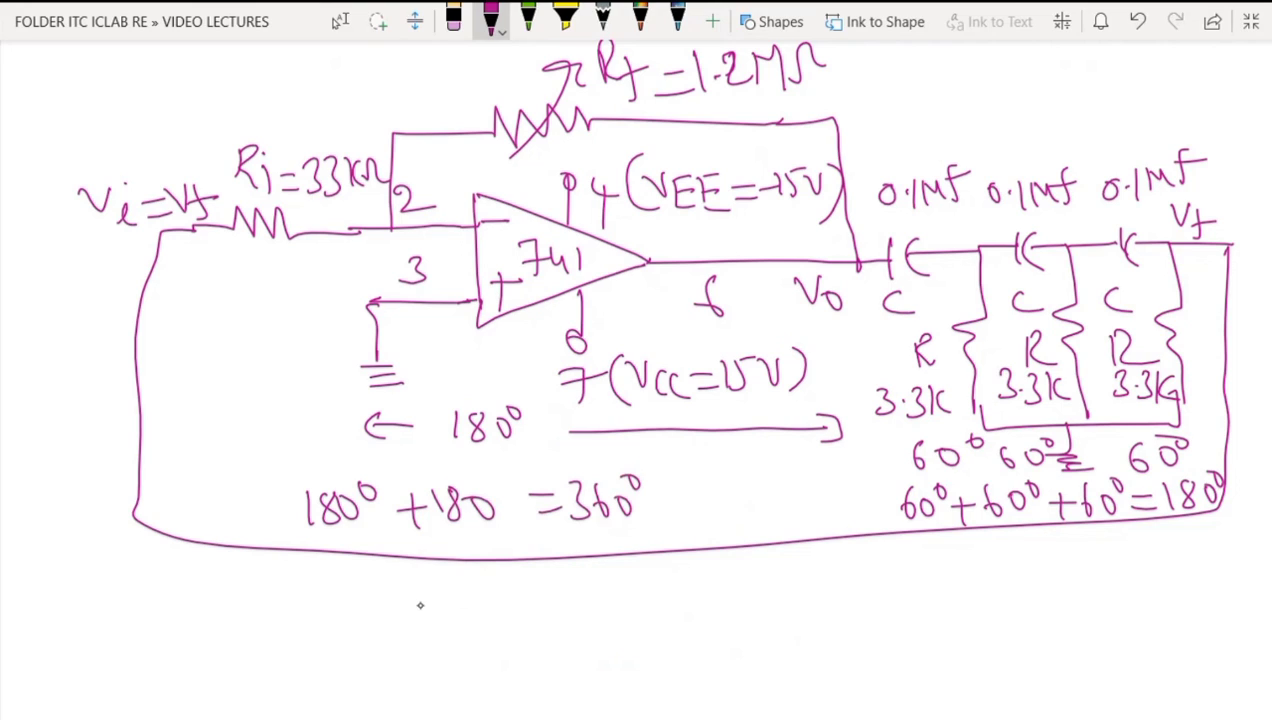
Step: Write the gain condition |A| ≥ 29 beneath the circuit's feedback wire
mouse_move(480, 612)
mouse_down()
mouse_move(511, 612)
mouse_move(508, 592)
mouse_up()
drag(467, 578, 463, 632)
mouse_move(537, 570)
mouse_down()
mouse_move(540, 614)
mouse_move(578, 608)
mouse_up()
drag(644, 568, 674, 586)
drag(678, 558, 680, 602)
mouse_move(598, 610)
mouse_down()
mouse_move(616, 592)
mouse_move(612, 604)
mouse_up()
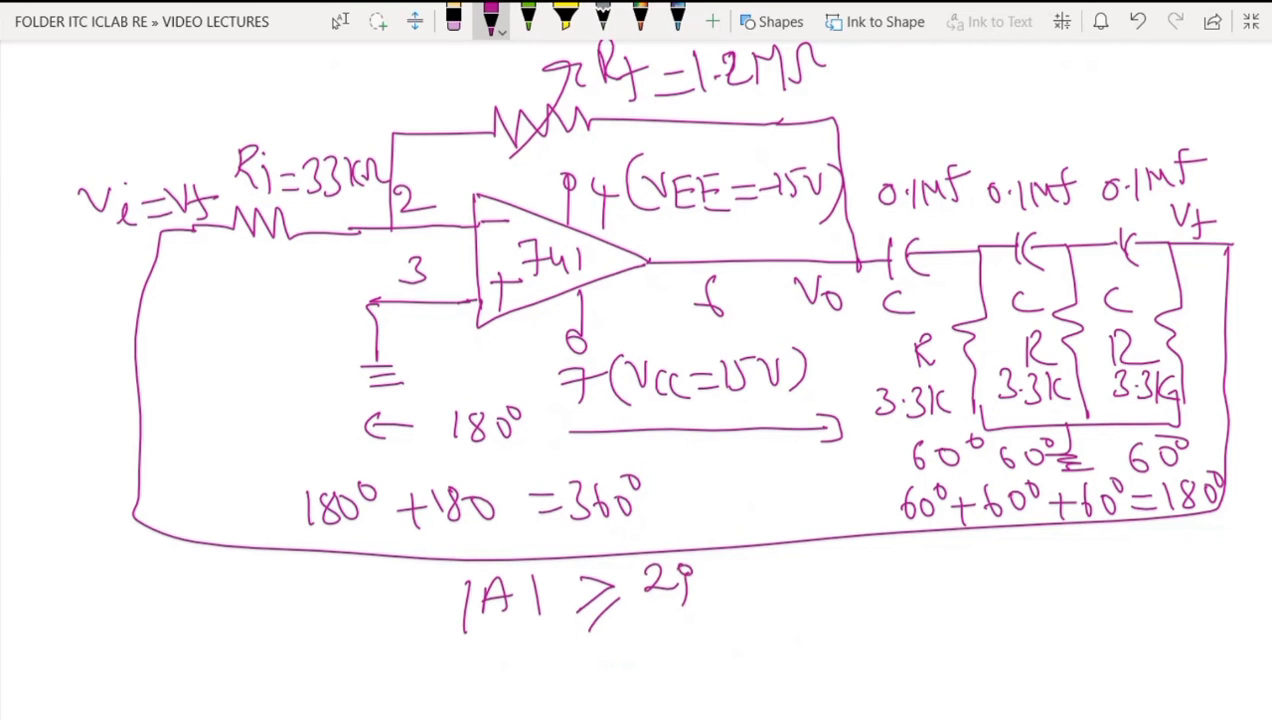
Step: Draw an output terminal from the Vo node and sketch one sine cycle on axes labelled Vo
mouse_move(857, 262)
mouse_down()
mouse_move(905, 125)
mouse_move(906, 140)
mouse_up()
mouse_move(955, 68)
mouse_down()
mouse_move(962, 136)
mouse_move(1158, 86)
mouse_up()
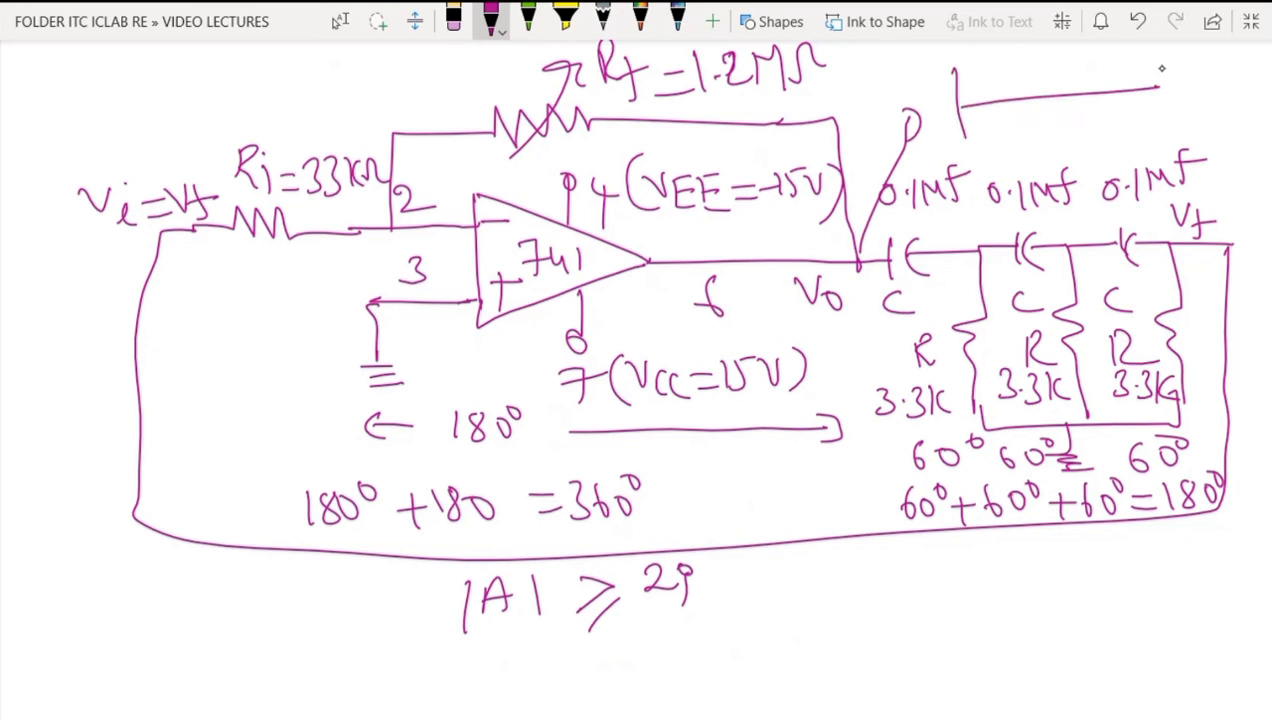
mouse_move(957, 108)
mouse_down()
mouse_move(975, 64)
mouse_move(1024, 122)
mouse_move(1084, 80)
mouse_up()
drag(897, 58, 928, 62)
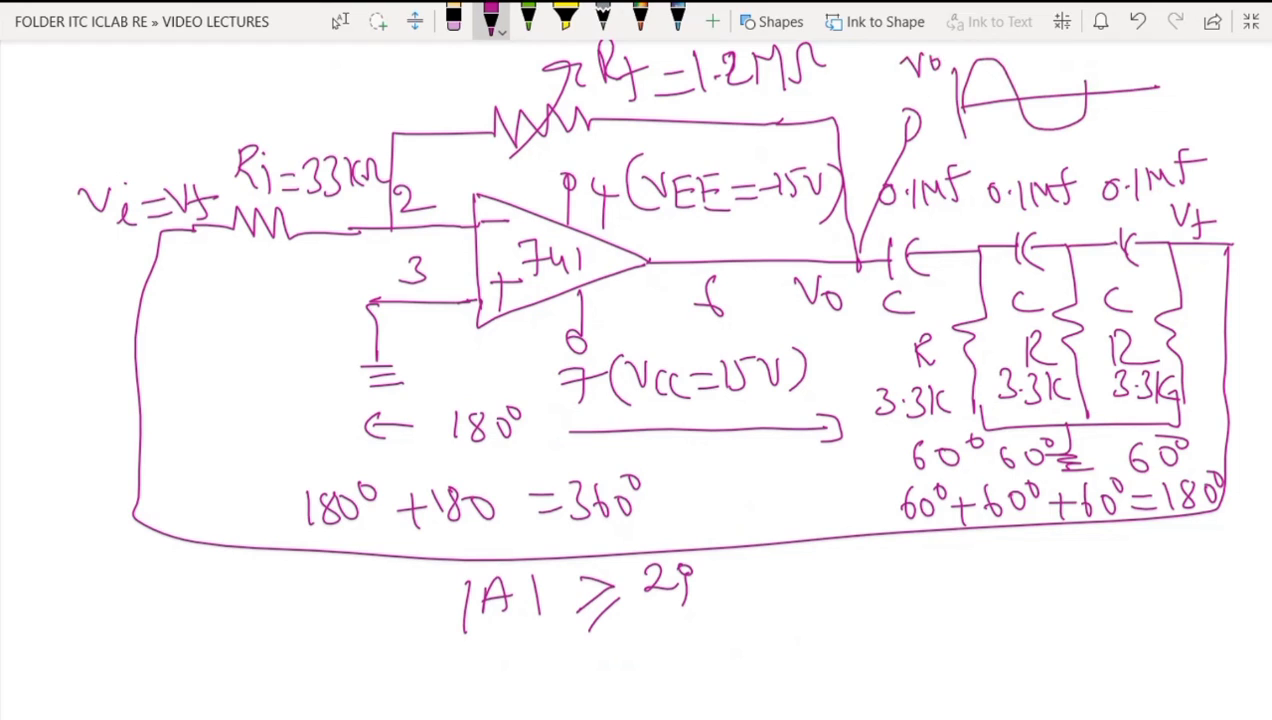
Step: Mark the sine wave's period T with a double arrow and write f = 1/T beside it
mouse_move(975, 135)
mouse_down()
mouse_move(966, 146)
mouse_move(1114, 120)
mouse_up()
drag(1100, 114, 1104, 132)
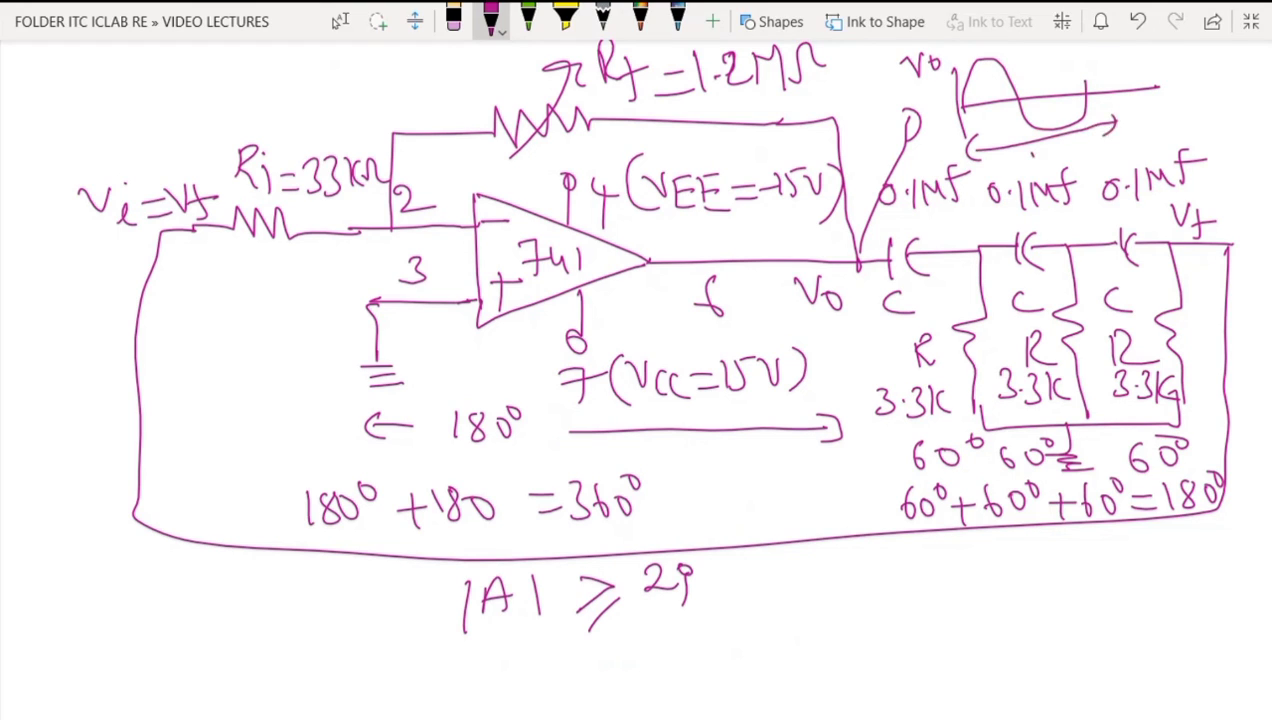
drag(1028, 152, 1026, 176)
drag(1016, 152, 1054, 148)
drag(1144, 93, 1130, 140)
drag(1122, 122, 1182, 124)
mouse_move(1196, 90)
mouse_down()
mouse_move(1206, 116)
mouse_move(1232, 118)
mouse_up()
mouse_move(1214, 120)
mouse_down()
mouse_move(1216, 156)
mouse_move(1244, 124)
mouse_up()
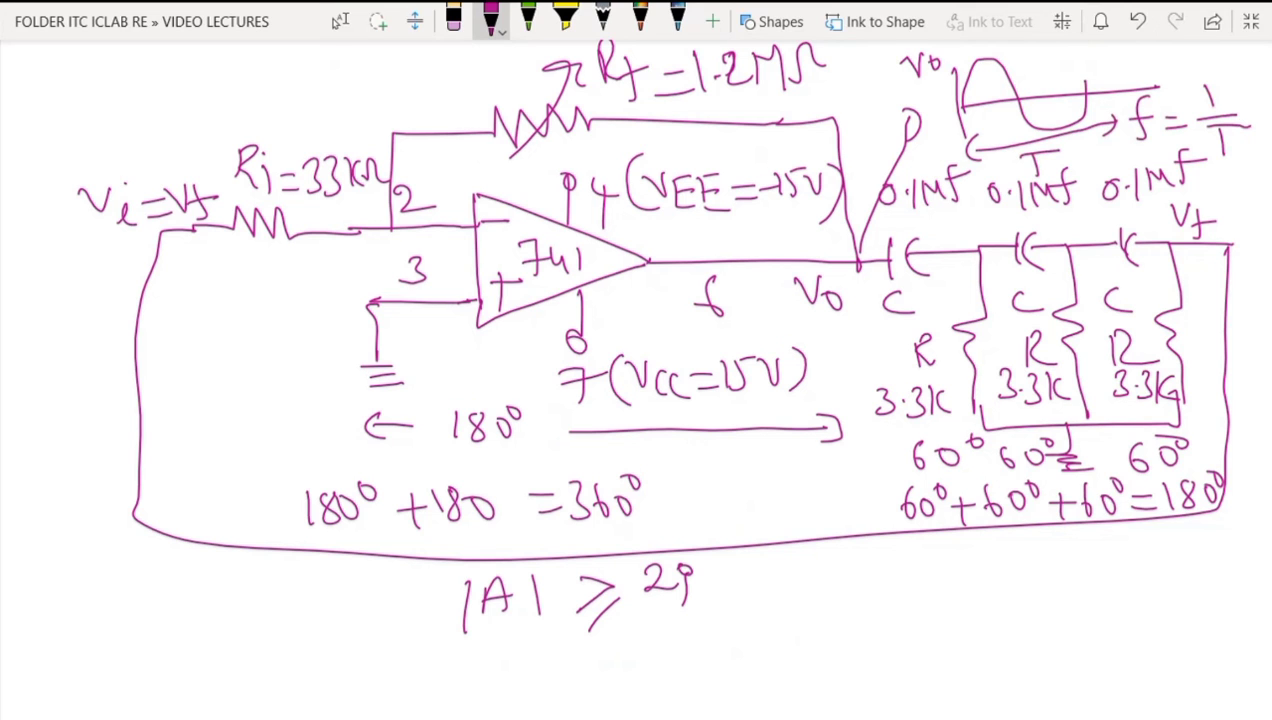
Step: Exit the full-screen page view and minimize the notebook window
click(1250, 21)
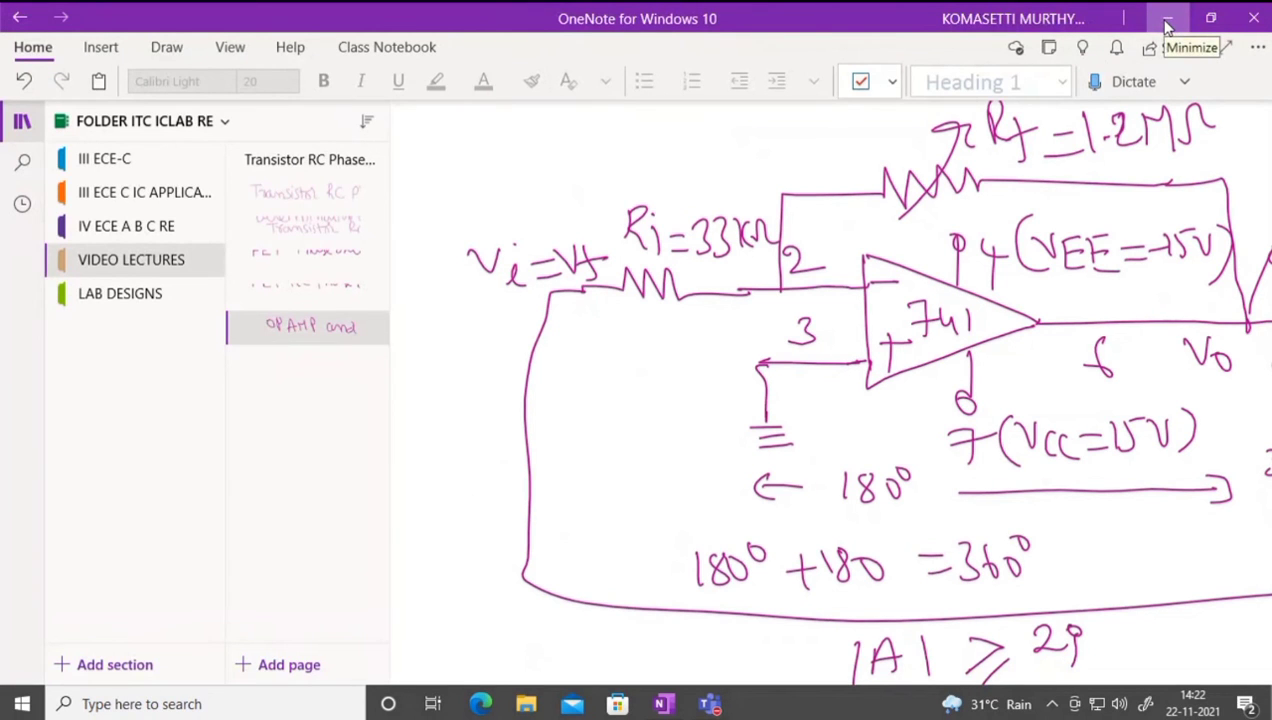
click(1166, 27)
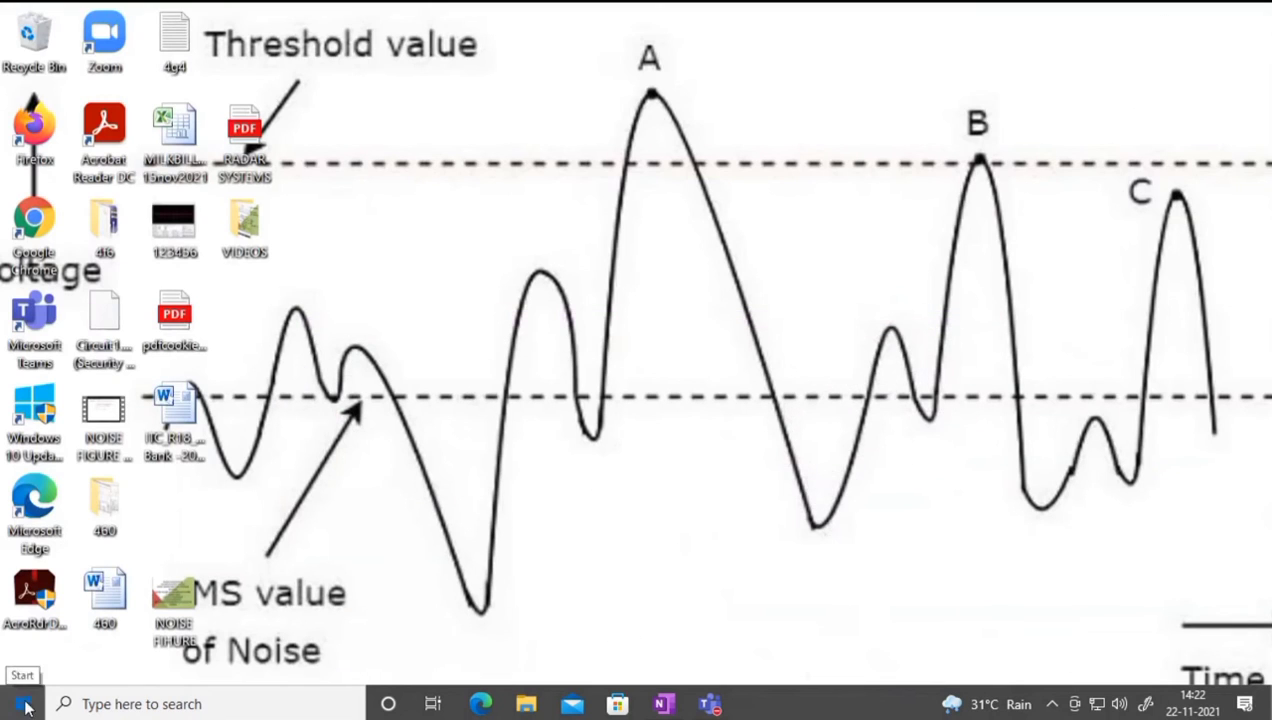
Step: Launch NI Multisim 14.0 from the installed programs
click(26, 706)
scroll(121, 501, down, 3)
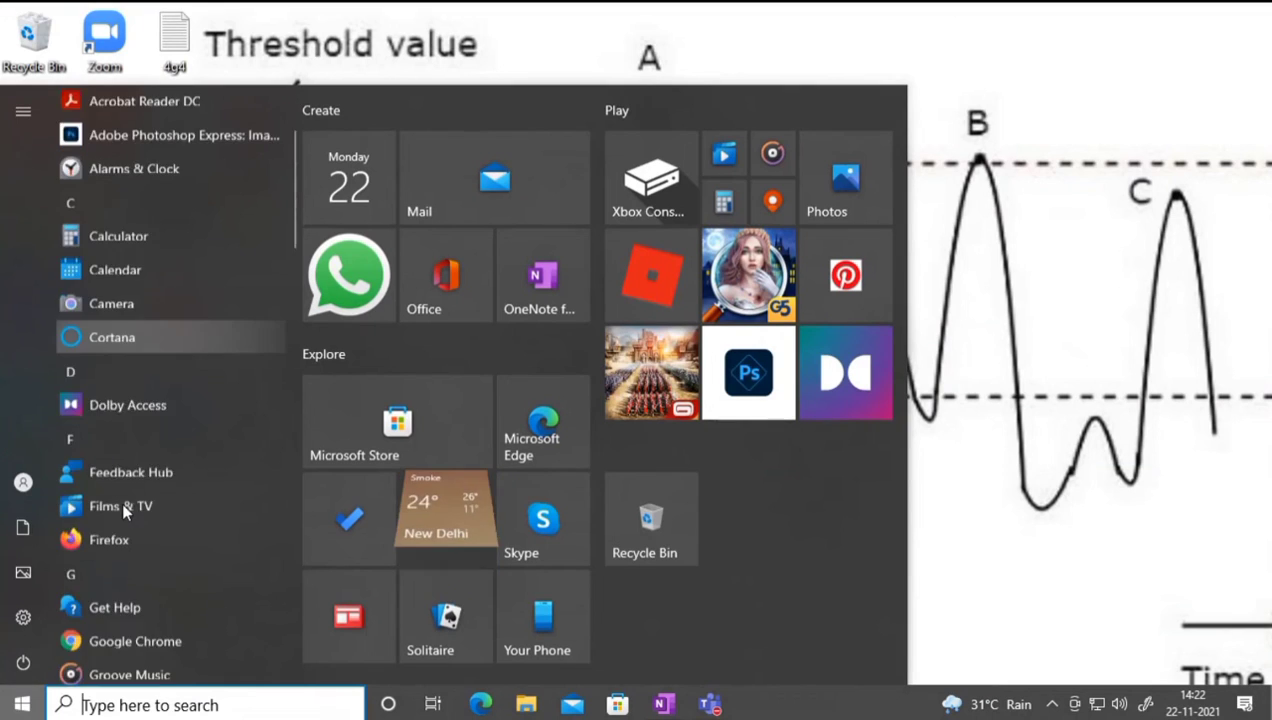
scroll(121, 503, down, 10)
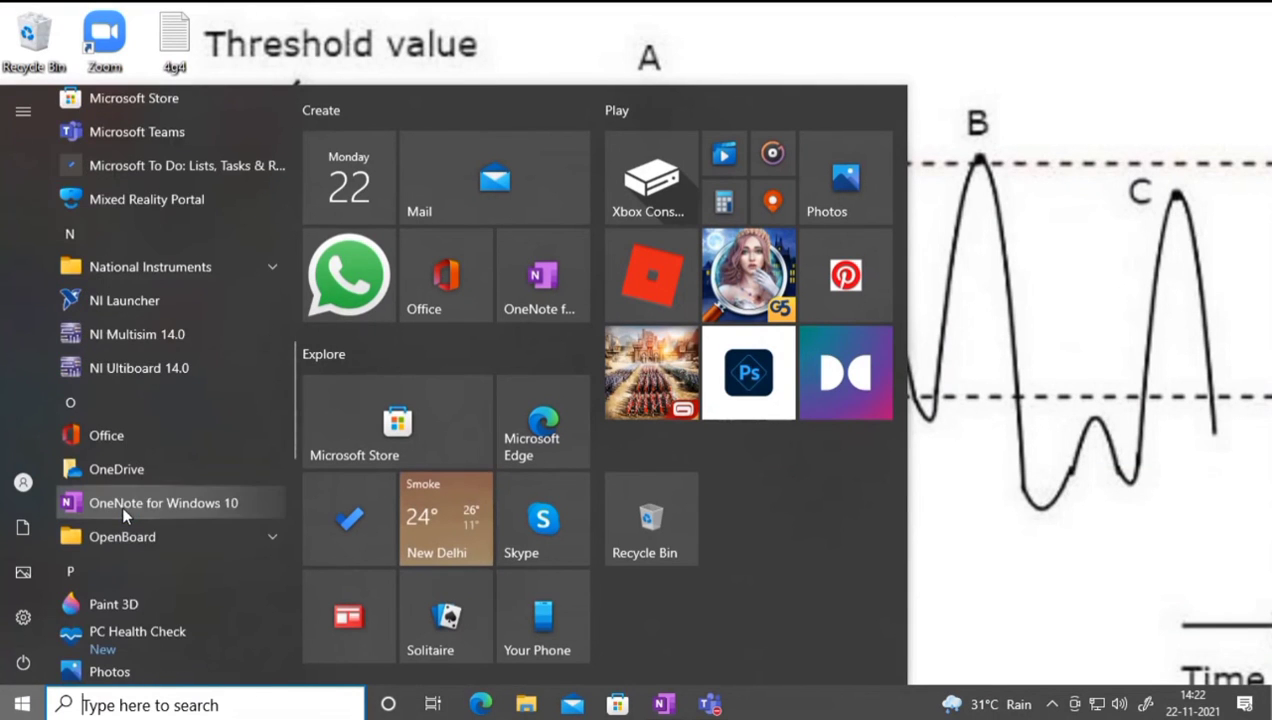
scroll(143, 513, down, 3)
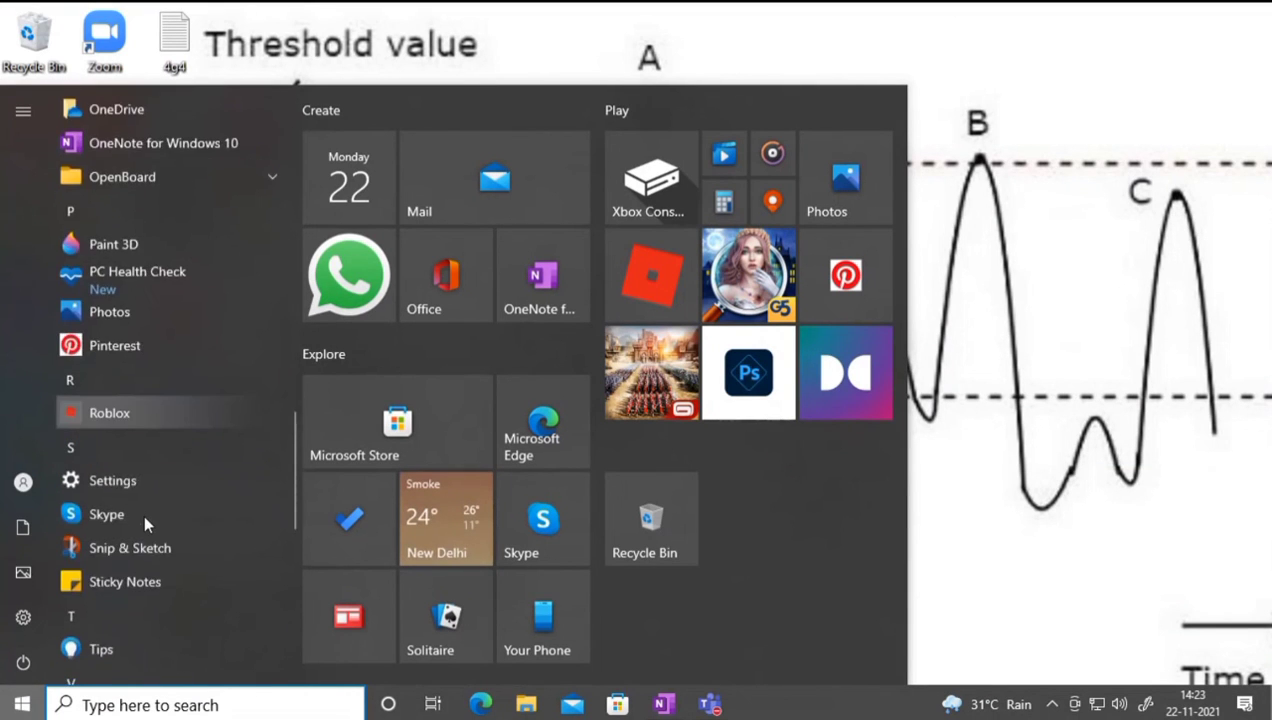
scroll(143, 513, down, 5)
scroll(143, 513, up, 5)
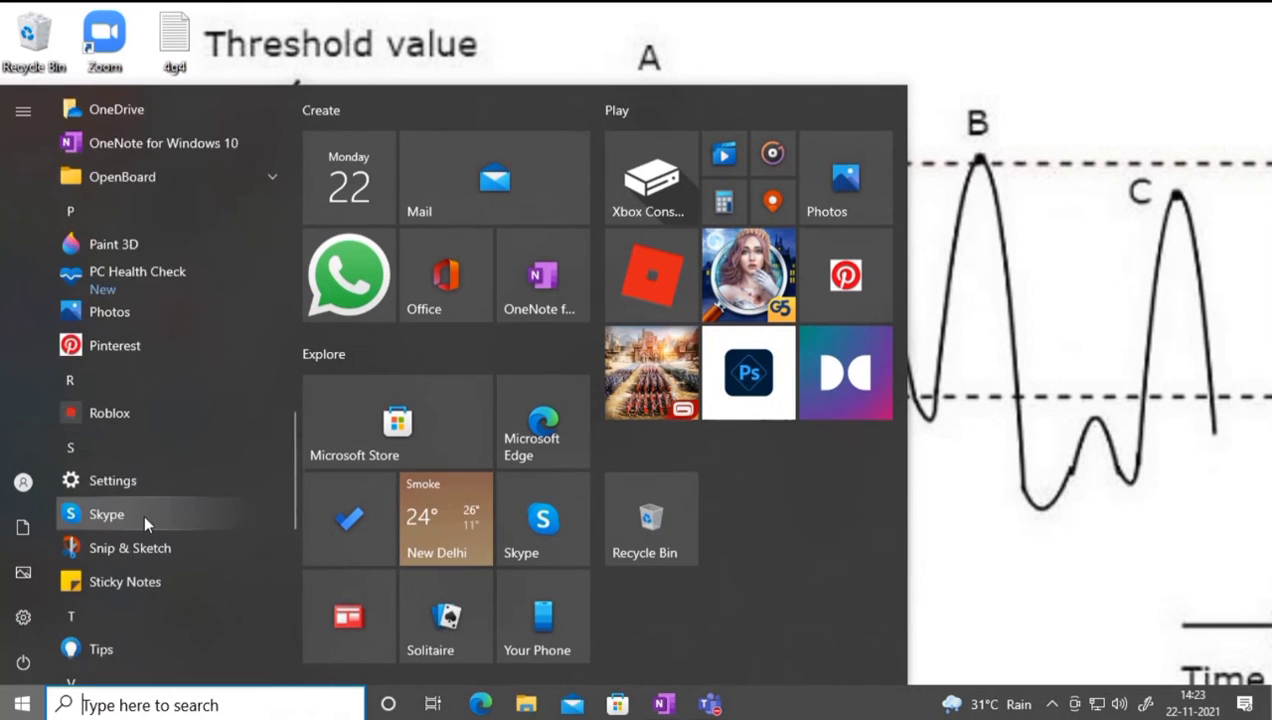
scroll(143, 513, up, 2)
scroll(143, 513, down, 5)
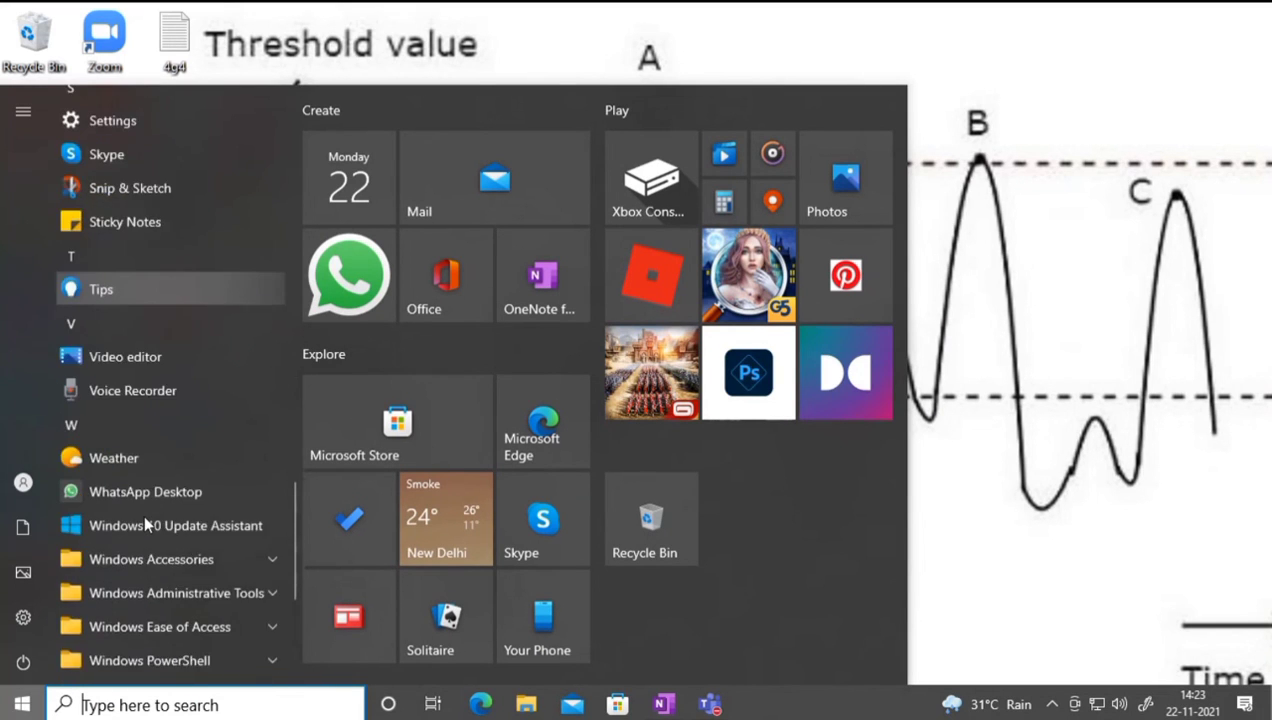
scroll(143, 513, down, 3)
scroll(143, 513, up, 10)
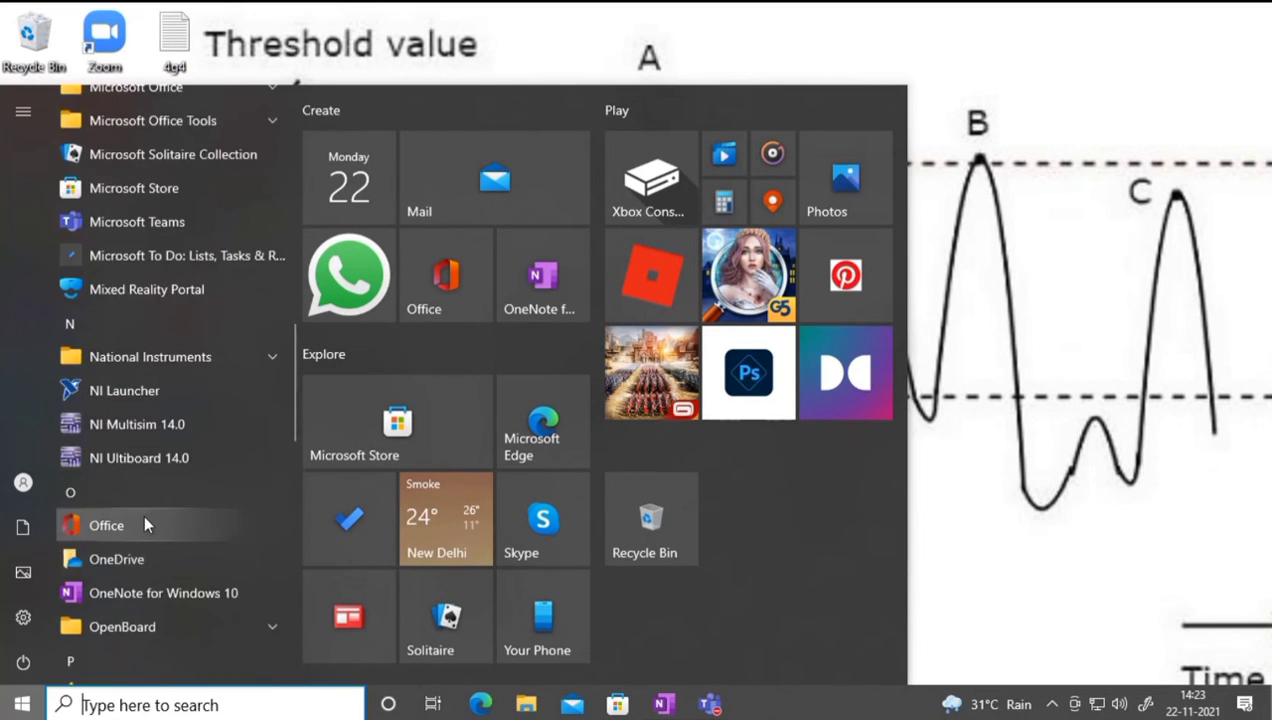
click(128, 424)
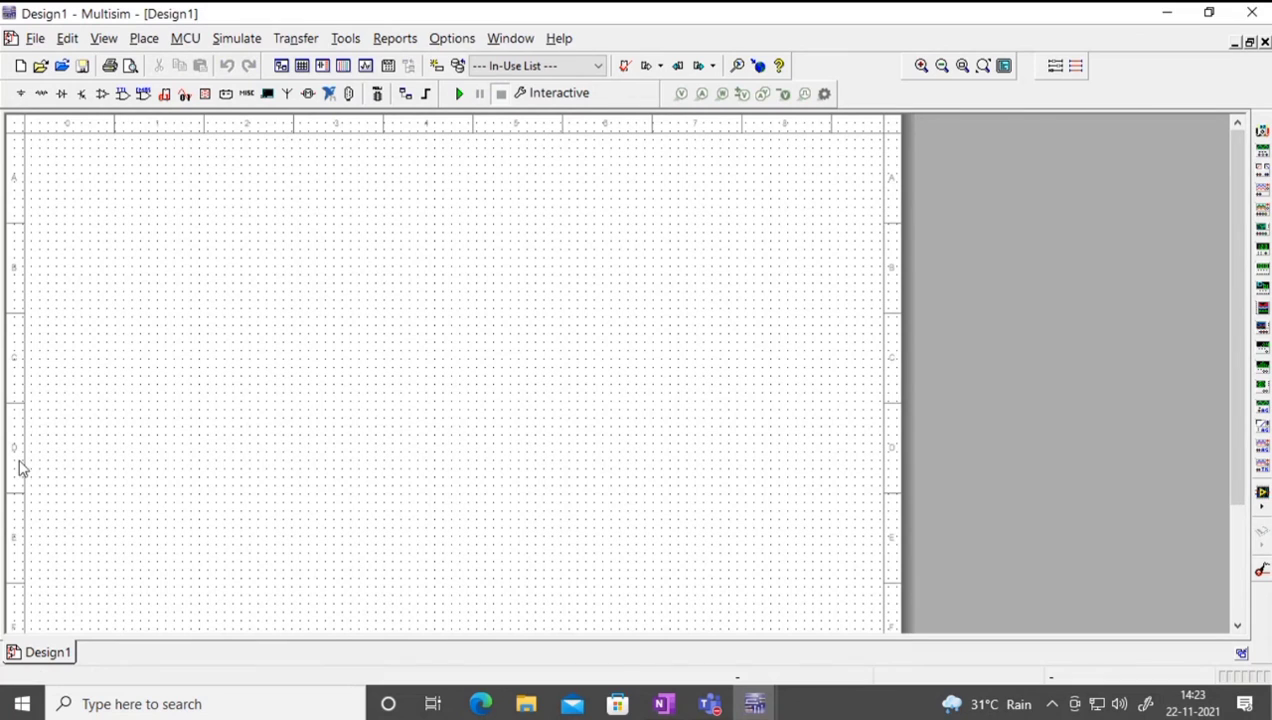
Step: Find the 741 operational amplifier in the analog component group and place one on the blank schematic
scroll(558, 548, up, 1)
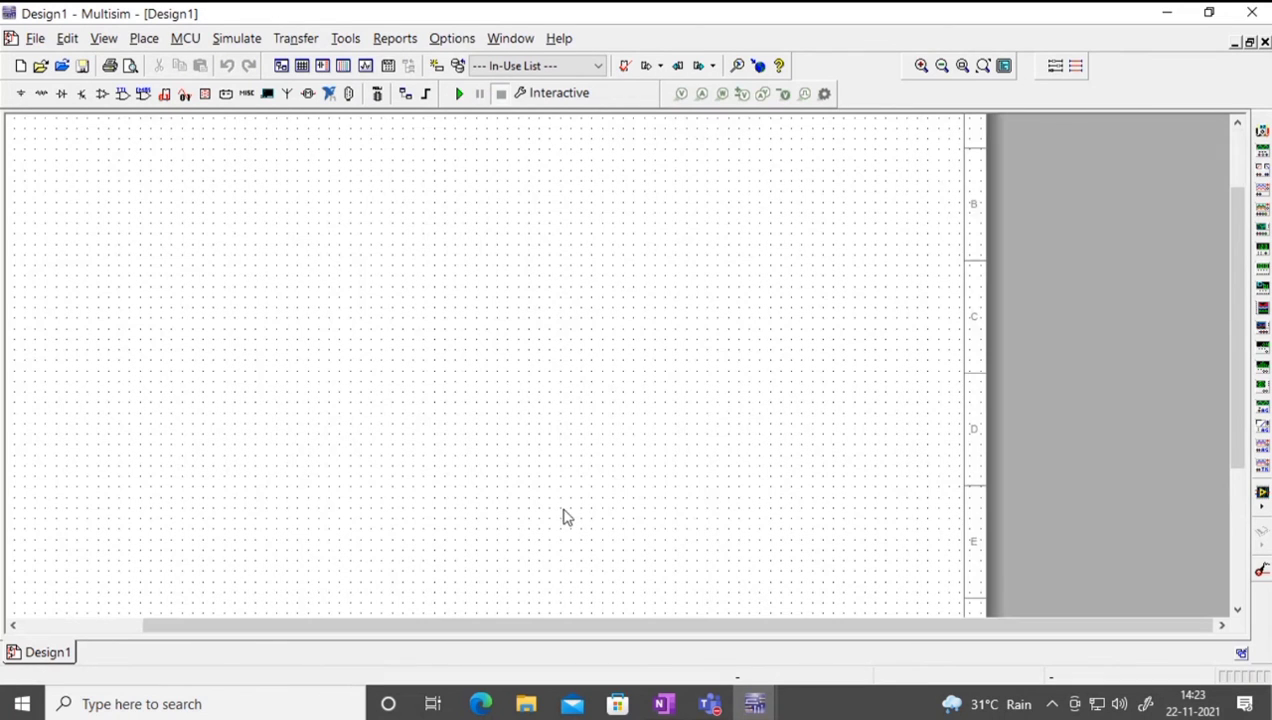
click(103, 93)
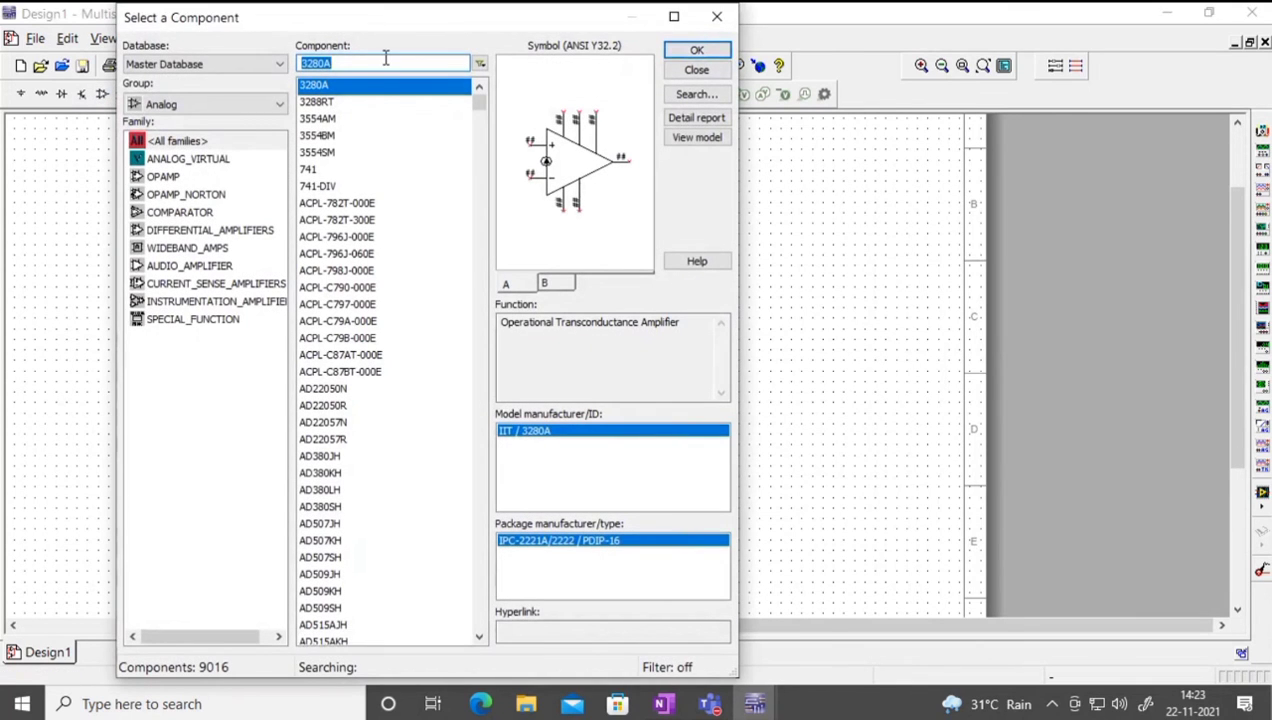
key(BackSpace)
text(741)
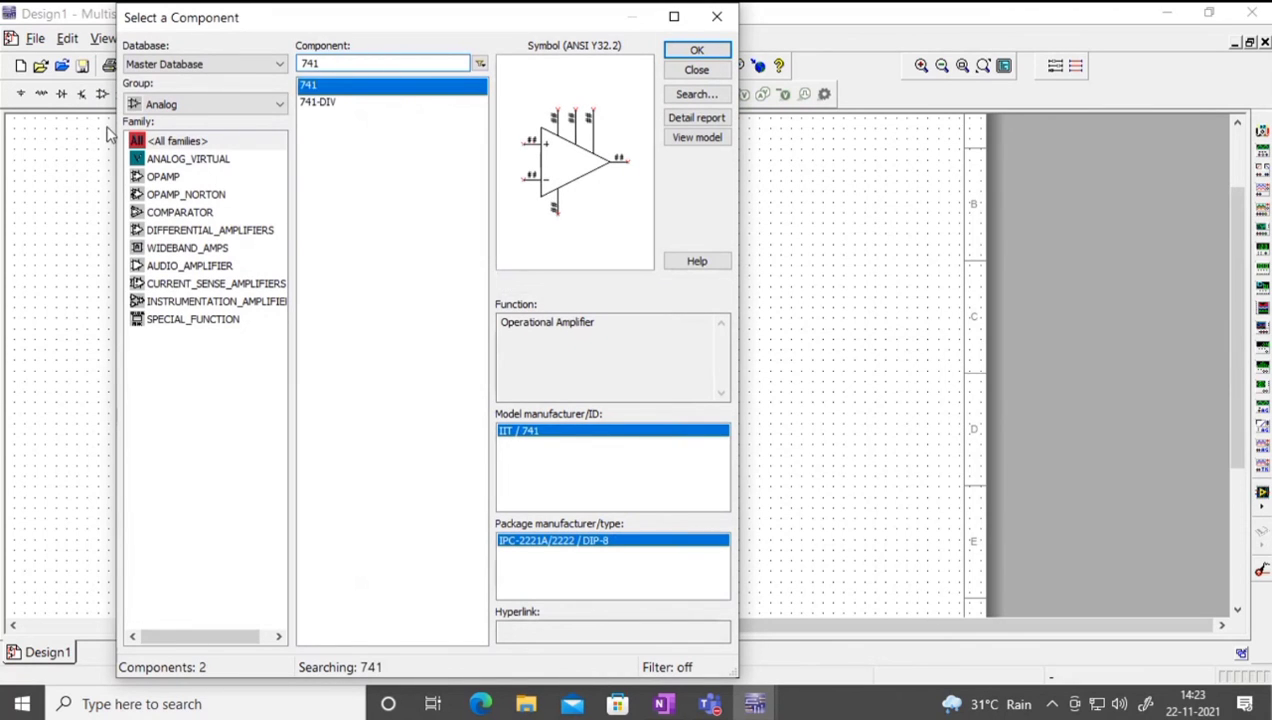
click(718, 50)
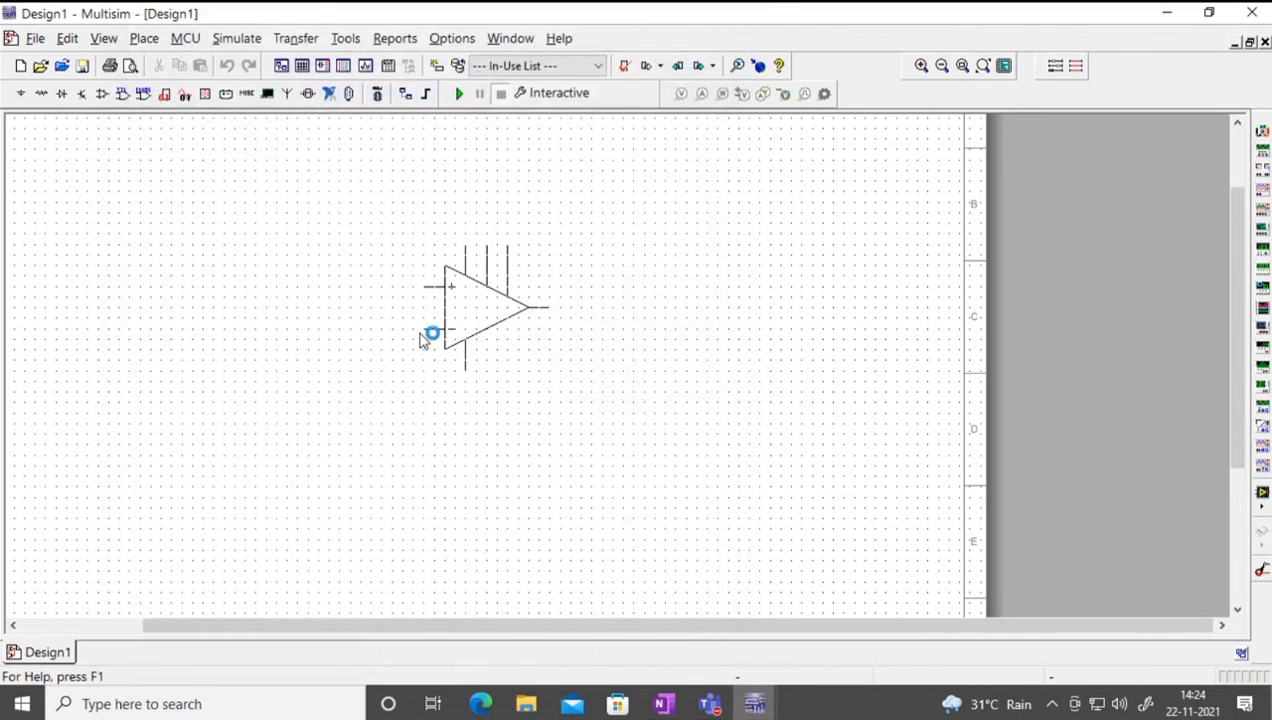
click(420, 338)
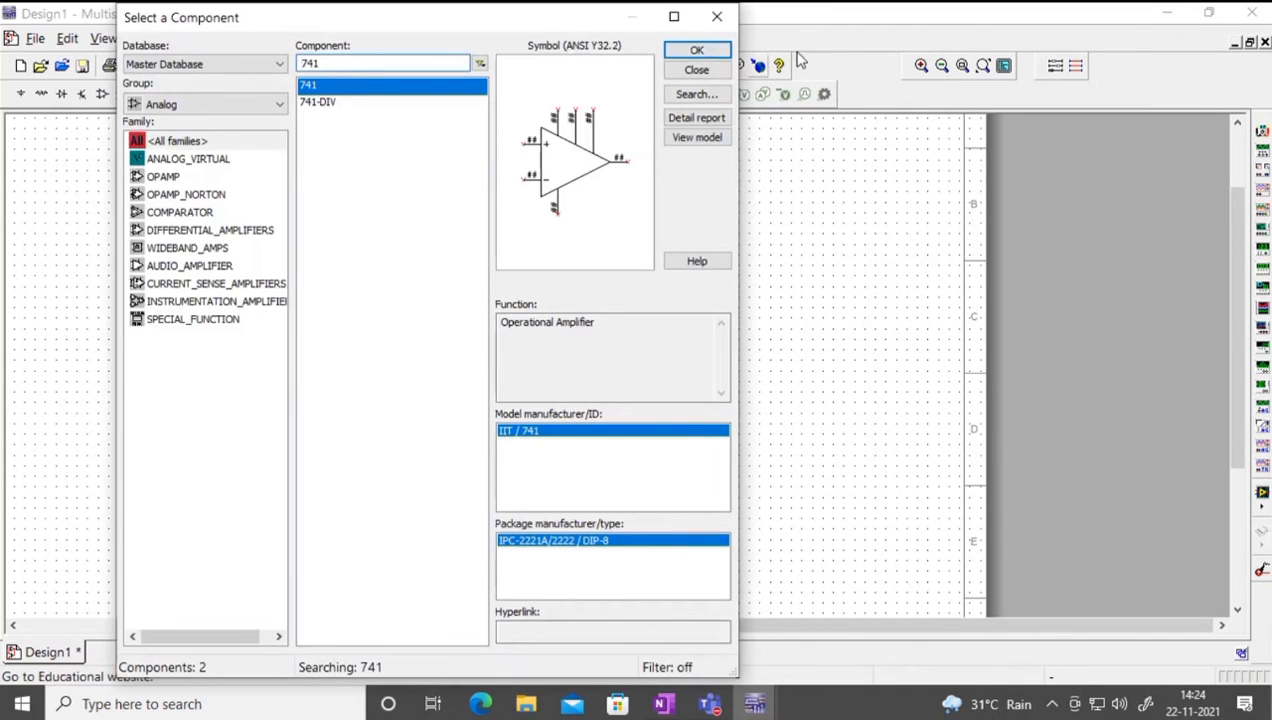
click(697, 69)
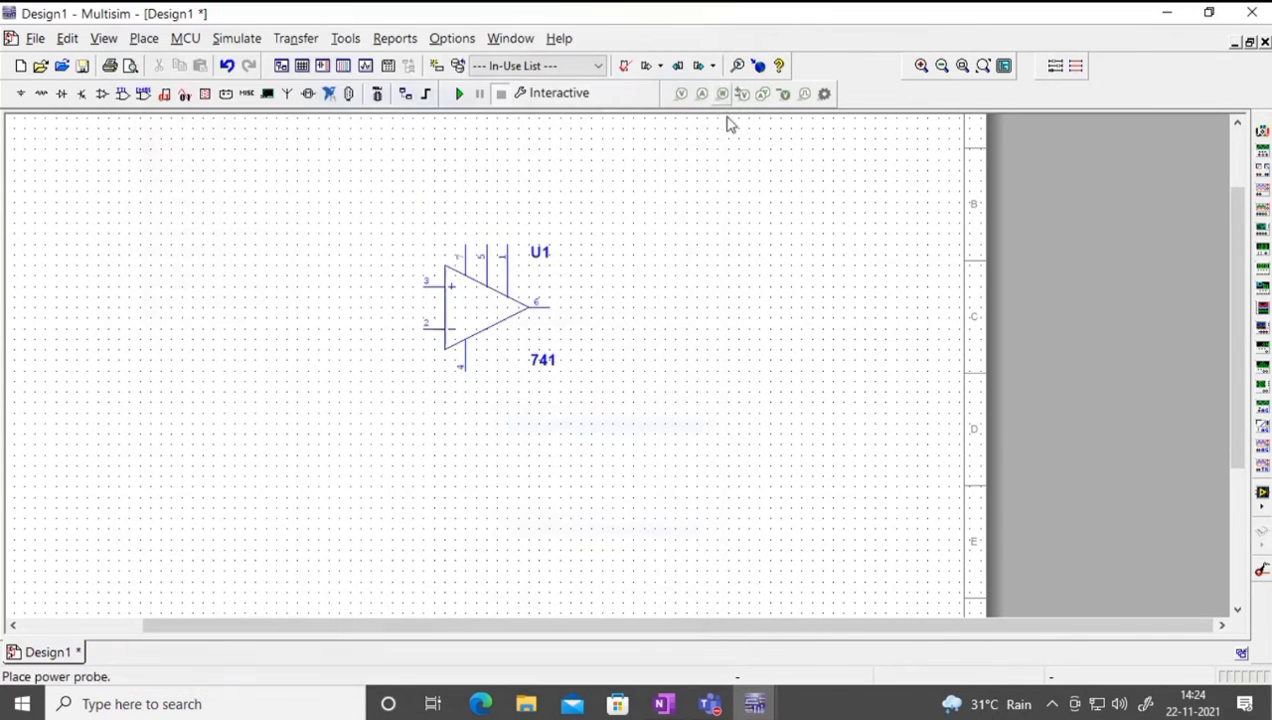
Step: Place four 1 kΩ resistors in a column to the right of the op-amp
click(41, 93)
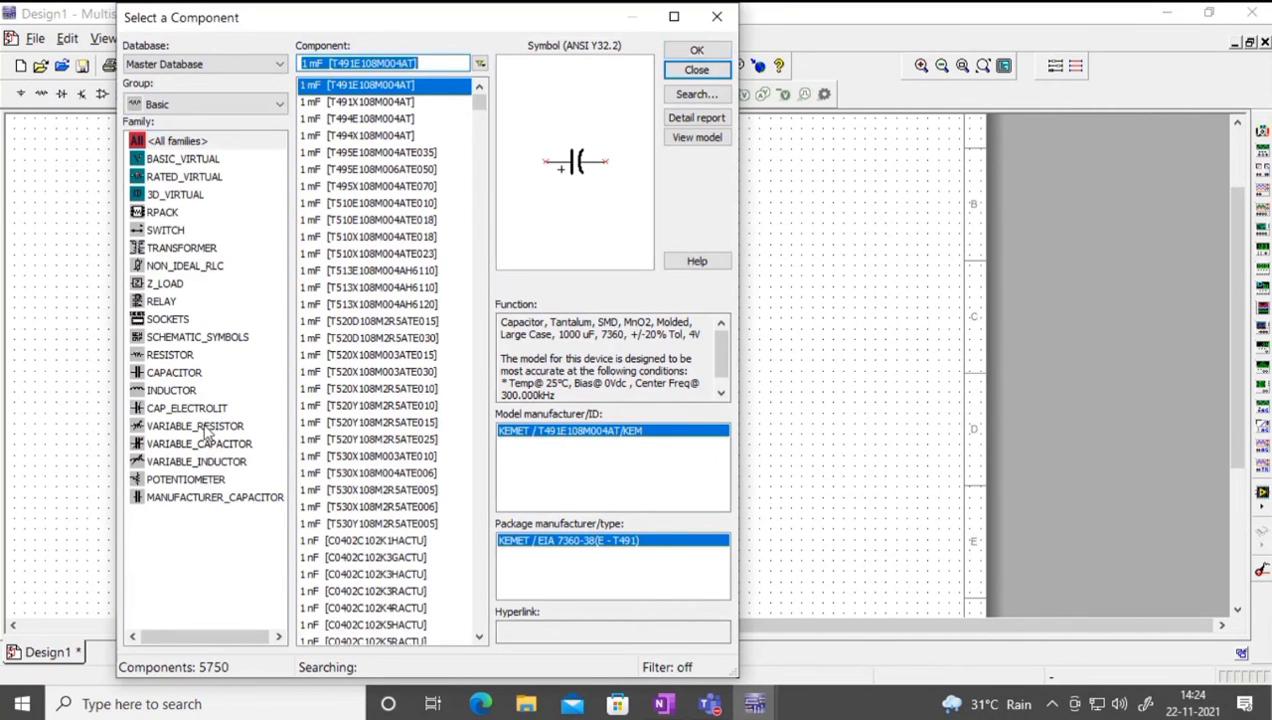
click(172, 355)
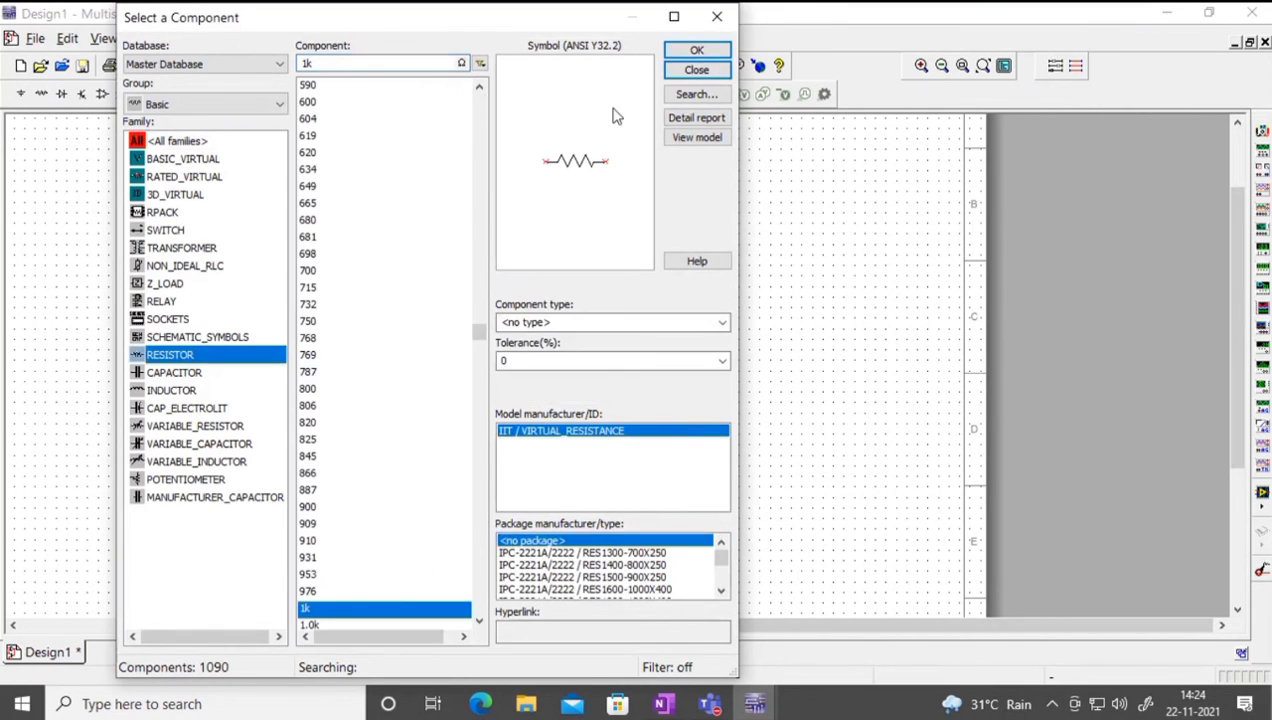
click(699, 70)
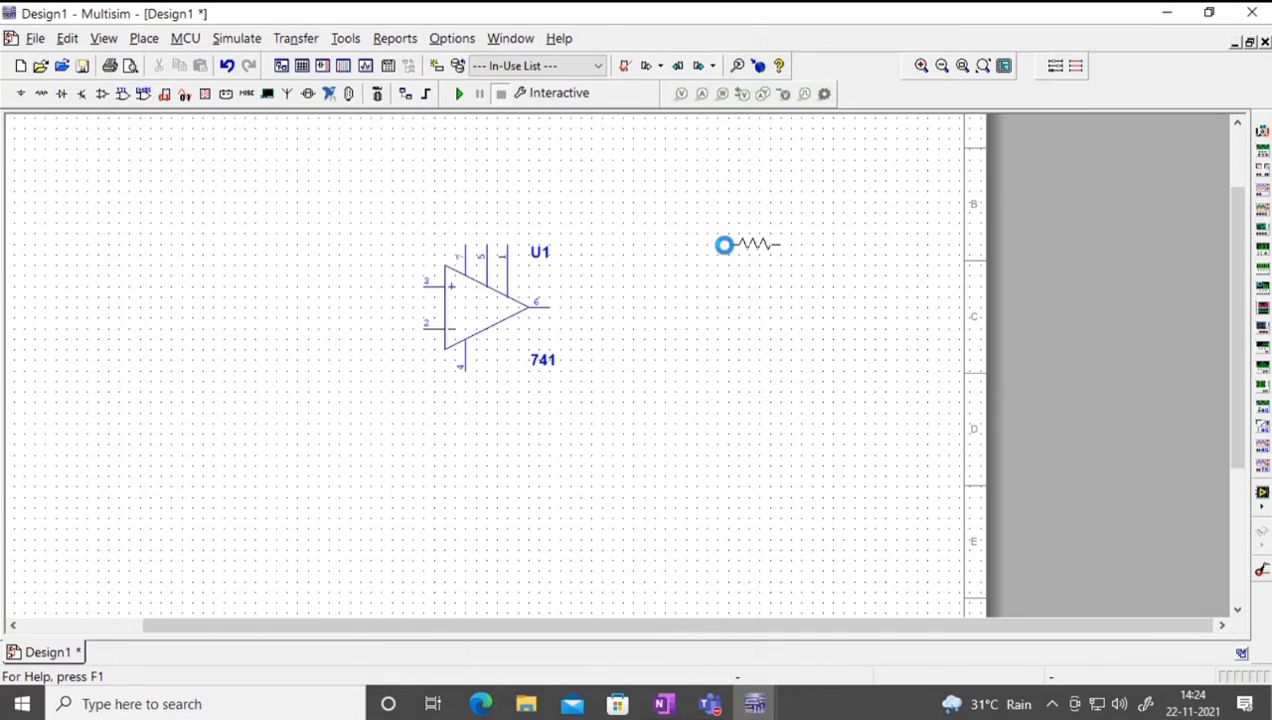
click(724, 247)
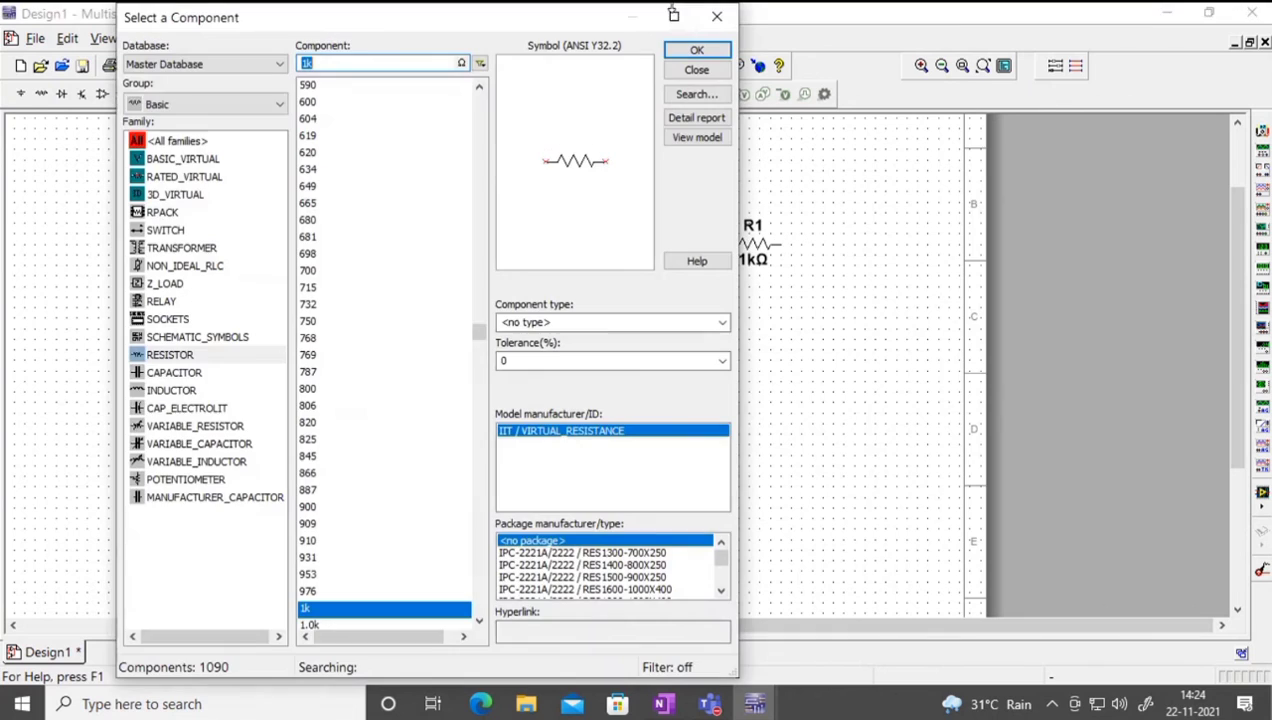
click(696, 50)
click(742, 312)
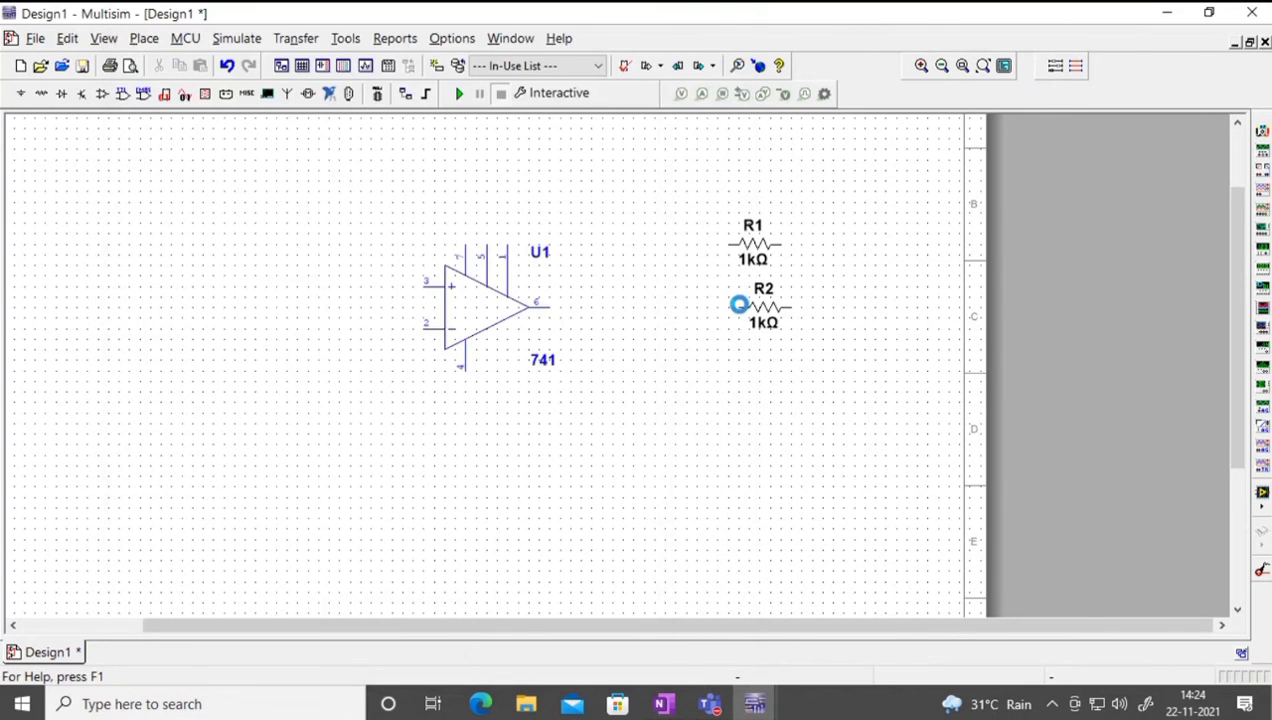
click(697, 50)
click(785, 372)
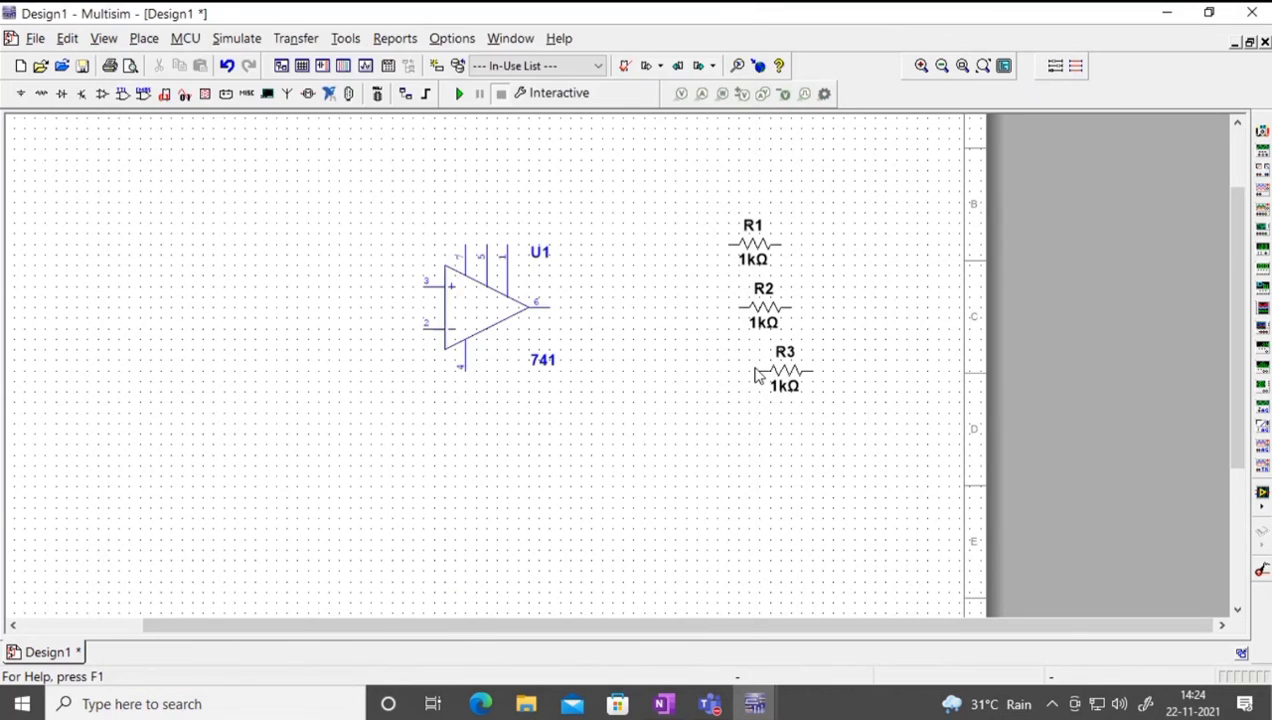
click(699, 51)
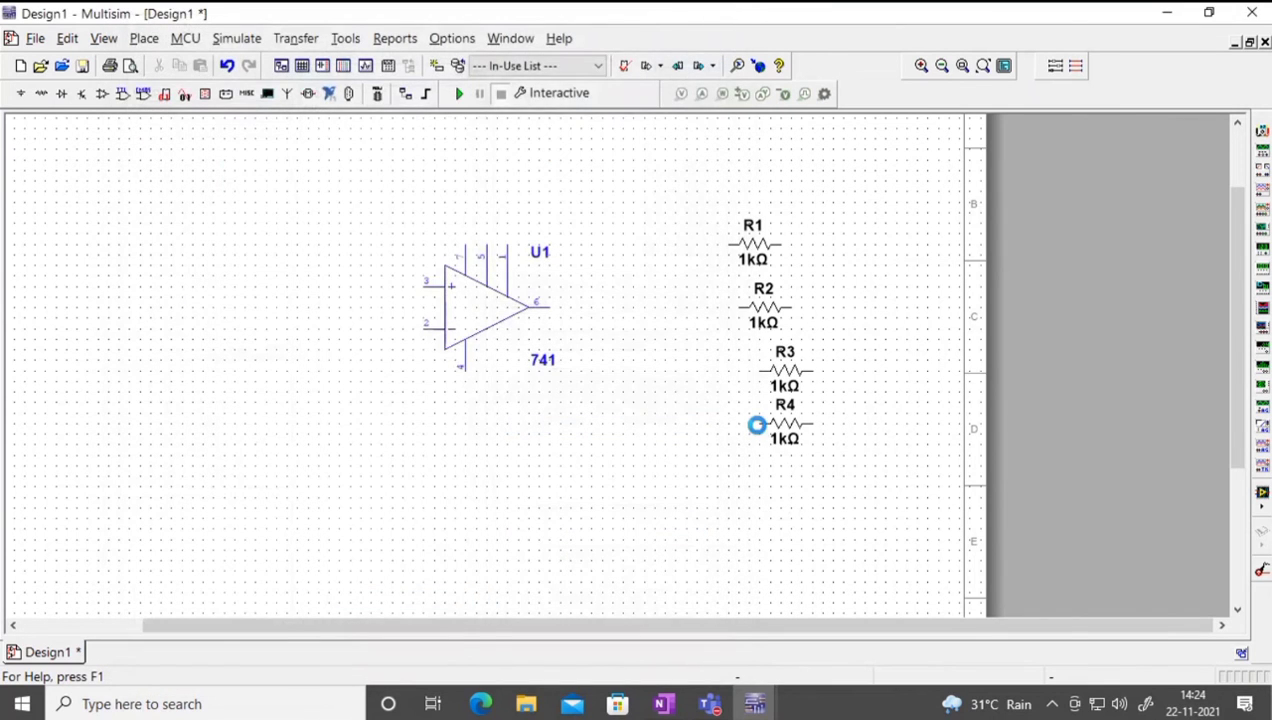
click(756, 425)
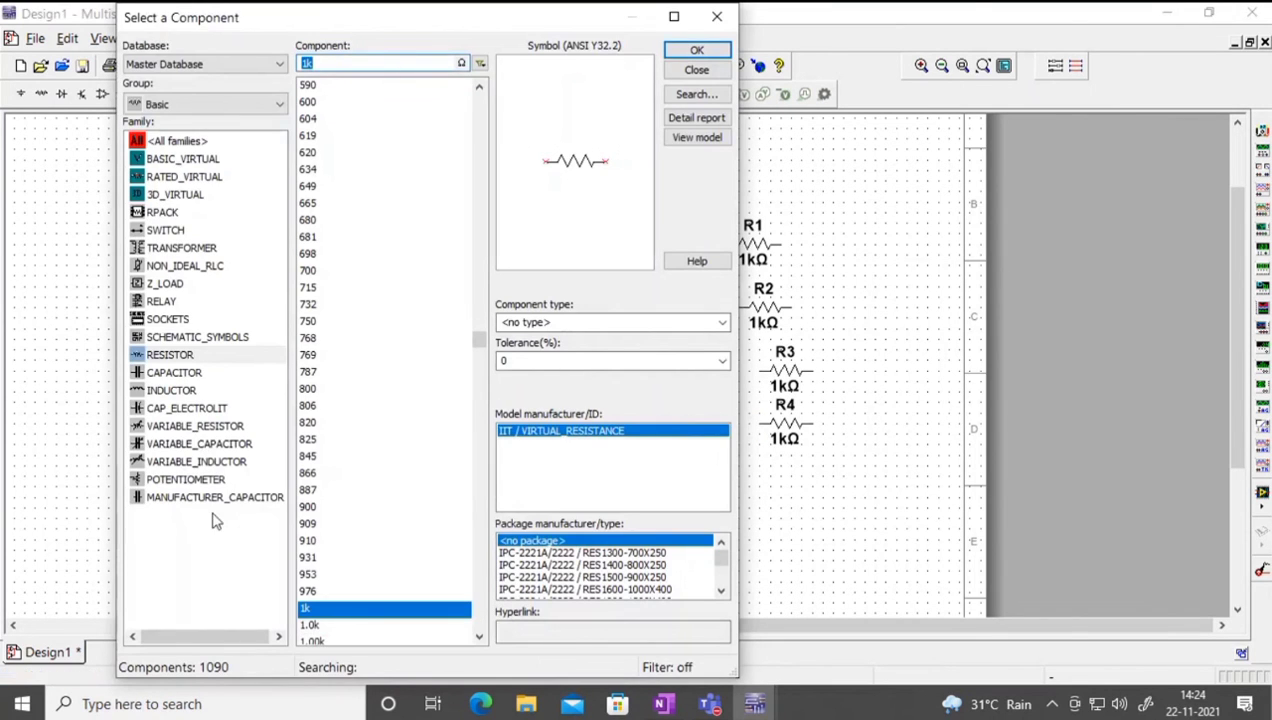
Step: Place a 1 kΩ potentiometer to the right of the uppermost resistor
click(208, 480)
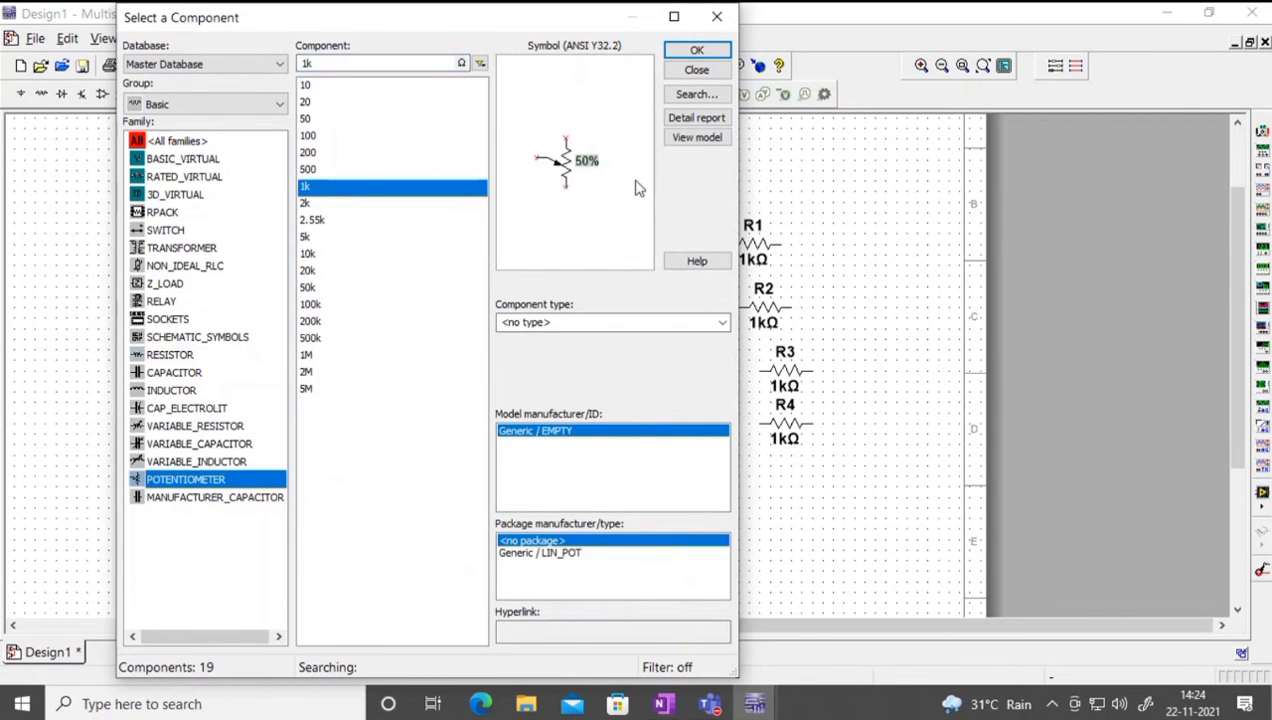
click(697, 51)
click(822, 245)
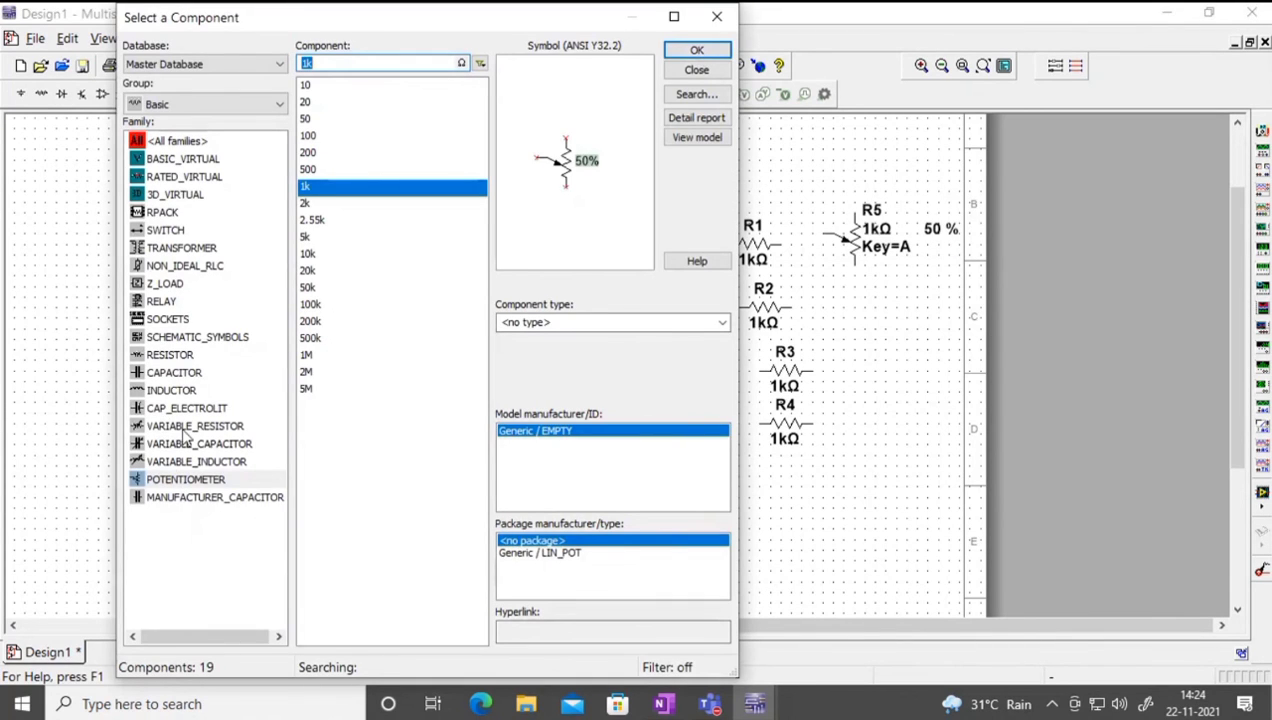
Step: Place three 1 µF capacitors in a column below the potentiometer and end the component selection
click(188, 374)
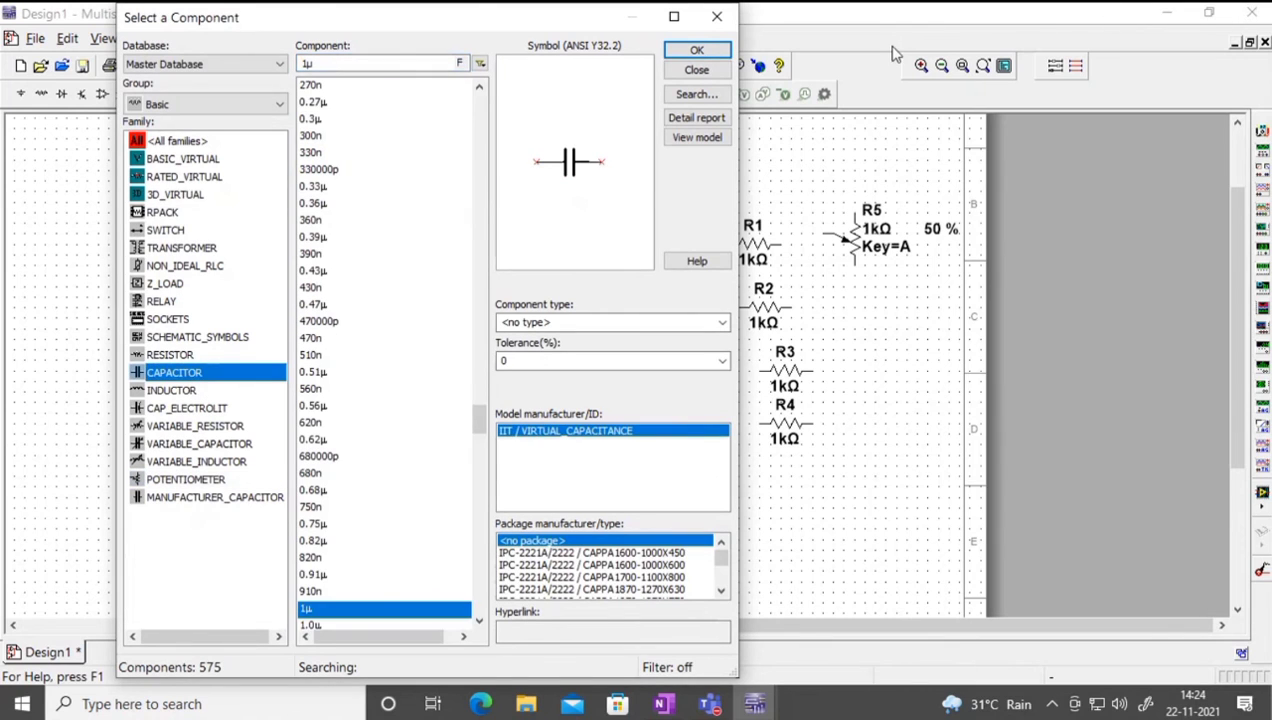
click(693, 52)
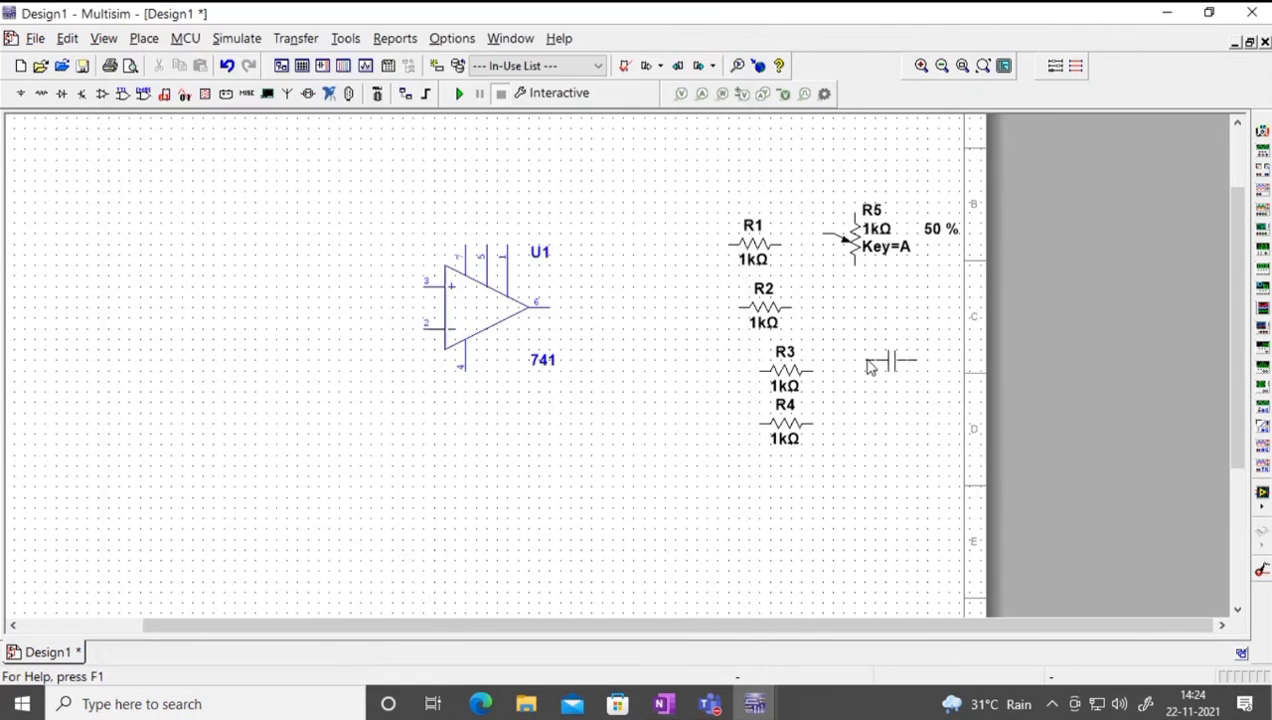
click(870, 367)
click(762, 50)
click(857, 428)
click(694, 68)
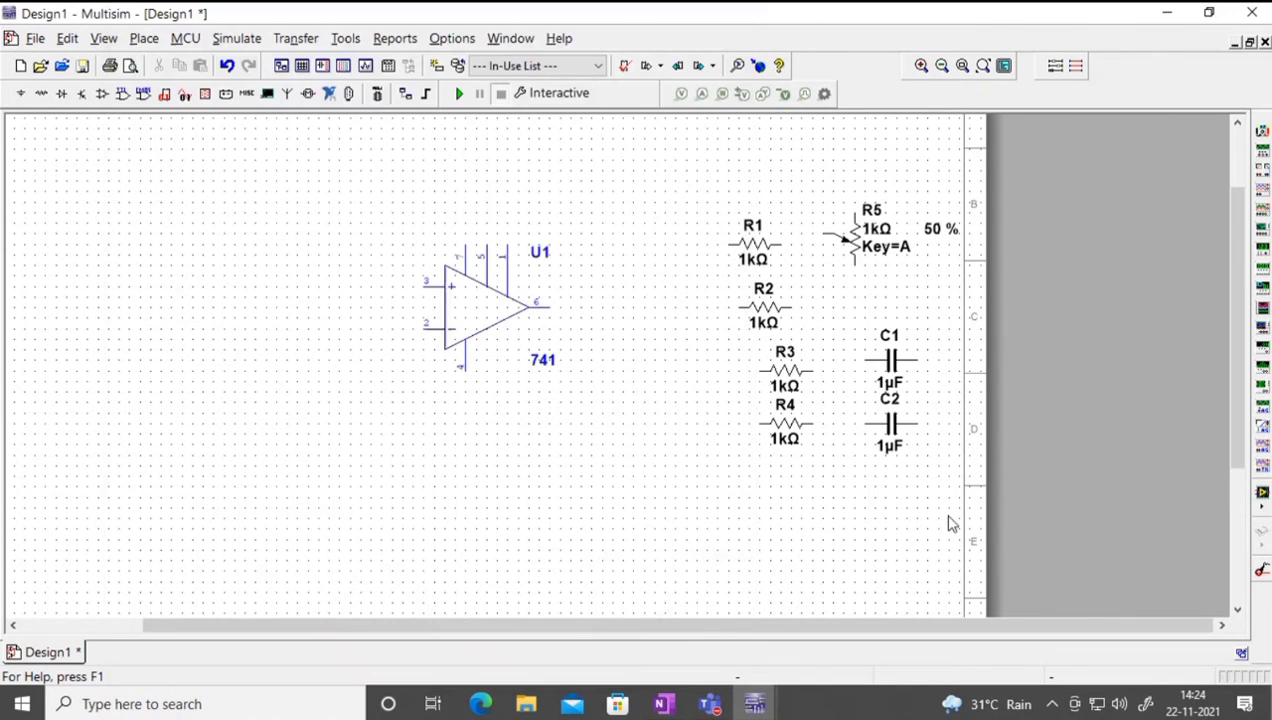
click(855, 490)
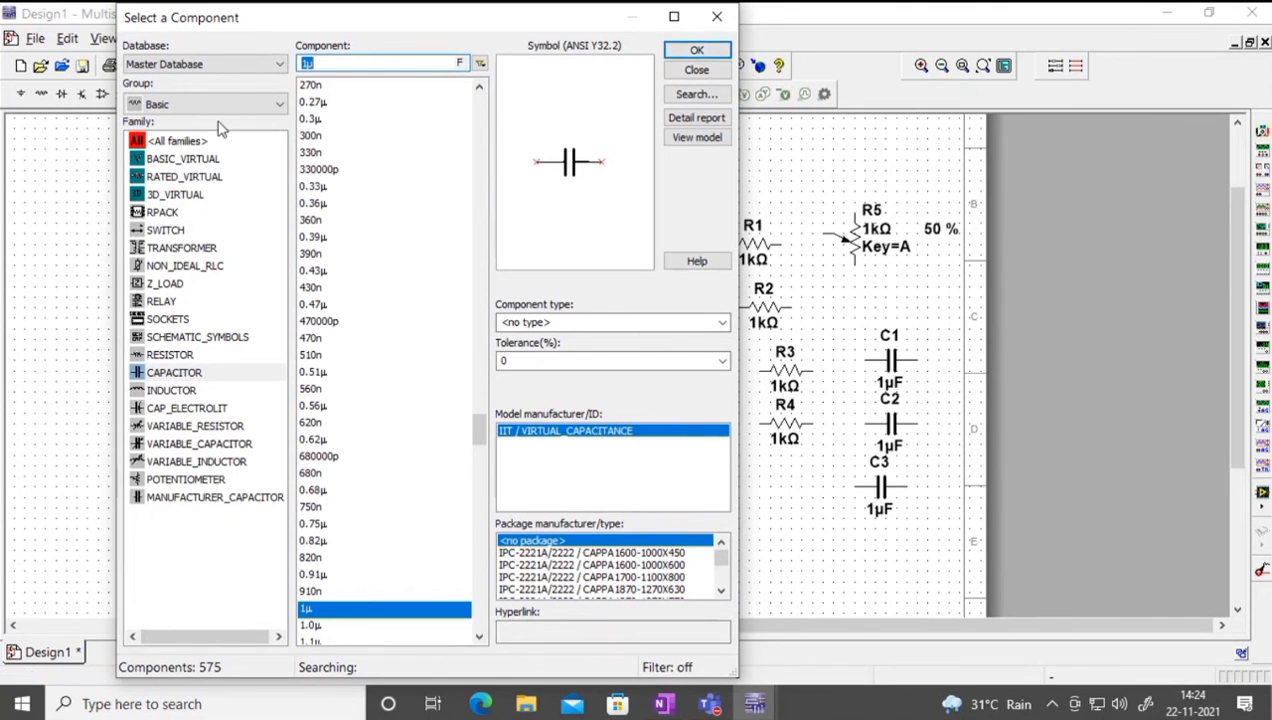
click(696, 70)
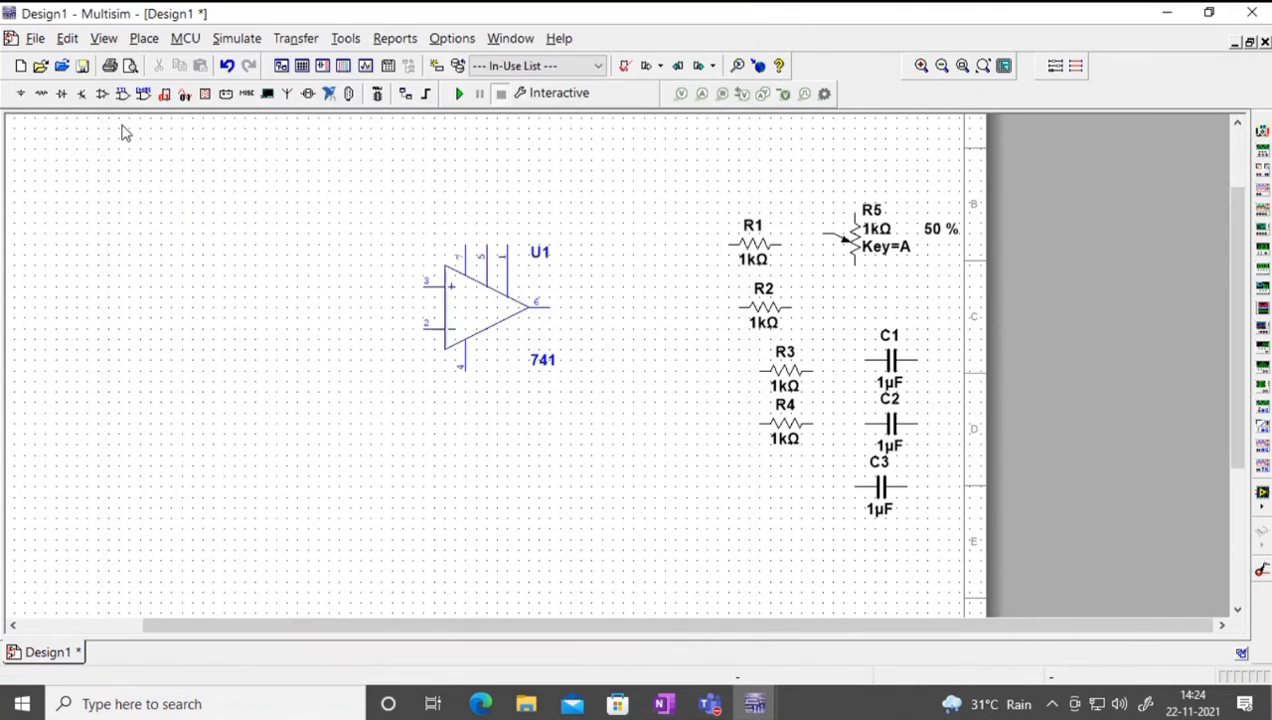
Step: Place two DC_POWER sources from the power sources family, one below the other, to the left of the op-amp
click(21, 93)
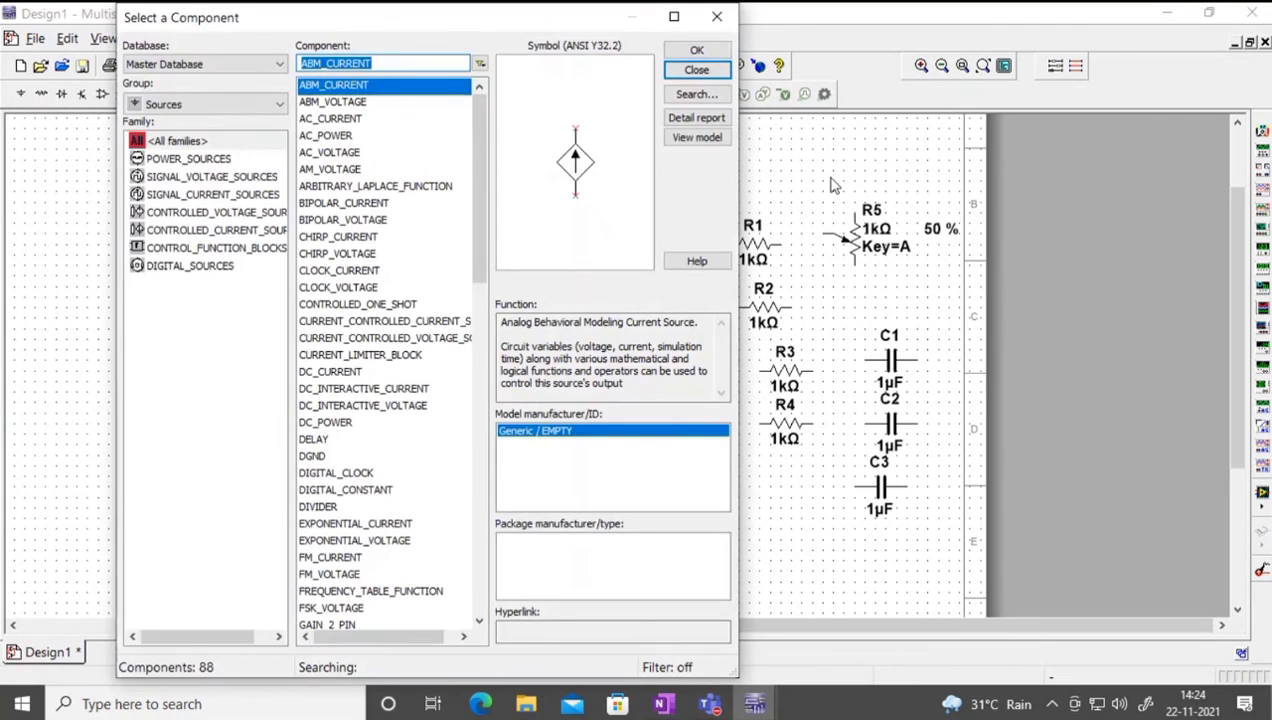
click(180, 160)
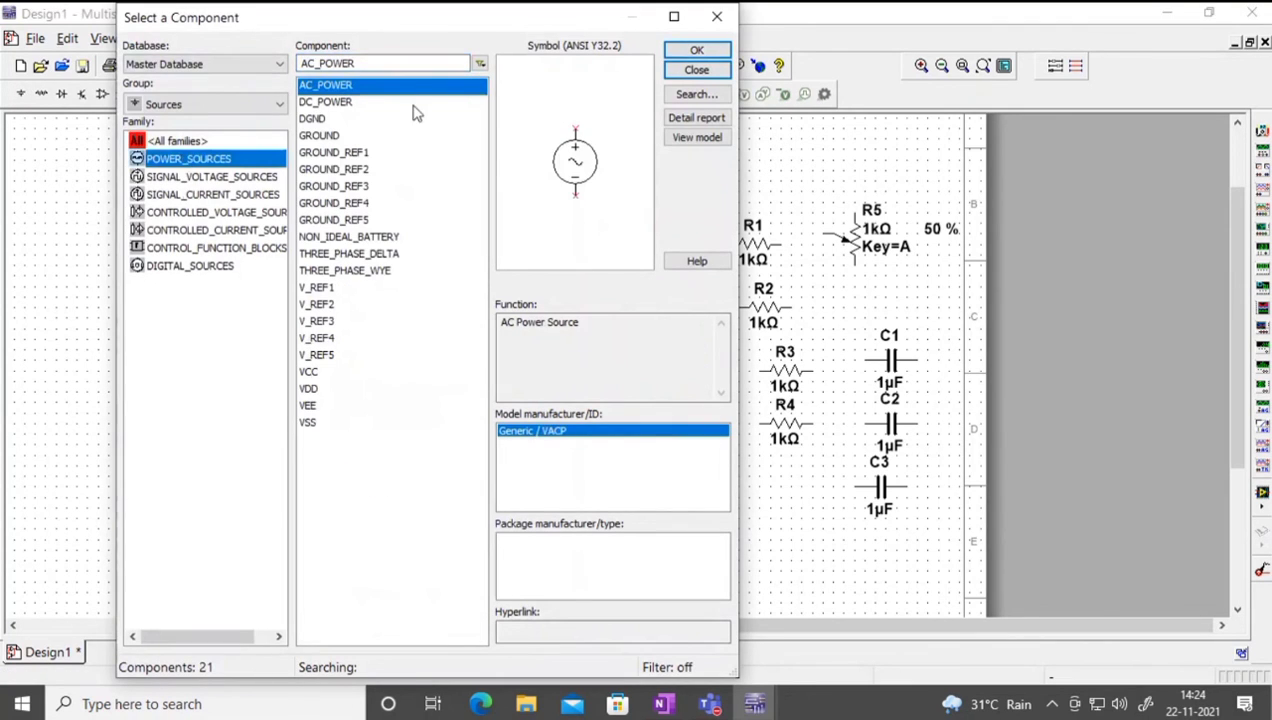
click(338, 102)
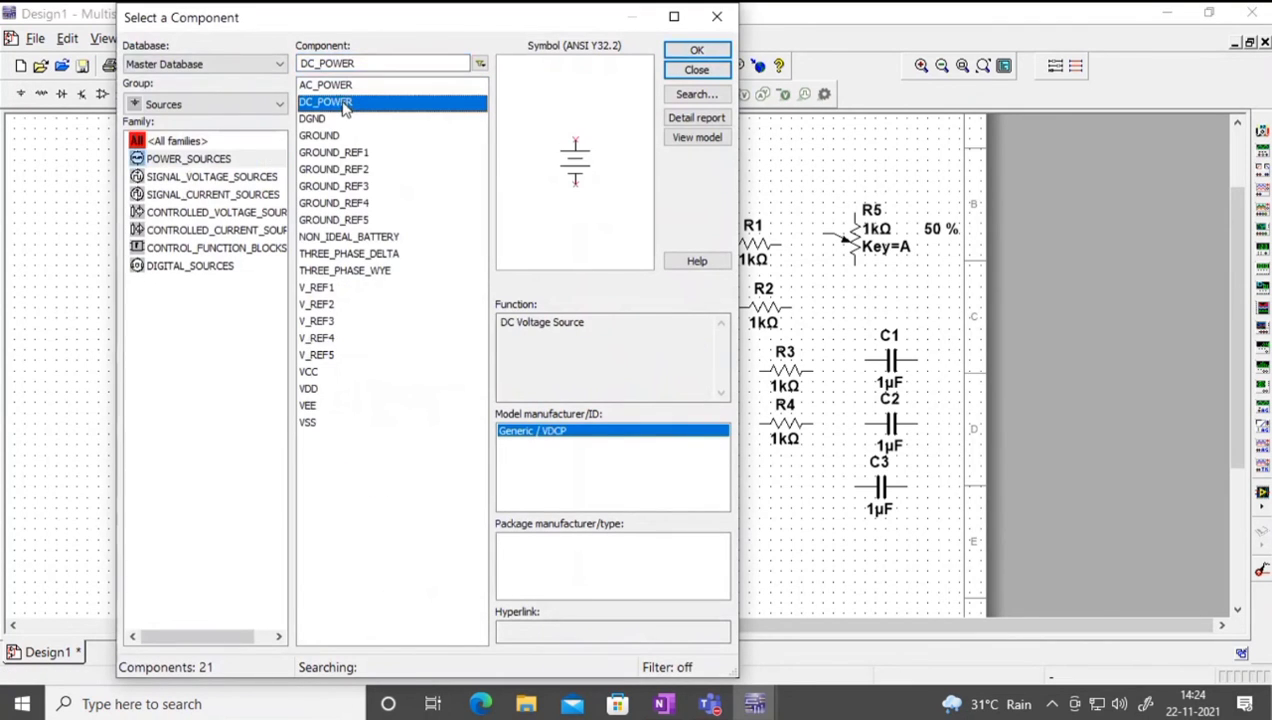
click(690, 50)
click(95, 340)
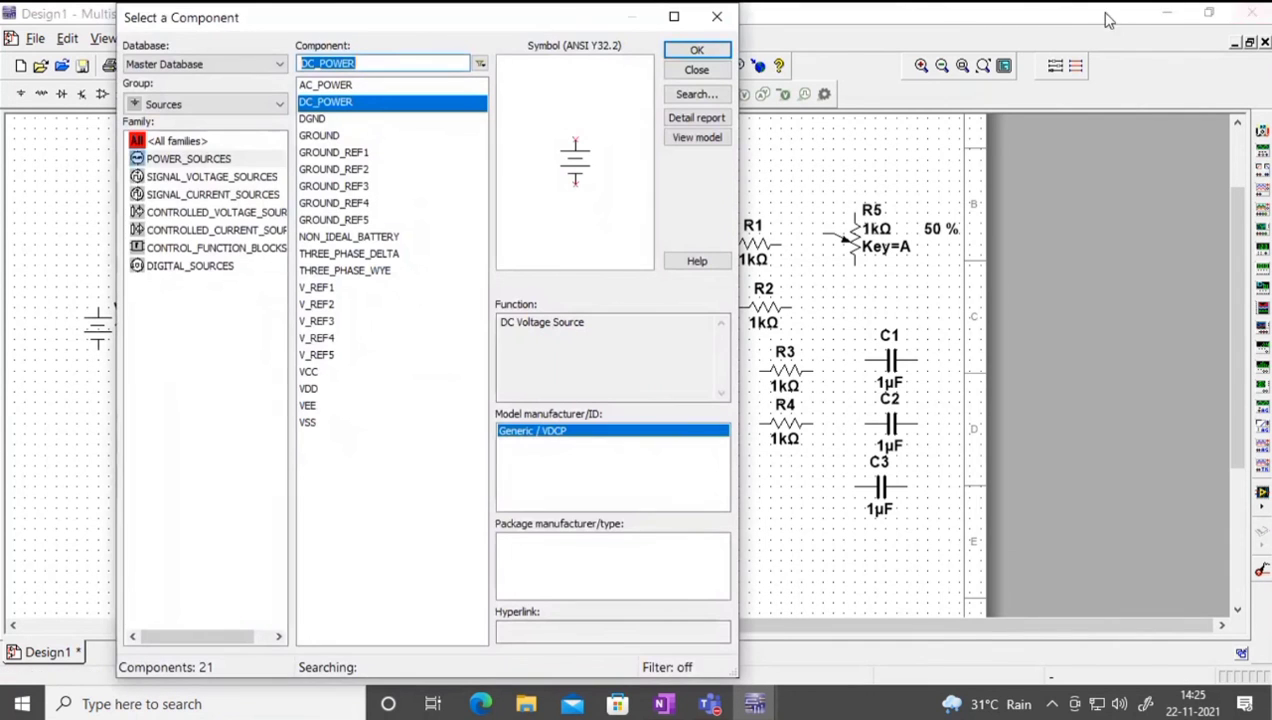
click(696, 52)
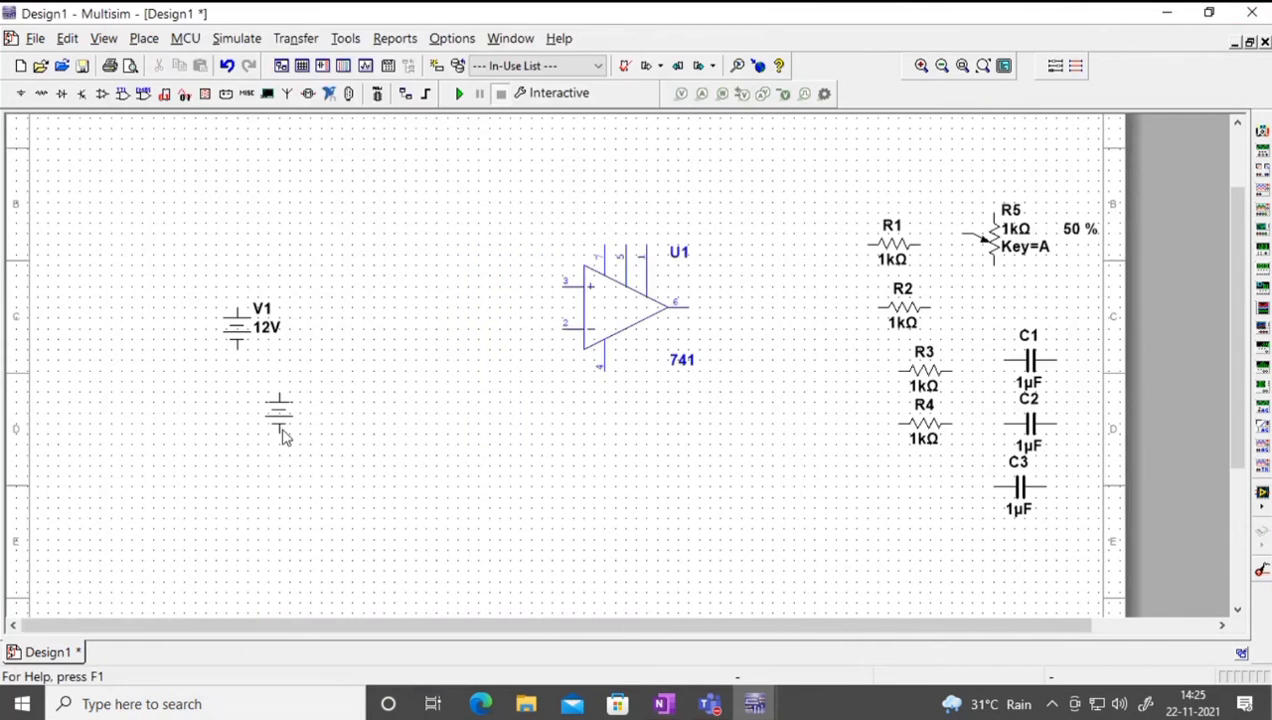
click(247, 440)
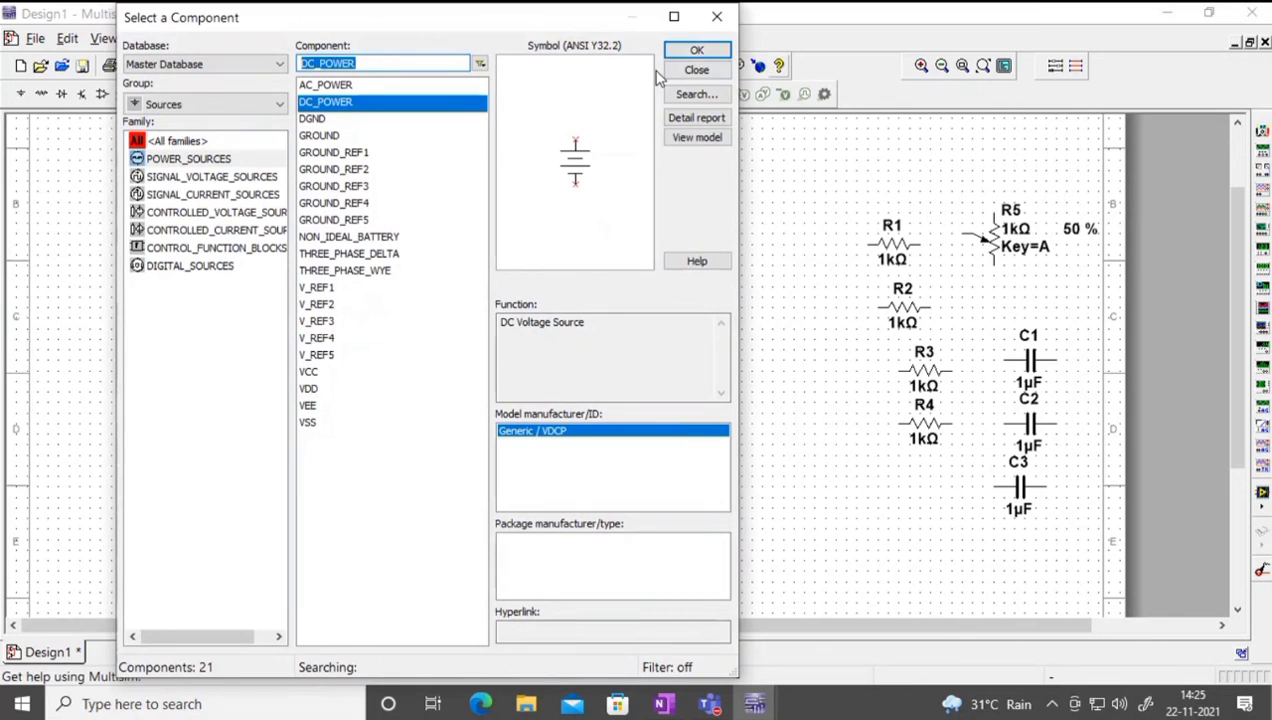
Step: Place three analog GROUND symbols in a row below the op-amp and end the component selection
click(318, 136)
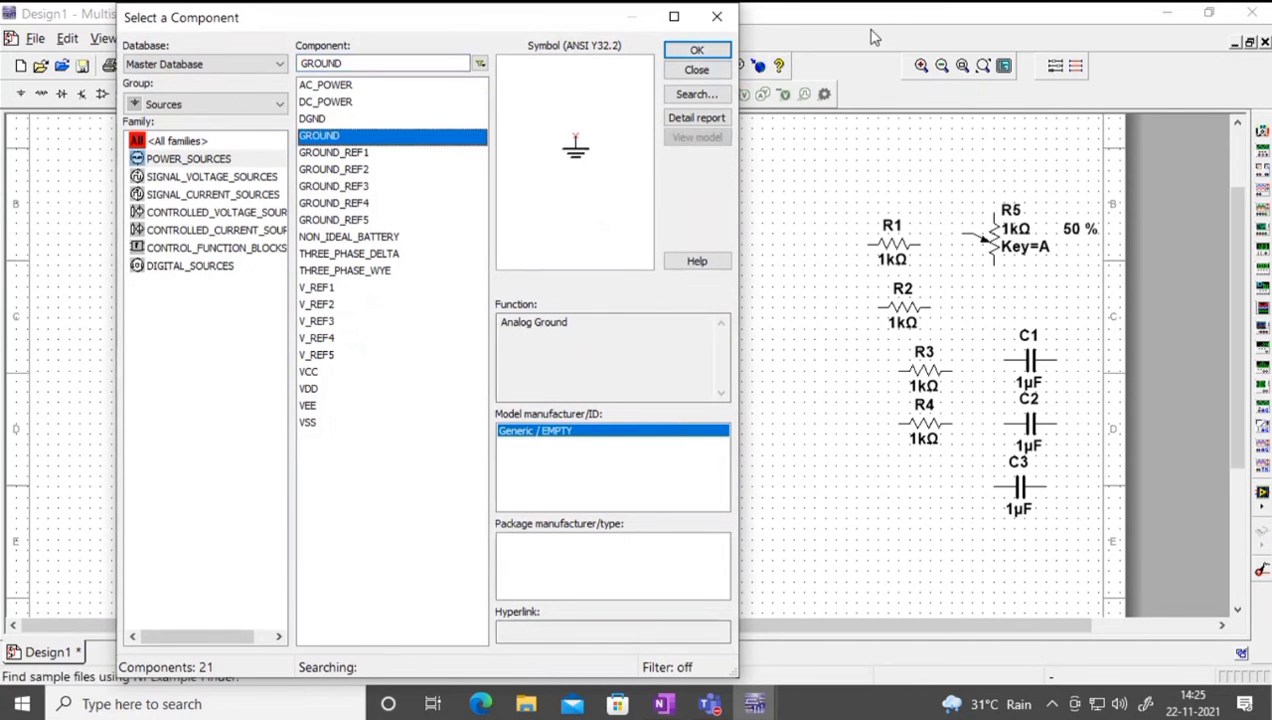
click(696, 50)
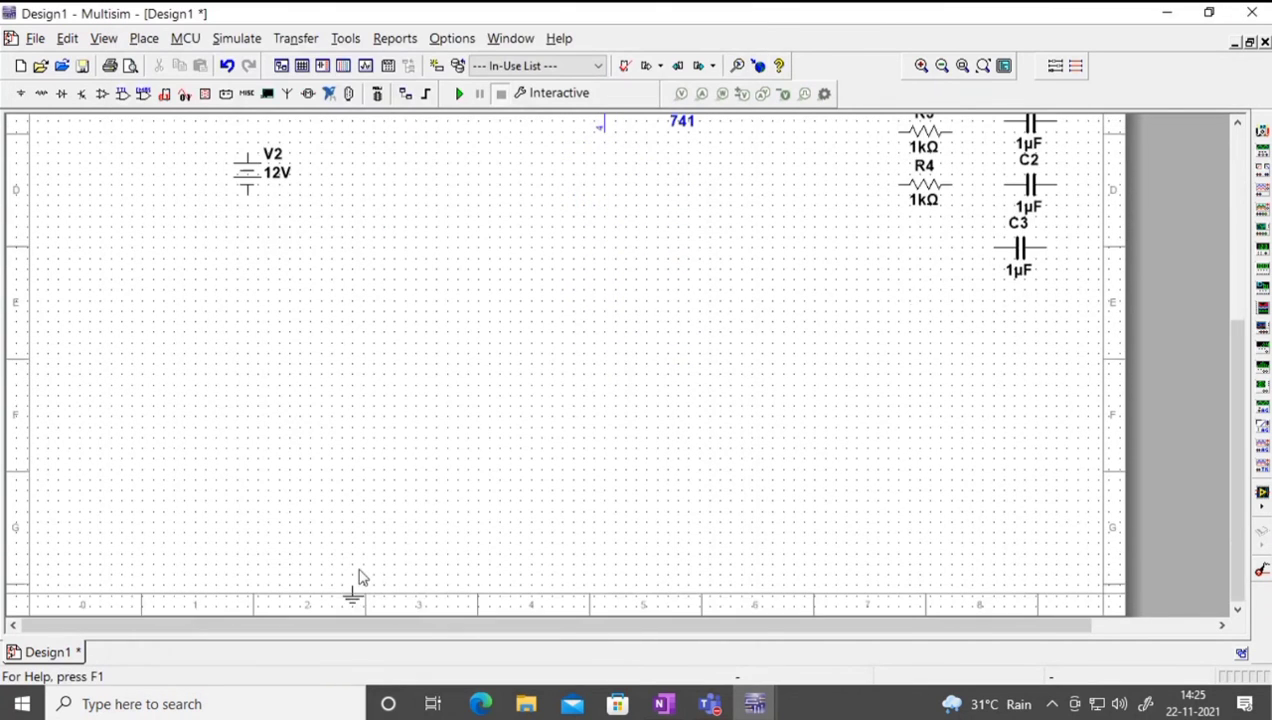
click(406, 482)
click(711, 50)
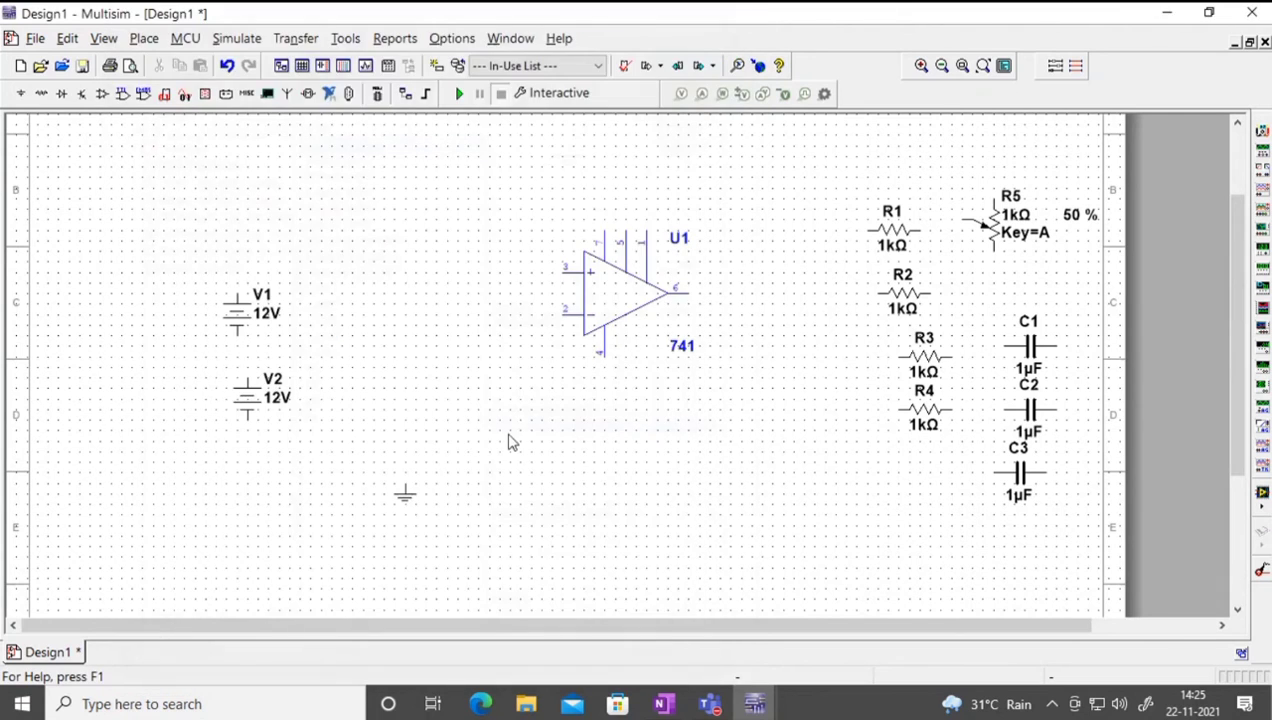
click(476, 479)
click(696, 50)
click(549, 489)
click(696, 68)
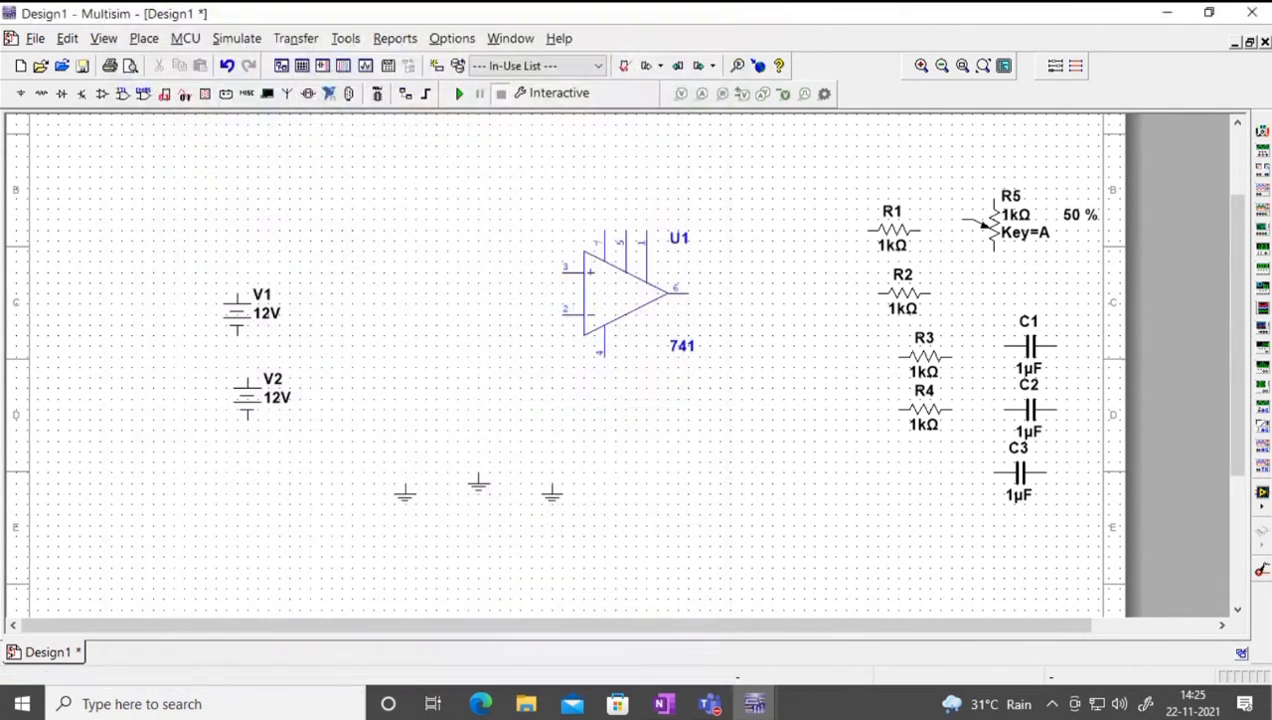
Step: Move the 741 op-amp left toward the two 12 V sources and shift both sources further left
scroll(613, 448, down, 2)
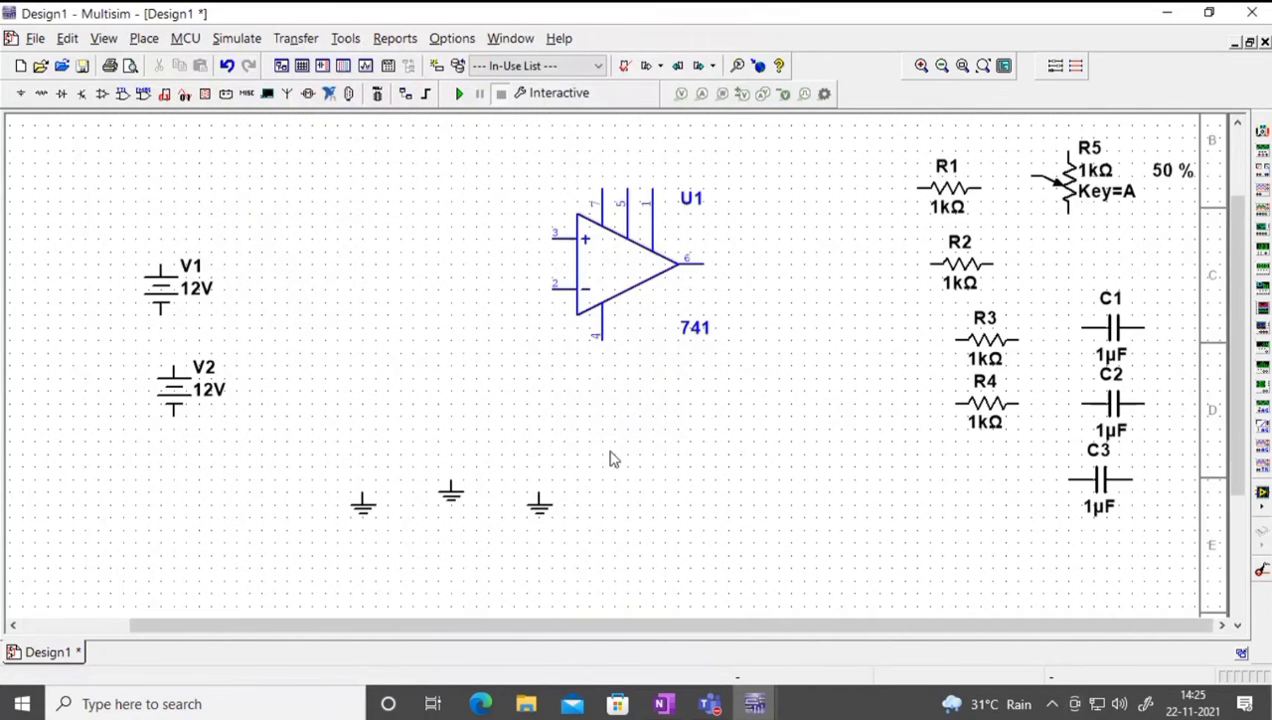
click(1237, 625)
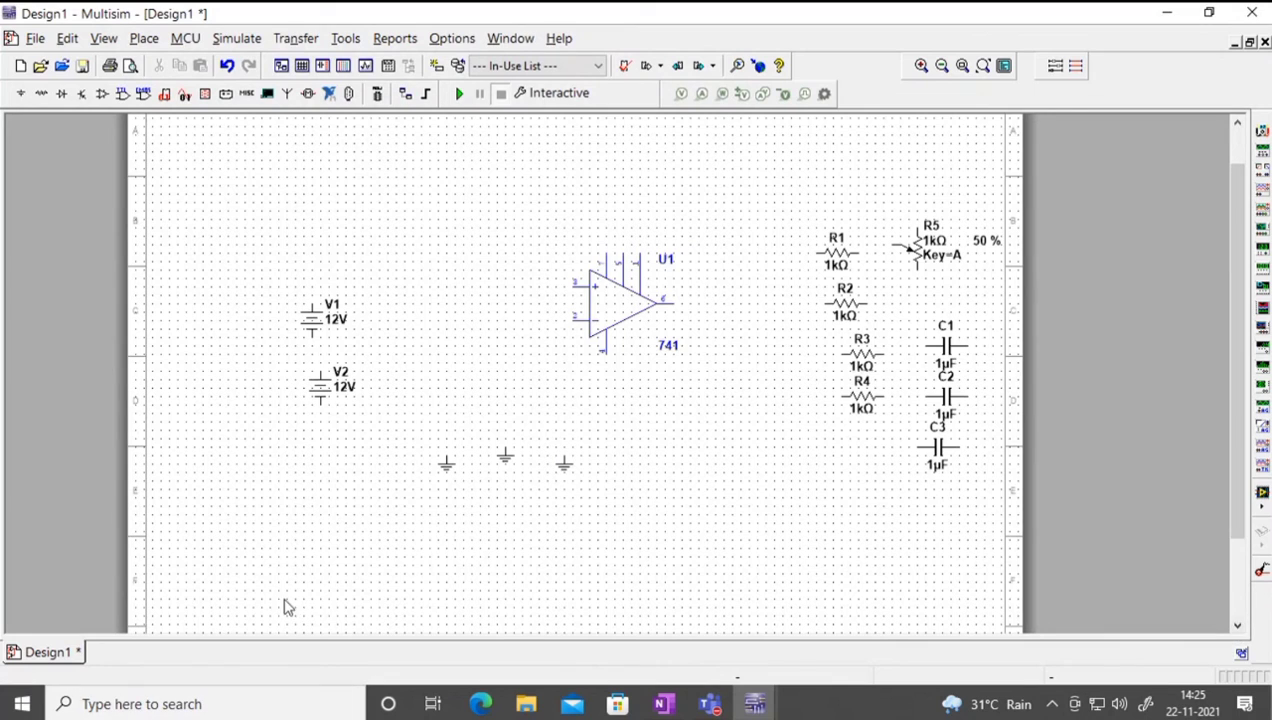
scroll(287, 565, down, 2)
scroll(302, 551, up, 4)
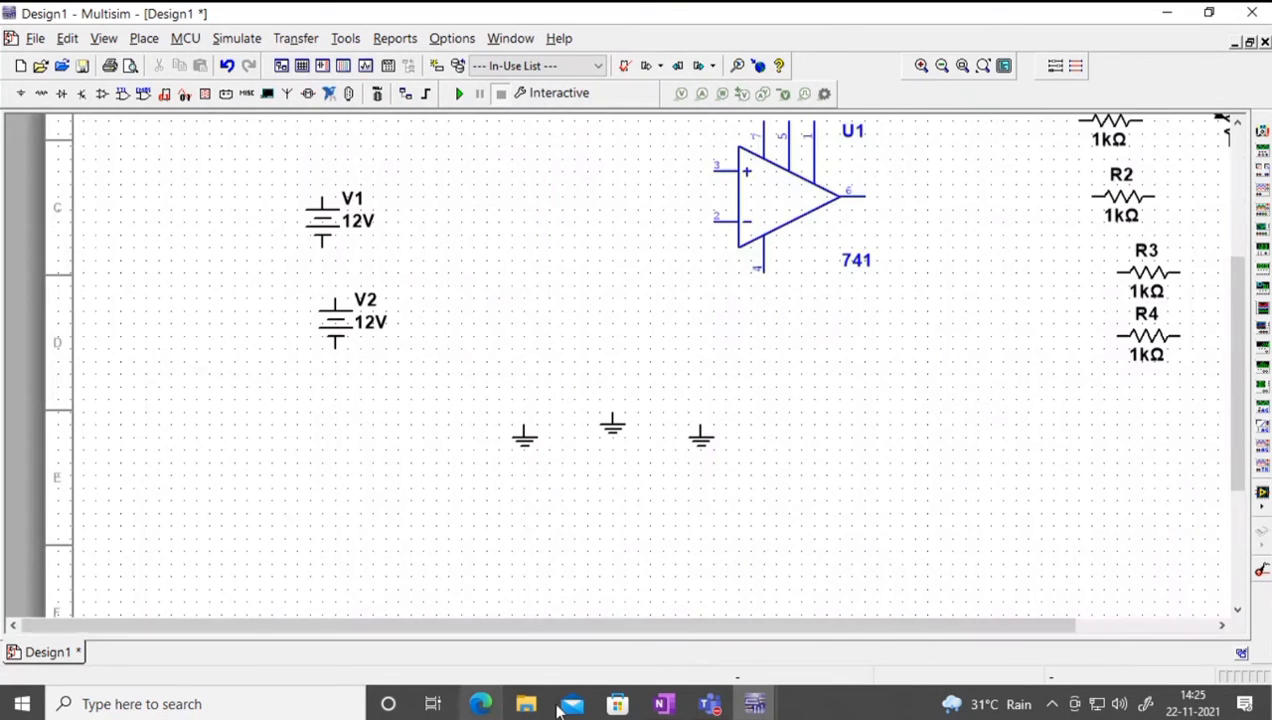
scroll(676, 616, down, 1)
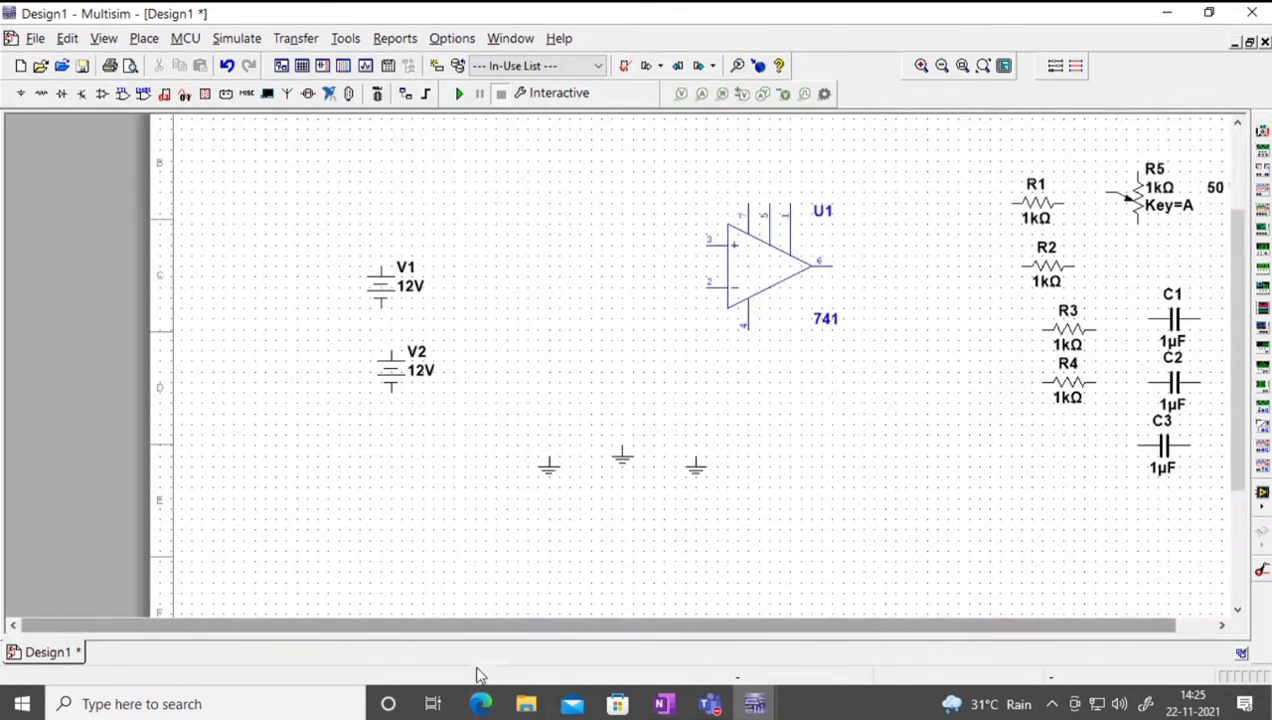
drag(1011, 628, 1159, 590)
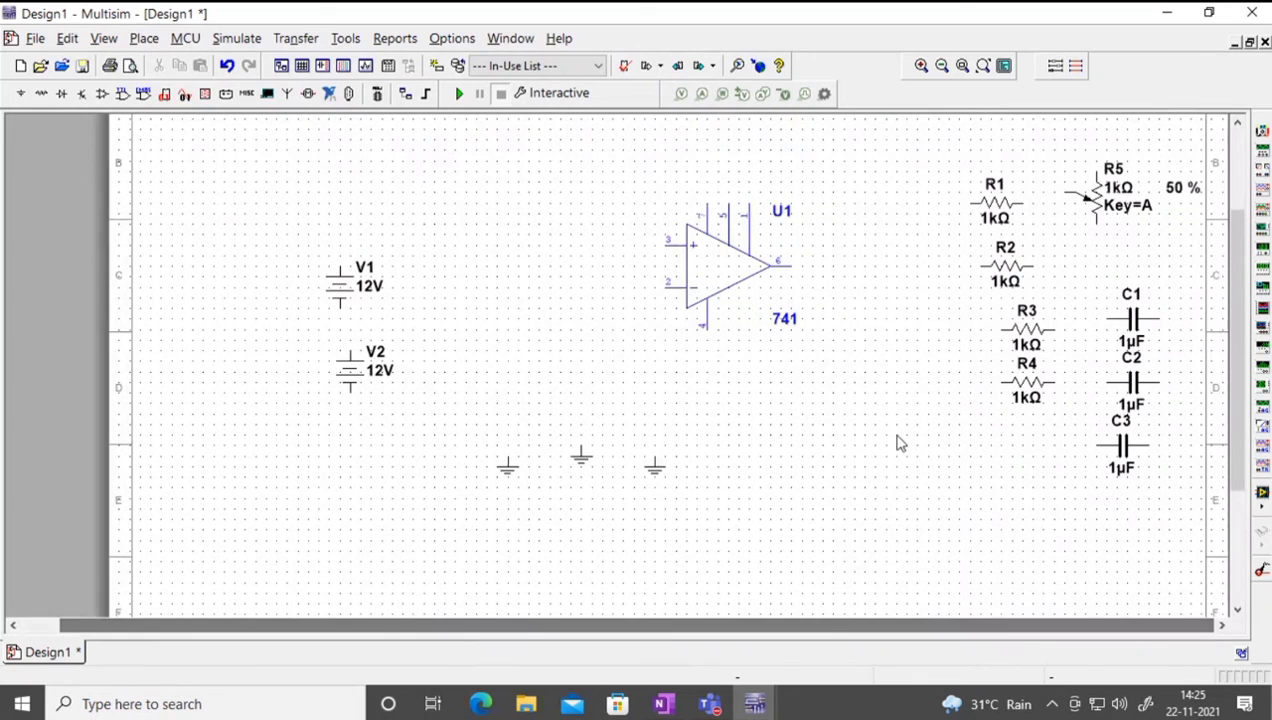
drag(704, 261, 507, 303)
click(357, 296)
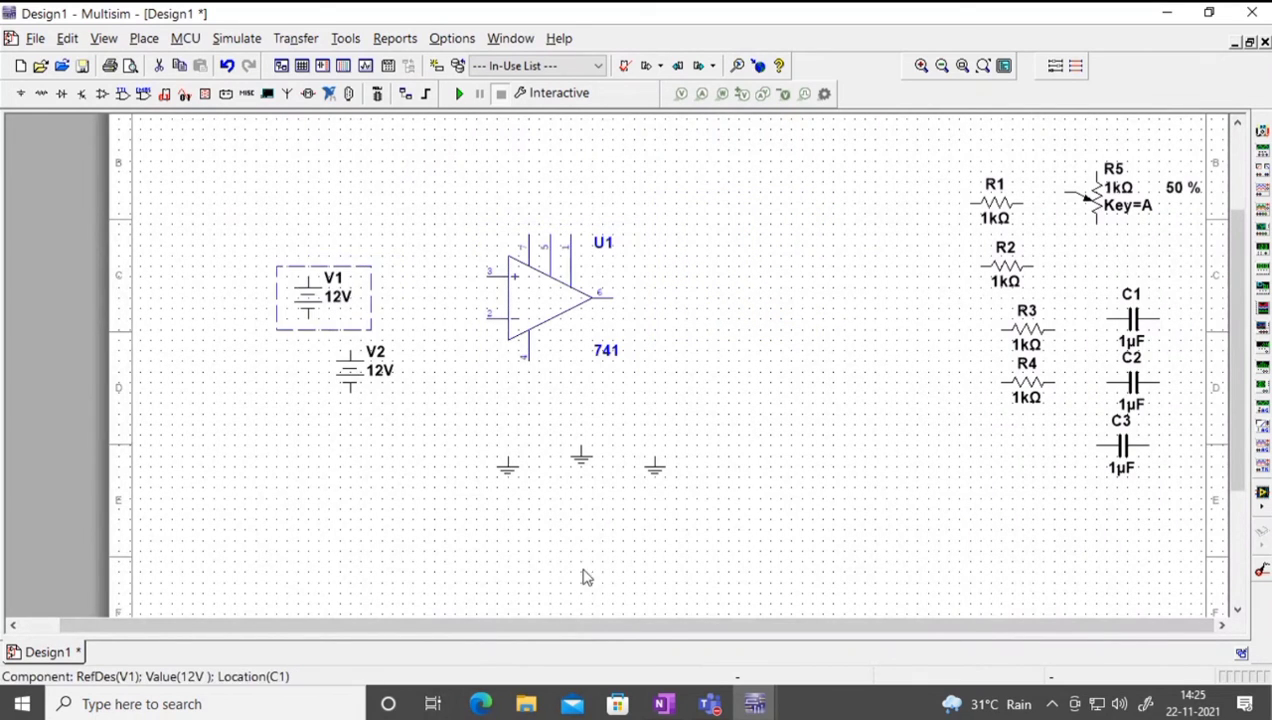
drag(337, 368, 285, 368)
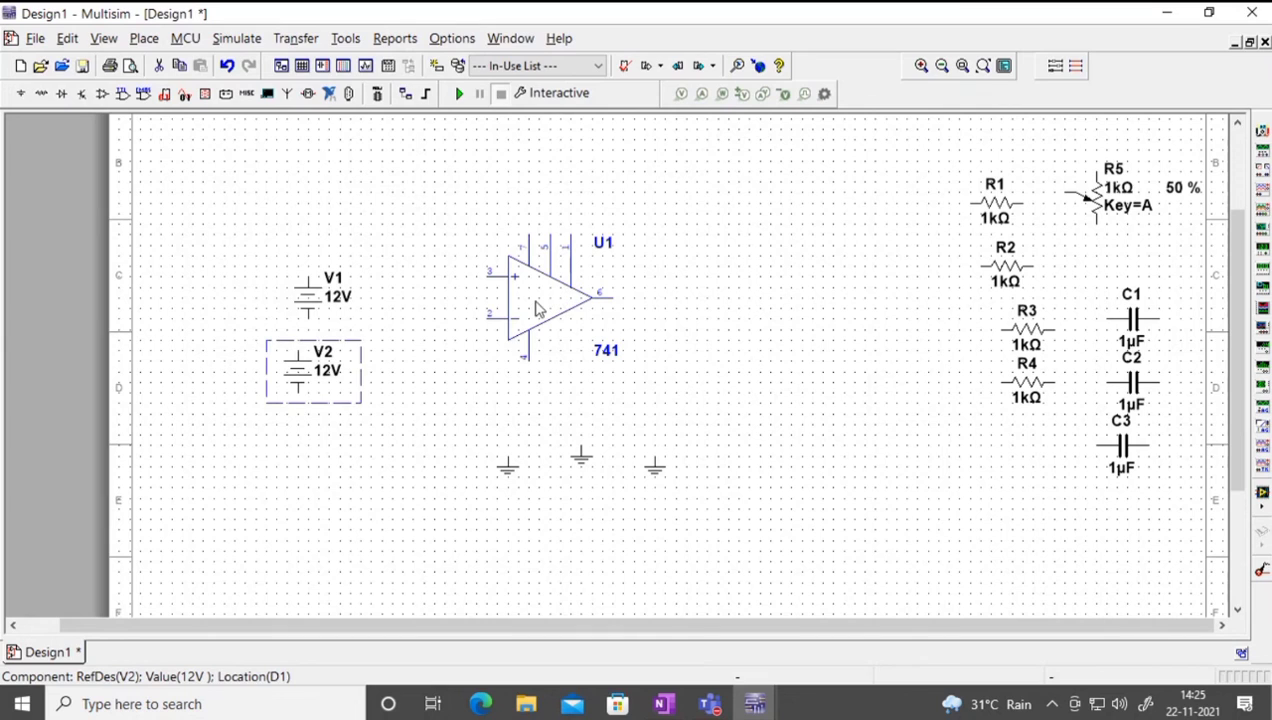
Step: Nudge the 741 op-amp slightly down and right and flip it vertically so the inverting input is on top
drag(560, 298, 568, 322)
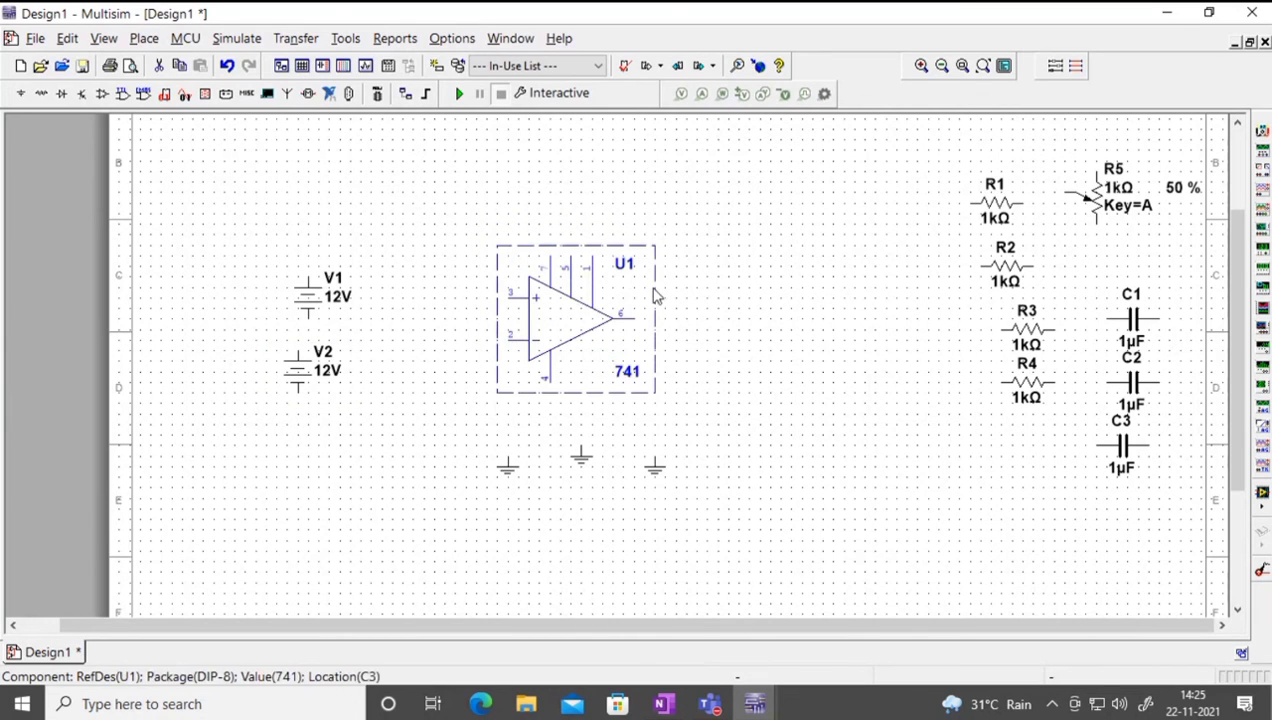
right_click(566, 317)
click(628, 137)
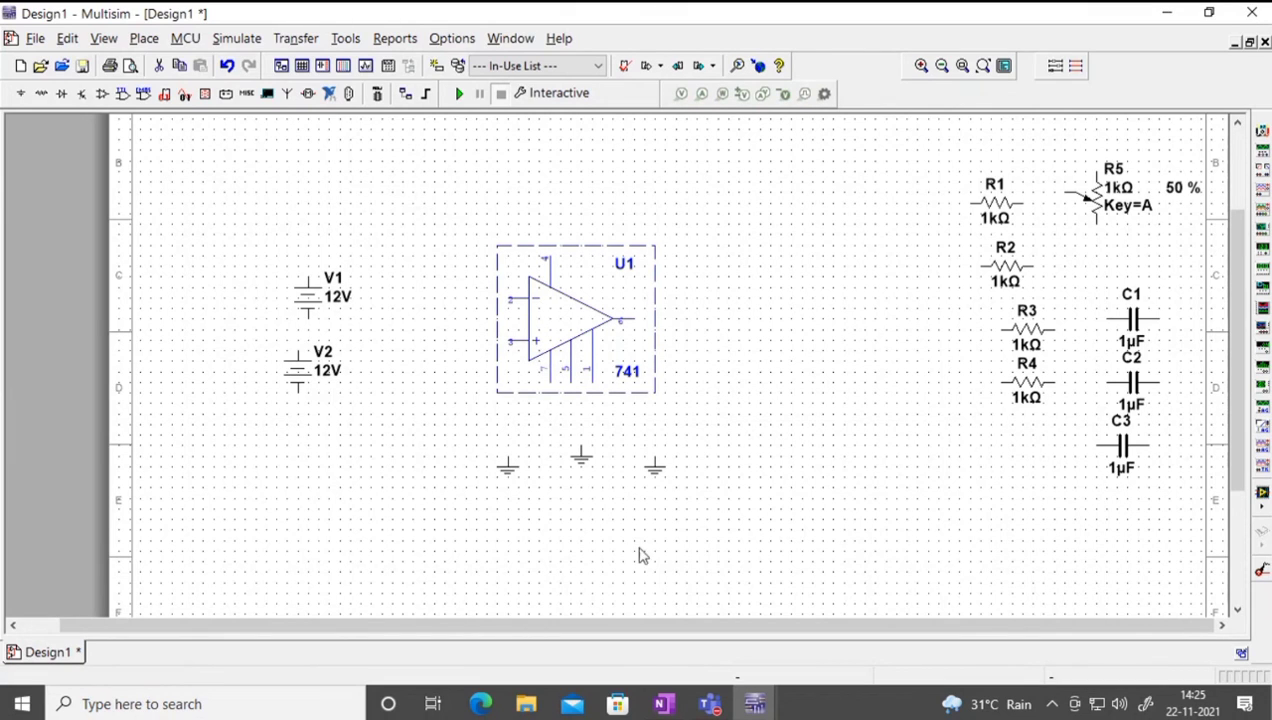
click(742, 383)
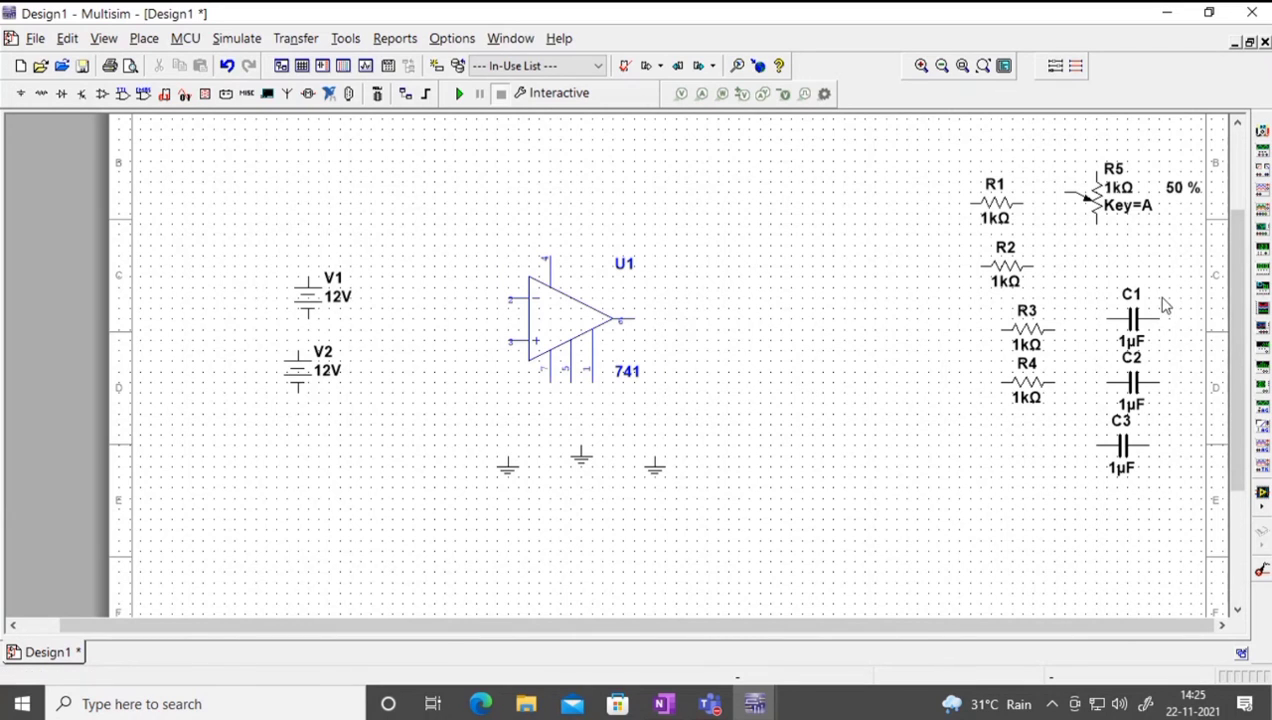
Step: Move the 1 kΩ potentiometer above the op-amp and rotate it 90° clockwise
mouse_move(1106, 200)
drag(1106, 205, 508, 192)
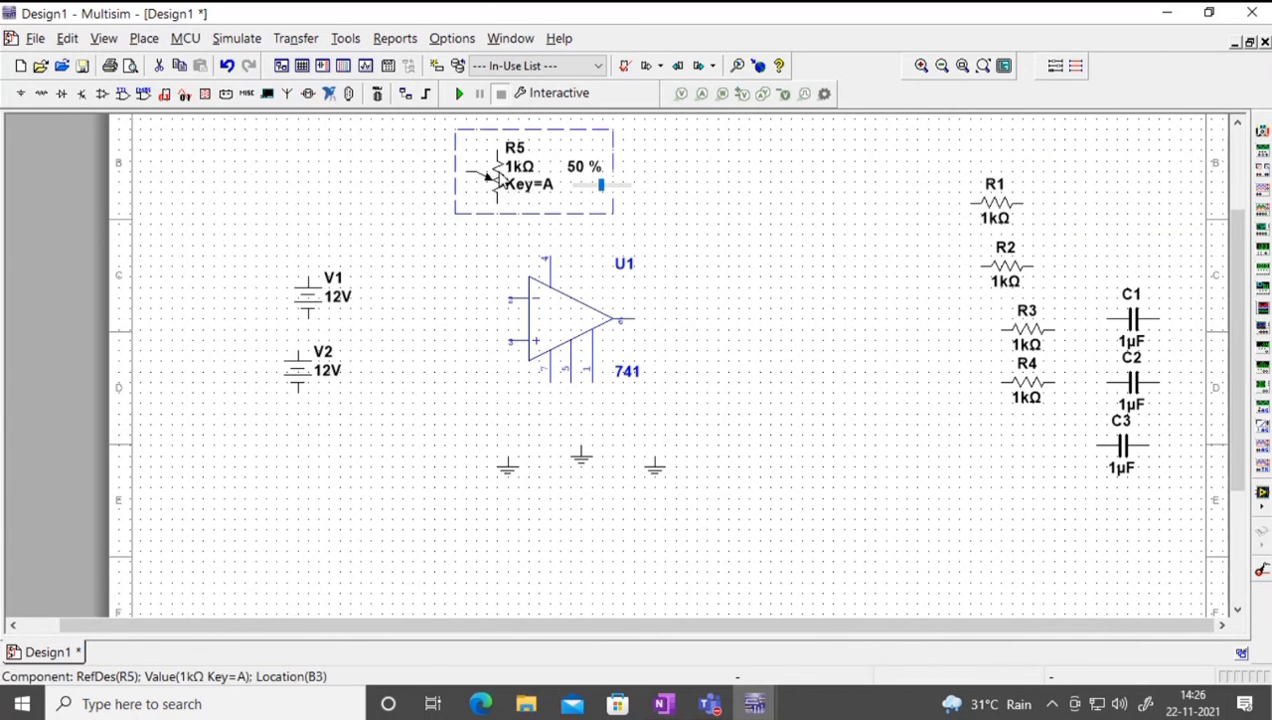
right_click(492, 178)
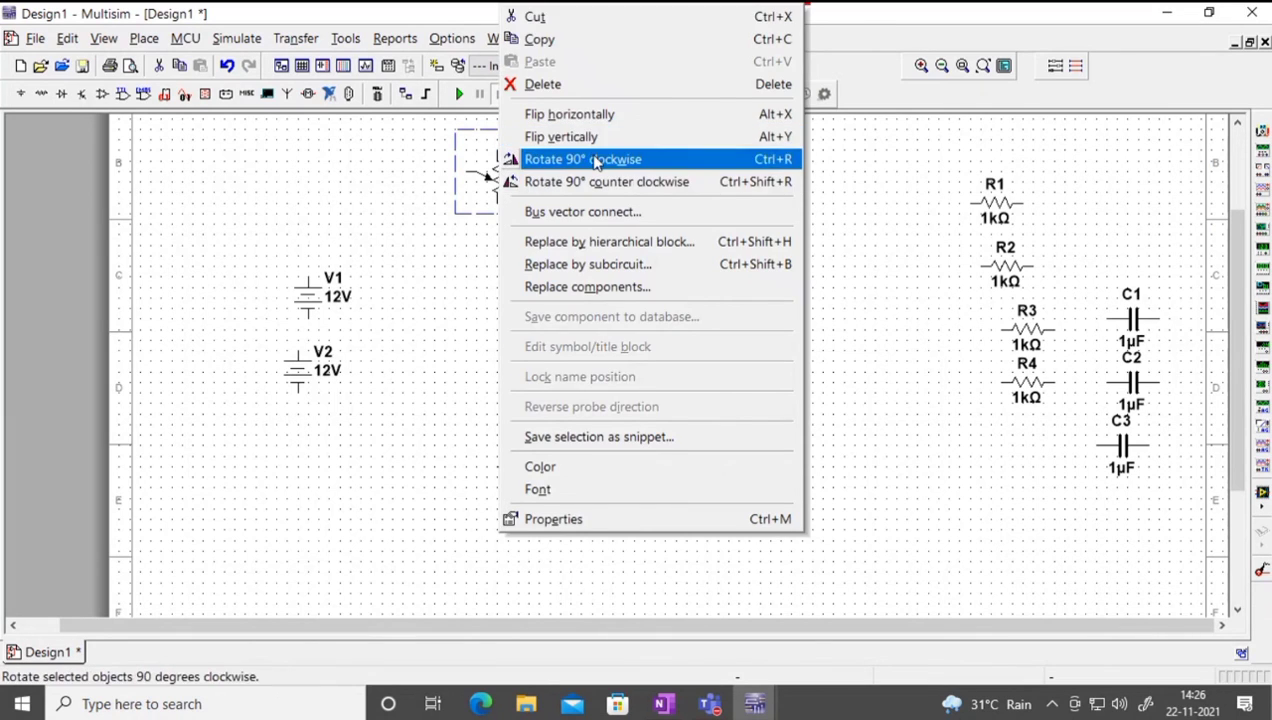
click(588, 160)
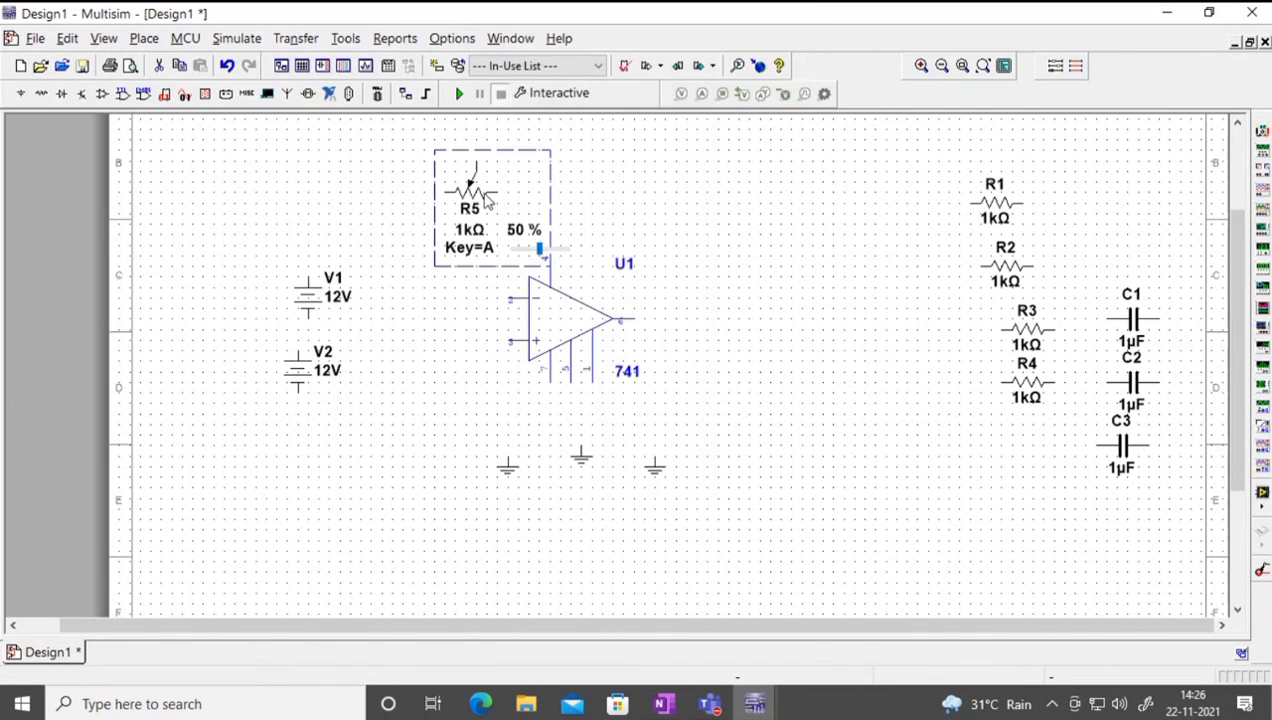
drag(487, 200, 527, 200)
drag(557, 186, 557, 186)
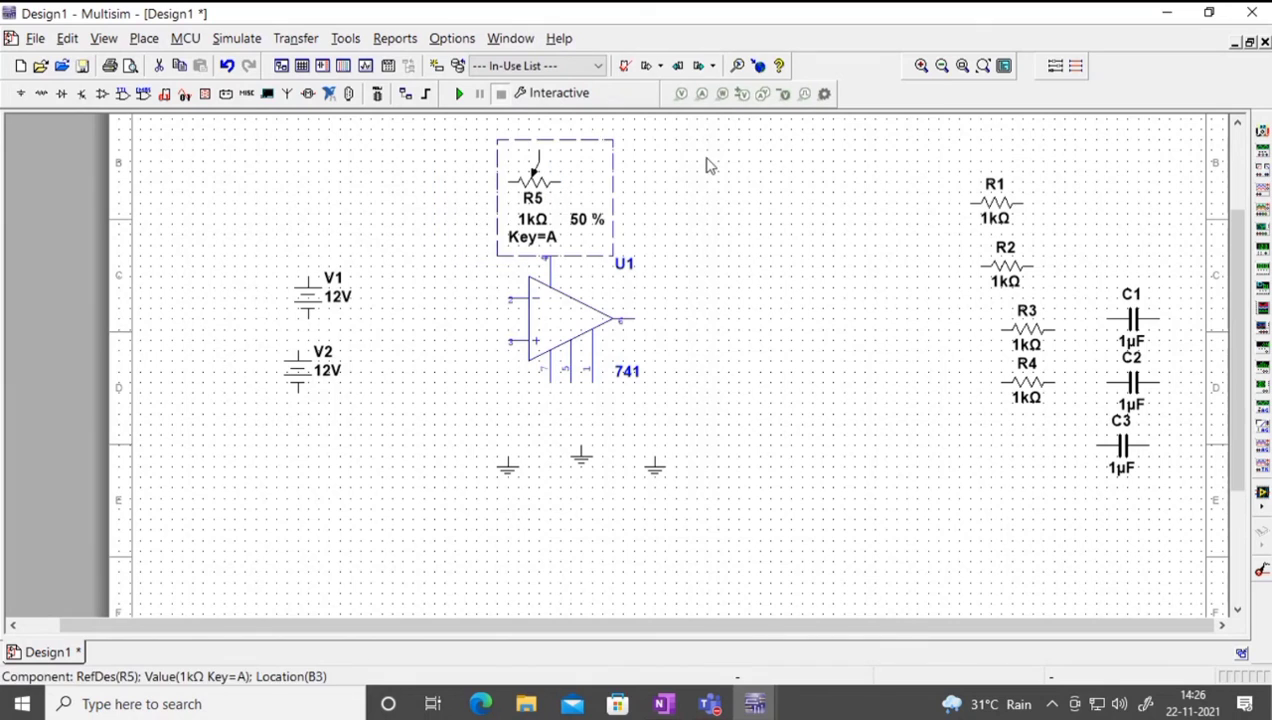
click(680, 188)
mouse_move(527, 238)
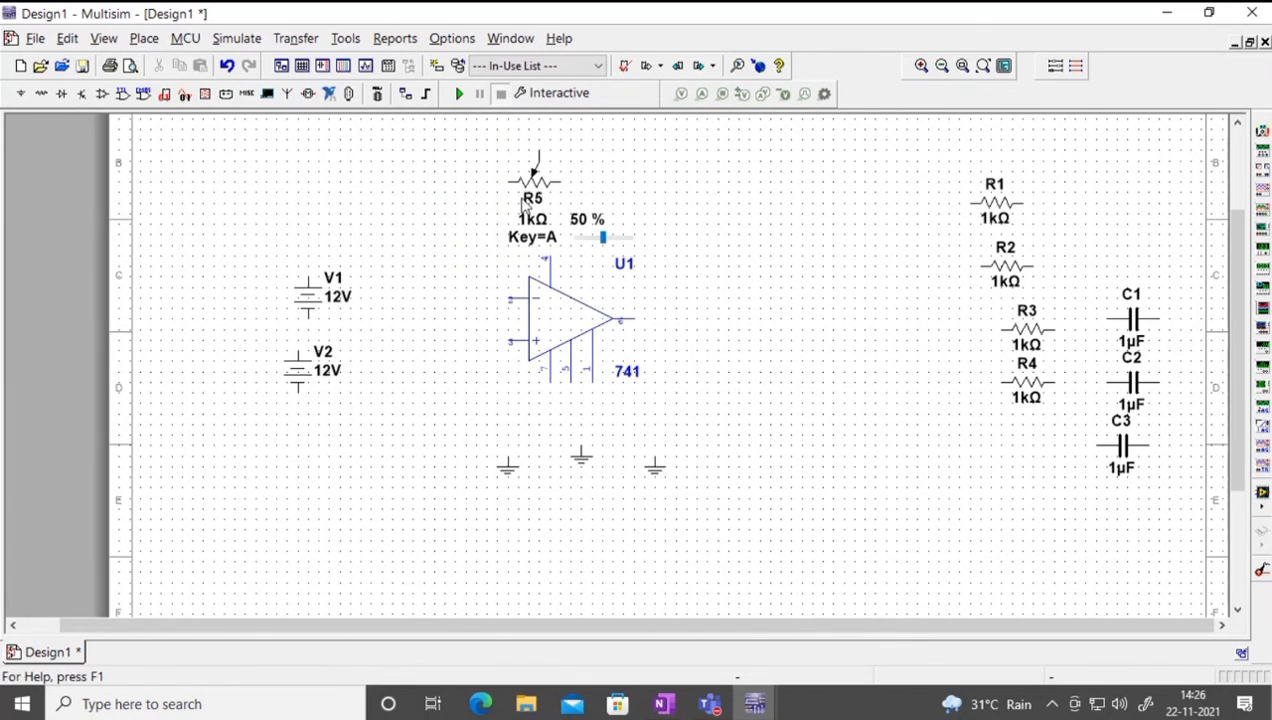
click(524, 184)
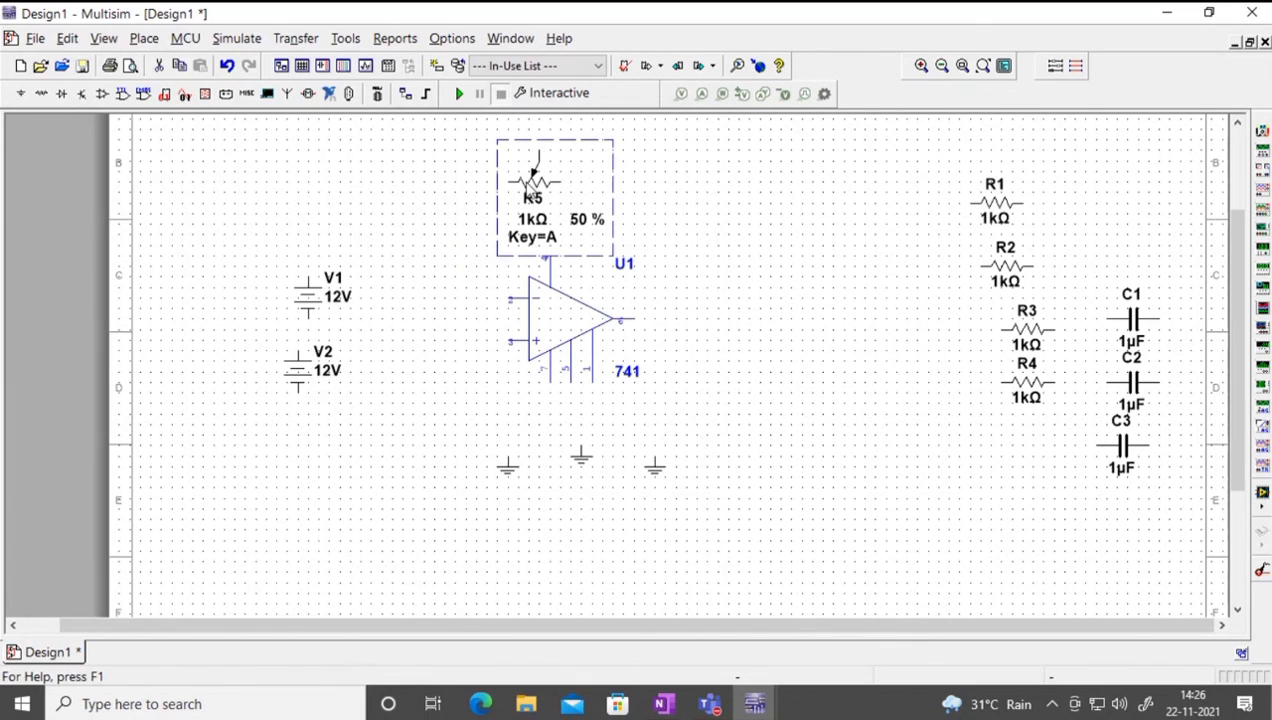
click(668, 193)
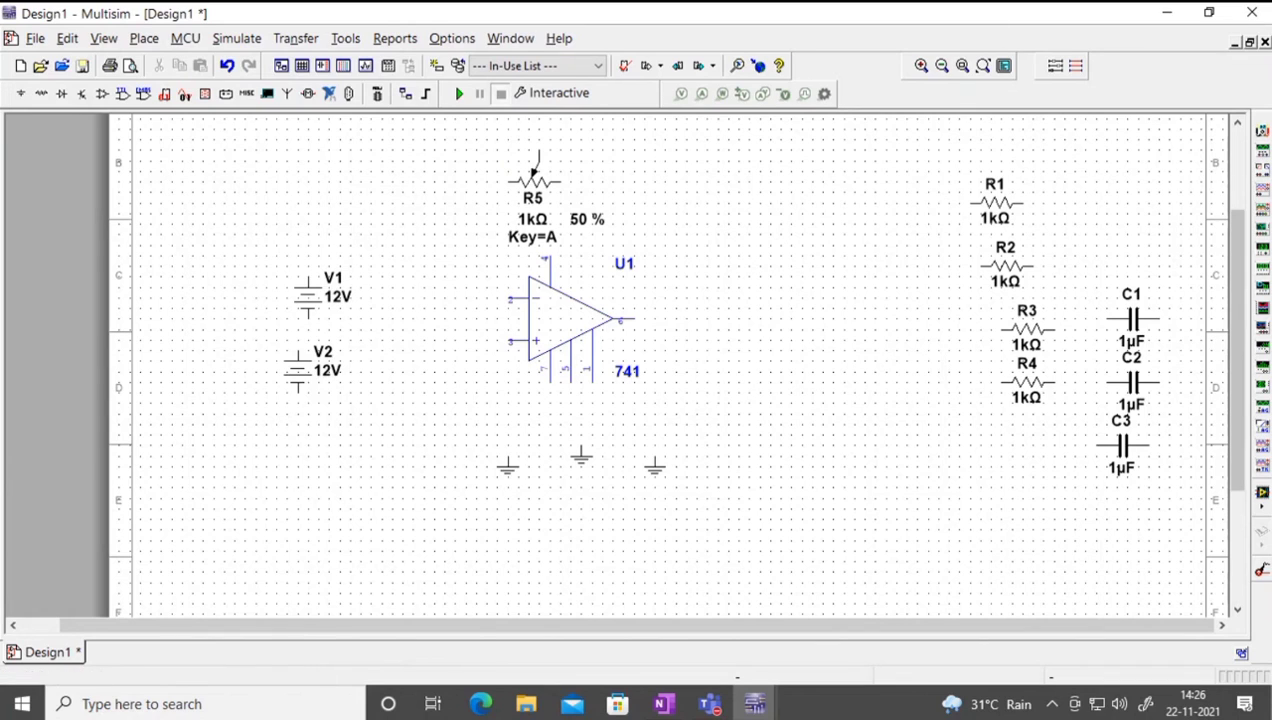
Step: Place a multimeter beside the potentiometer, wire its + and − terminals to the left and right ends, and tie the wiper to the right end
click(1262, 135)
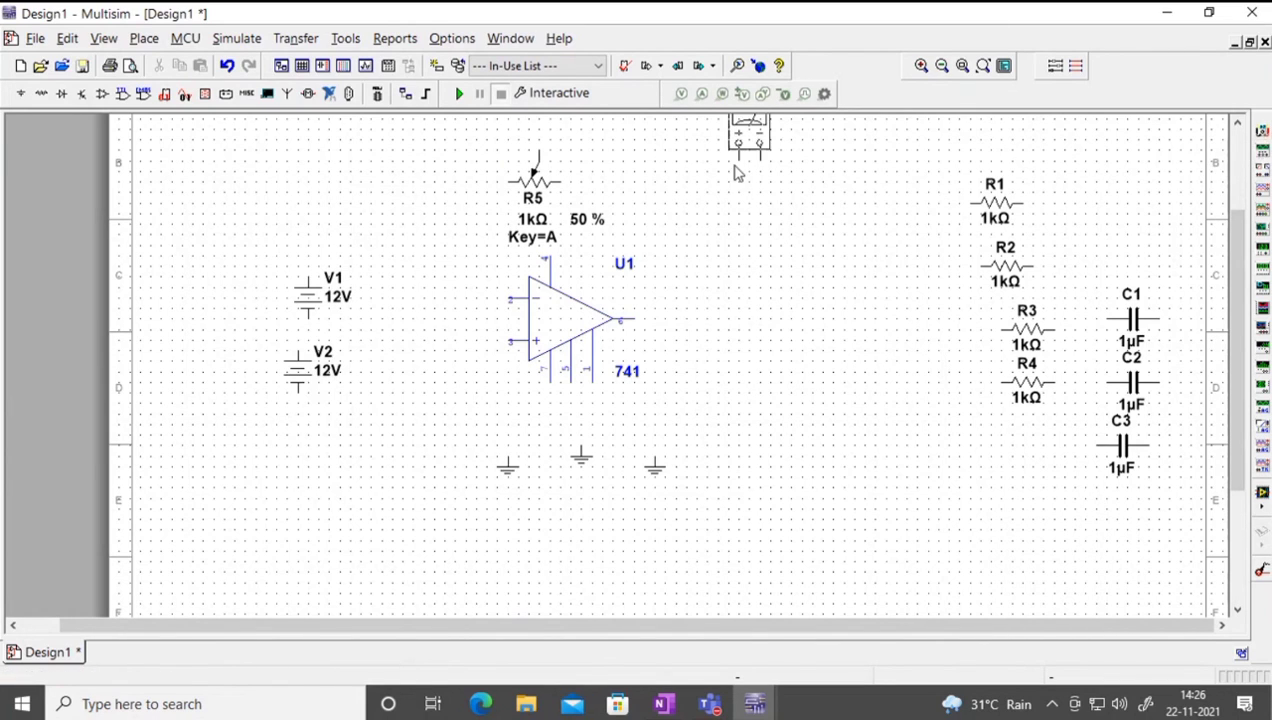
click(621, 183)
click(633, 174)
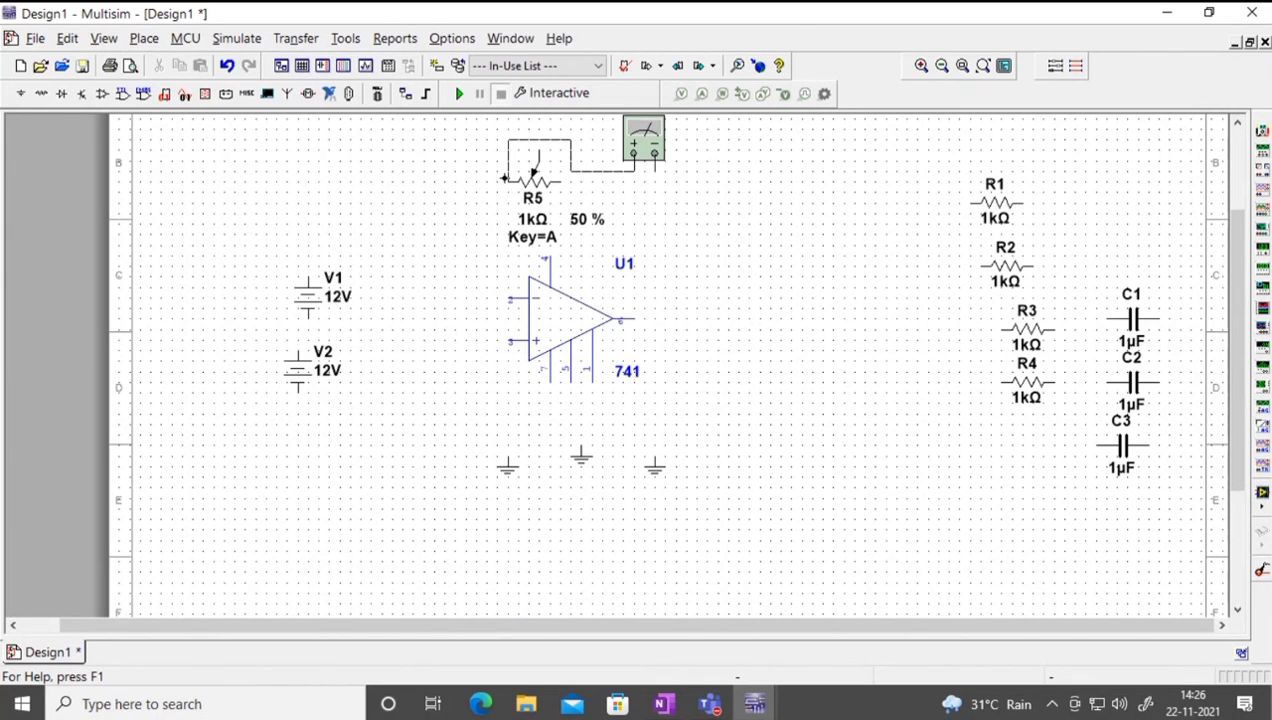
click(504, 178)
click(556, 180)
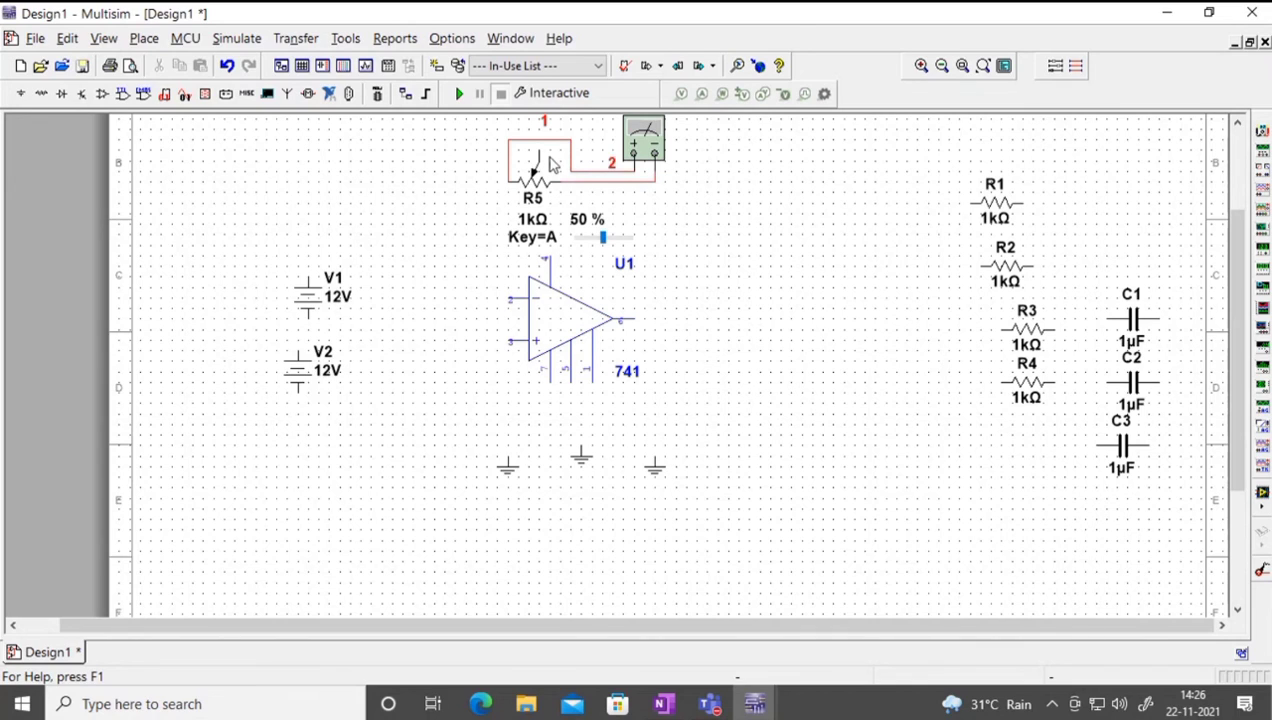
click(540, 152)
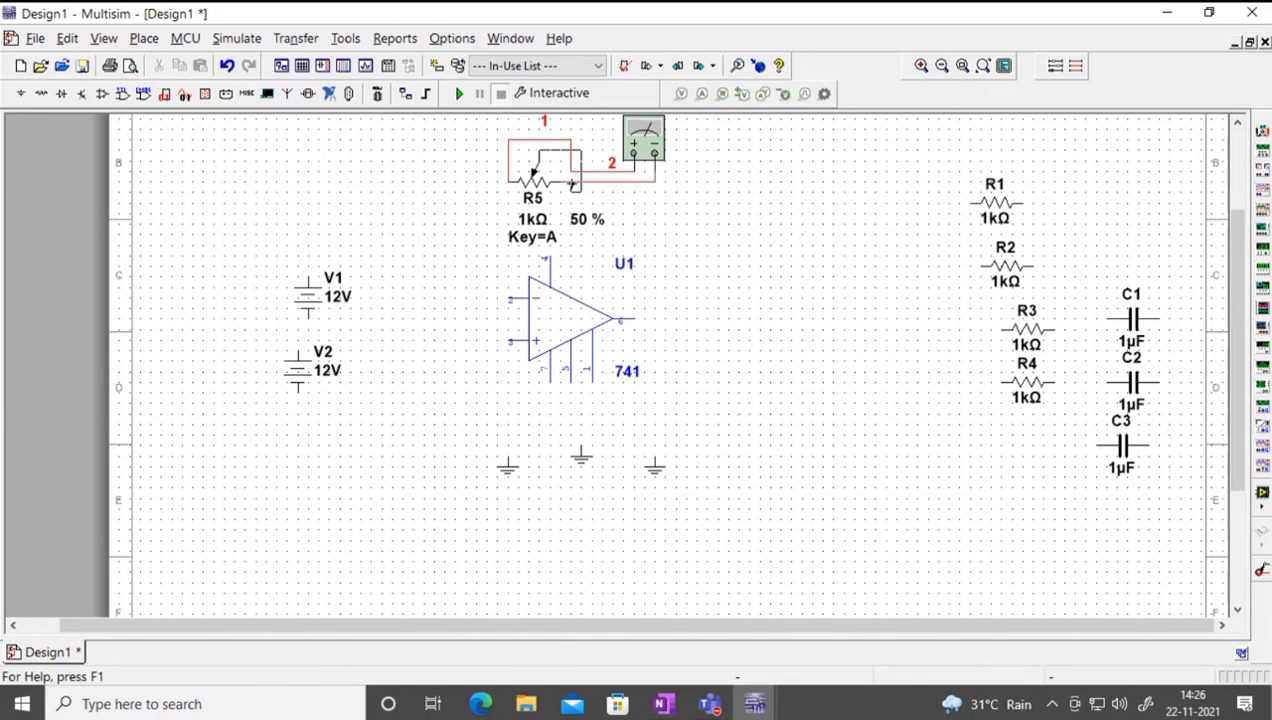
click(572, 184)
Step: Run the simulation and measure the potentiometer's resistance with the multimeter in ohms mode
click(461, 94)
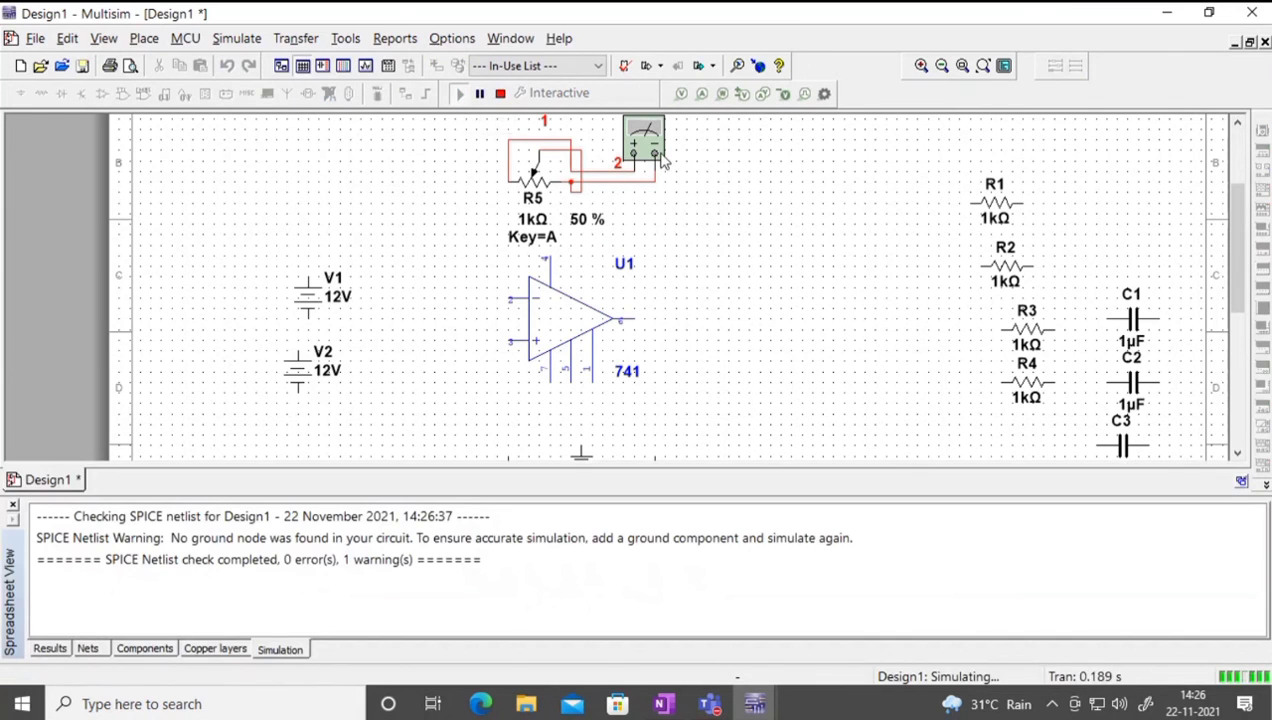
click(12, 504)
double_click(643, 140)
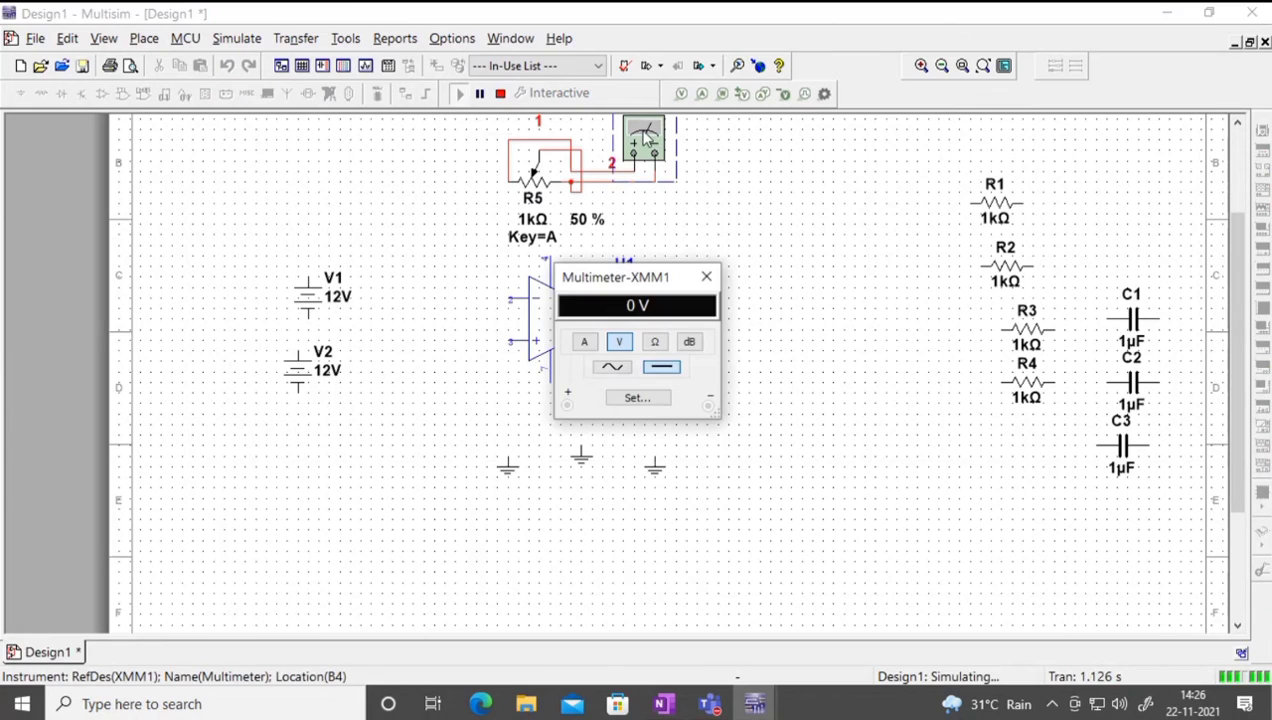
click(655, 342)
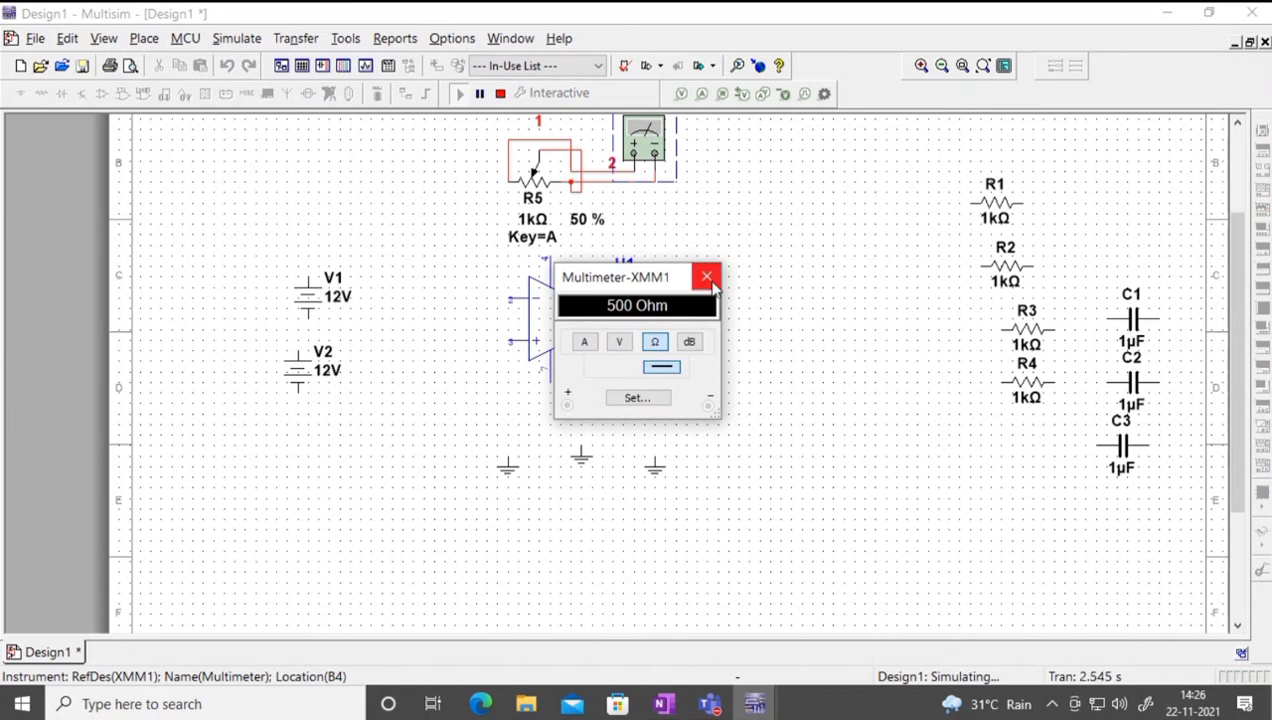
click(707, 280)
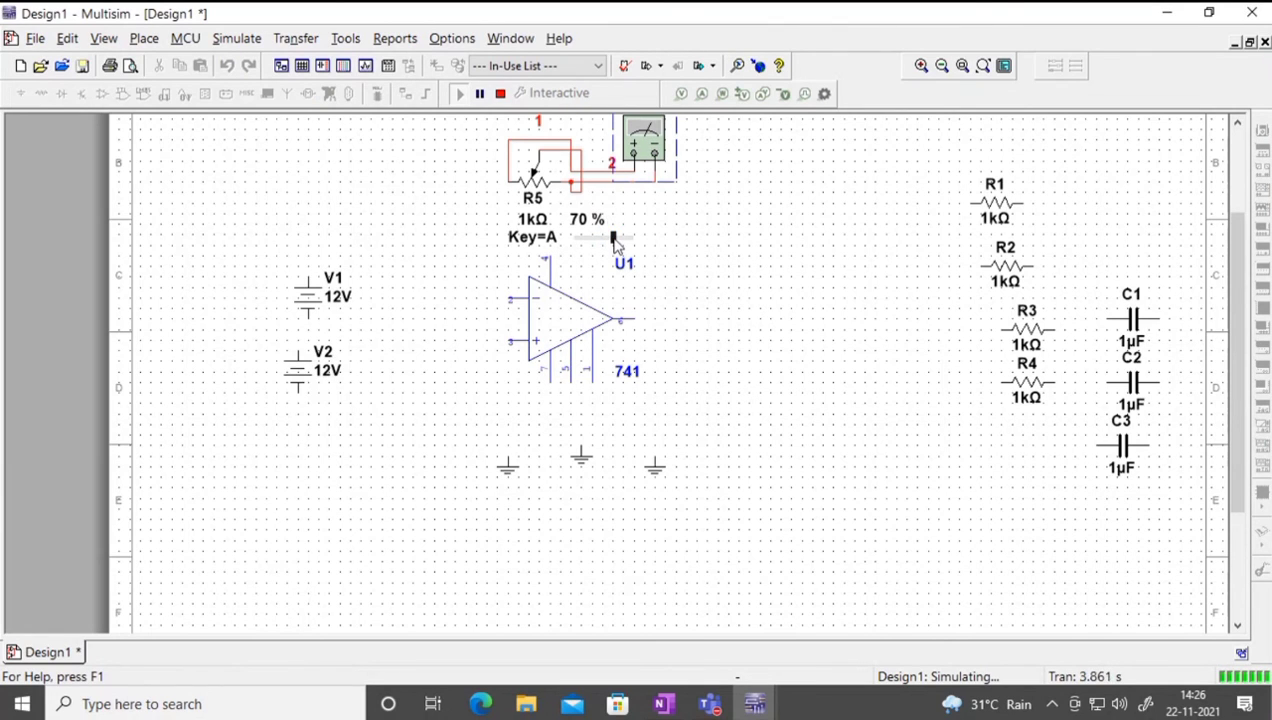
Step: Set the potentiometer to 100 % and restart the simulation to measure its resistance again
drag(614, 242, 631, 247)
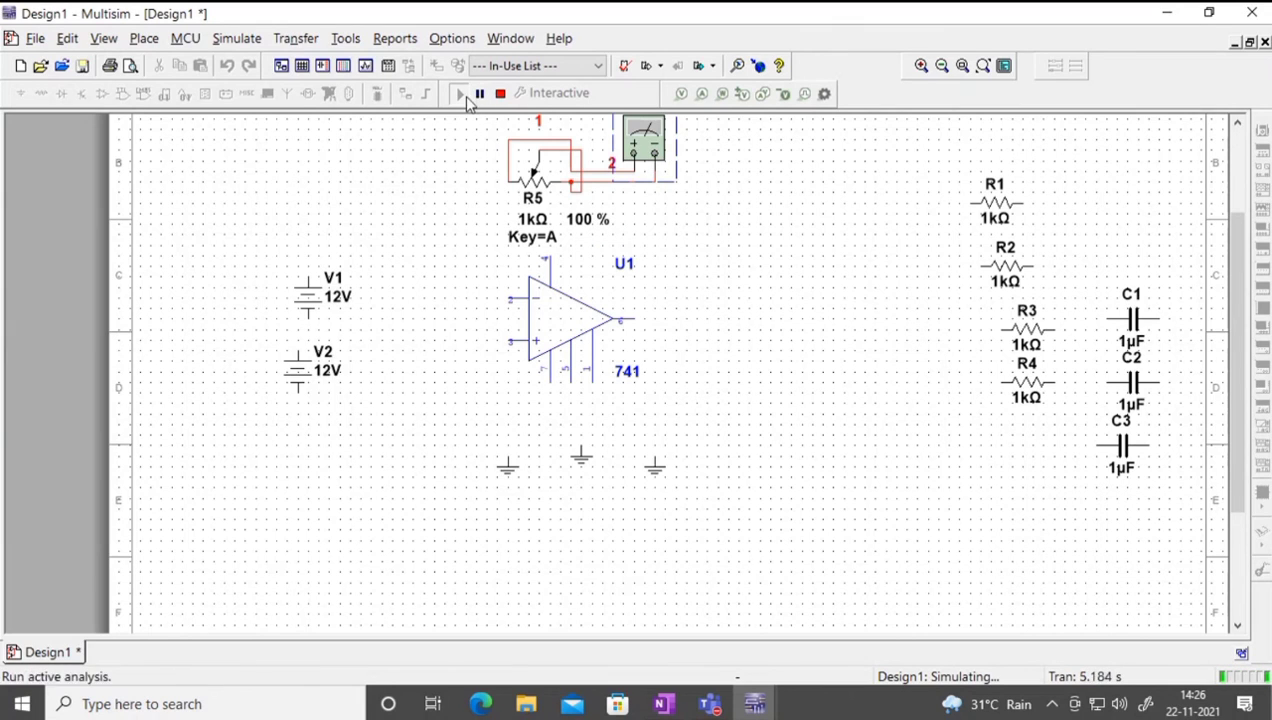
click(500, 93)
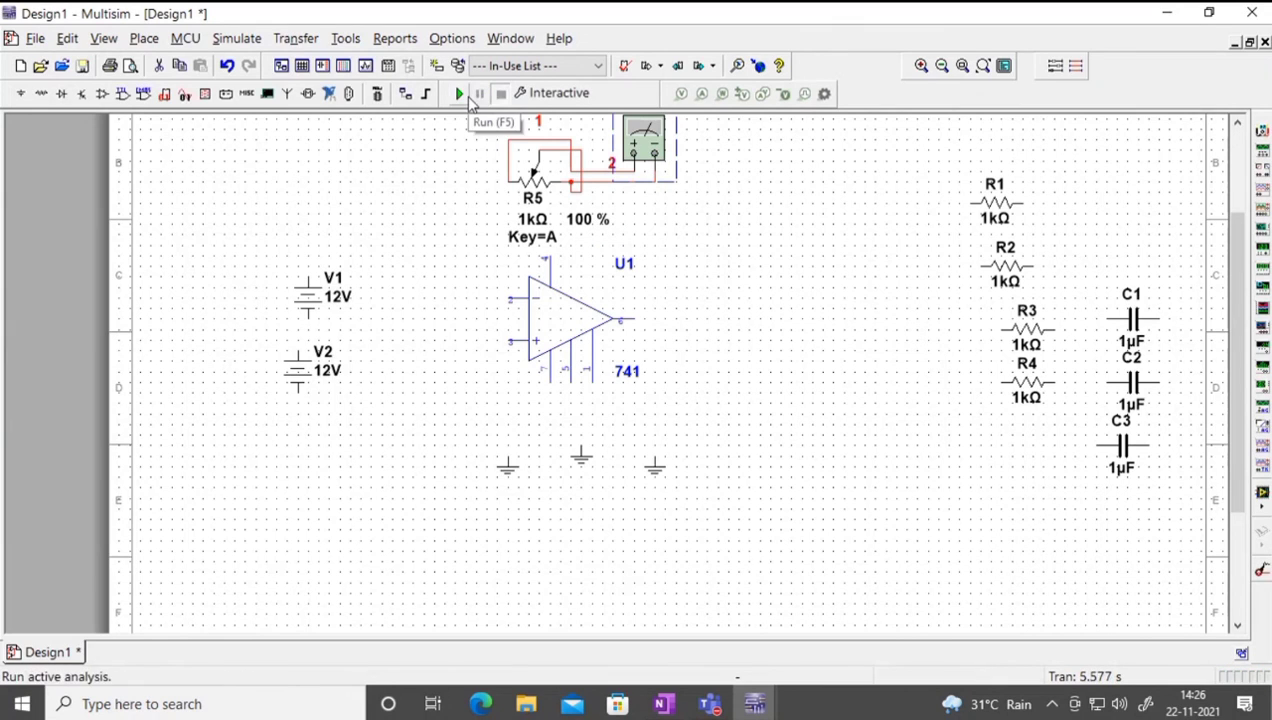
click(459, 93)
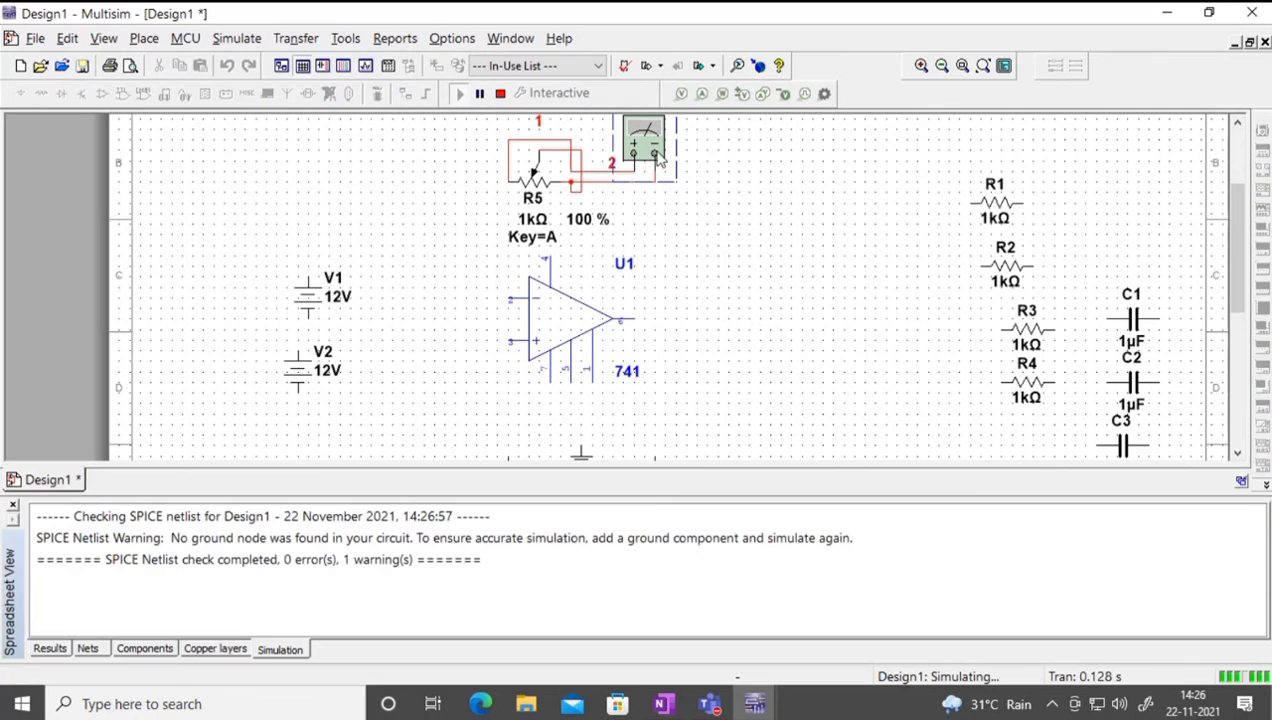
click(13, 504)
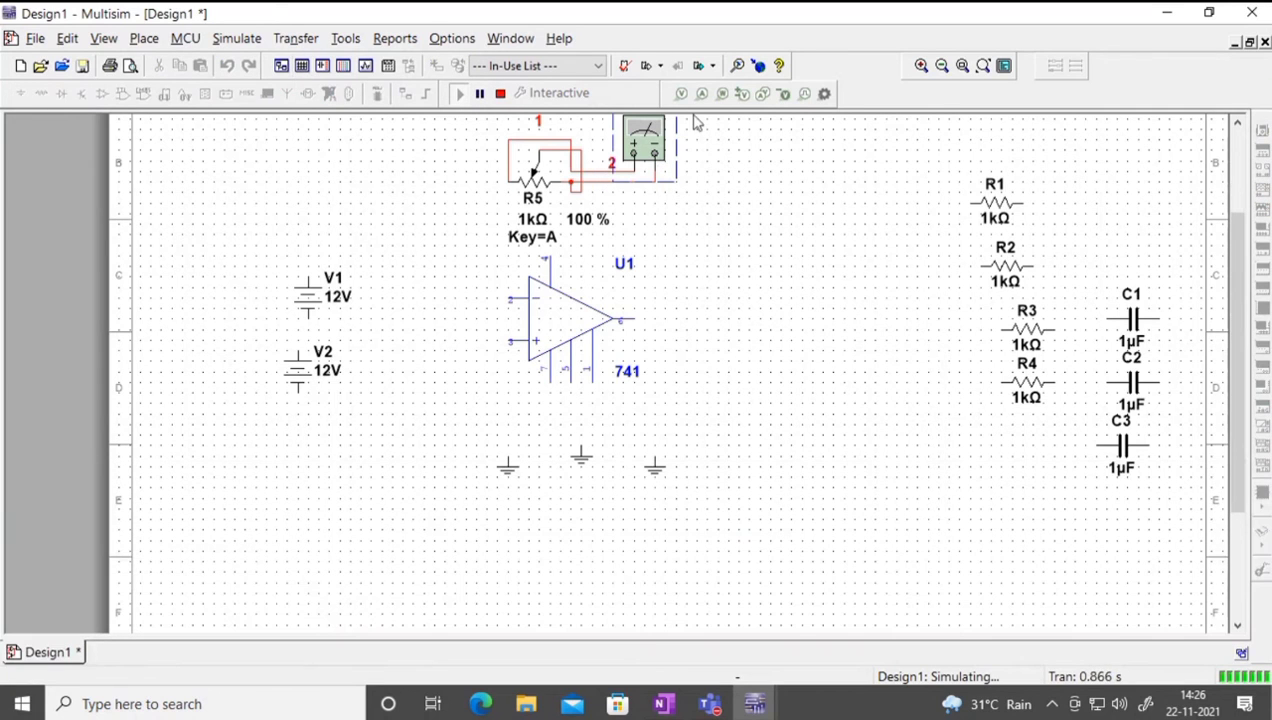
double_click(656, 150)
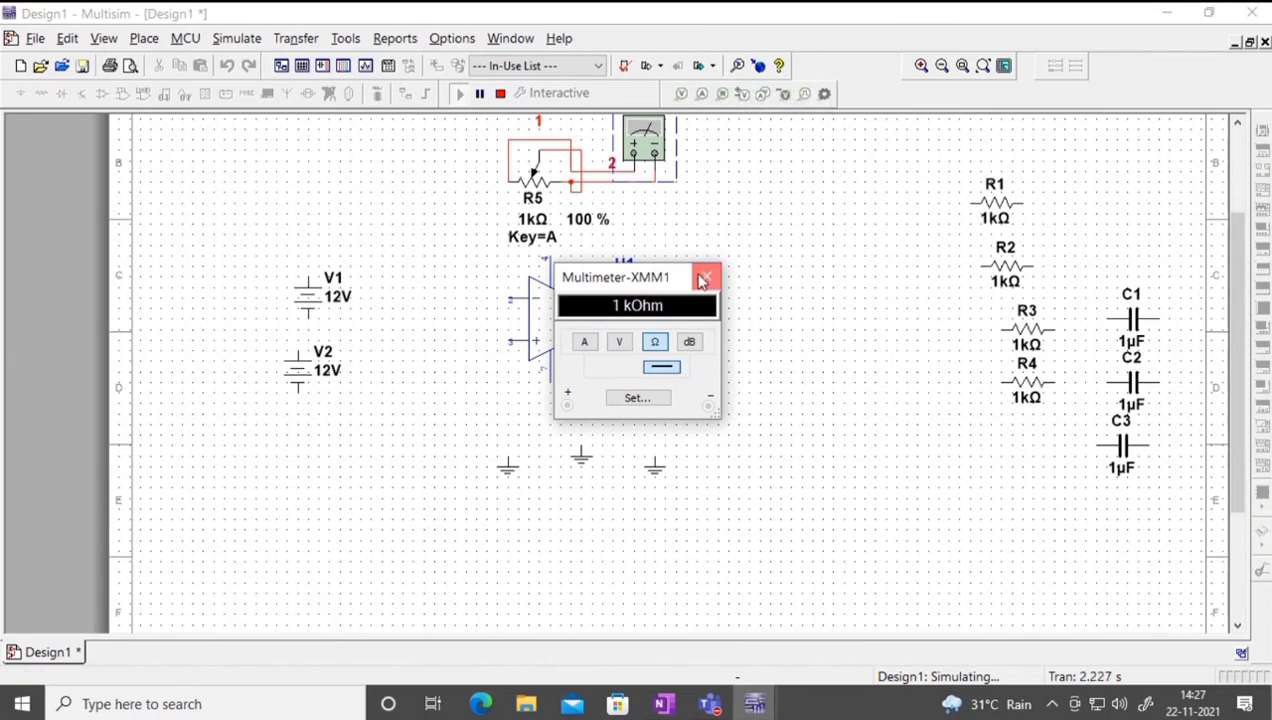
click(704, 279)
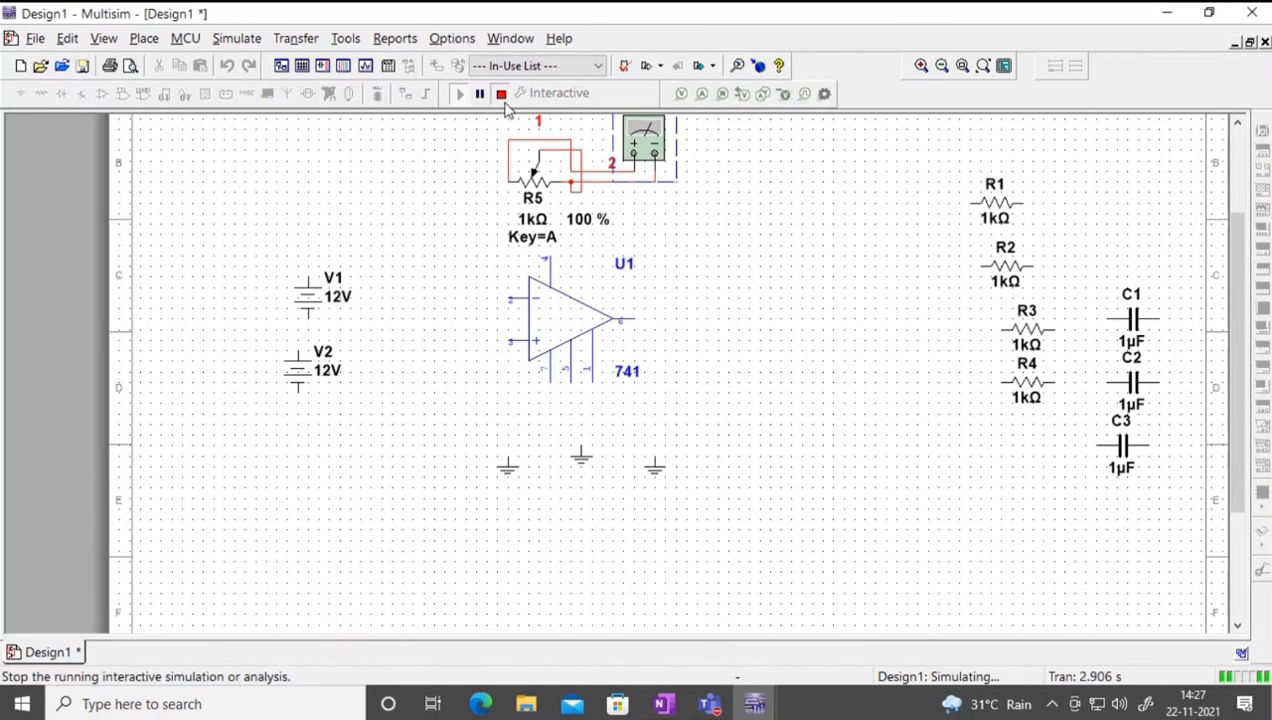
Step: Stop the simulation and delete the test wires around potentiometer R5 along with the multimeter
click(500, 93)
mouse_move(565, 205)
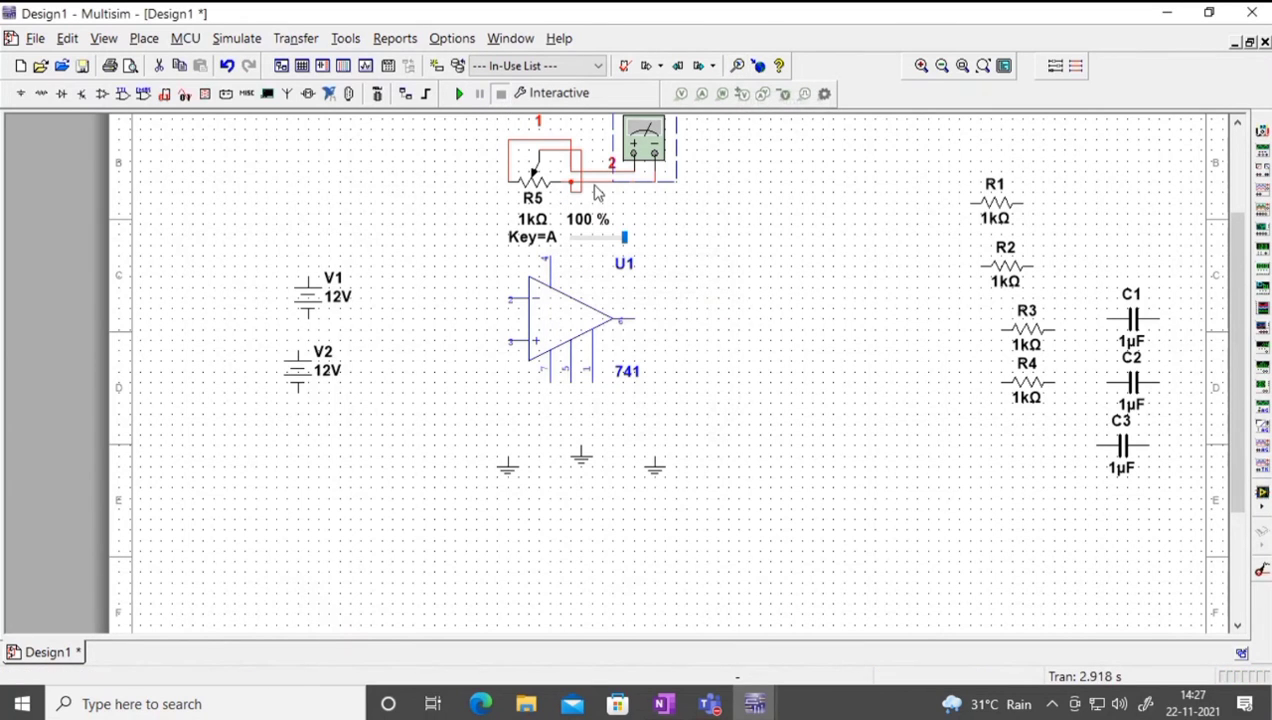
right_click(592, 183)
click(613, 198)
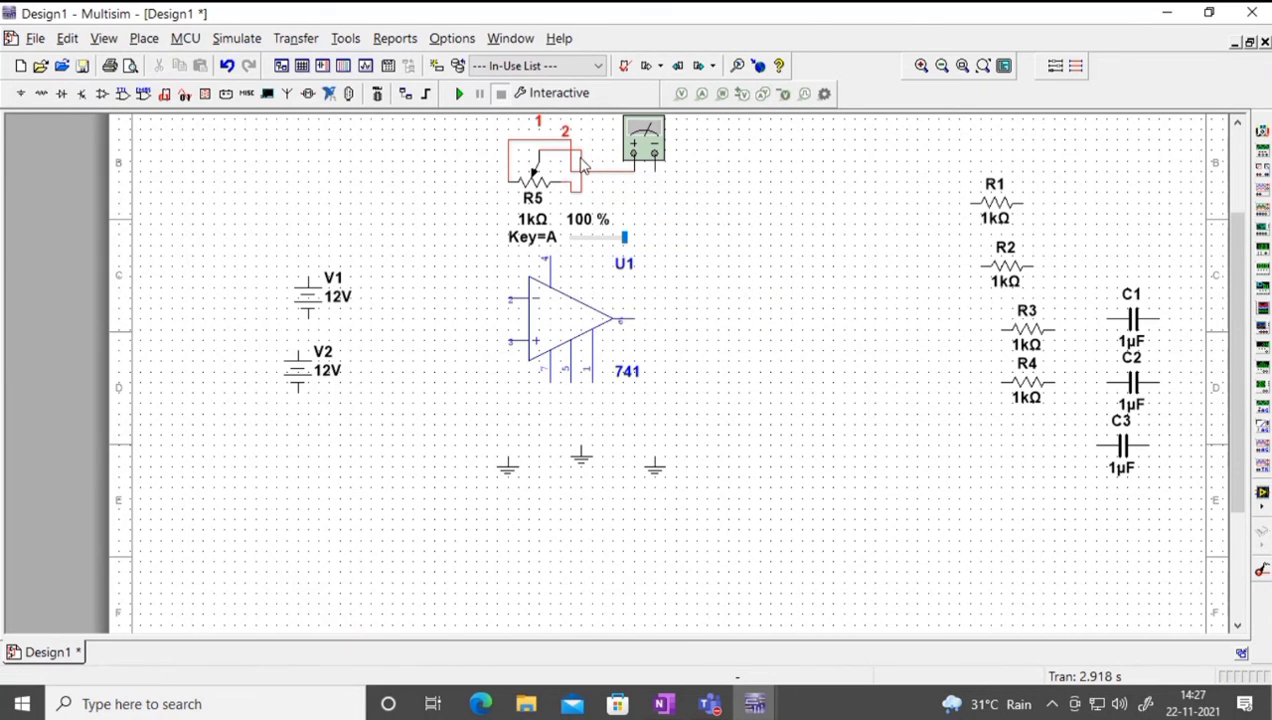
right_click(583, 165)
click(615, 170)
right_click(567, 145)
click(610, 151)
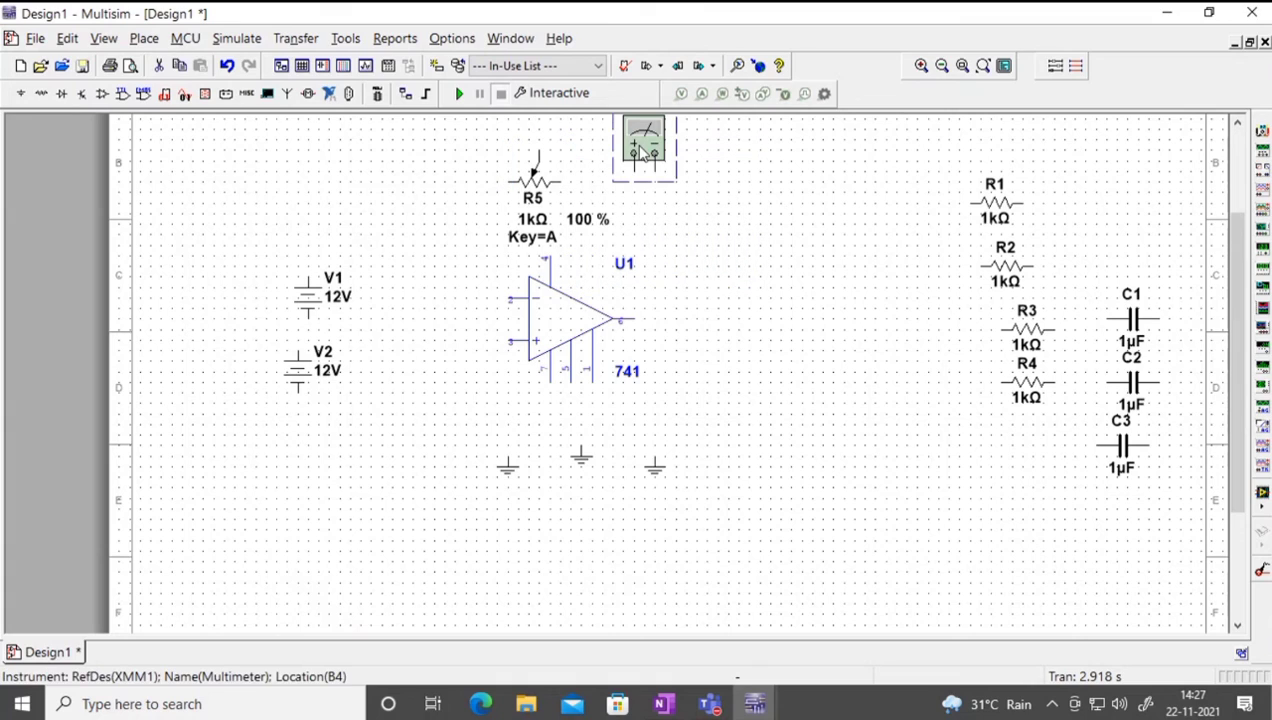
key(Delete)
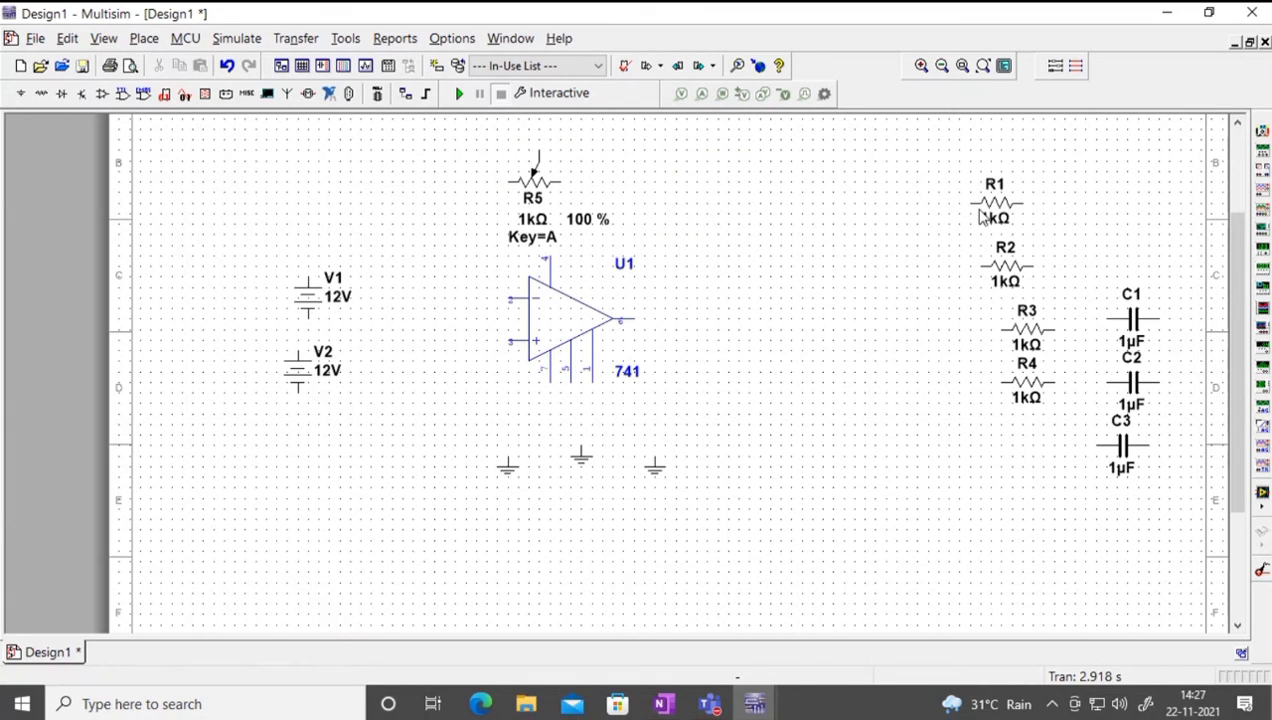
Step: Arrange R1 beside the op-amp's inverting input, C1 and C2 in a row from its output, and R2 rotated 90° clockwise between them
drag(1000, 208, 423, 293)
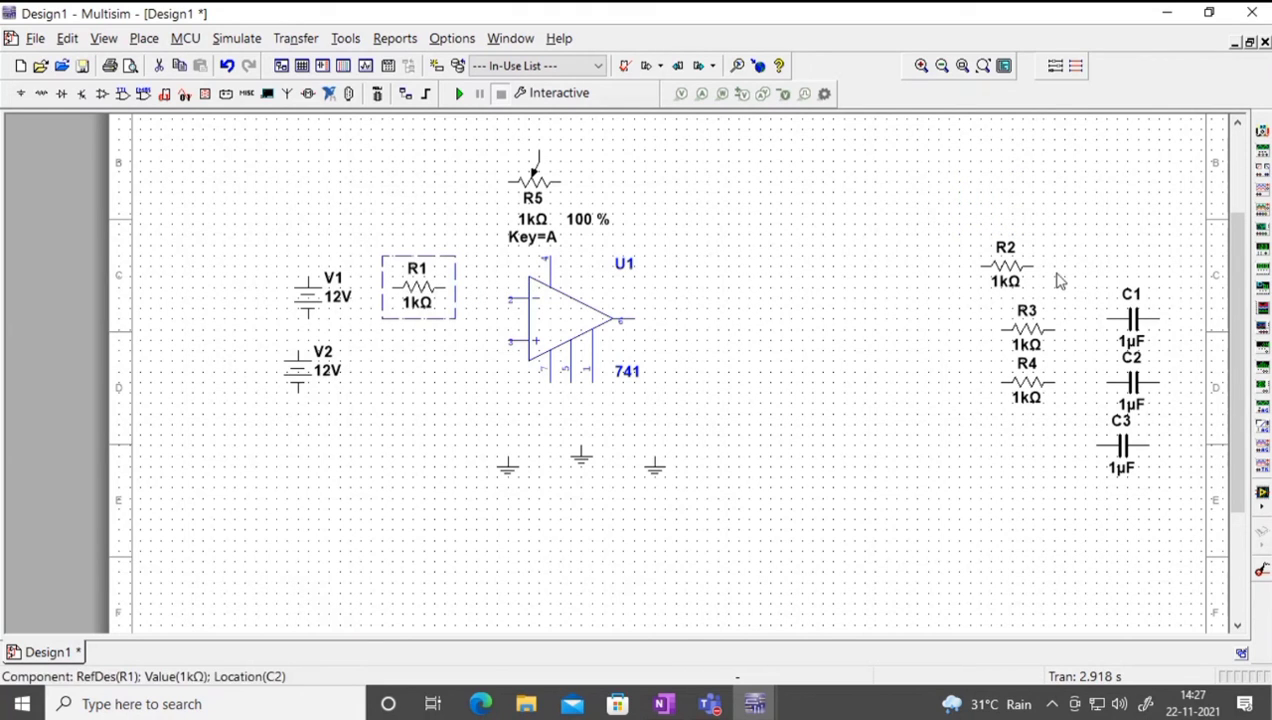
drag(1136, 328, 697, 322)
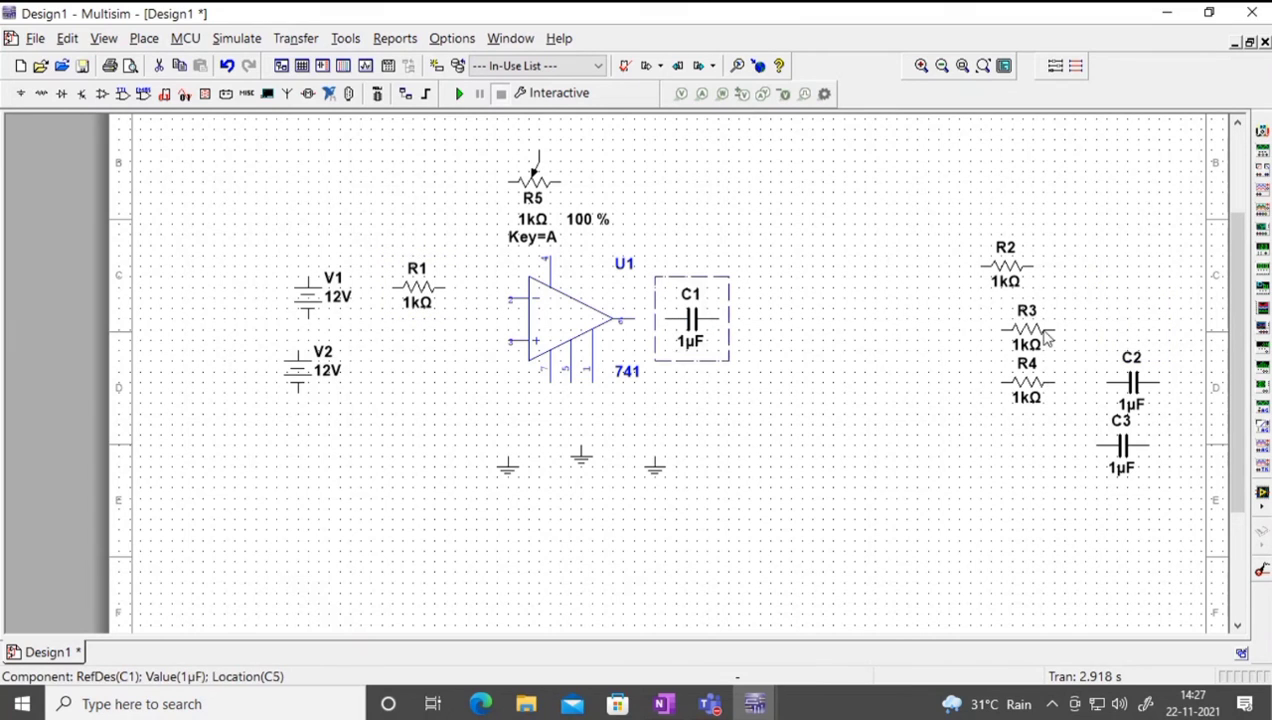
drag(1012, 270, 770, 350)
right_click(772, 350)
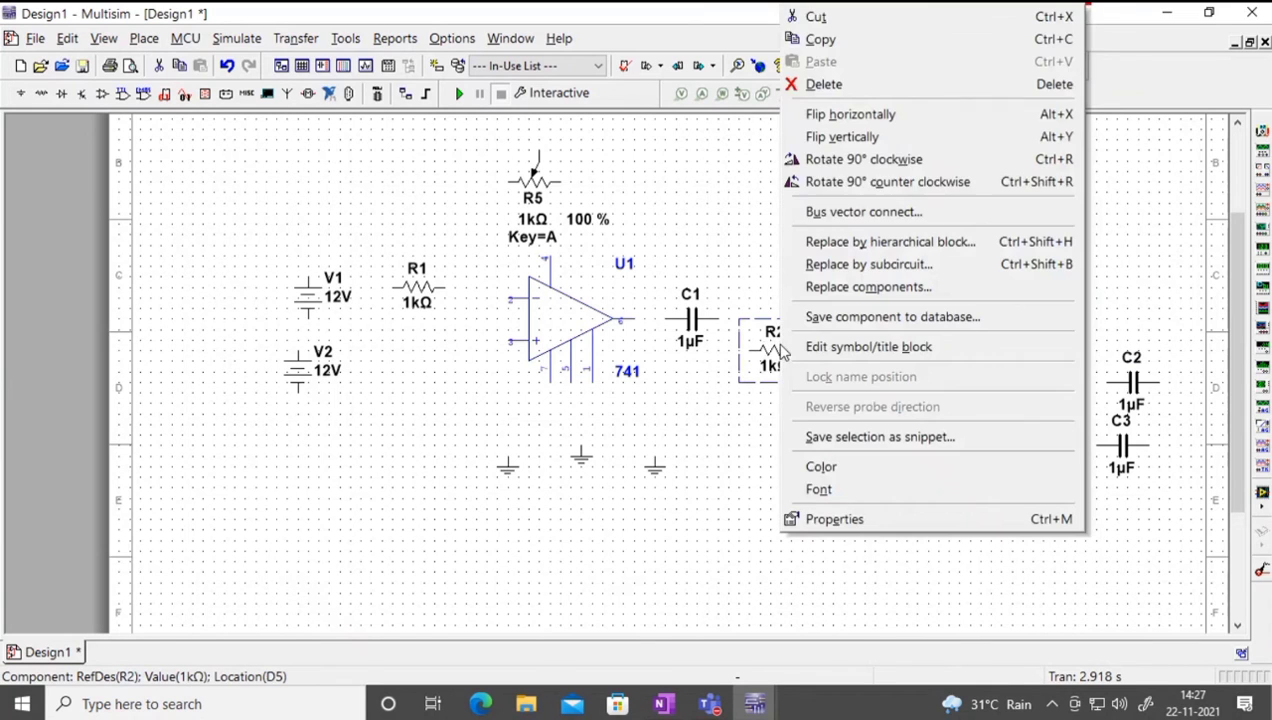
click(843, 160)
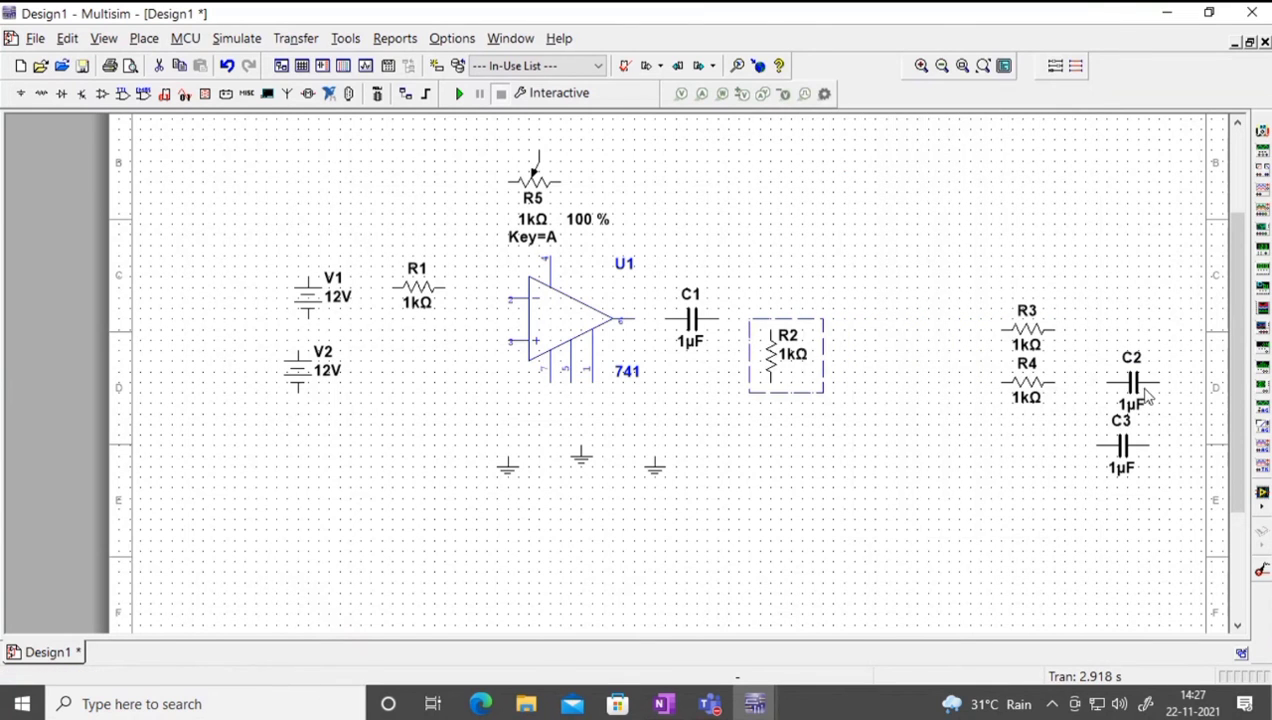
drag(1140, 390, 857, 328)
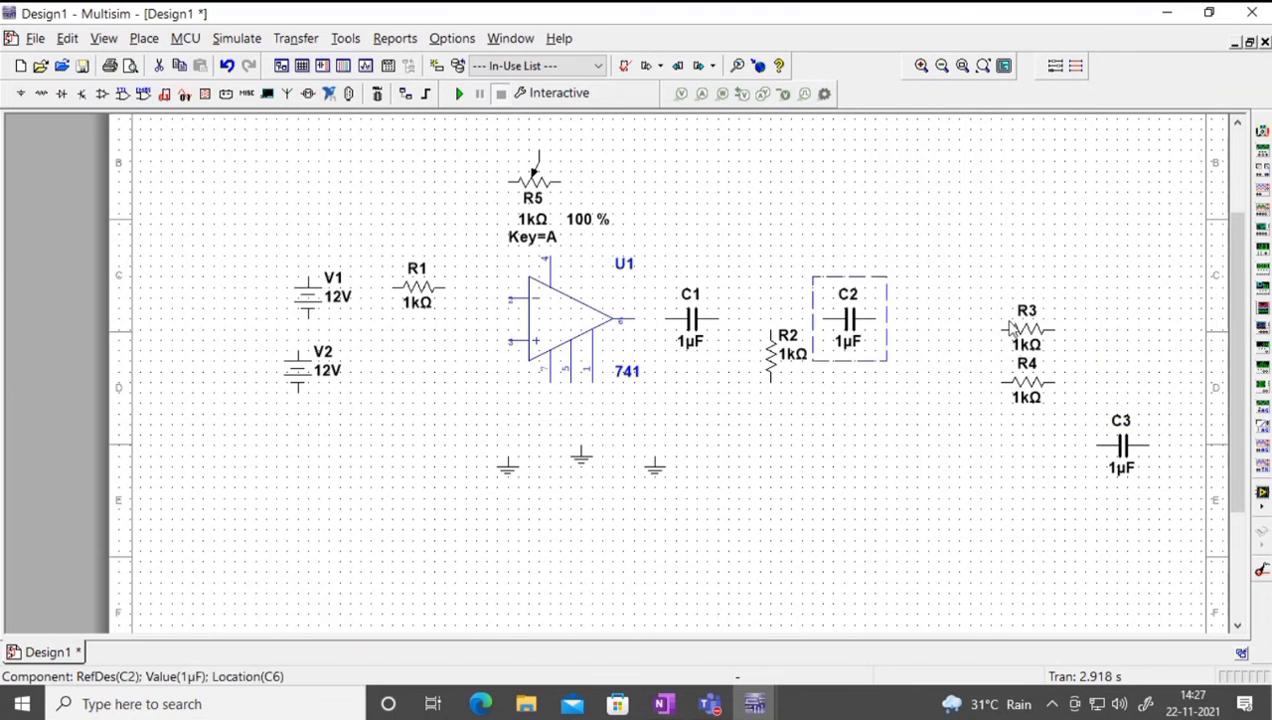
Step: Try to move resistor R3 out of the spare parts into the RC network
right_click(1026, 328)
click(896, 282)
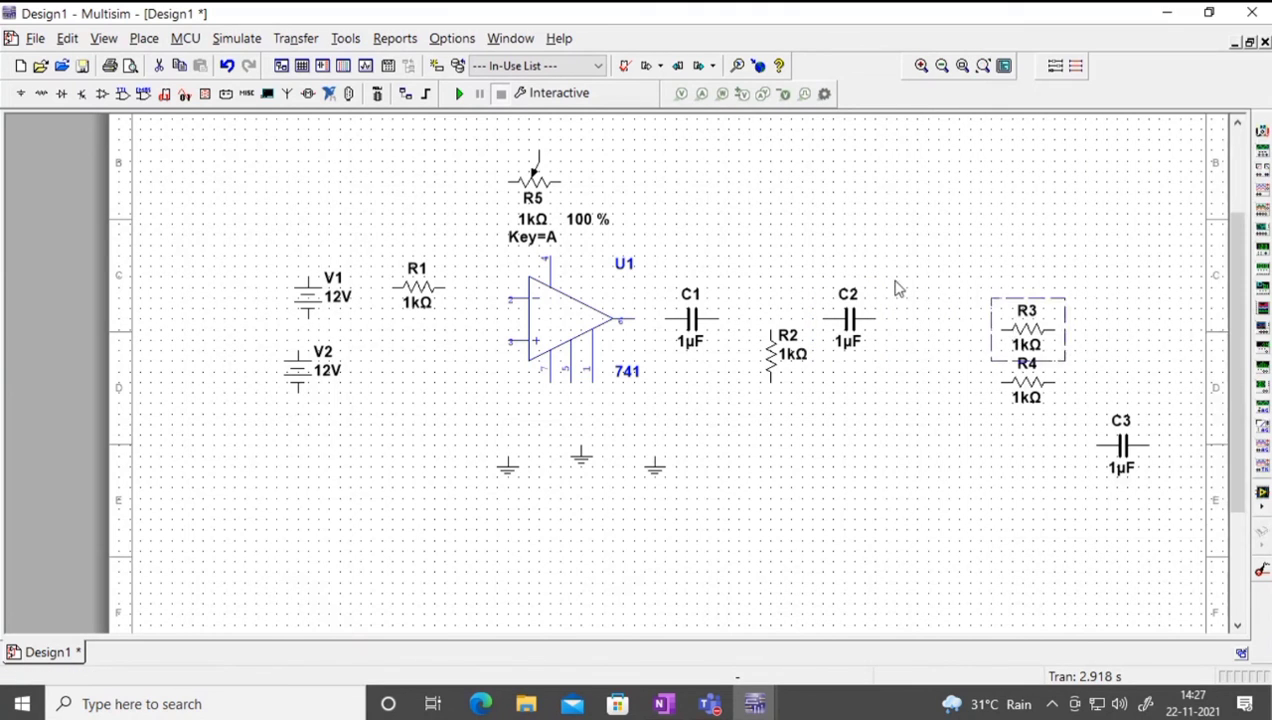
mouse_move(1039, 342)
mouse_down()
mouse_move(974, 341)
mouse_move(1001, 334)
mouse_move(1046, 352)
mouse_up()
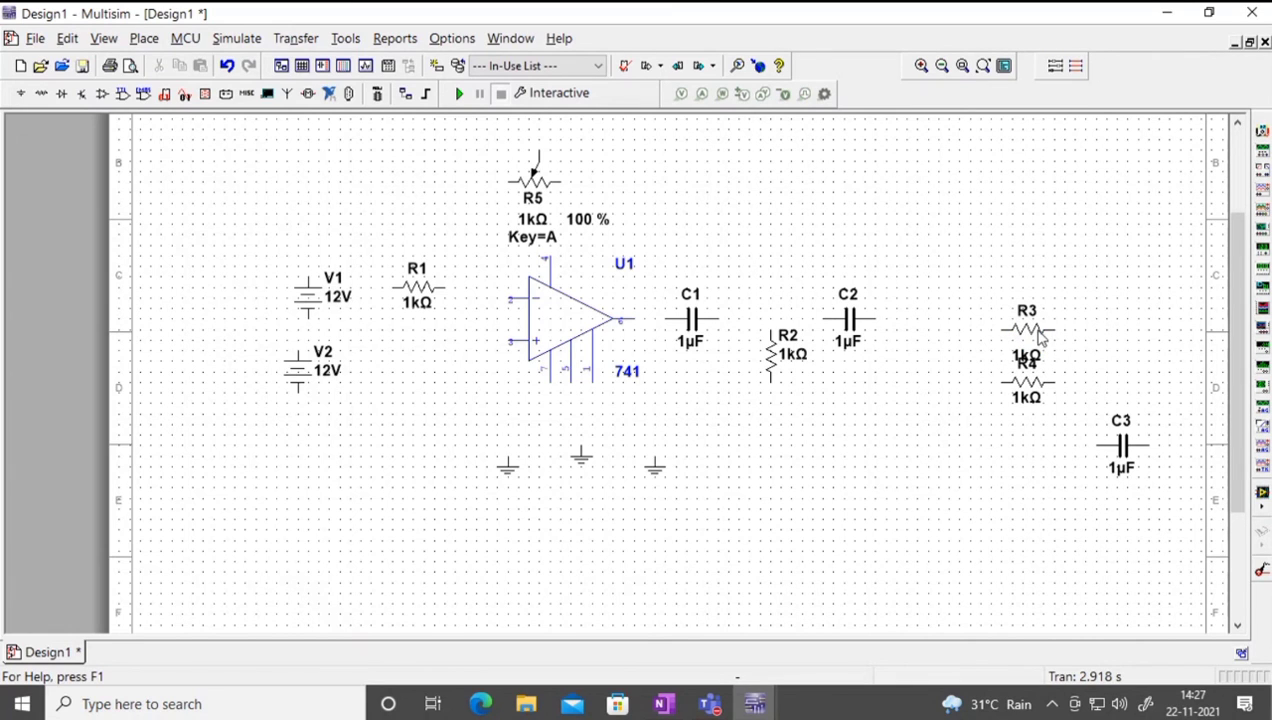
Step: Undo the last change, place resistor R3 below and to the right of capacitor C2, and rotate it 90° clockwise
key(ctrl+z)
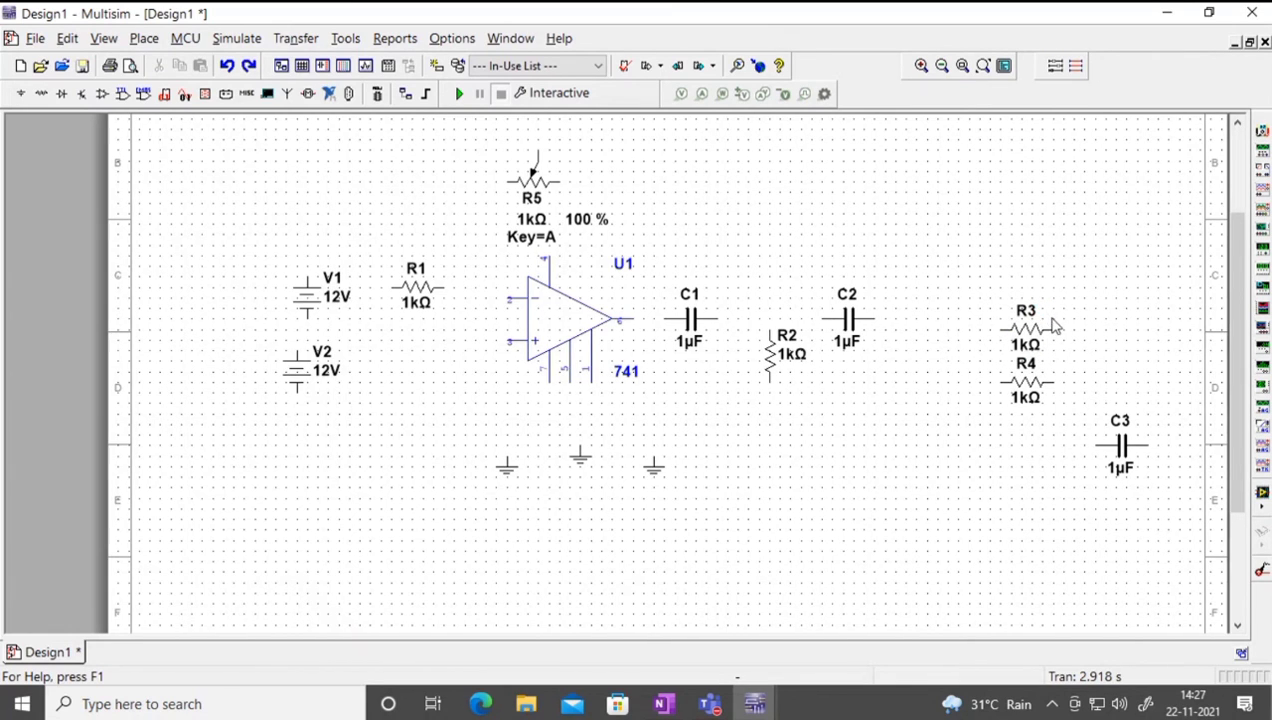
drag(1038, 340, 920, 366)
right_click(914, 360)
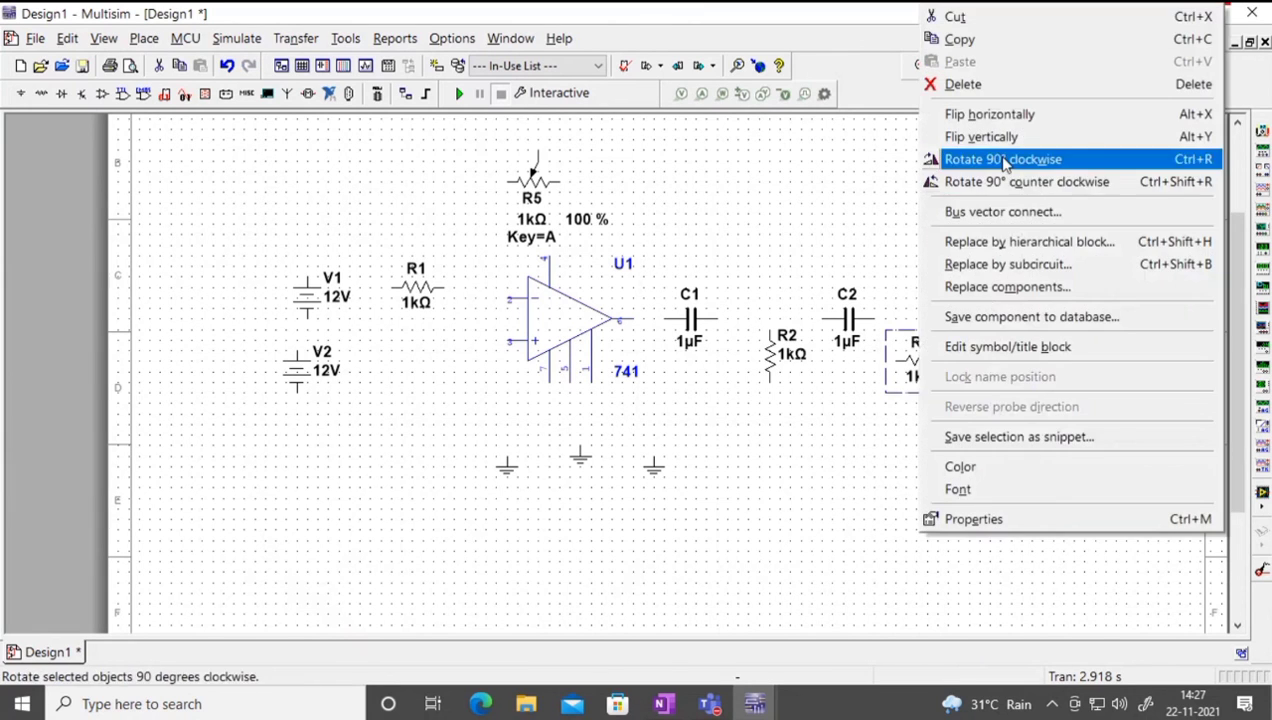
click(1002, 160)
Step: Move capacitor C3 to the upper right of R3, and place R4 rotated 90° clockwise to the lower right of C3
drag(1133, 468, 980, 328)
right_click(1043, 393)
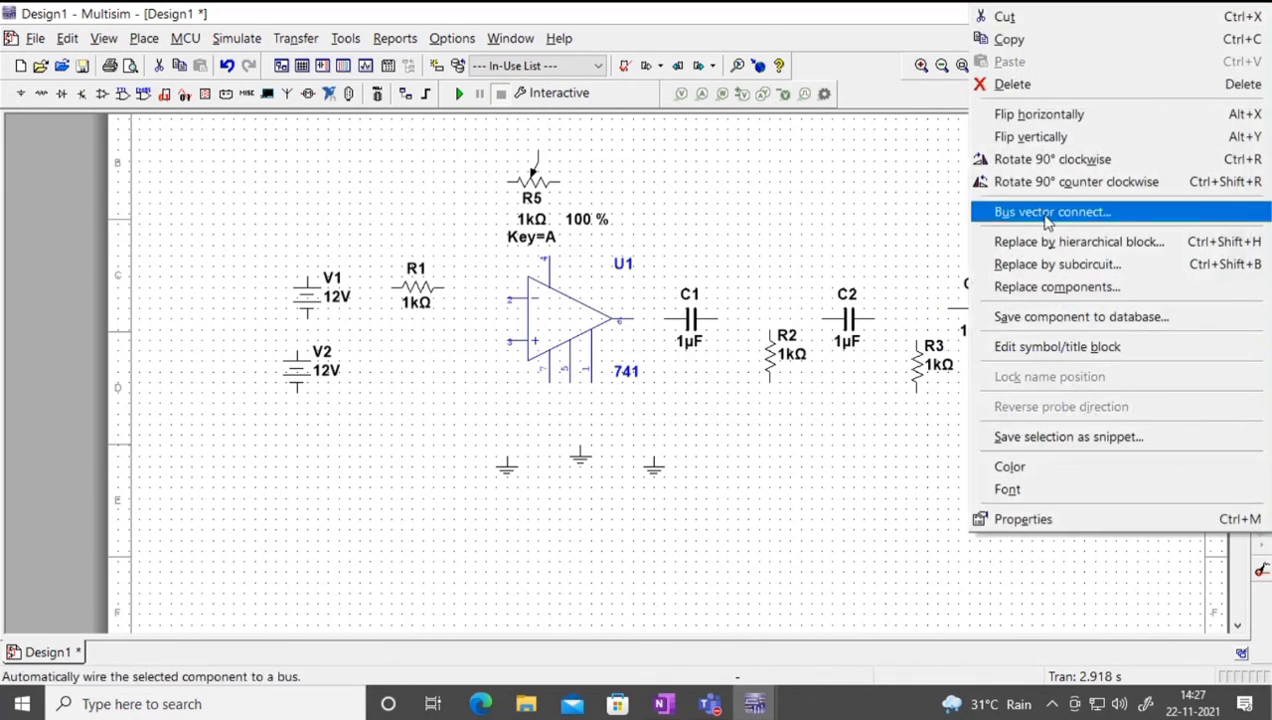
click(1064, 160)
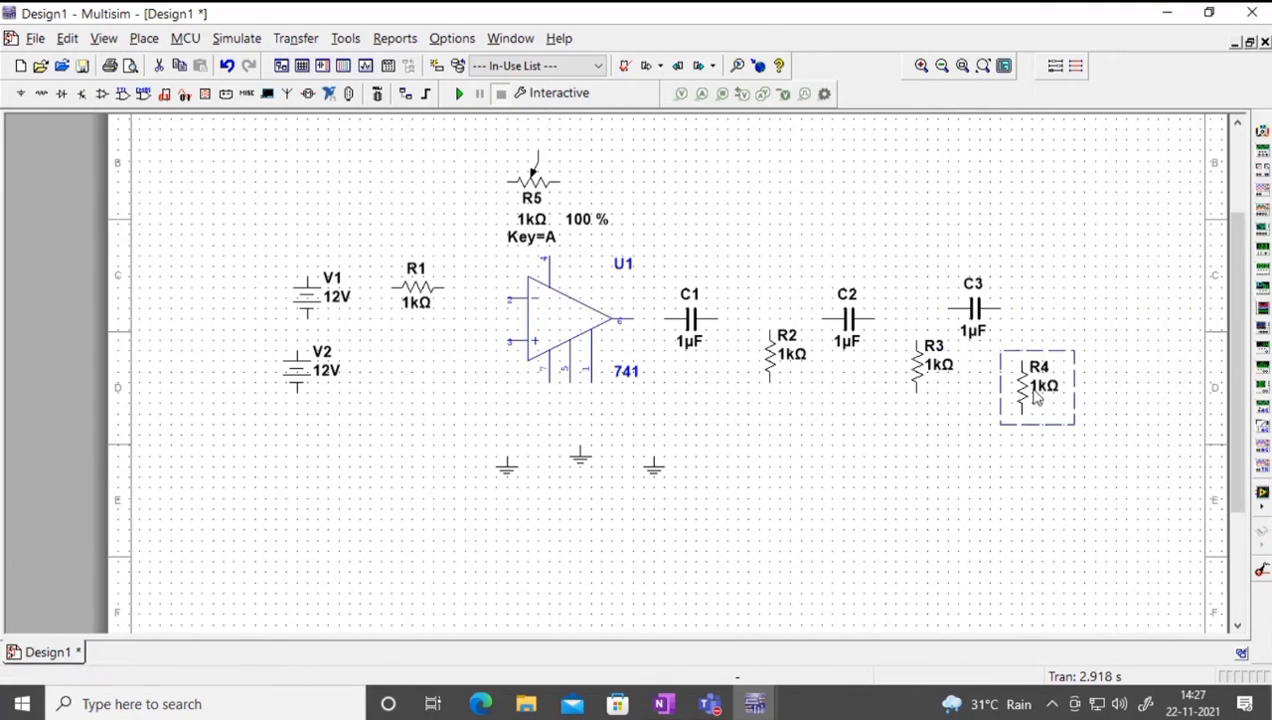
drag(1035, 395, 1067, 416)
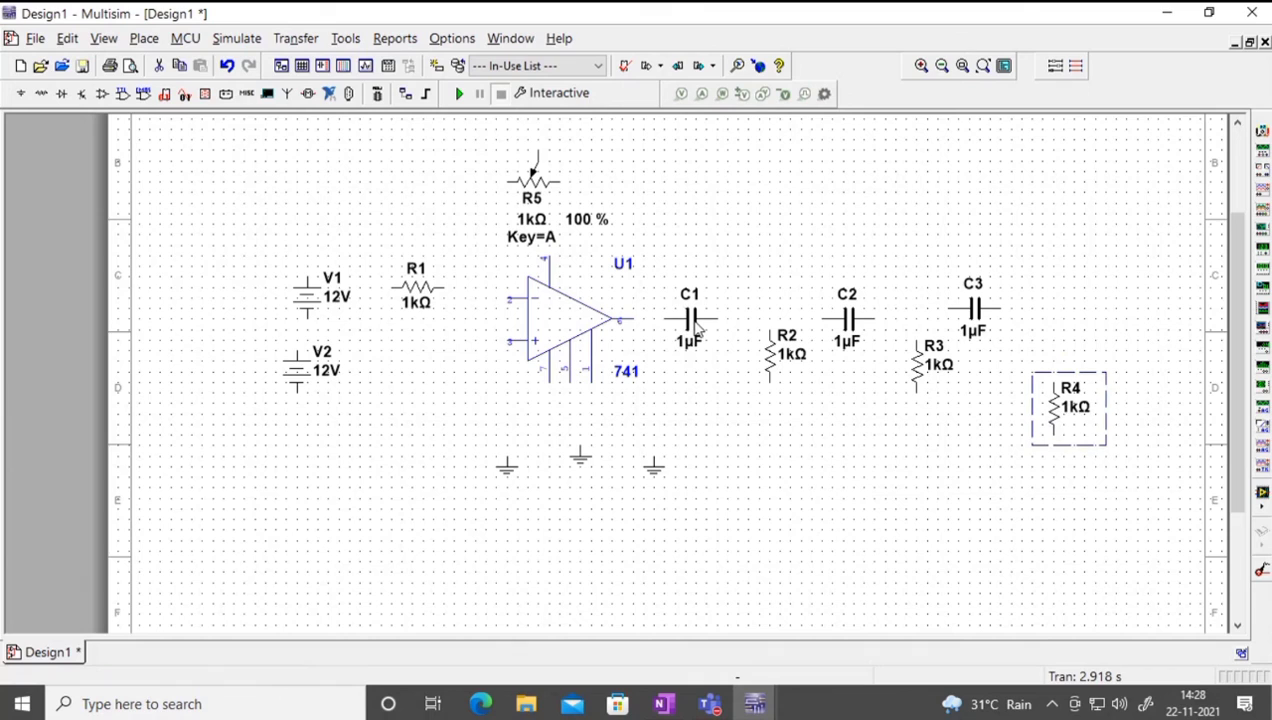
Step: Set capacitor C1 to 0.1 µF and resistor R2 to 3.3 kΩ
click(693, 320)
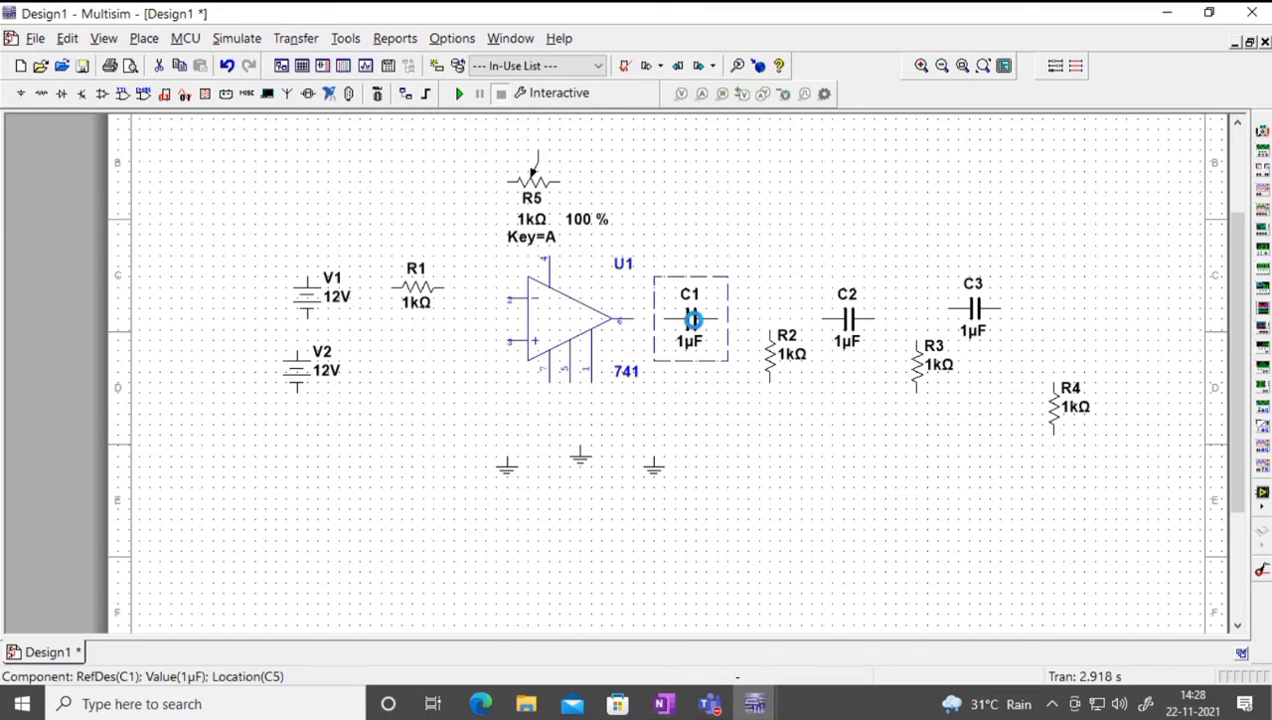
double_click(693, 320)
text(0.1u)
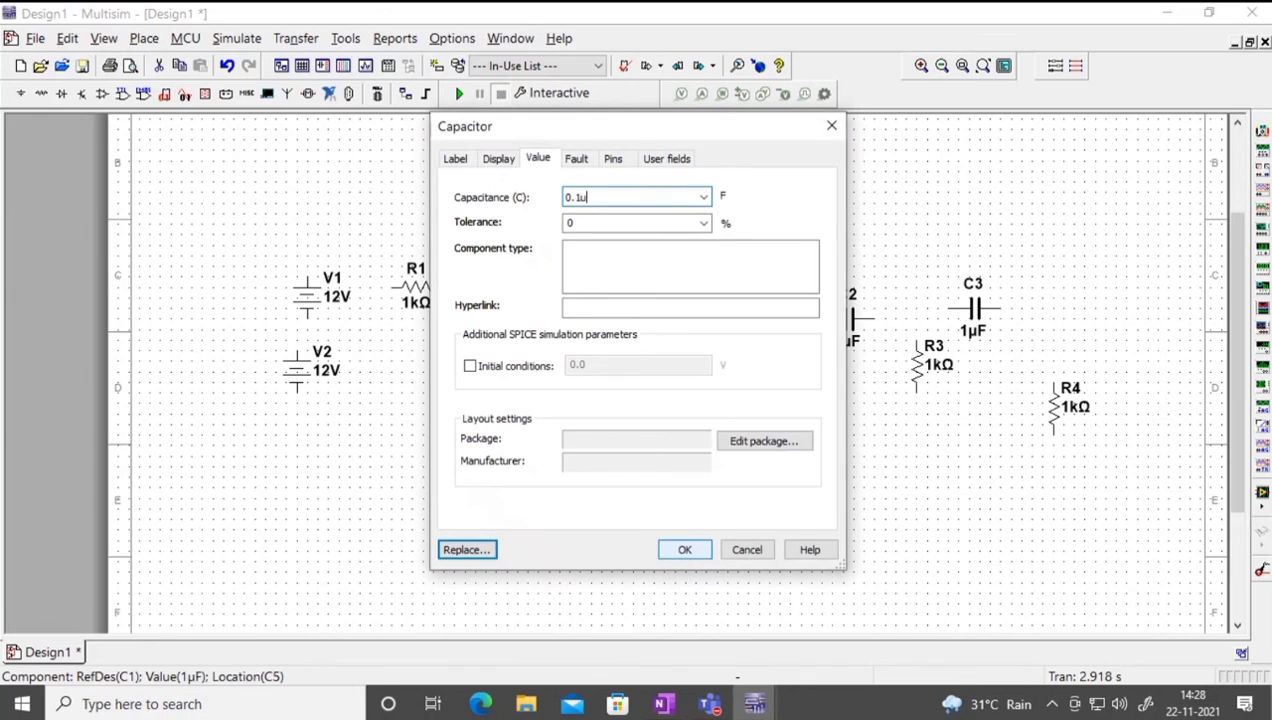
click(684, 551)
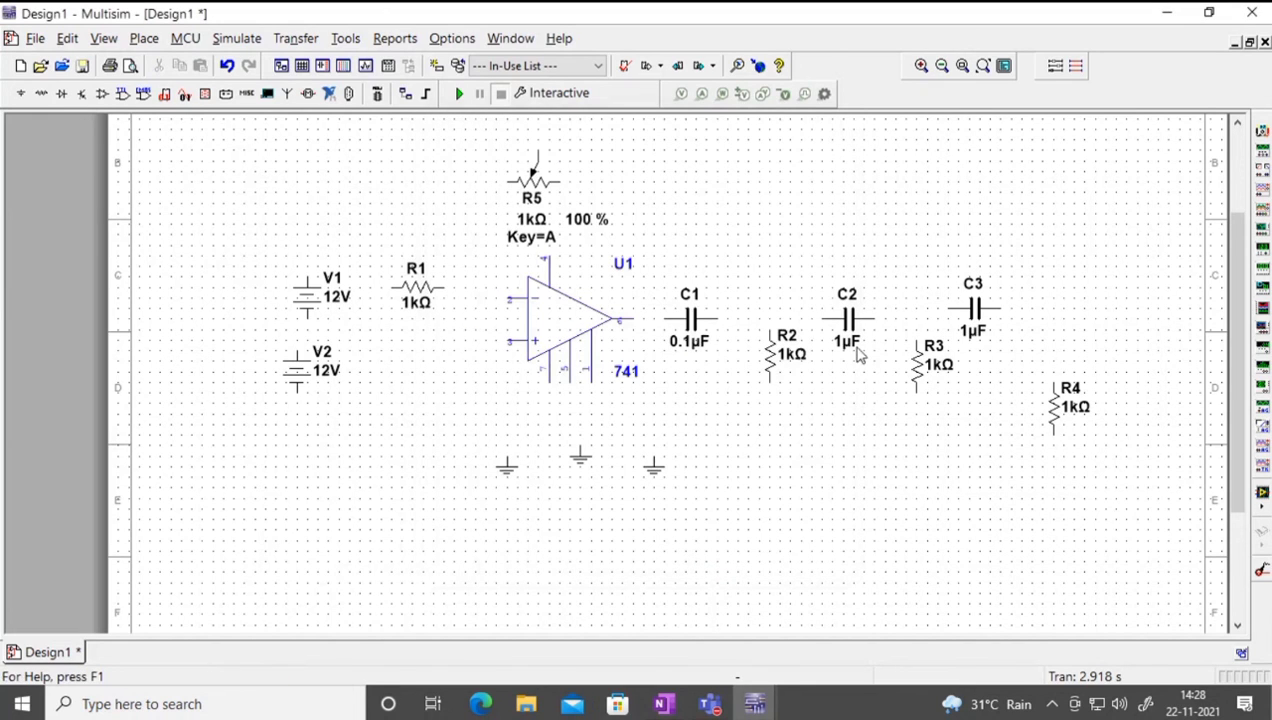
double_click(772, 370)
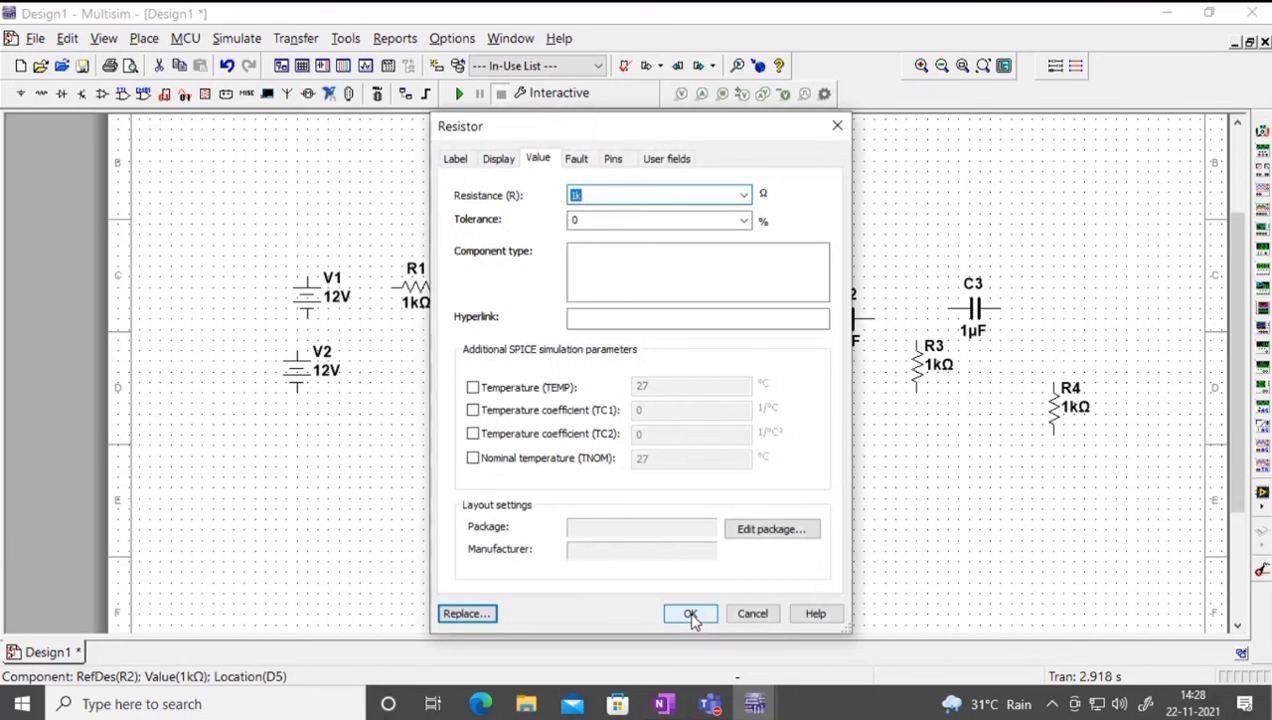
text(3.3k)
click(690, 613)
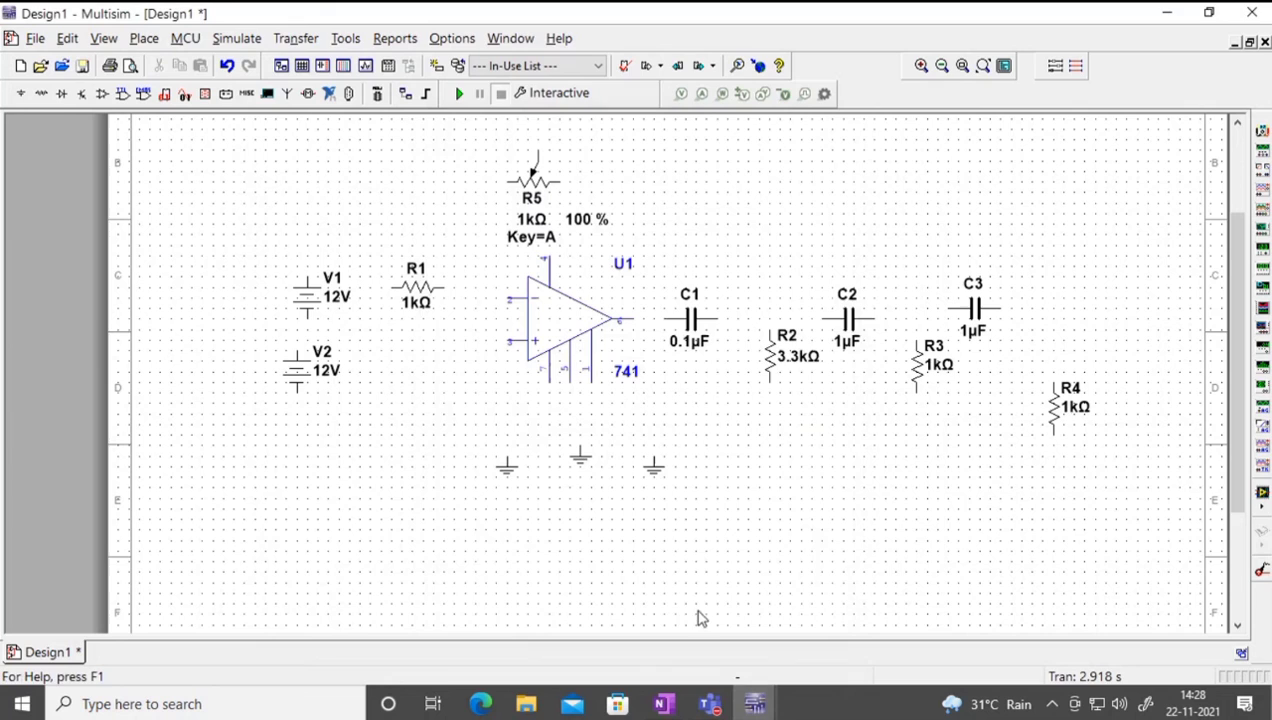
Step: Set capacitor C2 to 0.1 µF and resistor R3 to 3.3 kΩ
double_click(849, 335)
text(0.1u)
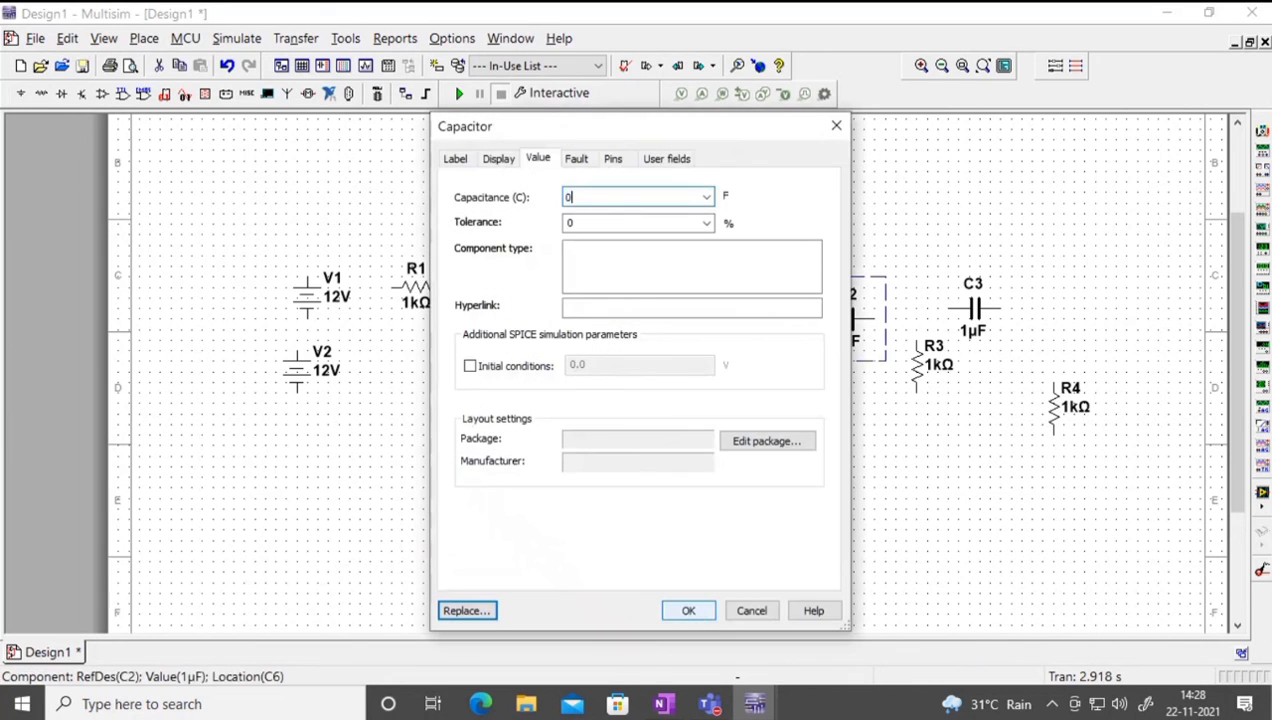
click(688, 611)
double_click(918, 374)
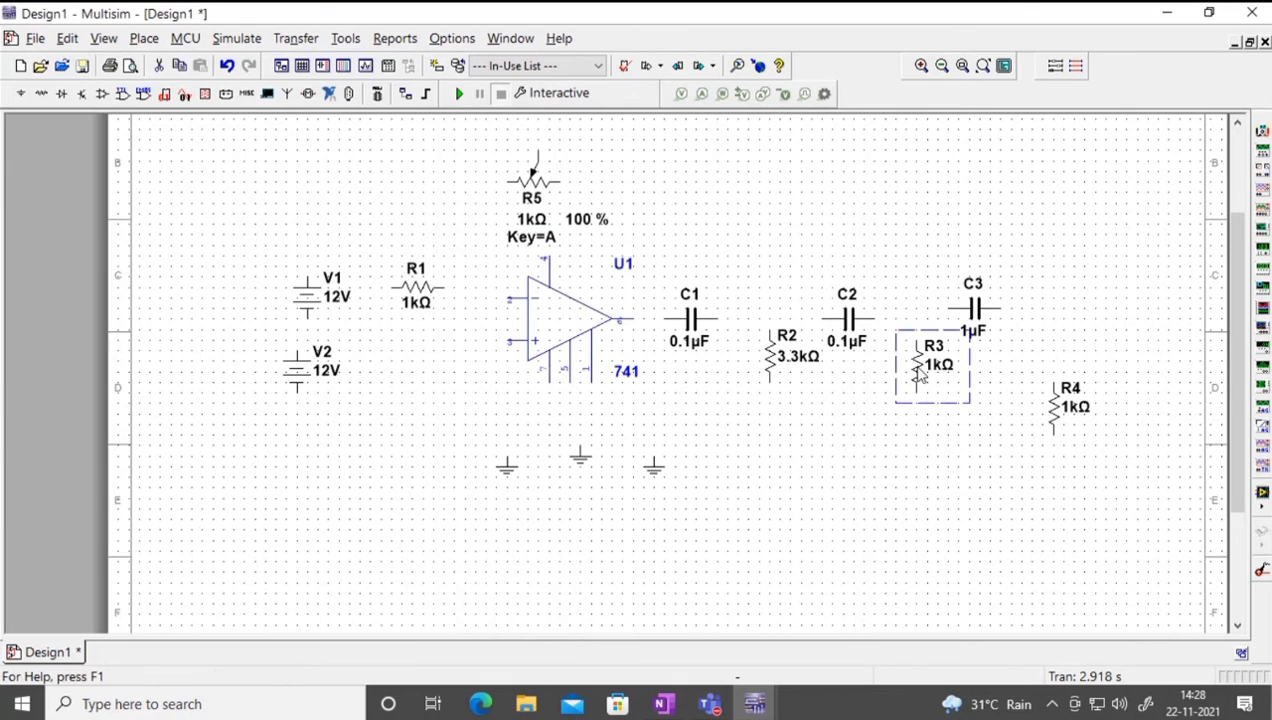
text(3.)
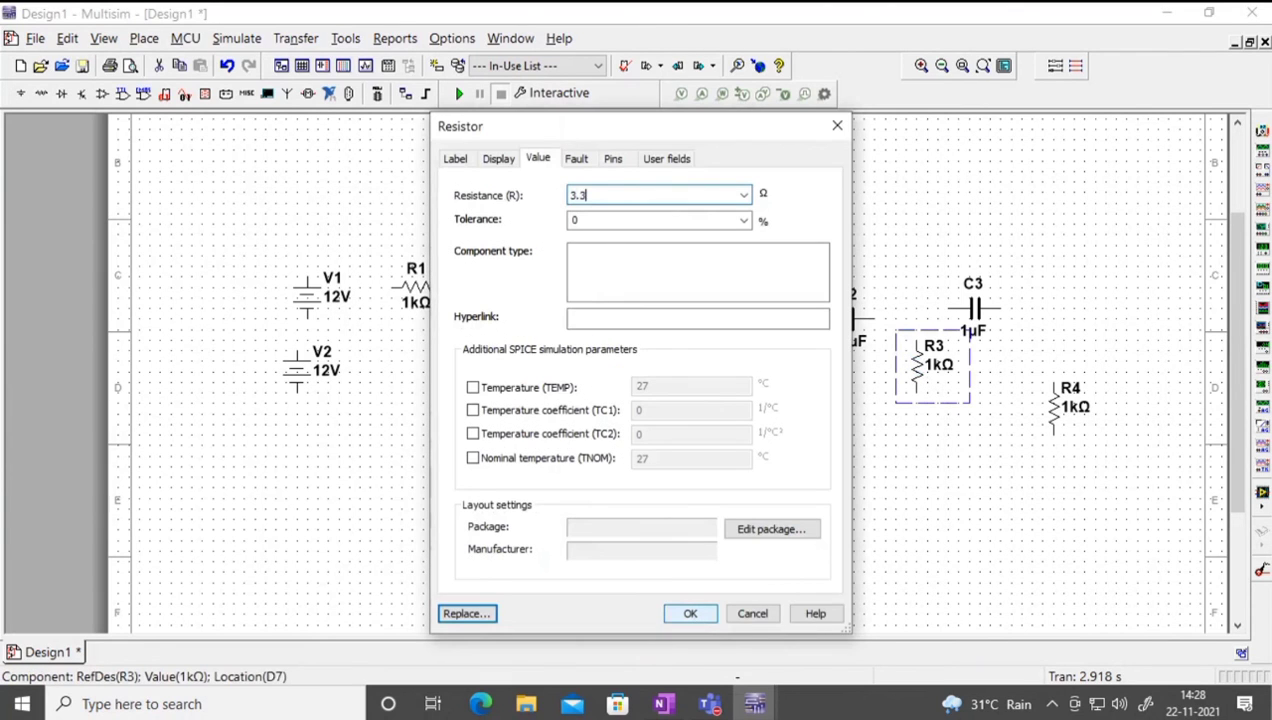
text(3k)
click(688, 613)
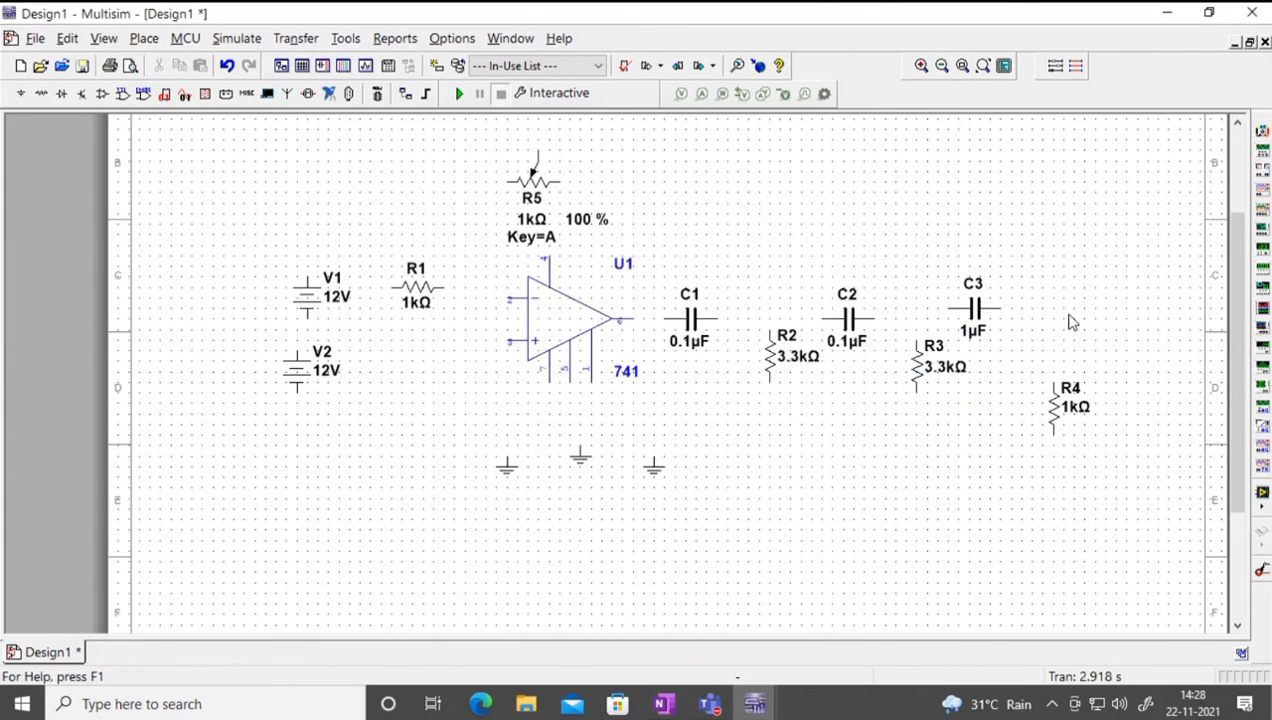
Step: Set capacitor C3 to 0.1 µF and resistor R4 to 3.3 kΩ
double_click(980, 318)
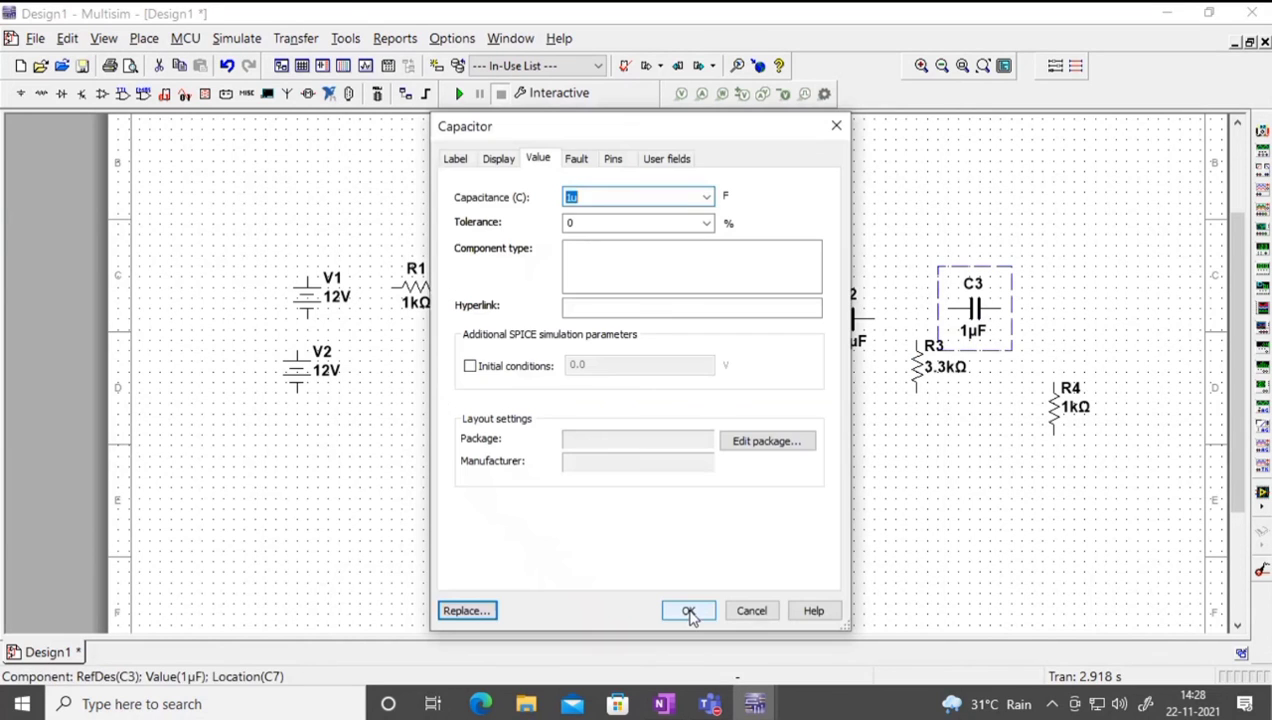
text(0.)
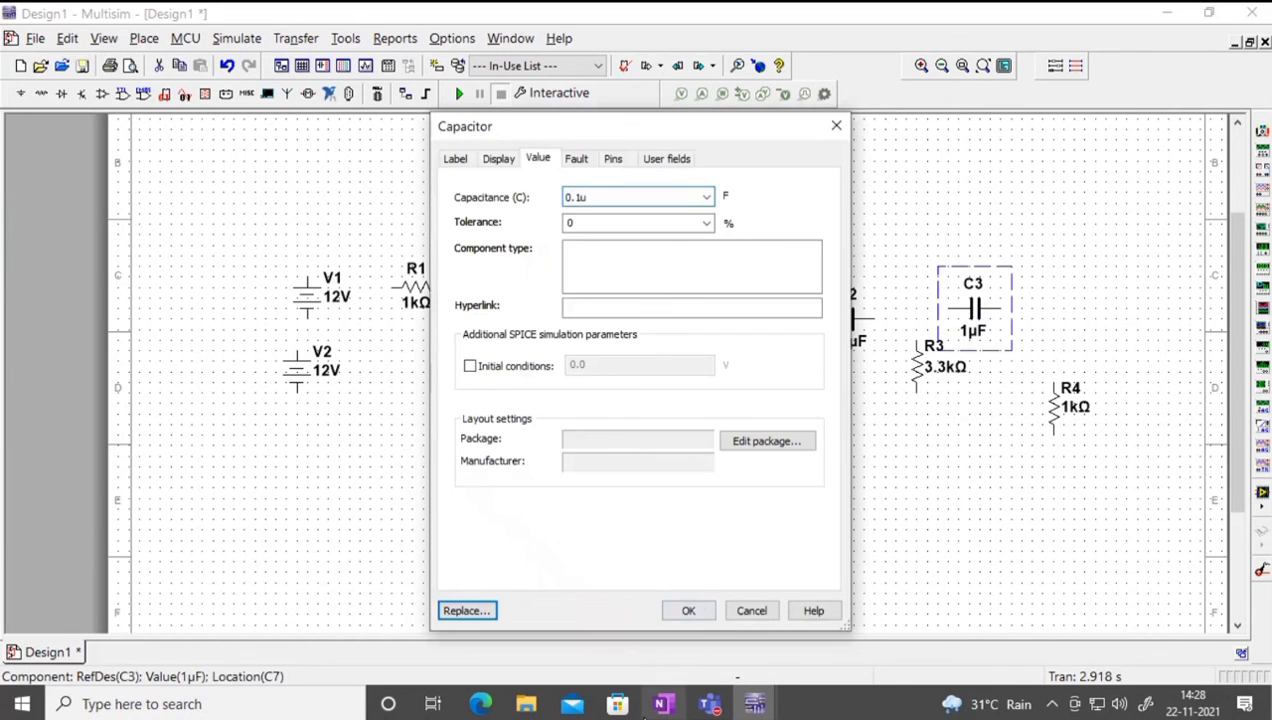
click(688, 612)
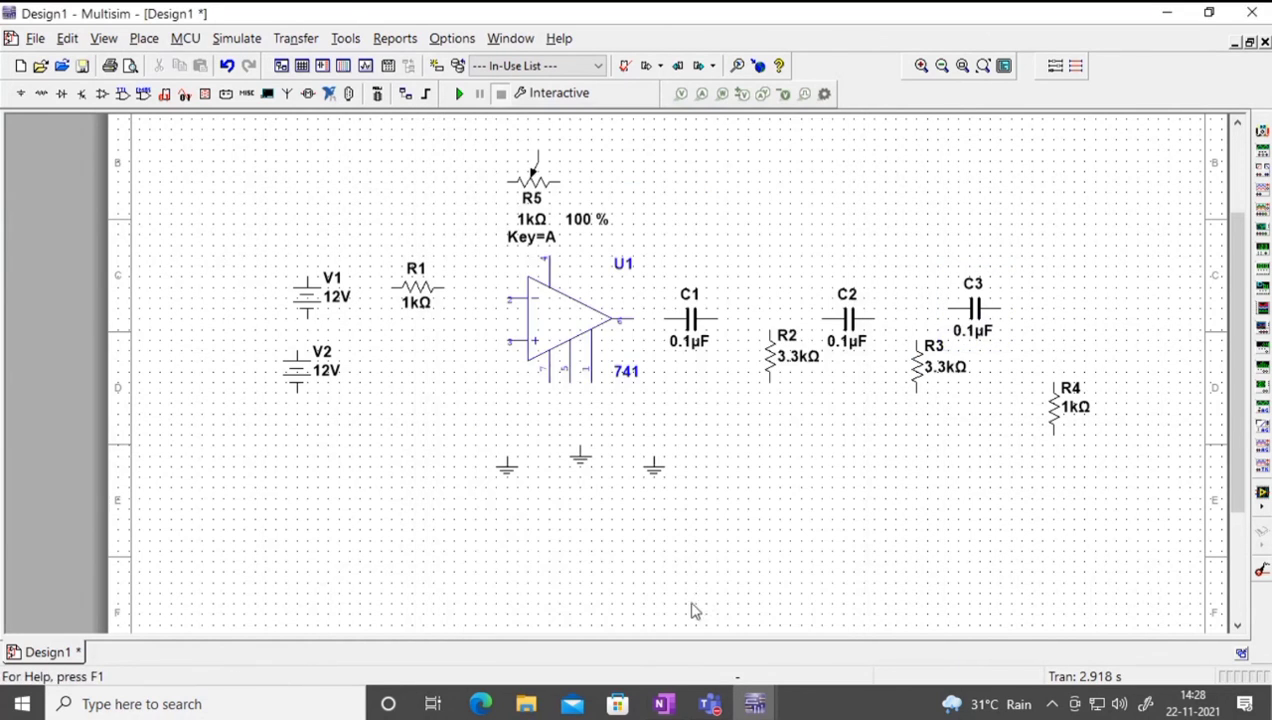
double_click(1052, 412)
text(3.3k)
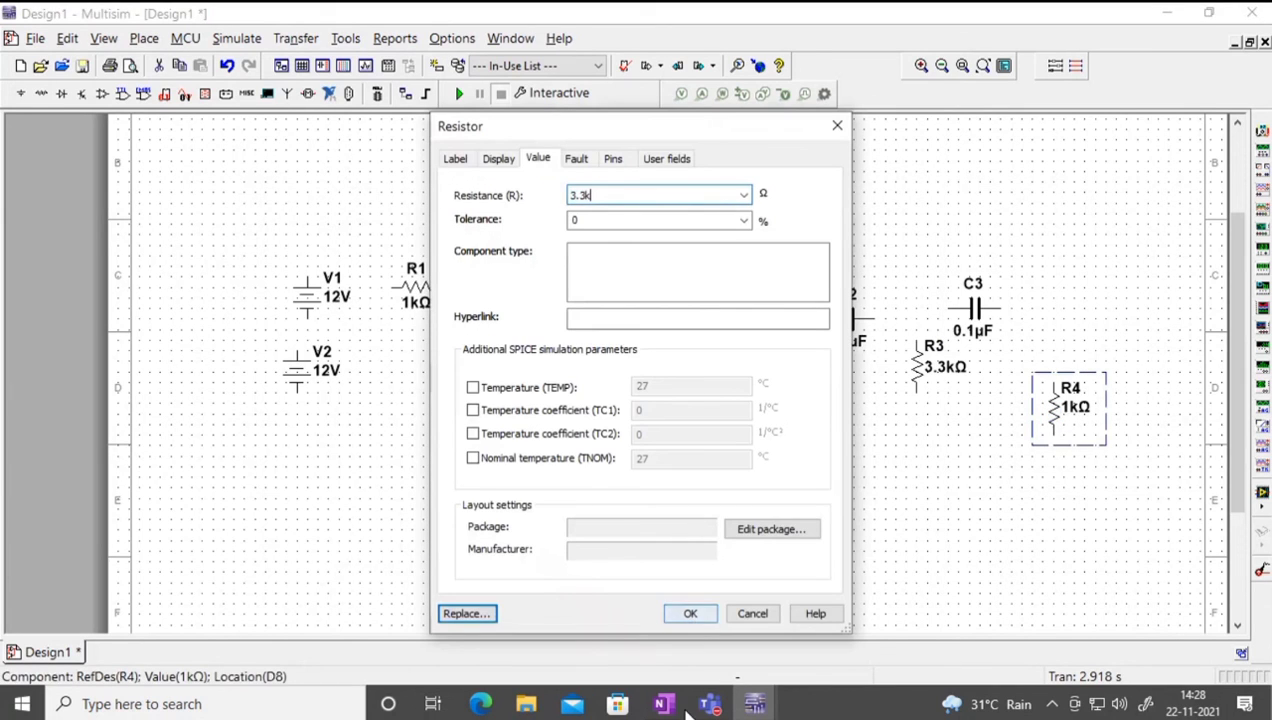
click(689, 613)
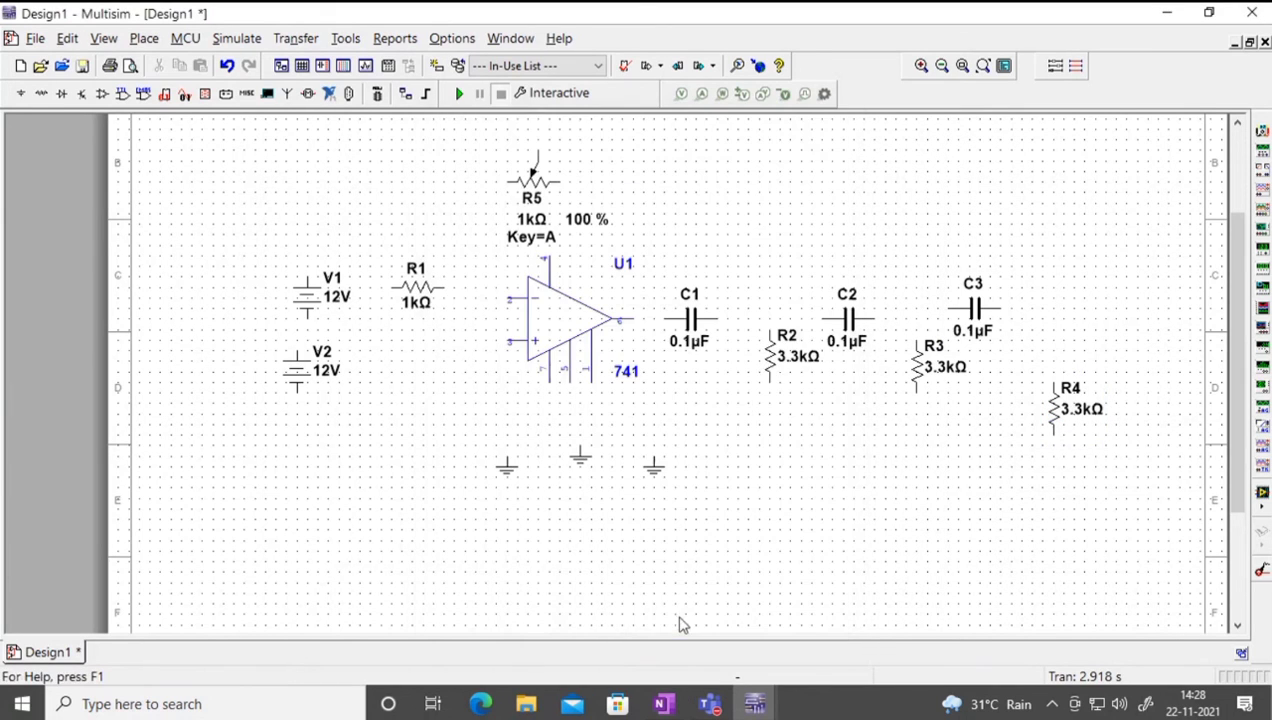
Step: Rearrange the RC stages: lower R2 and R3 beneath the capacitors and shift C2, C3 and R4 slightly towards the op-amp
drag(782, 358, 771, 411)
drag(851, 316, 829, 328)
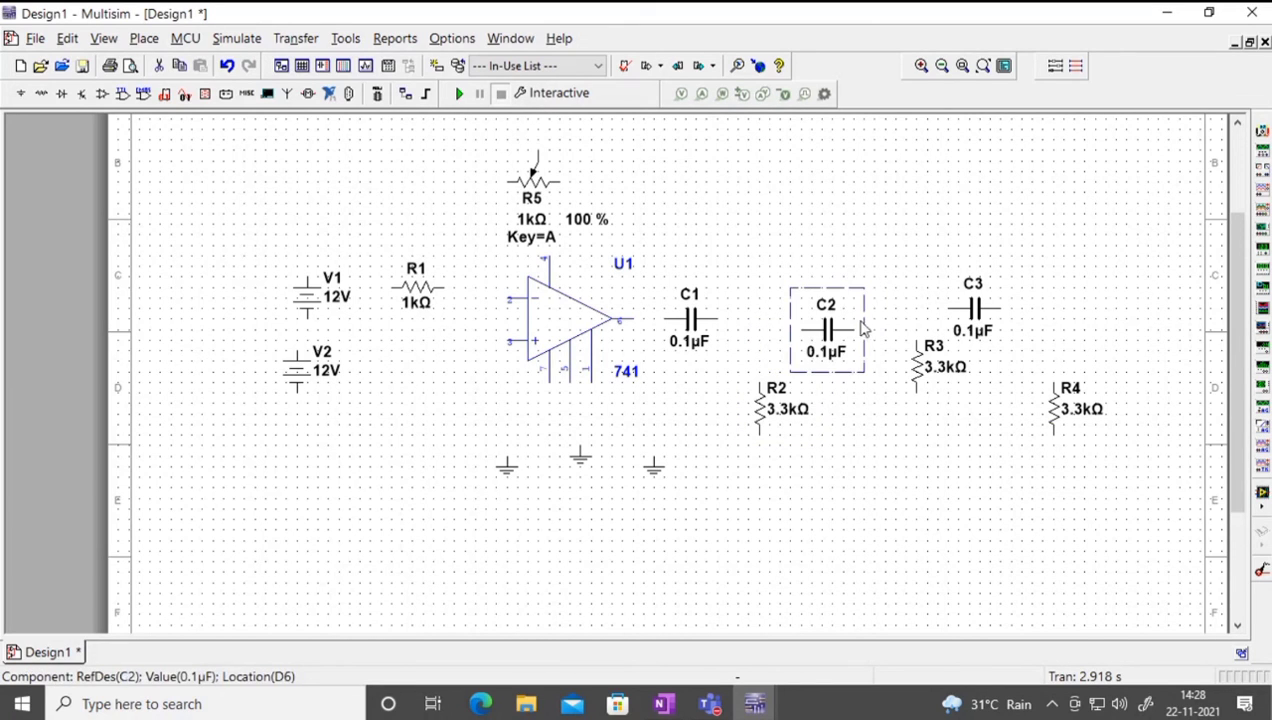
drag(915, 362, 887, 400)
drag(985, 320, 963, 320)
click(1062, 414)
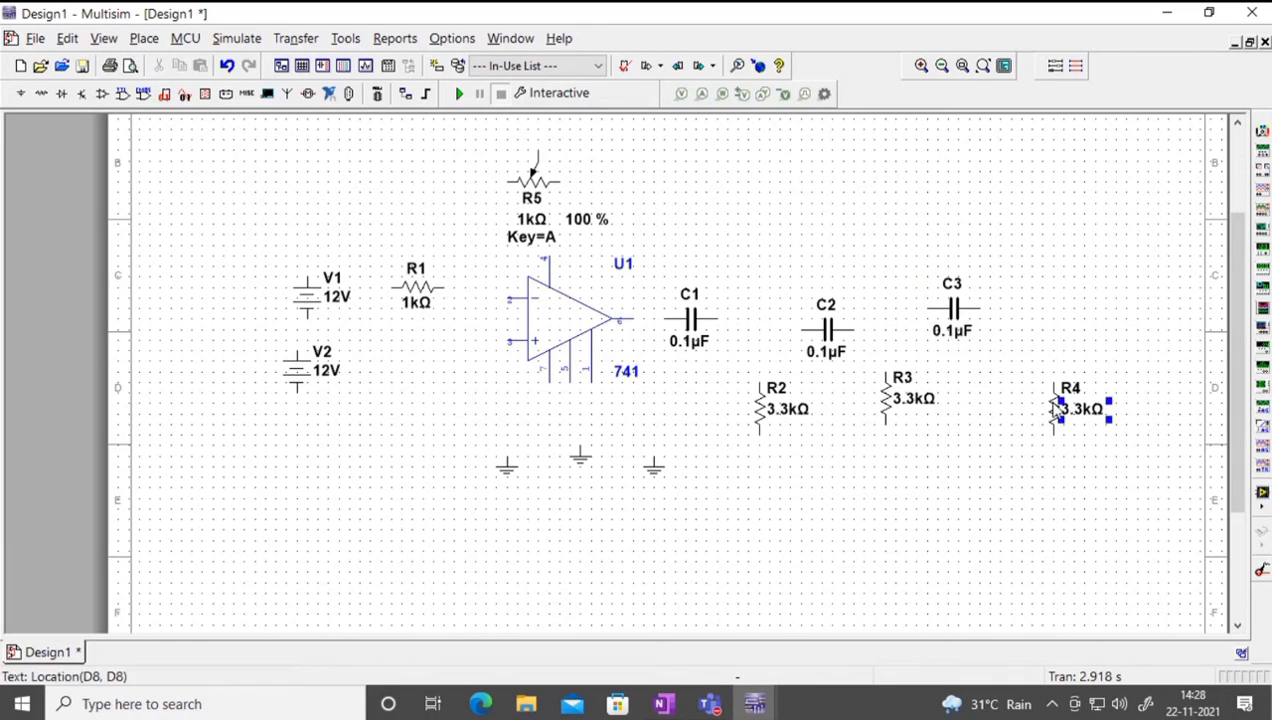
click(1033, 389)
drag(1053, 404, 1032, 404)
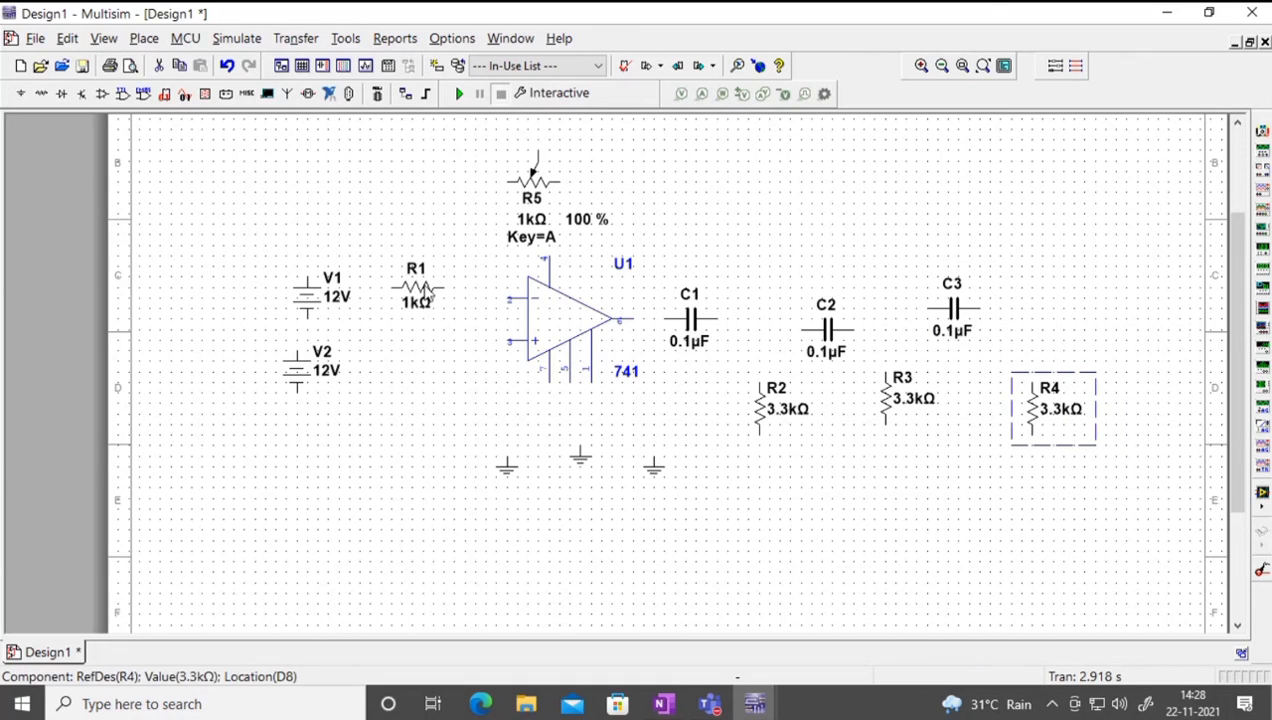
Step: Move resistor R1 level with the inverting input of op-amp U1
click(419, 300)
drag(419, 300, 429, 307)
click(455, 413)
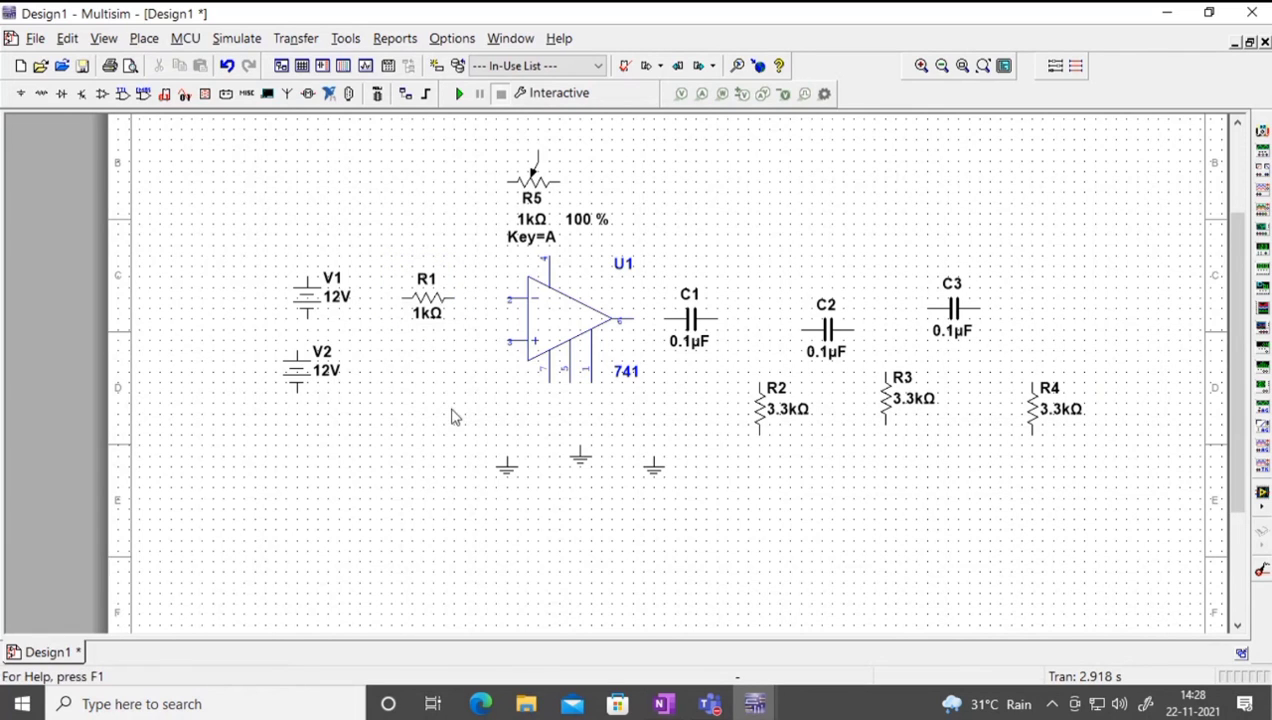
Step: Set resistor R1 to 33 kΩ and potentiometer R5 to 1.2 MΩ
double_click(428, 300)
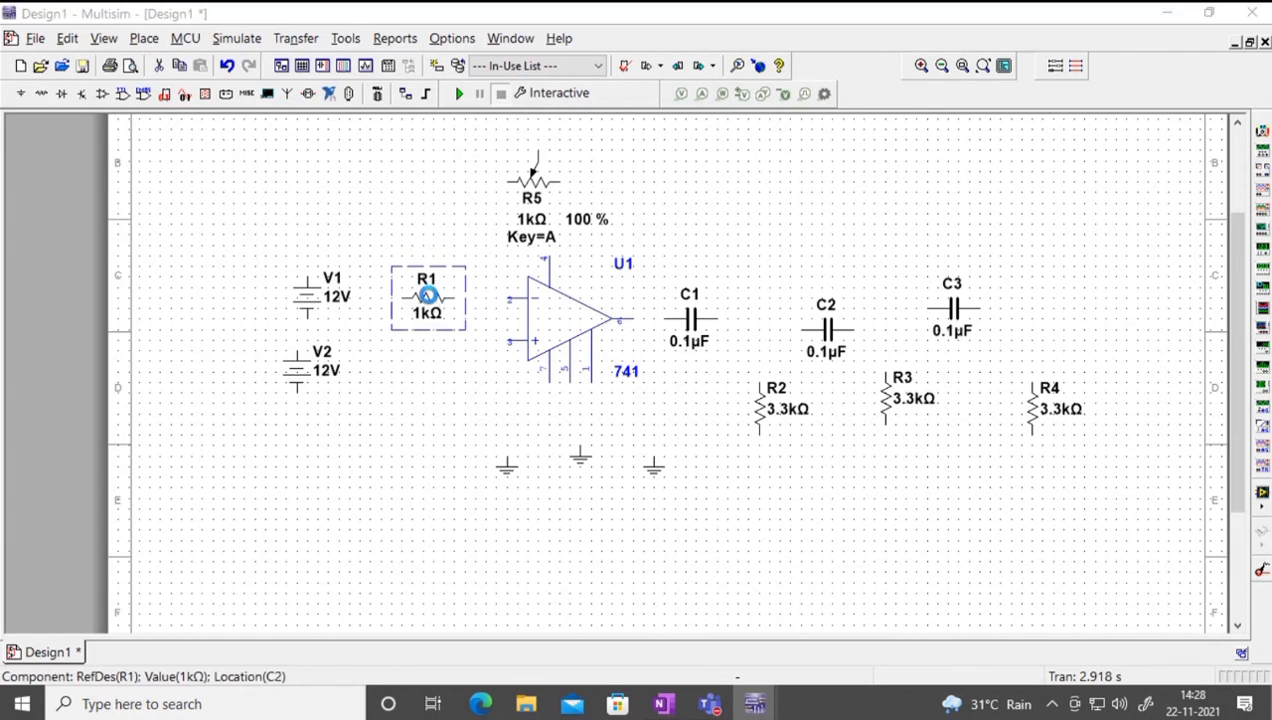
text(33k)
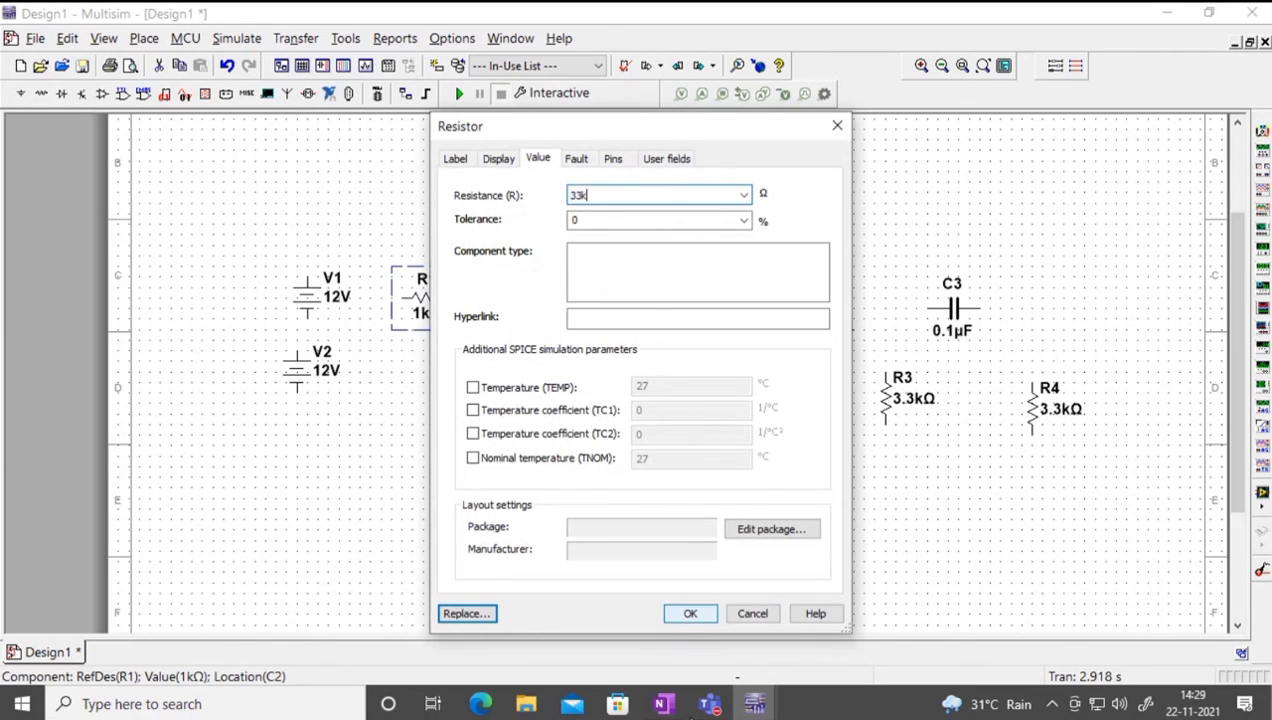
click(688, 614)
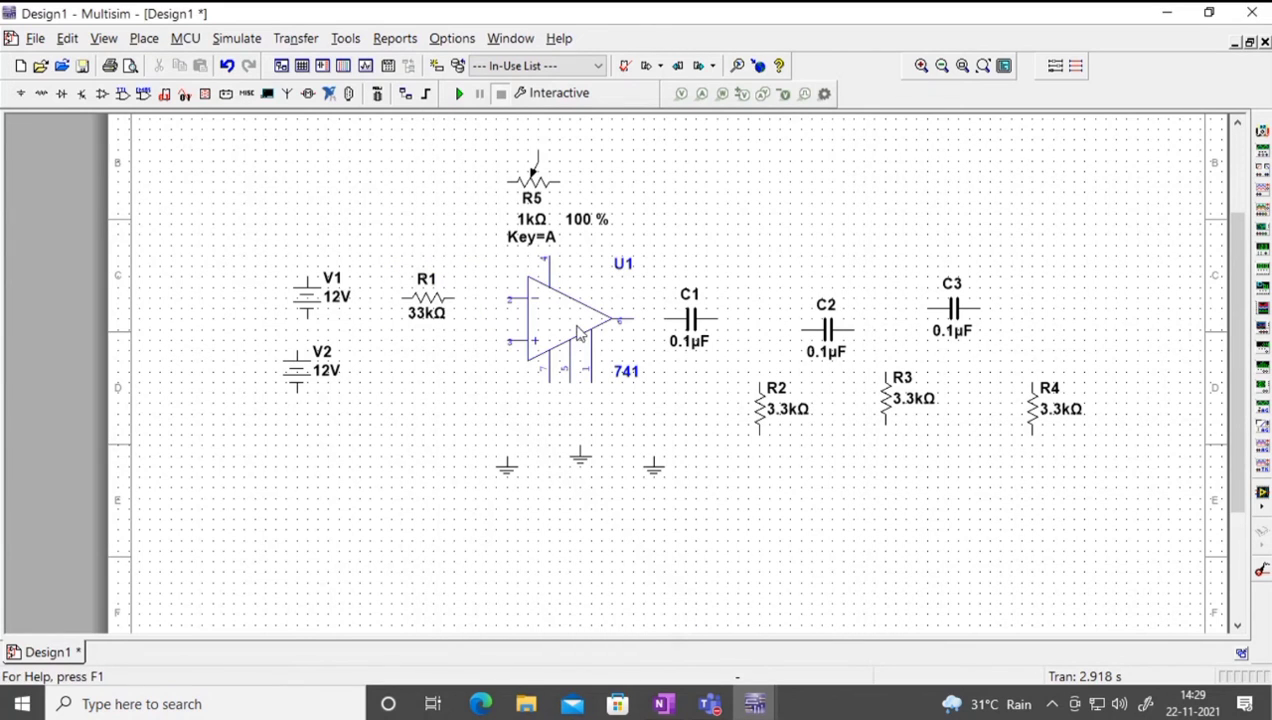
double_click(532, 176)
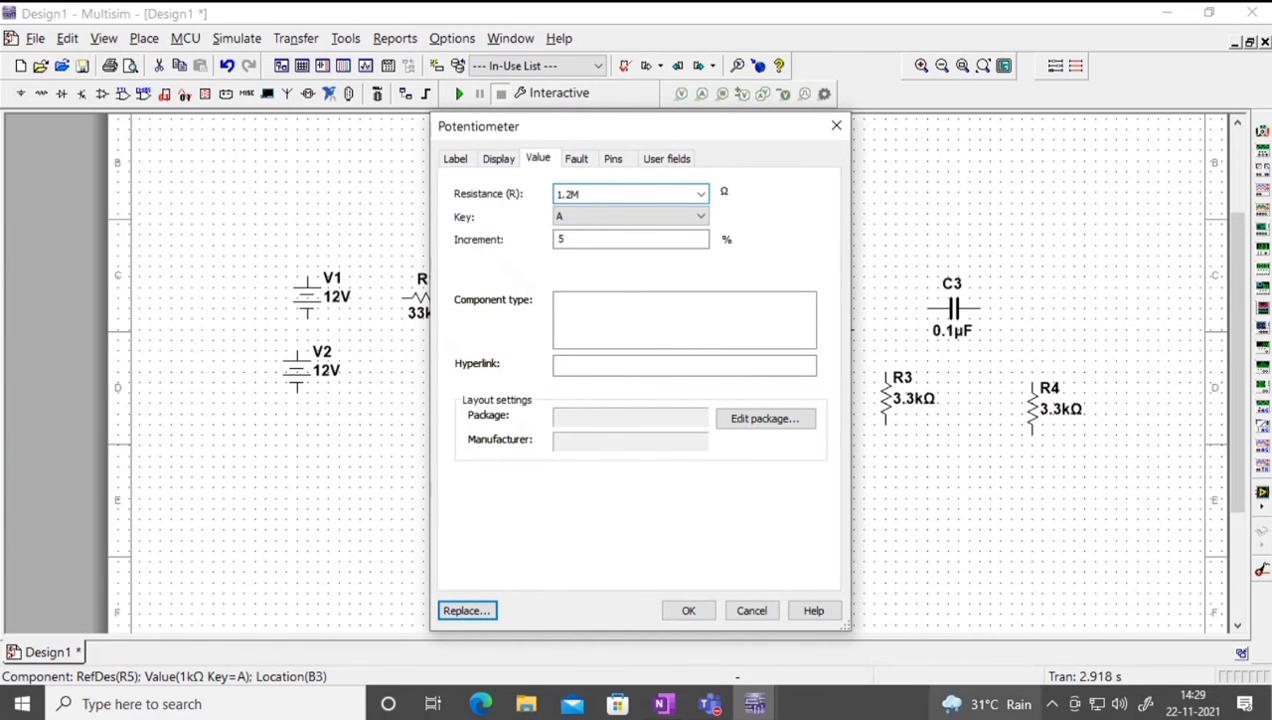
click(682, 612)
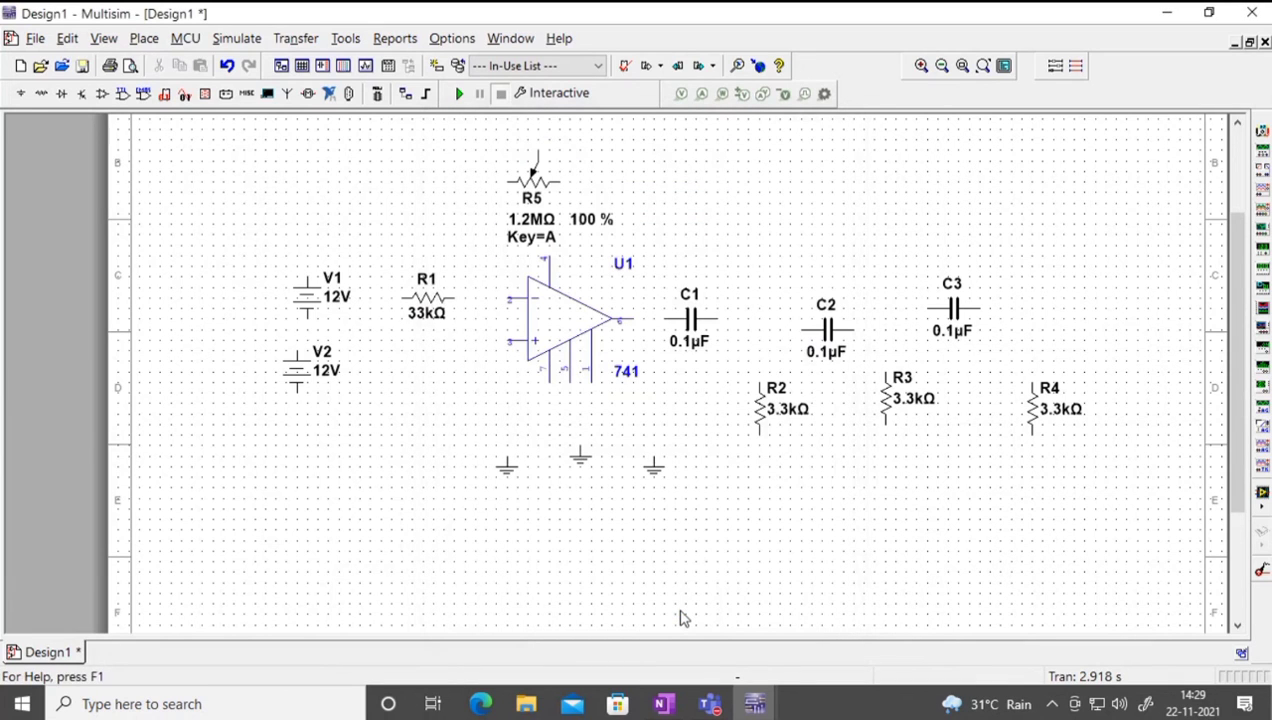
Step: Set both DC supplies V1 and V2 to 15 V
double_click(320, 307)
text(15)
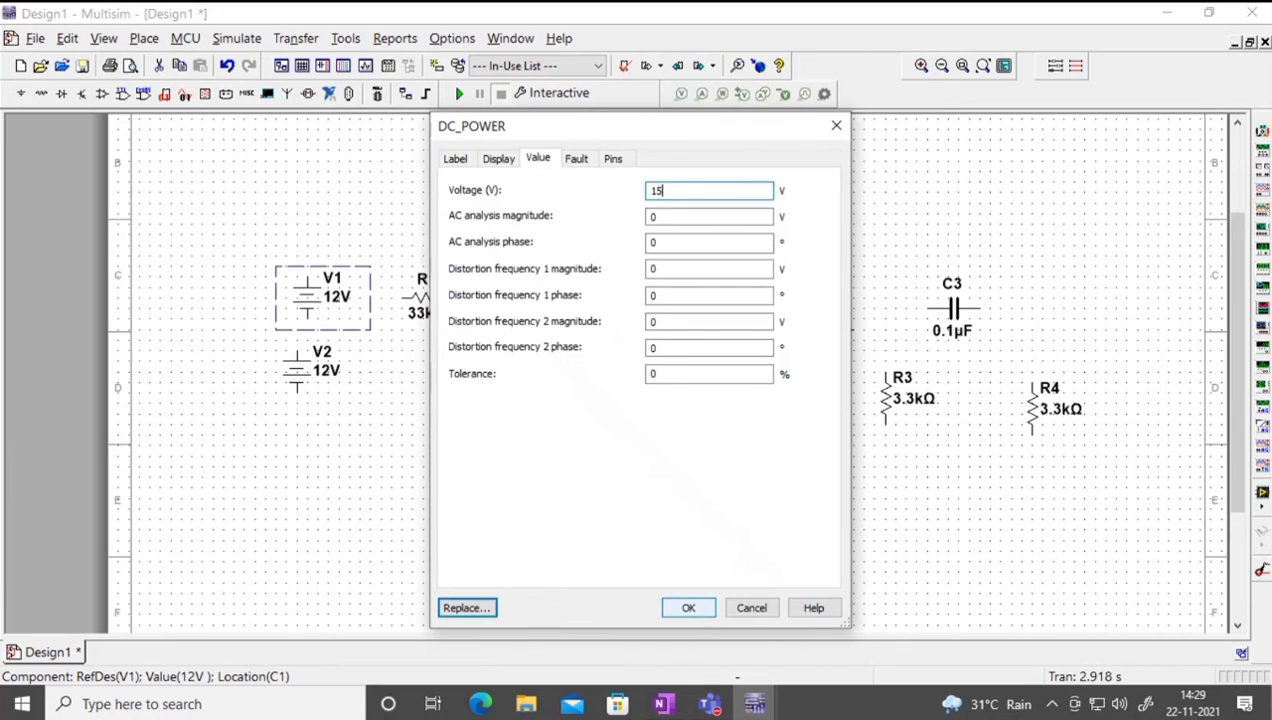
click(692, 610)
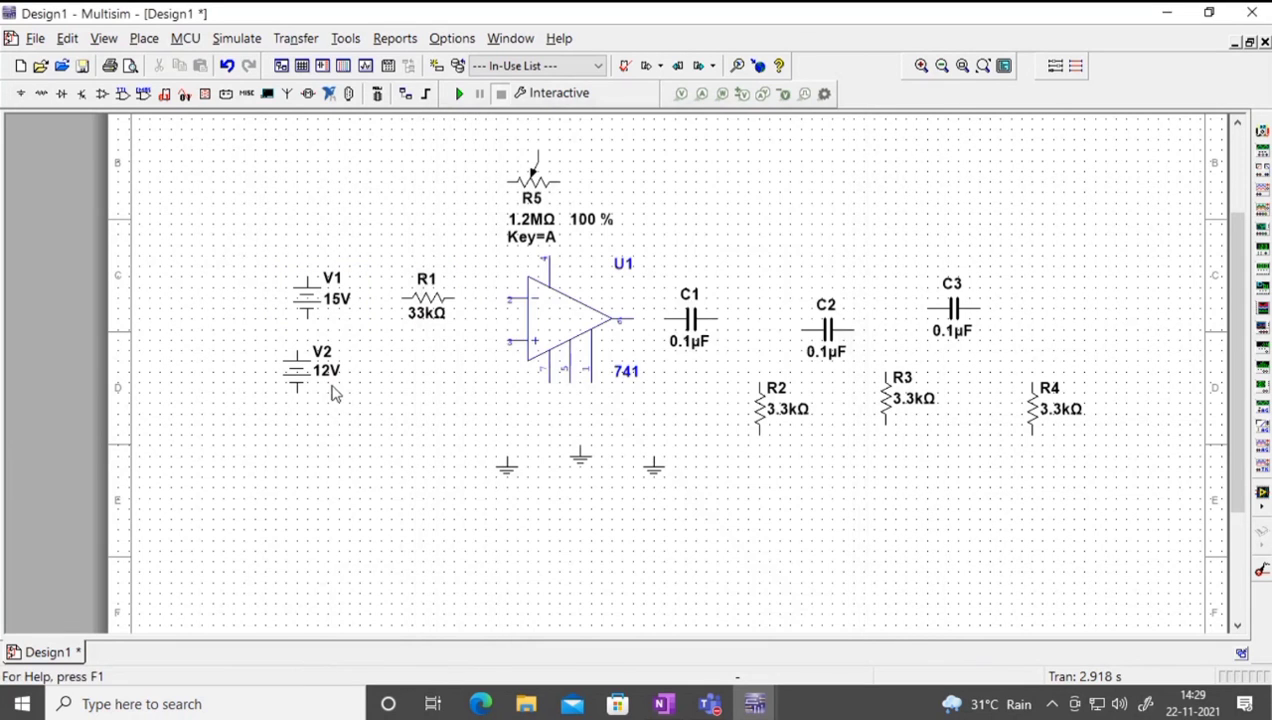
double_click(298, 377)
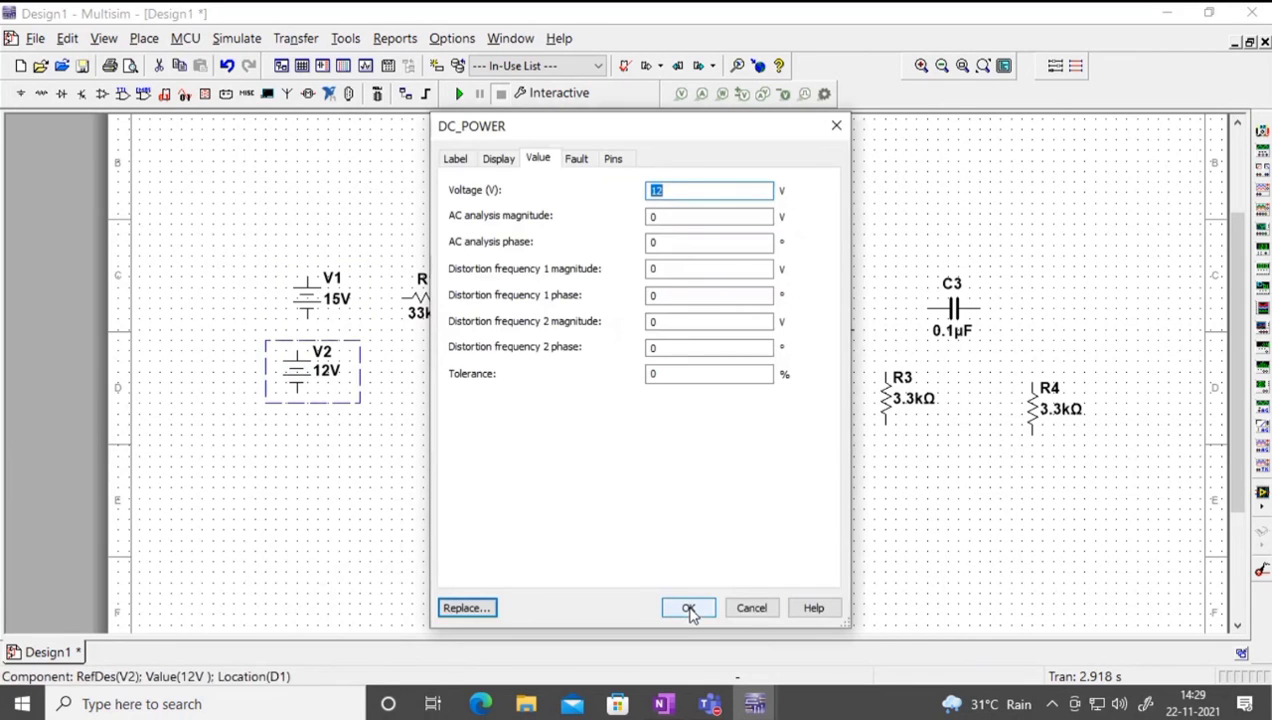
text(15)
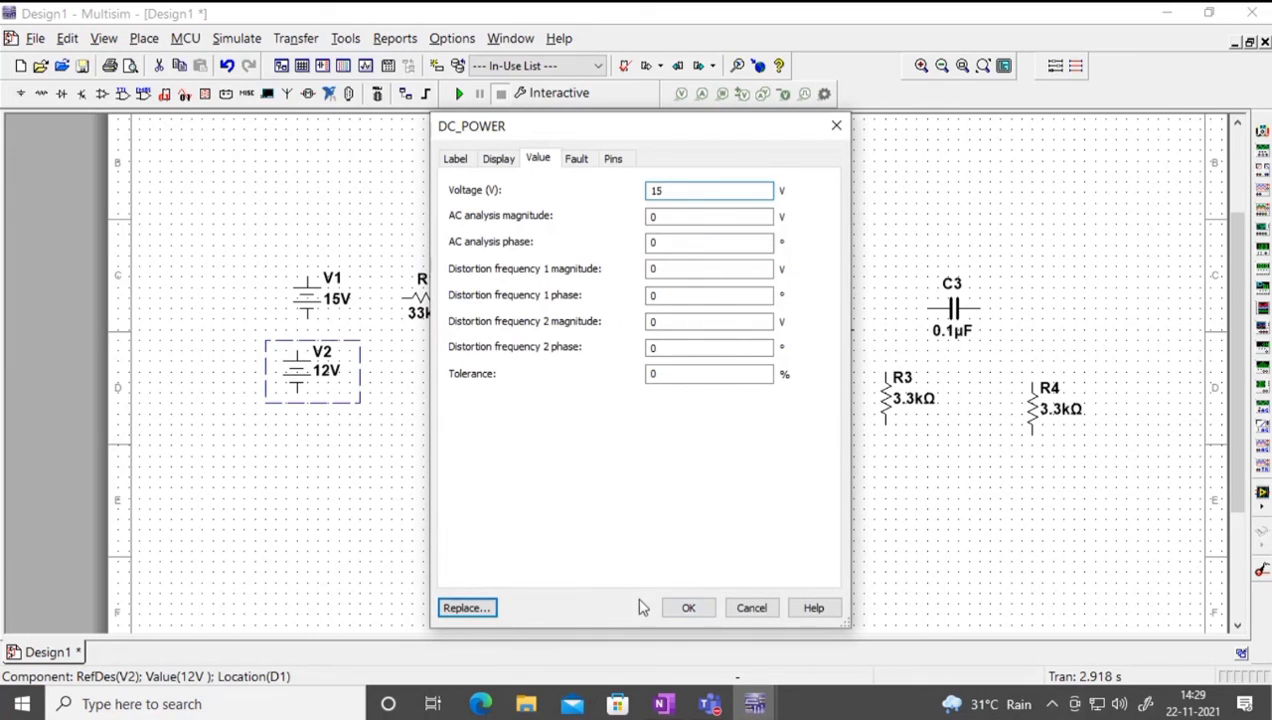
click(681, 610)
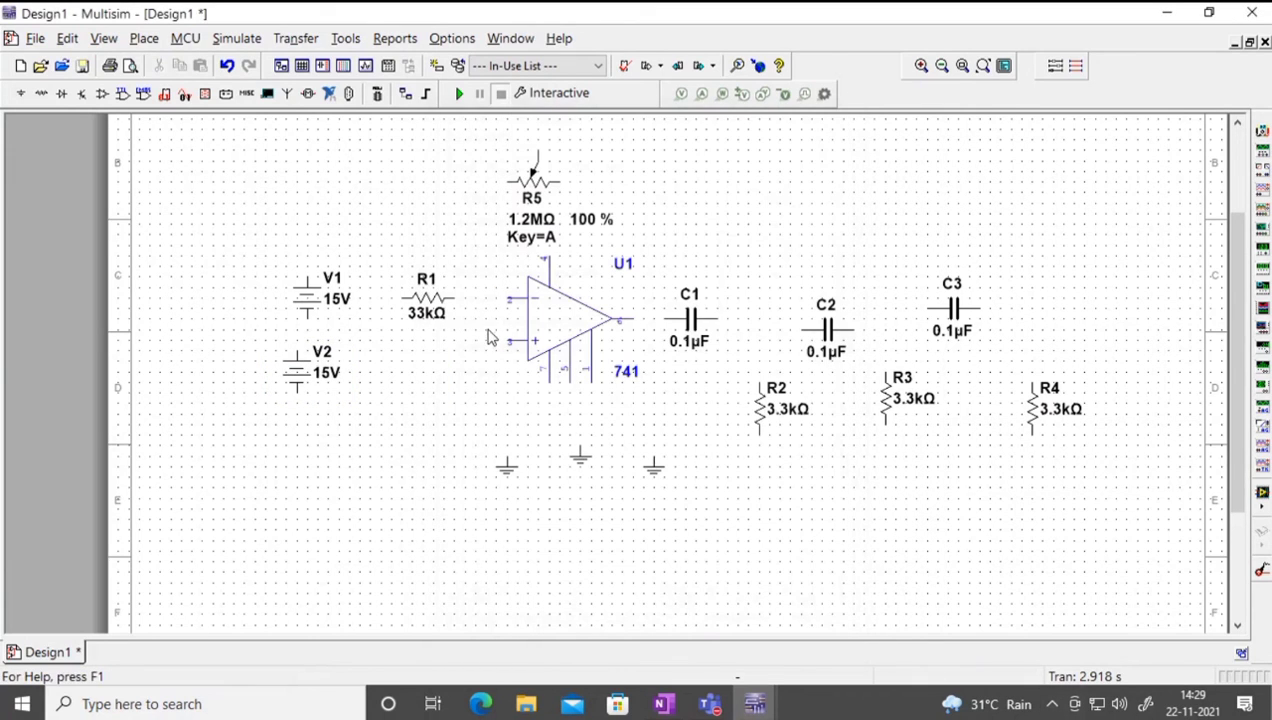
Step: Move potentiometer R5 slightly up and left to leave more room above op-amp U1
mouse_move(513, 200)
click(523, 198)
mouse_move(524, 182)
mouse_down()
mouse_move(557, 171)
mouse_move(558, 182)
mouse_move(521, 176)
mouse_up()
click(775, 179)
click(752, 196)
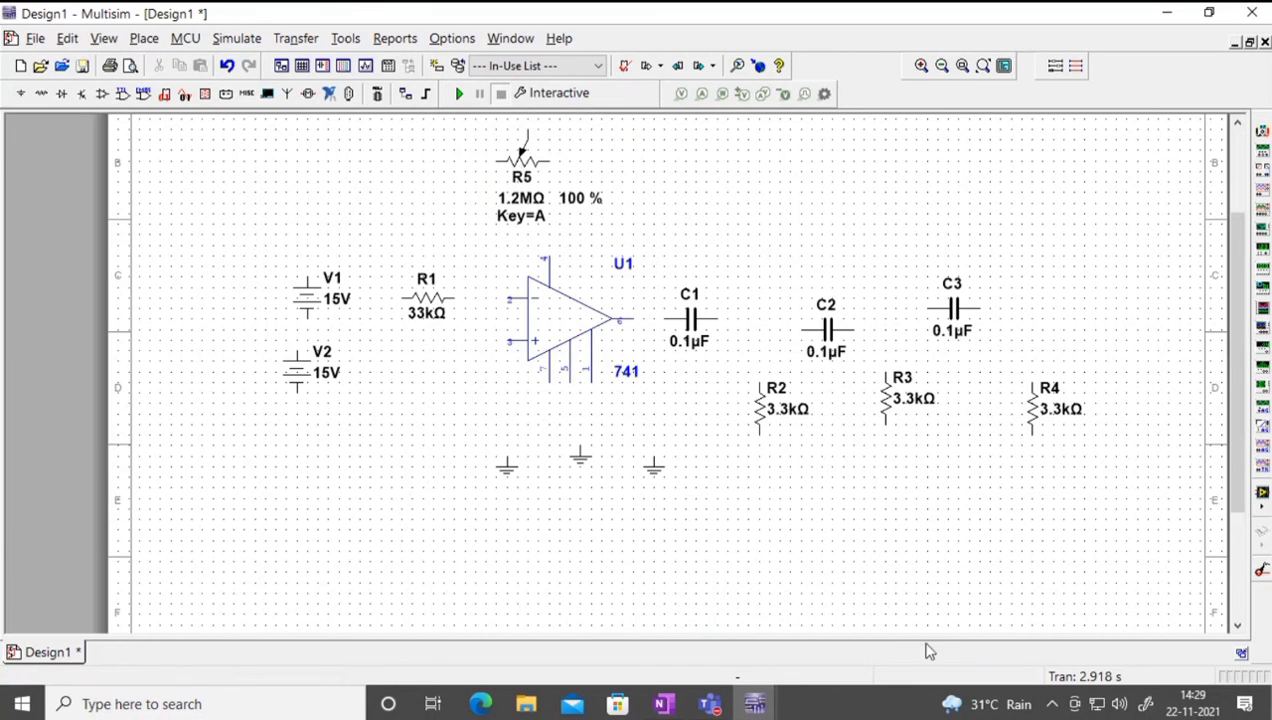
Step: Flip supply V1 vertically and wire its upper terminal to pin 4 of op-amp U1
right_click(305, 304)
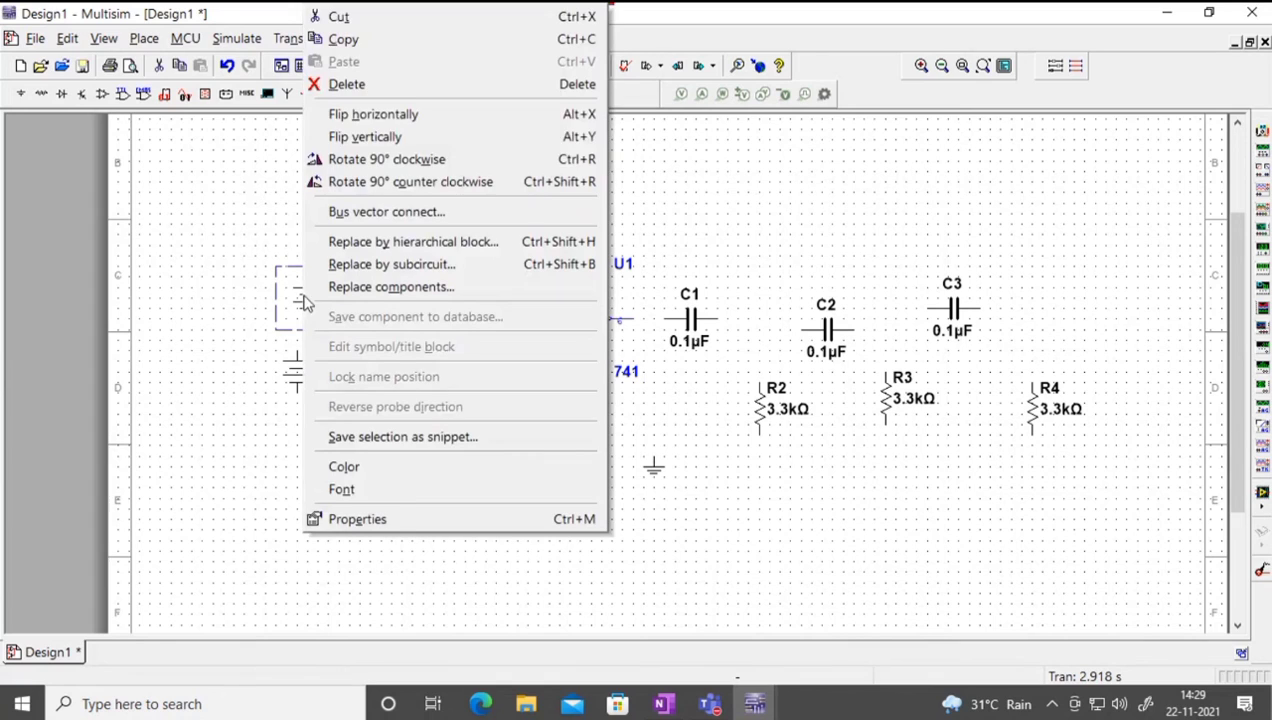
click(398, 136)
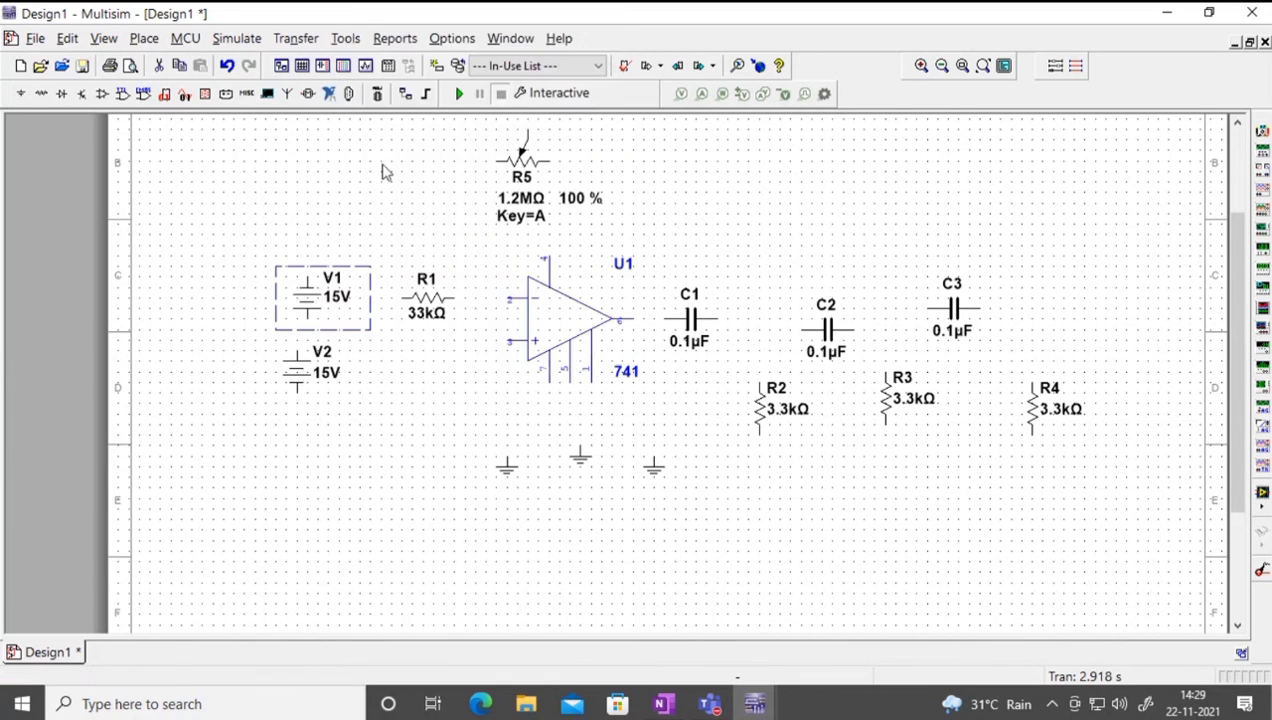
click(282, 277)
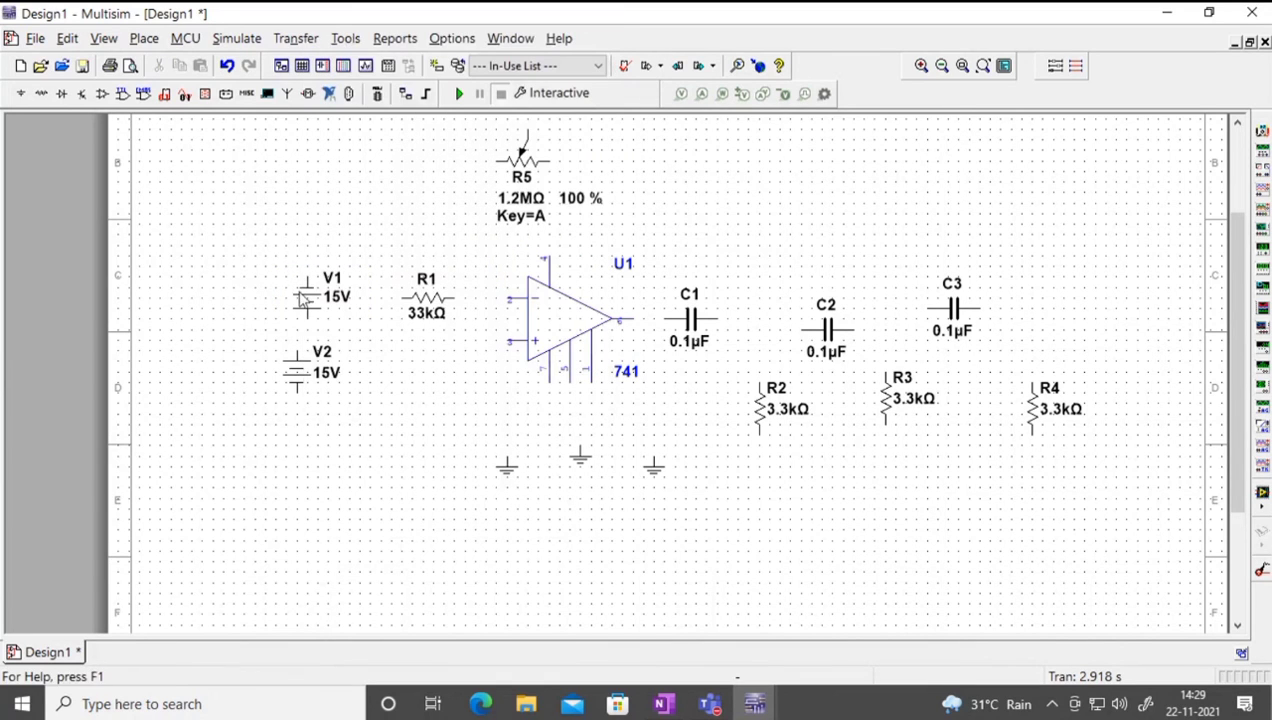
click(308, 272)
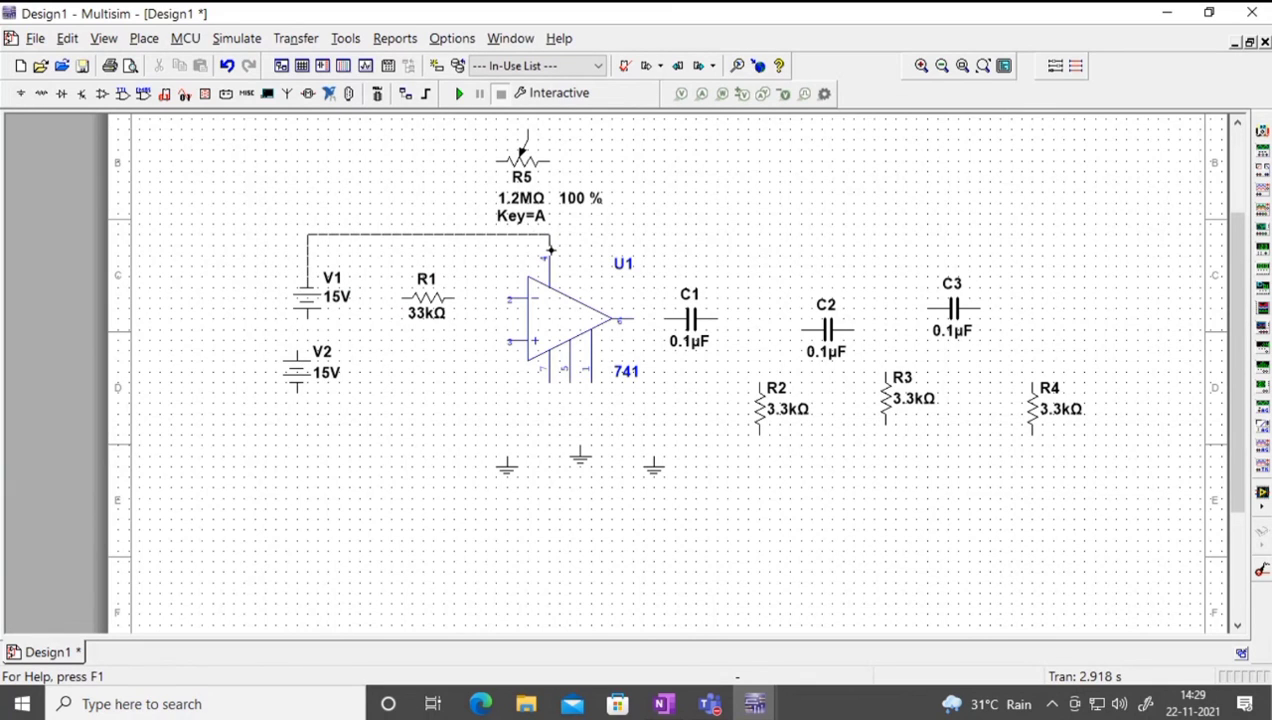
click(548, 258)
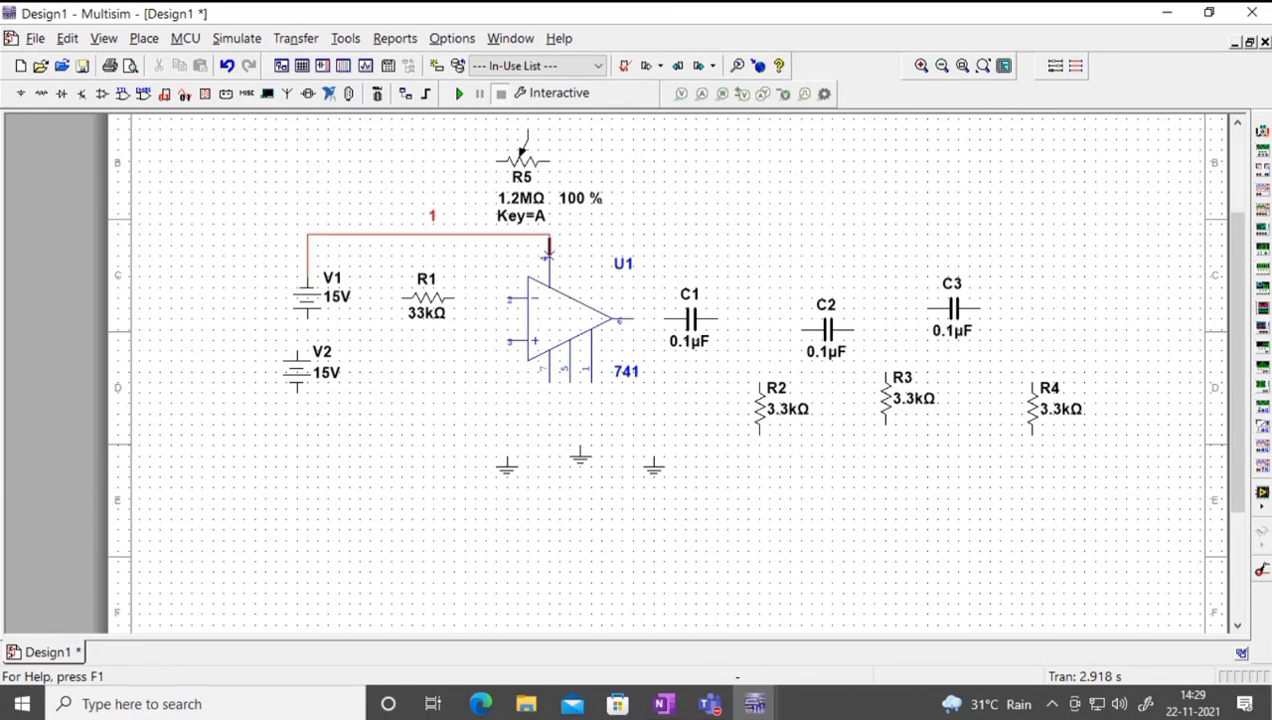
Step: Flip supply V2 vertically, align it under V1, and wire its lower terminal to pin 7 of U1
right_click(298, 378)
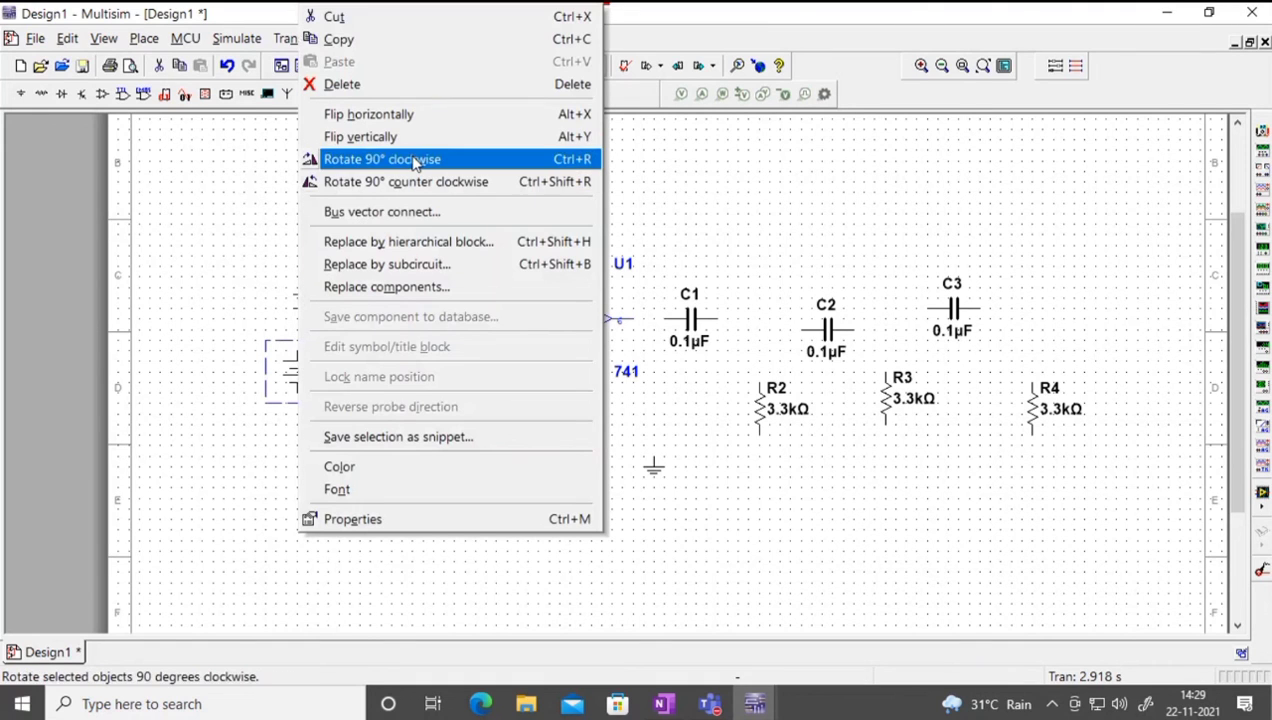
click(378, 137)
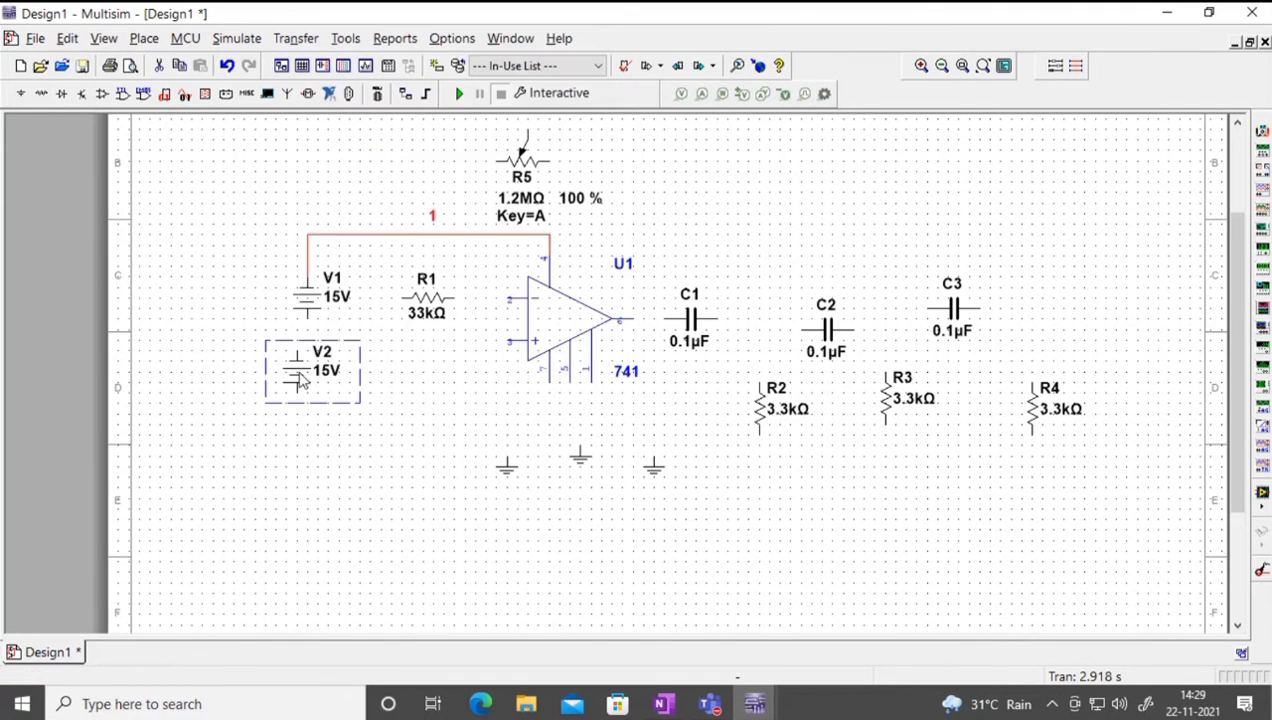
click(466, 548)
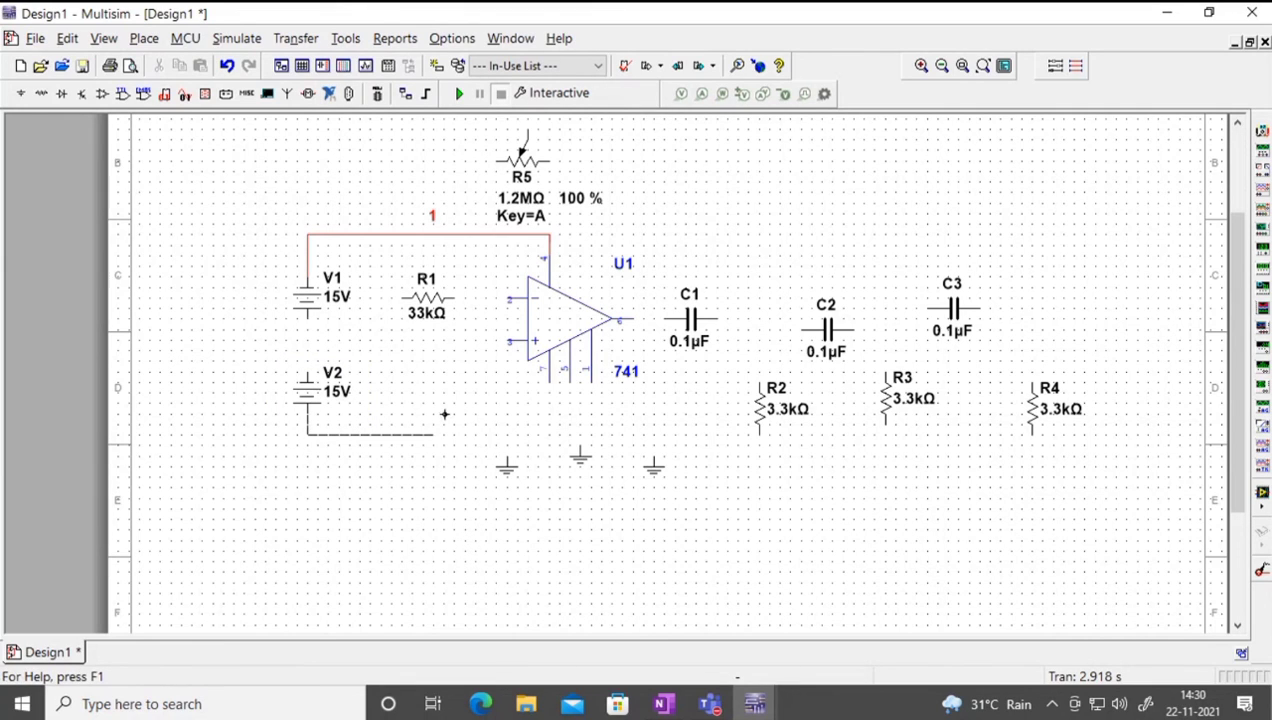
click(549, 392)
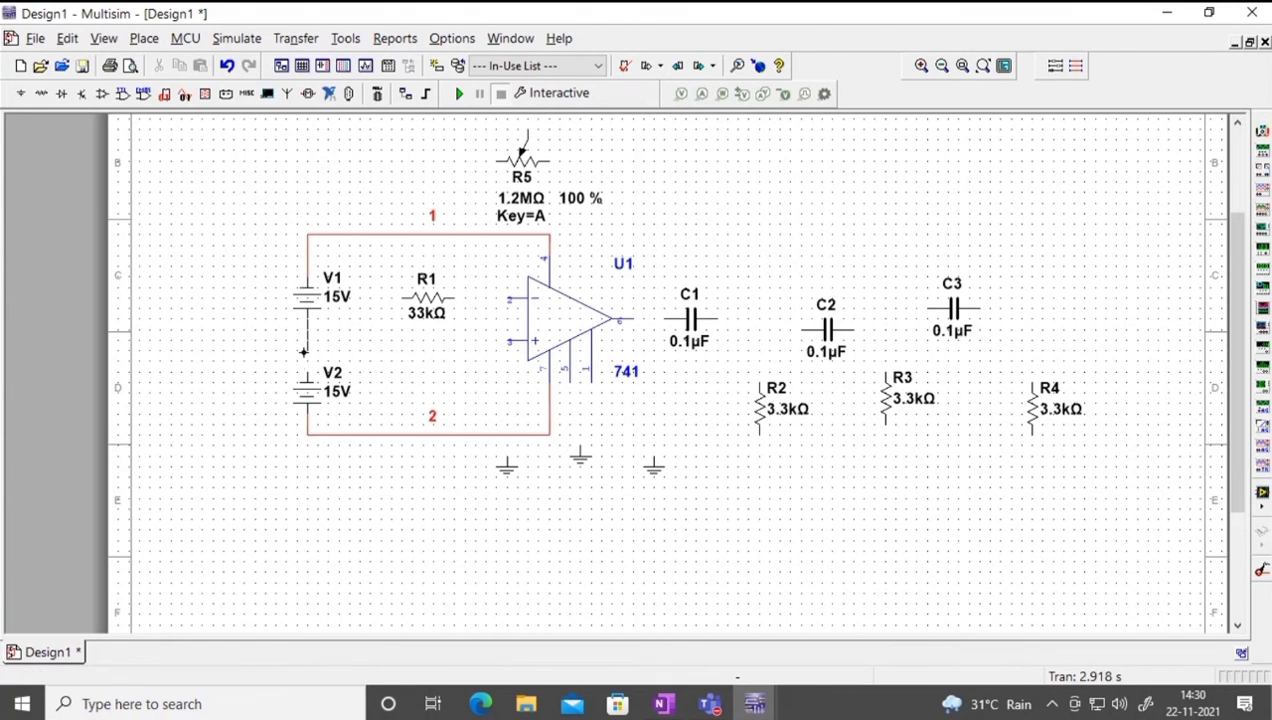
Step: Wire V1's lower terminal to V2's upper terminal and connect a ground placed beside the supplies to that junction
click(304, 368)
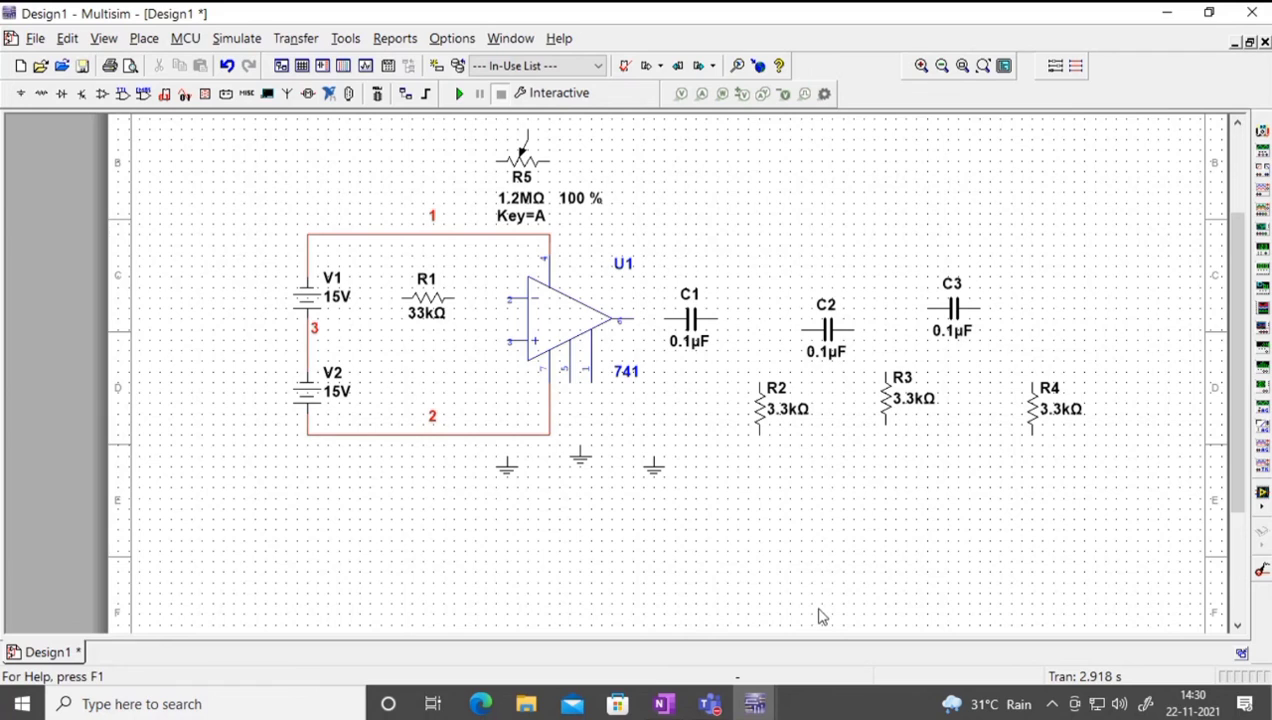
click(506, 470)
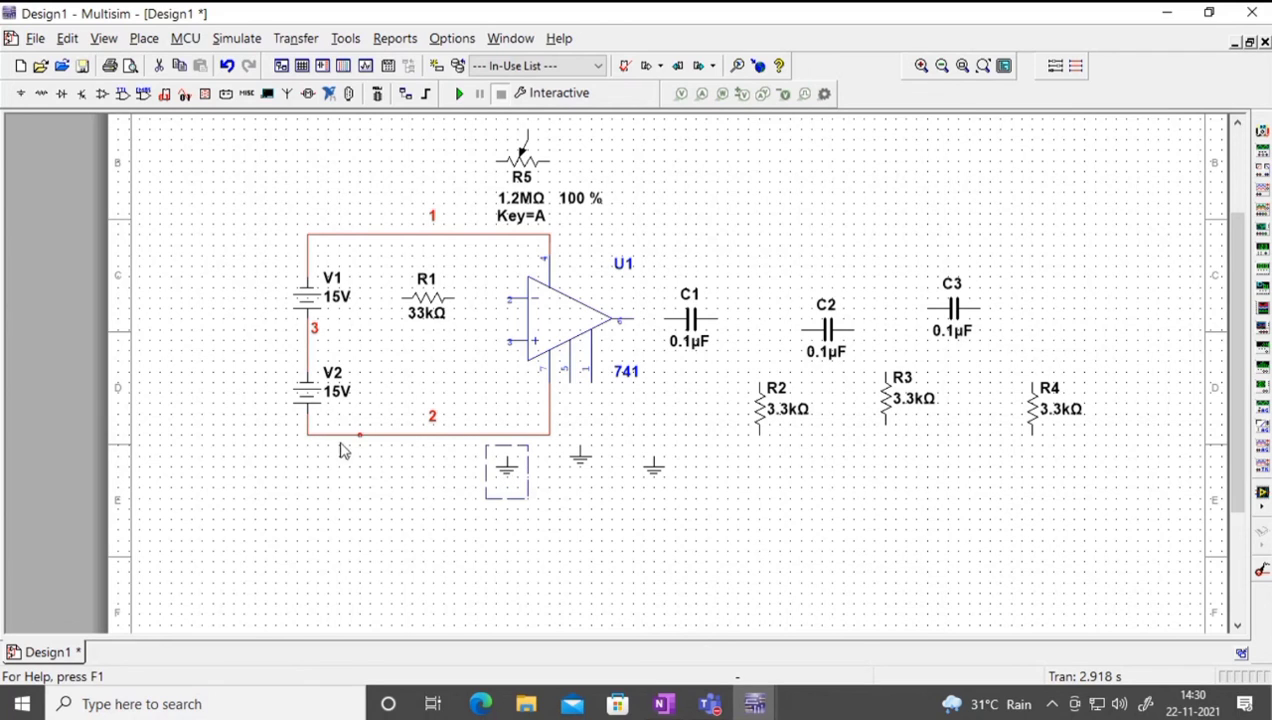
drag(234, 370, 245, 366)
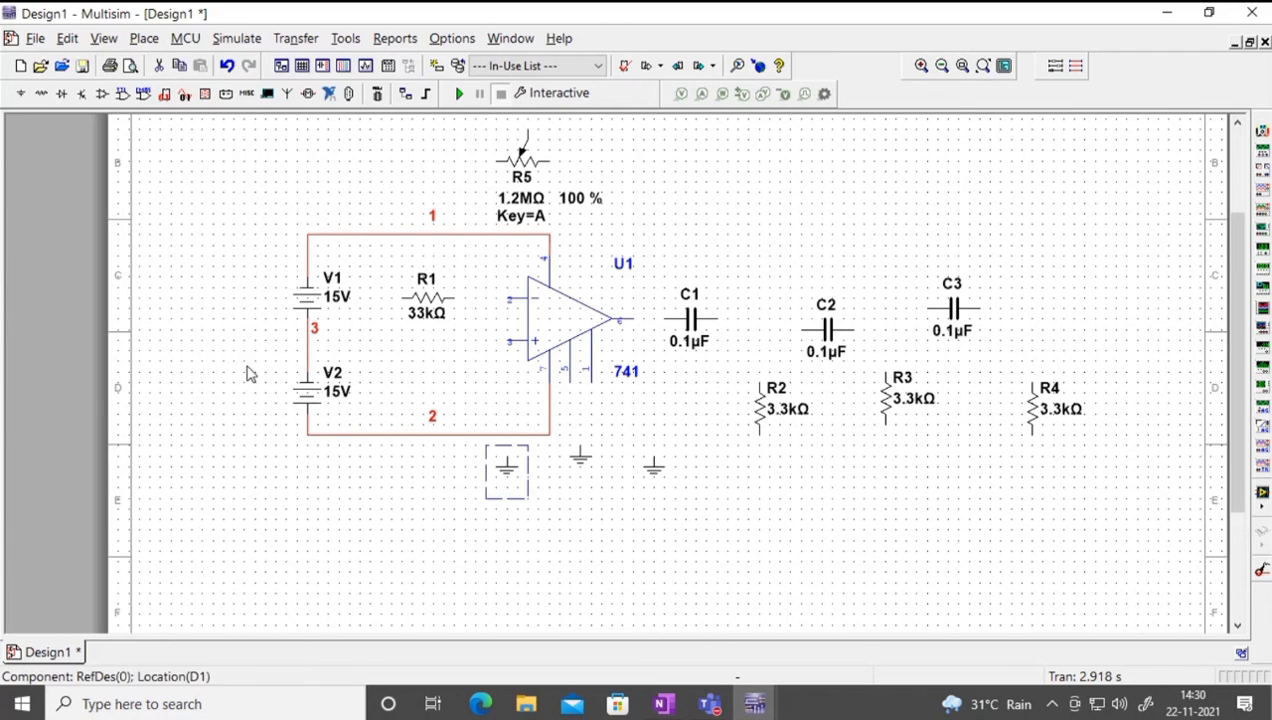
double_click(370, 521)
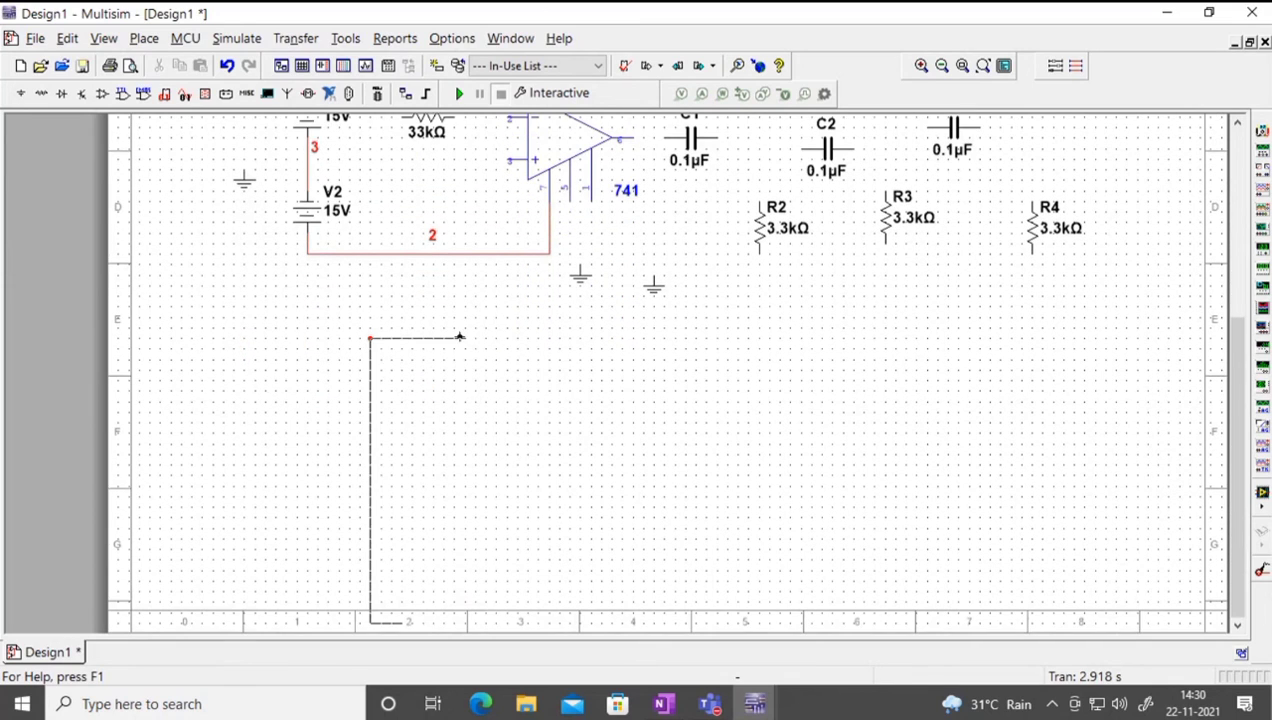
key(Escape)
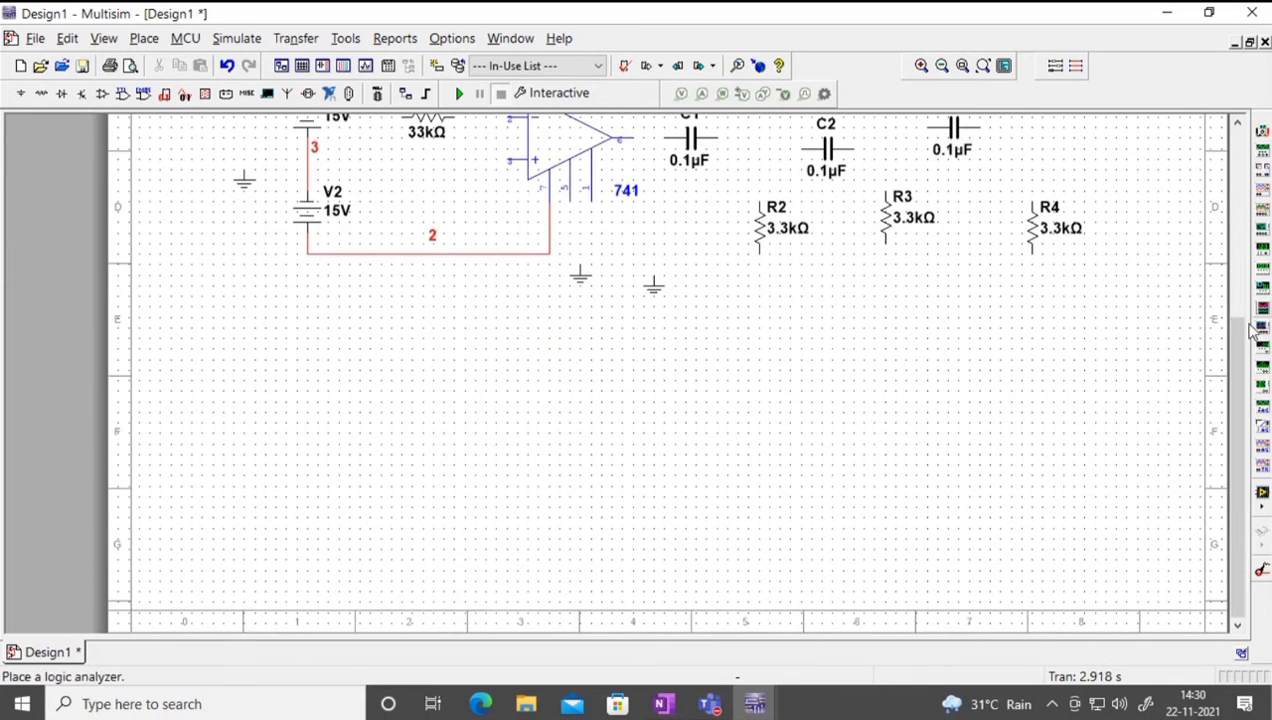
drag(1240, 346, 1262, 158)
scroll(1245, 278, down, 1)
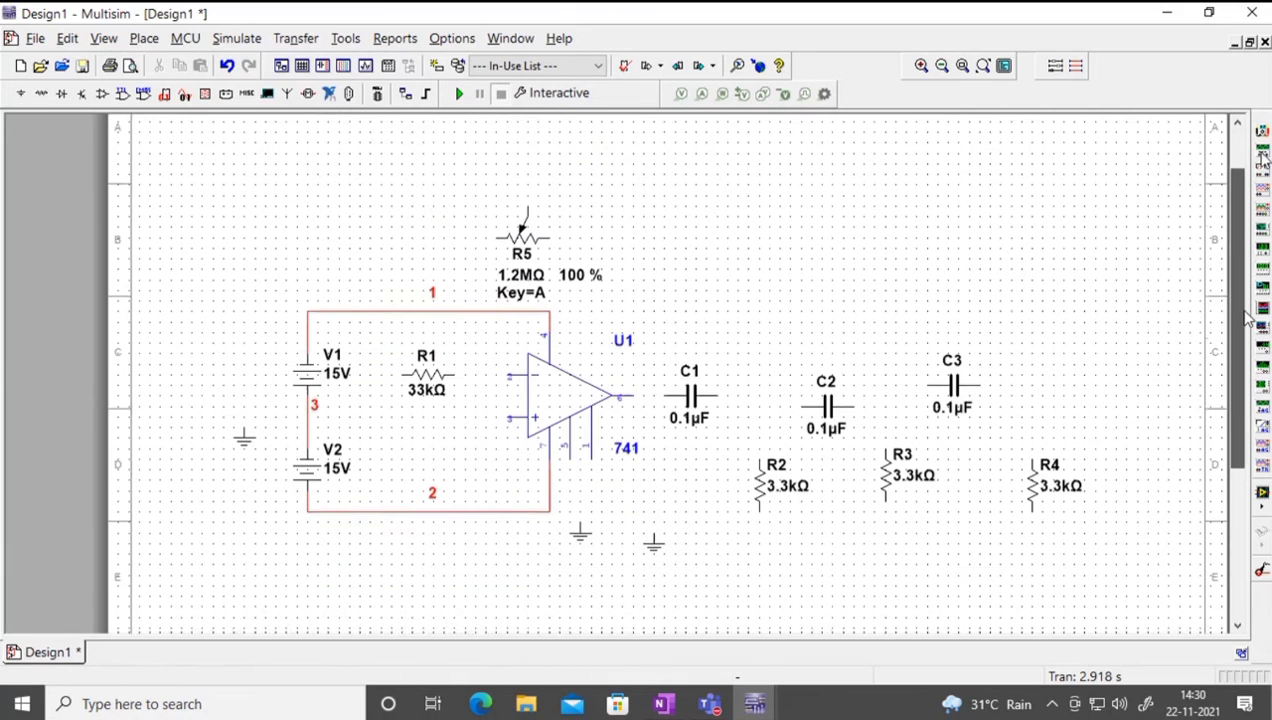
click(242, 420)
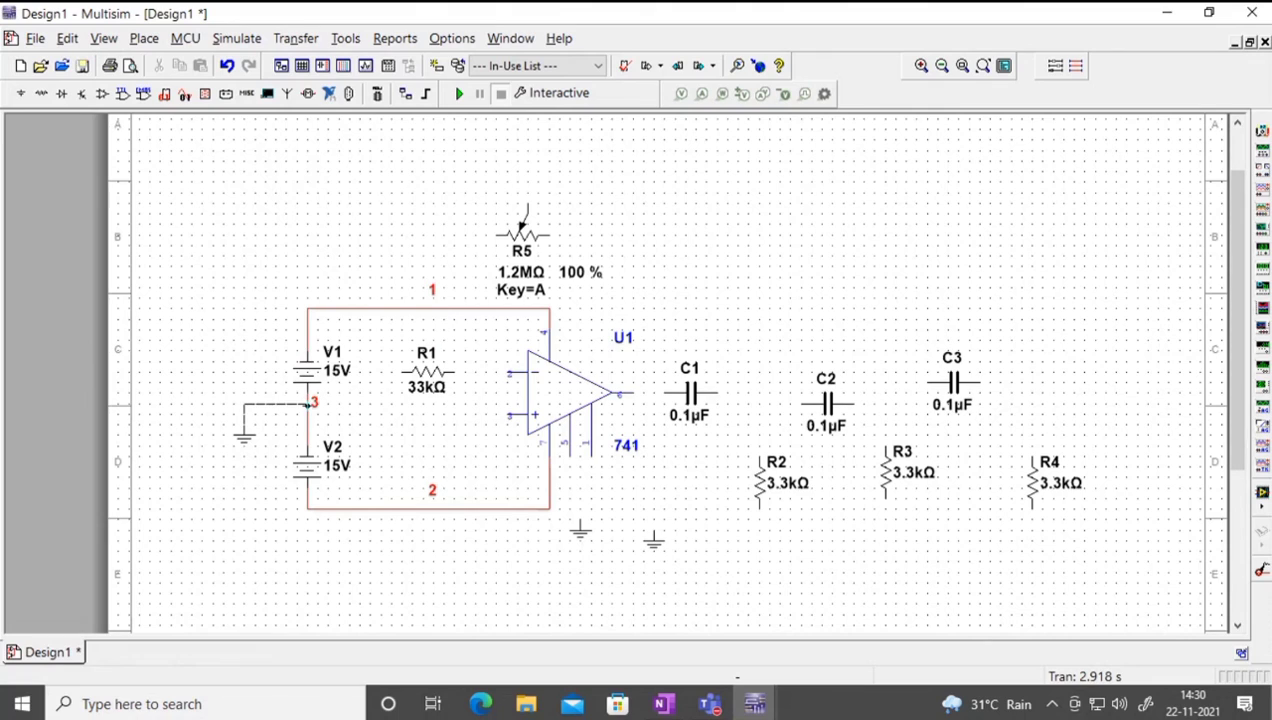
click(308, 404)
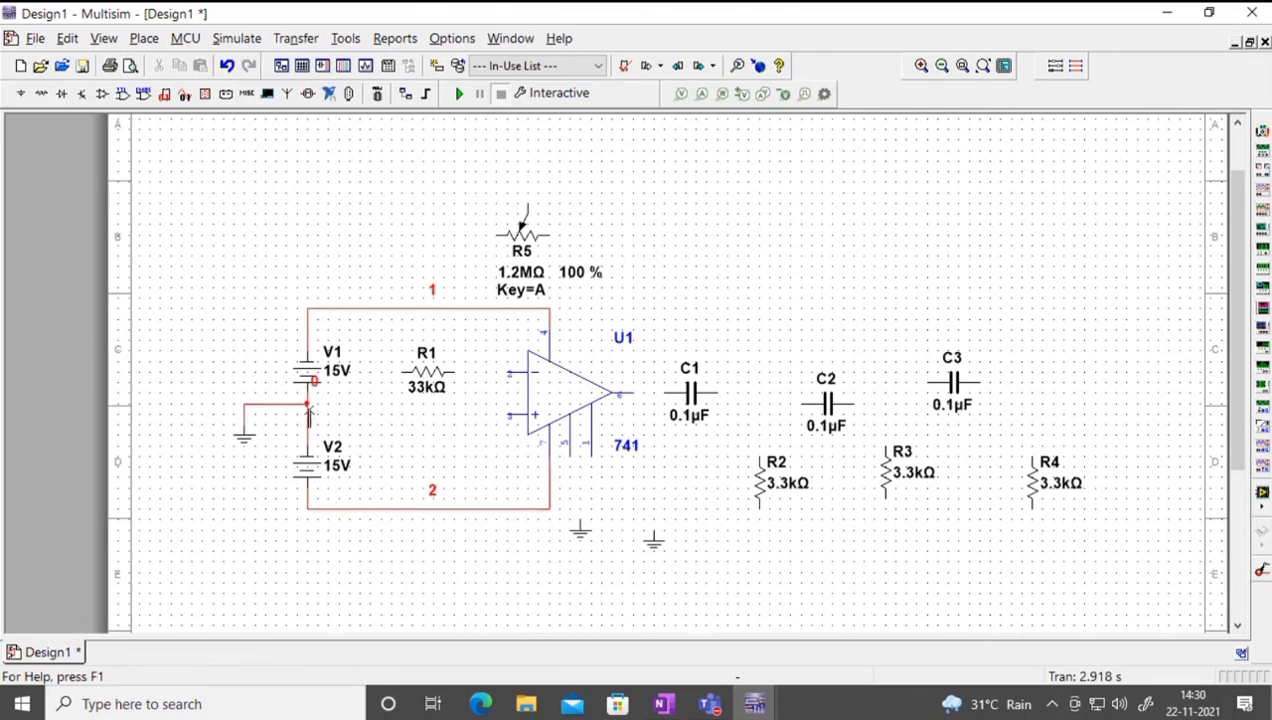
Step: Wire R1 to the inverting input of U1 and connect the left end of potentiometer R5 to R1's free end
click(664, 390)
key(Escape)
click(506, 375)
click(497, 235)
click(398, 372)
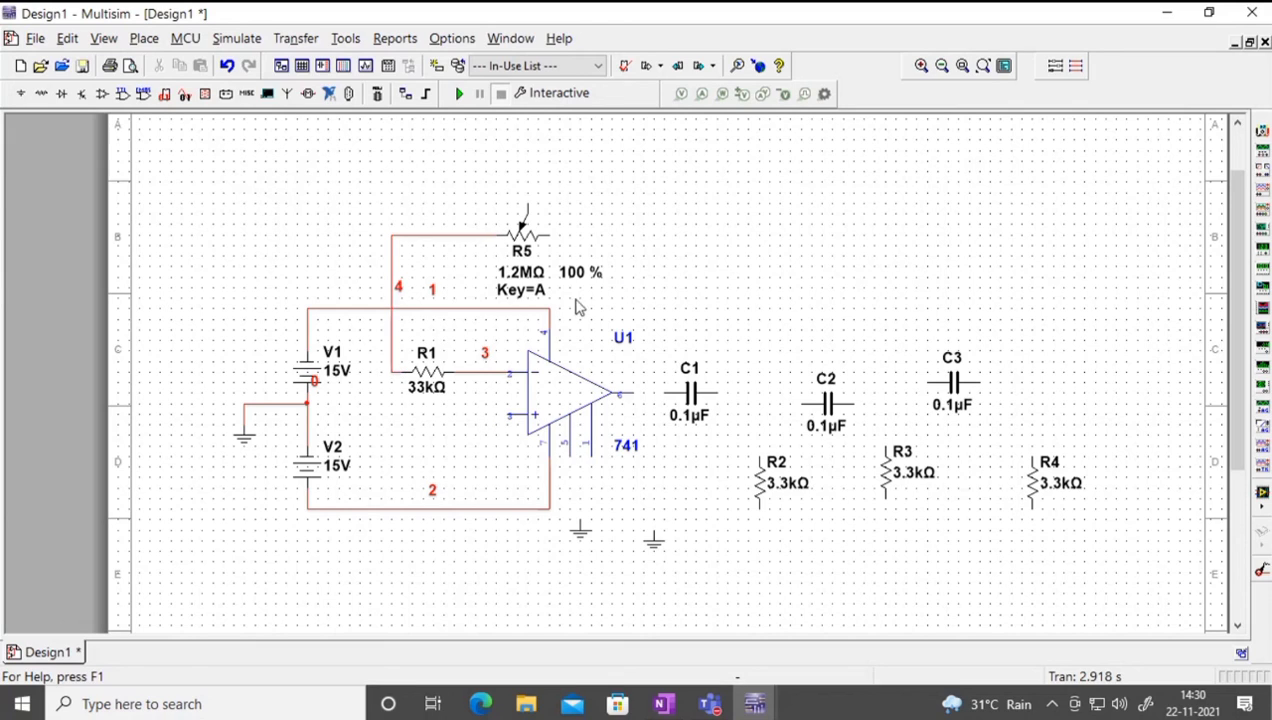
Step: Wire the output of U1 to capacitor C1 and C1's other terminal to the upper end of R2
click(551, 235)
key(Escape)
drag(628, 393, 680, 393)
click(758, 457)
click(716, 395)
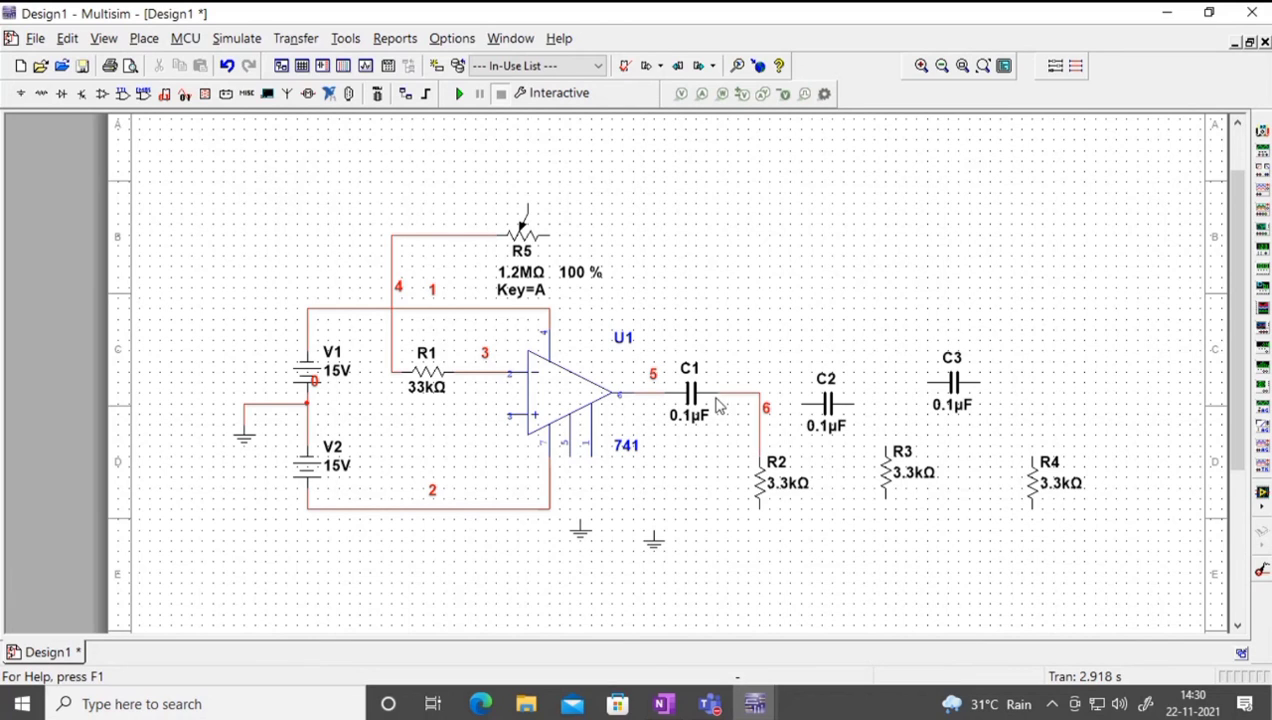
Step: Move the two unconnected ground symbols below U1 further down to clear space under the circuit
click(580, 535)
drag(580, 535, 580, 561)
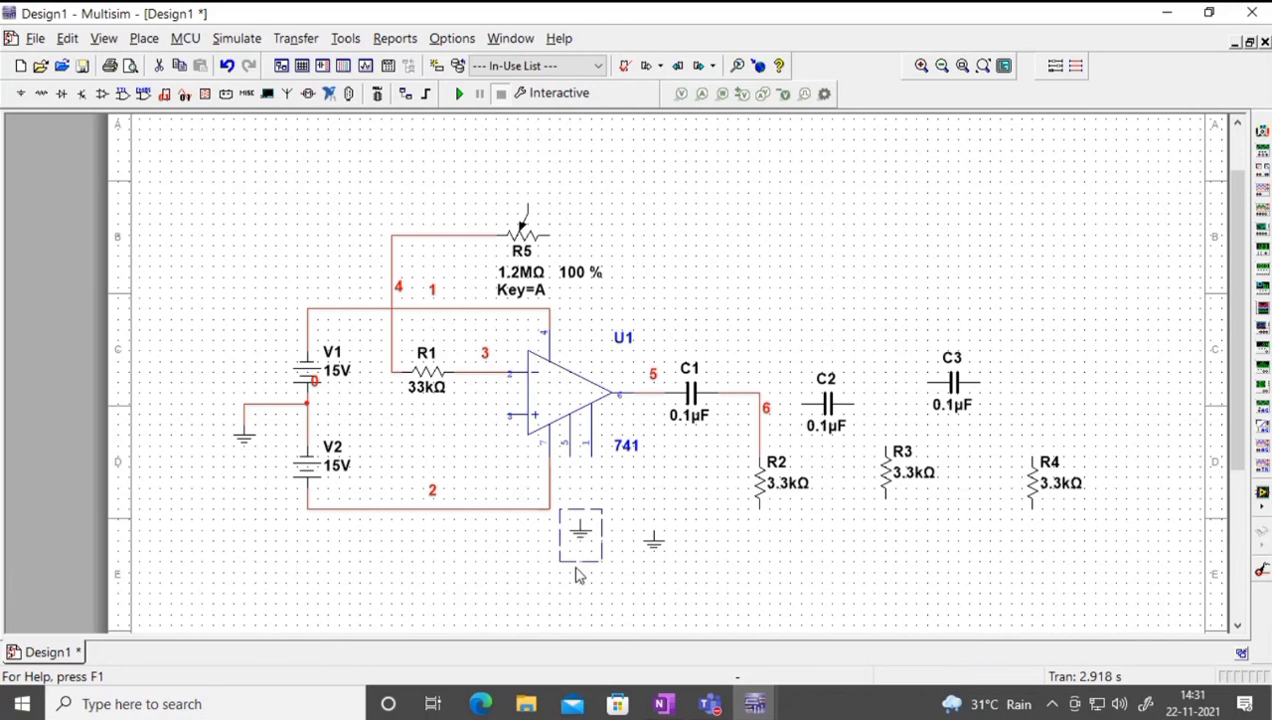
drag(654, 544, 655, 590)
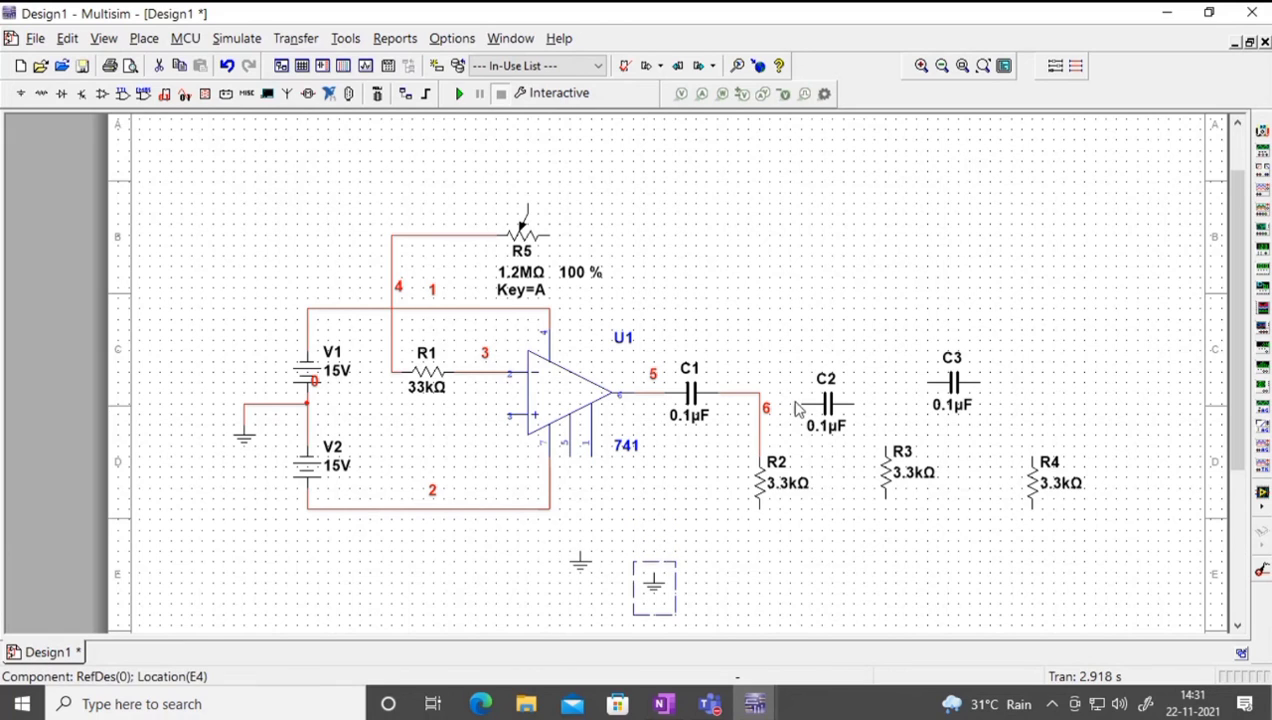
Step: Move capacitor C2 level with C1 and wire its left terminal to the C1–R2 junction
click(830, 406)
drag(830, 406, 829, 396)
click(808, 425)
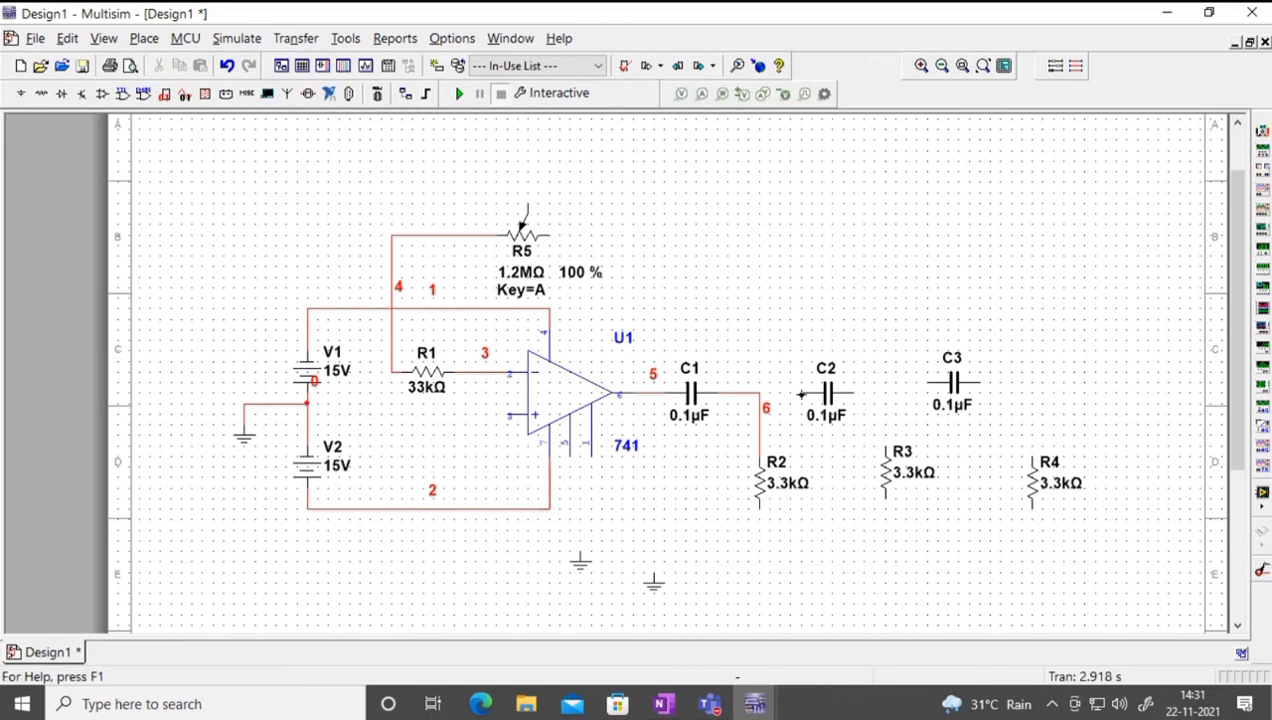
click(758, 393)
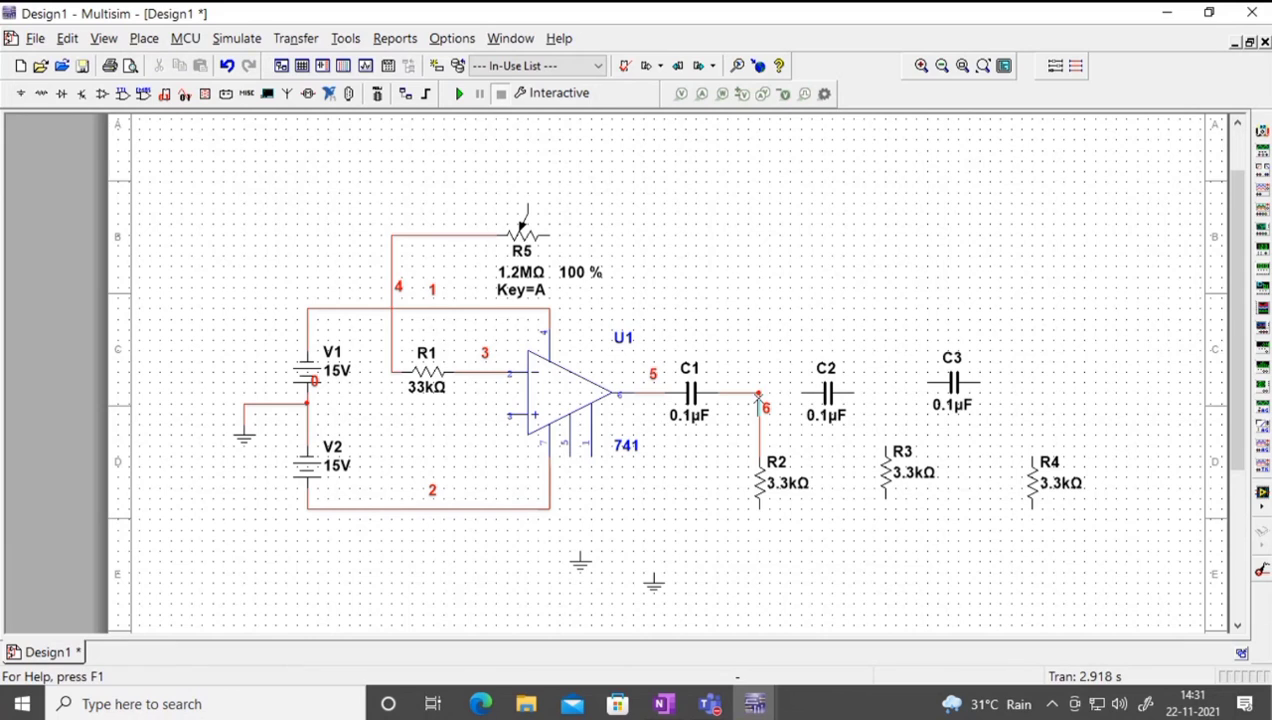
Step: Wire C2 to the upper end of R3 and place capacitor C3 in line, joined to the C2–R3 junction
click(885, 449)
click(853, 393)
click(953, 383)
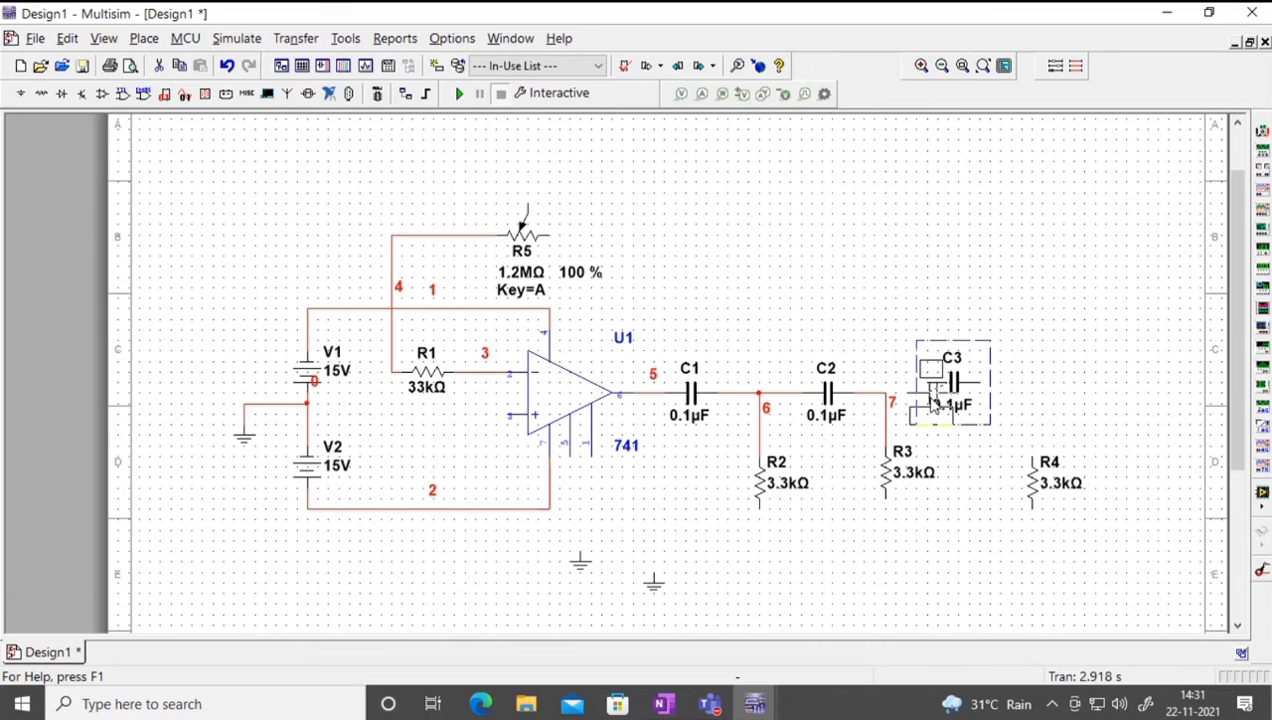
drag(953, 383, 932, 394)
click(1019, 345)
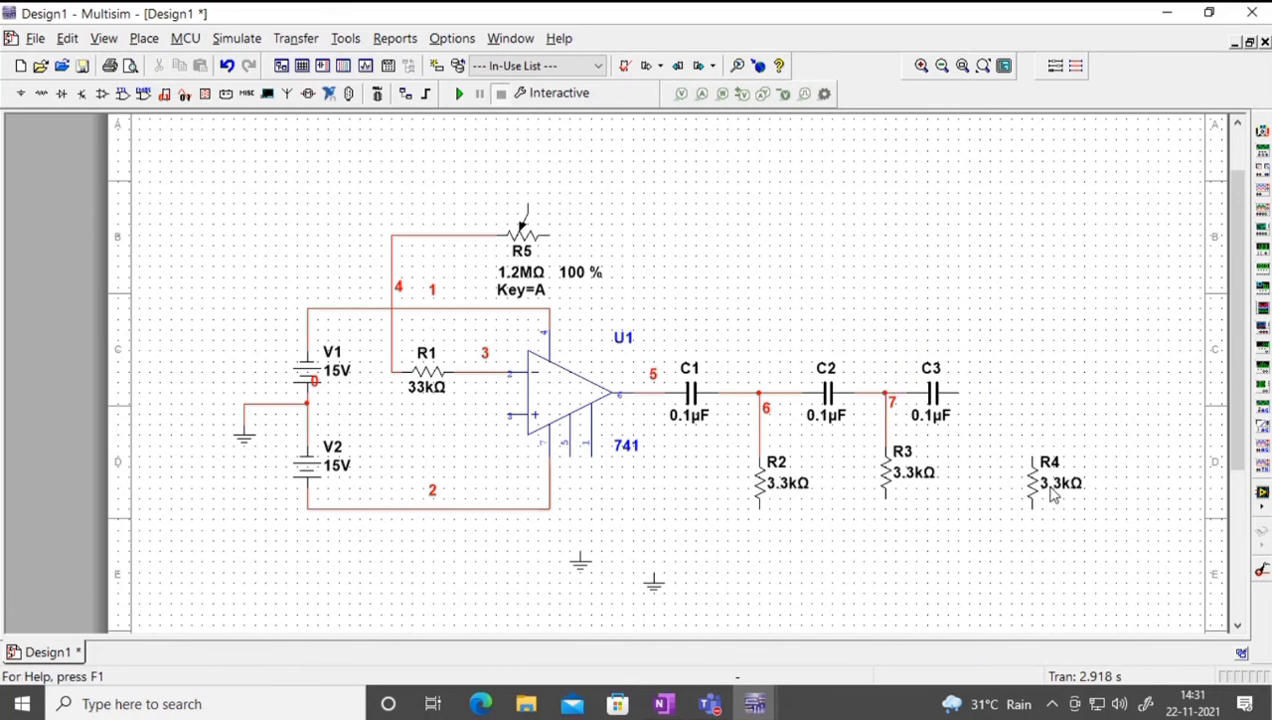
Step: Move resistor R4 closer to C3 and wire C3's right terminal to the upper end of R4
drag(1036, 485, 1003, 448)
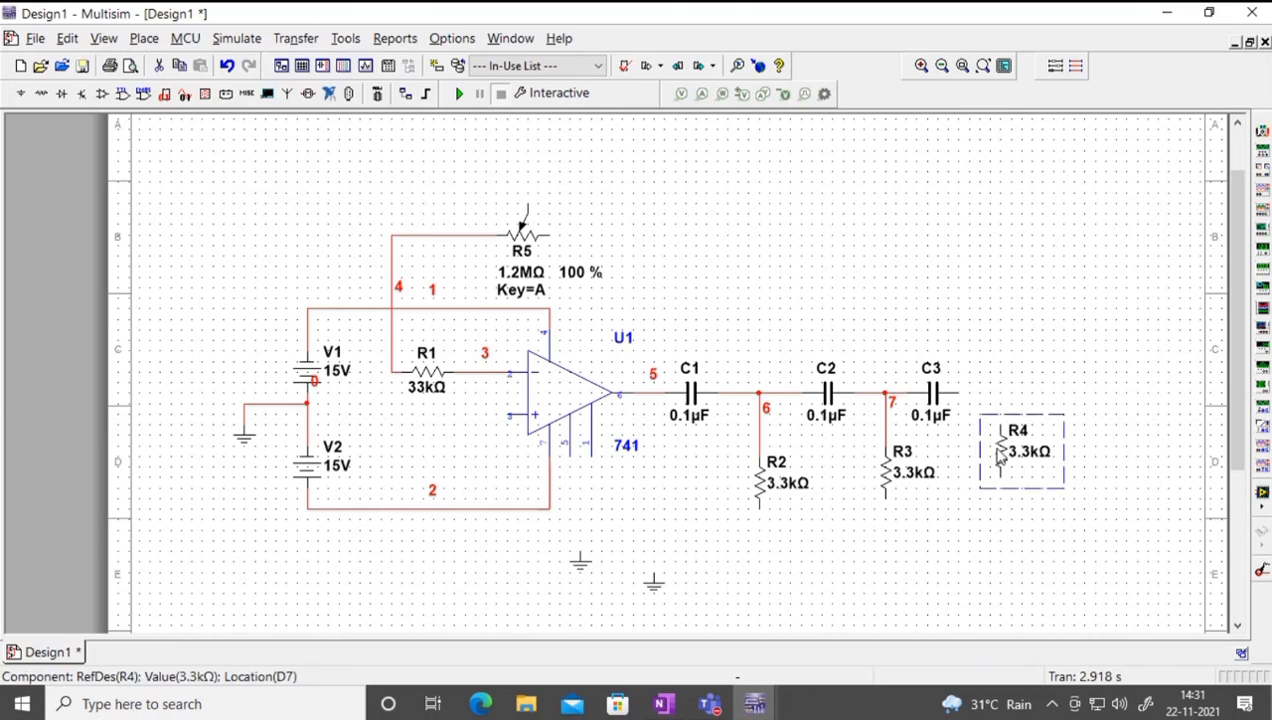
click(988, 382)
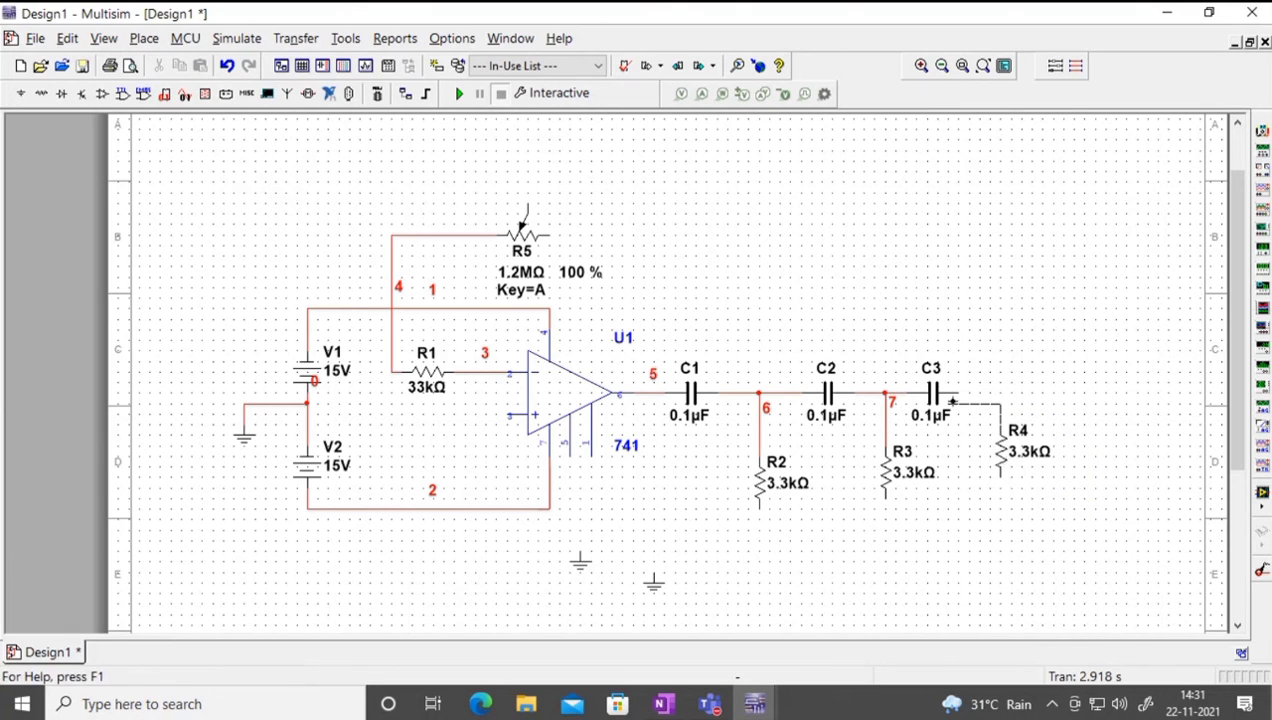
drag(957, 393, 1000, 426)
Step: Join the lower ends of R2, R3 and R4 and connect a ground placed beneath them to the common wire
drag(1002, 476, 884, 505)
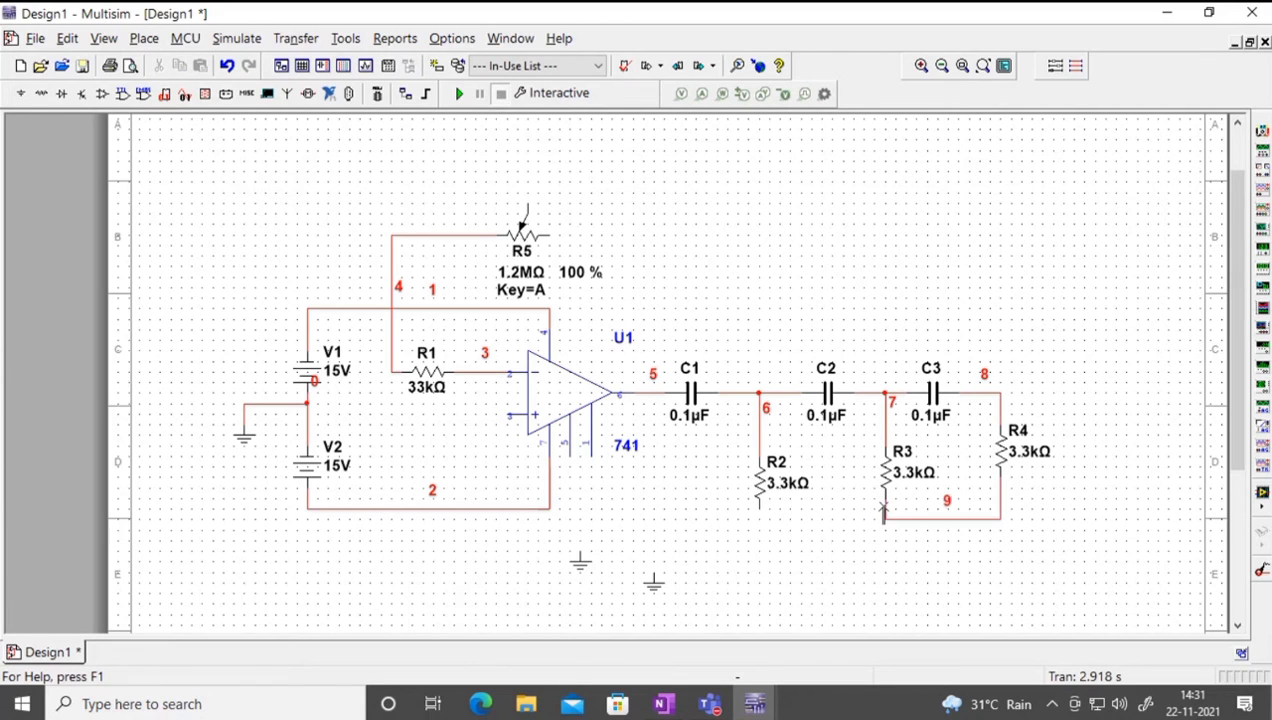
drag(758, 507, 886, 519)
drag(657, 580, 859, 566)
click(905, 570)
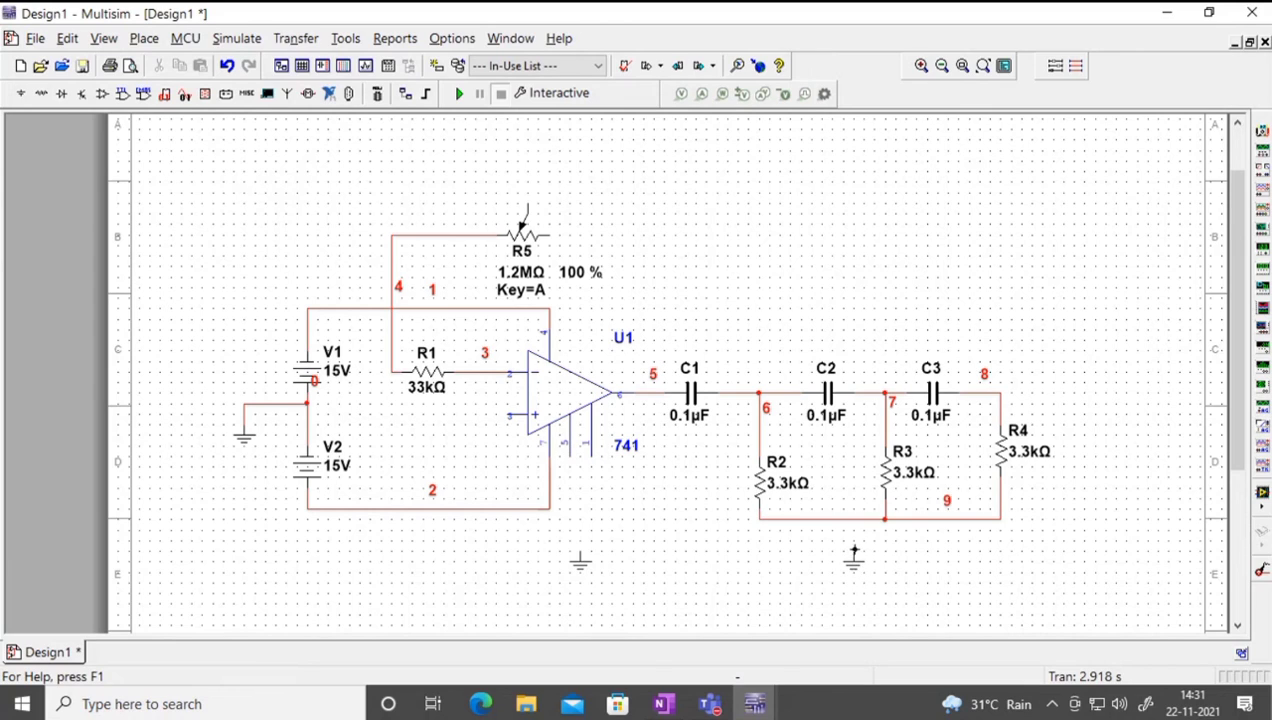
click(851, 520)
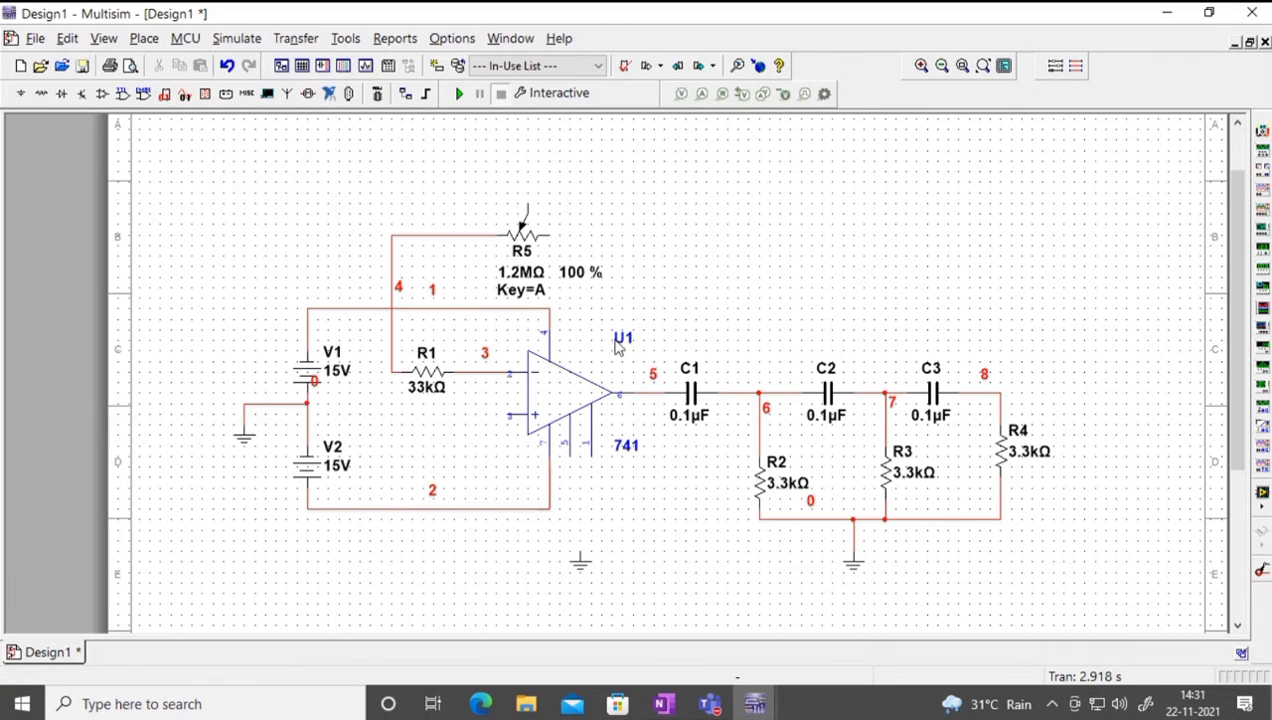
Step: Wire the right end of potentiometer R5 to the U1 output node and tie its wiper to that same wire
click(548, 236)
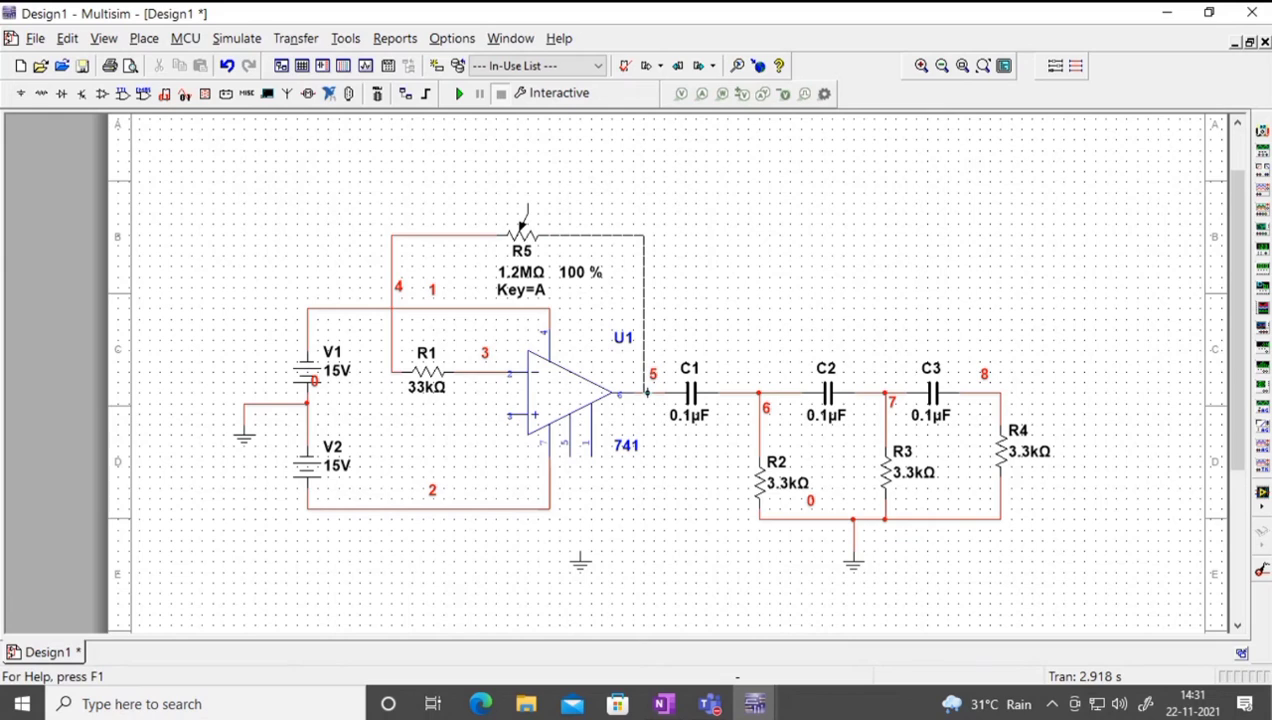
click(650, 393)
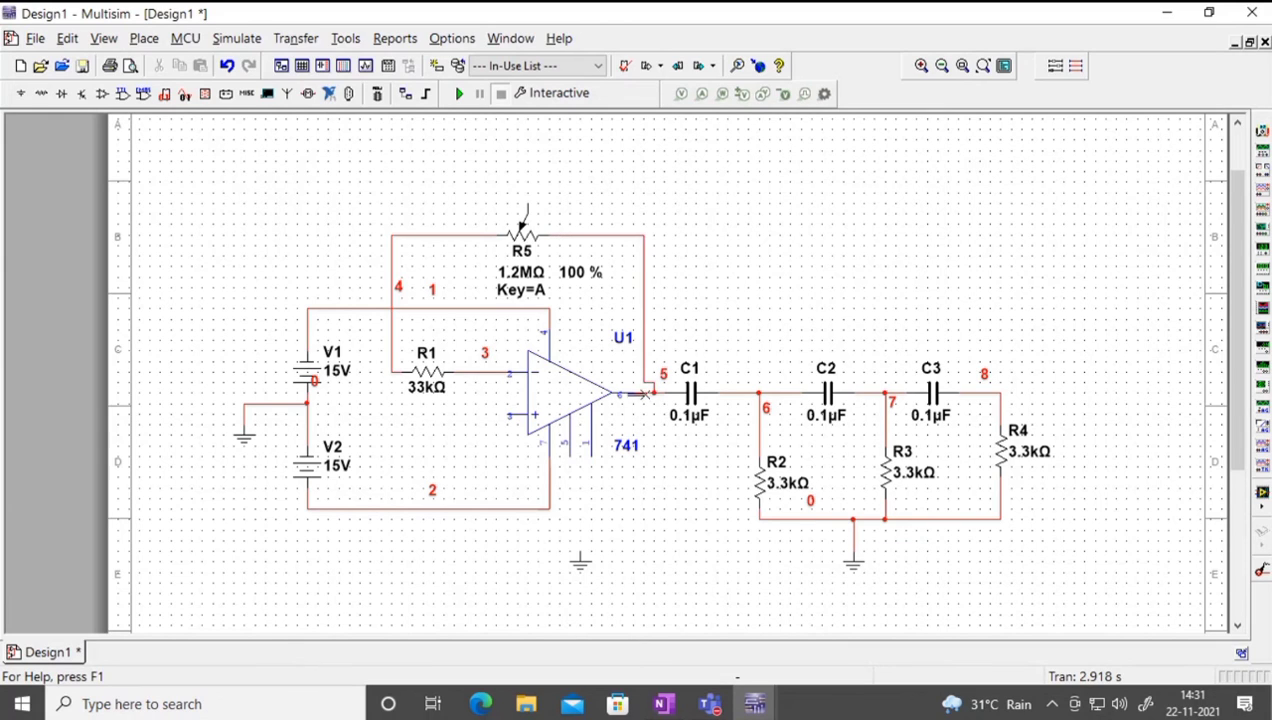
click(529, 202)
click(630, 236)
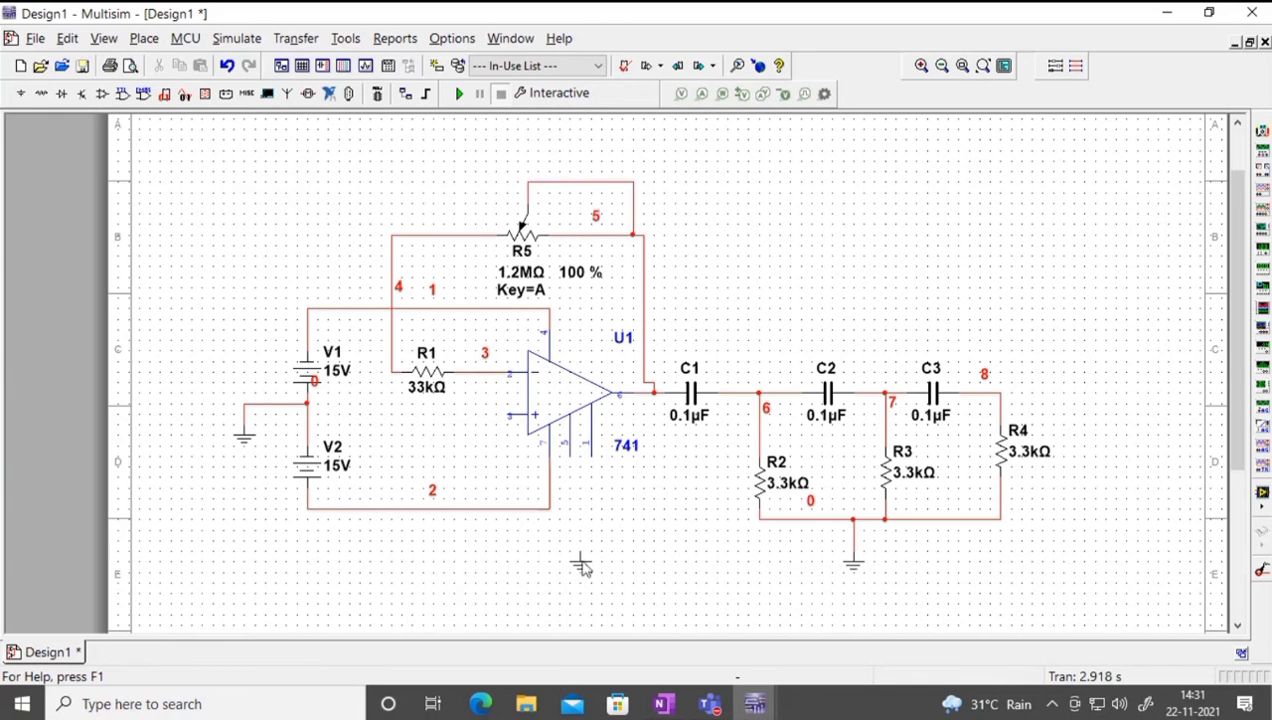
Step: Delete the wire between R5 and R1, and route R1's left end beneath the circuit to the C3–R4 junction
right_click(393, 338)
click(430, 344)
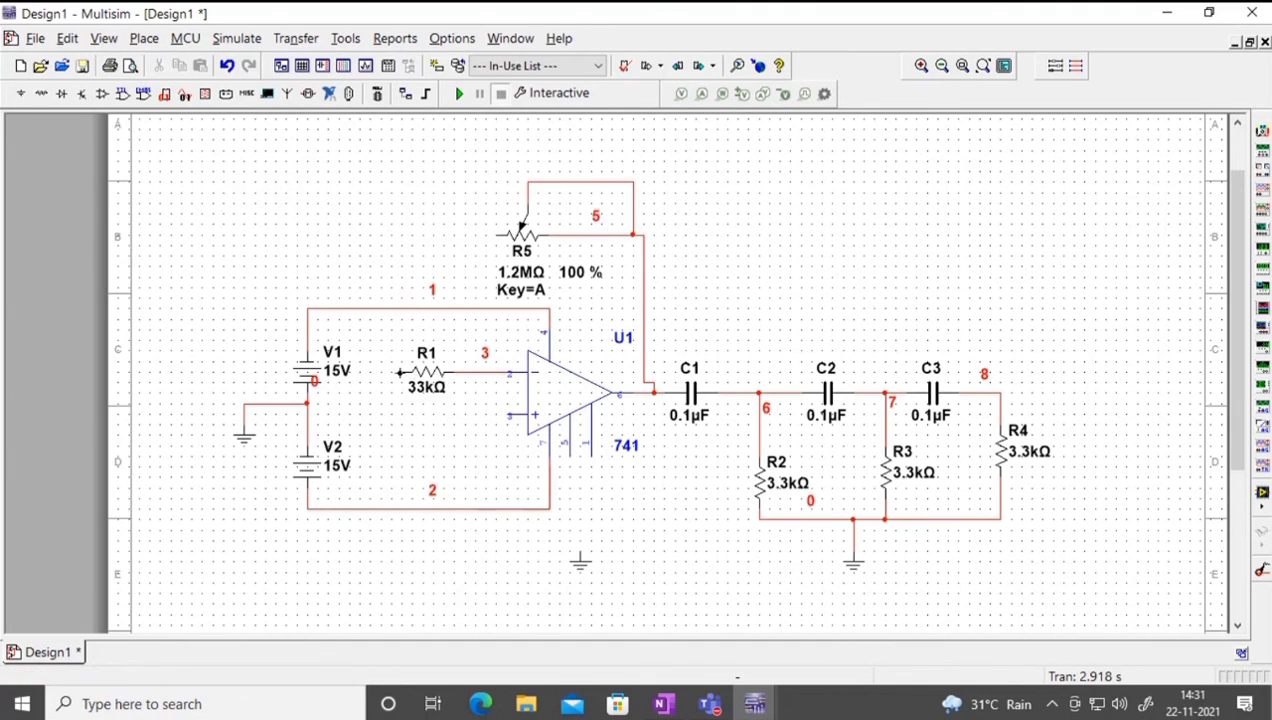
click(369, 373)
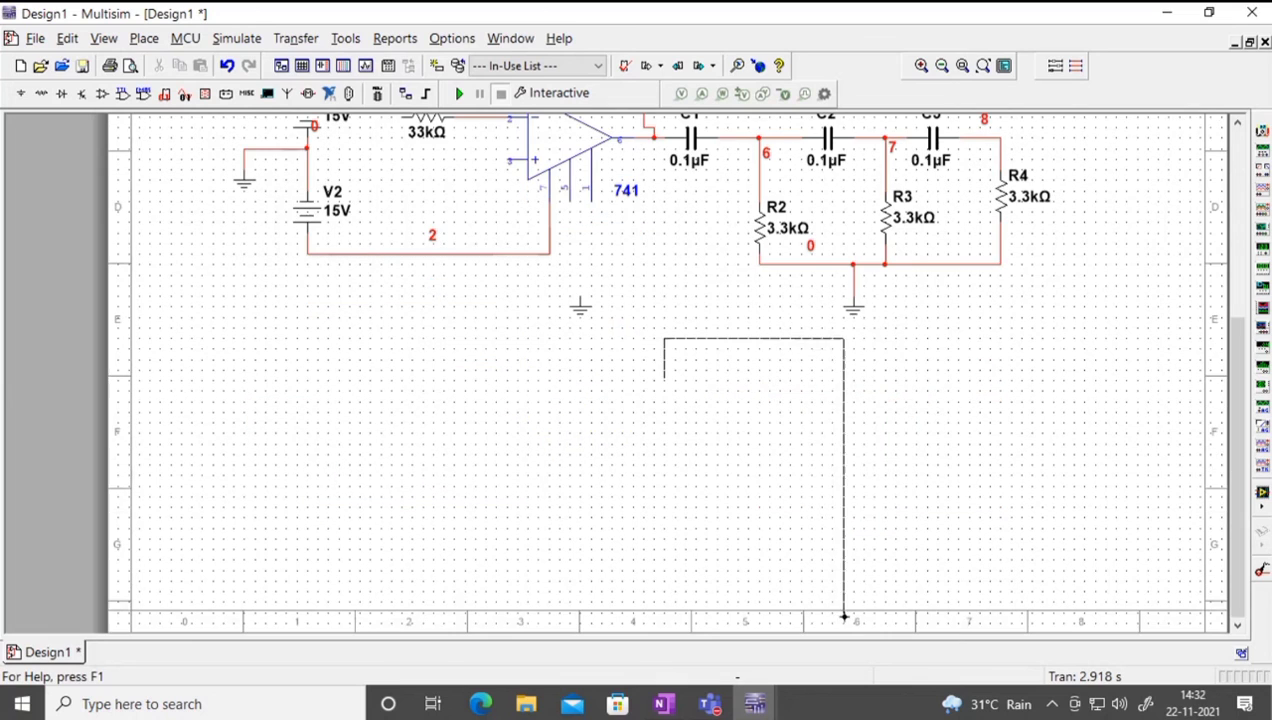
right_click(1093, 312)
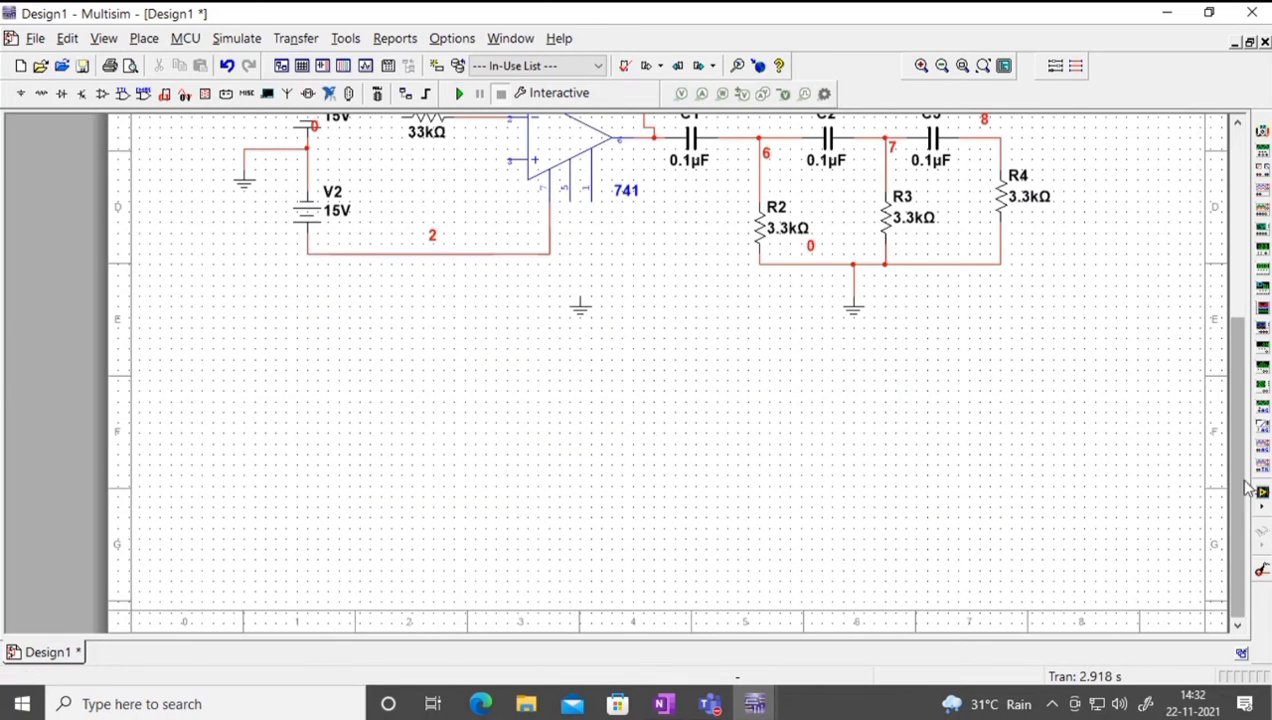
drag(1237, 329, 1240, 198)
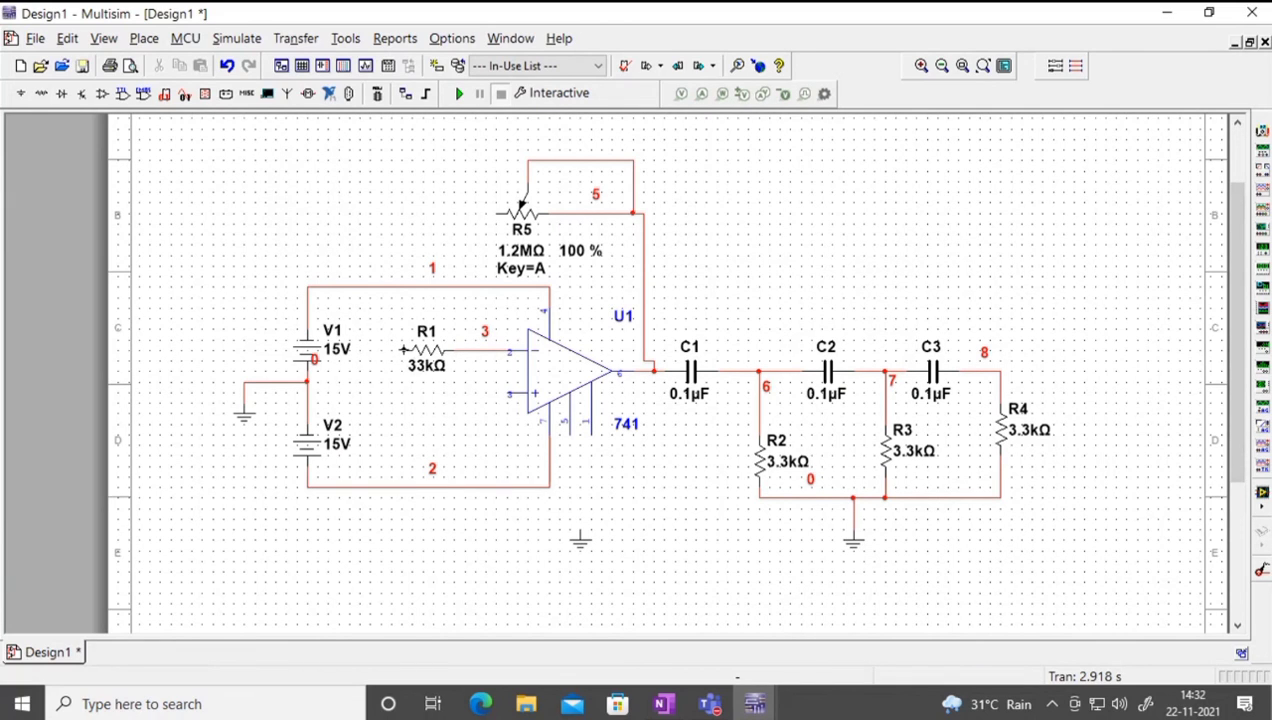
click(361, 353)
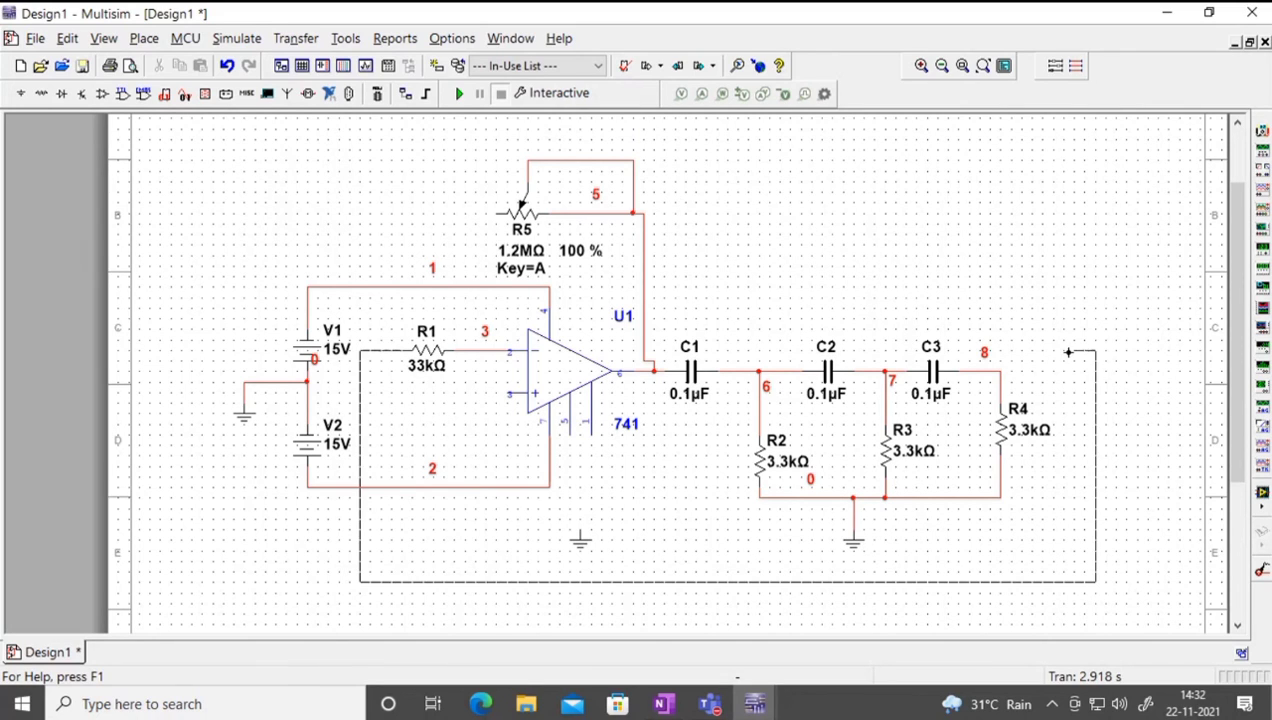
click(997, 374)
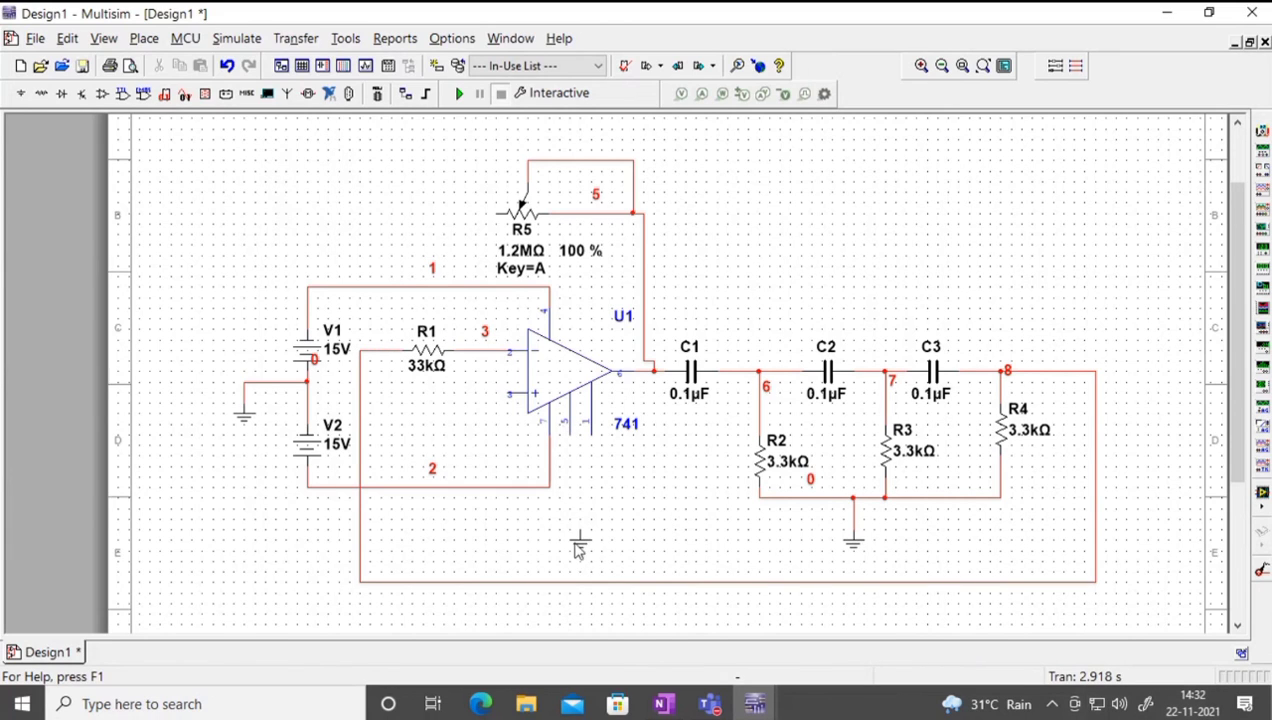
Step: Move the loose ground below U1's non-inverting input and wire it to pin 3
drag(578, 545, 472, 438)
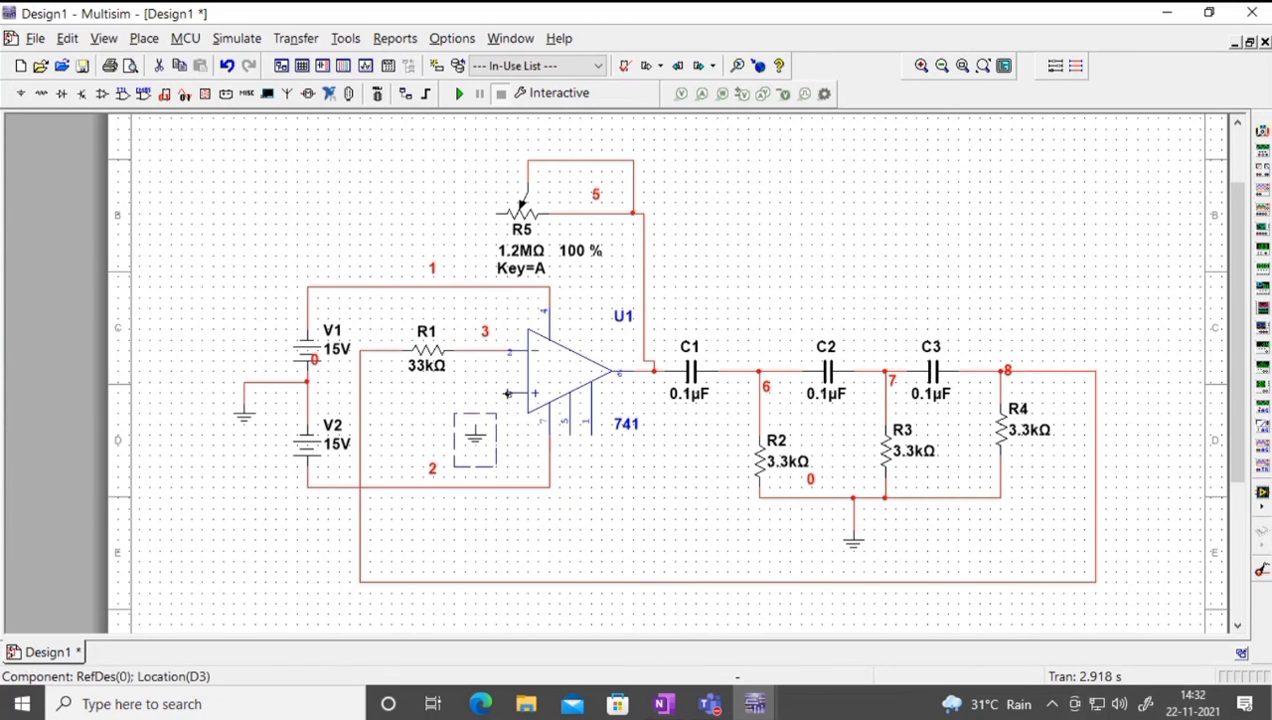
click(508, 393)
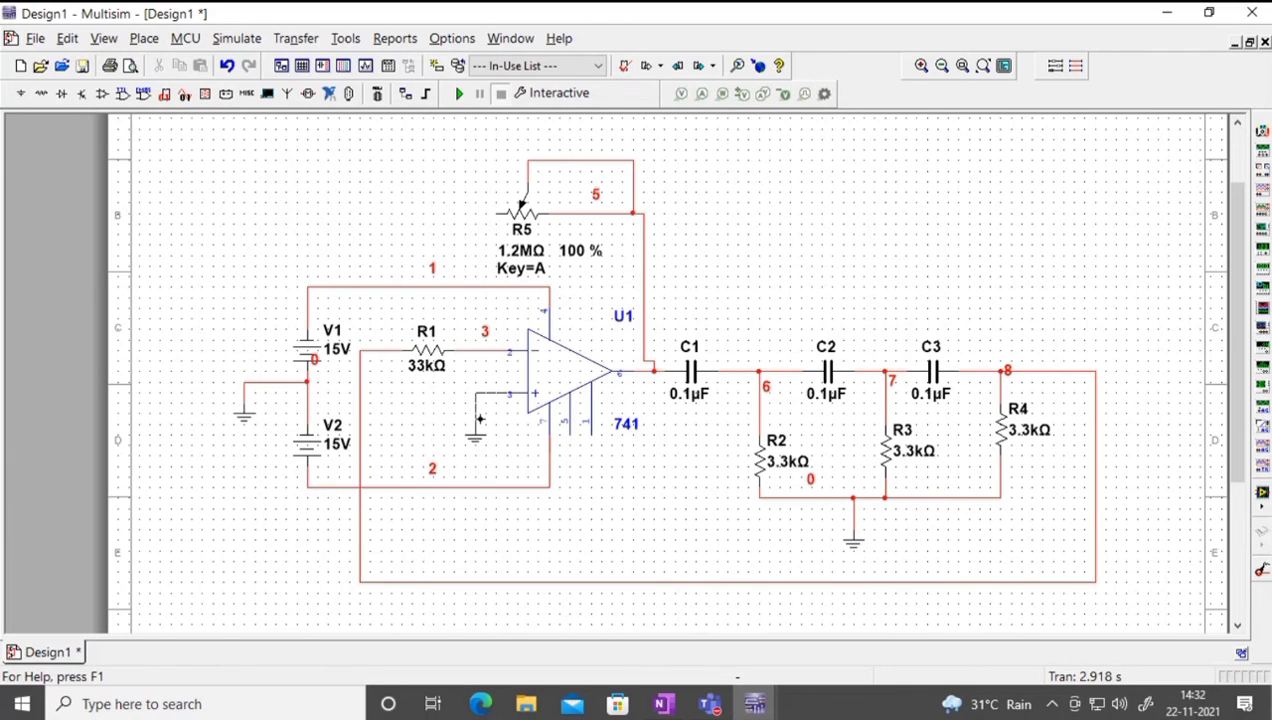
click(477, 423)
Step: Wire the left end of potentiometer R5 to the wire at R1's left end
mouse_move(565, 256)
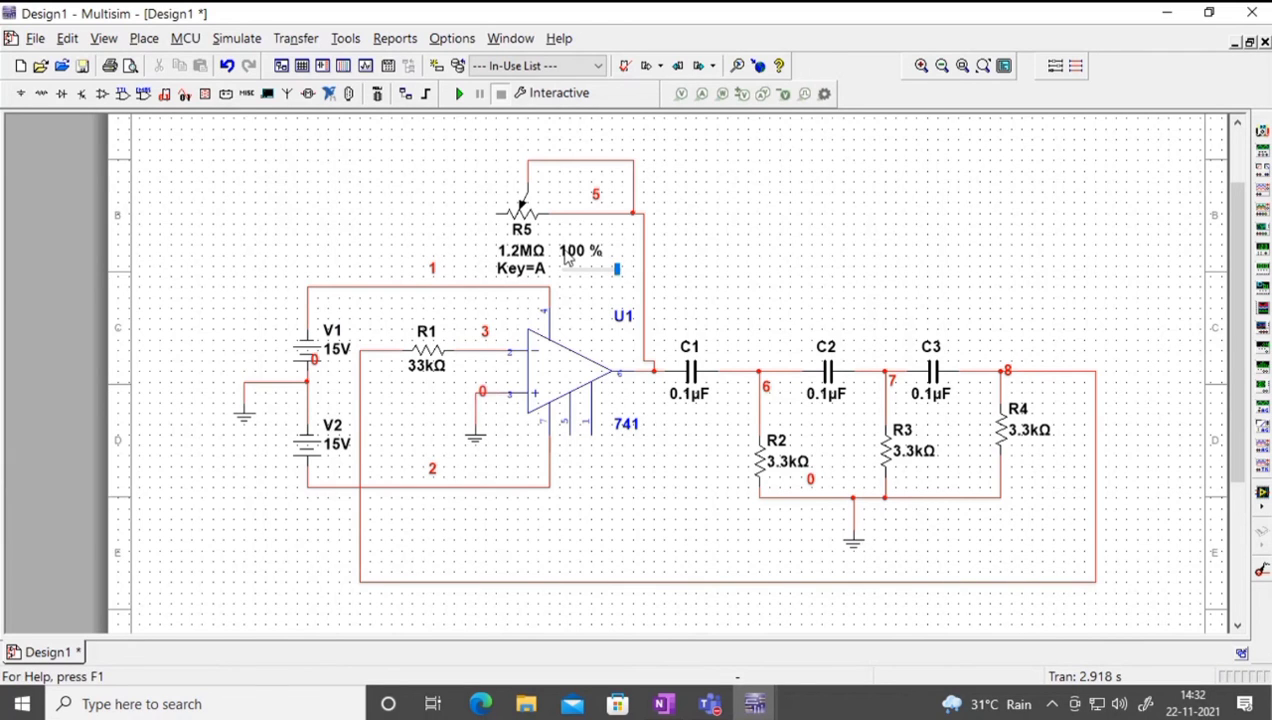
click(498, 214)
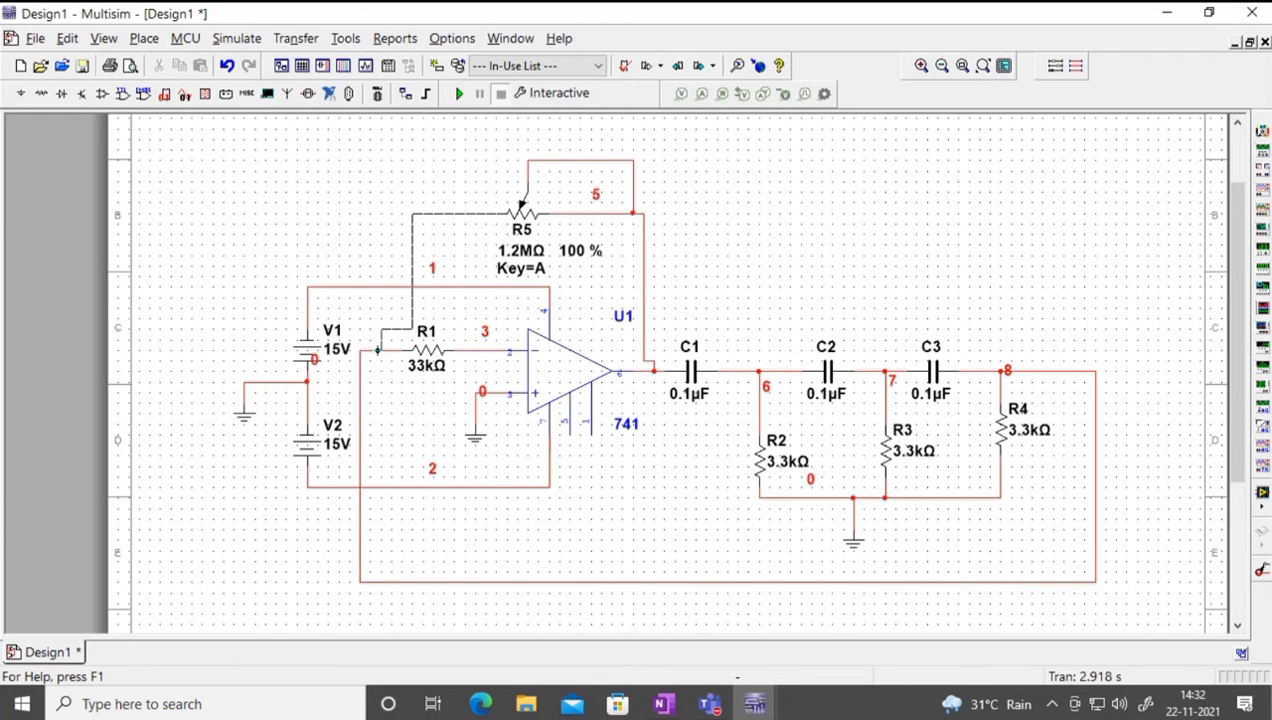
key(Escape)
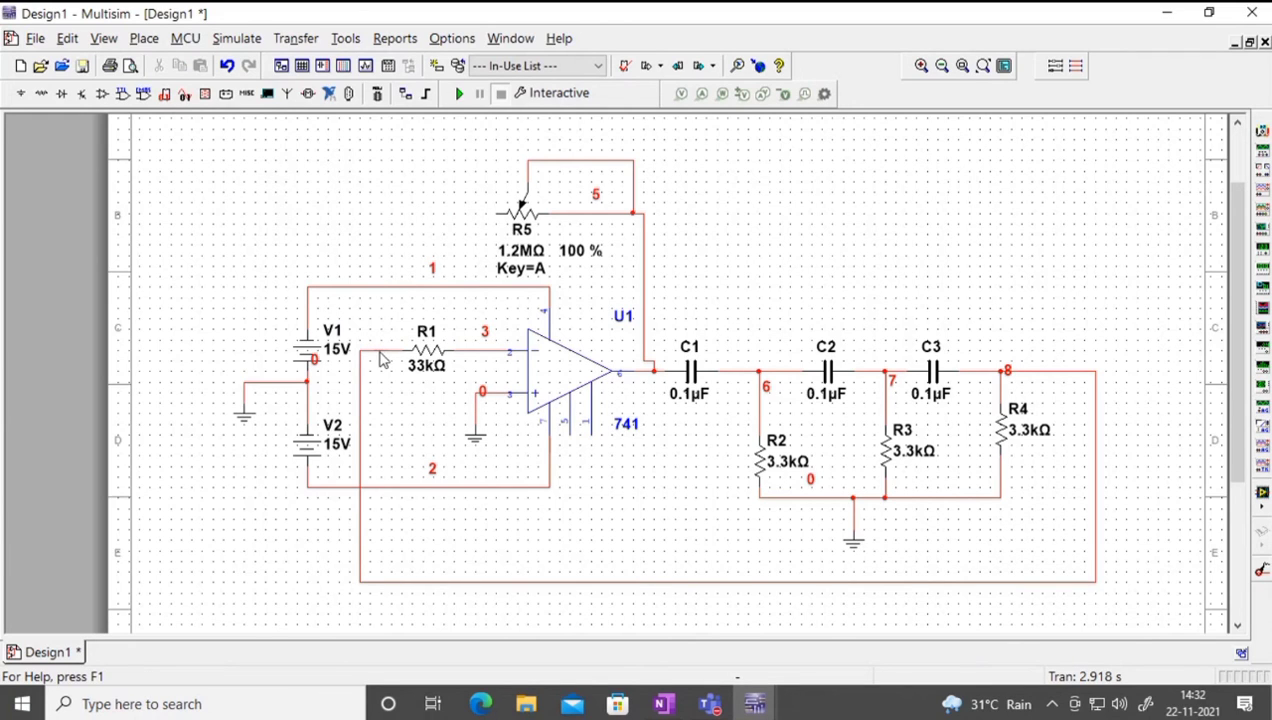
click(491, 212)
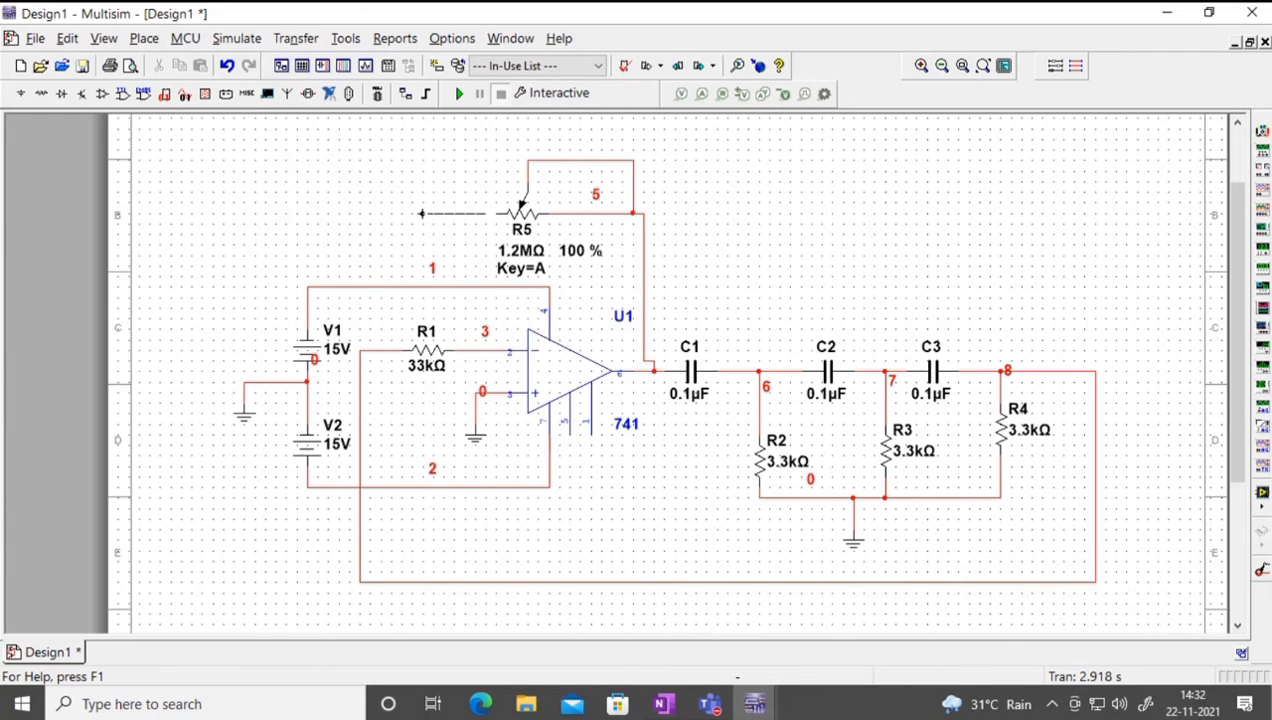
click(381, 352)
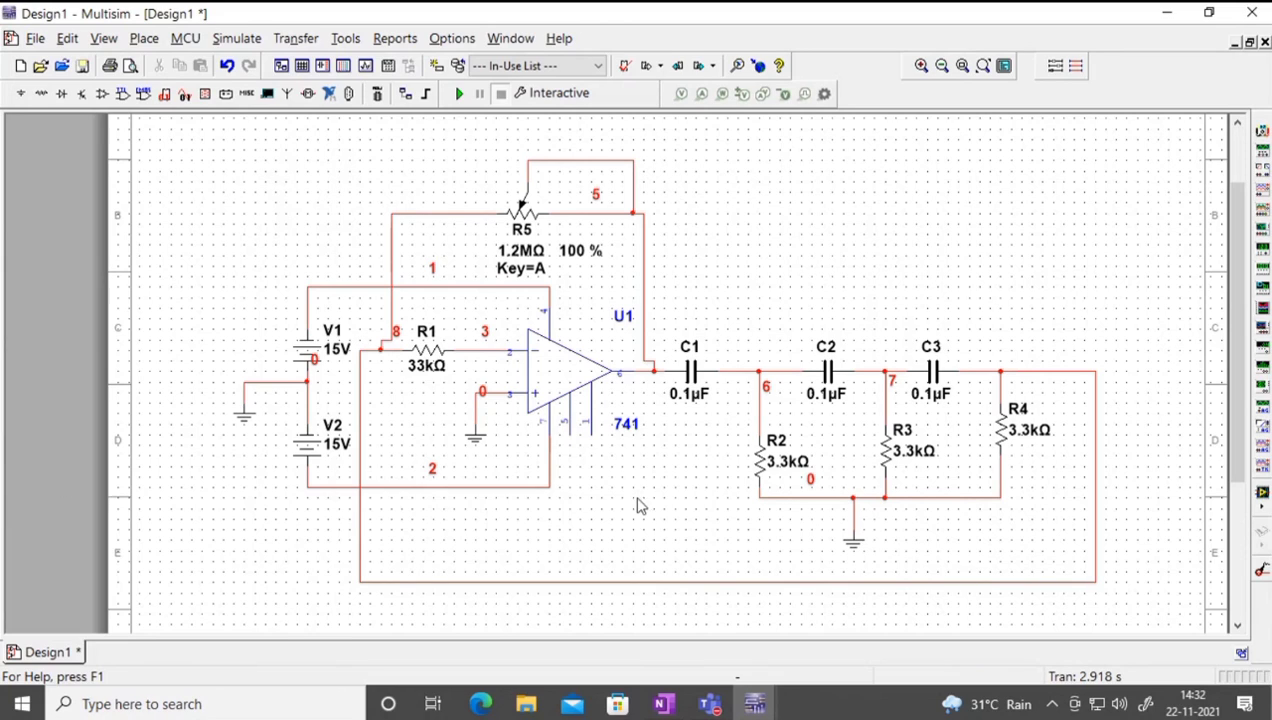
Step: Place an oscilloscope above C2 and wire its channel A to the U1 output and channel B to the ground wire
click(1262, 180)
click(800, 264)
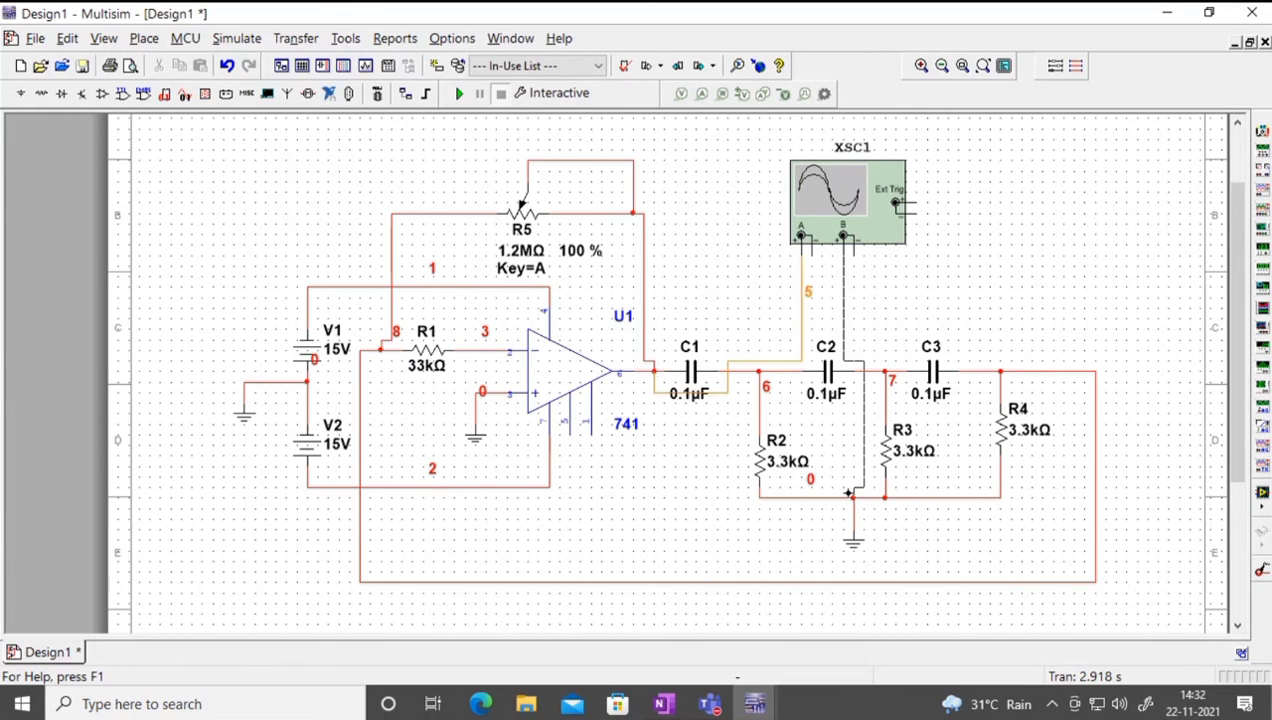
click(850, 497)
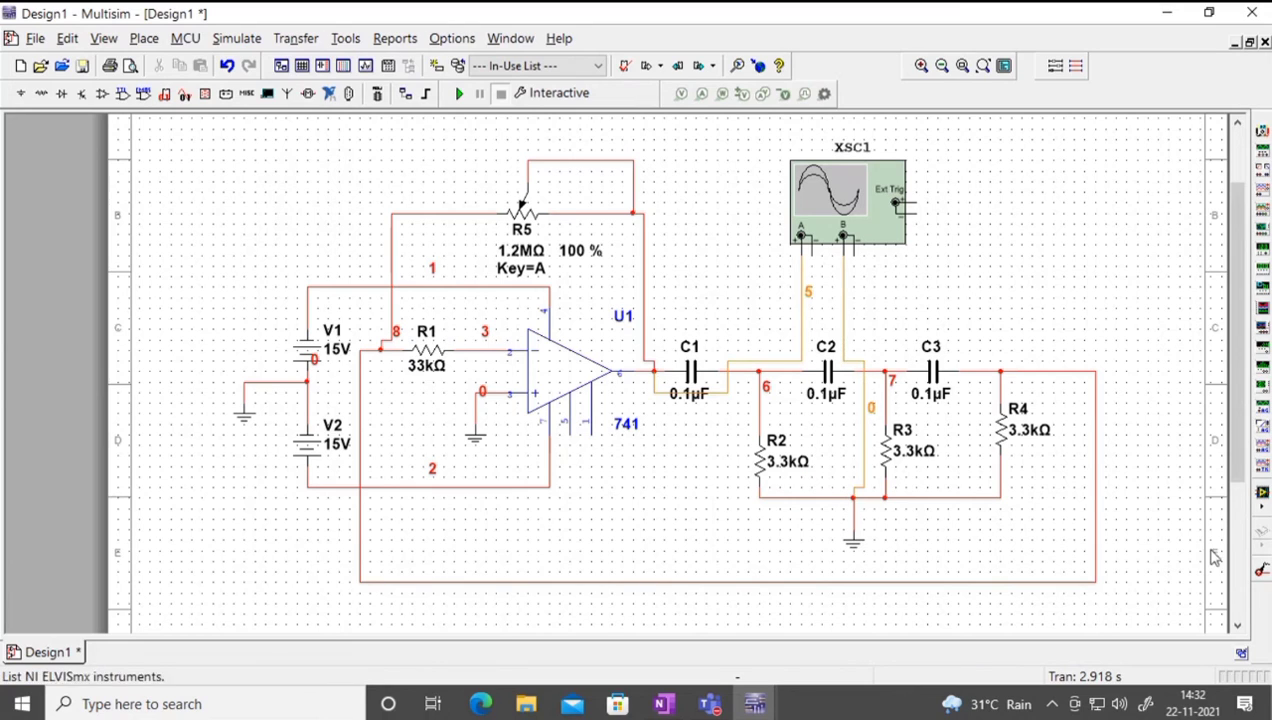
Step: Run and stop the simulation briefly, then replace the channel B wire with one from channel A's negative terminal to the ground wire
click(462, 93)
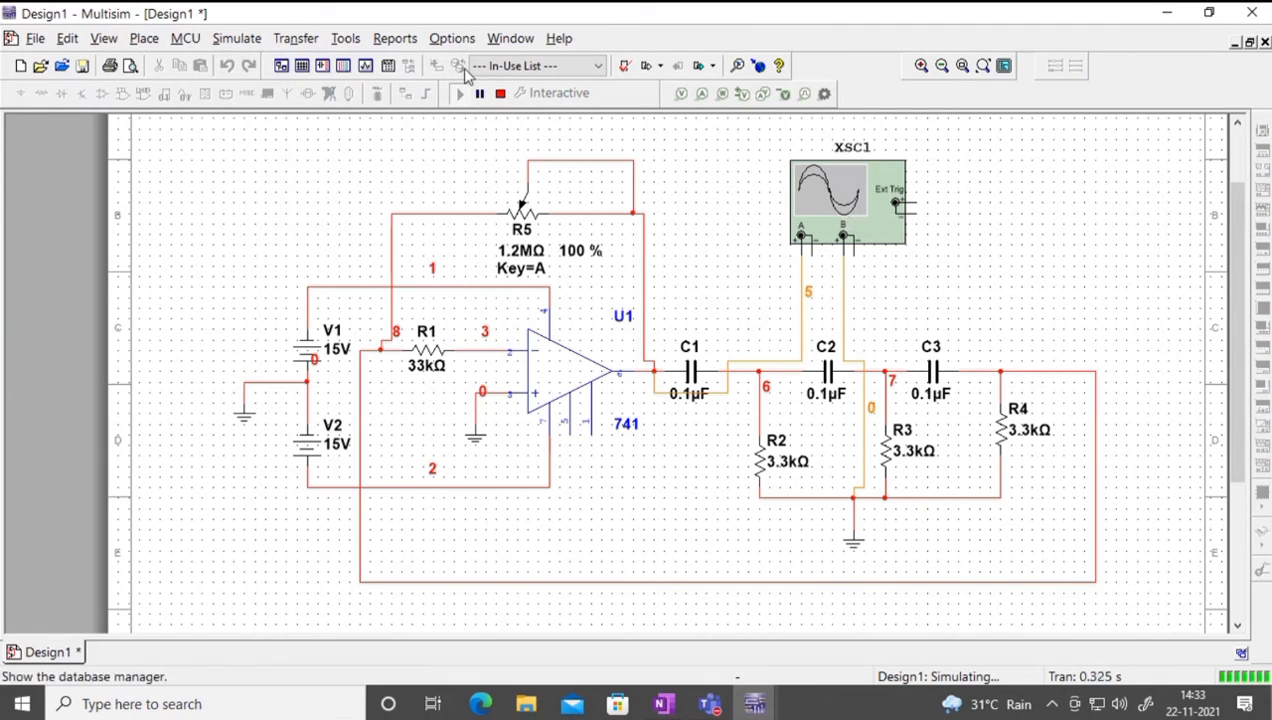
click(500, 93)
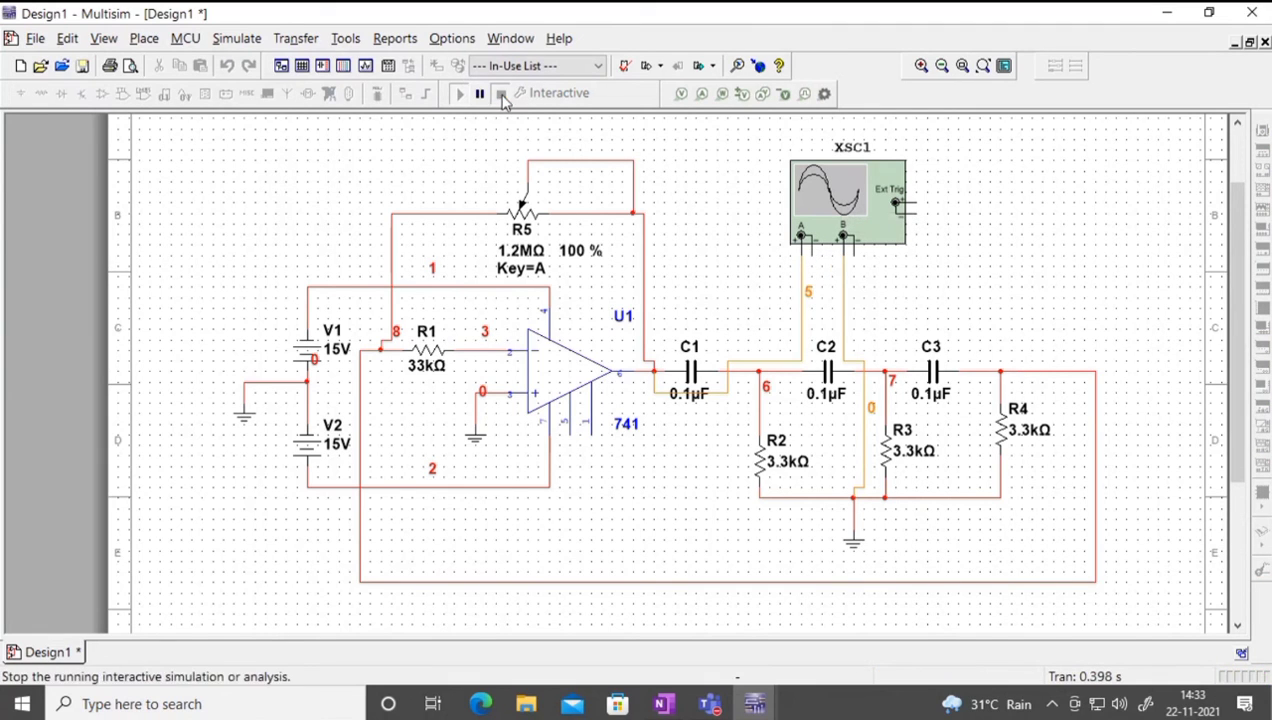
click(843, 280)
key(Delete)
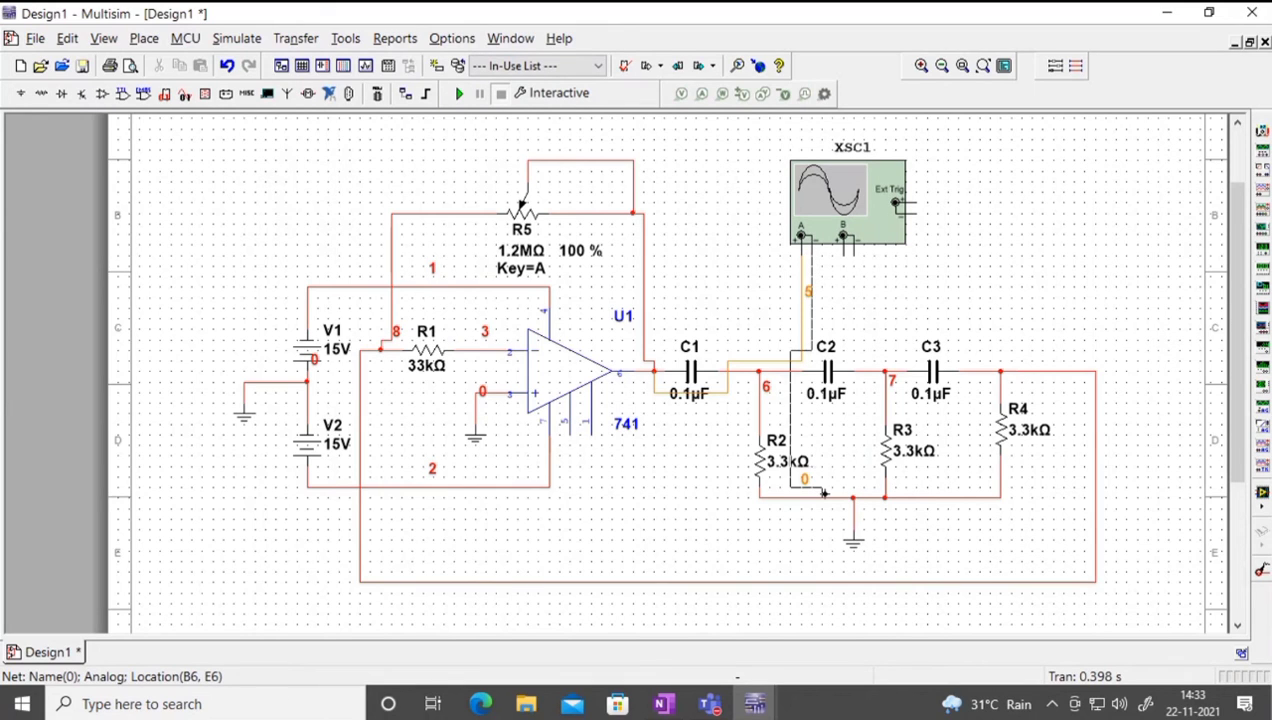
click(821, 498)
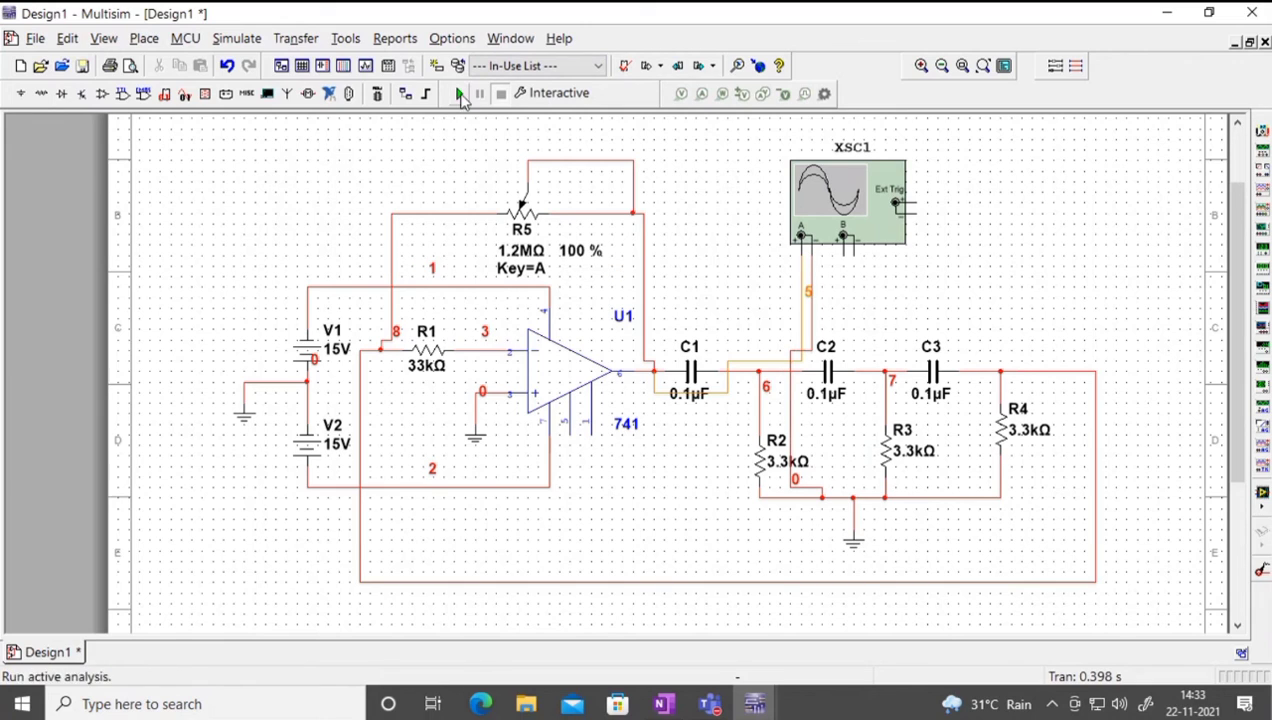
Step: Run the simulation, set potentiometer R5 to 90 % and open the oscilloscope display
click(459, 93)
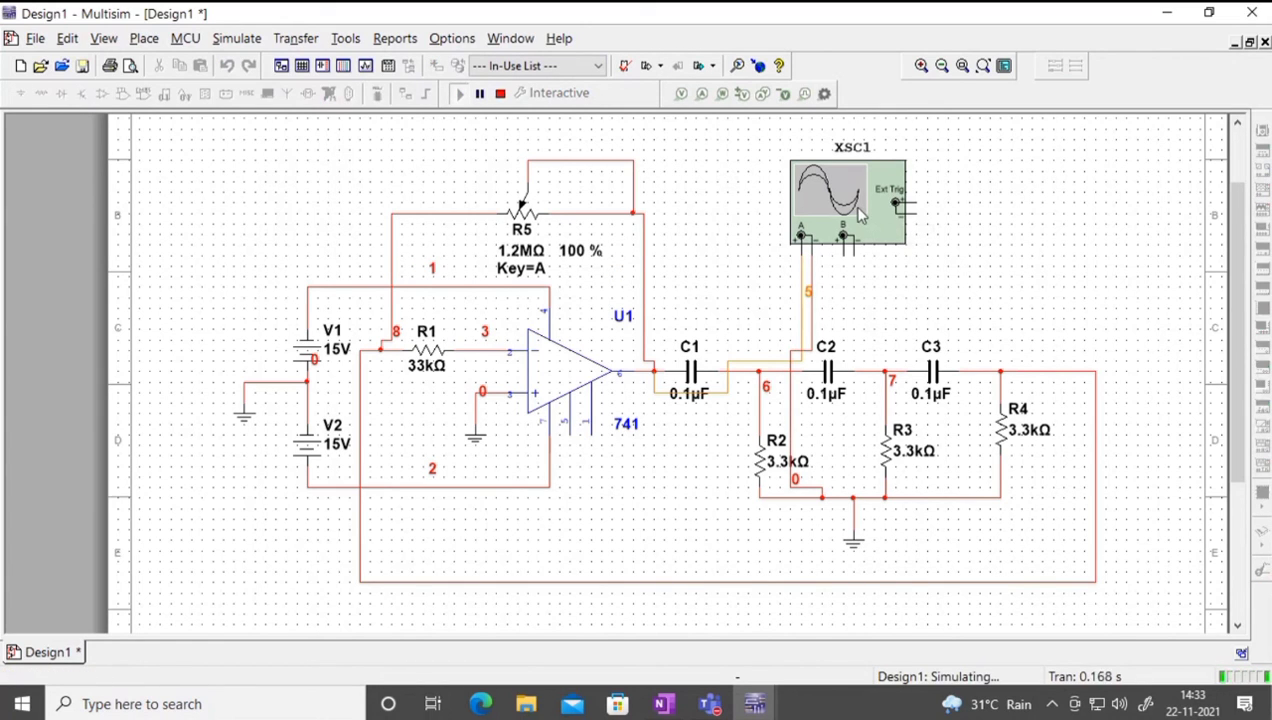
mouse_move(590, 262)
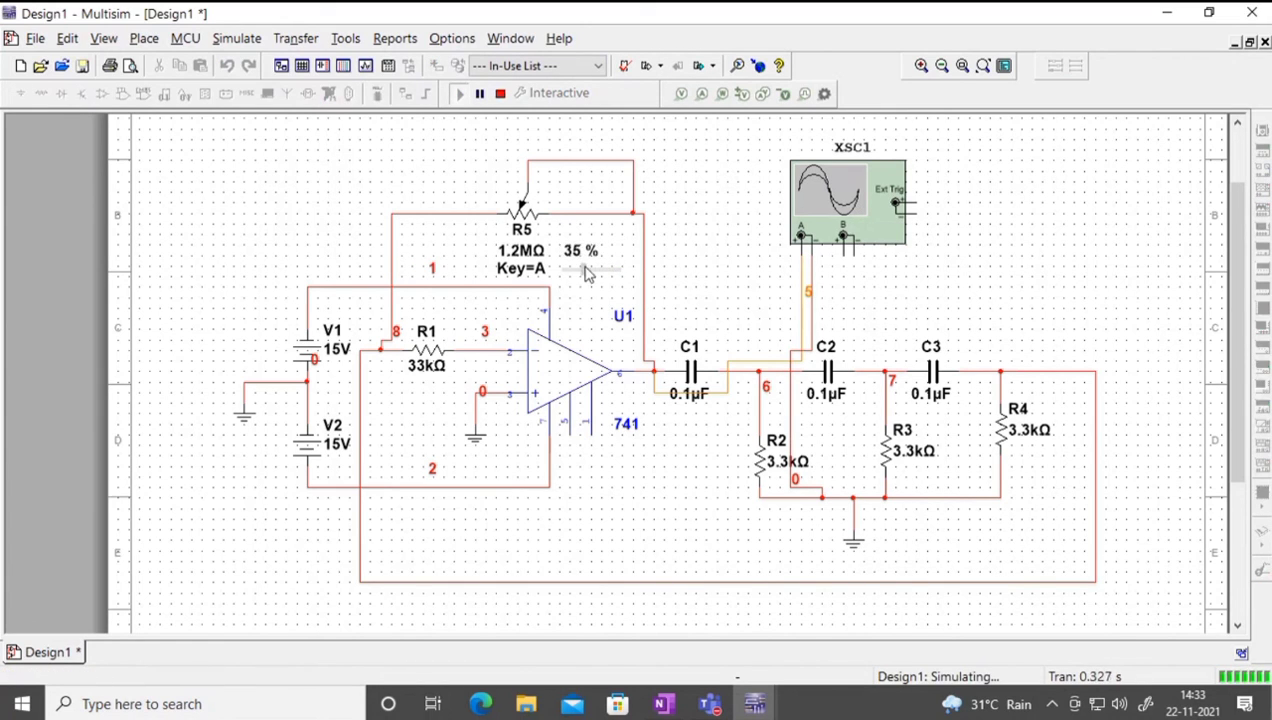
double_click(856, 216)
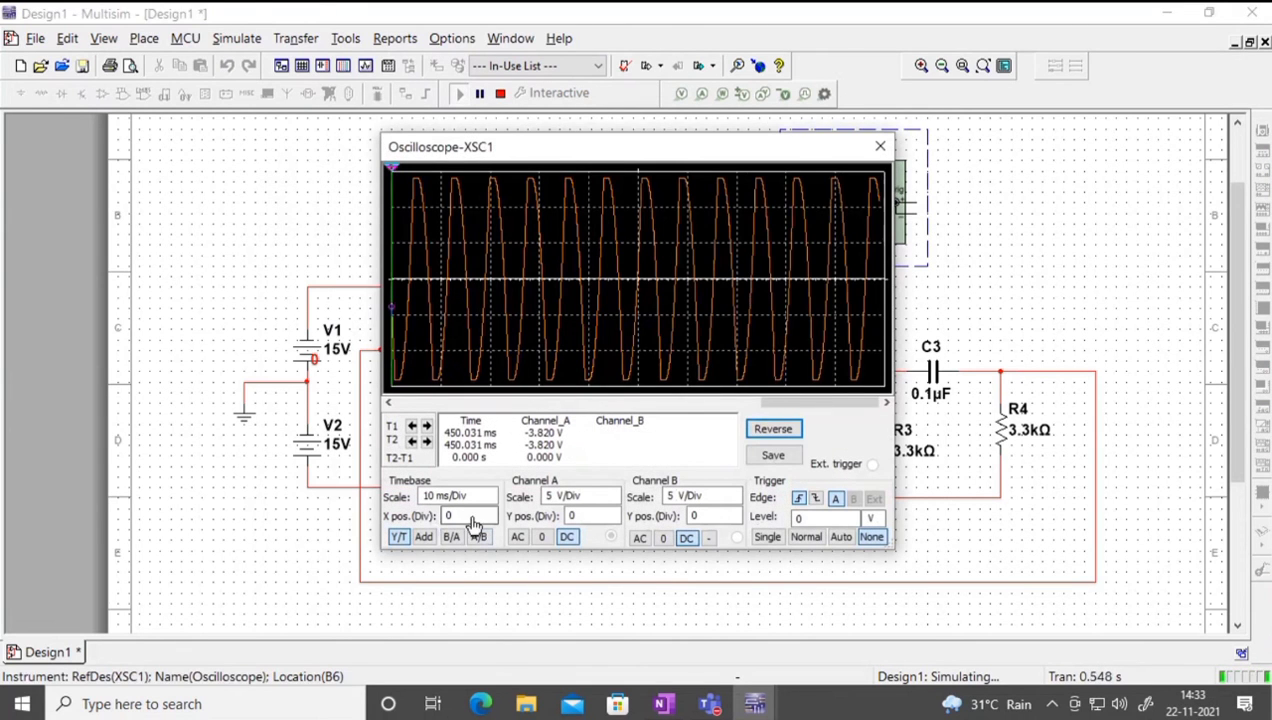
Step: Set the oscilloscope timebase to 5 ms/Div, channel A to AC coupling at 10 V/Div, and the trigger to Auto
click(492, 506)
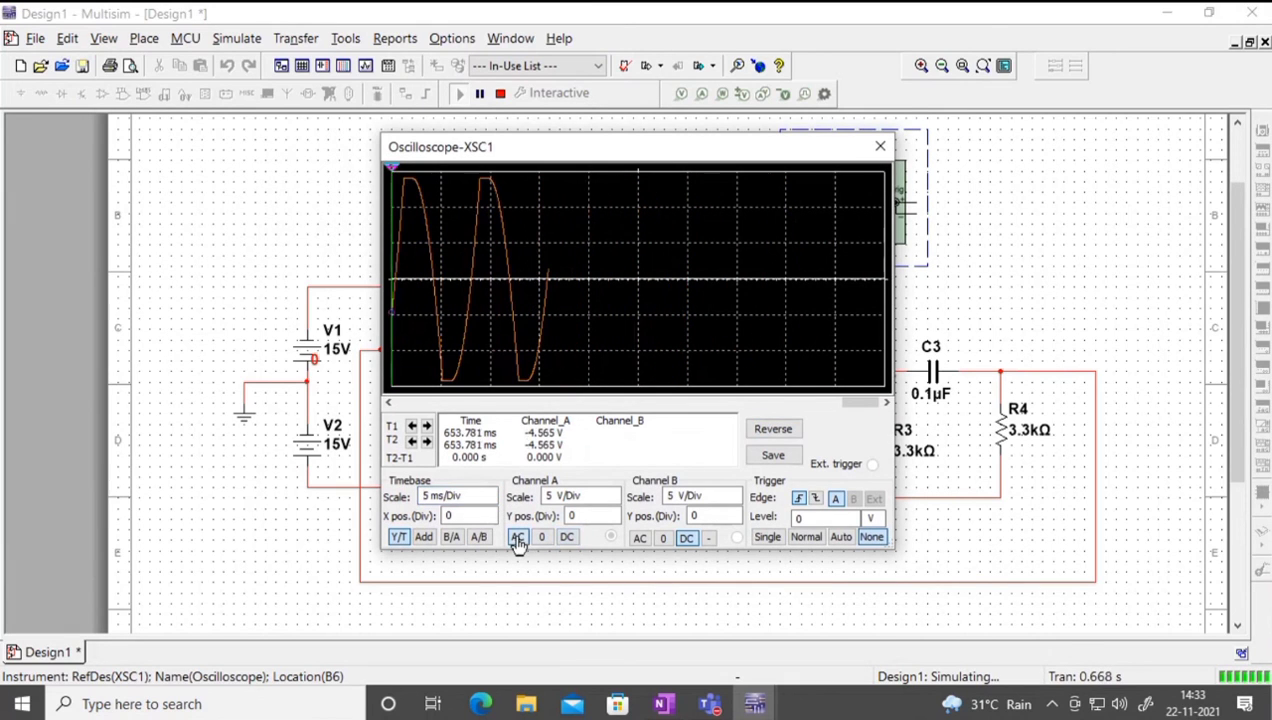
click(613, 501)
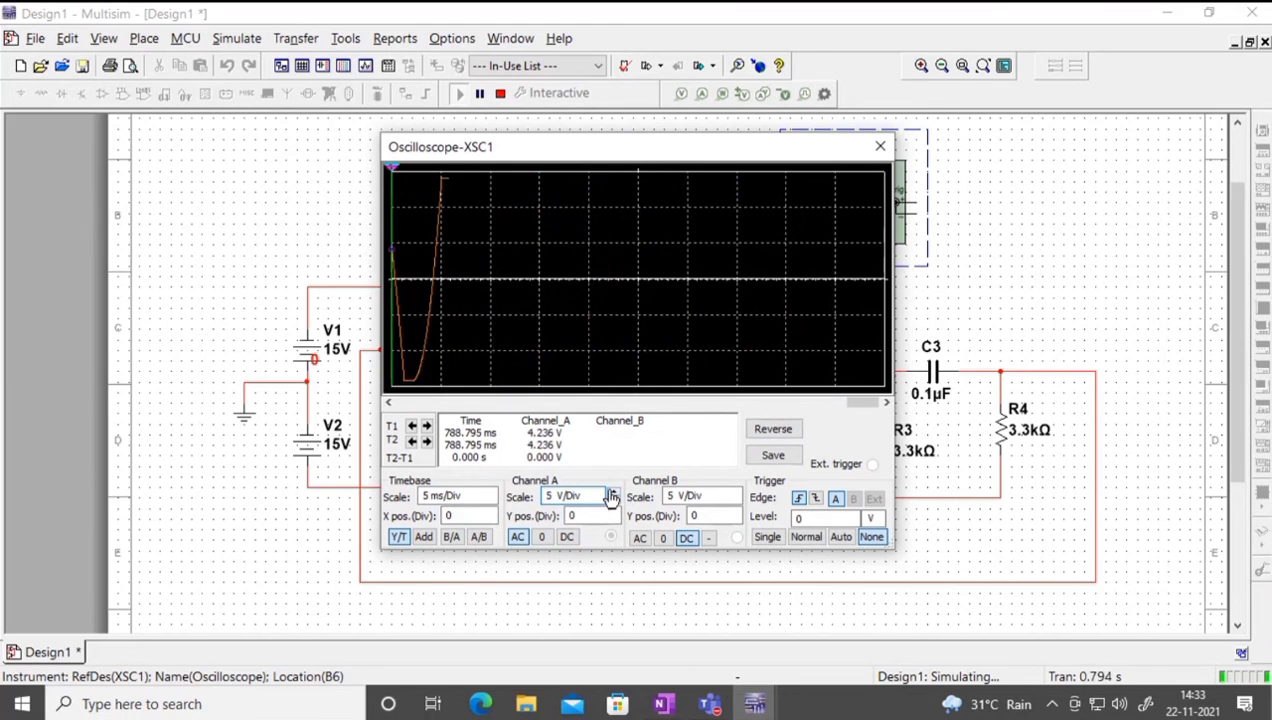
click(613, 494)
click(613, 494)
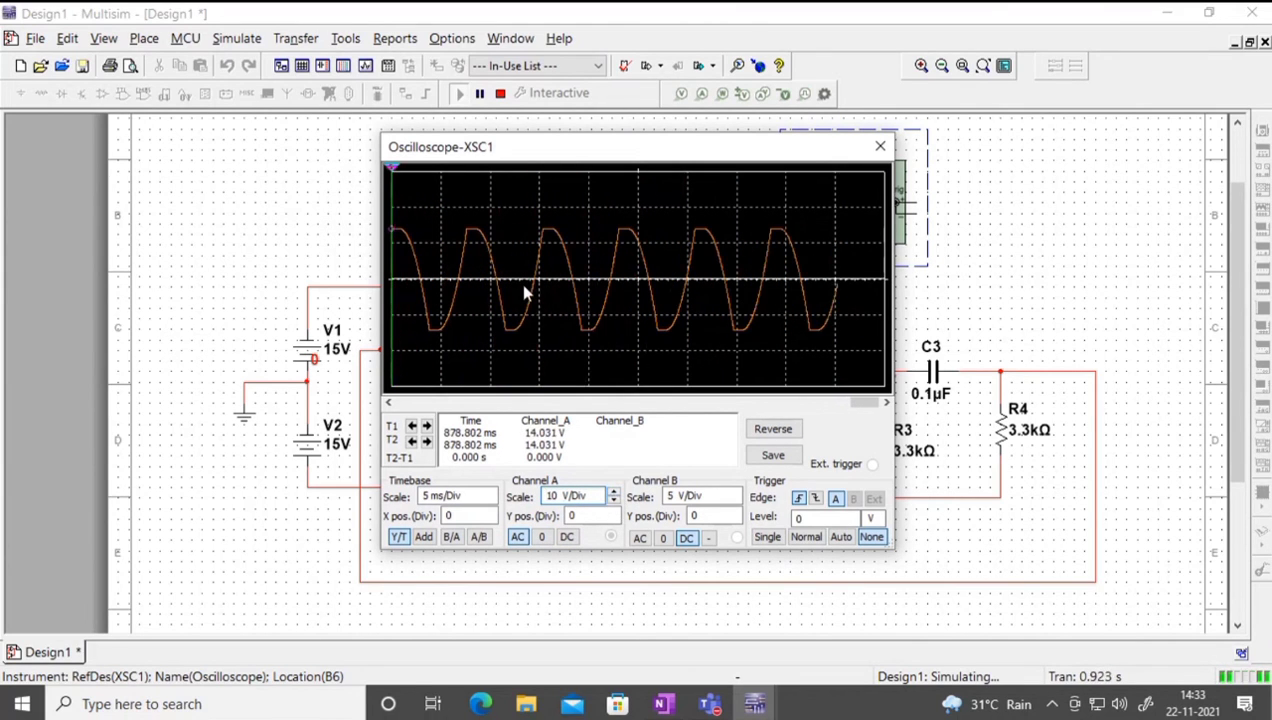
drag(602, 150, 602, 232)
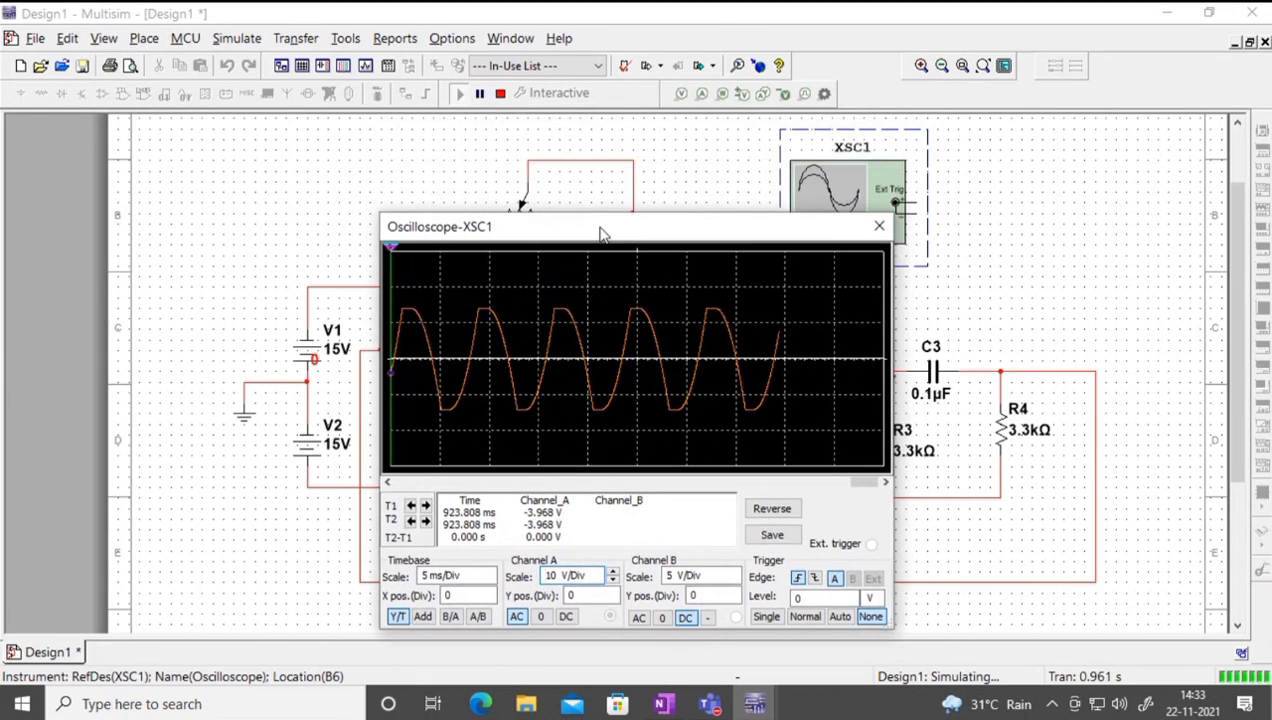
click(838, 619)
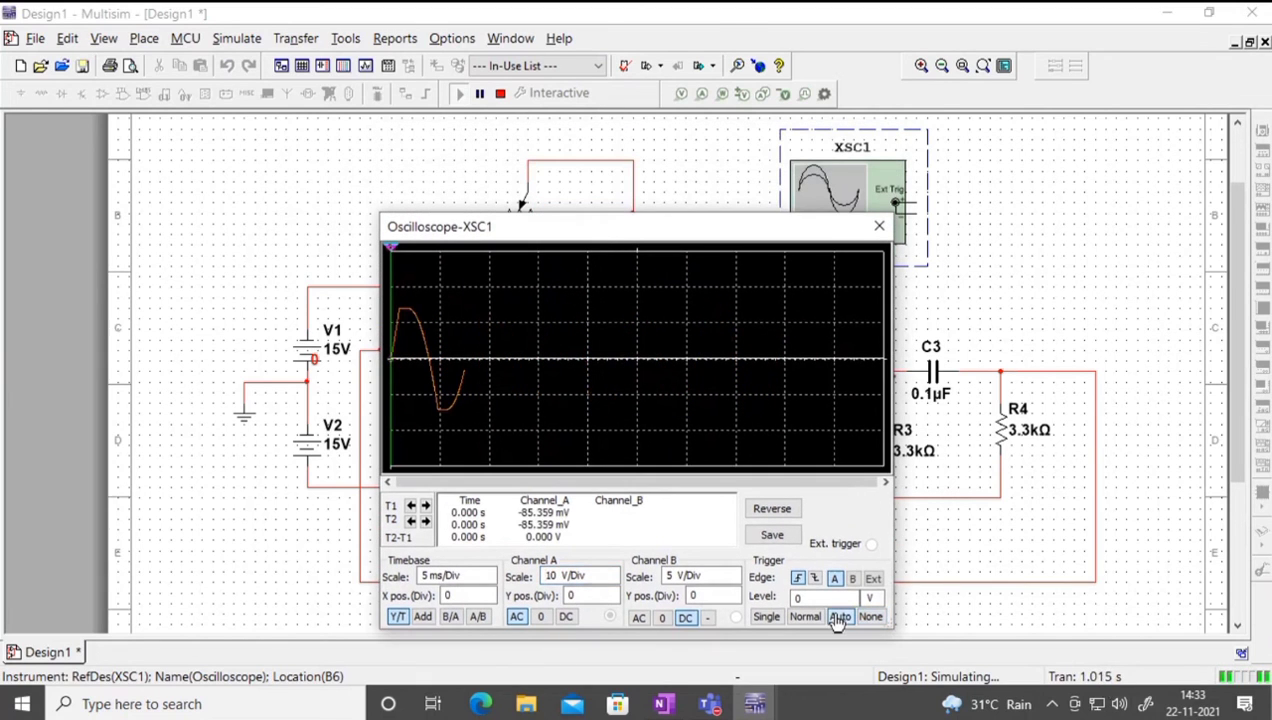
Step: Stop and restart the simulation, reopening the oscilloscope display and moving it clear of potentiometer R5
click(500, 93)
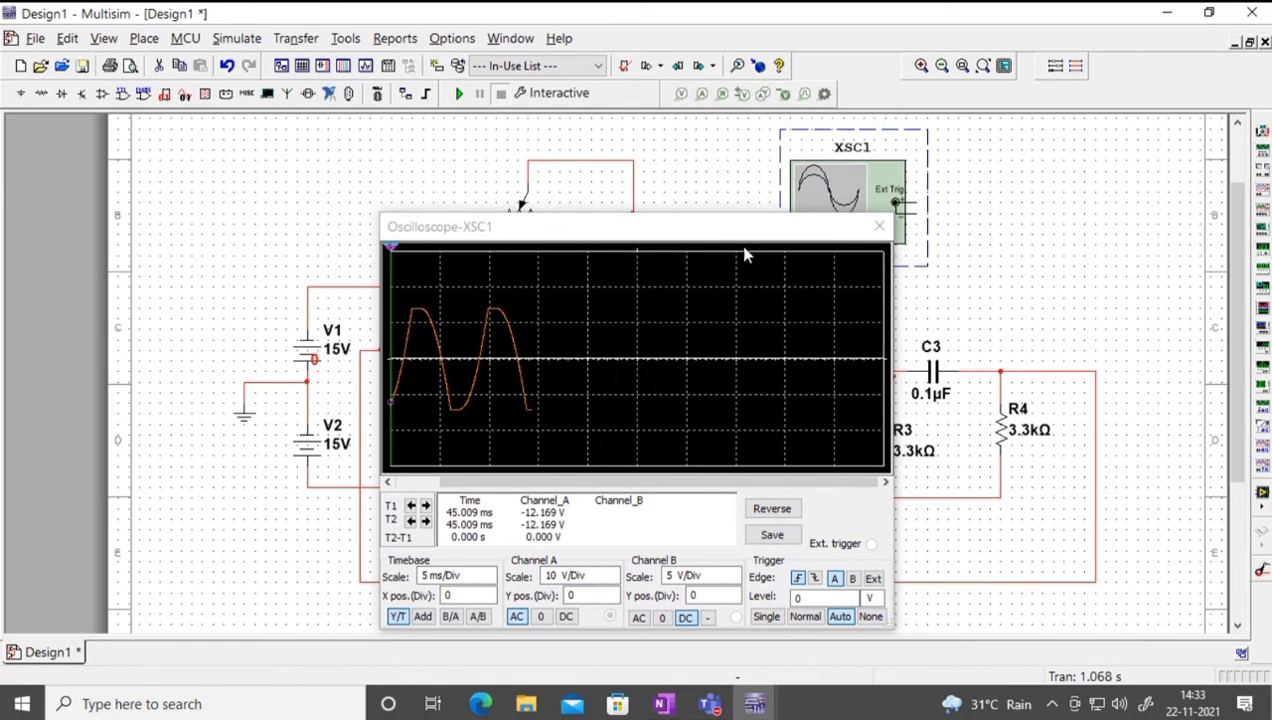
click(879, 226)
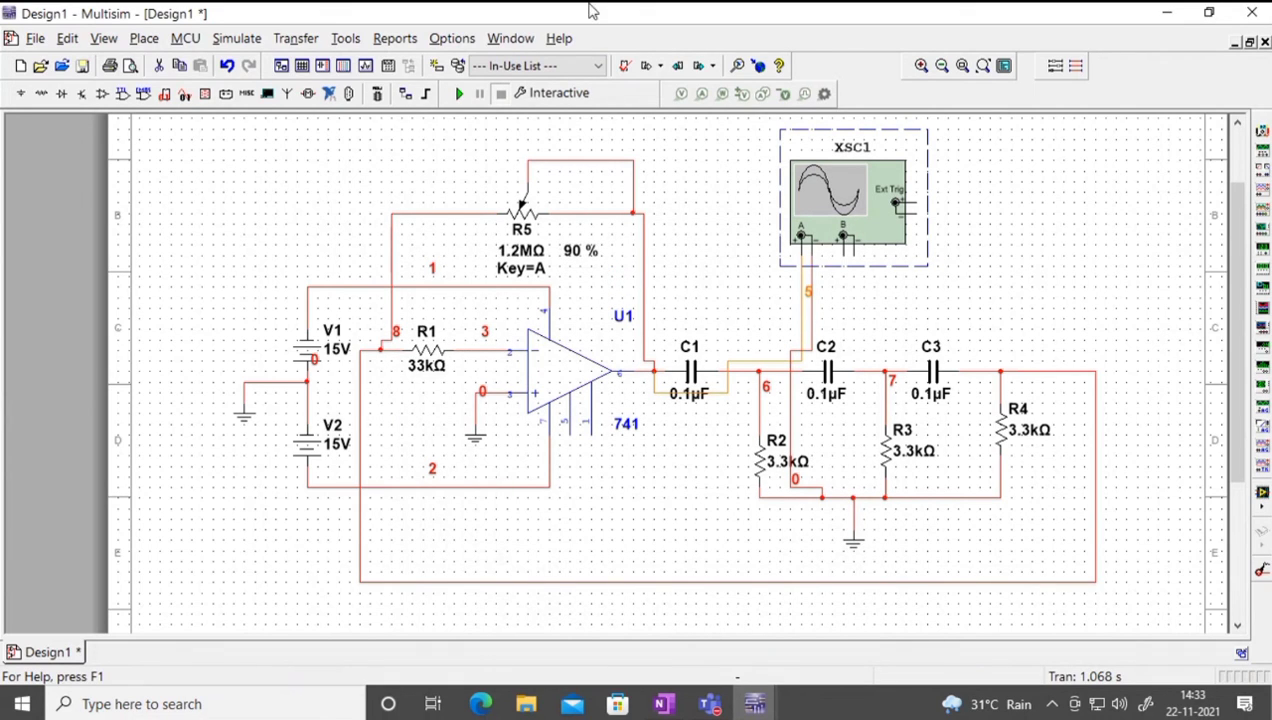
click(459, 93)
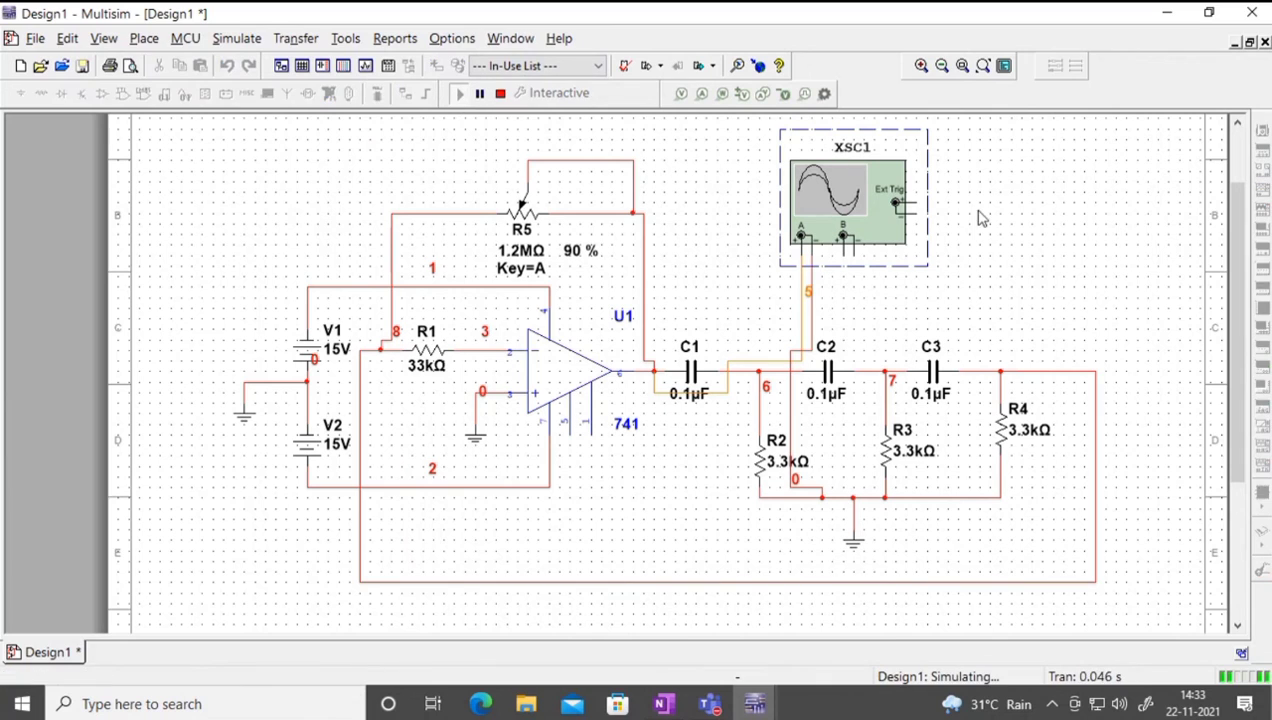
double_click(888, 220)
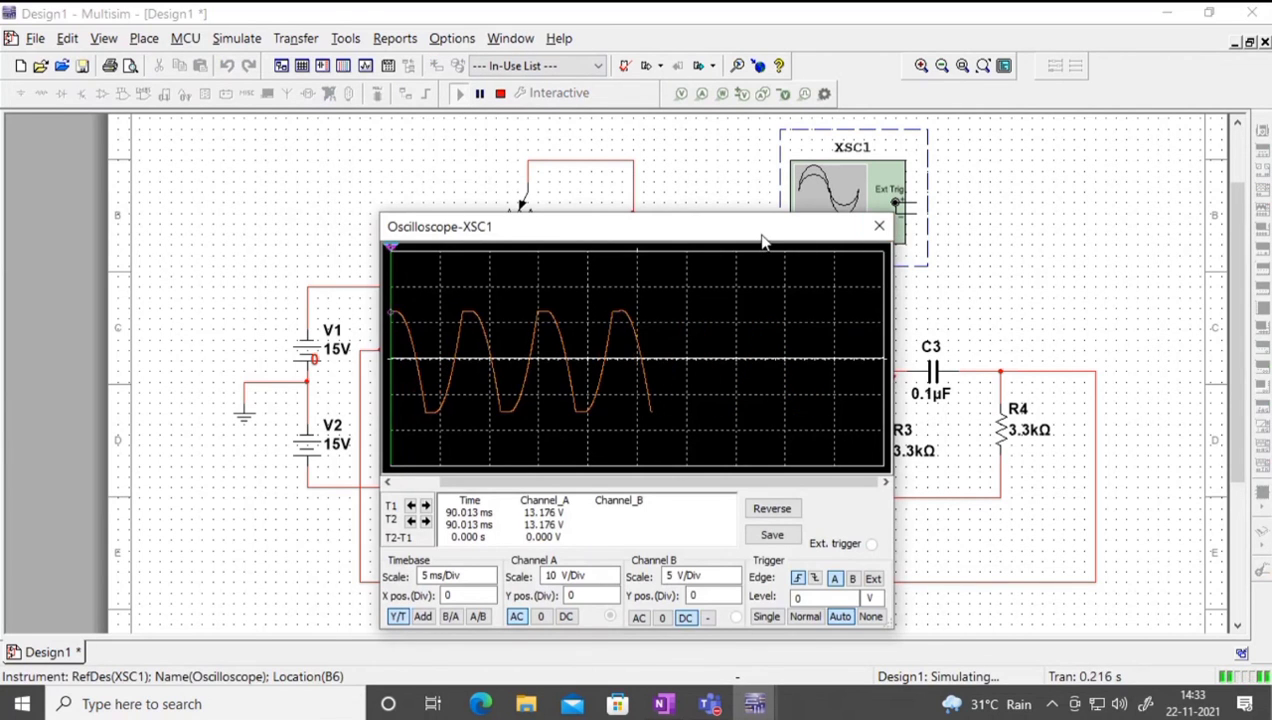
mouse_move(760, 239)
mouse_down()
mouse_move(805, 340)
mouse_move(968, 350)
mouse_move(1076, 322)
mouse_move(1068, 306)
mouse_up()
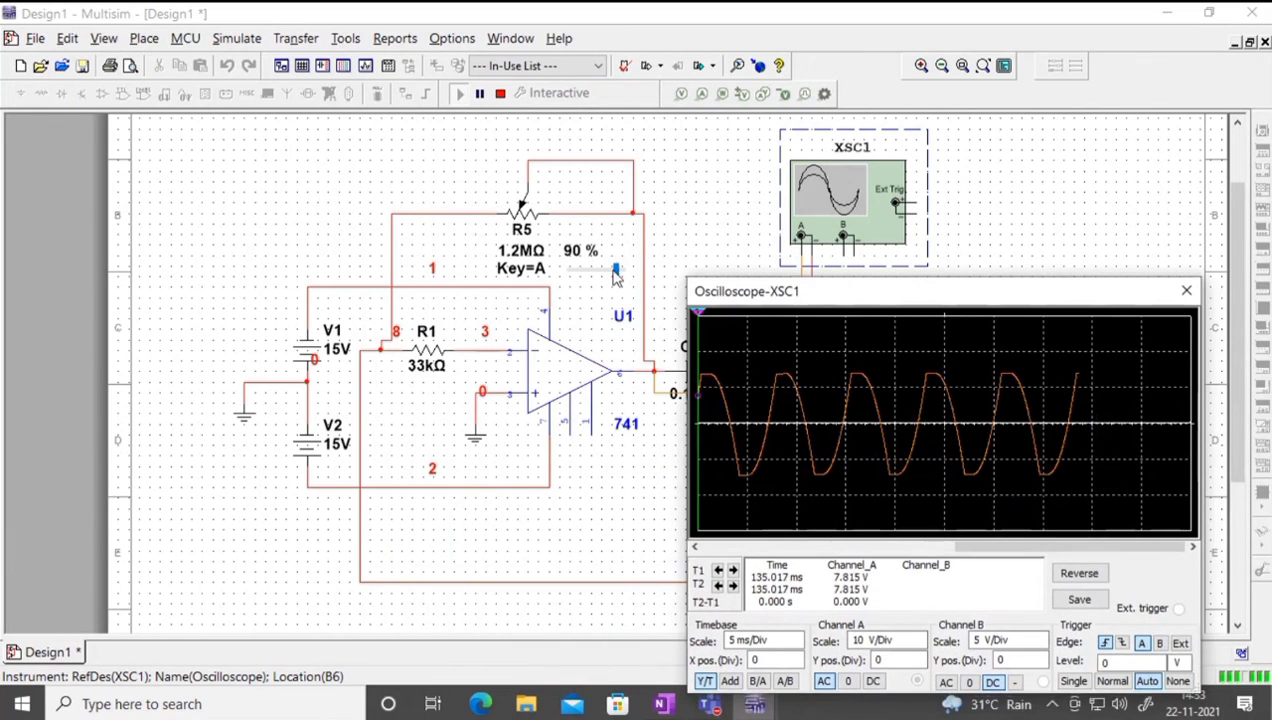
Step: Raise potentiometer R5 to 95 % and on to 100 % during the simulation, and close the oscilloscope display
mouse_move(616, 273)
mouse_down()
mouse_move(593, 276)
mouse_move(625, 281)
mouse_move(619, 272)
mouse_up()
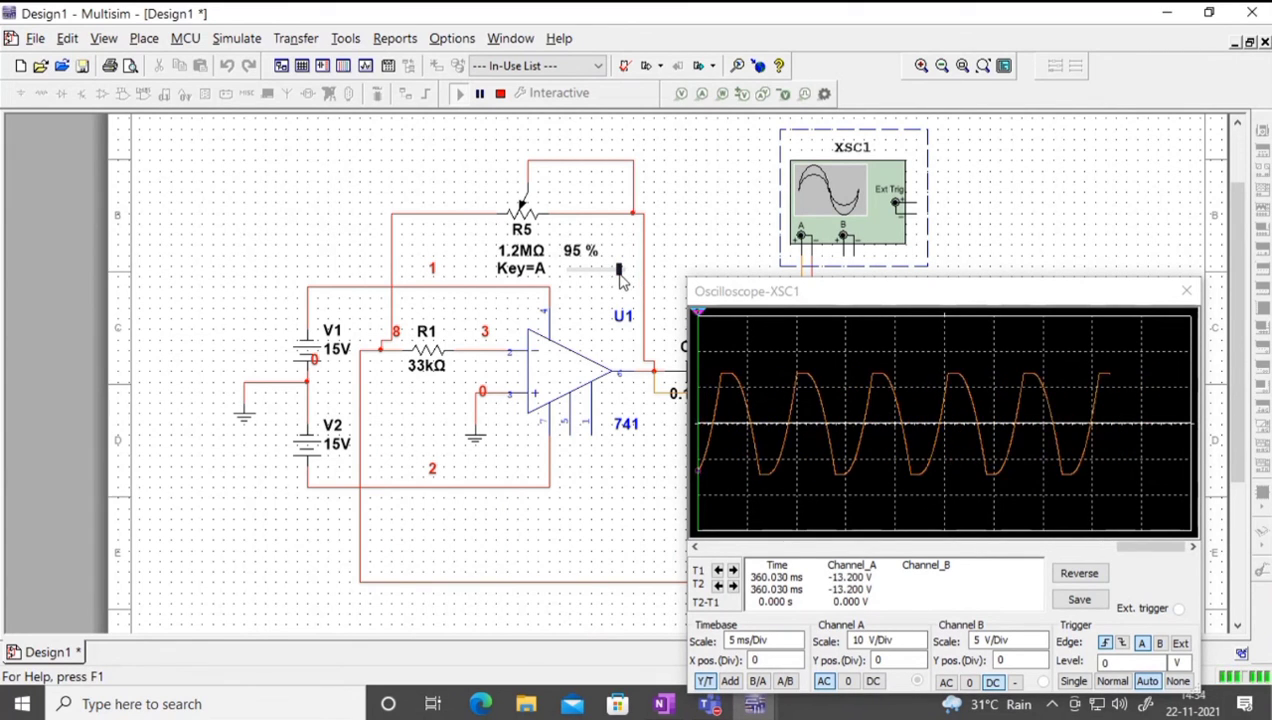
mouse_move(619, 278)
mouse_down()
mouse_move(605, 275)
mouse_move(625, 275)
mouse_up()
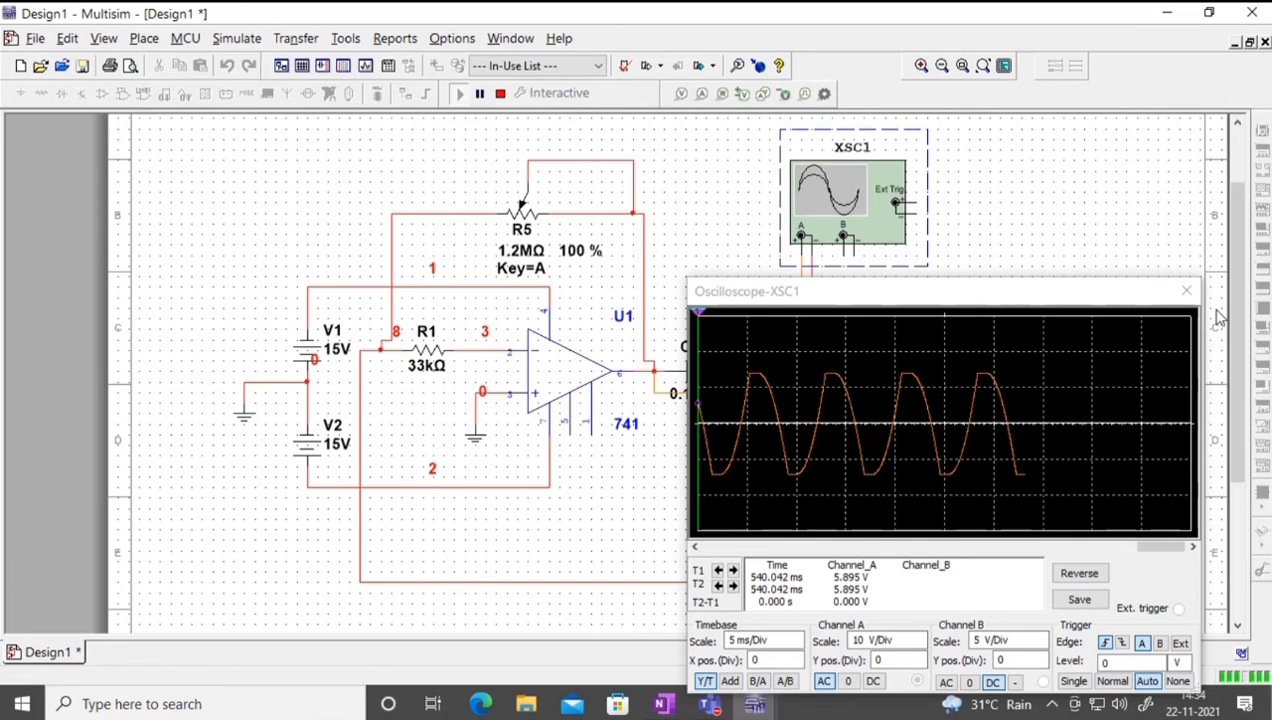
click(1188, 292)
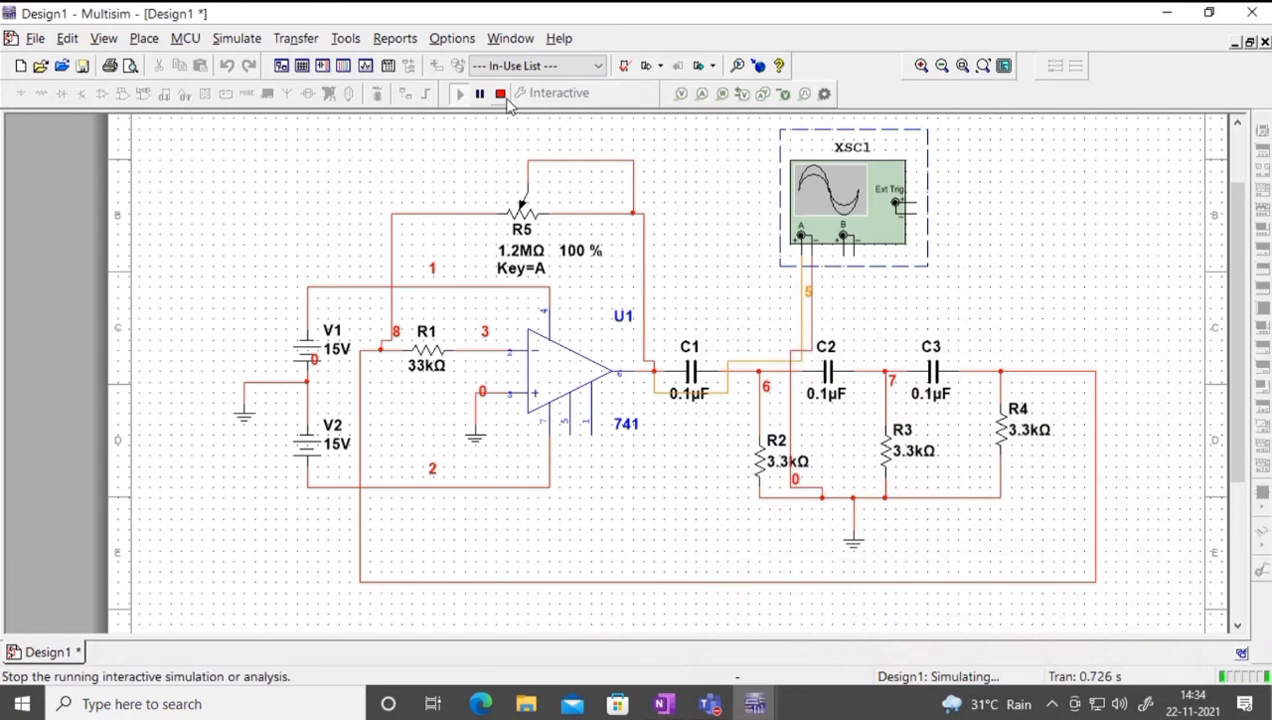
Step: Stop and restart the simulation, and open the display of oscilloscope XSC1
click(503, 96)
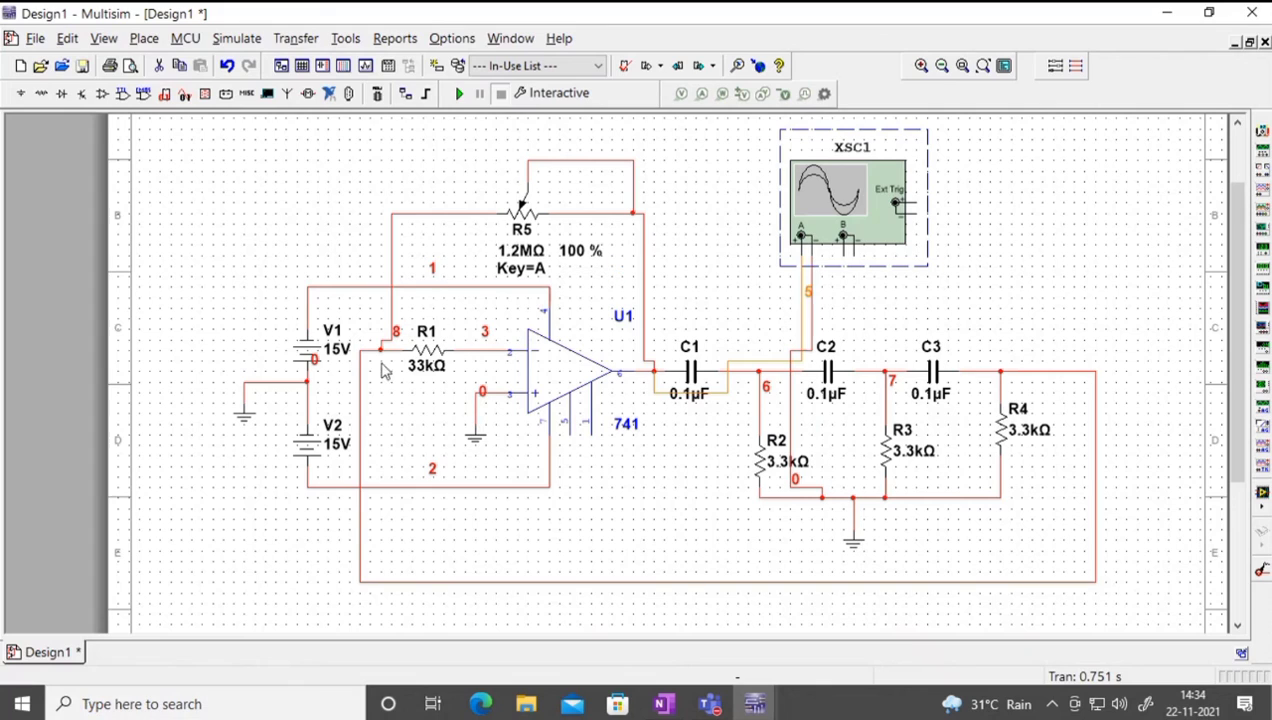
click(1022, 286)
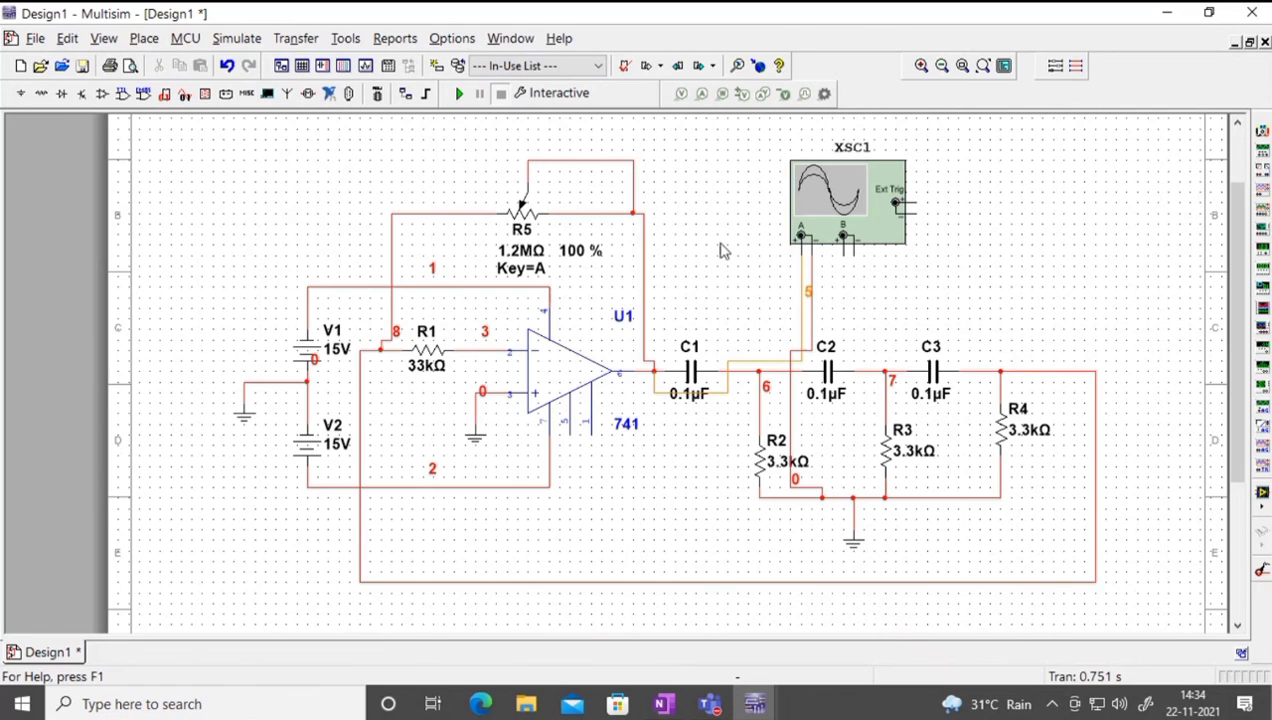
click(461, 93)
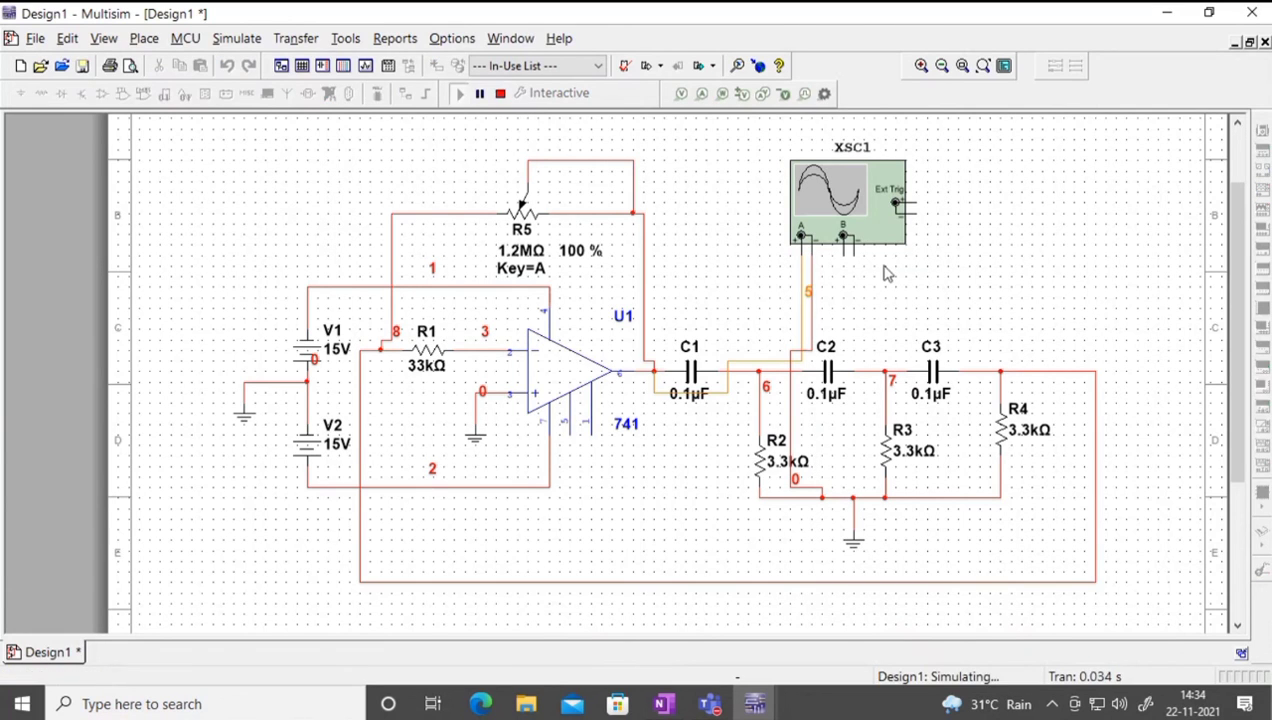
double_click(860, 208)
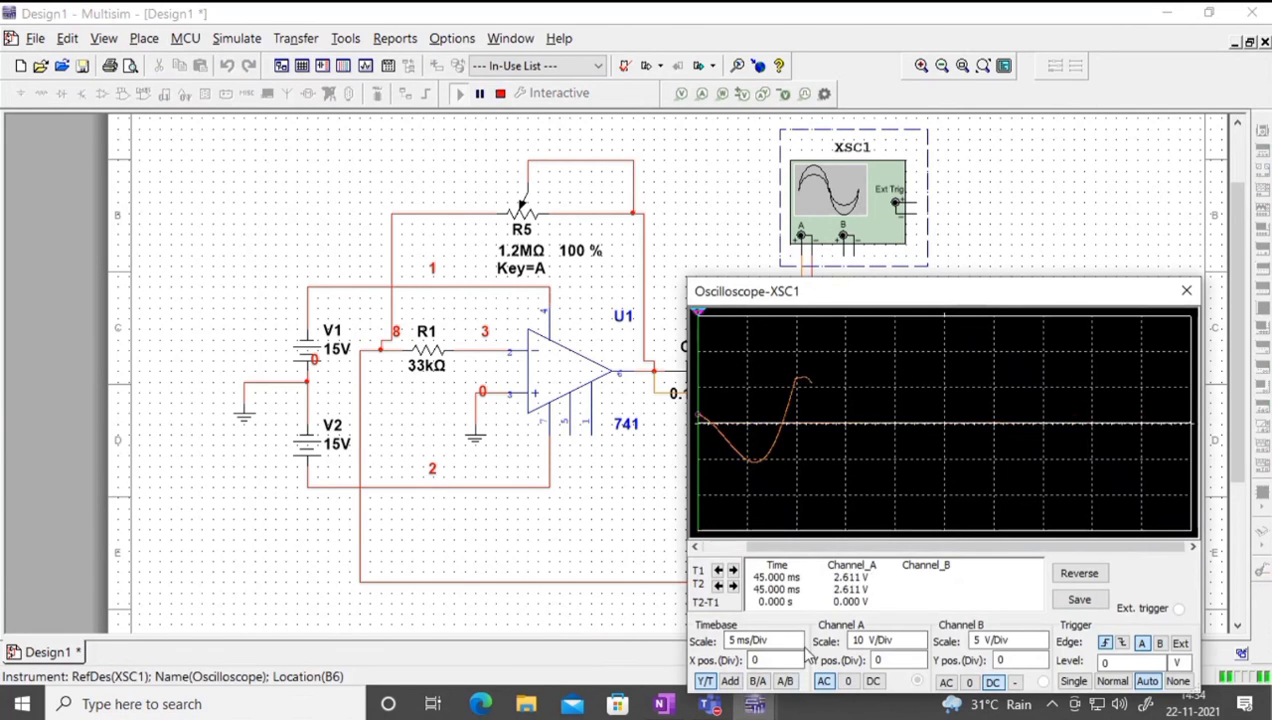
Step: Try the 2 ms/Div and 10 ms/Div timebase scales on the oscilloscope and settle on 5 ms/Div
click(797, 646)
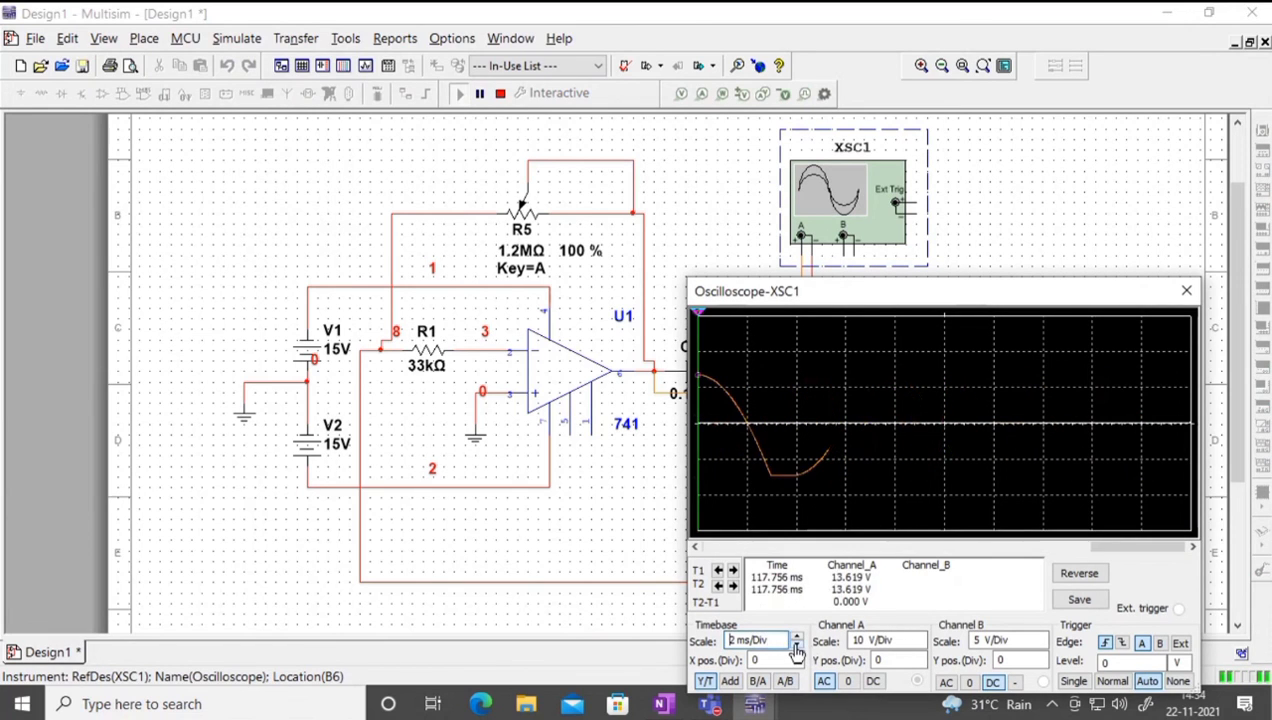
click(797, 646)
click(797, 646)
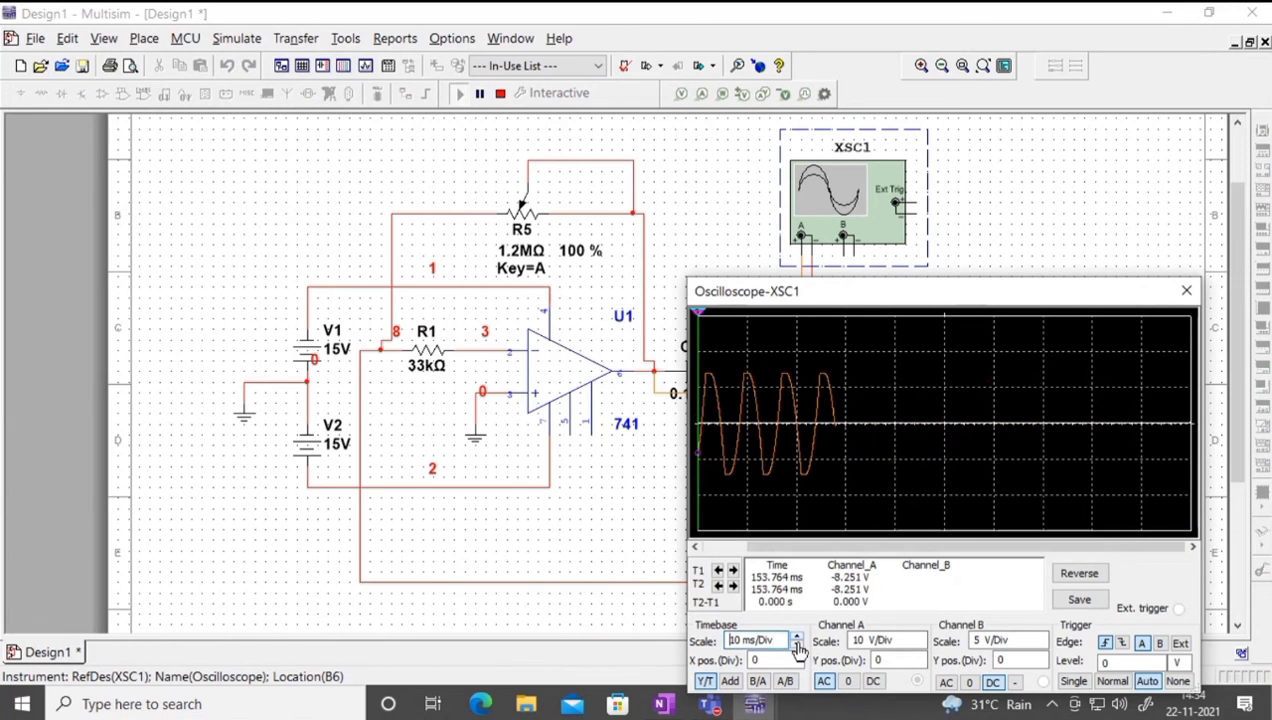
click(797, 646)
Step: Lower potentiometer R5 to 5 %, raise it back to 100 % with the timebase at 2 ms/Div, and end the simulation and oscilloscope view
mouse_move(610, 272)
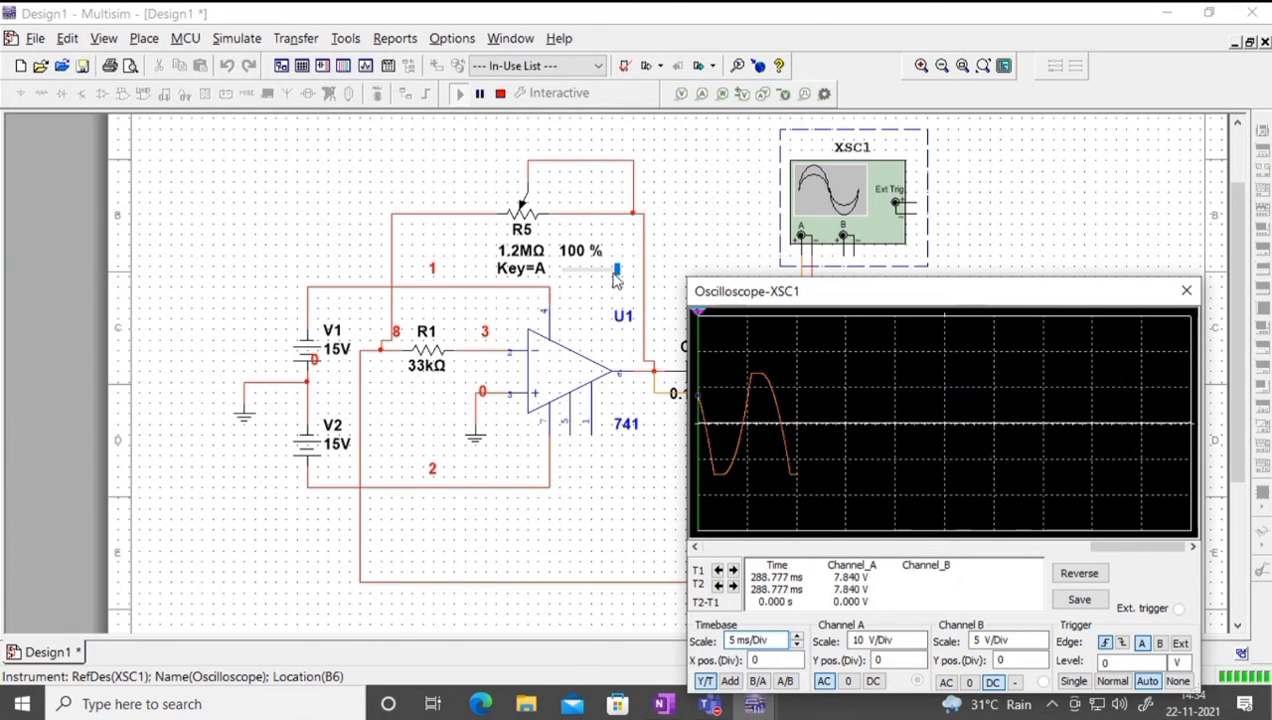
drag(613, 273, 565, 280)
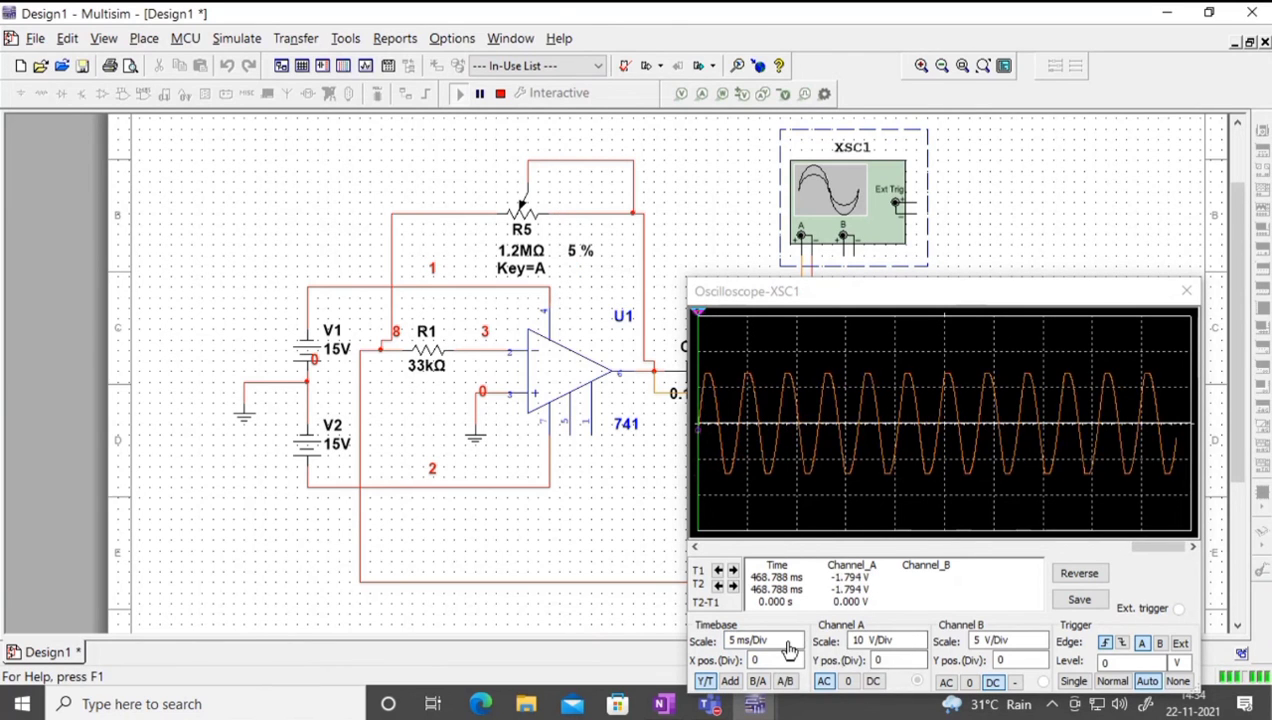
click(797, 646)
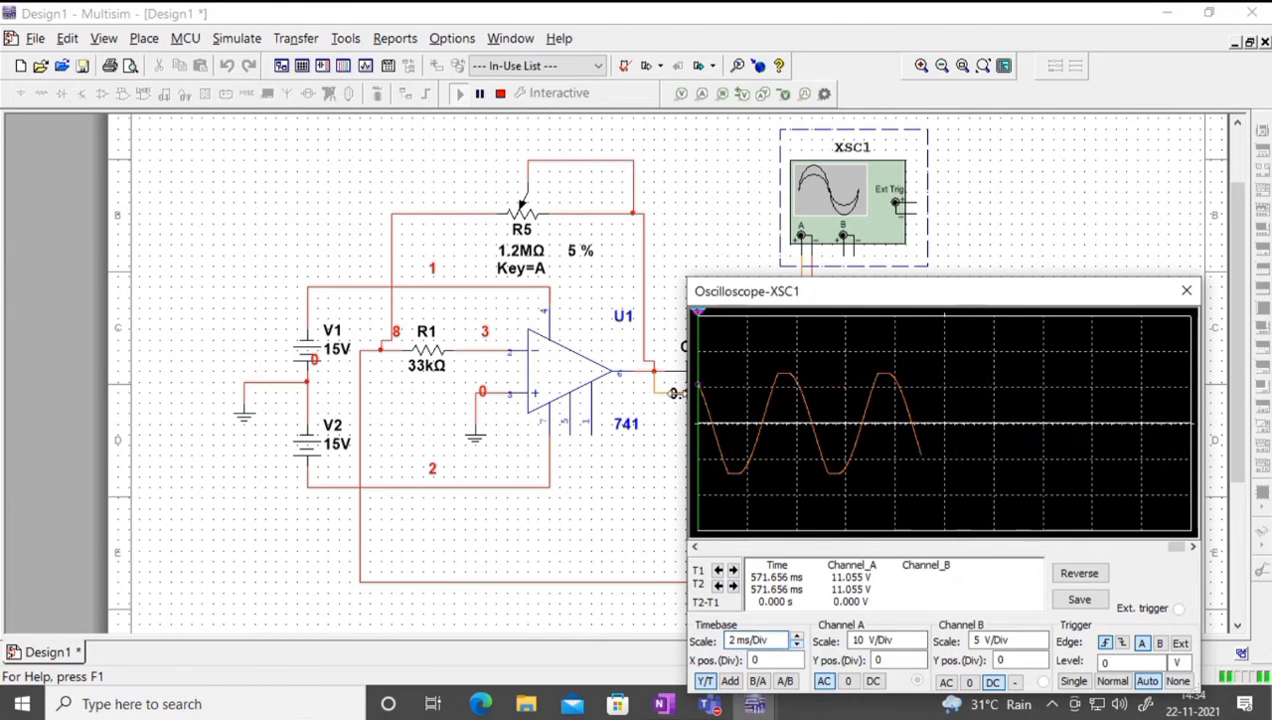
mouse_move(577, 270)
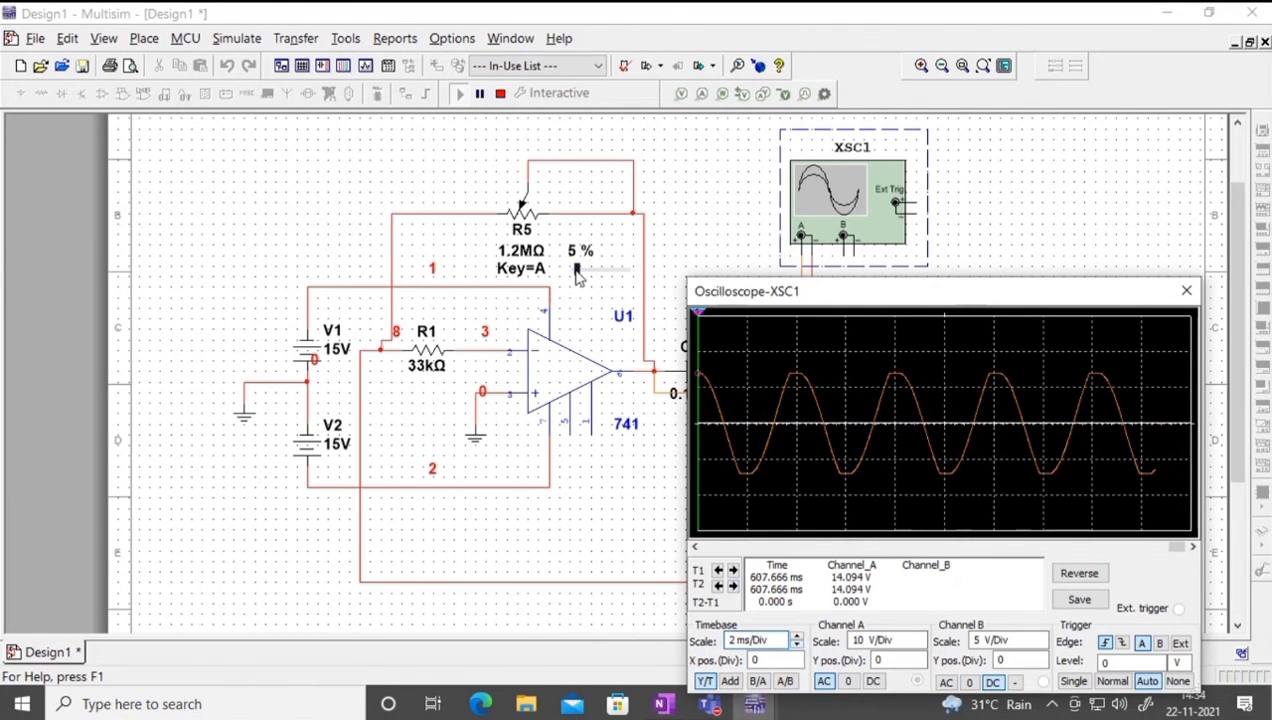
mouse_move(576, 270)
mouse_down()
mouse_move(630, 275)
mouse_move(580, 283)
mouse_move(624, 281)
mouse_up()
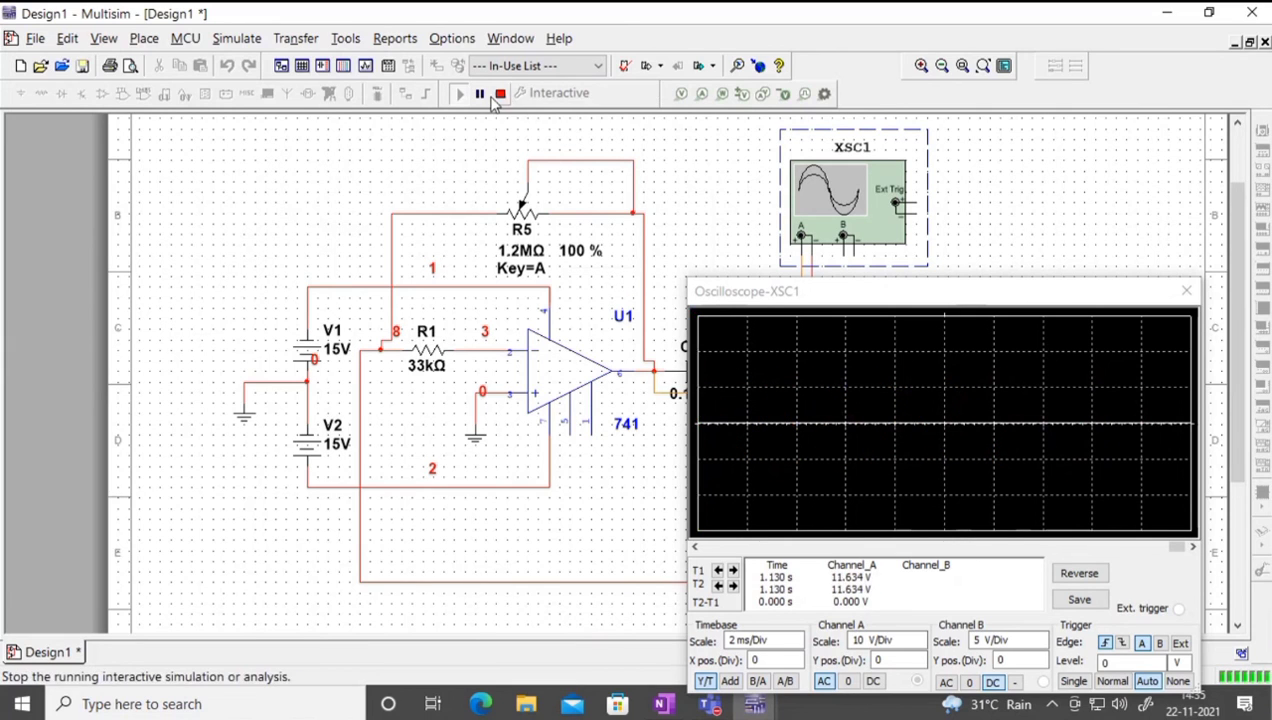
click(500, 93)
click(1187, 291)
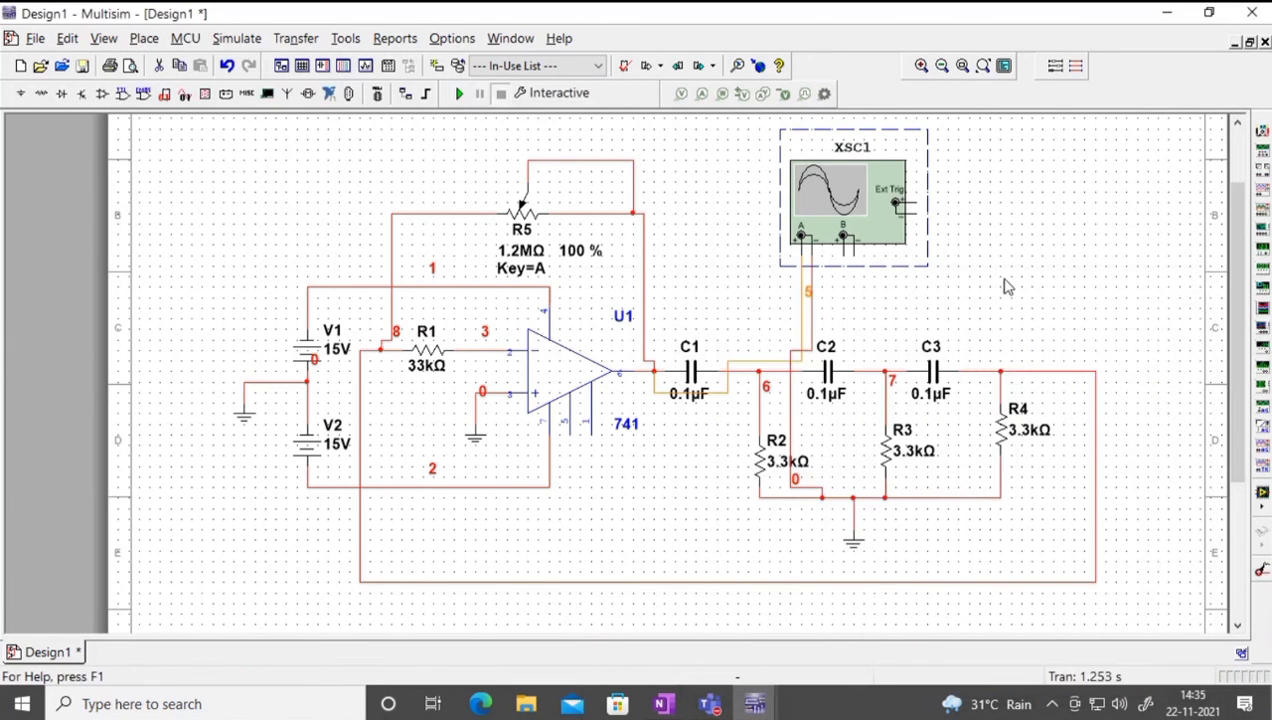
Step: Replace both channel A wires of XSC1, connecting its positive terminal to the op-amp output wire and its negative terminal to the ground rail
click(864, 275)
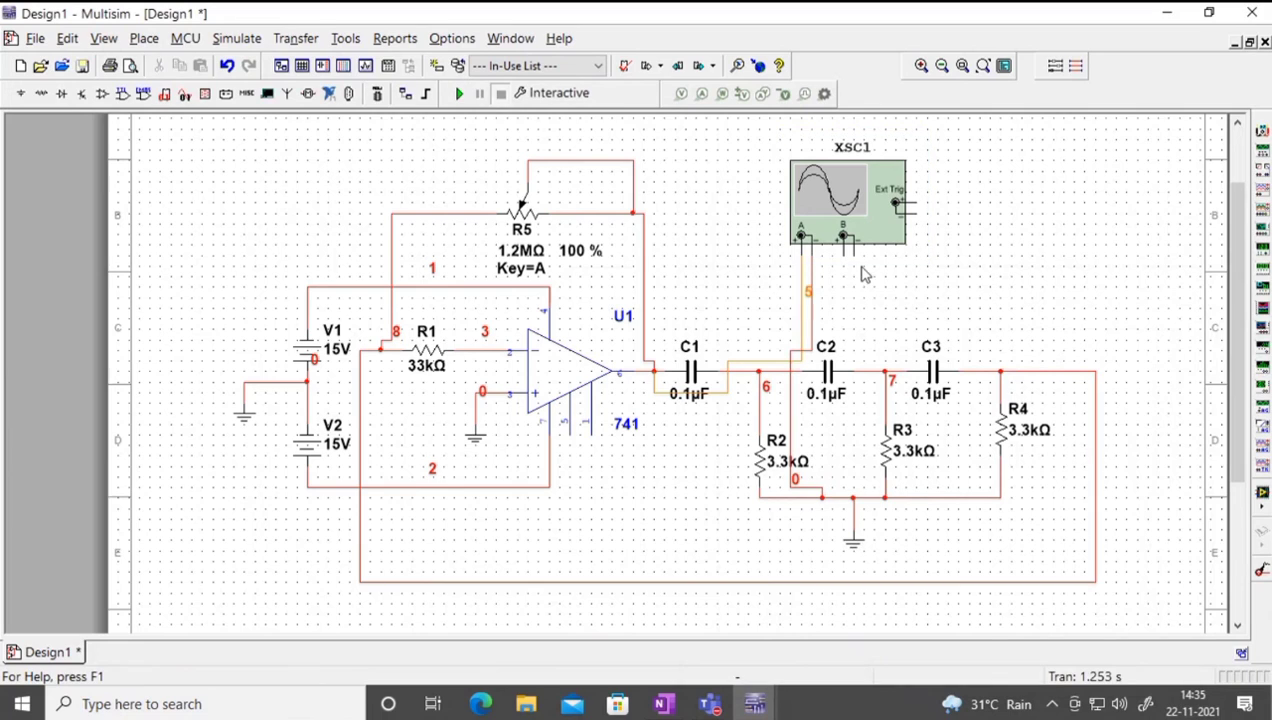
right_click(804, 272)
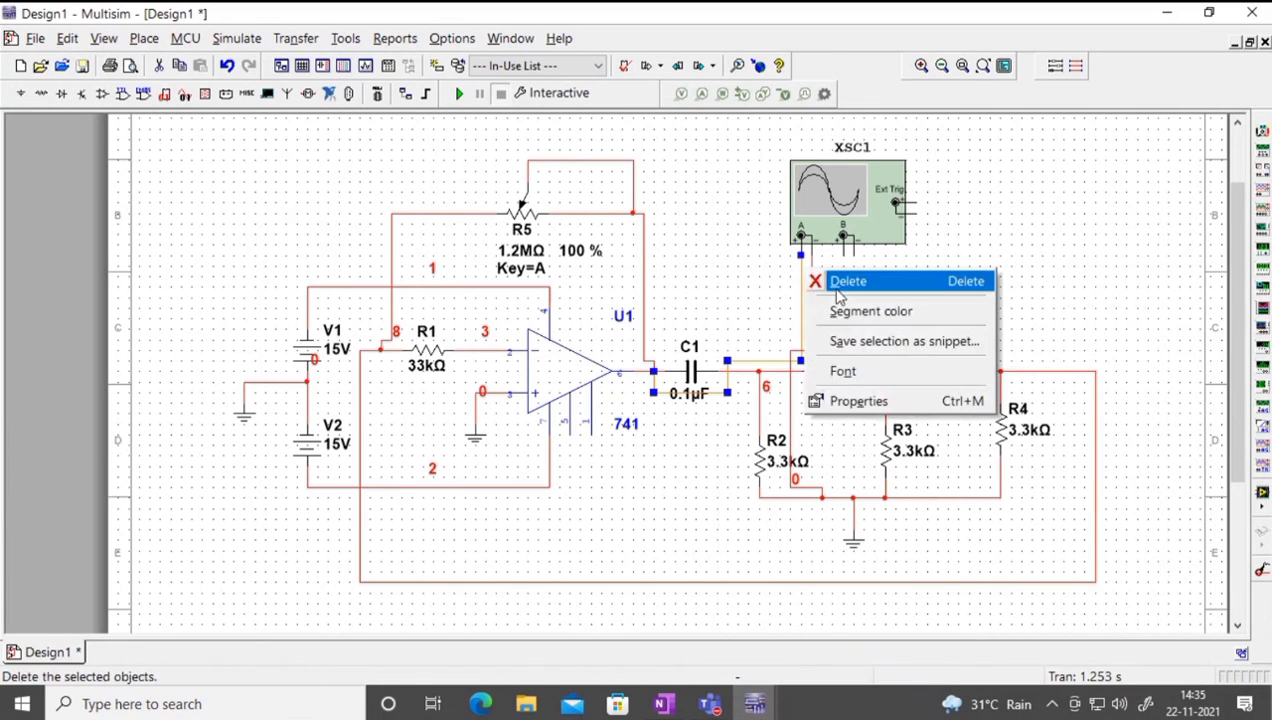
click(838, 282)
click(812, 300)
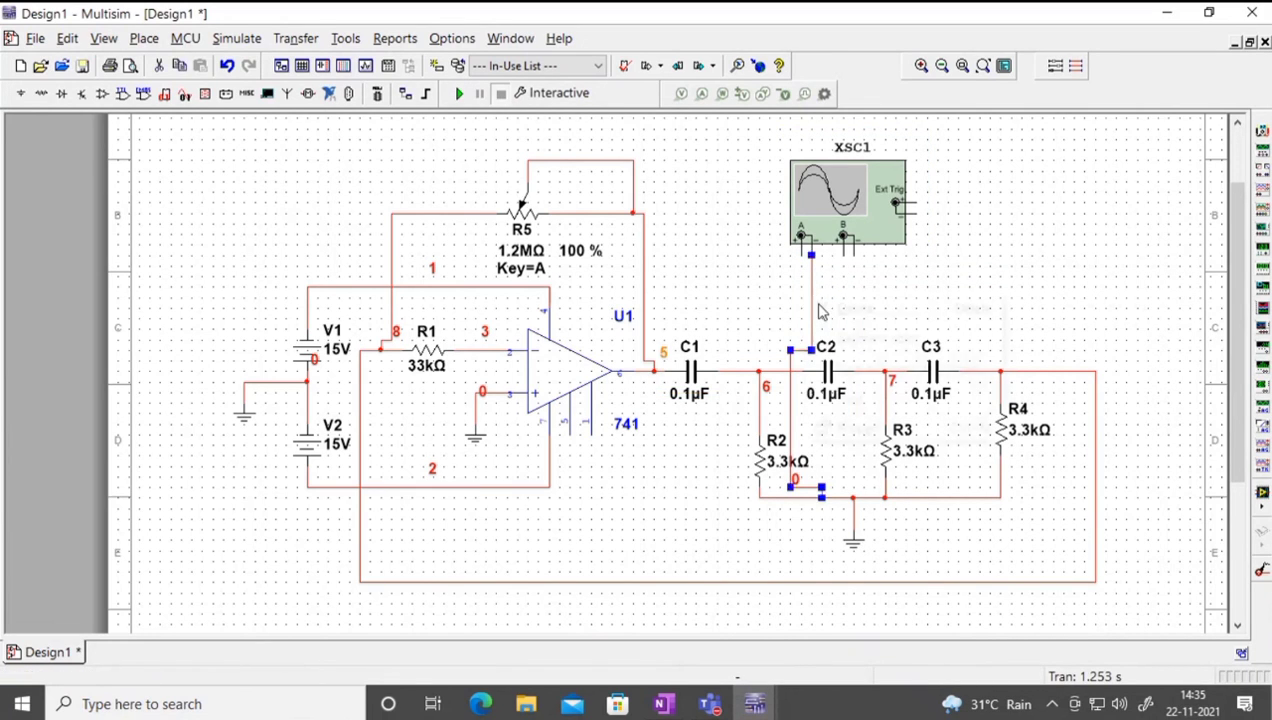
right_click(814, 302)
click(836, 308)
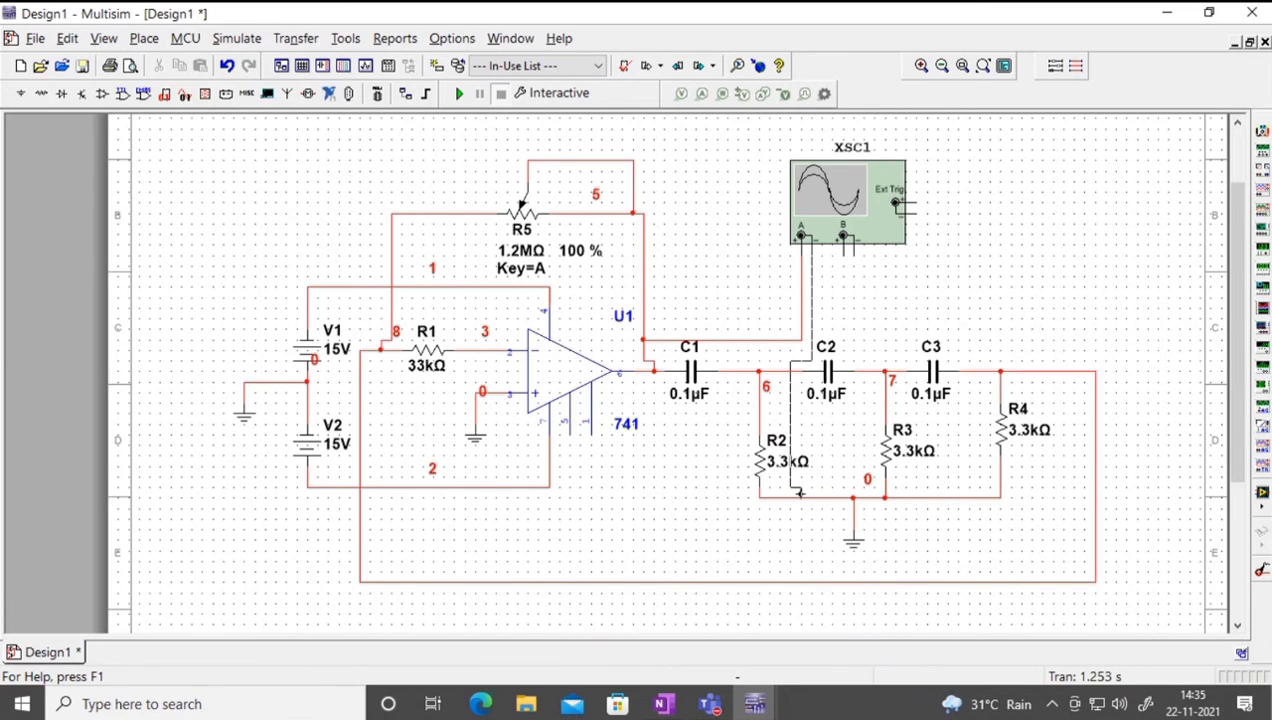
click(799, 497)
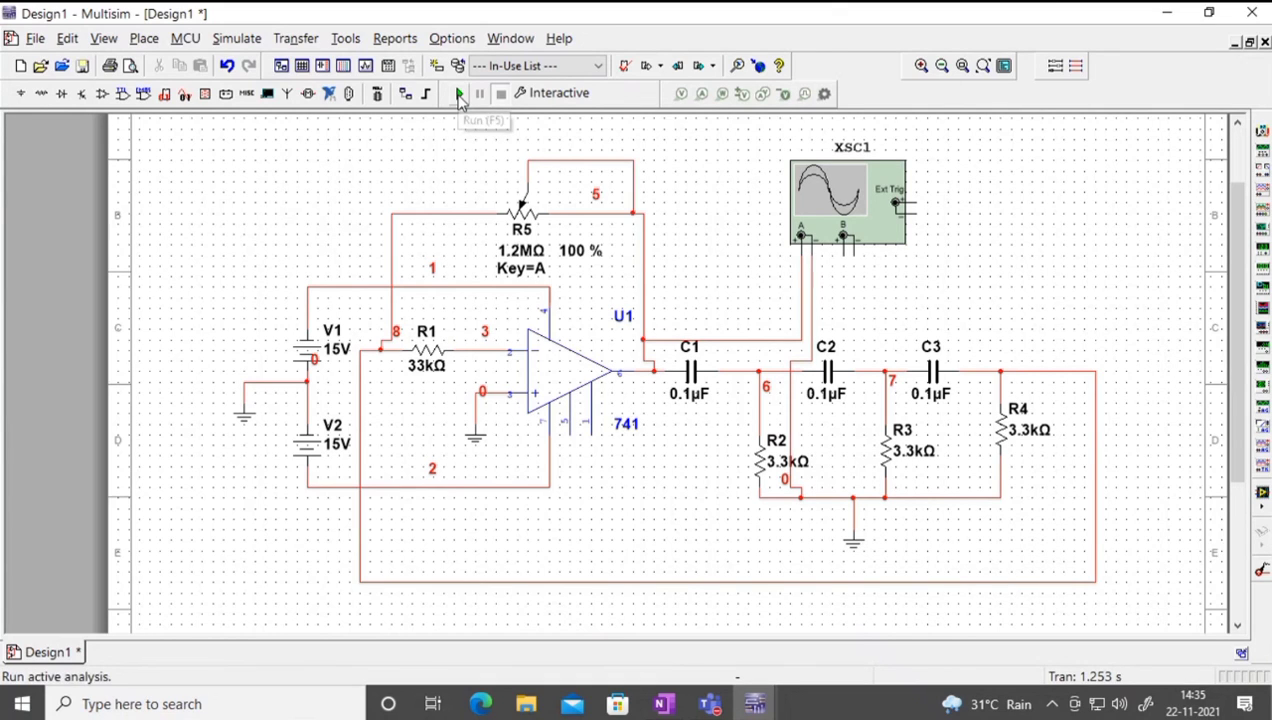
Step: Run the simulation, open the oscilloscope display and lower potentiometer R5 to 80 %
click(459, 94)
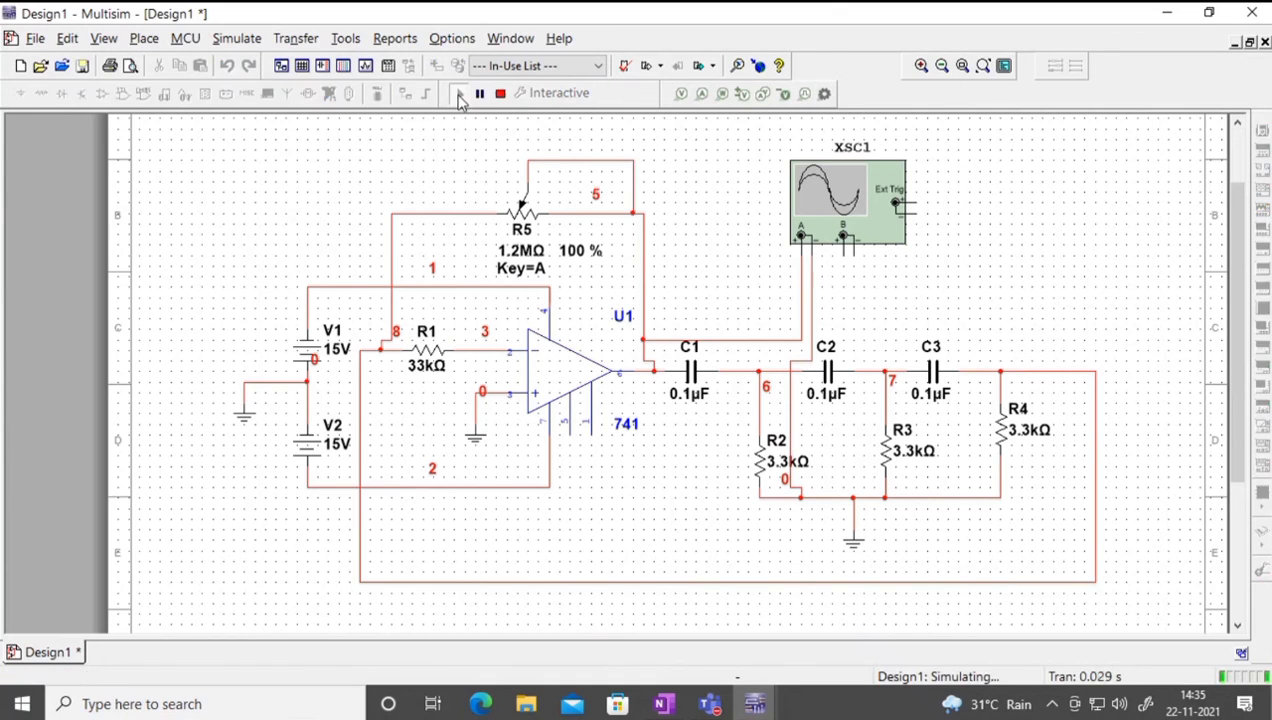
double_click(845, 224)
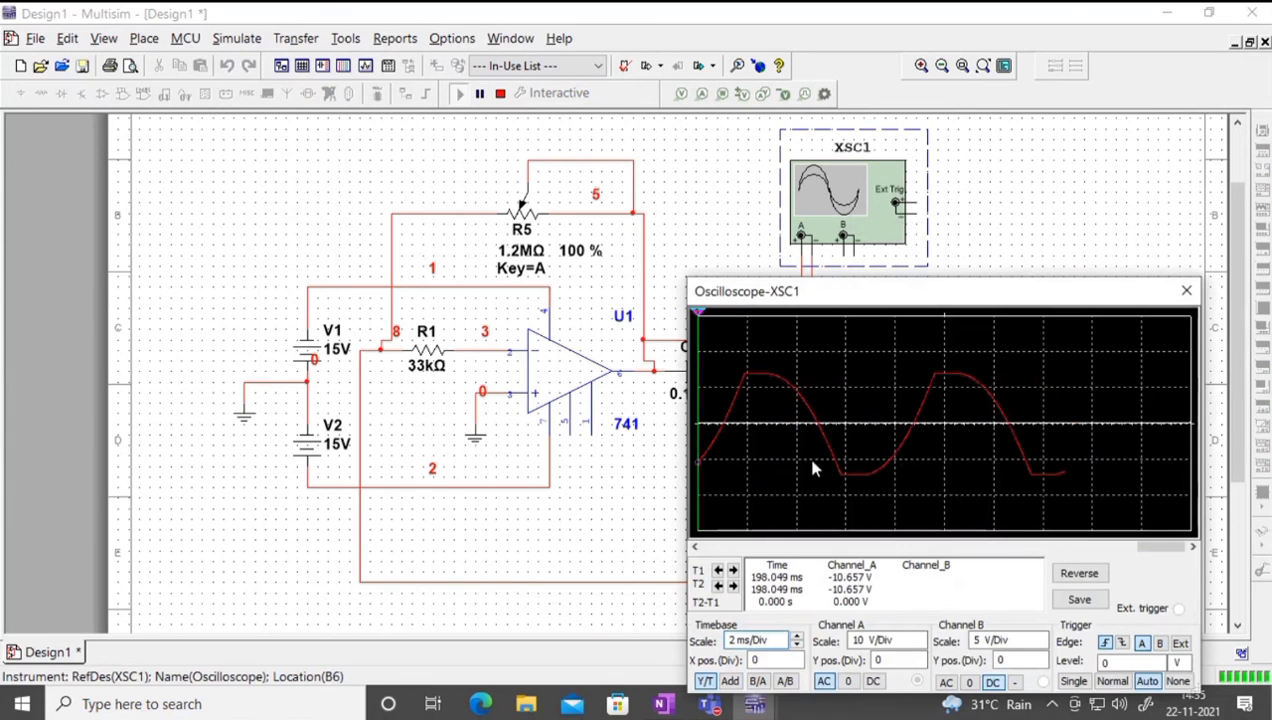
mouse_move(614, 276)
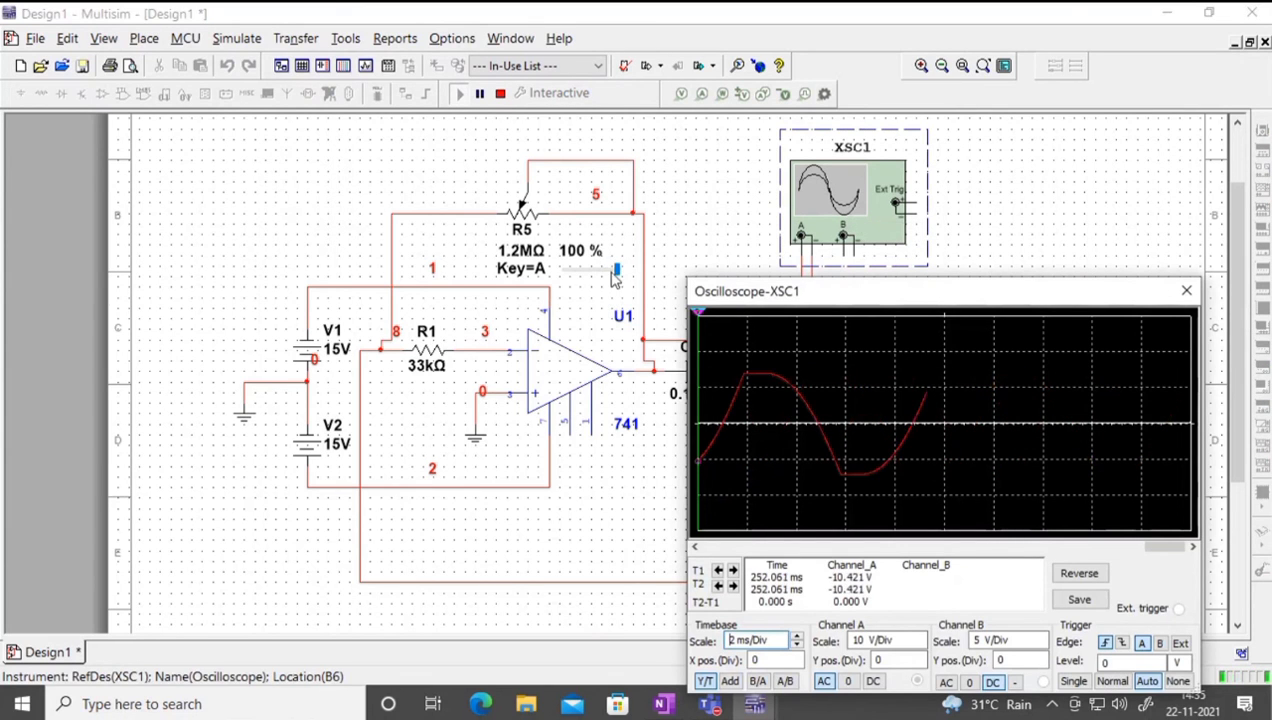
mouse_move(614, 276)
mouse_down()
mouse_move(594, 281)
mouse_move(618, 281)
mouse_move(606, 282)
mouse_up()
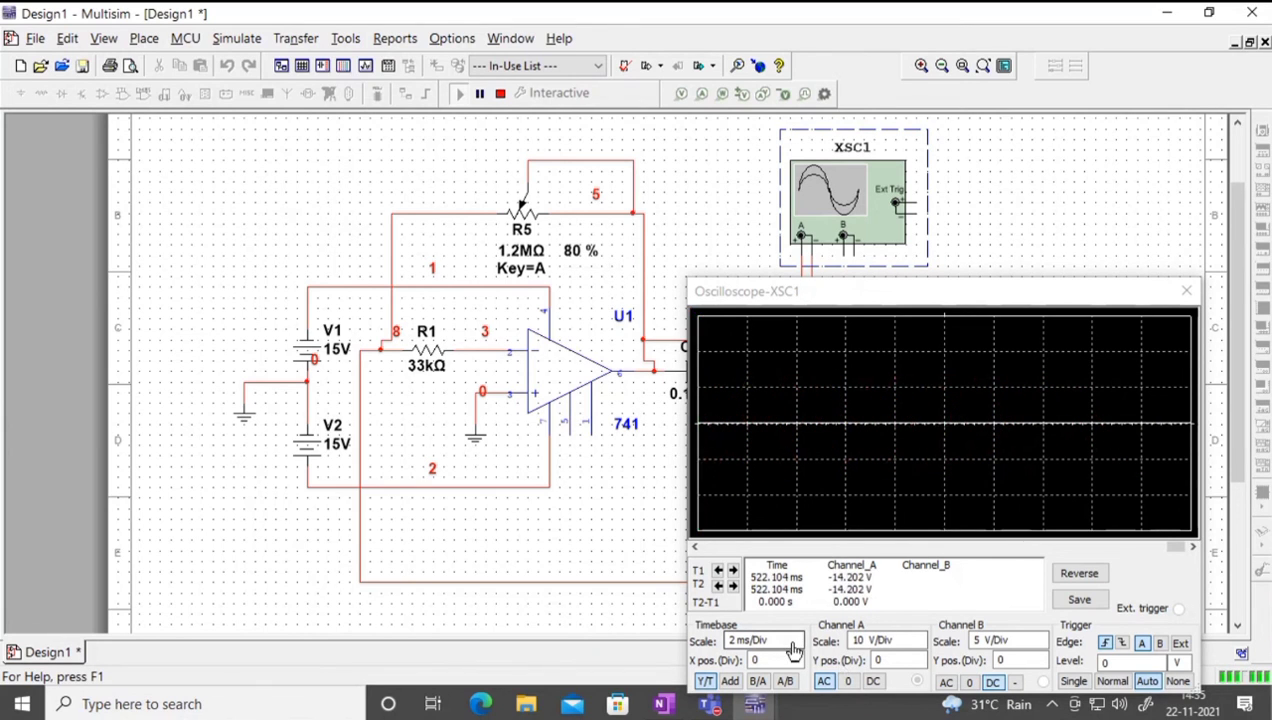
Step: Set the oscilloscope timebase to 10 ms/Div
click(796, 645)
click(798, 637)
click(798, 637)
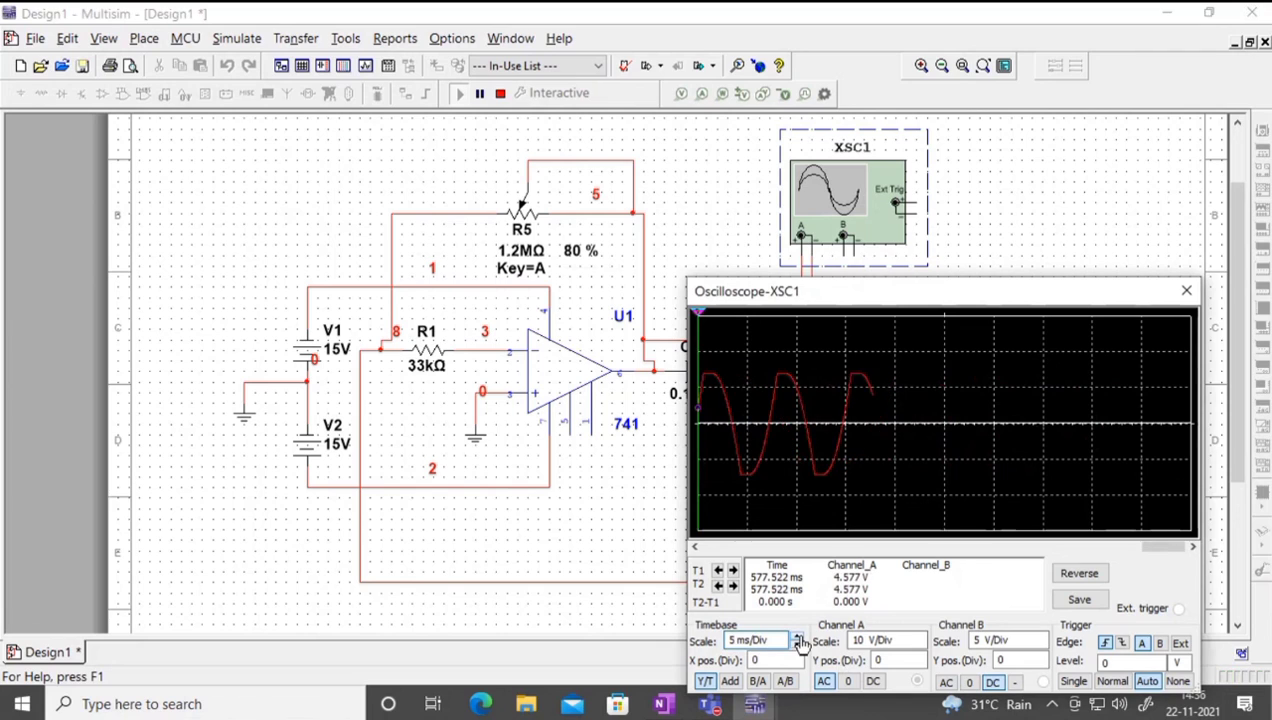
click(798, 637)
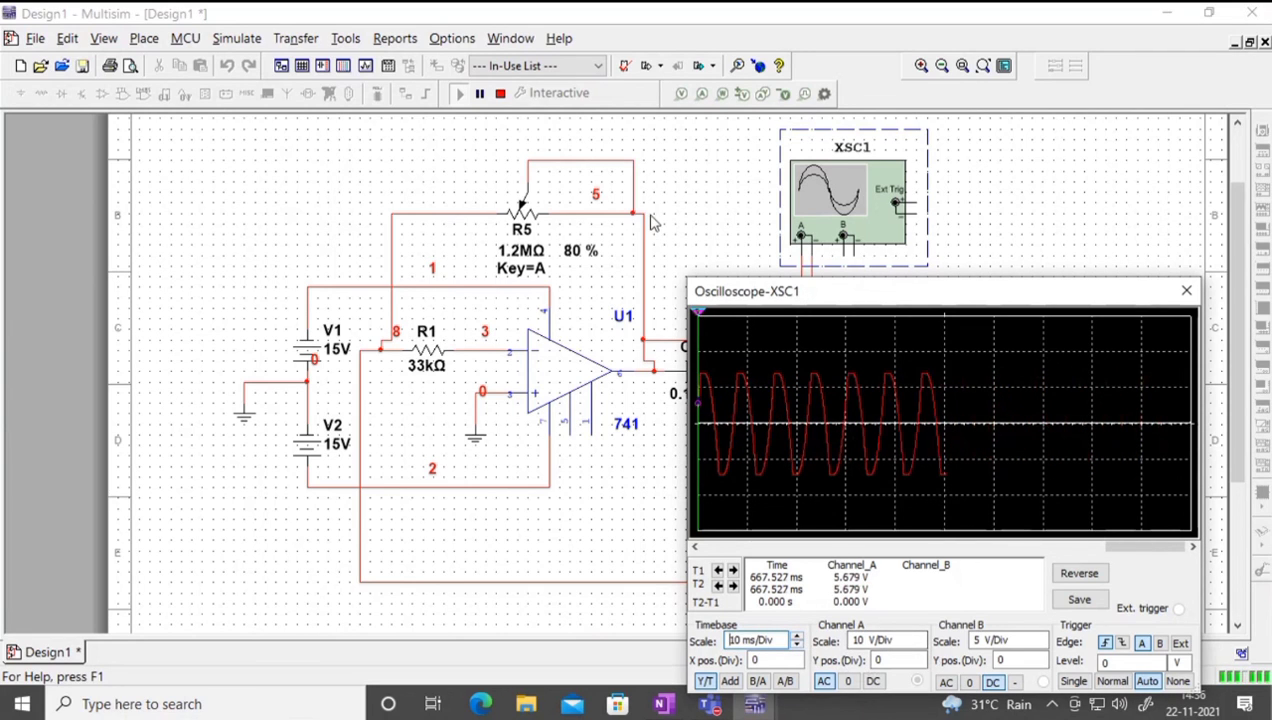
Step: Raise potentiometer R5 to 85 % and on to 100 % while the simulation runs
click(614, 270)
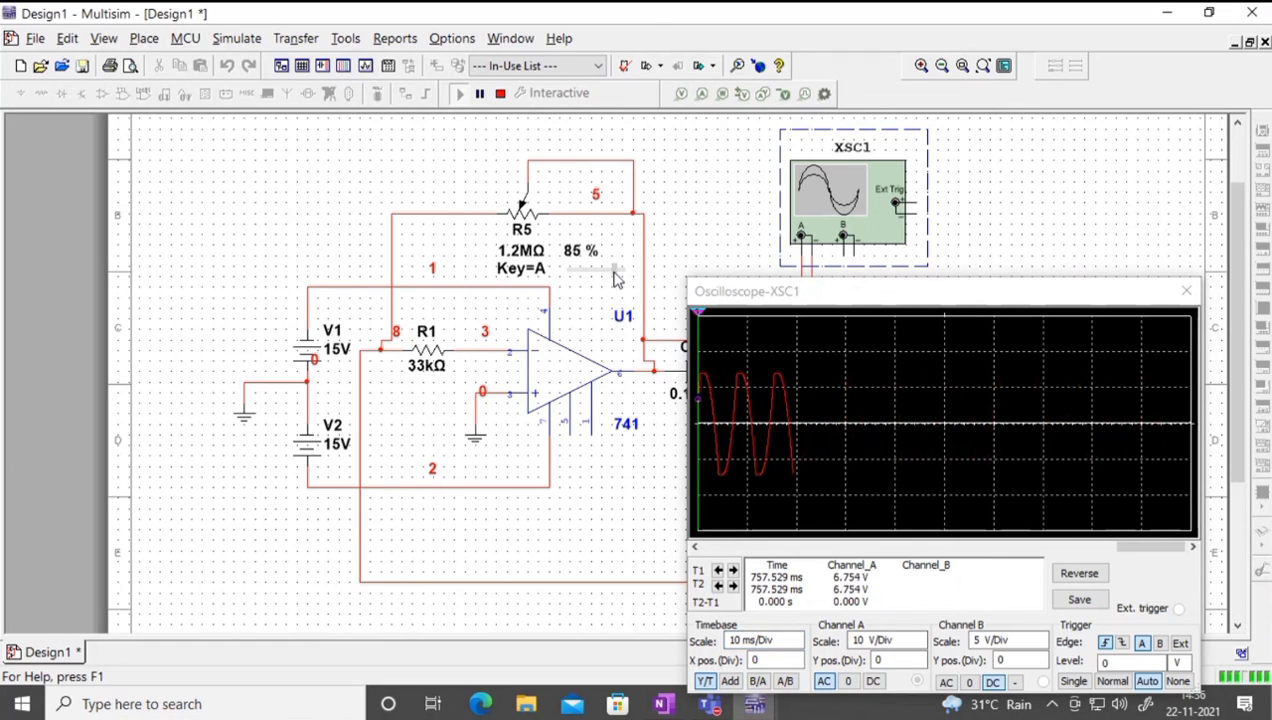
click(616, 270)
drag(619, 273, 623, 274)
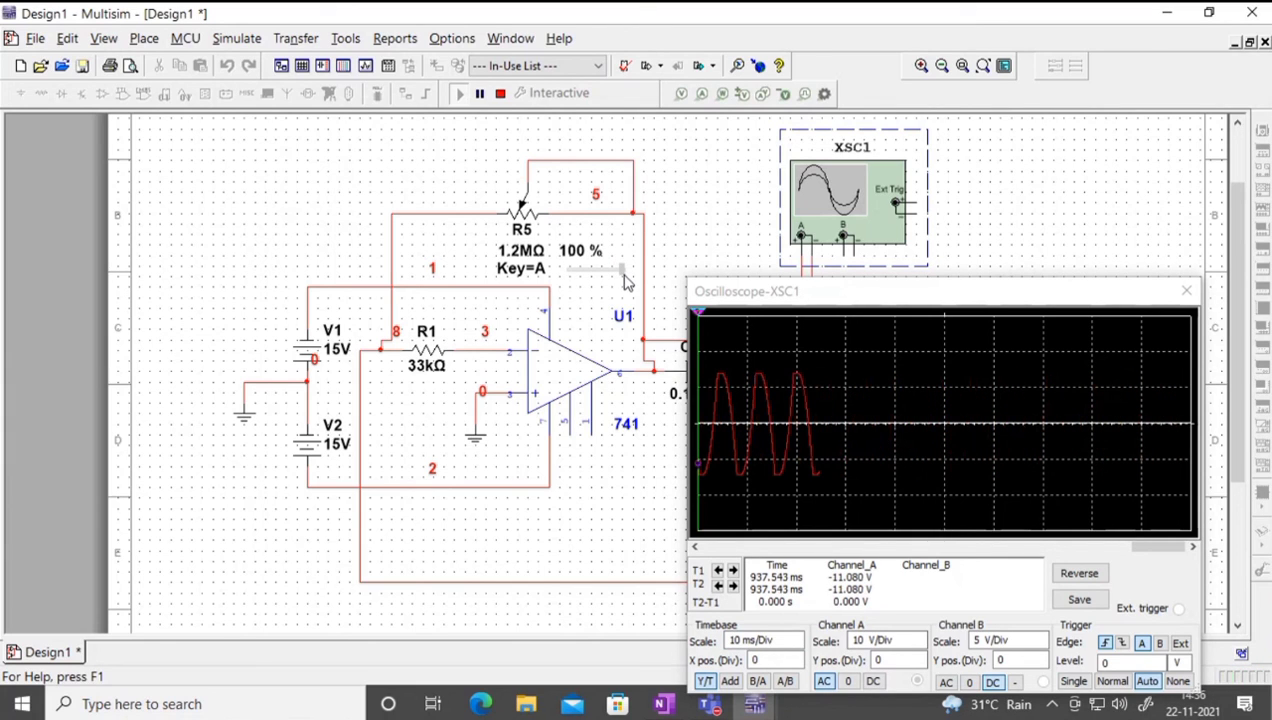
Step: Stop the simulation, measure one period of the channel A waveform with cursors T1 and T2, and close the oscilloscope display
click(501, 94)
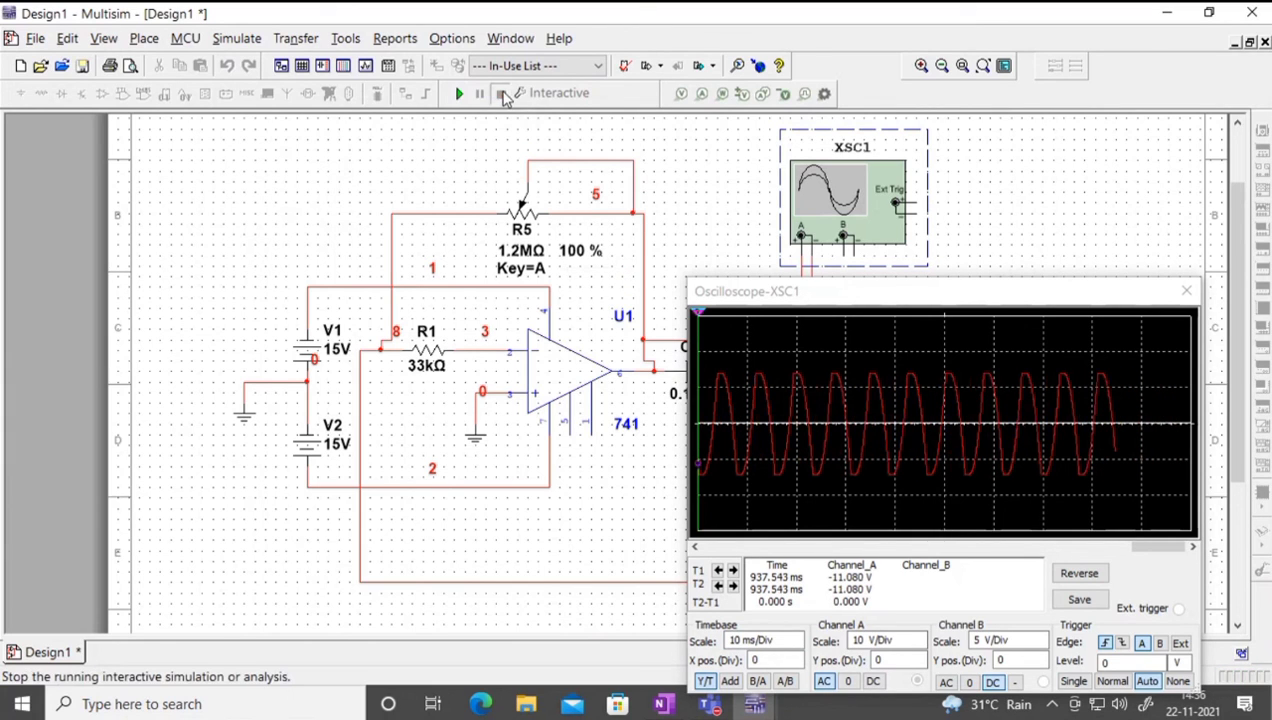
drag(703, 320, 812, 349)
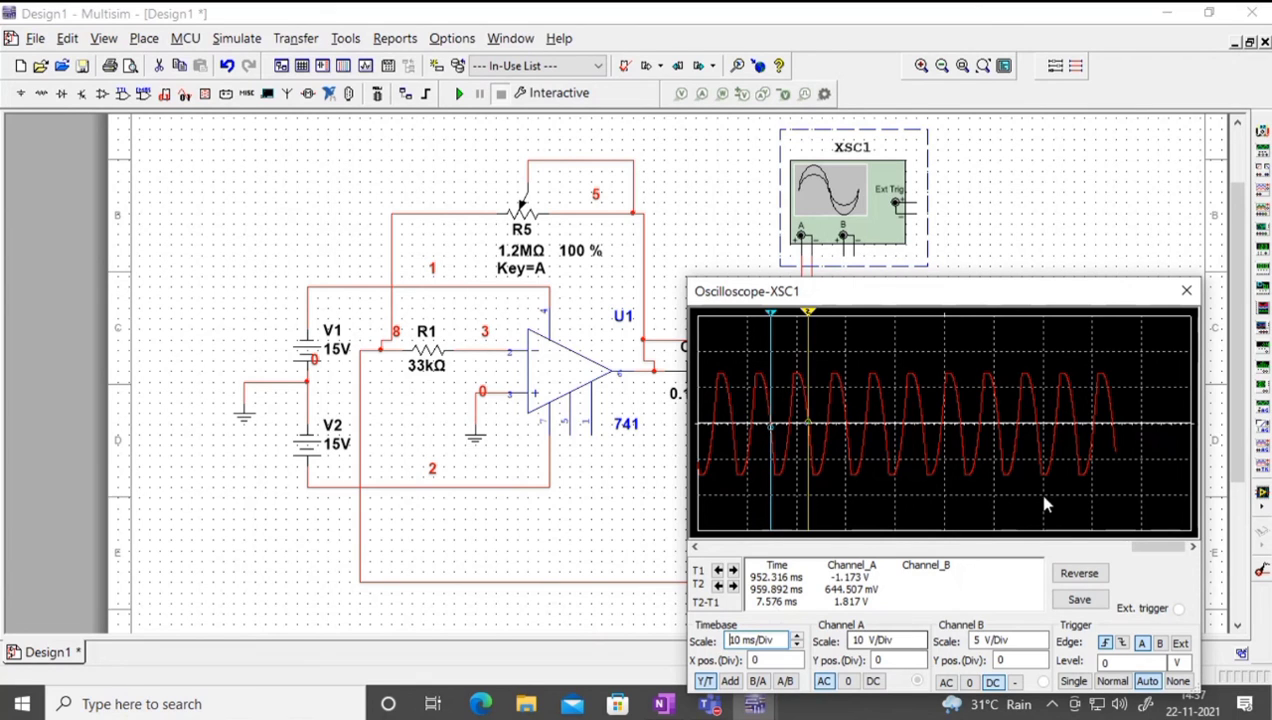
click(1186, 291)
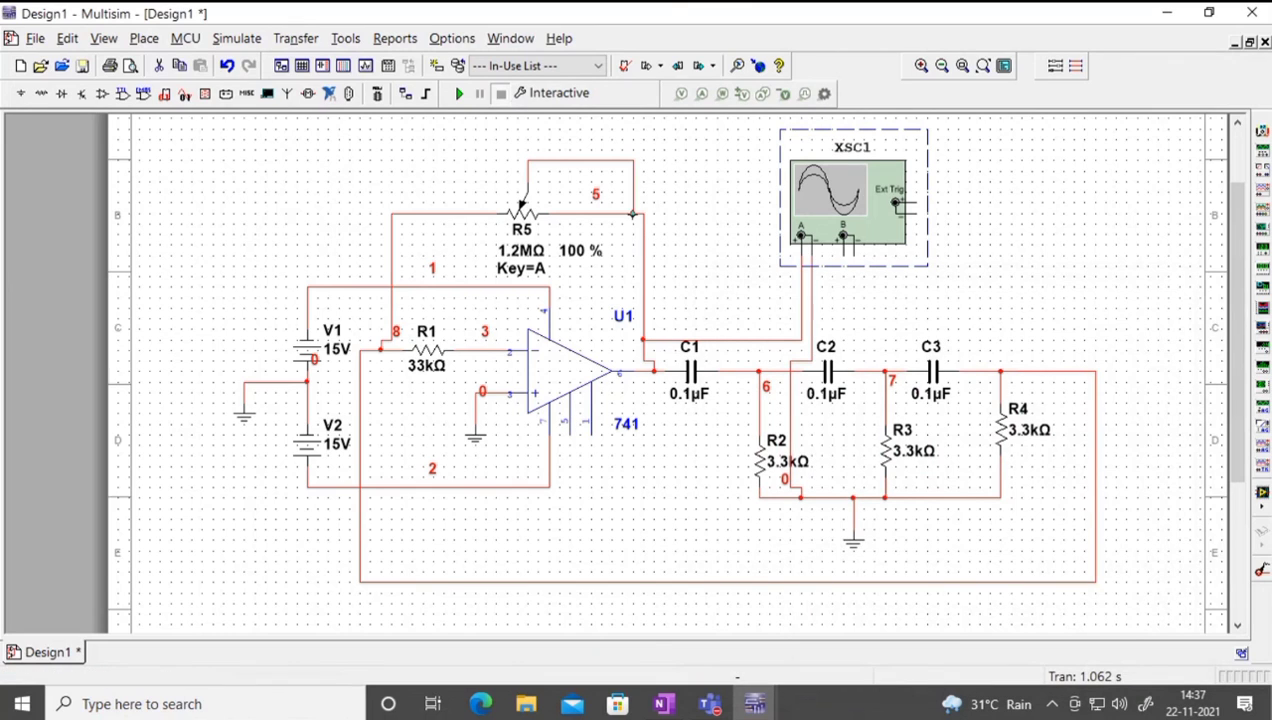
Step: Delete the wires linking potentiometer R5 to the op-amp output and R1, and the loop joining its wiper to its end terminal
right_click(645, 248)
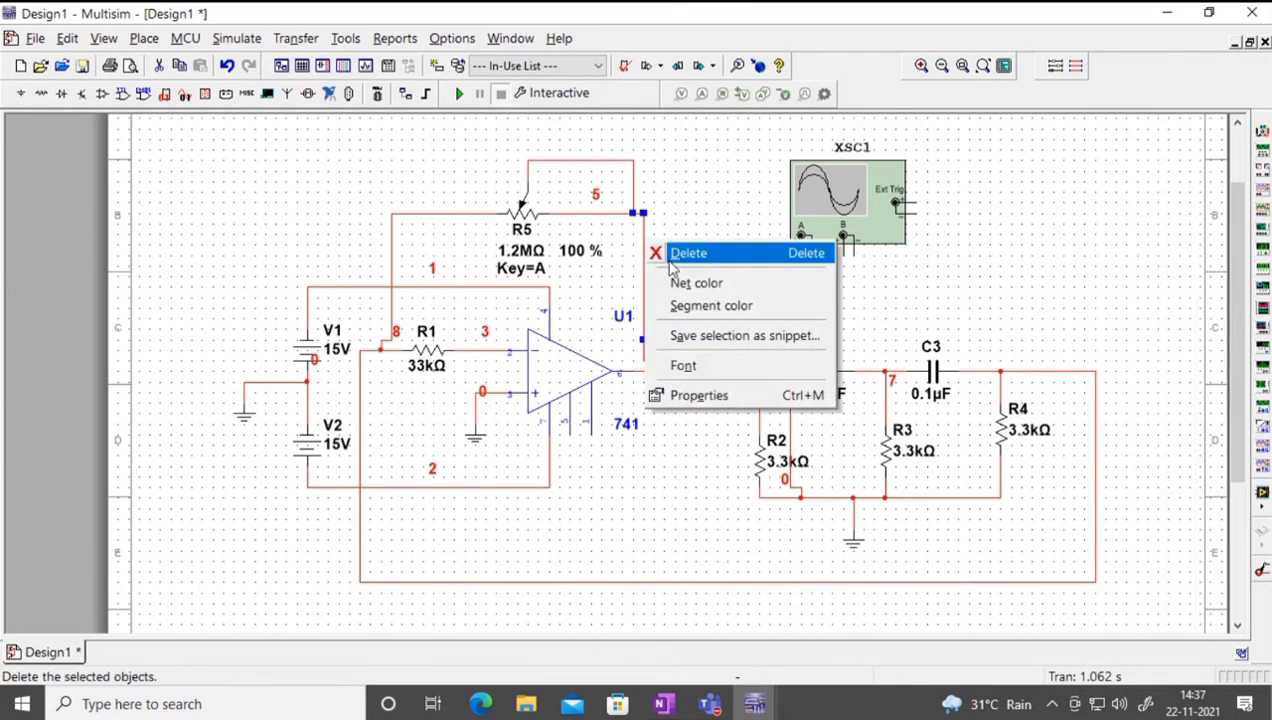
click(665, 253)
right_click(465, 219)
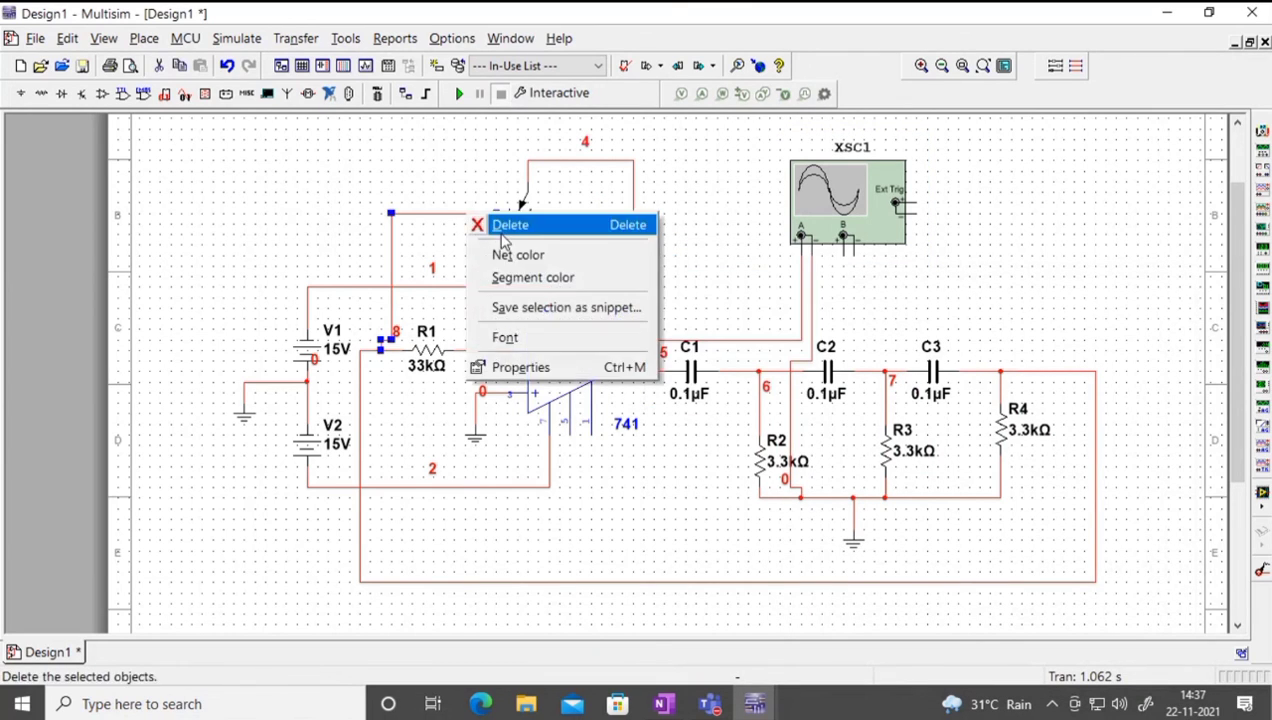
click(495, 223)
right_click(640, 188)
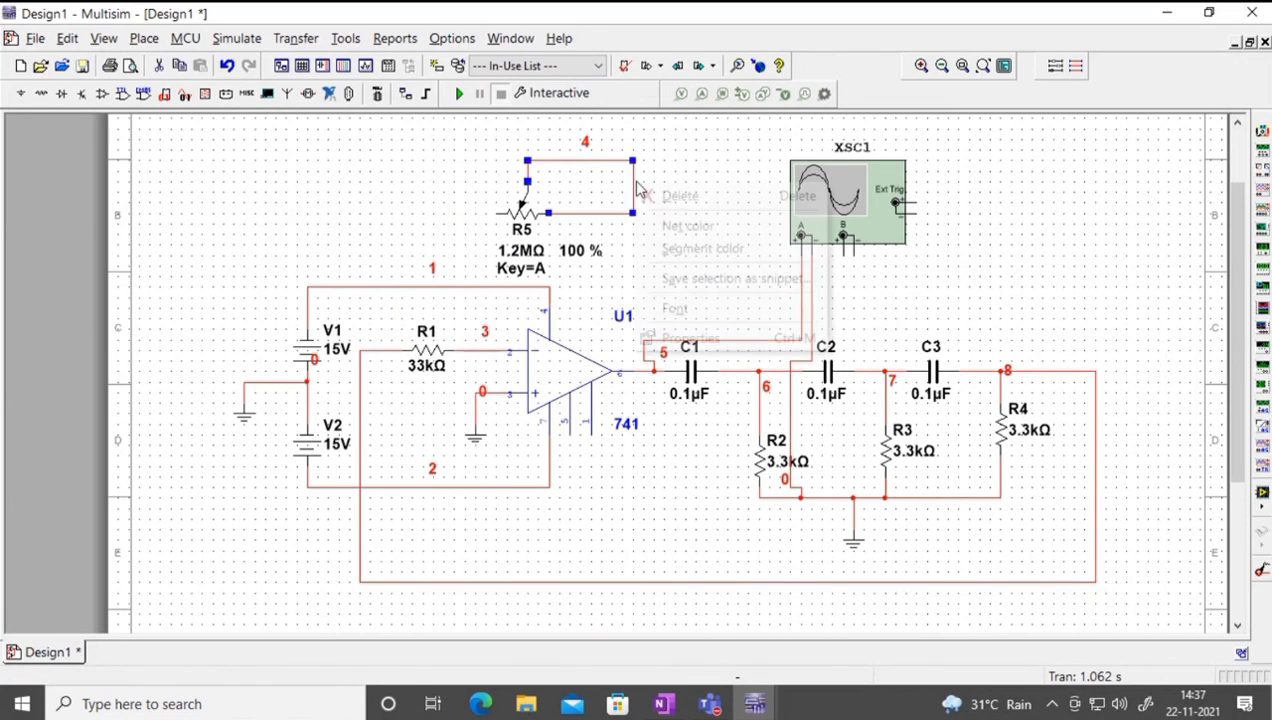
click(660, 193)
Step: Rotate the disconnected potentiometer R5 by 90° clockwise
mouse_move(588, 216)
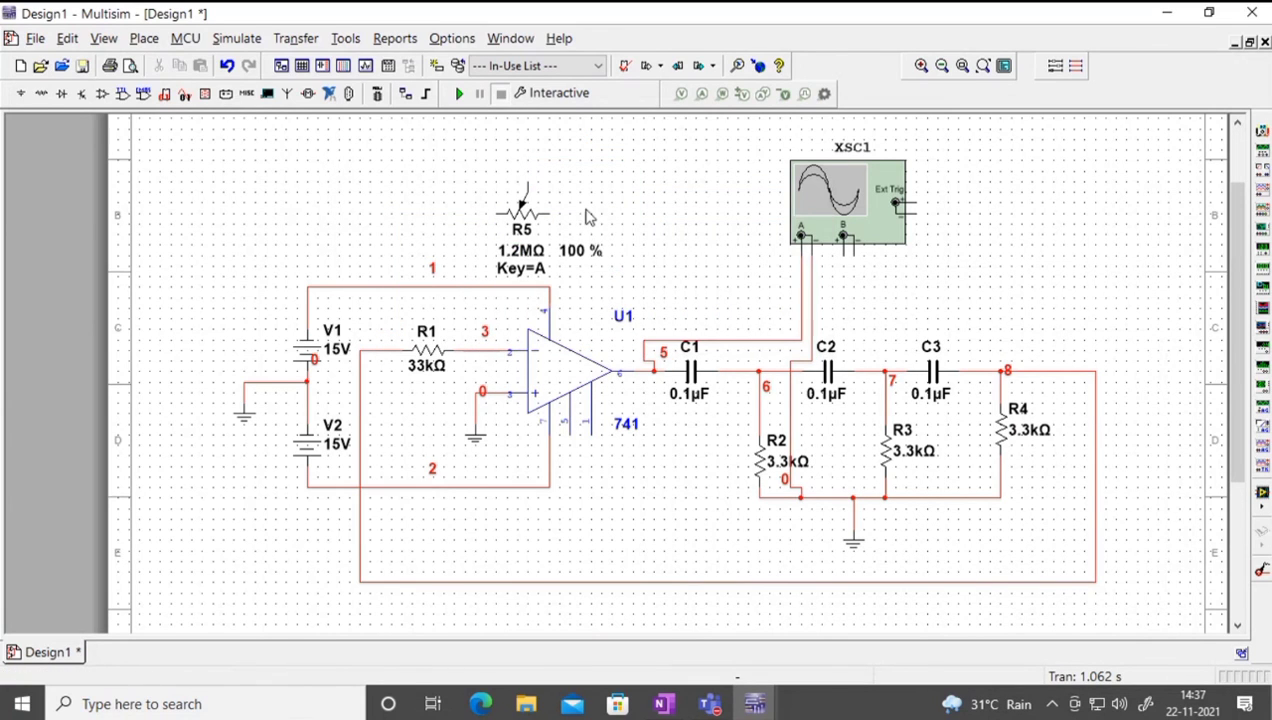
right_click(523, 224)
key(Escape)
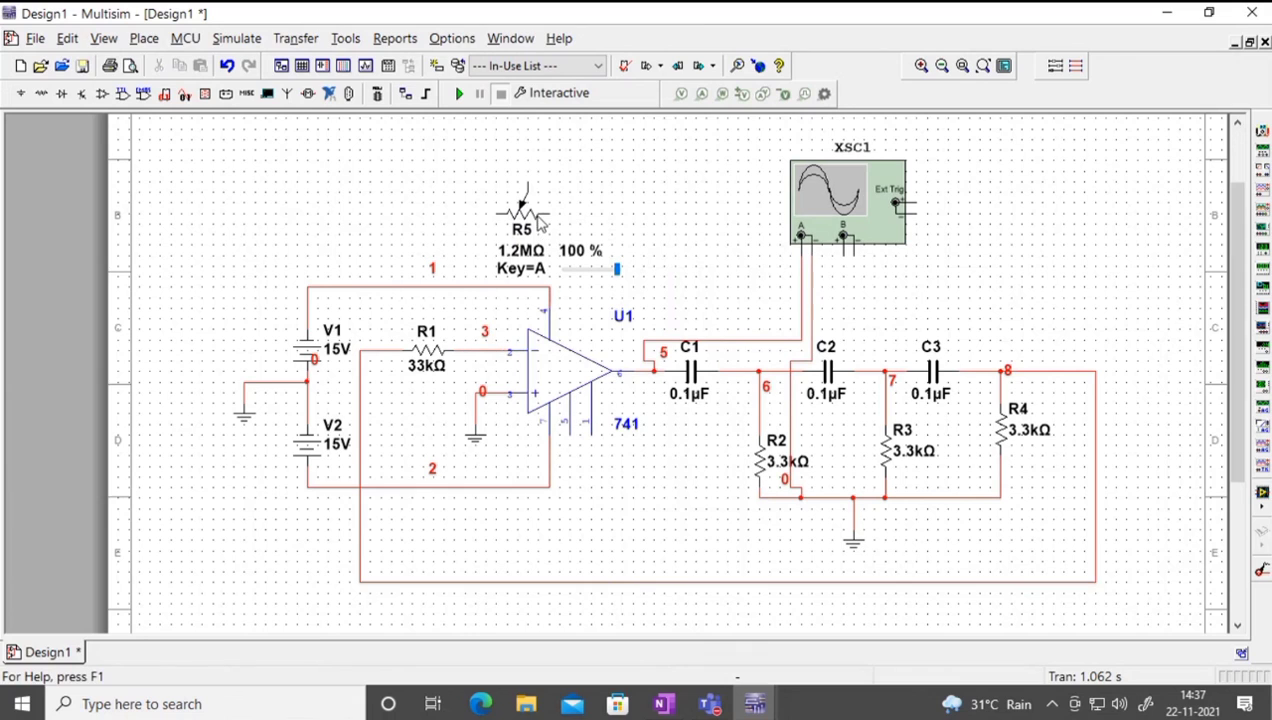
click(519, 212)
right_click(516, 220)
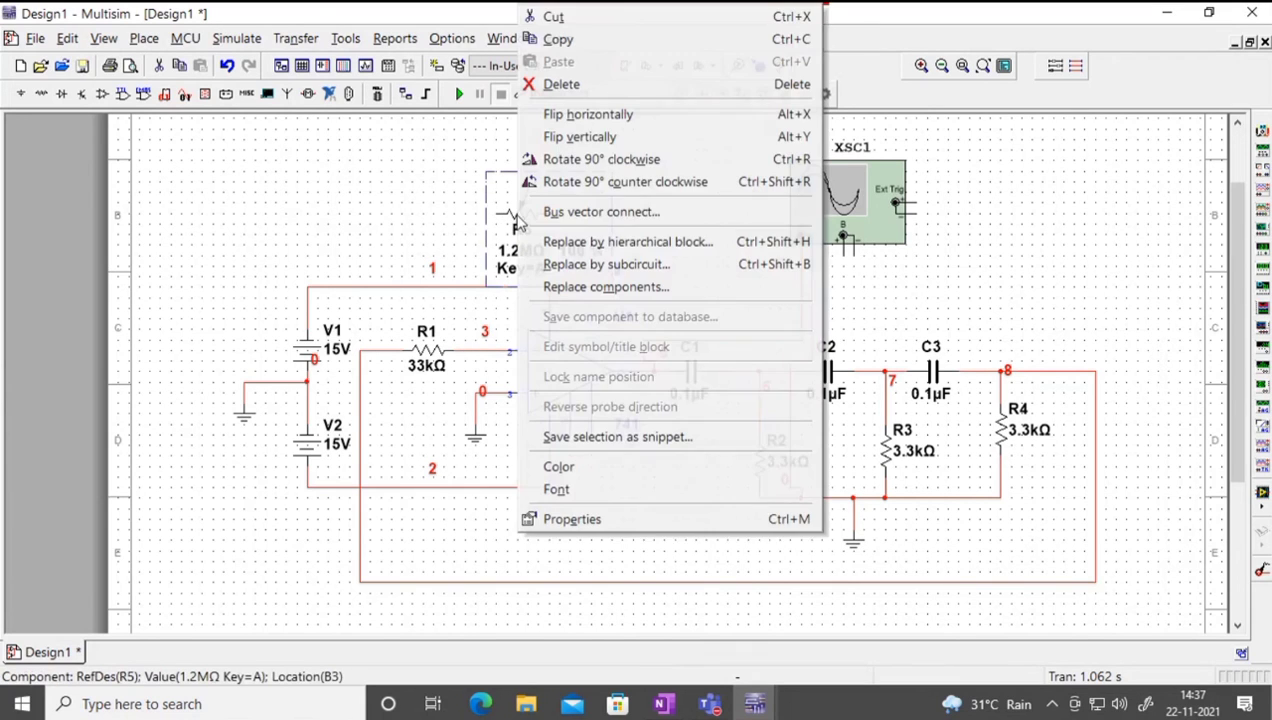
click(616, 160)
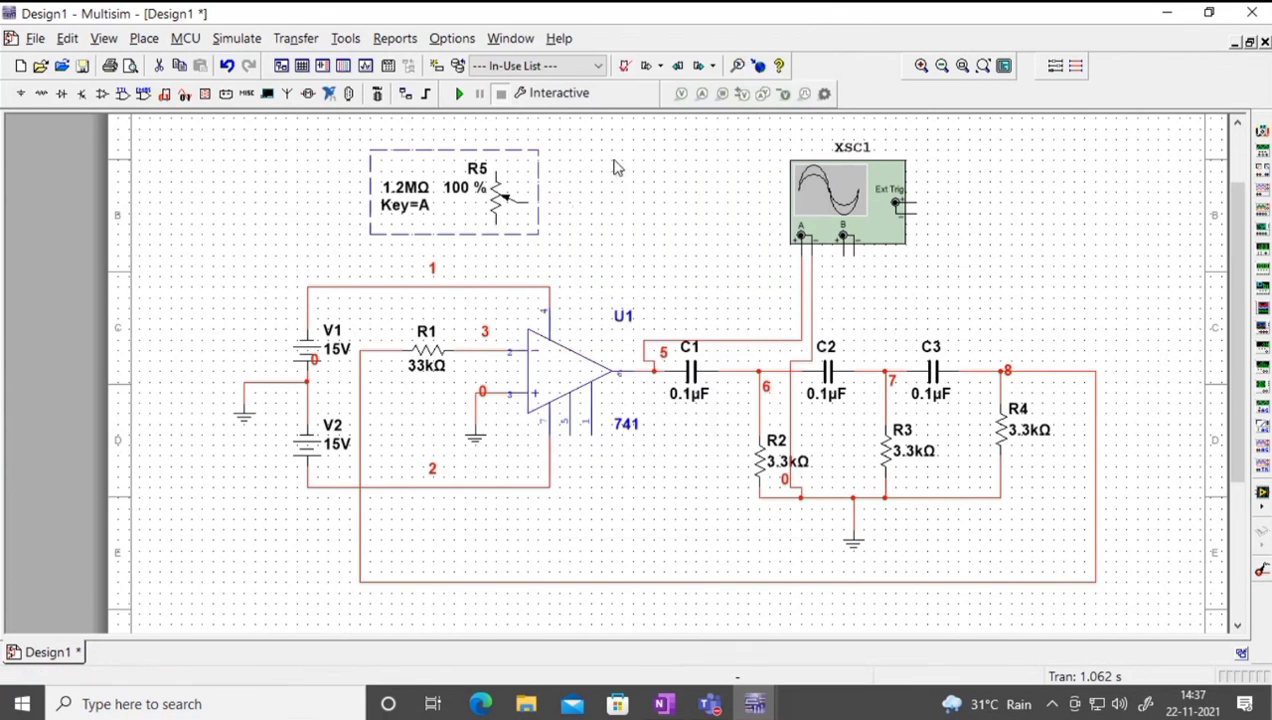
Step: Rotate potentiometer R5 another 90° clockwise and place it horizontally above op-amp U1
right_click(497, 197)
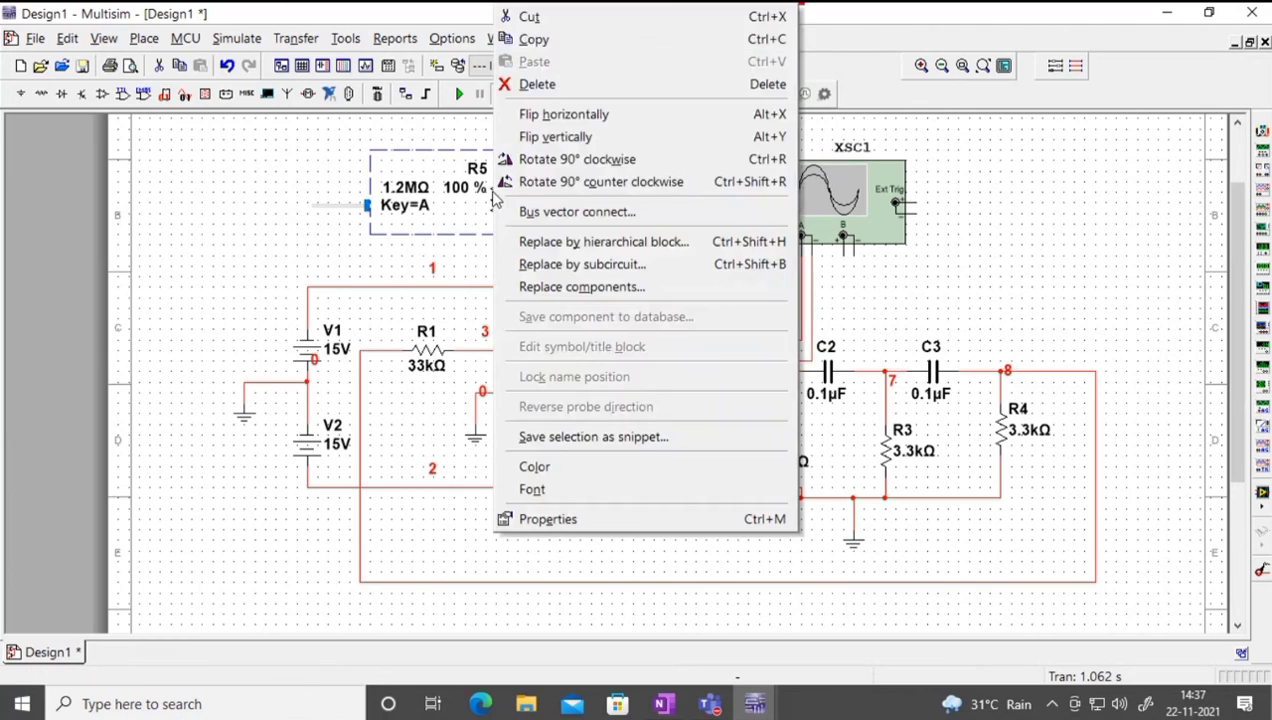
click(578, 160)
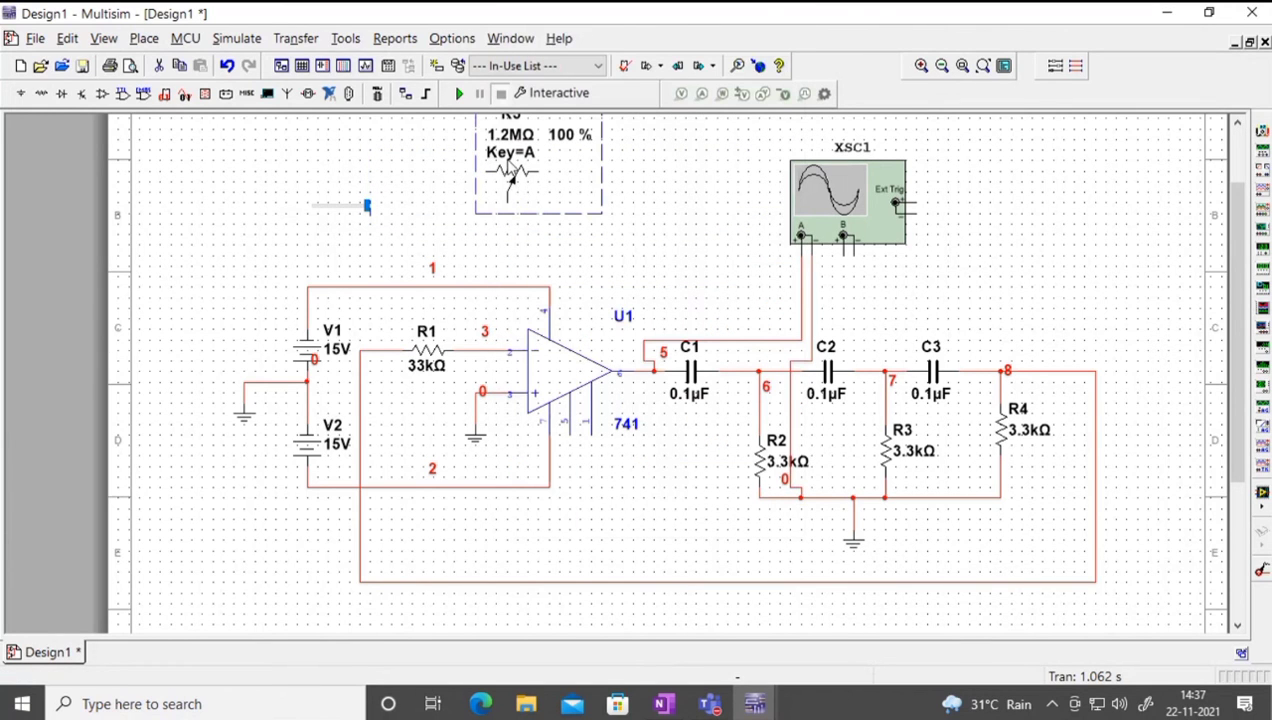
mouse_move(533, 165)
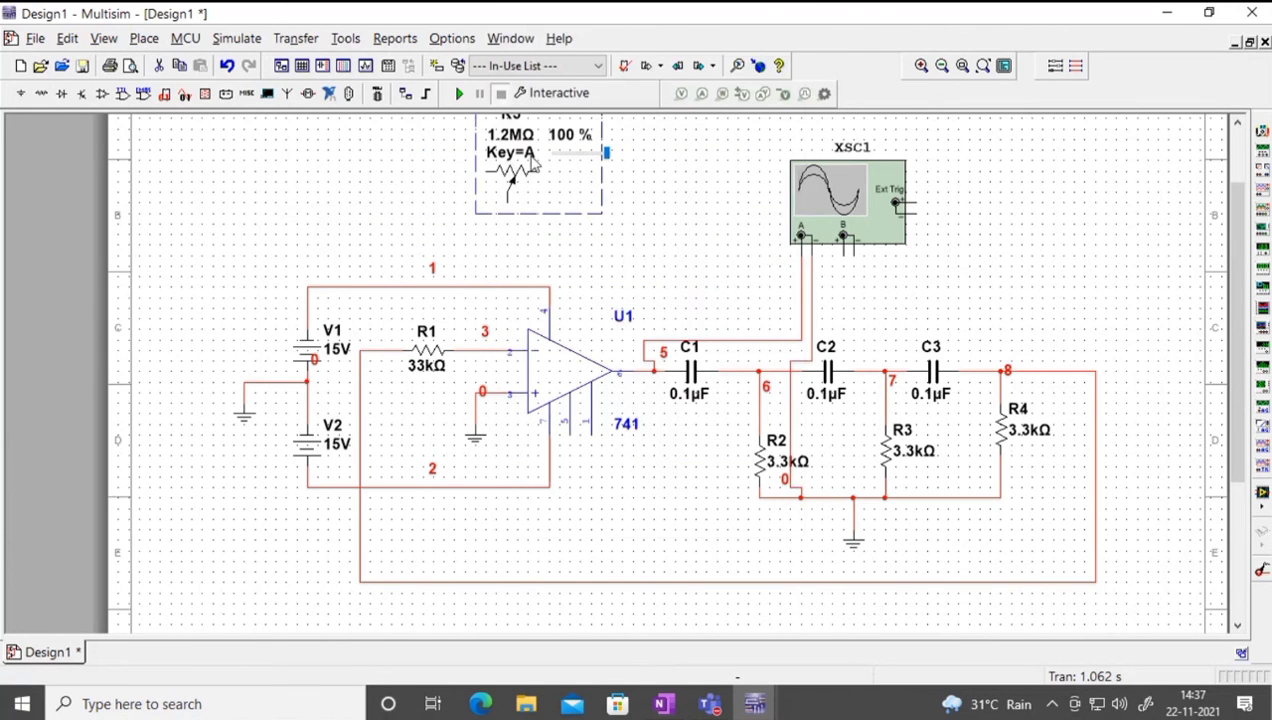
drag(533, 165, 512, 187)
click(635, 226)
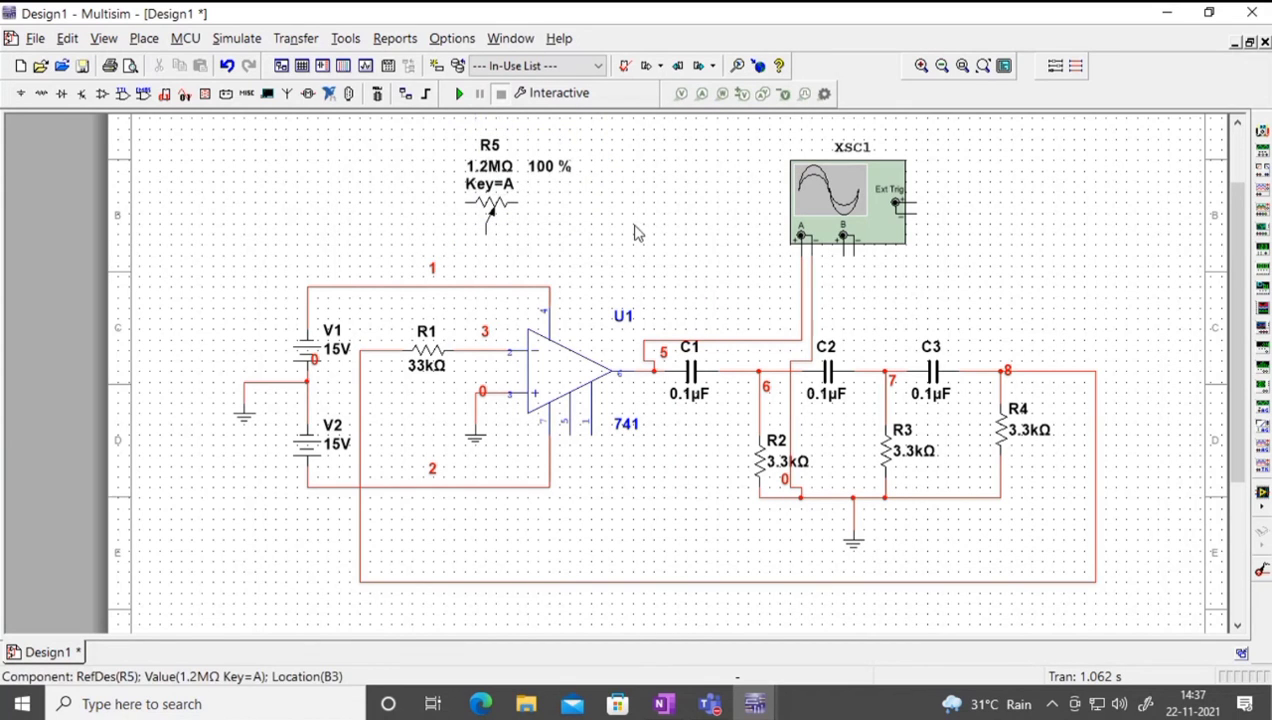
mouse_move(463, 214)
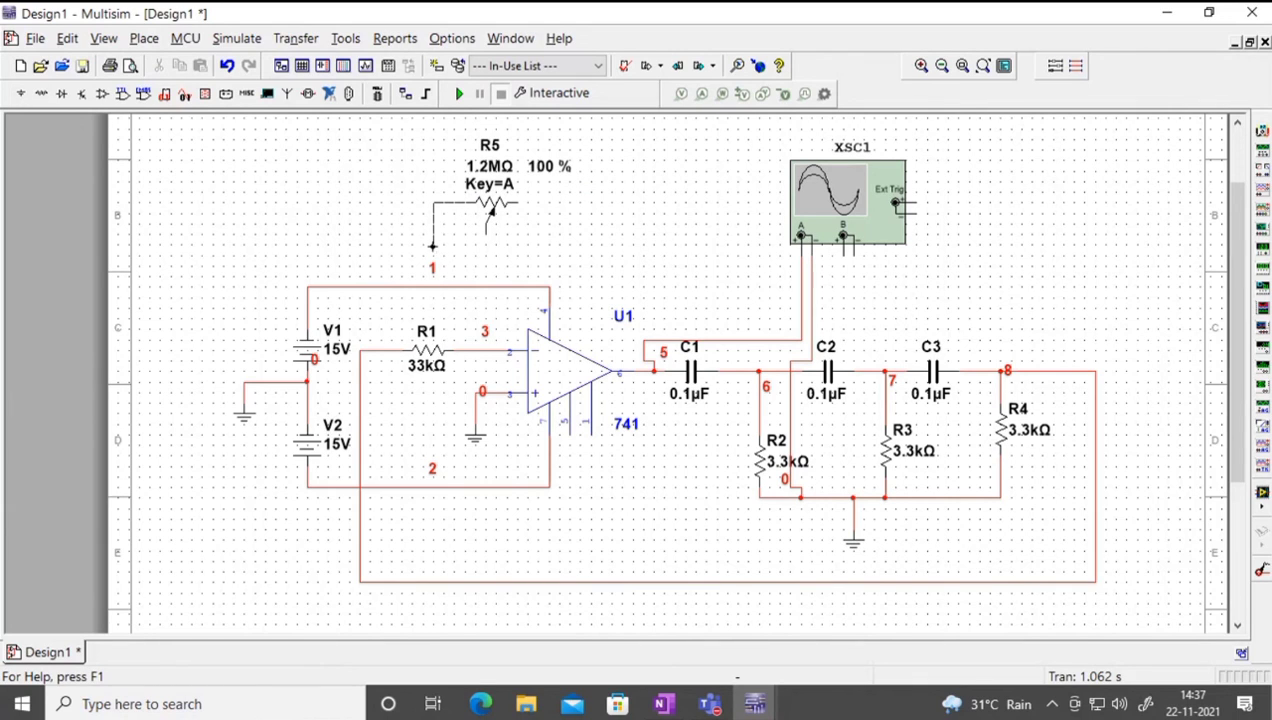
key(Escape)
click(485, 210)
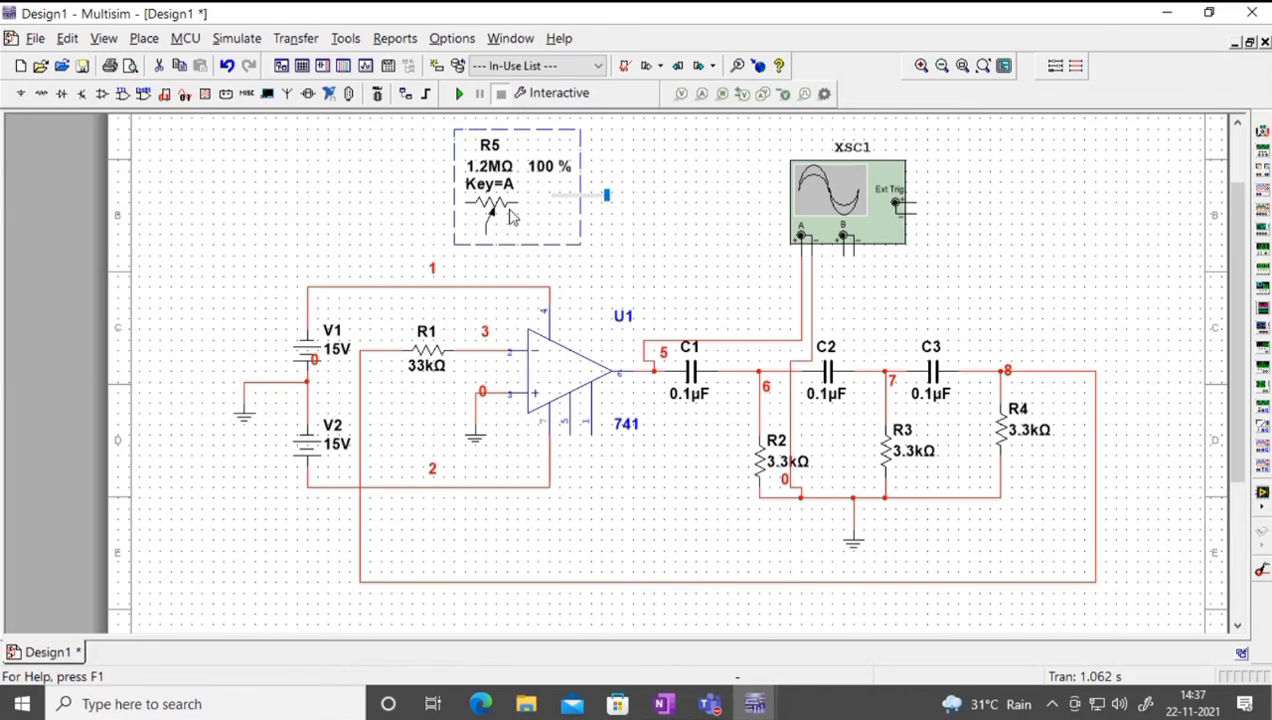
drag(485, 210, 506, 220)
click(718, 264)
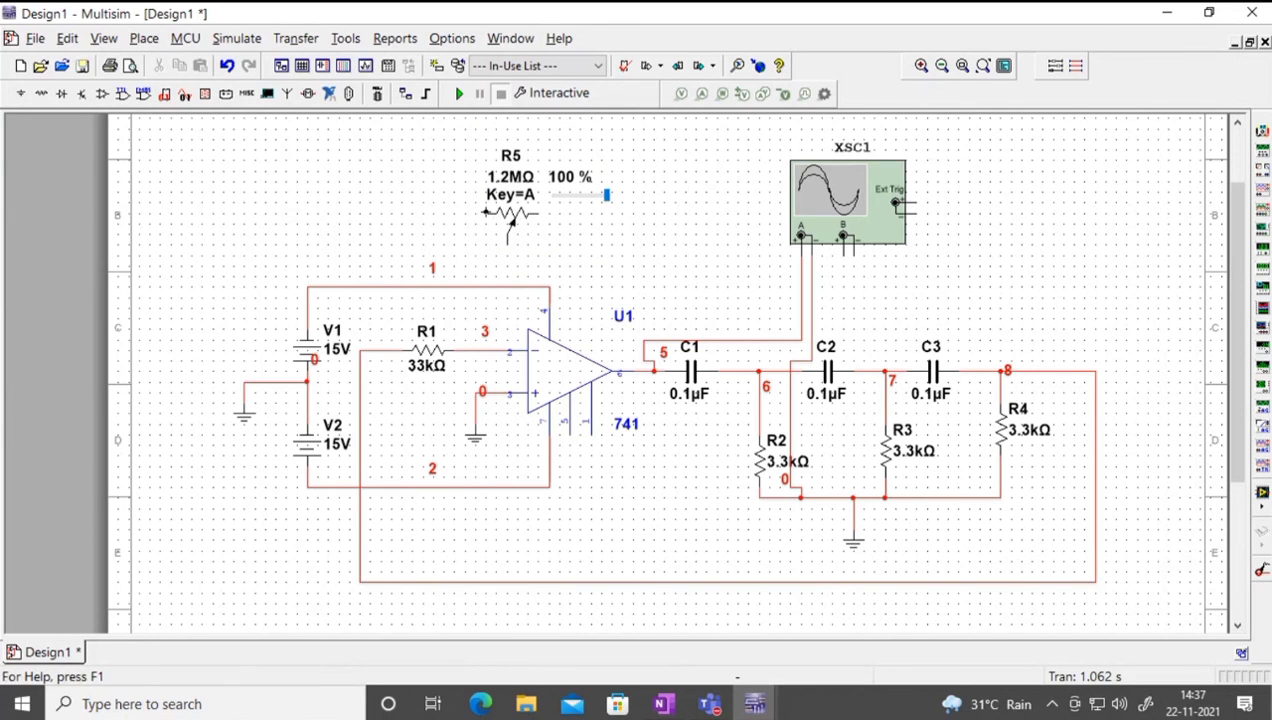
Step: Wire one end terminal of R5 to the op-amp's inverting input node and the other end to the output node's wire
click(485, 212)
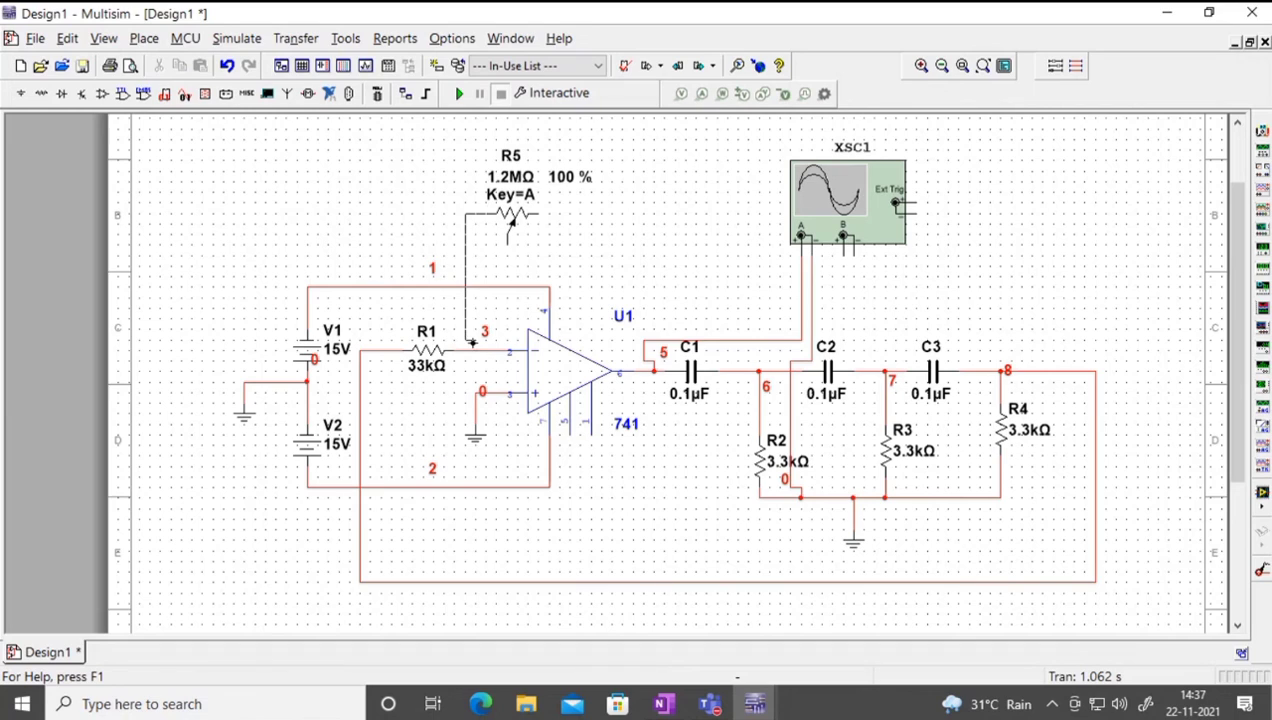
click(476, 351)
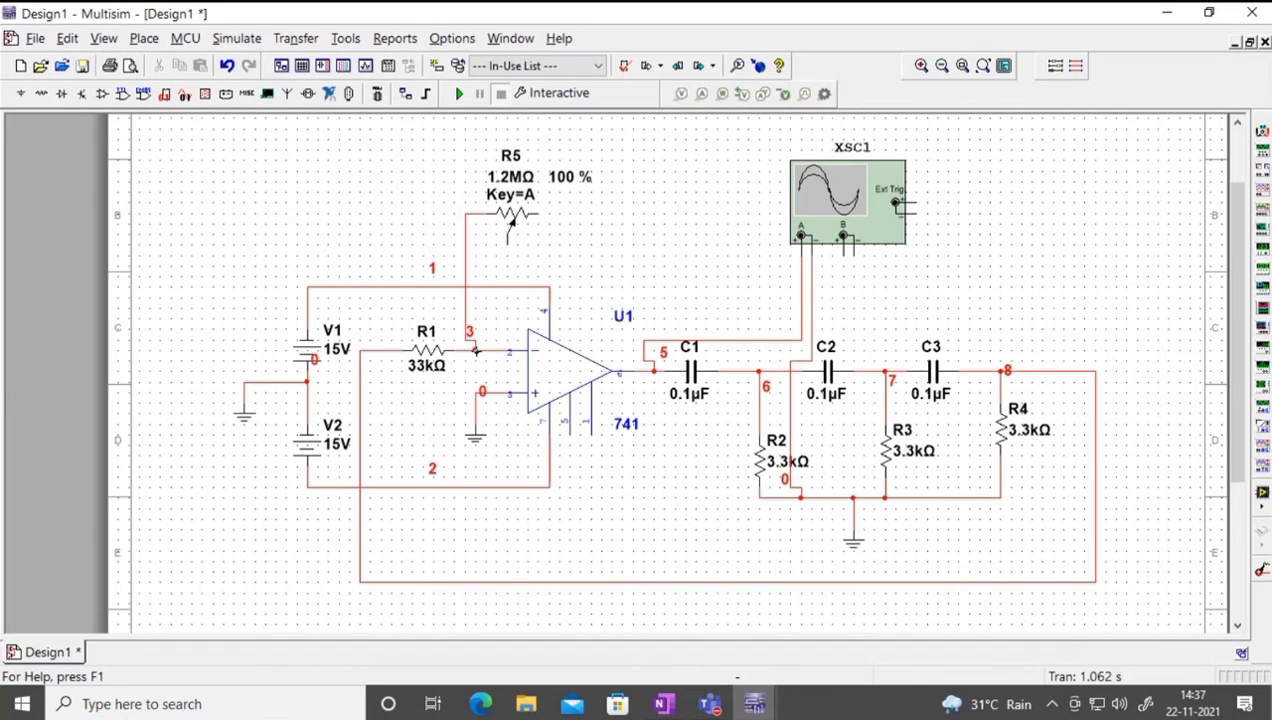
click(540, 213)
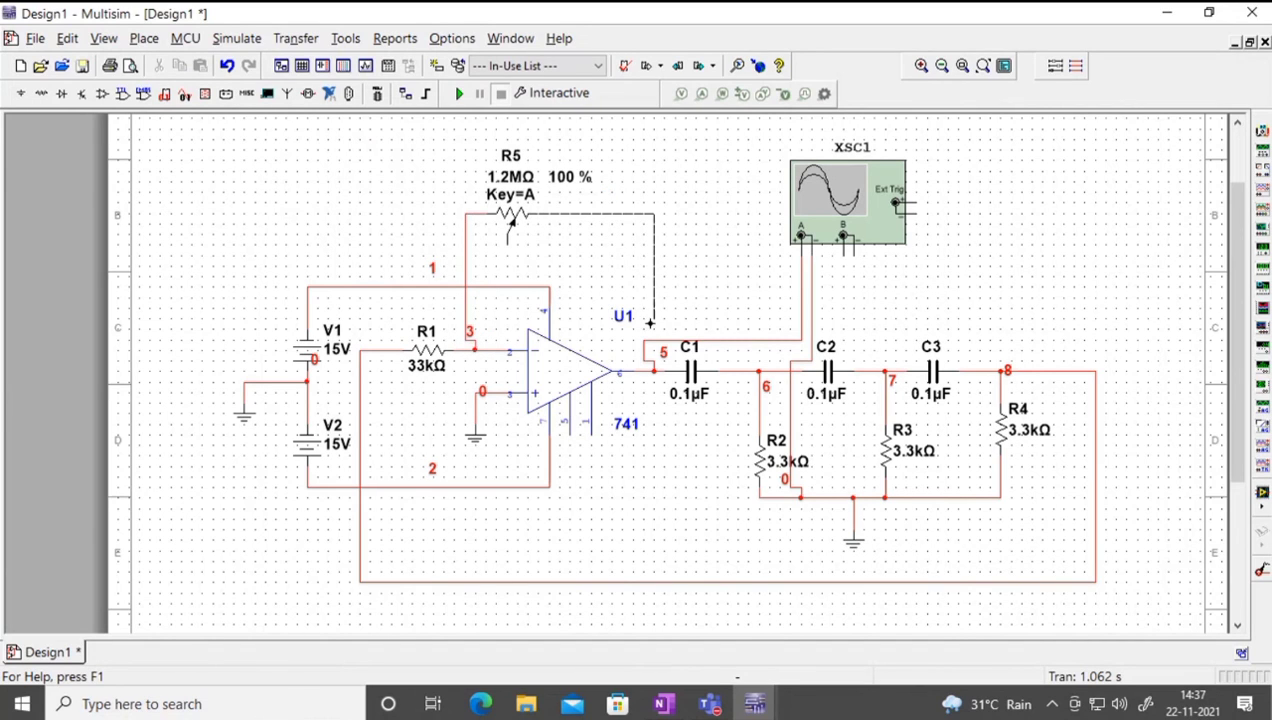
click(646, 340)
Step: Set R5 to 0 % and wire its wiper to the feedback wire on the op-amp output side
mouse_move(568, 214)
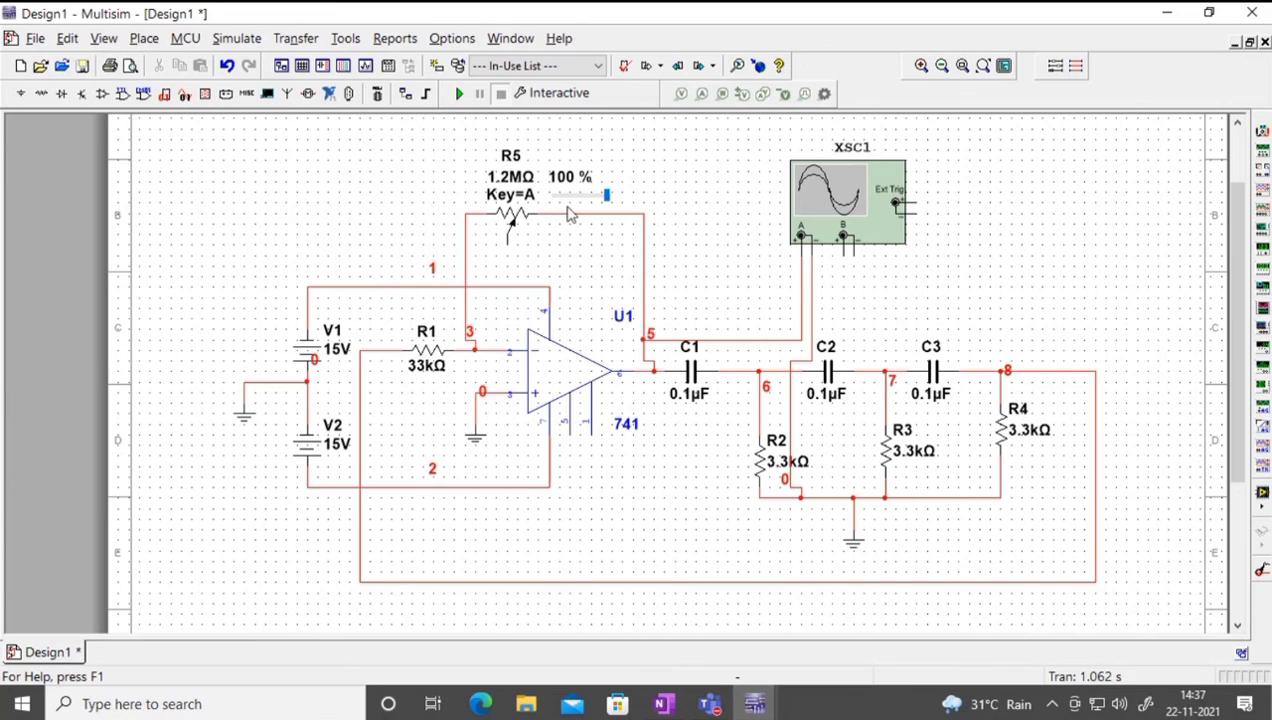
drag(604, 201, 551, 201)
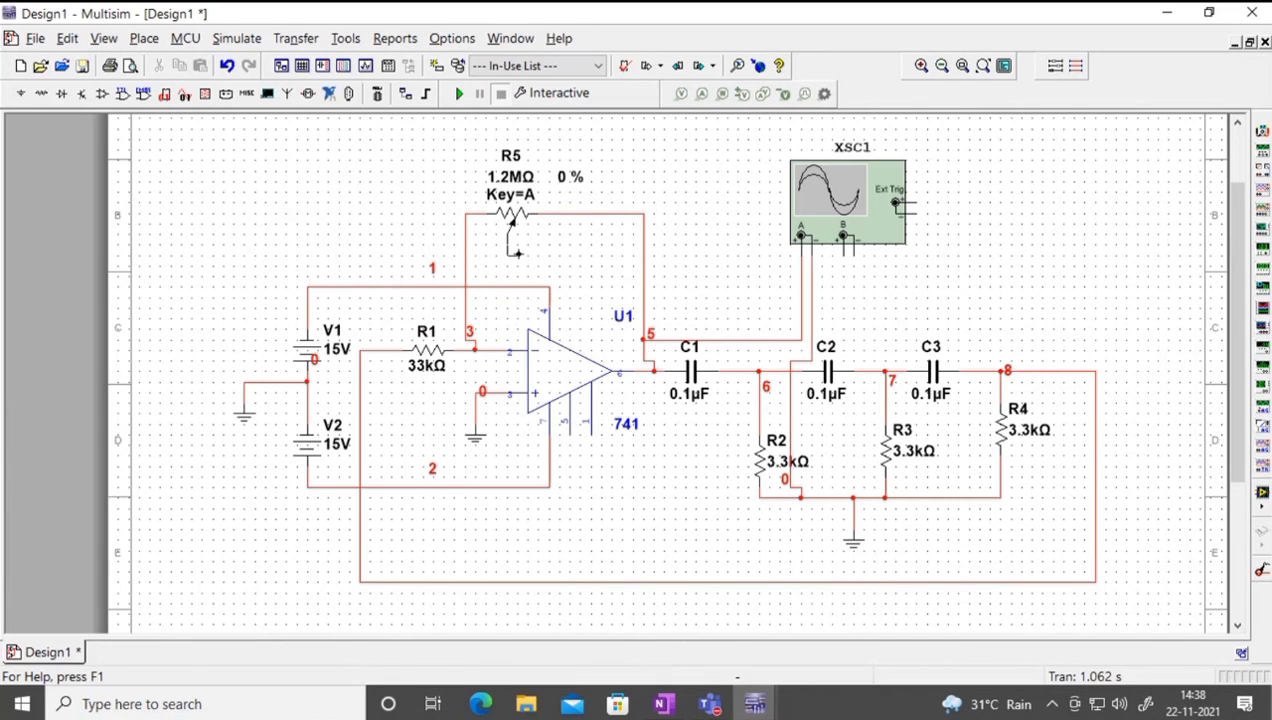
click(508, 238)
click(643, 266)
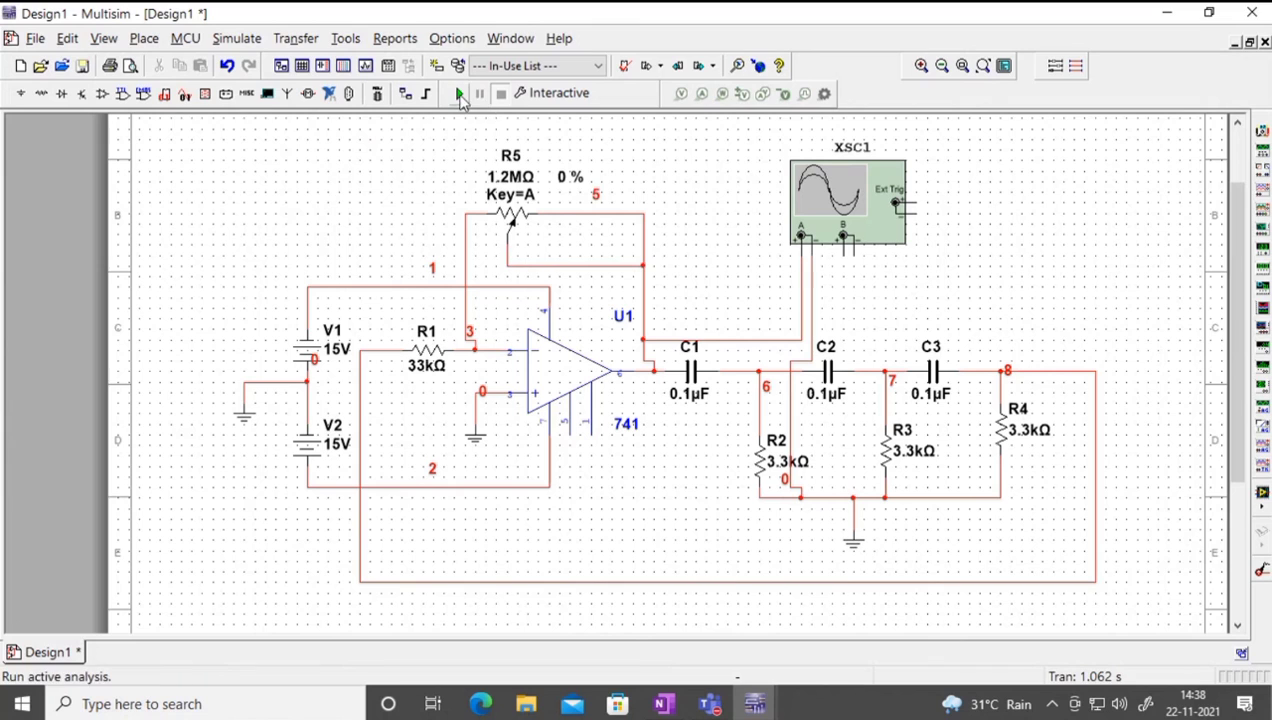
Step: Run the simulation and open oscilloscope XSC1 with its timebase set to 5 ms/Div
click(457, 95)
double_click(832, 226)
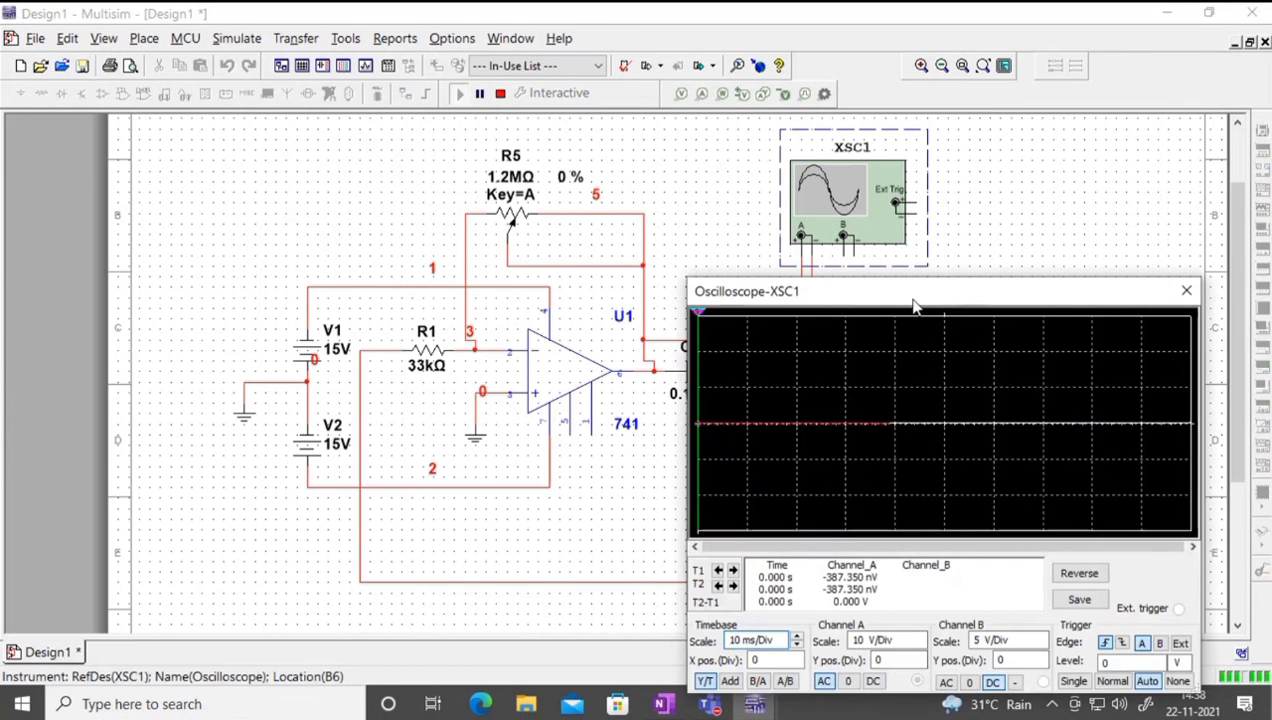
drag(914, 304, 907, 254)
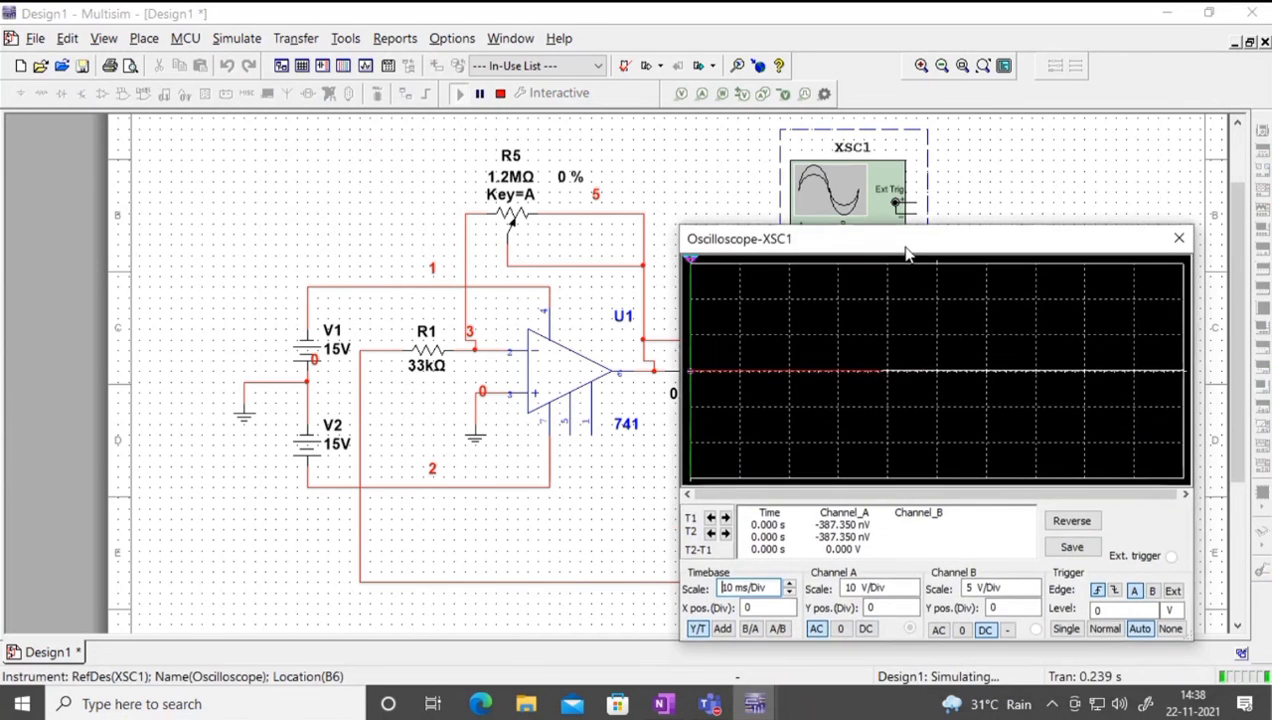
click(789, 595)
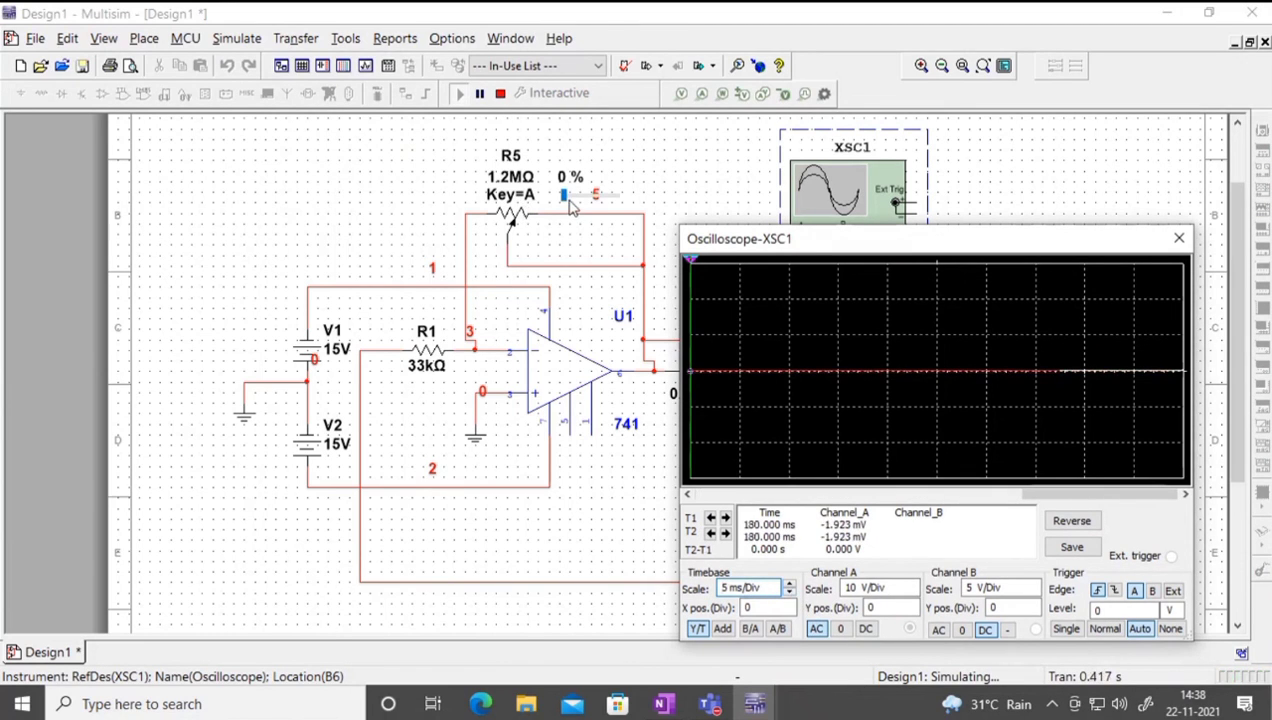
Step: Raise potentiometer R5 to 80 % and bring it back to 0 % while the simulation runs
click(576, 198)
drag(578, 200, 612, 210)
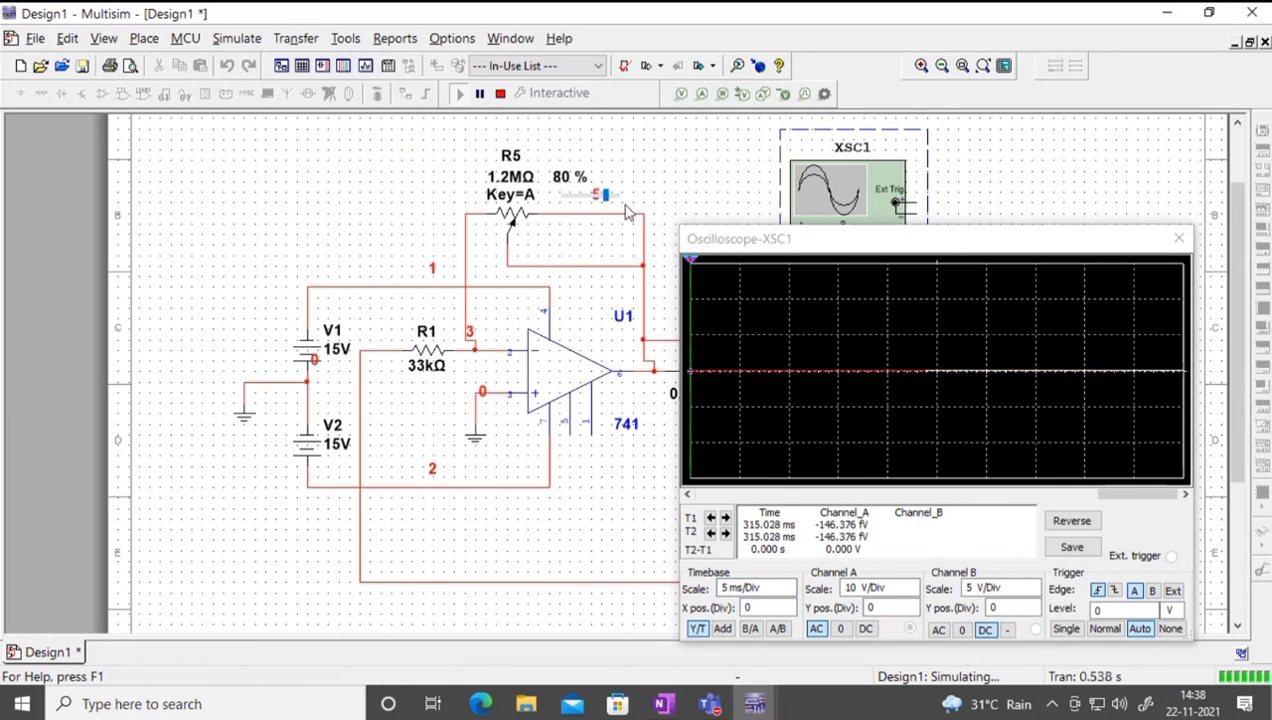
click(602, 197)
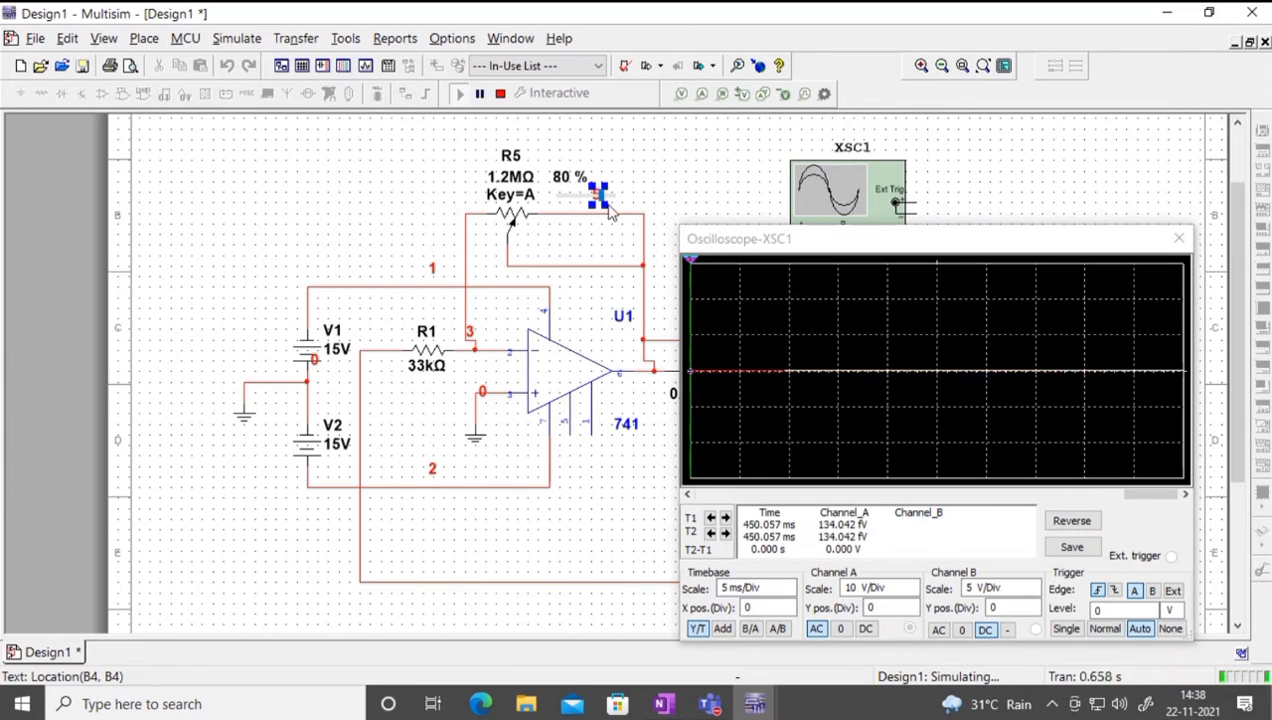
click(639, 176)
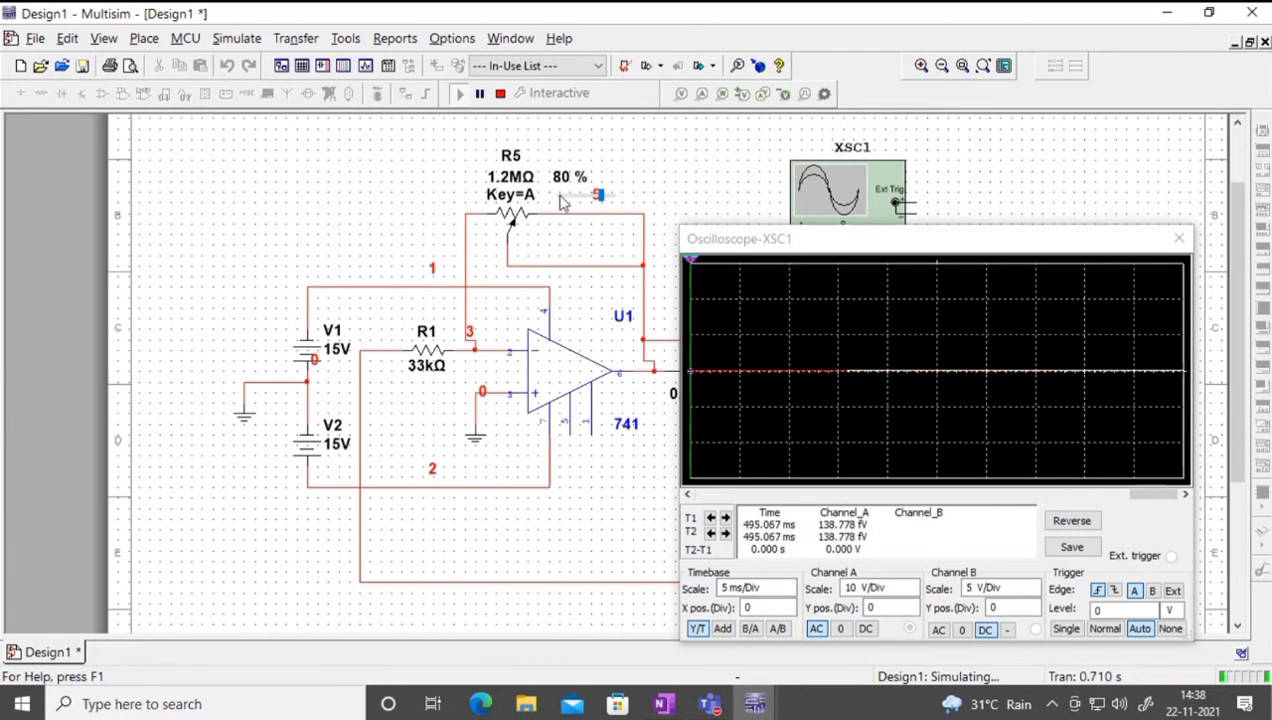
drag(600, 195, 562, 207)
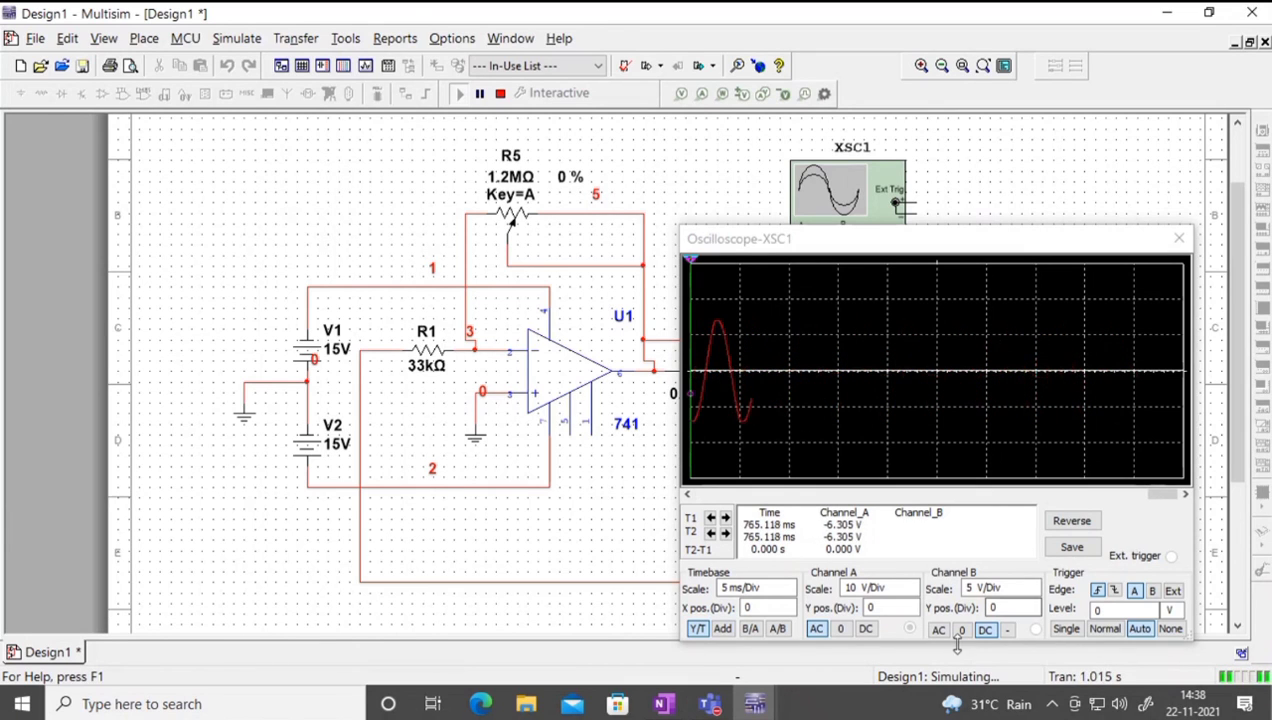
Step: Set potentiometer R5 to 5 % and stop the simulation
mouse_move(568, 186)
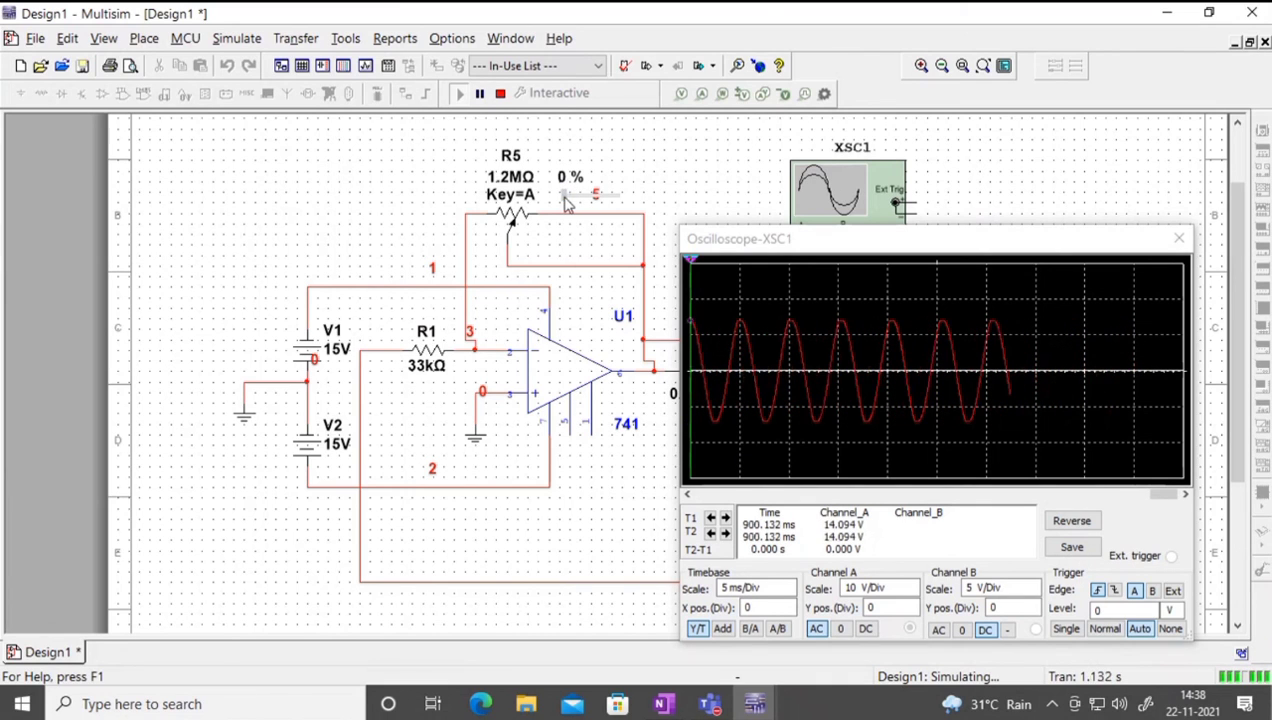
drag(564, 197, 564, 205)
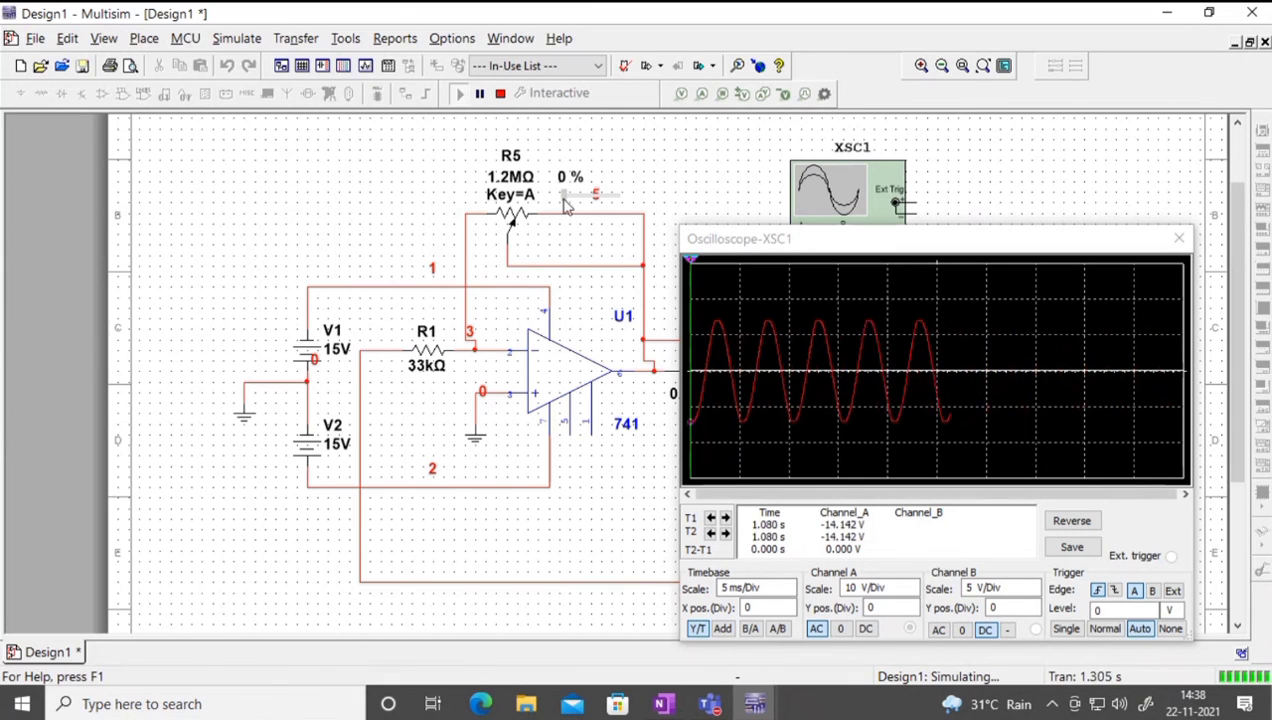
drag(564, 200, 567, 201)
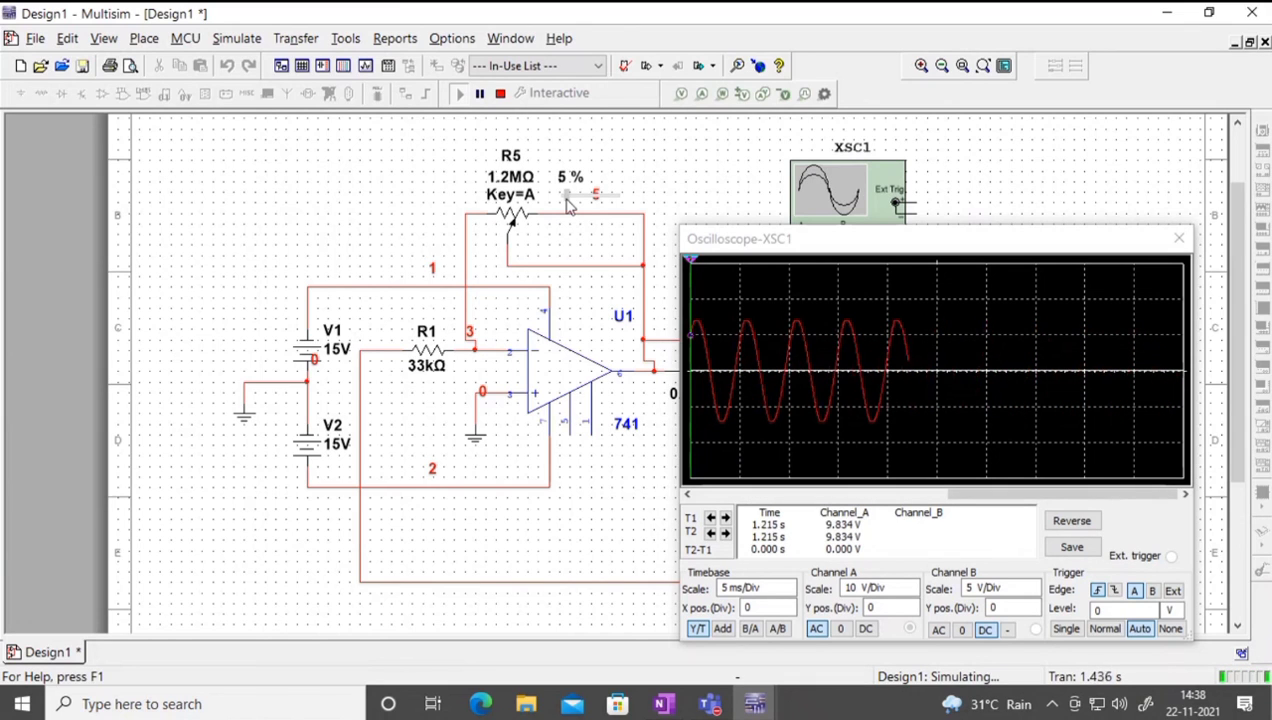
click(500, 93)
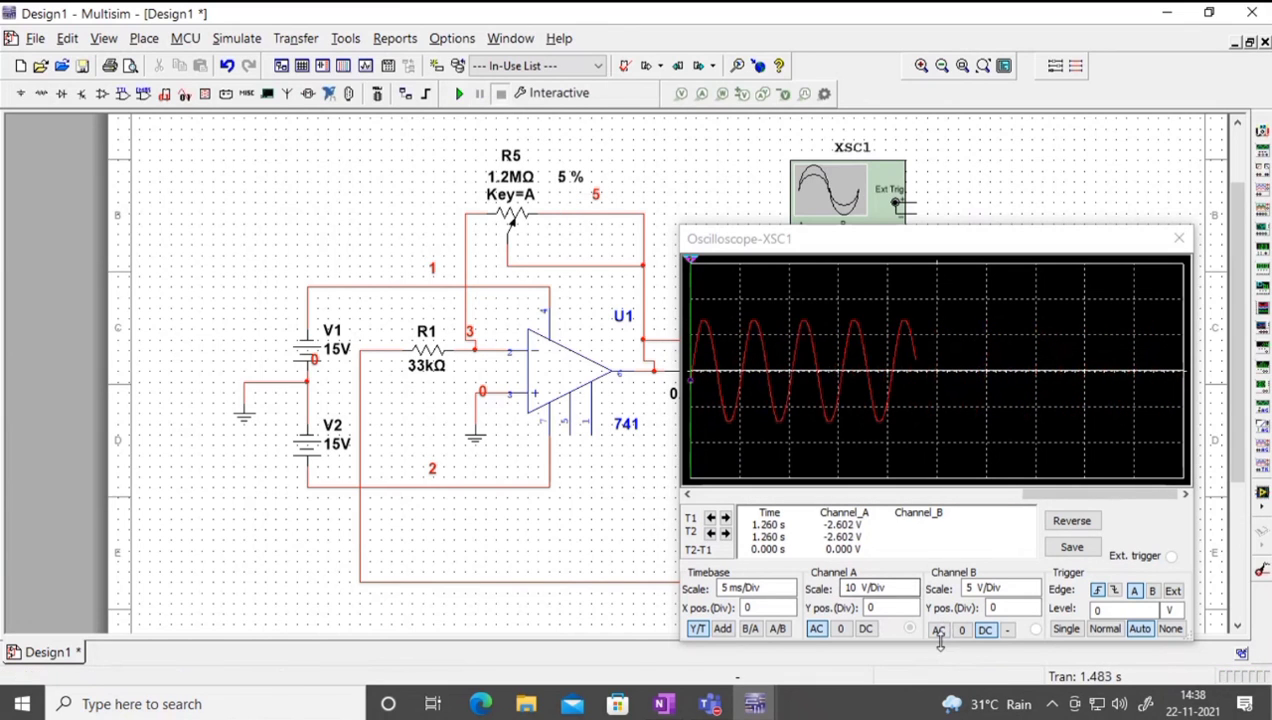
Step: Set the oscilloscope timebase to 2 ms/Div and rerun the simulation with R5 lowered to 0 %
click(789, 591)
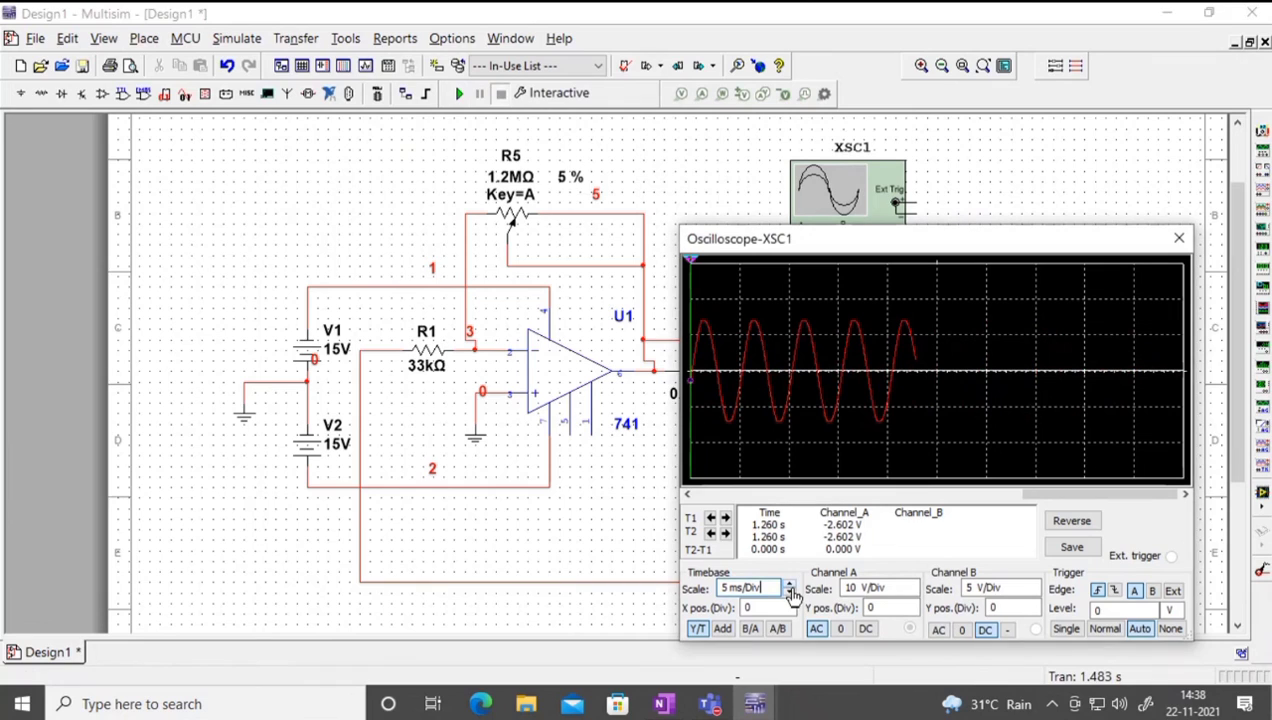
click(789, 587)
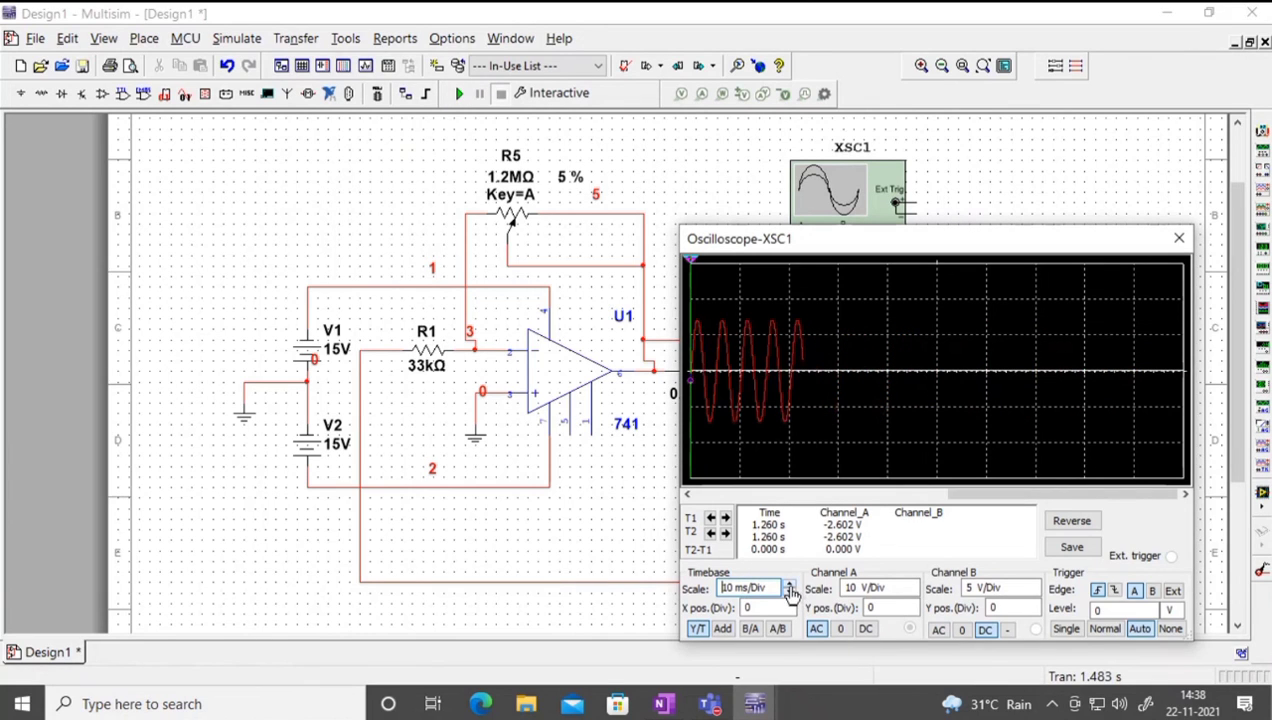
double_click(789, 594)
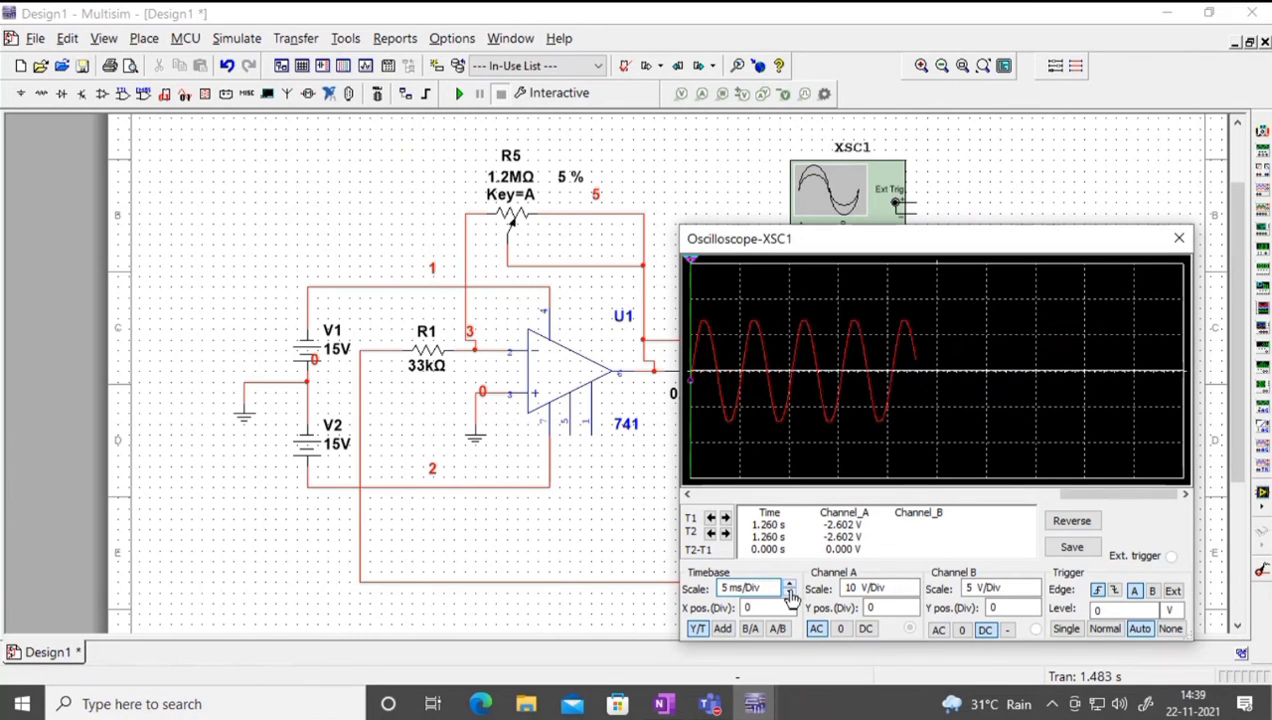
click(459, 93)
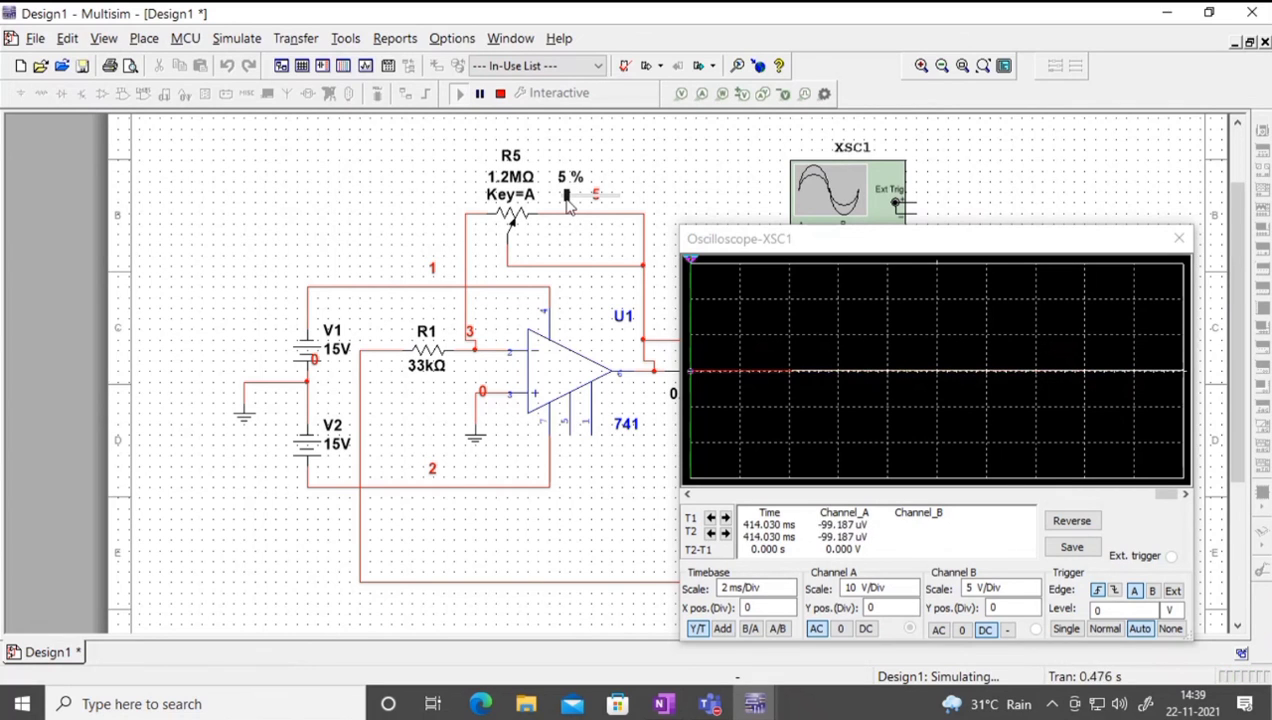
drag(567, 200, 555, 202)
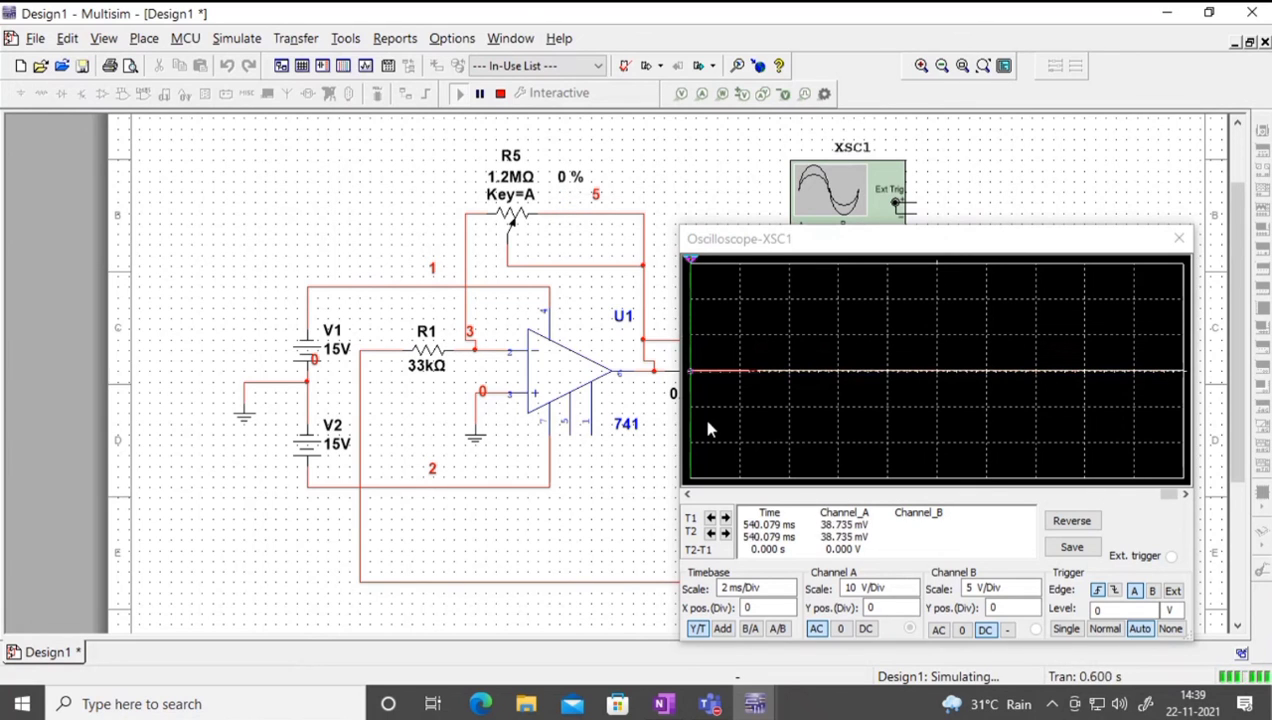
mouse_move(558, 217)
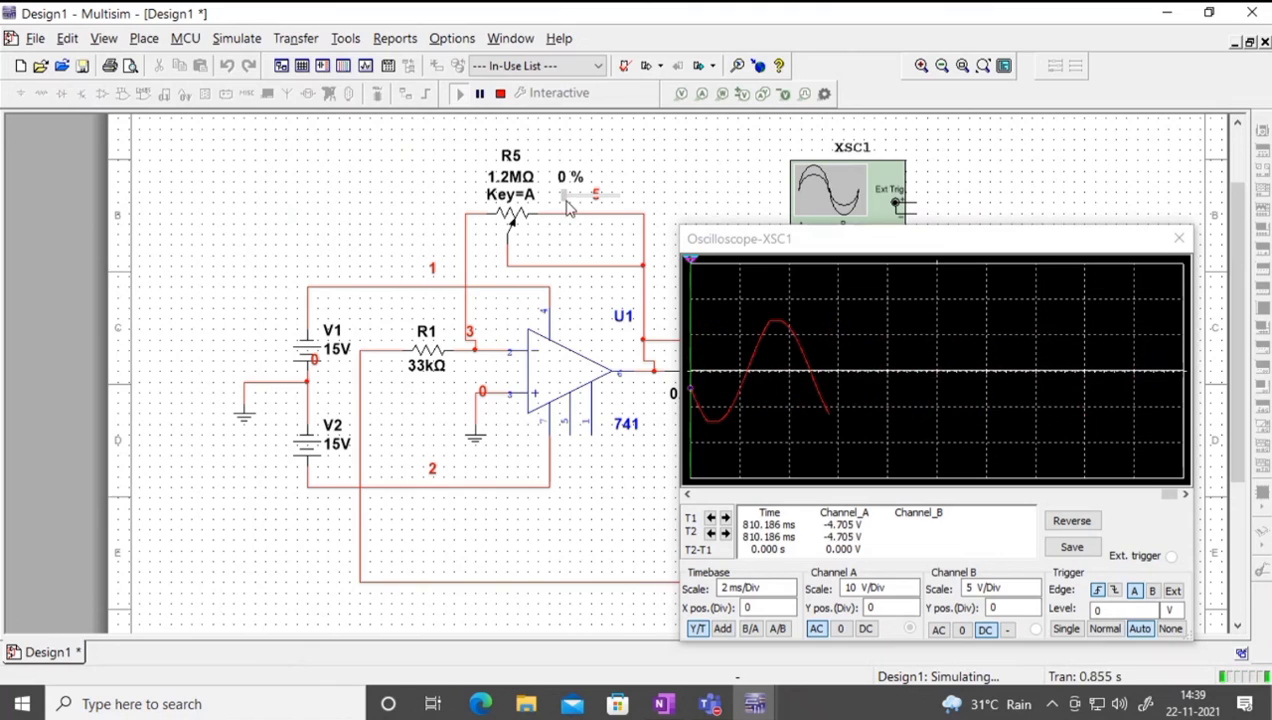
Step: Raise R5 in steps to 20 %, lower it to 15 %, and set the oscilloscope timebase to 5 ms/Div
key(a)
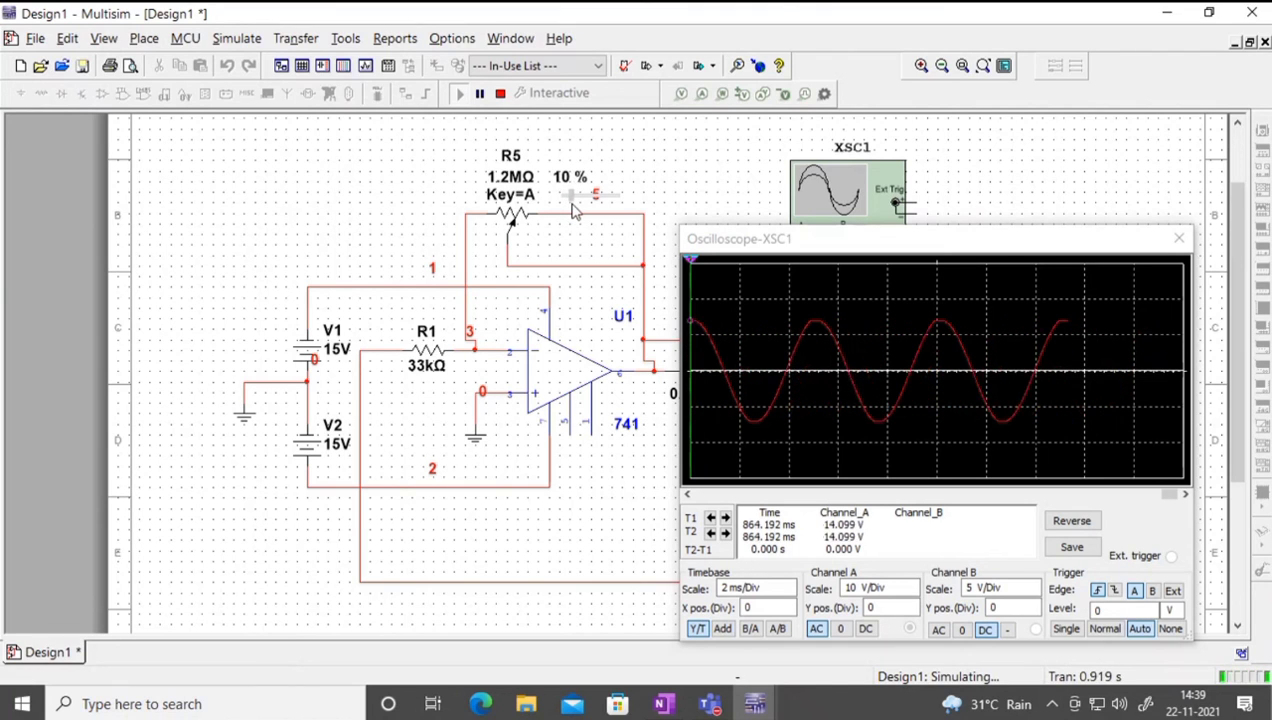
key(a)
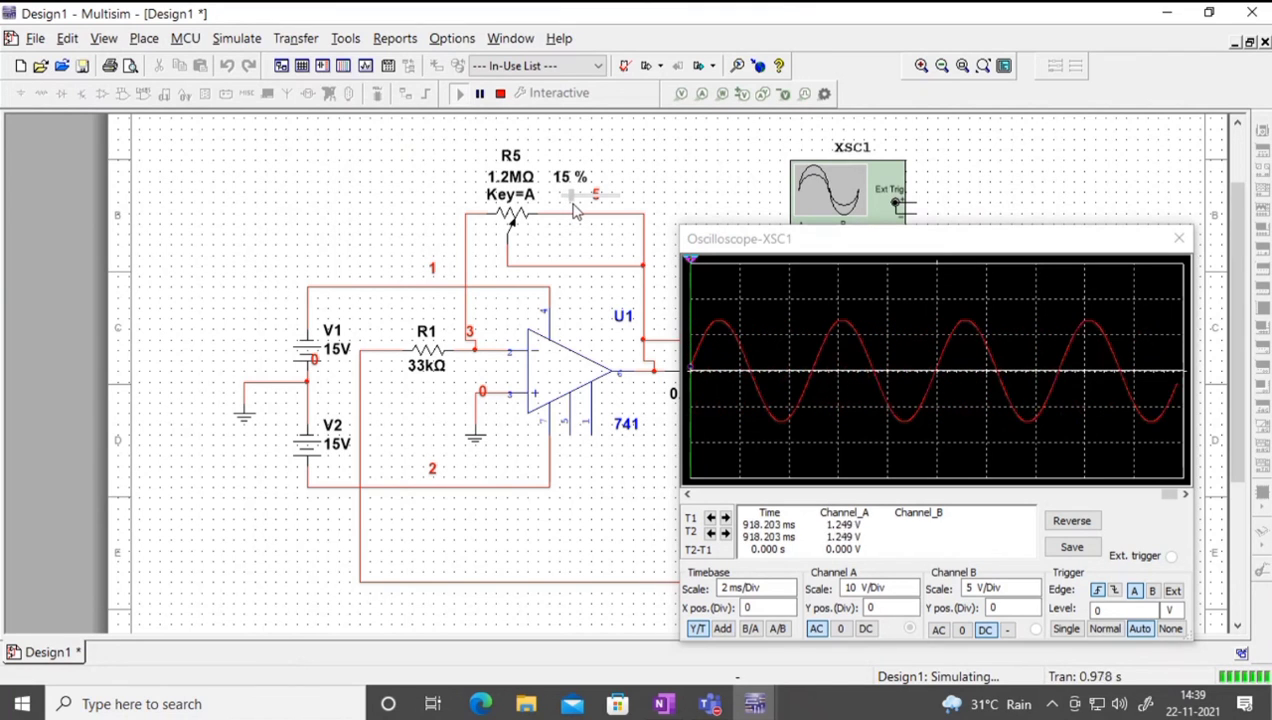
key(a)
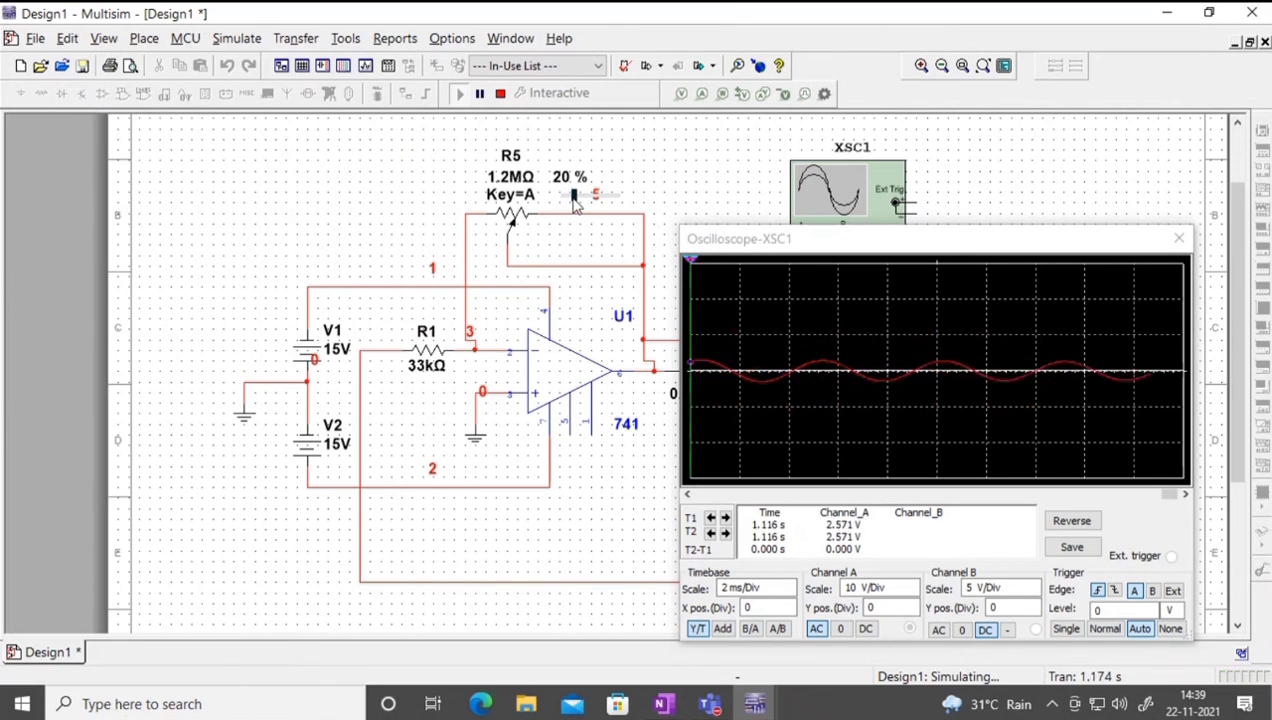
drag(573, 198, 571, 201)
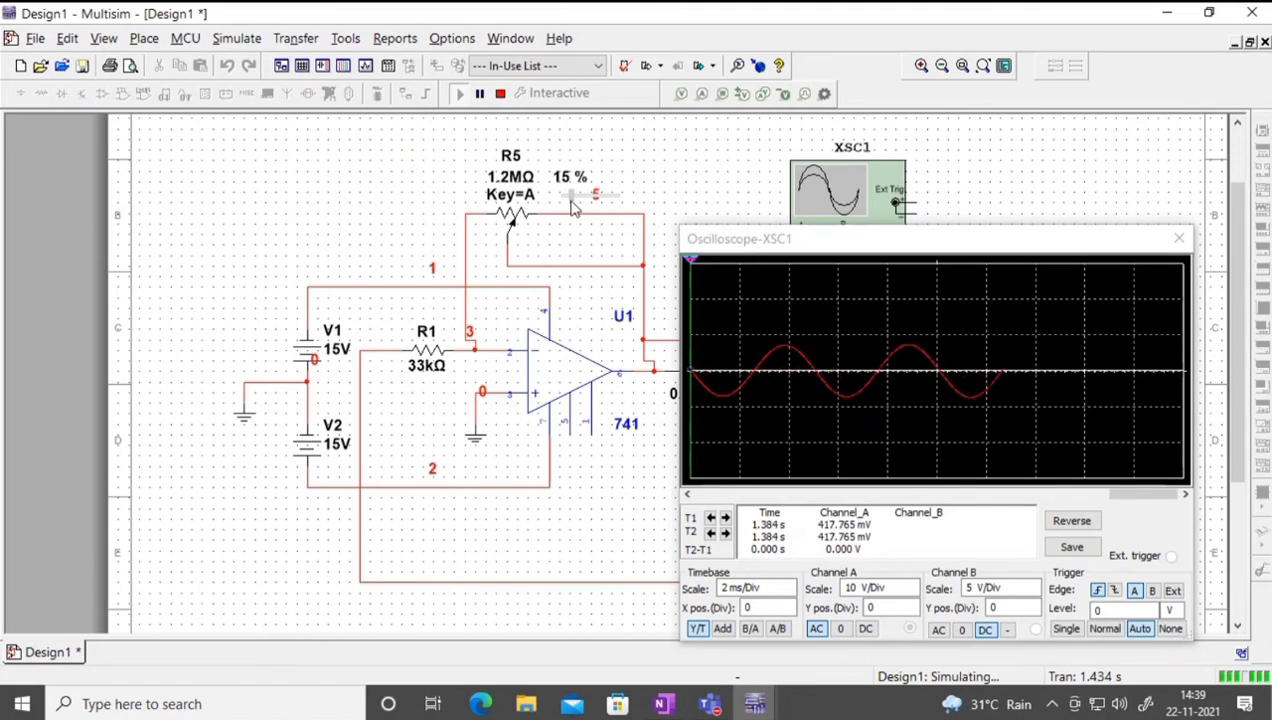
click(780, 590)
click(789, 587)
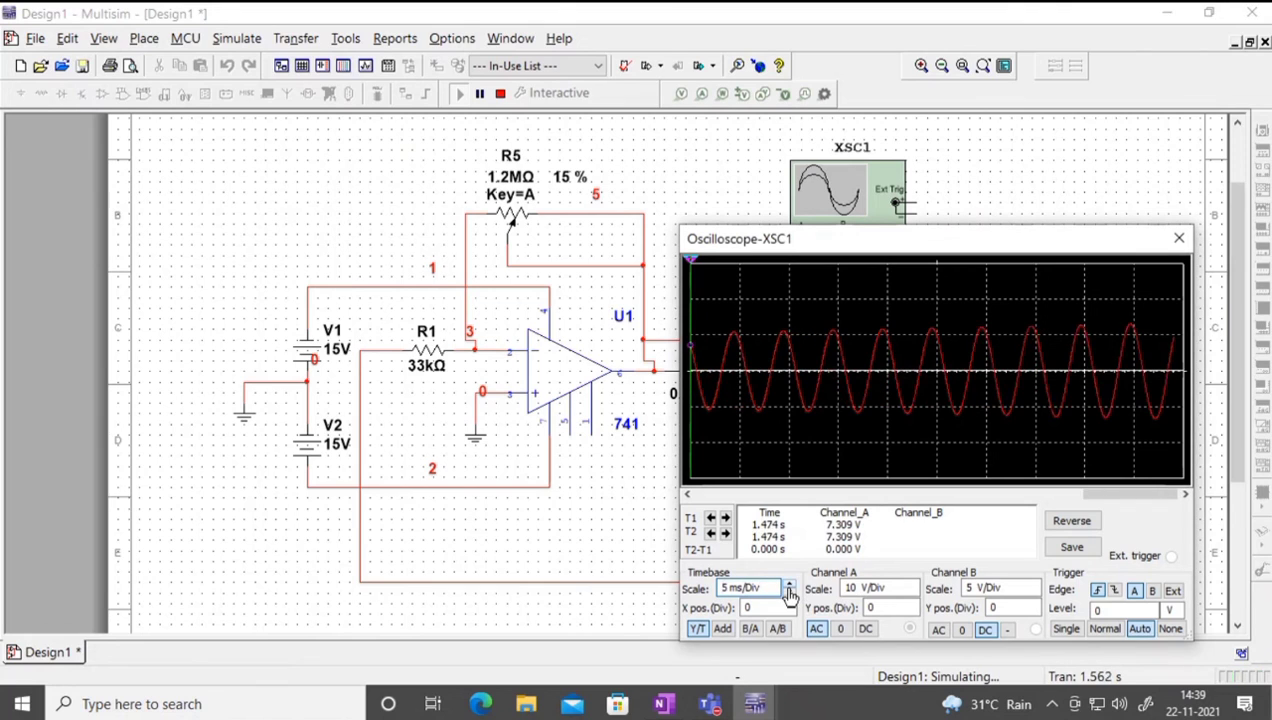
Step: Change the oscilloscope timebase to 10 ms/Div and bring it back down to 2 ms/Div
click(789, 587)
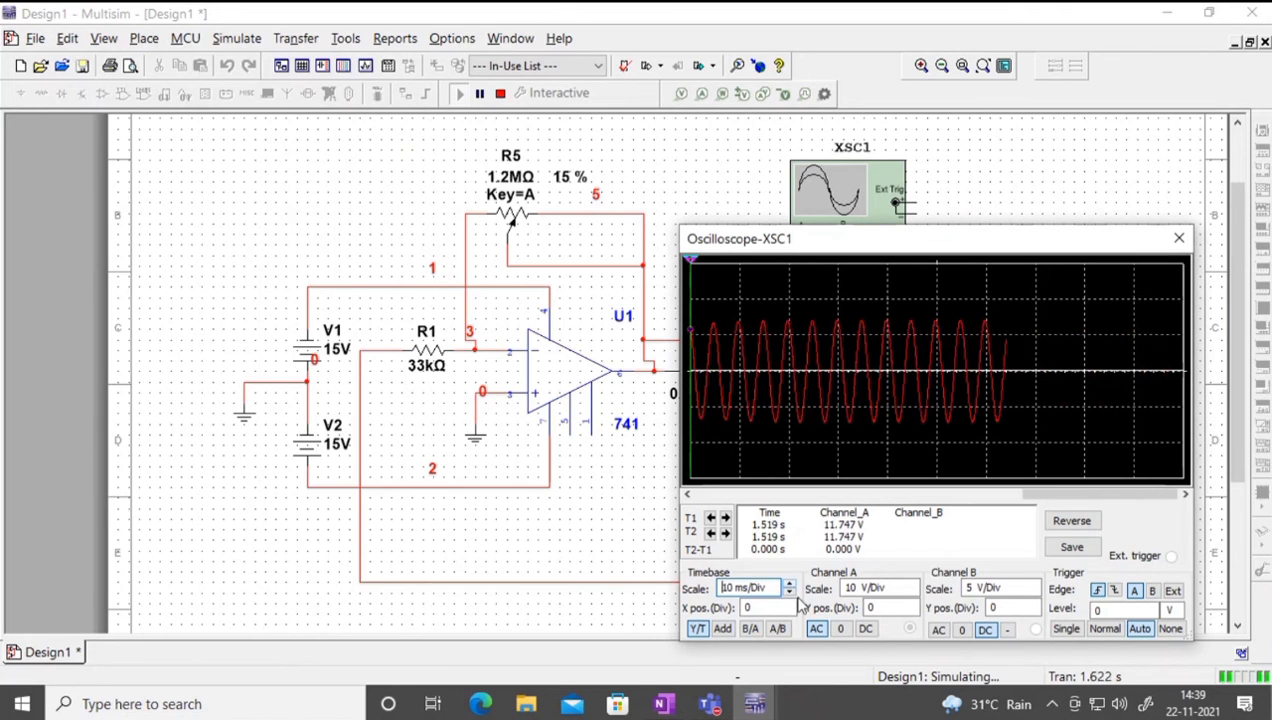
click(789, 592)
click(789, 592)
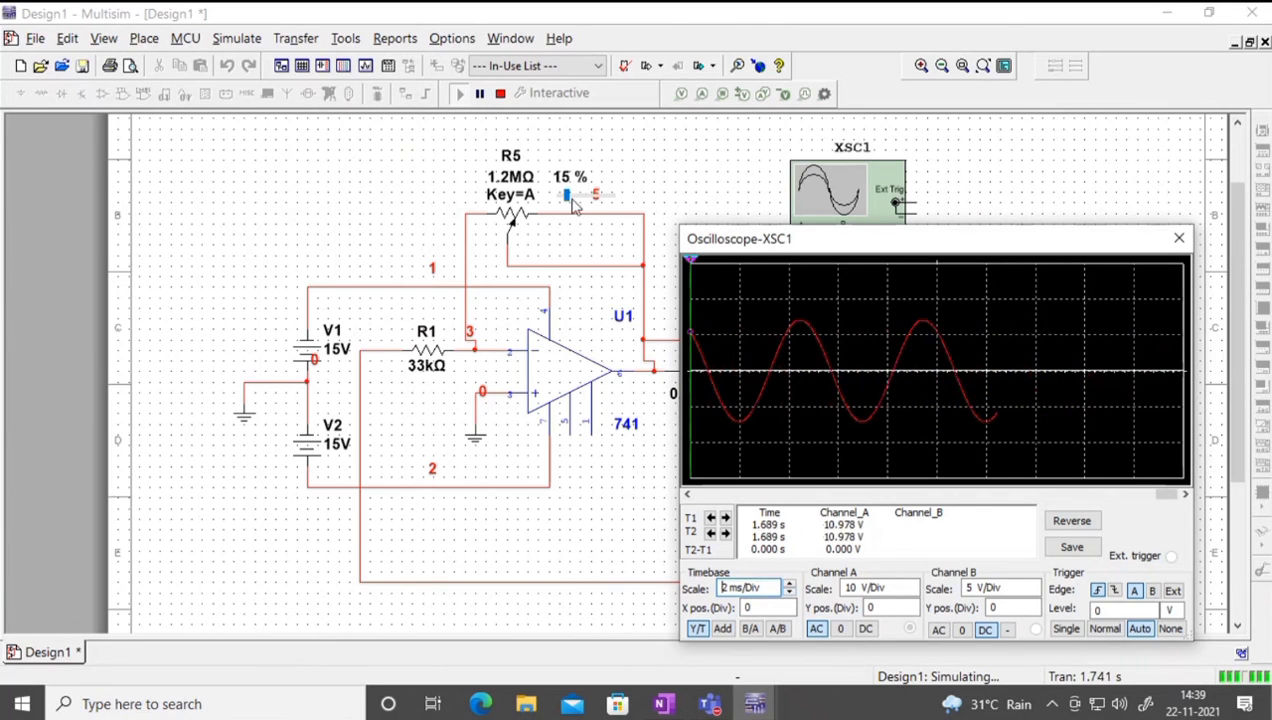
Step: Raise potentiometer R5 to 20 %, lower it in steps to 5 %, and bring it to 10 %
drag(568, 197, 569, 200)
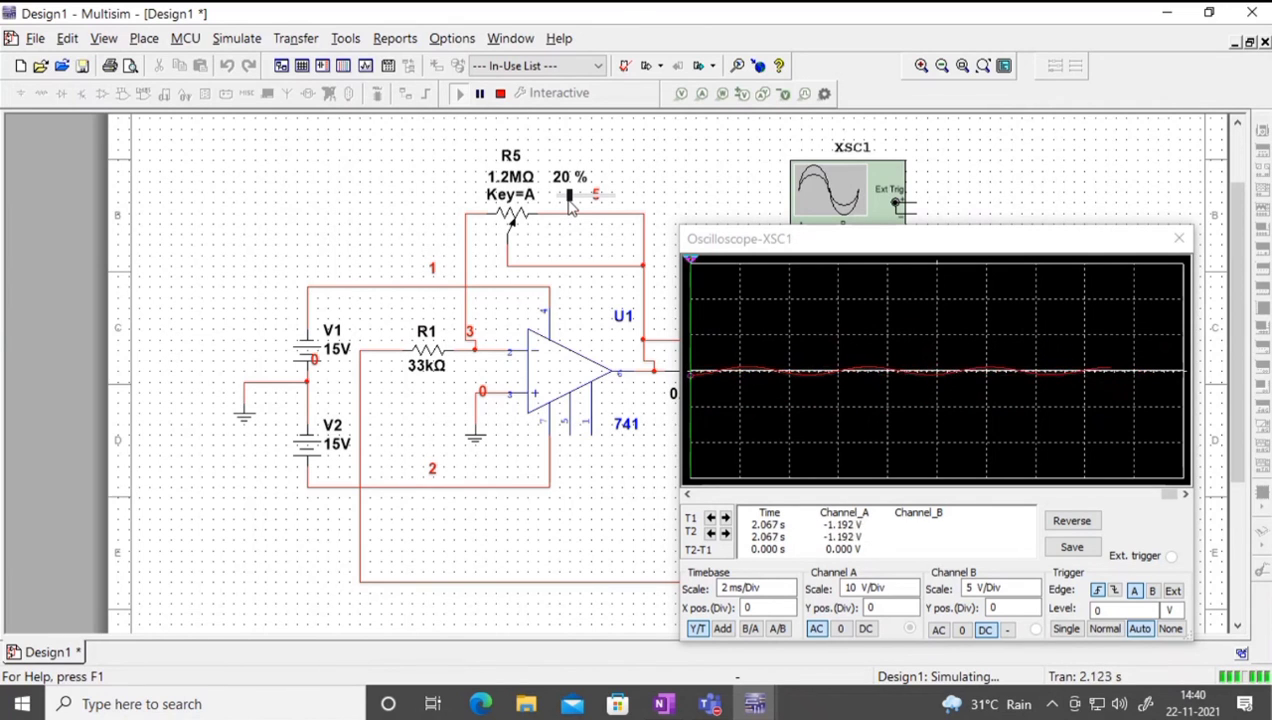
drag(570, 198, 567, 202)
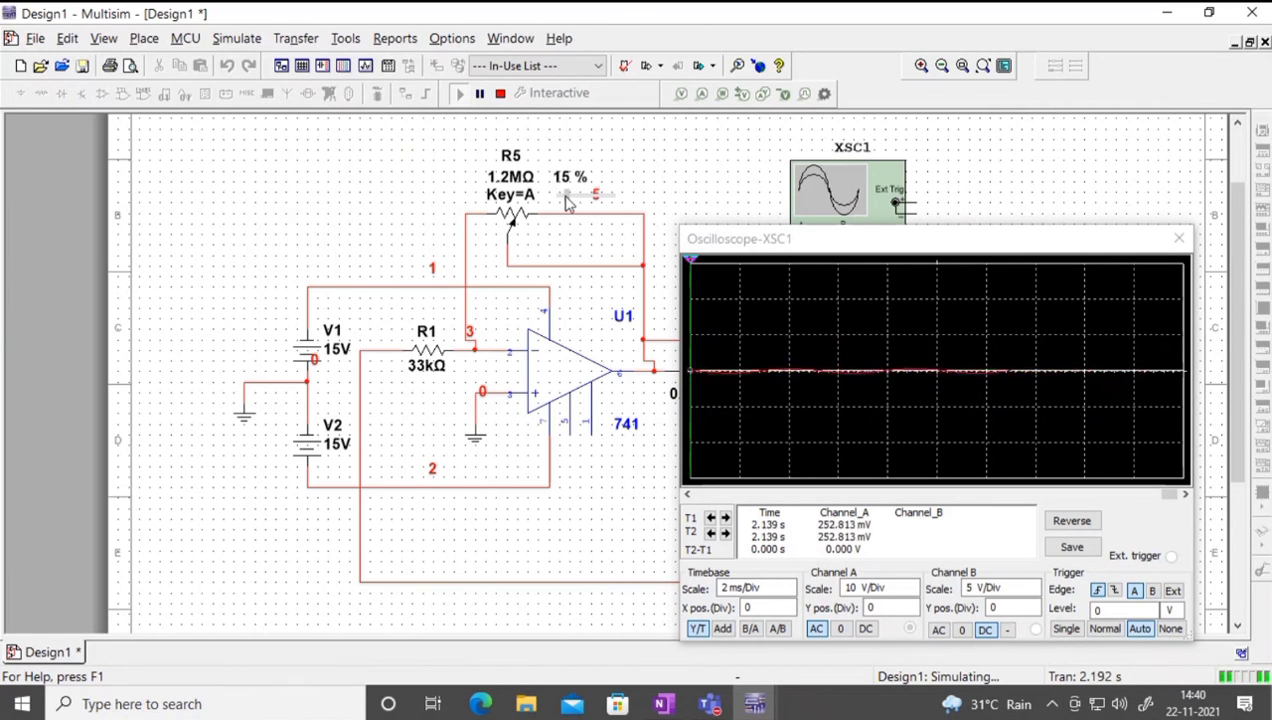
click(567, 202)
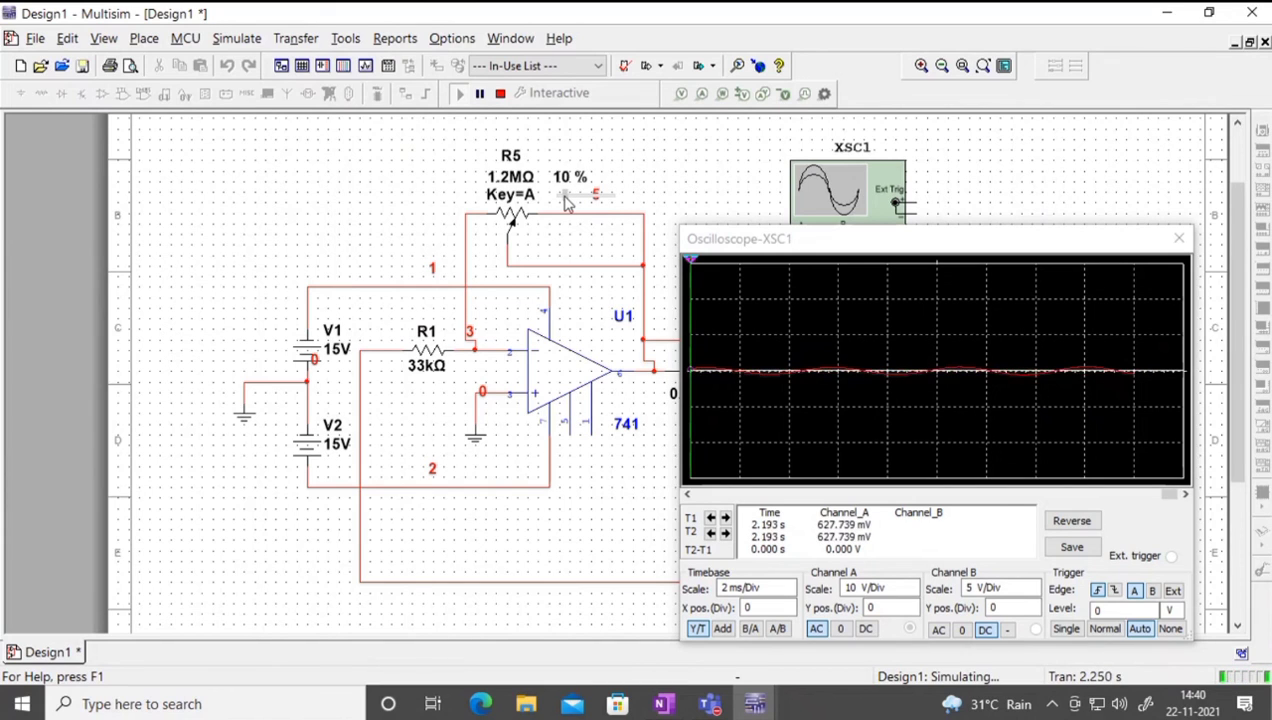
click(565, 202)
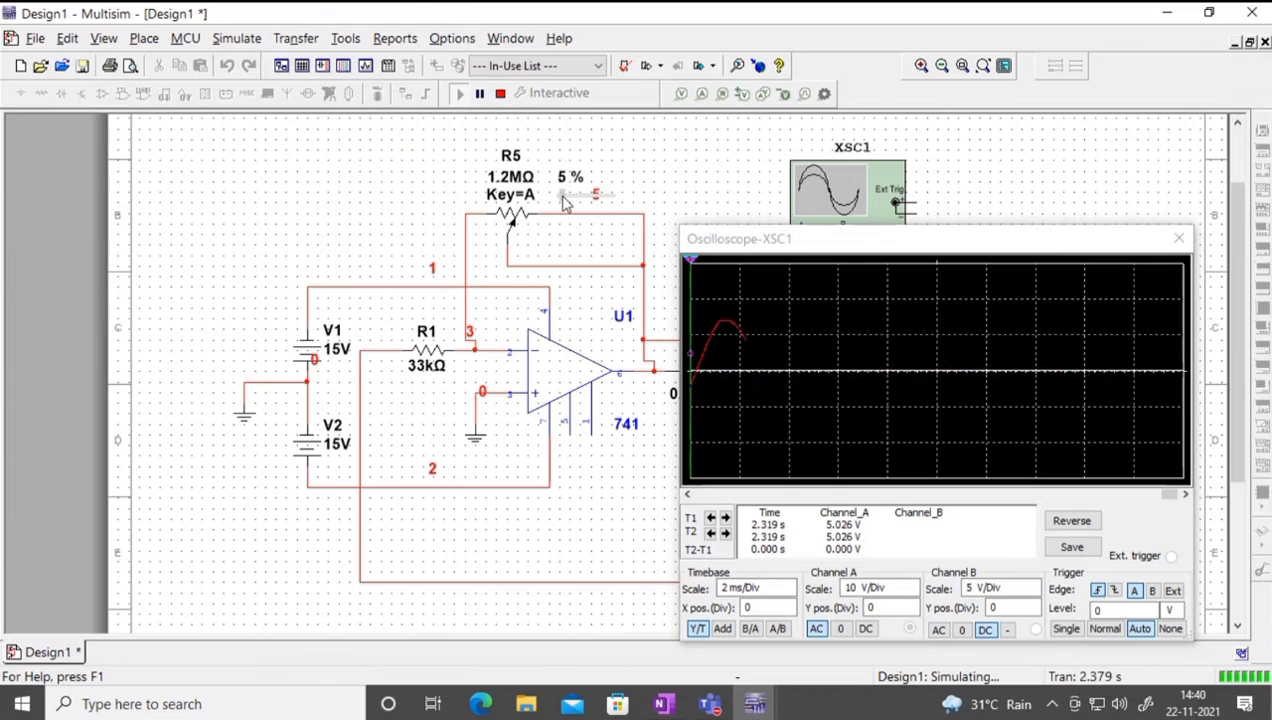
click(565, 202)
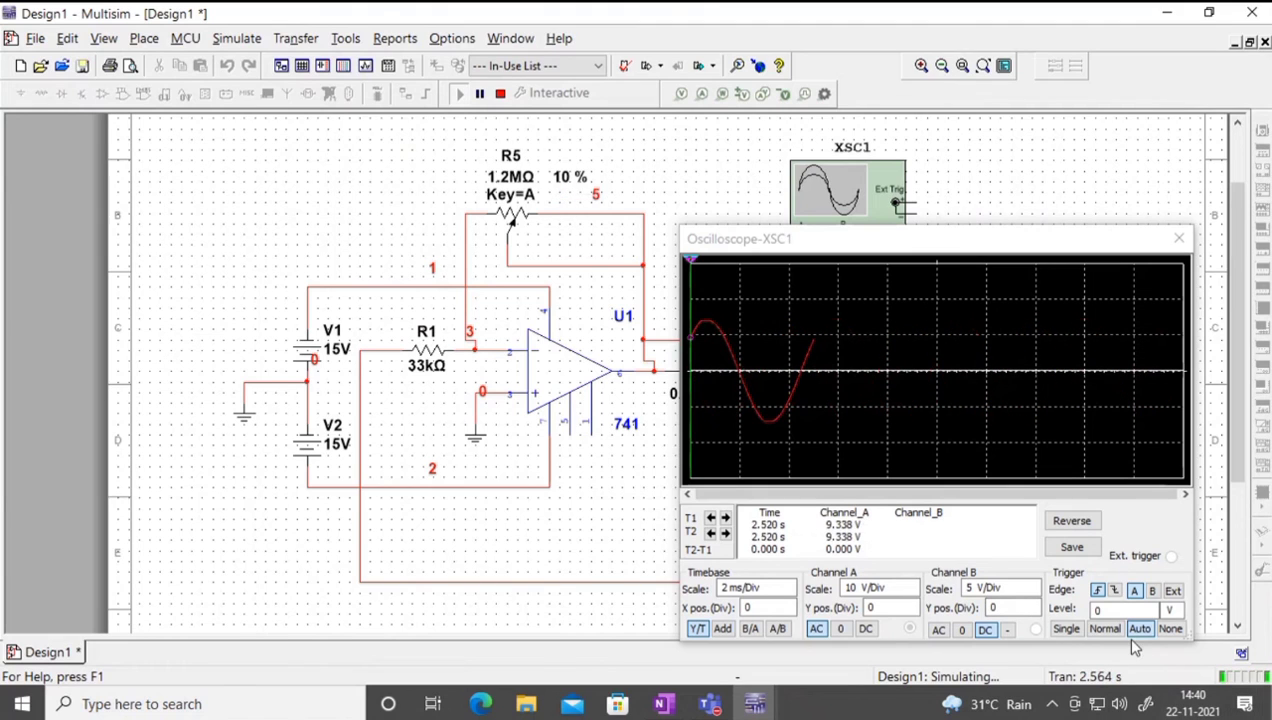
Step: Try the oscilloscope's Normal trigger mode, stop the simulation, and rerun it with the trigger back on Auto
click(1105, 628)
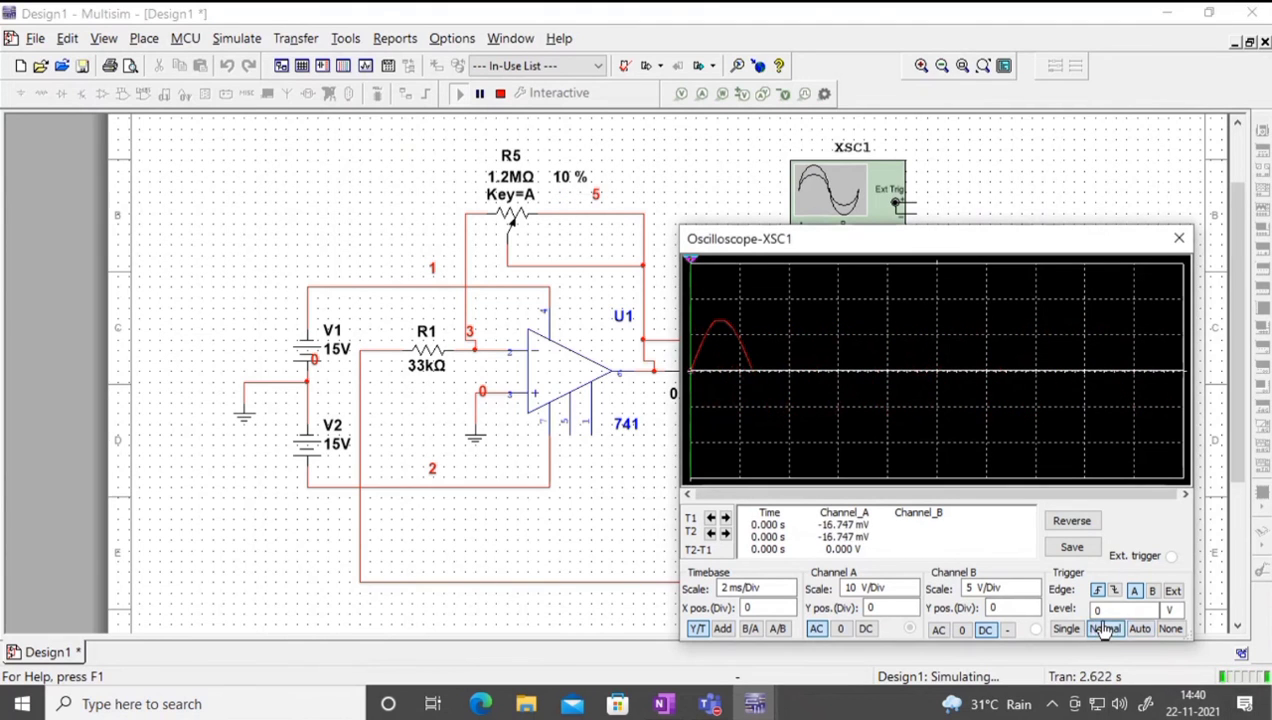
click(500, 93)
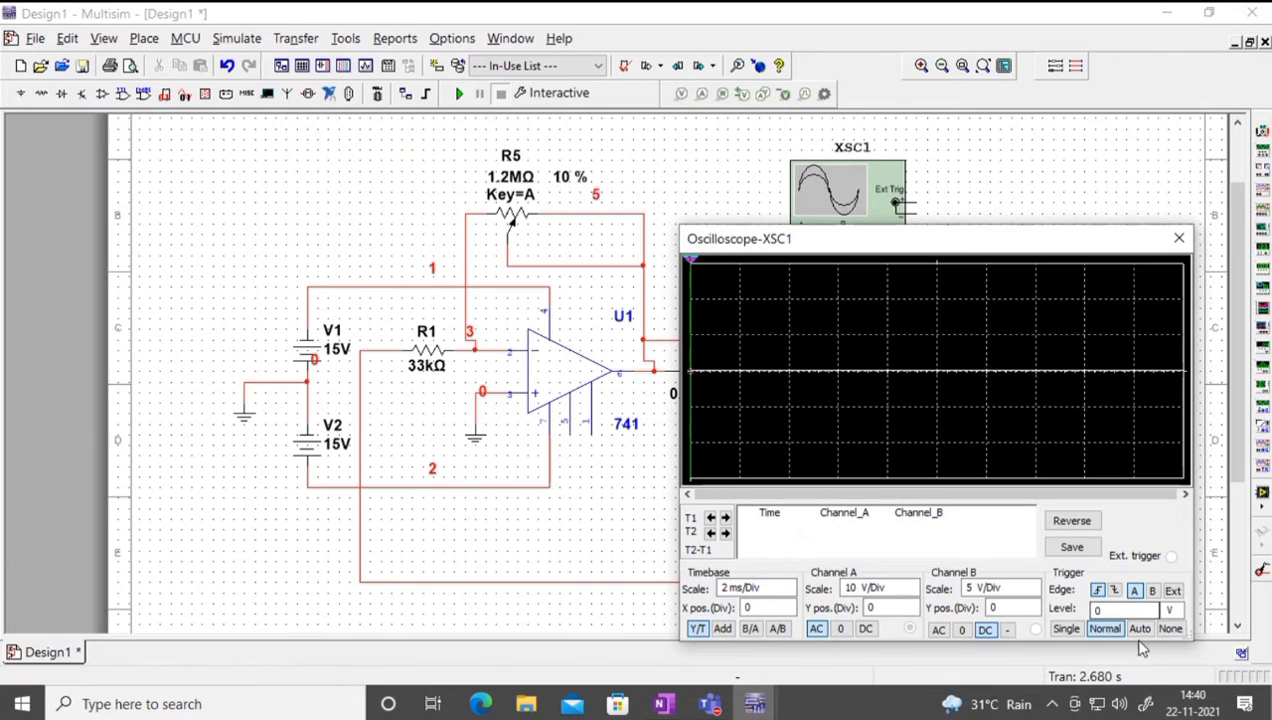
click(1140, 629)
click(459, 93)
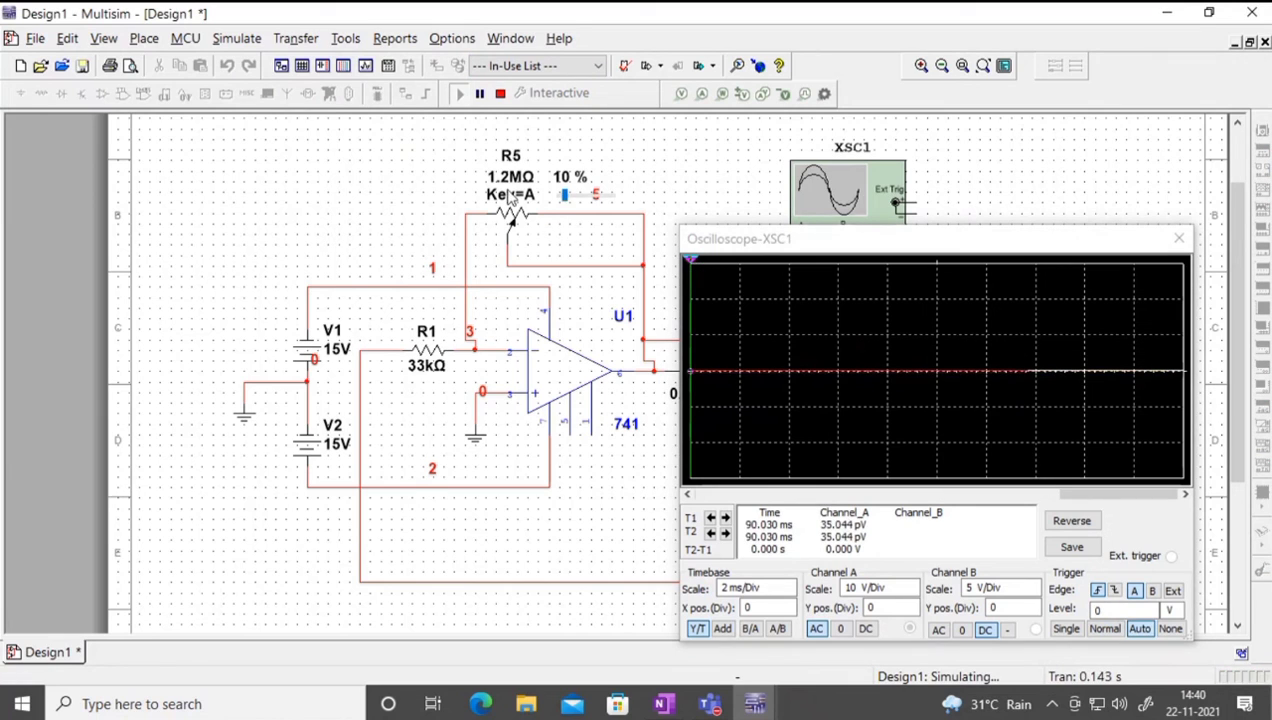
Step: Stop the simulation, change potentiometer R5's adjustment increment to a finer percentage, and rerun the simulation
click(500, 93)
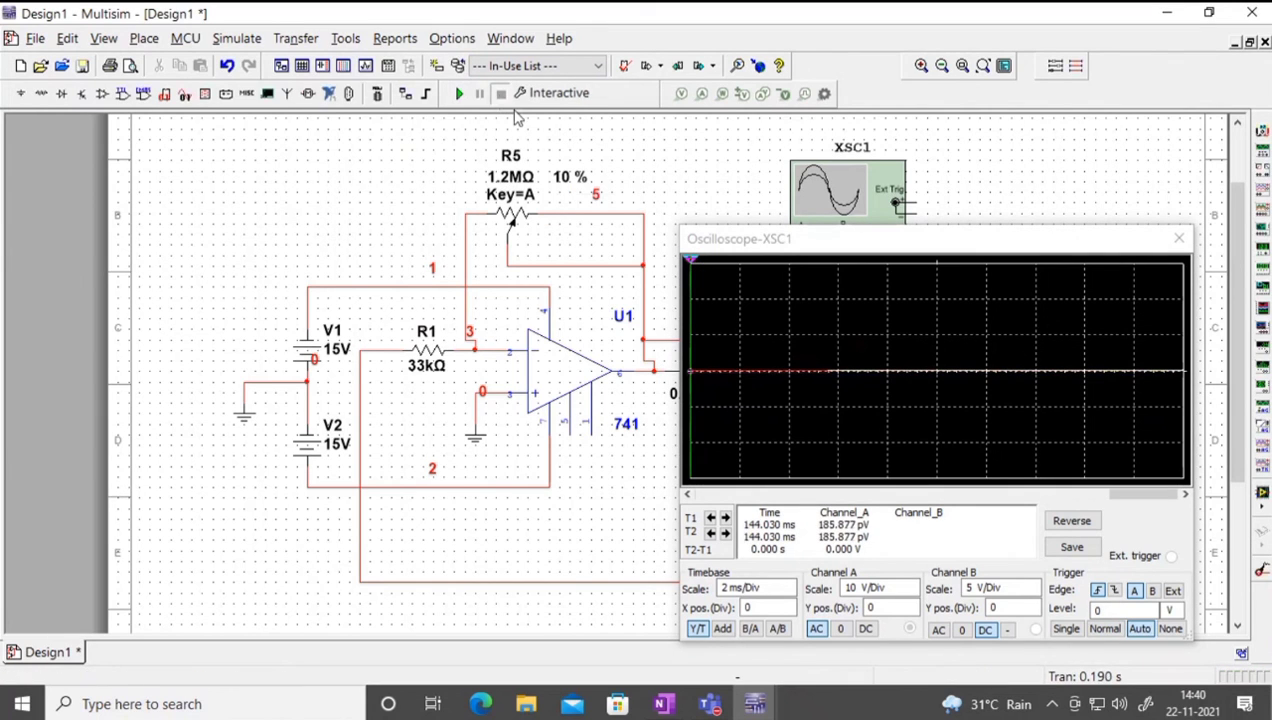
double_click(511, 196)
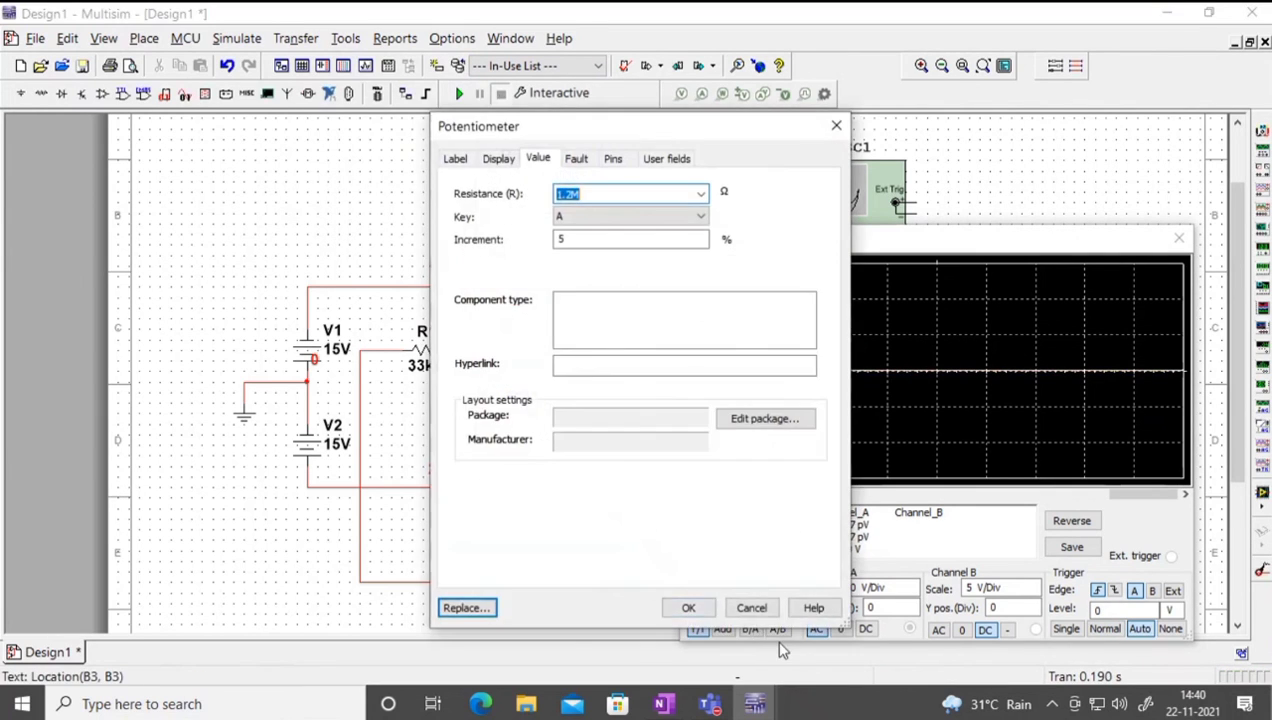
click(574, 240)
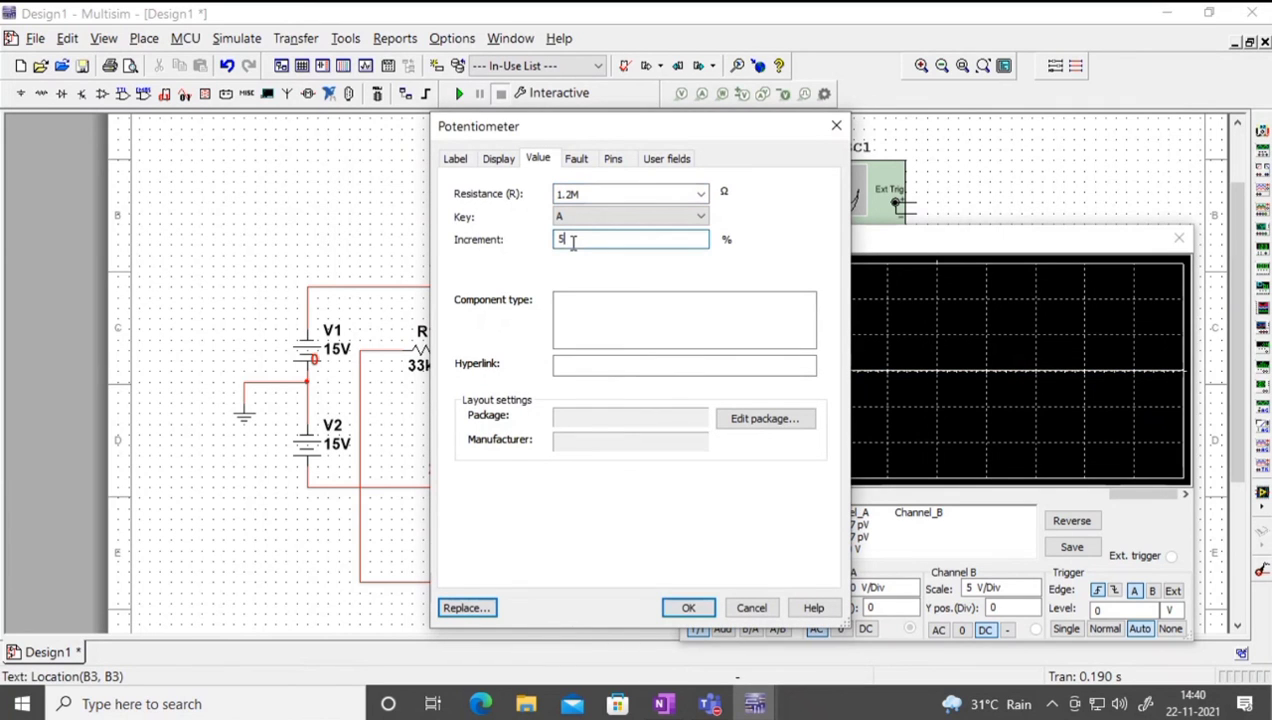
text(10)
click(706, 608)
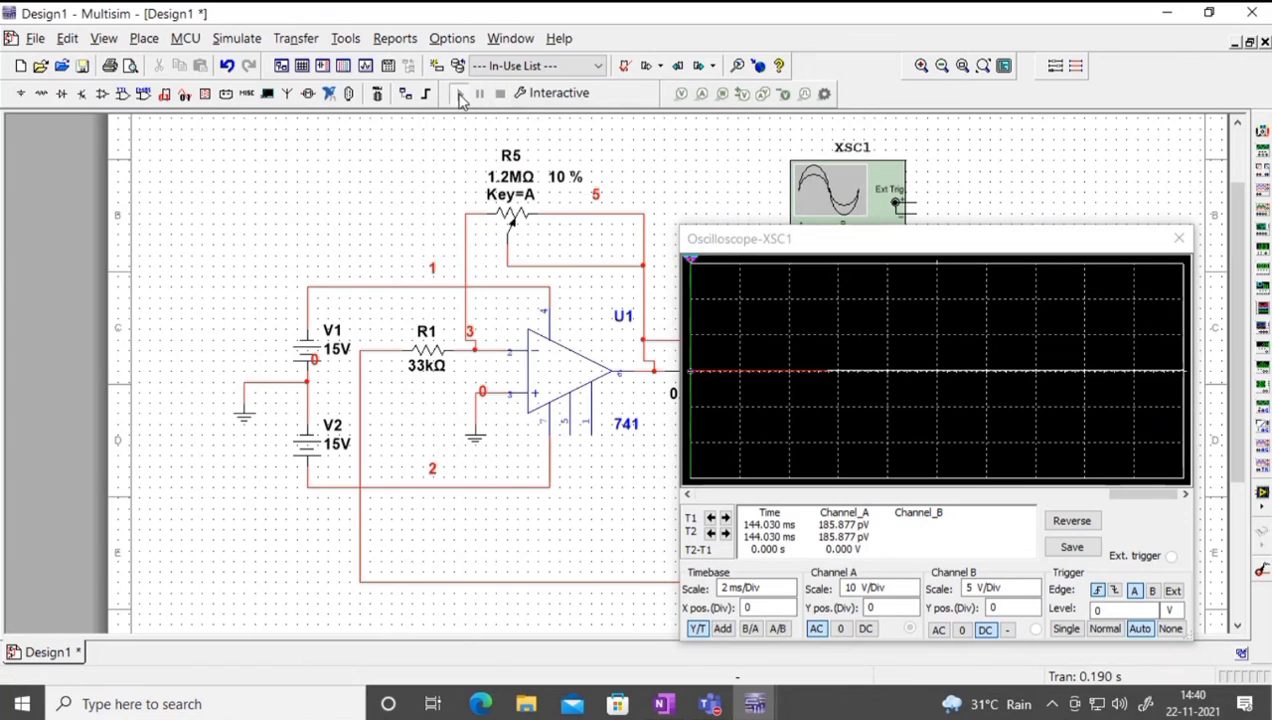
click(461, 93)
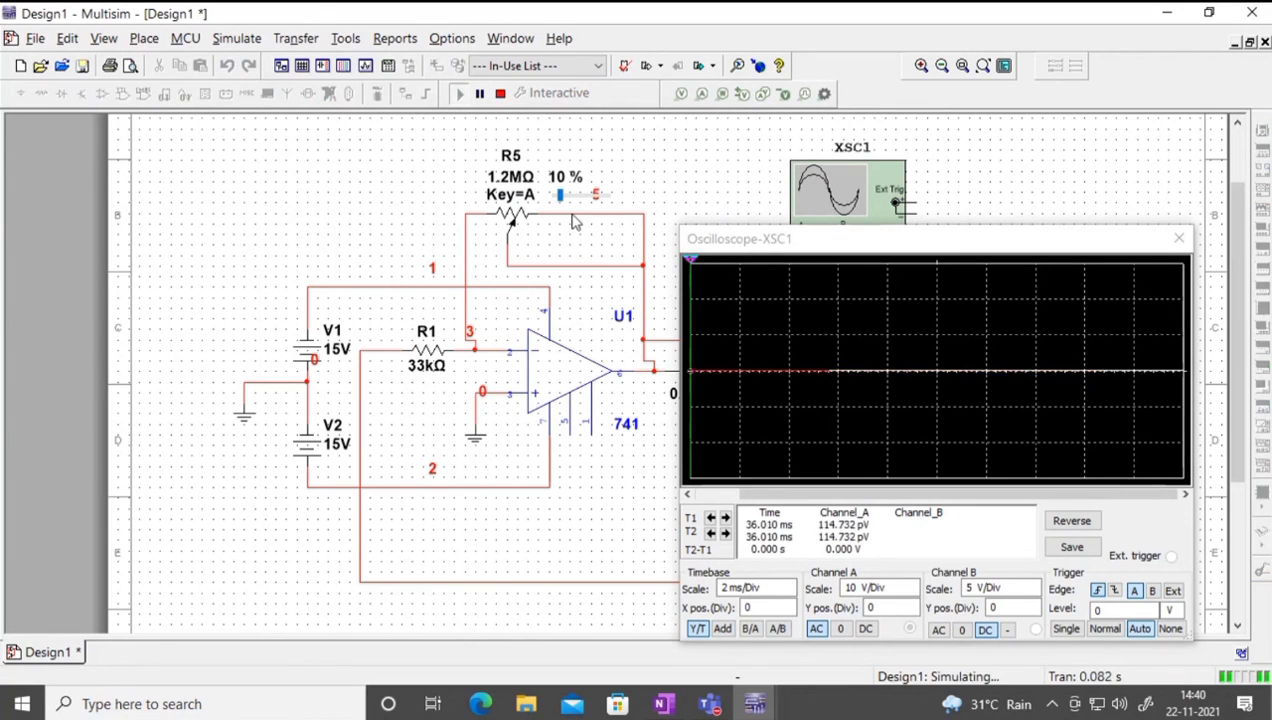
Step: Lower R5 to 0 %, raise it through 14 % to 16 %, and stop the simulation to review the recorded waveform
mouse_move(550, 198)
drag(558, 198, 554, 199)
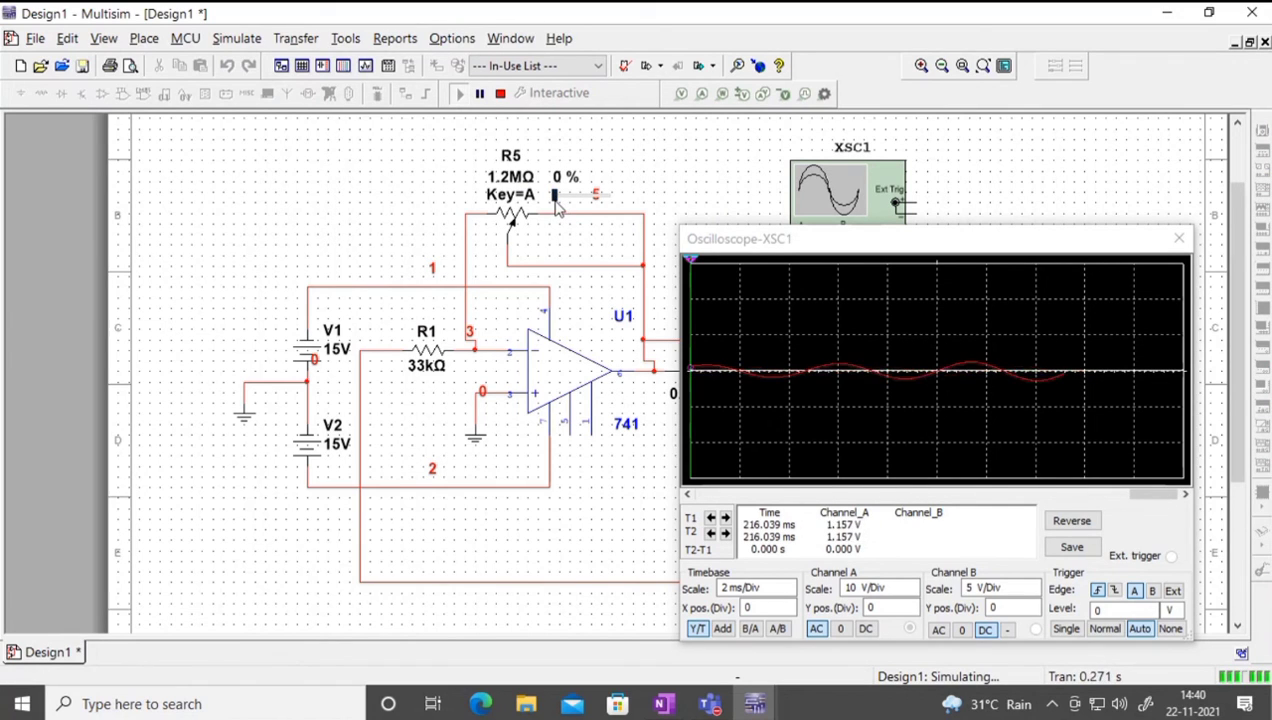
drag(555, 197, 565, 207)
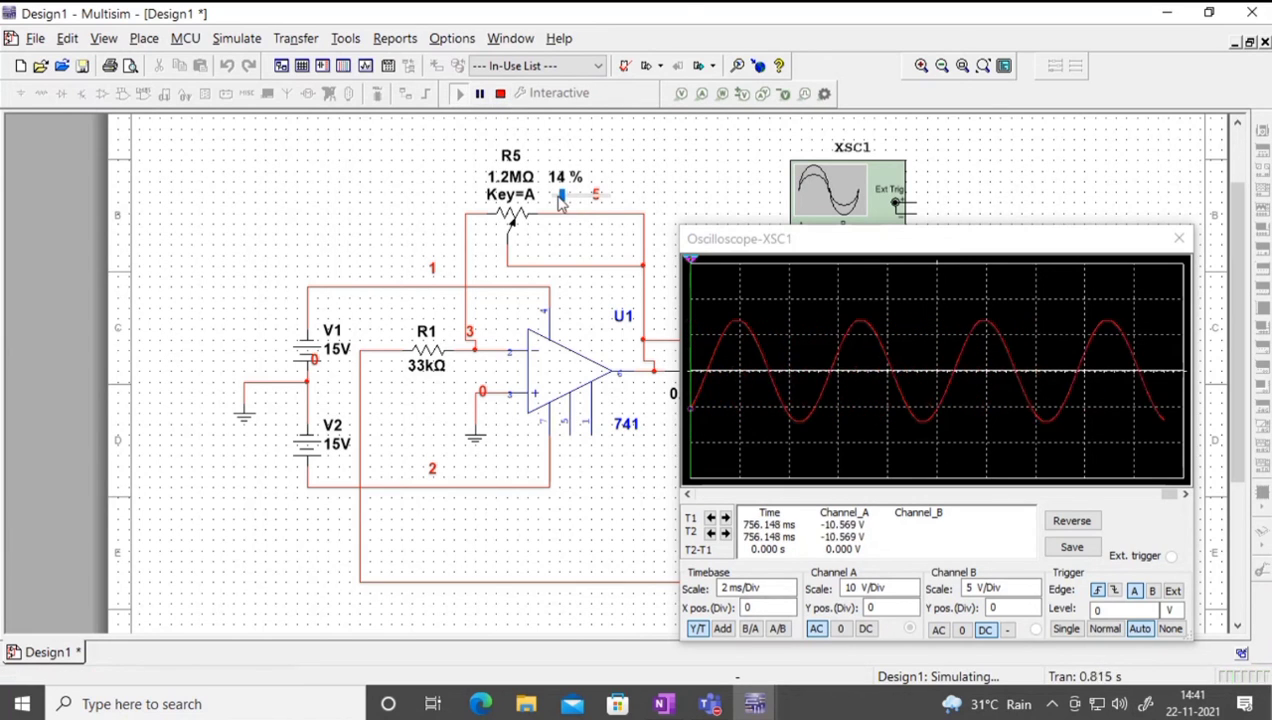
drag(561, 198, 565, 203)
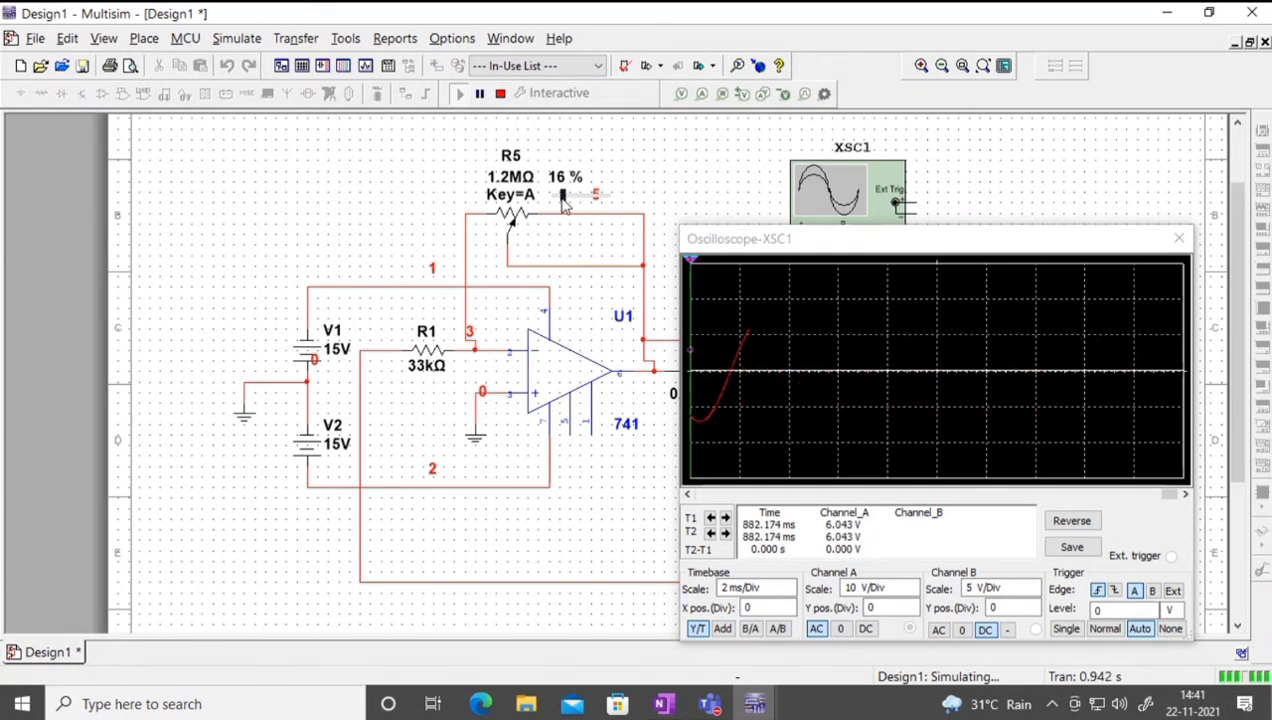
click(500, 93)
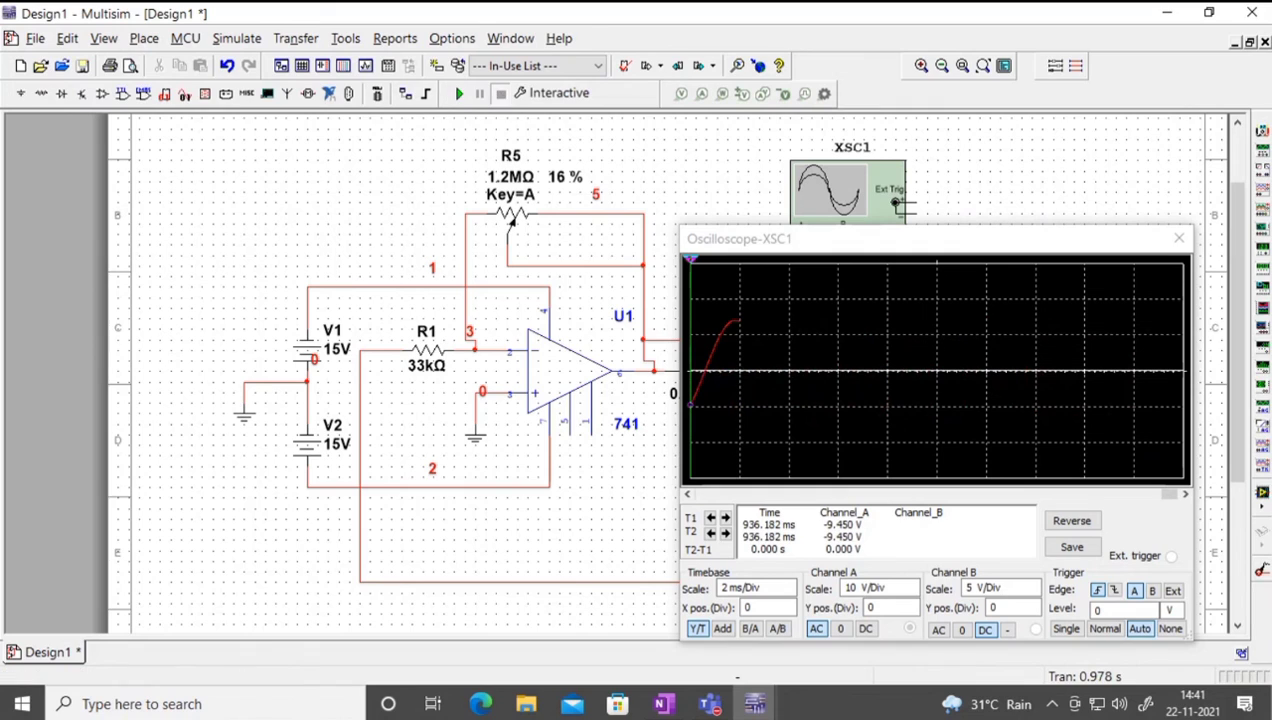
drag(1170, 498, 1088, 492)
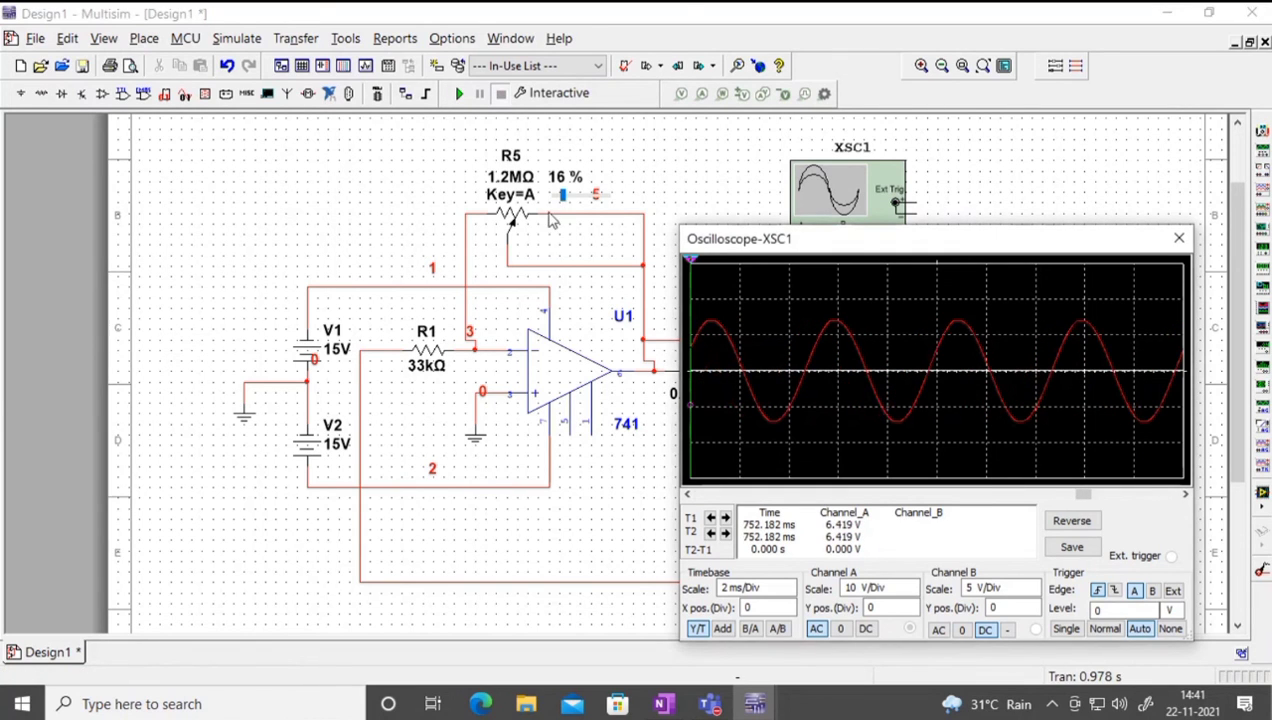
Step: Rerun the simulation with R5 at 18 %, lower it to 0 % to start oscillation, and return it to 18 %
click(563, 203)
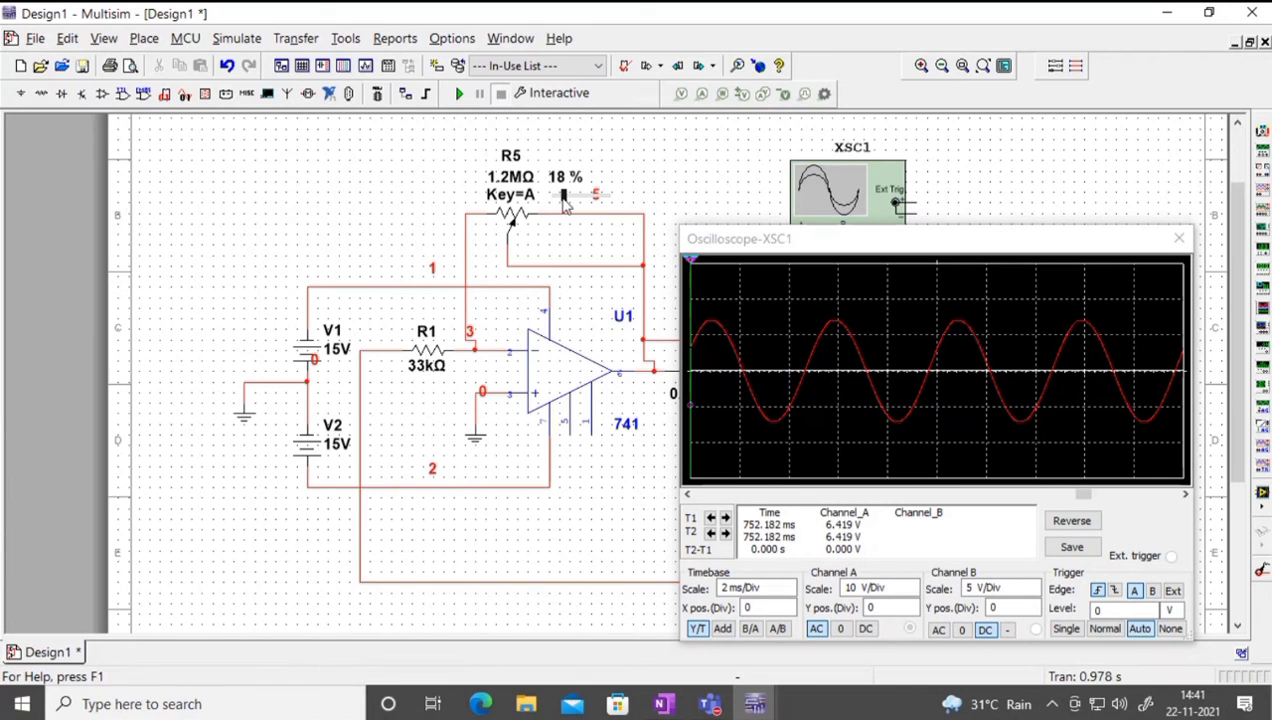
click(460, 93)
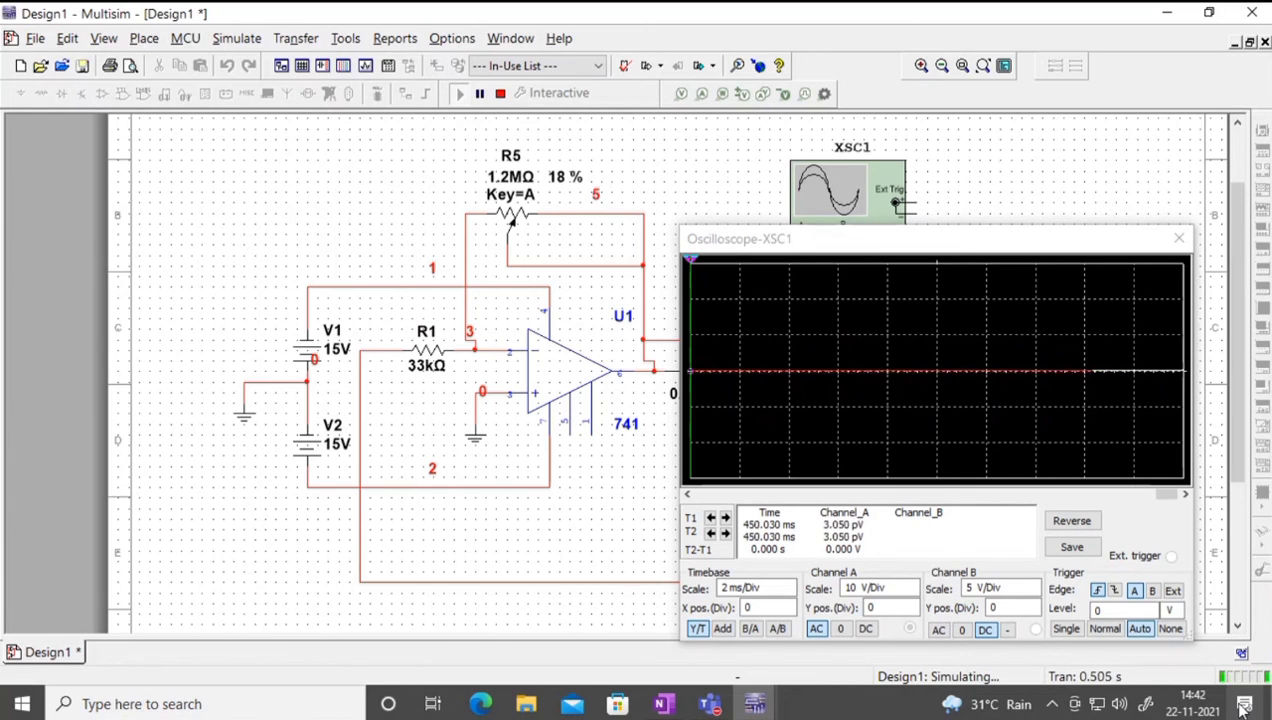
mouse_move(563, 205)
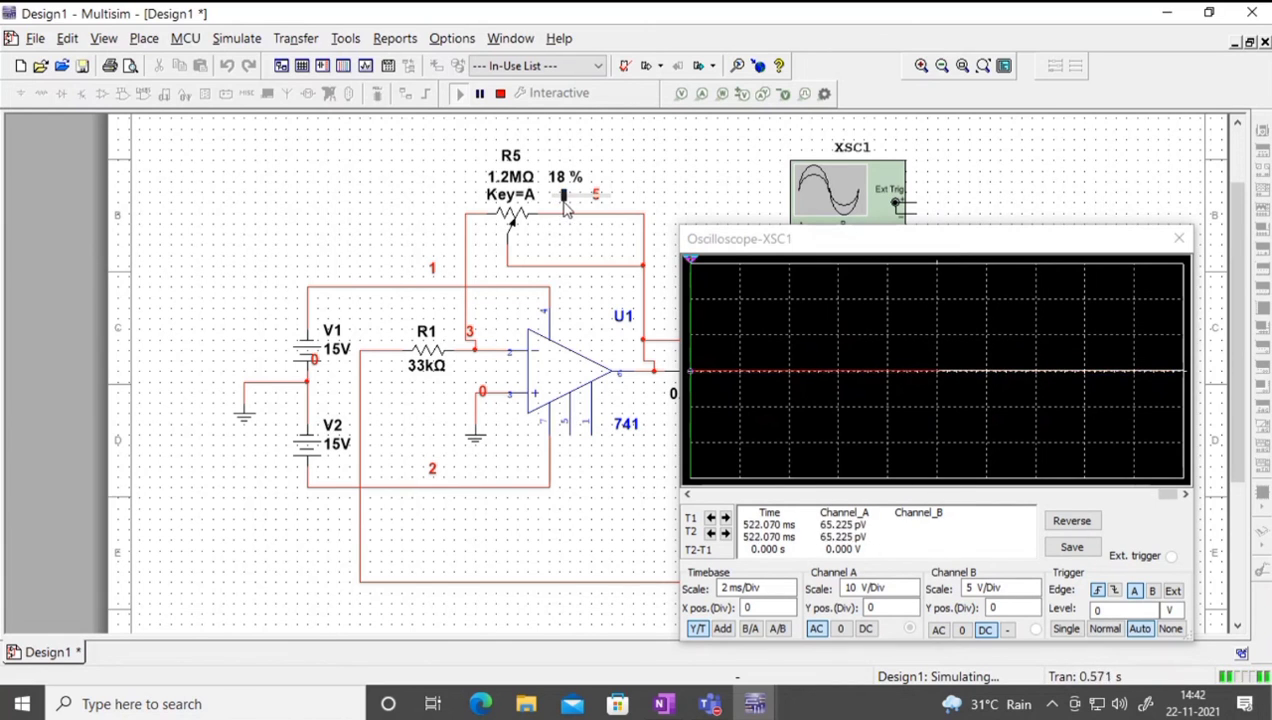
drag(563, 197, 555, 197)
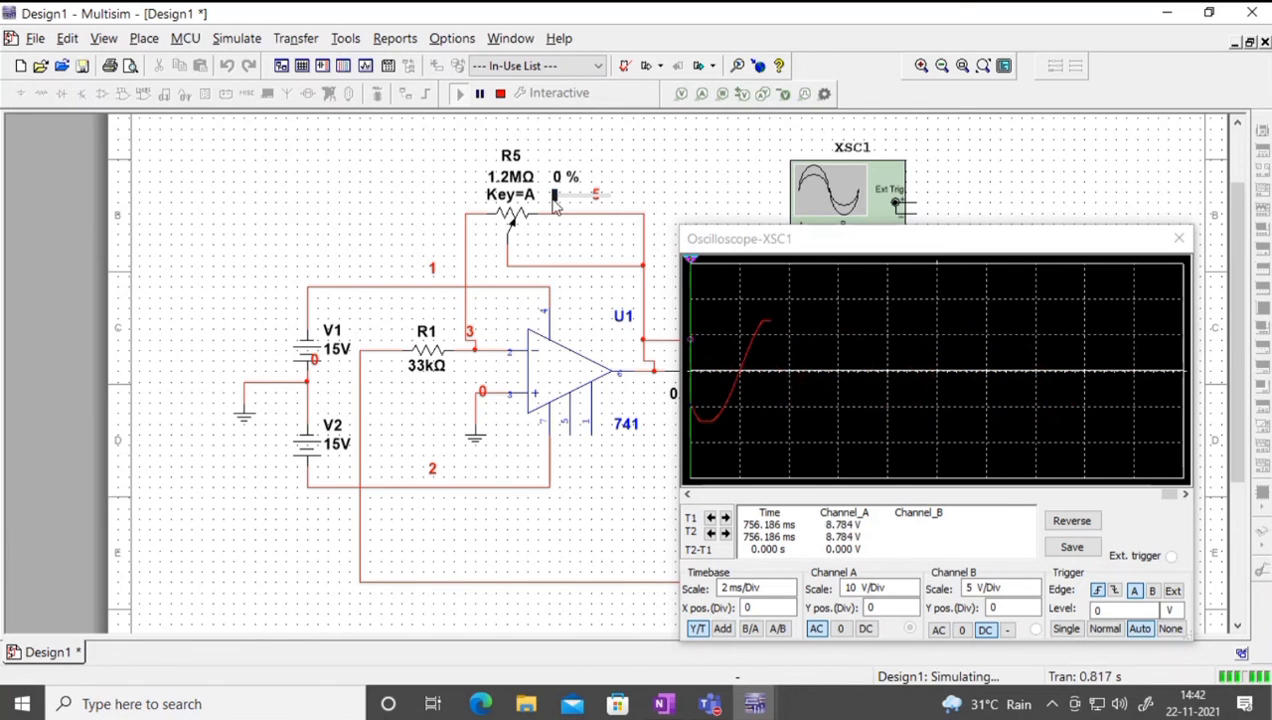
drag(553, 199, 562, 203)
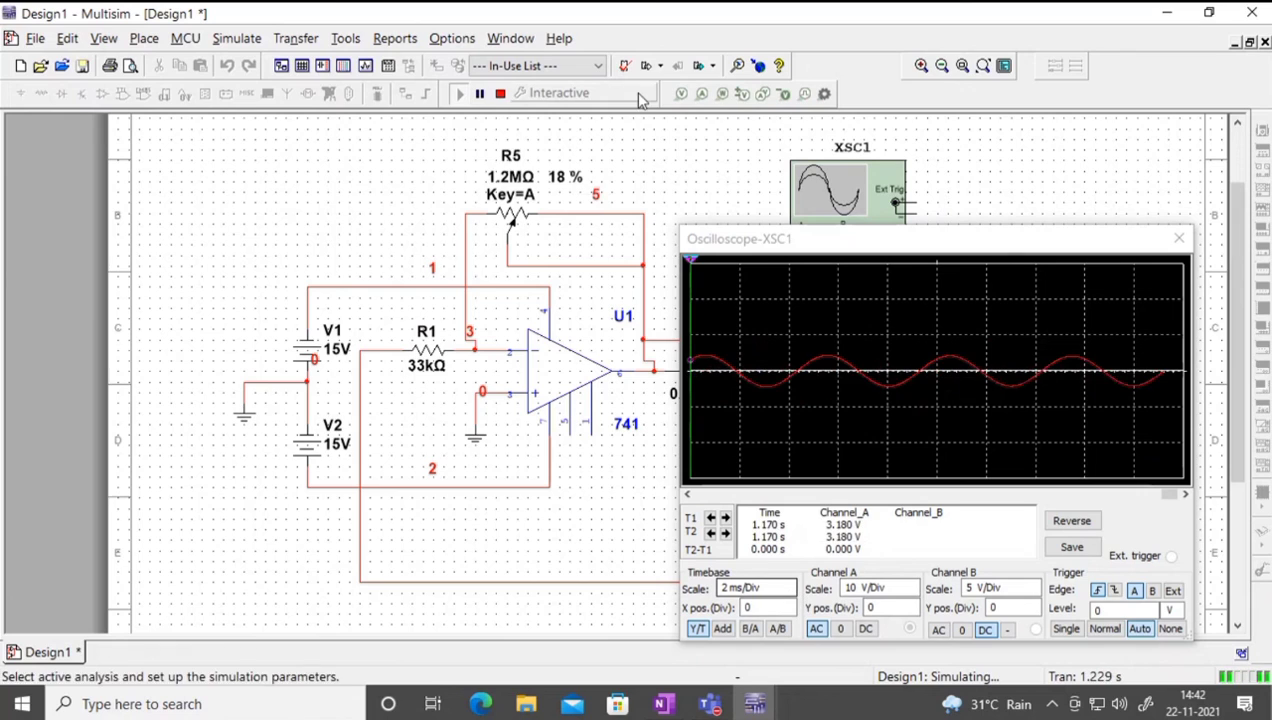
Step: Set potentiometer R5 to 16 % and stop the simulation
mouse_move(577, 212)
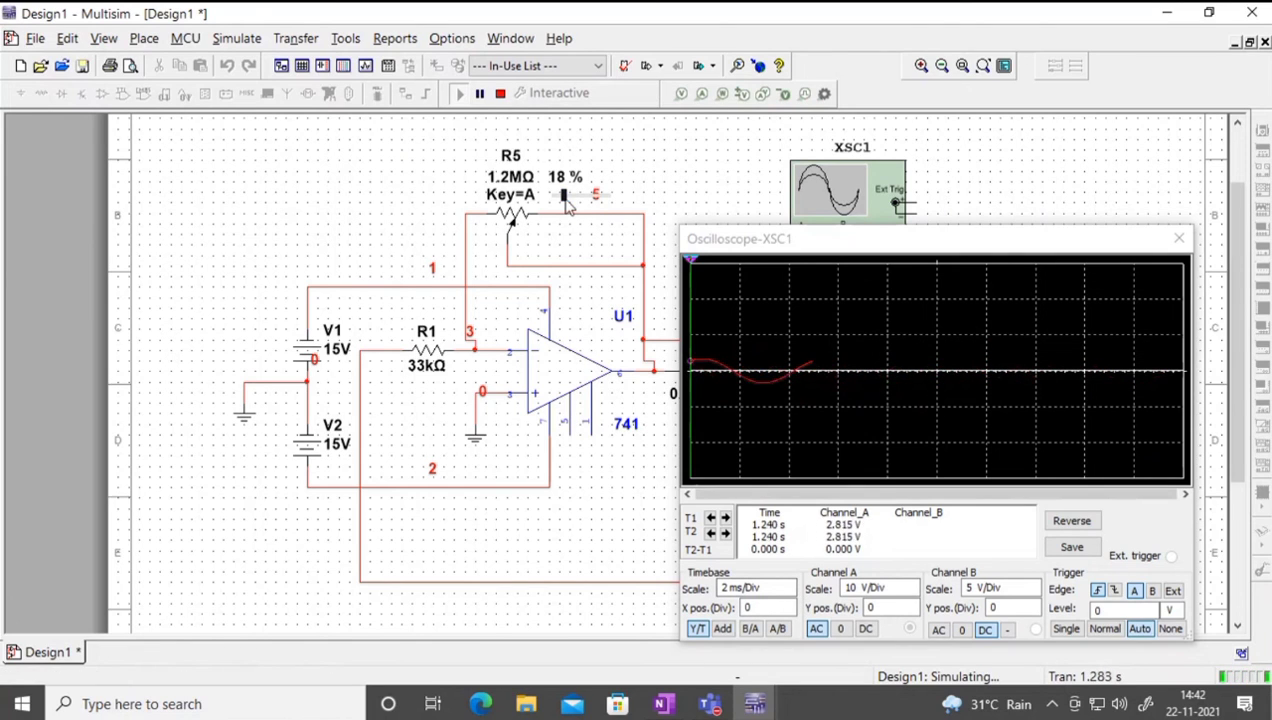
drag(563, 198, 566, 201)
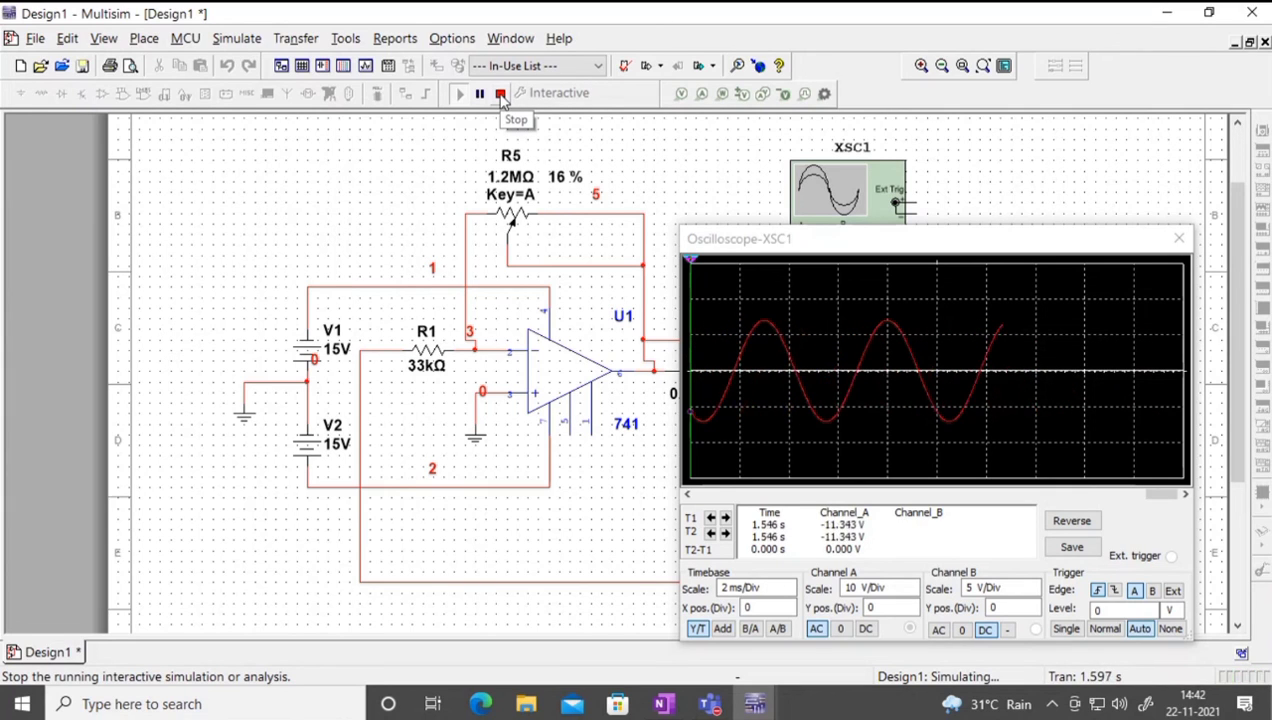
click(501, 94)
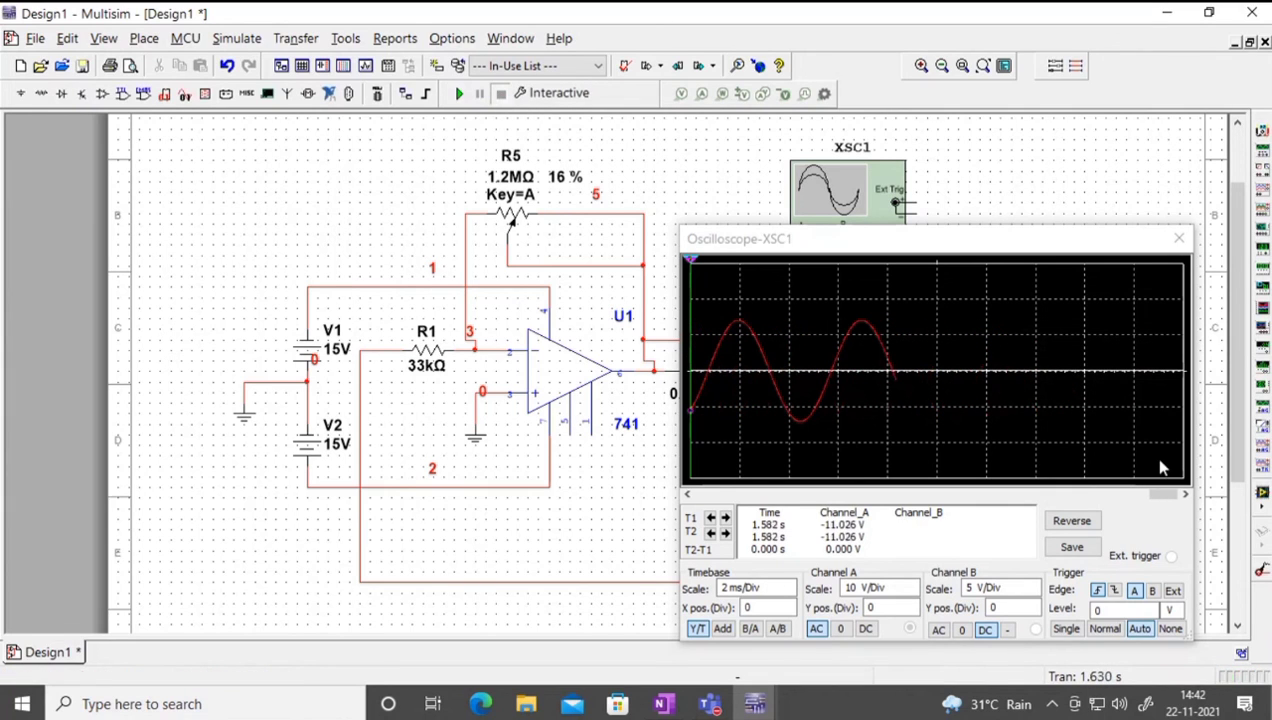
Step: Find a complete stretch of the recorded sine wave and place an oscilloscope cursor to measure its period
drag(1165, 494, 1100, 497)
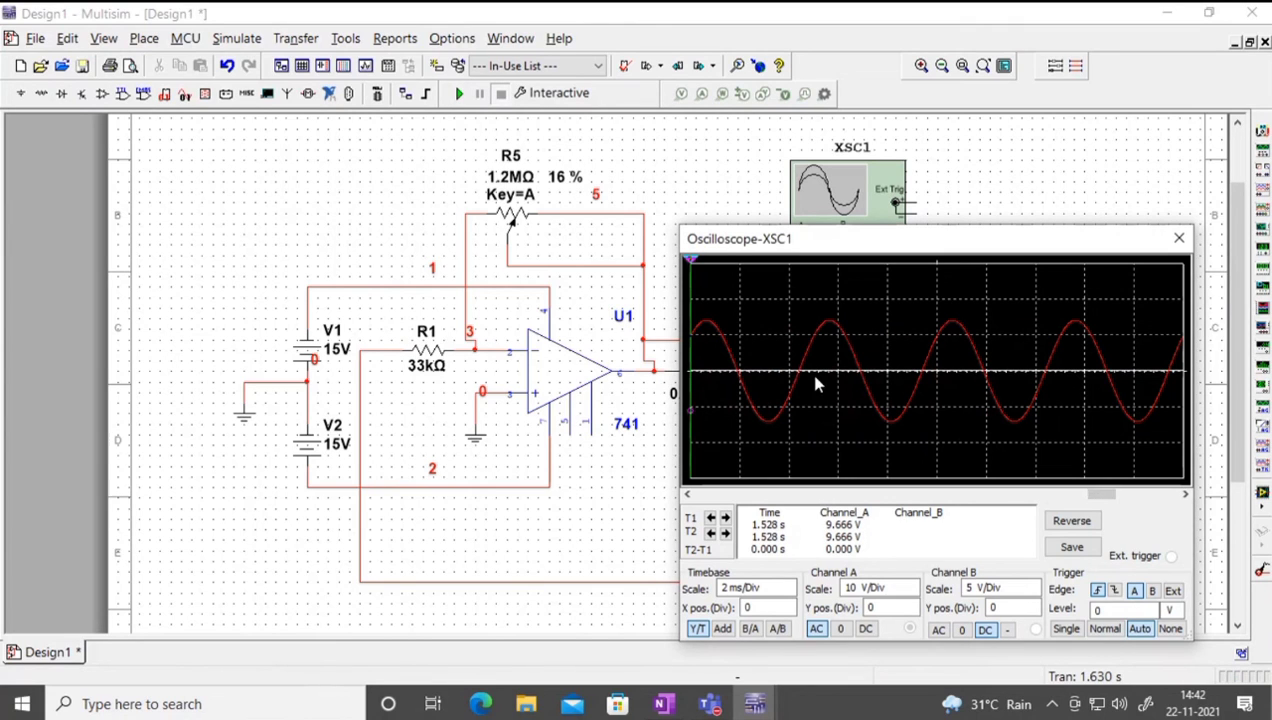
drag(692, 265, 803, 302)
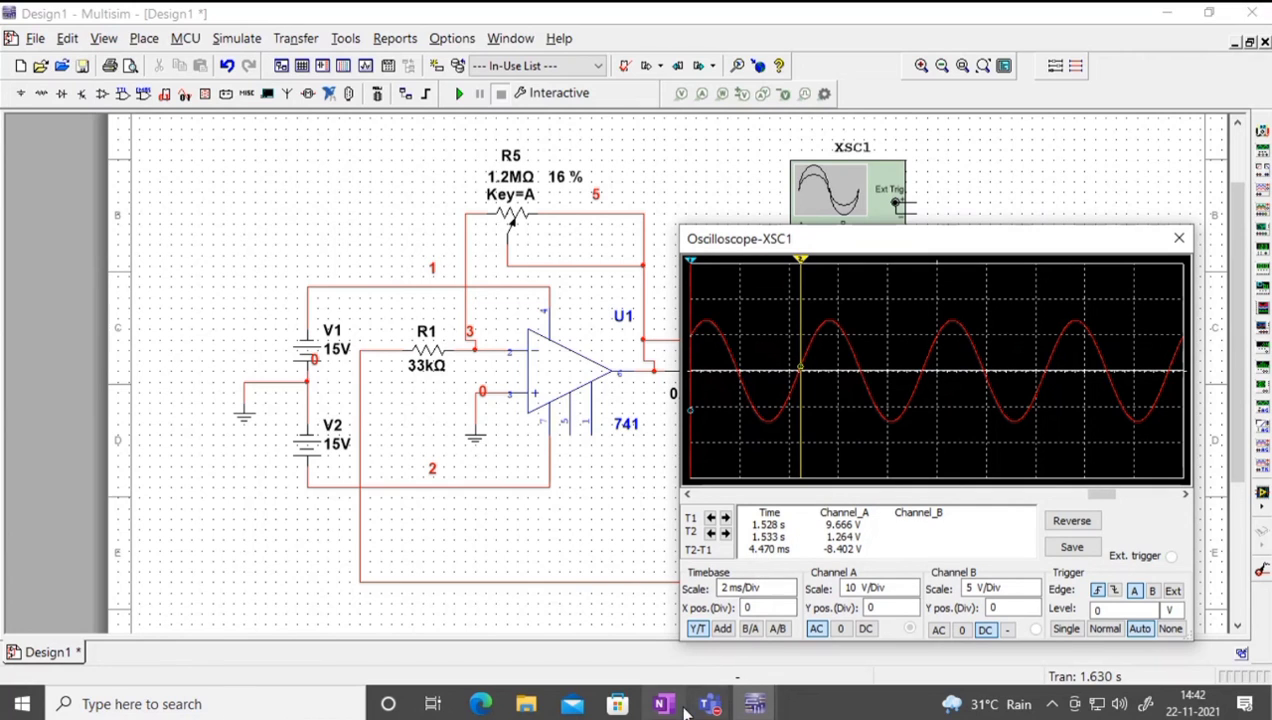
Step: Switch to the OneNote page in full-screen view and handwrite "T = 4.470 ms" below the |A| ≥ 29 condition
mouse_move(686, 708)
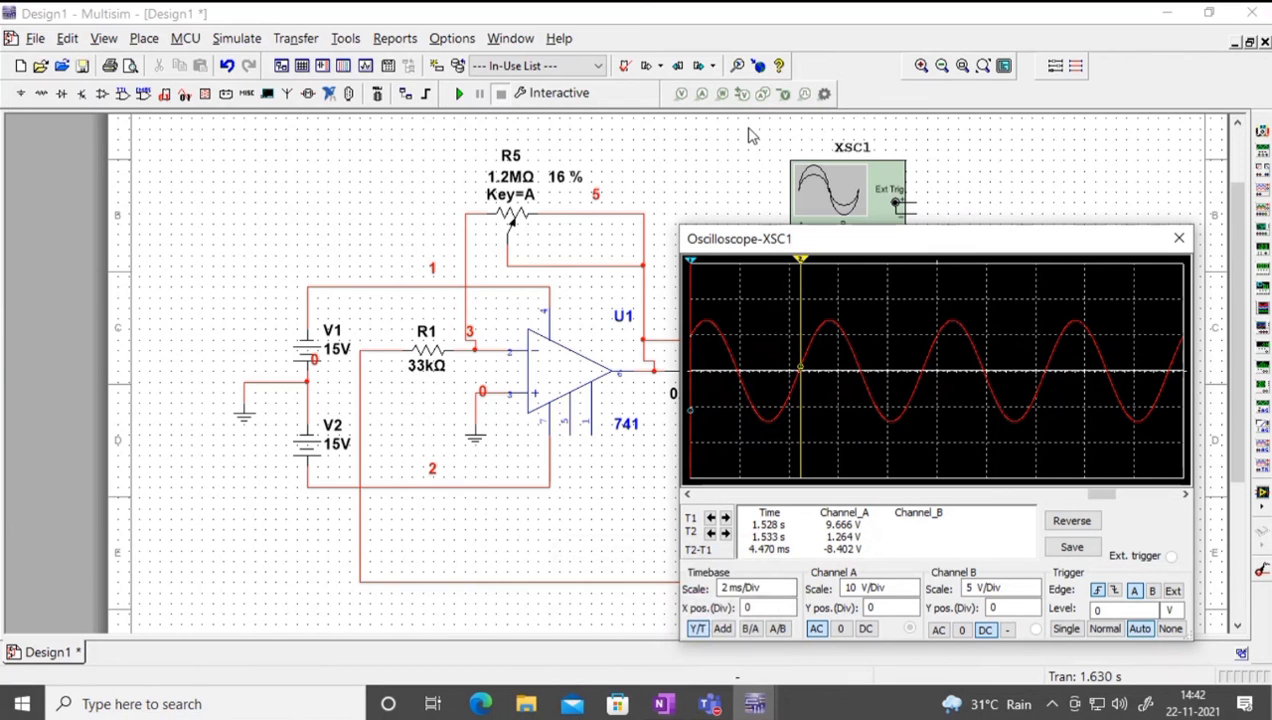
click(663, 704)
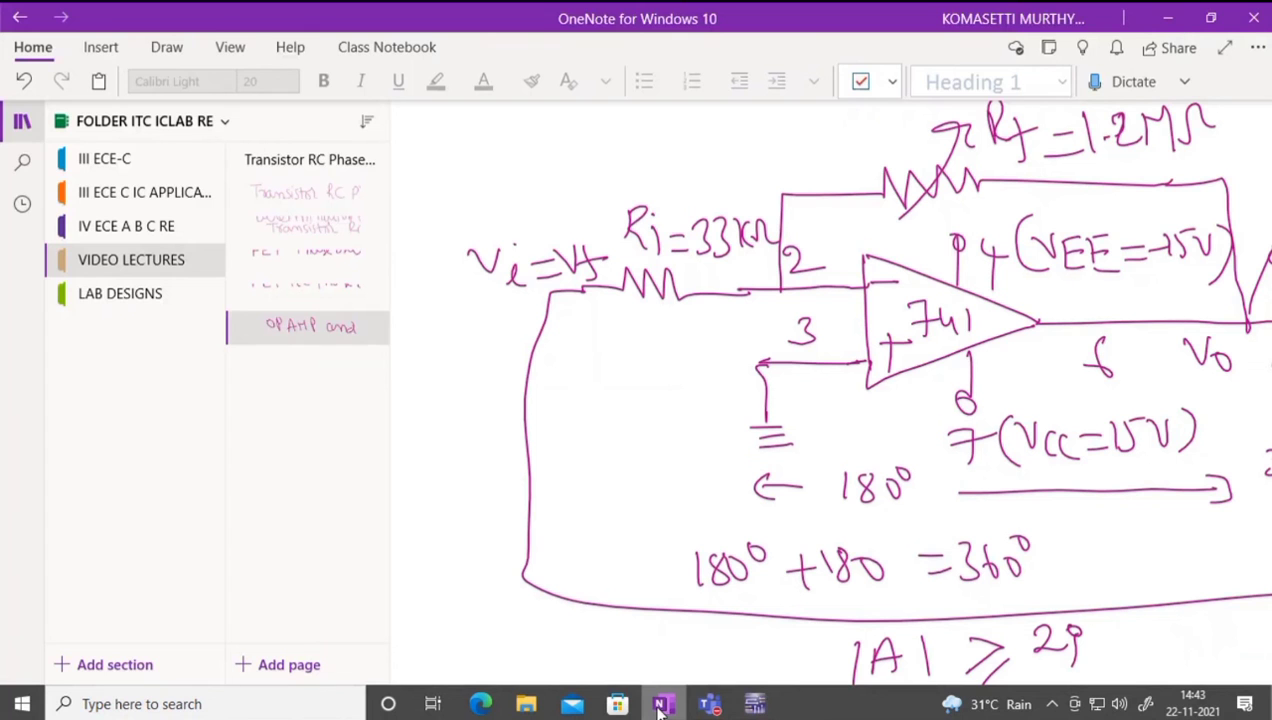
click(1225, 50)
scroll(915, 387, down, 5)
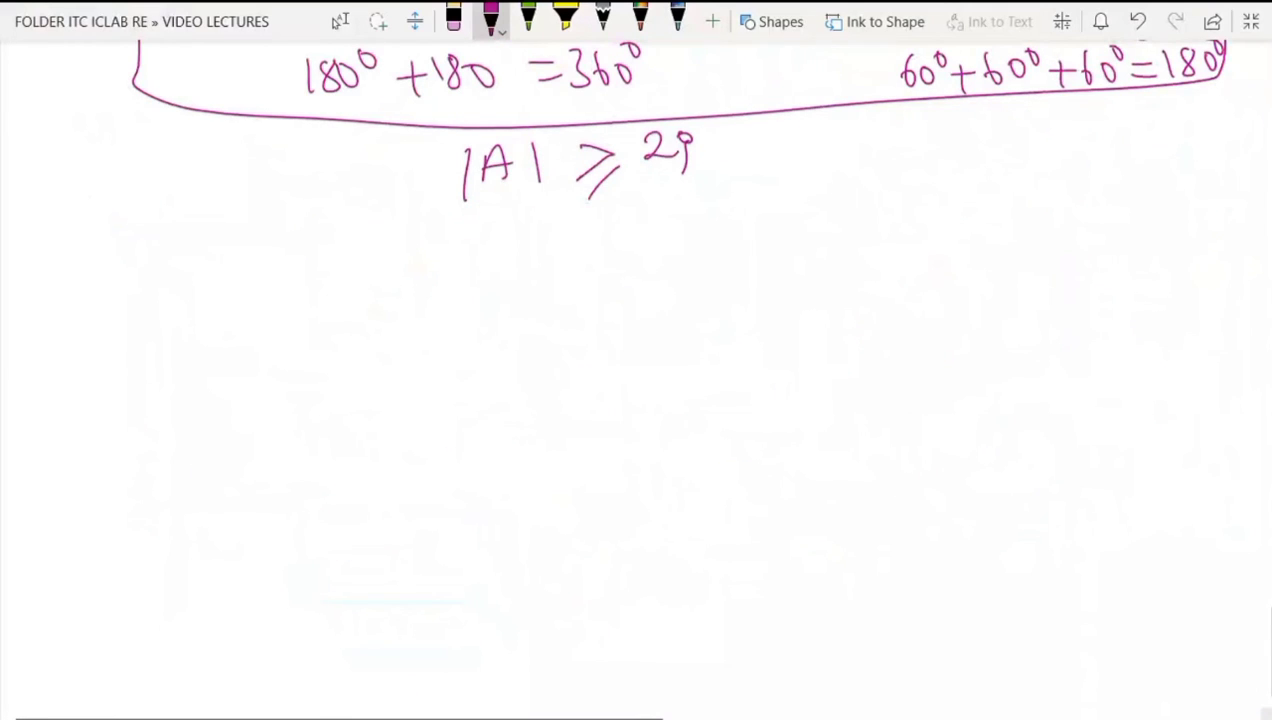
drag(322, 306, 322, 348)
drag(298, 315, 358, 306)
mouse_move(366, 325)
mouse_down()
mouse_move(392, 323)
mouse_move(388, 340)
mouse_up()
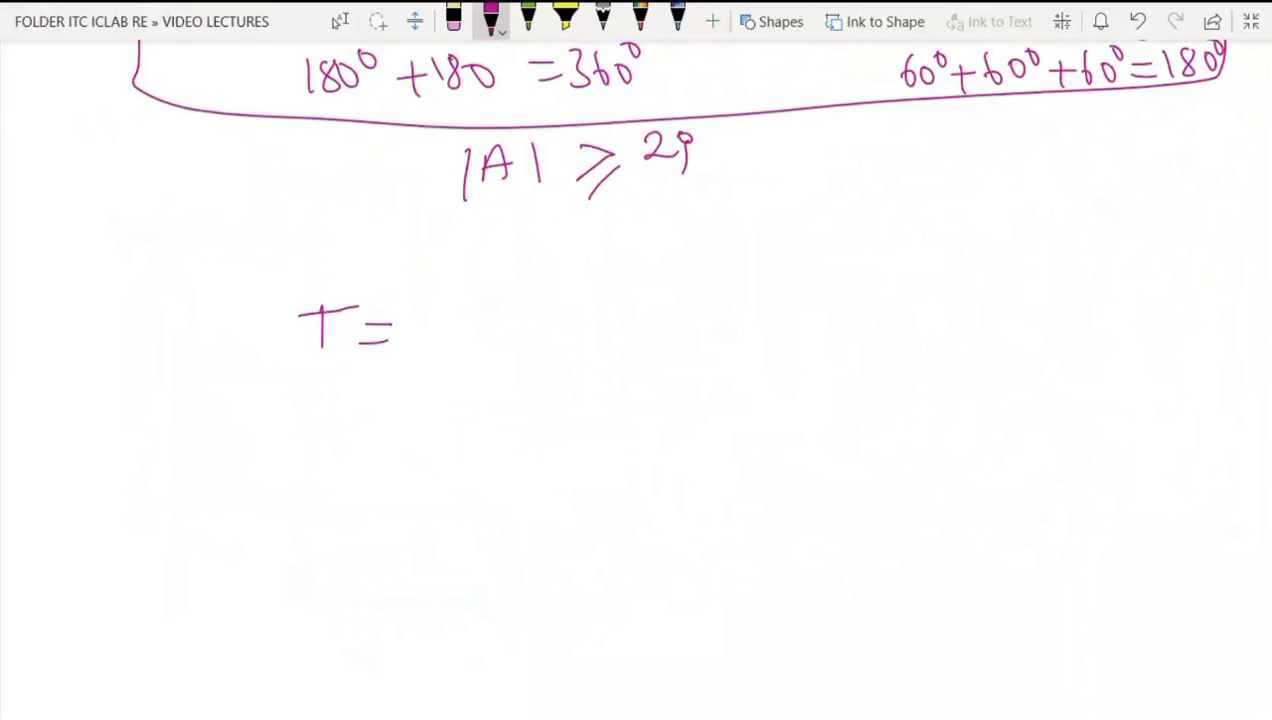
mouse_move(434, 293)
mouse_down()
mouse_move(456, 330)
mouse_move(438, 352)
mouse_up()
drag(489, 298, 505, 323)
mouse_move(496, 306)
mouse_down()
mouse_move(494, 340)
mouse_move(579, 307)
mouse_move(640, 330)
mouse_up()
Step: Handwrite the label "(practicle time period)" after the 4.470 ms value
mouse_move(712, 276)
mouse_down()
mouse_move(696, 320)
mouse_move(716, 334)
mouse_up()
mouse_move(734, 290)
mouse_down()
mouse_move(735, 316)
mouse_move(738, 302)
mouse_up()
mouse_move(760, 310)
mouse_down()
mouse_move(776, 286)
mouse_move(832, 310)
mouse_up()
mouse_move(856, 264)
mouse_down()
mouse_move(852, 308)
mouse_move(858, 283)
mouse_up()
drag(864, 290, 884, 306)
mouse_move(900, 244)
mouse_down()
mouse_move(904, 306)
mouse_move(958, 262)
mouse_move(976, 262)
mouse_move(990, 300)
mouse_move(1048, 292)
mouse_up()
mouse_move(1052, 286)
mouse_down()
mouse_move(1070, 294)
mouse_move(1106, 246)
mouse_move(1136, 280)
mouse_up()
mouse_move(1136, 276)
mouse_down()
mouse_move(1200, 280)
mouse_move(1216, 250)
mouse_move(1224, 304)
mouse_up()
Step: Handwrite the practical frequency formula "fp = 1 / 4.470 ms =" below the time period line
mouse_move(338, 464)
mouse_down()
mouse_move(326, 398)
mouse_move(344, 408)
mouse_up()
drag(344, 436, 356, 486)
mouse_move(346, 436)
mouse_down()
mouse_move(348, 458)
mouse_move(426, 438)
mouse_up()
drag(400, 462, 430, 458)
drag(524, 390, 526, 424)
mouse_move(512, 434)
mouse_down()
mouse_move(606, 420)
mouse_move(528, 486)
mouse_up()
click(546, 462)
mouse_move(560, 446)
mouse_down()
mouse_move(574, 480)
mouse_move(594, 474)
mouse_up()
mouse_move(612, 448)
mouse_down()
mouse_move(663, 466)
mouse_move(652, 478)
mouse_up()
drag(604, 418, 752, 404)
drag(724, 430, 752, 426)
Step: Continue the frequency calculation by handwriting the fraction 1000 / 4.470 after the second equals sign
drag(822, 348, 826, 406)
mouse_move(856, 364)
mouse_down()
mouse_move(848, 372)
mouse_move(858, 364)
mouse_up()
mouse_move(874, 362)
mouse_down()
mouse_move(892, 372)
mouse_move(884, 360)
mouse_up()
drag(914, 352, 930, 356)
drag(826, 418, 992, 408)
mouse_move(833, 434)
mouse_down()
mouse_move(852, 475)
mouse_move(964, 450)
mouse_up()
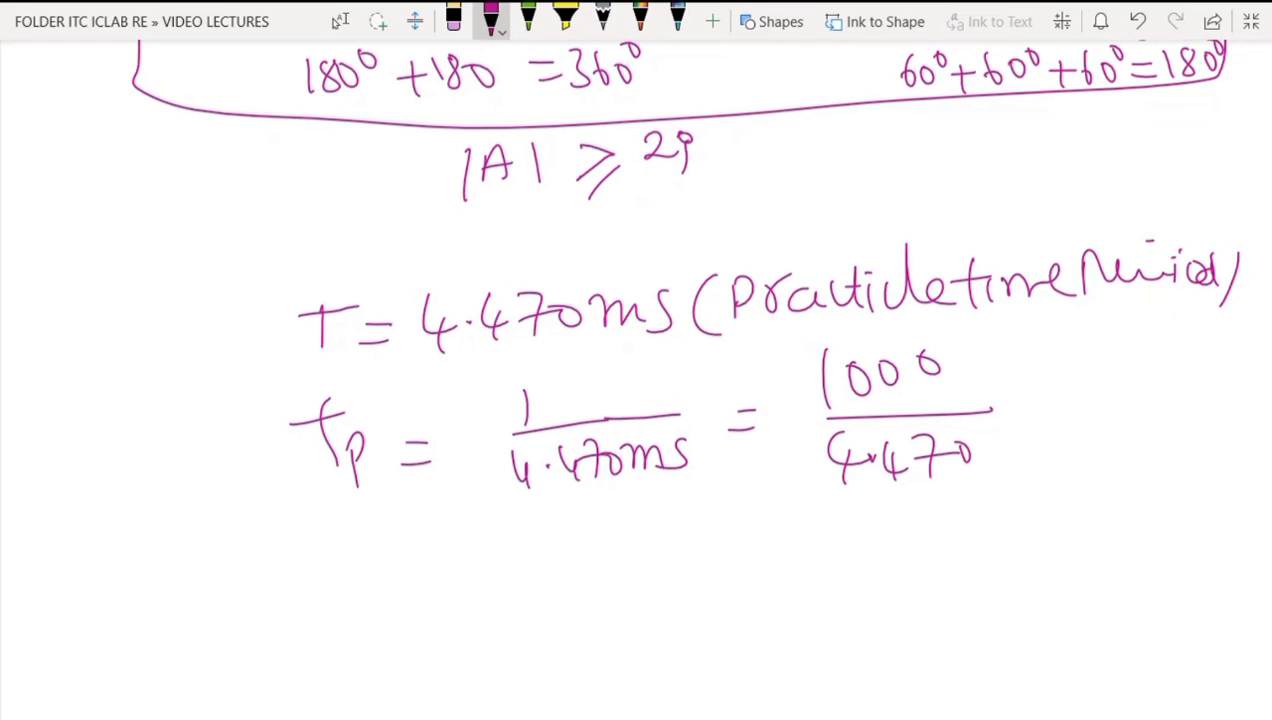
Step: Handwrite the practical frequency result "= 223 Hz" below the fraction 1000 / 4.470
drag(741, 561, 848, 570)
mouse_move(846, 542)
mouse_down()
mouse_move(880, 568)
mouse_move(908, 566)
mouse_up()
mouse_move(902, 548)
mouse_down()
mouse_move(942, 540)
mouse_move(982, 565)
mouse_up()
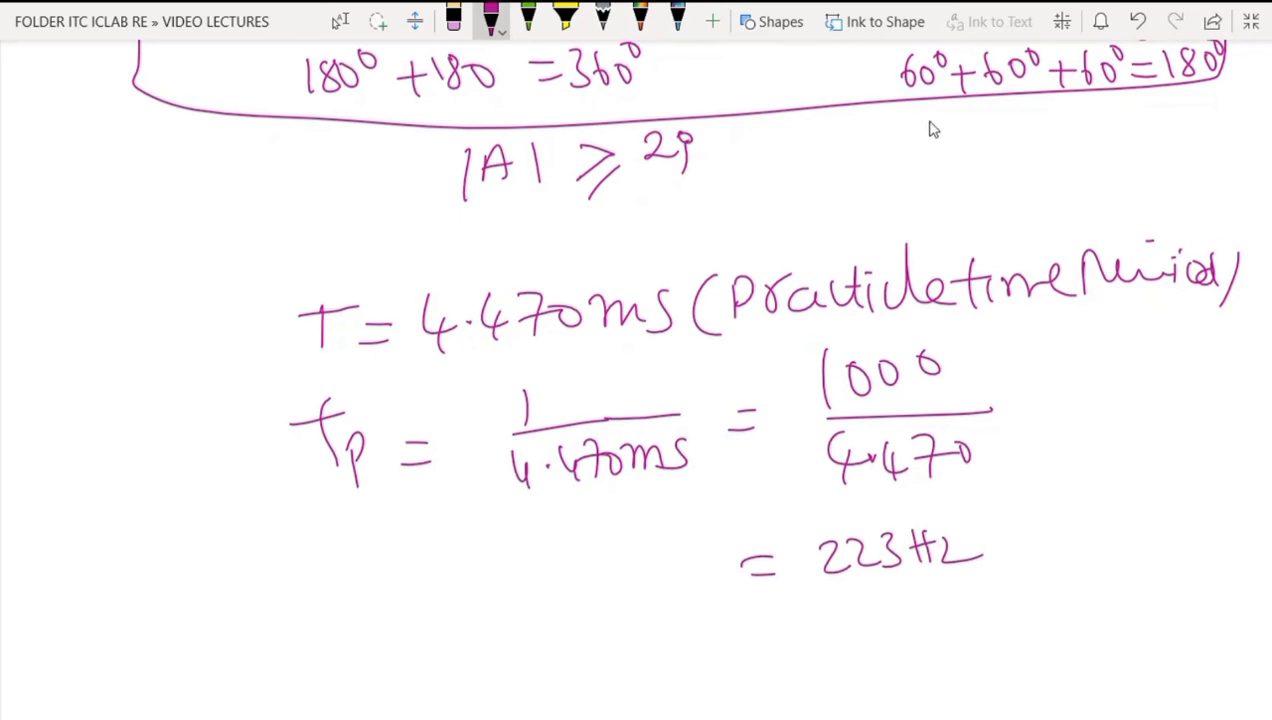
Step: Add a tick mark beside the 197 Hz result of the theoretical frequency calculation in the design procedure
scroll(870, 360, up, 20)
scroll(870, 360, up, 5)
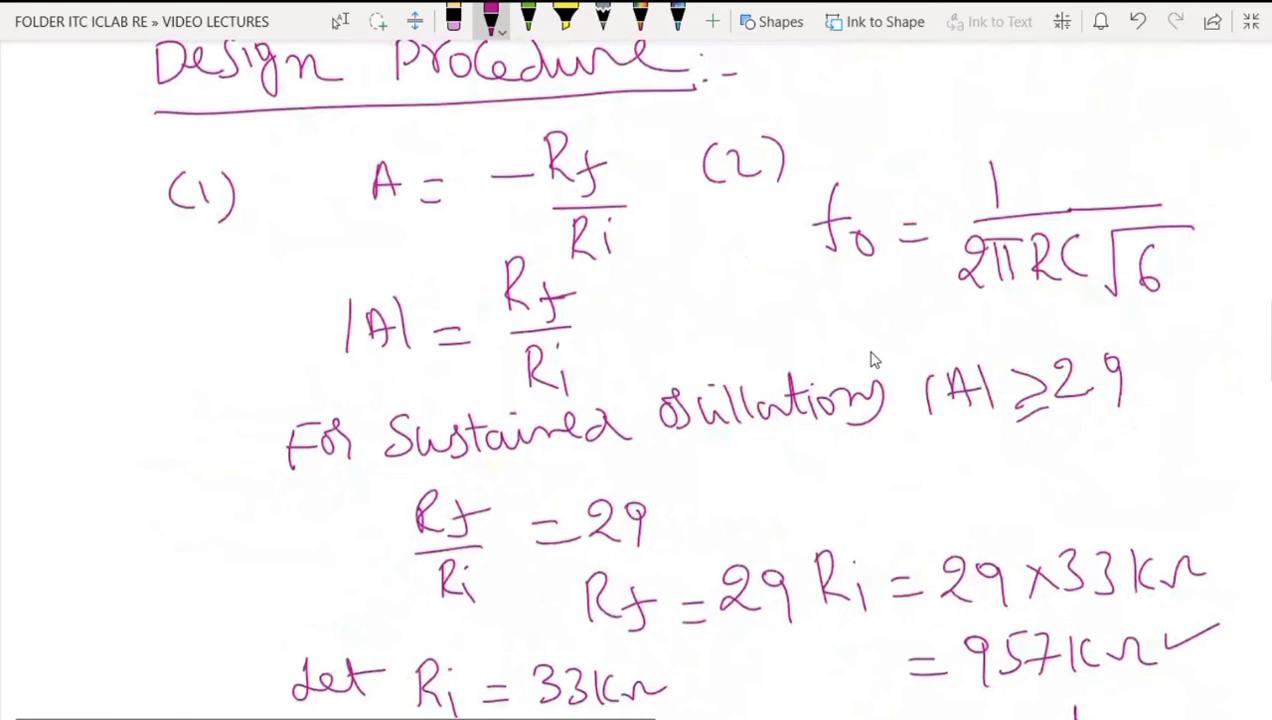
scroll(767, 388, down, 3)
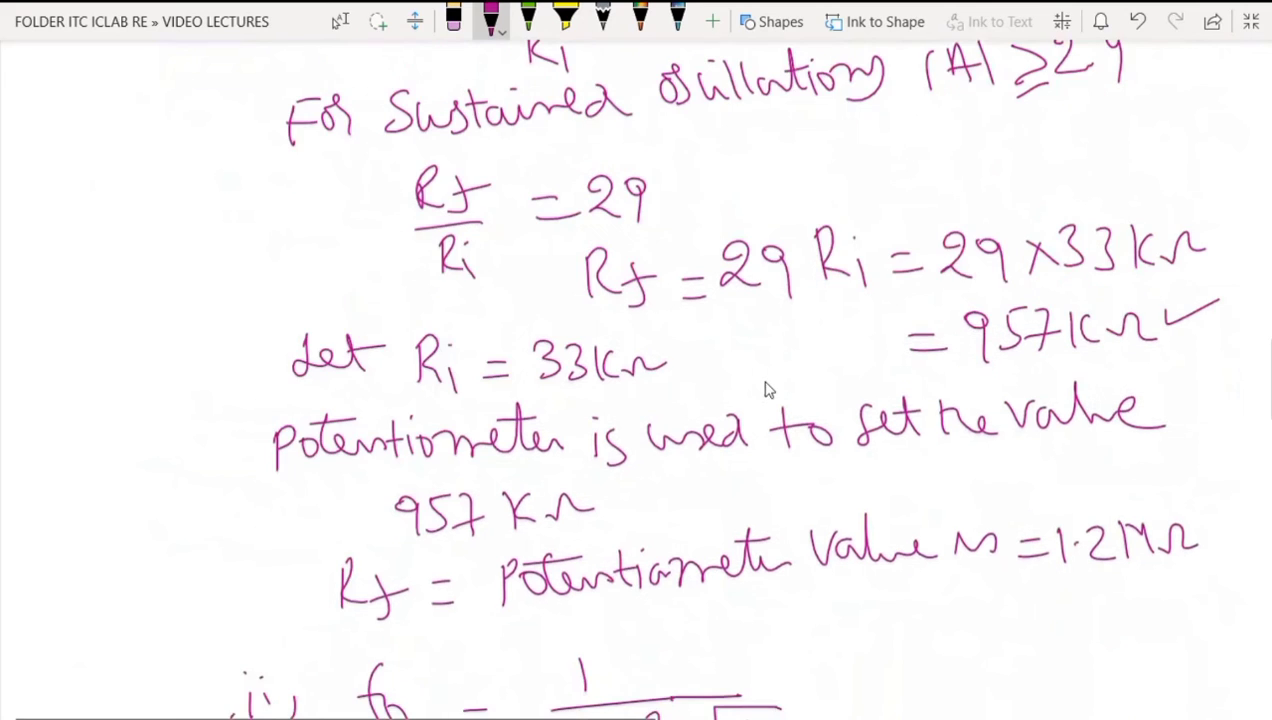
scroll(818, 497, down, 4)
scroll(795, 640, down, 4)
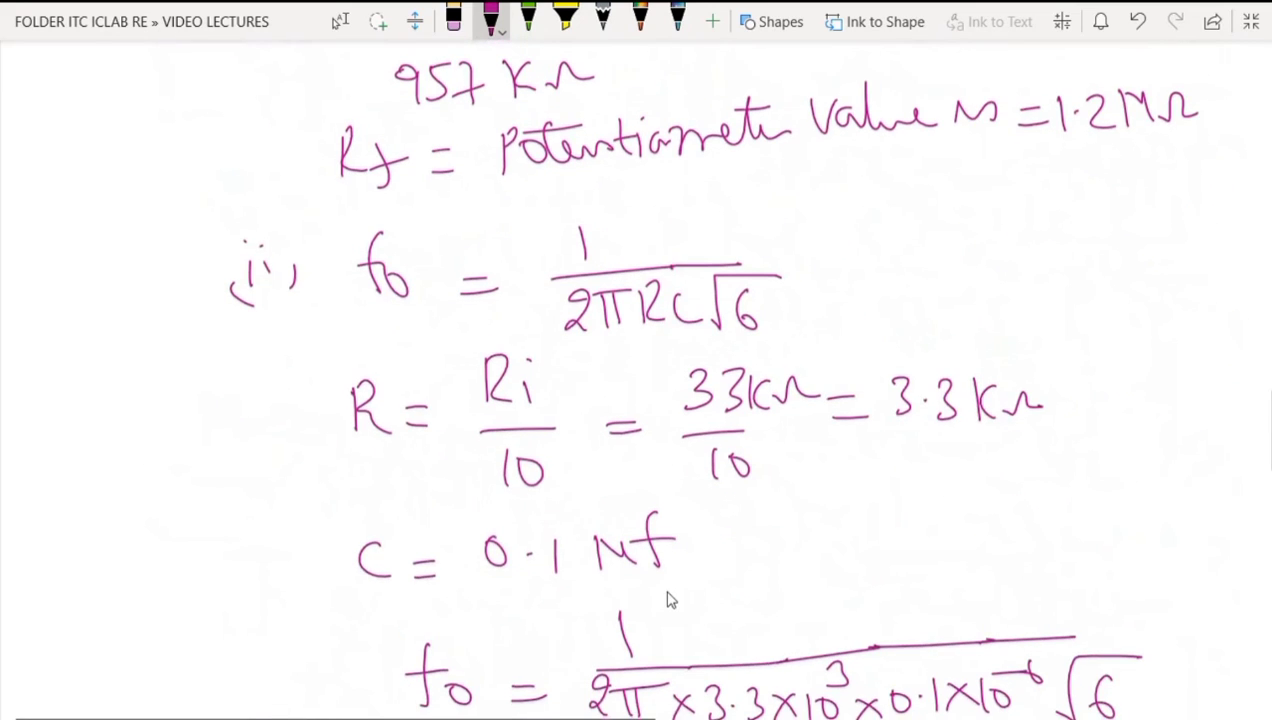
scroll(920, 618, down, 2)
scroll(921, 618, down, 7)
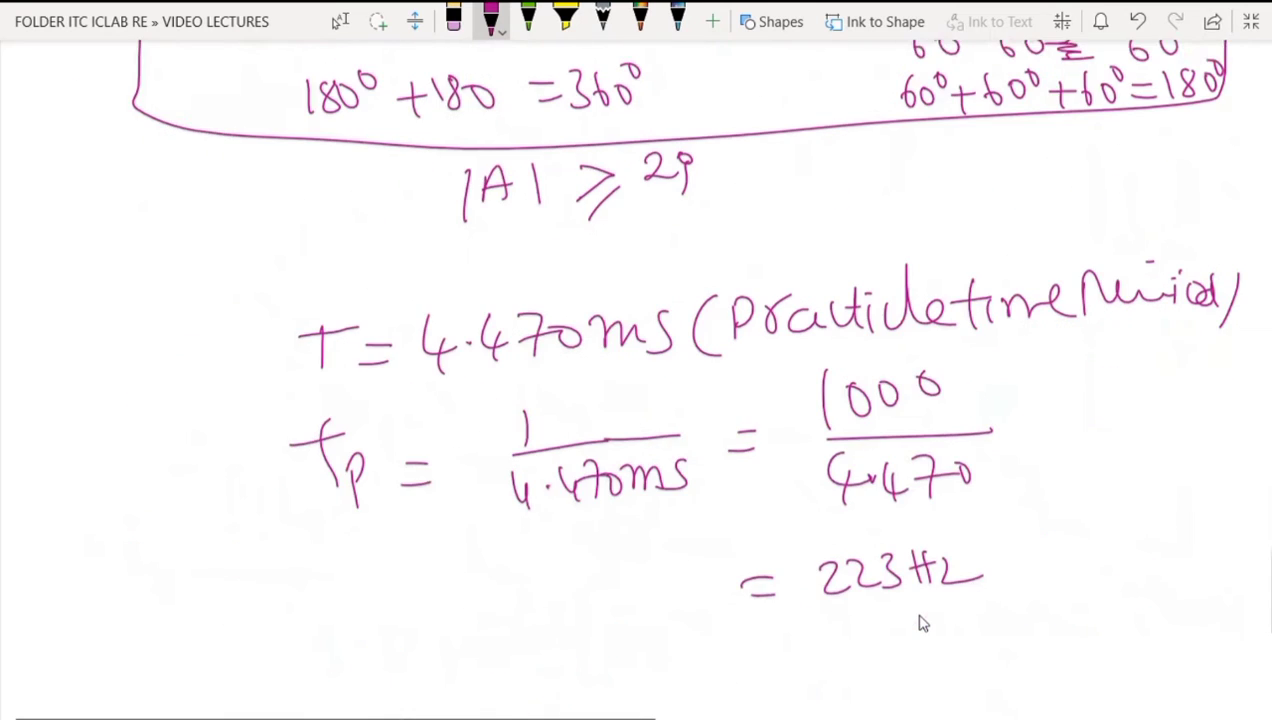
scroll(918, 619, up, 8)
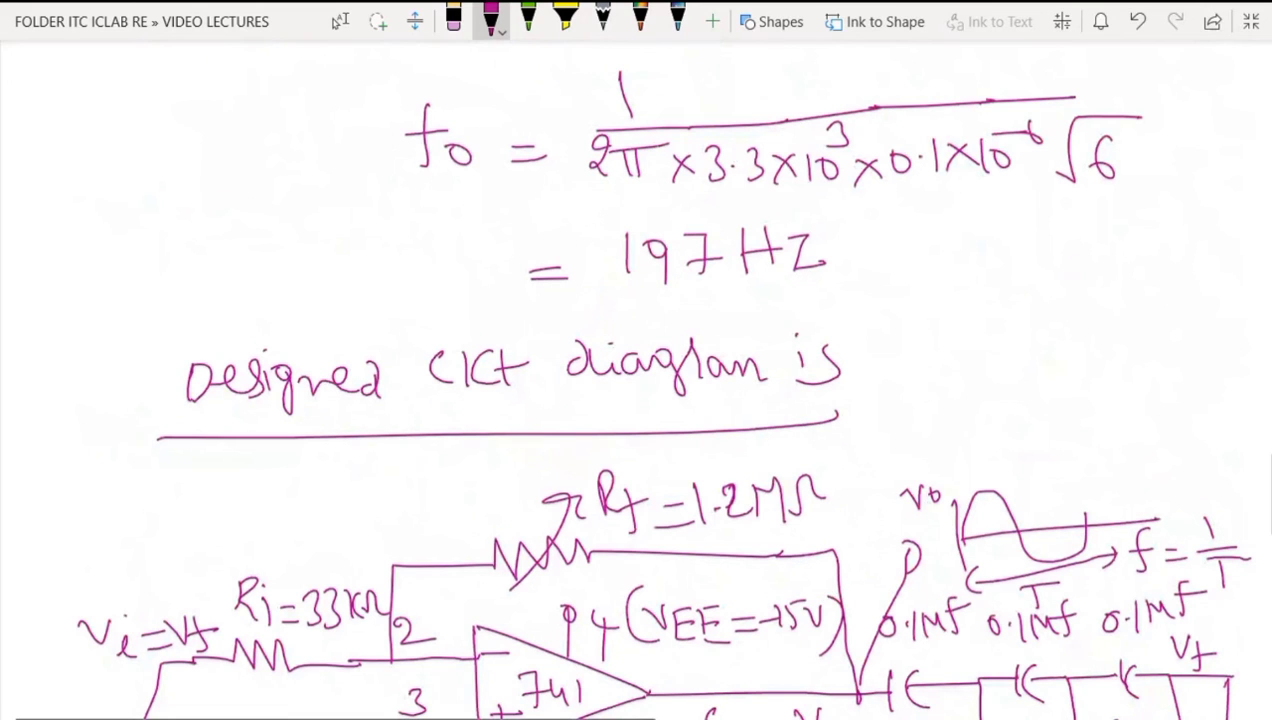
drag(841, 243, 912, 225)
Step: Handwrite the theoretical frequency "fT = 197 Hz" below the practical frequency result and underline both 223 and 197
scroll(826, 655, down, 9)
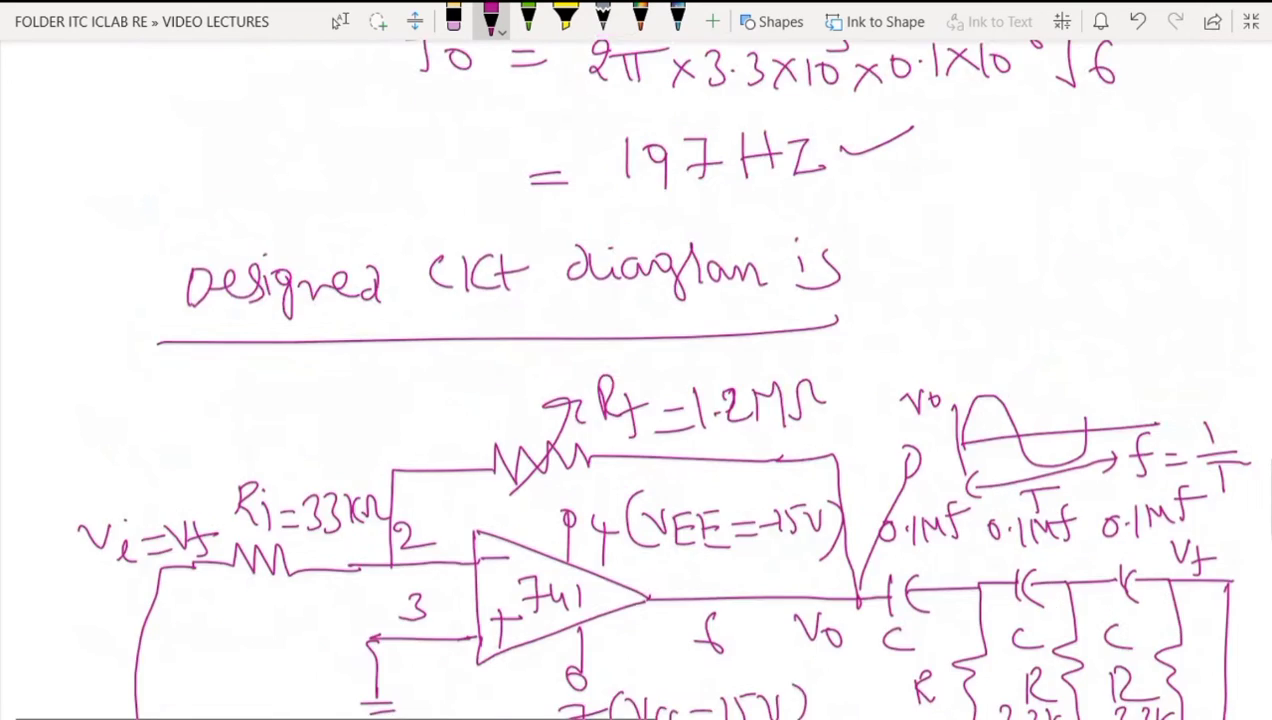
scroll(826, 656, up, 3)
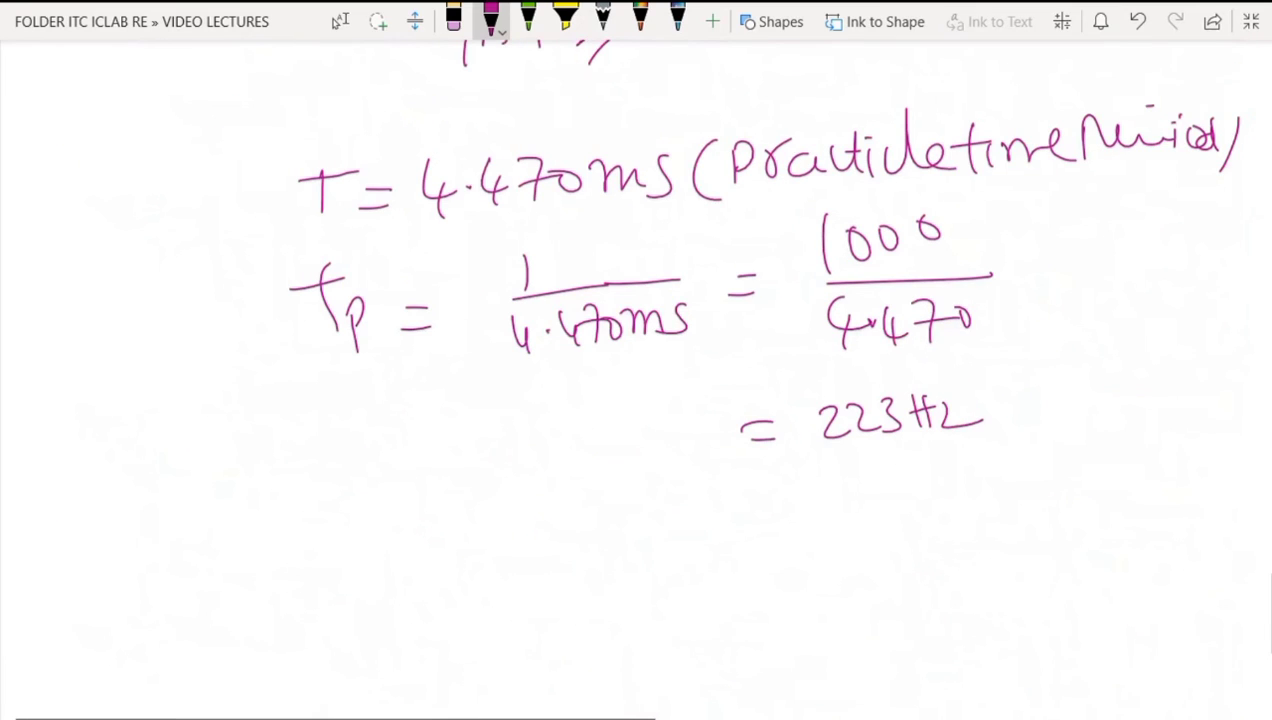
mouse_move(330, 530)
mouse_down()
mouse_move(342, 466)
mouse_move(360, 496)
mouse_up()
mouse_move(383, 498)
mouse_down()
mouse_move(382, 530)
mouse_move(406, 495)
mouse_up()
drag(430, 511, 505, 532)
drag(544, 492, 540, 533)
mouse_move(555, 492)
mouse_down()
mouse_move(568, 528)
mouse_move(596, 510)
mouse_up()
drag(622, 480, 624, 518)
mouse_move(640, 472)
mouse_down()
mouse_move(645, 514)
mouse_move(655, 502)
mouse_up()
drag(668, 490, 718, 495)
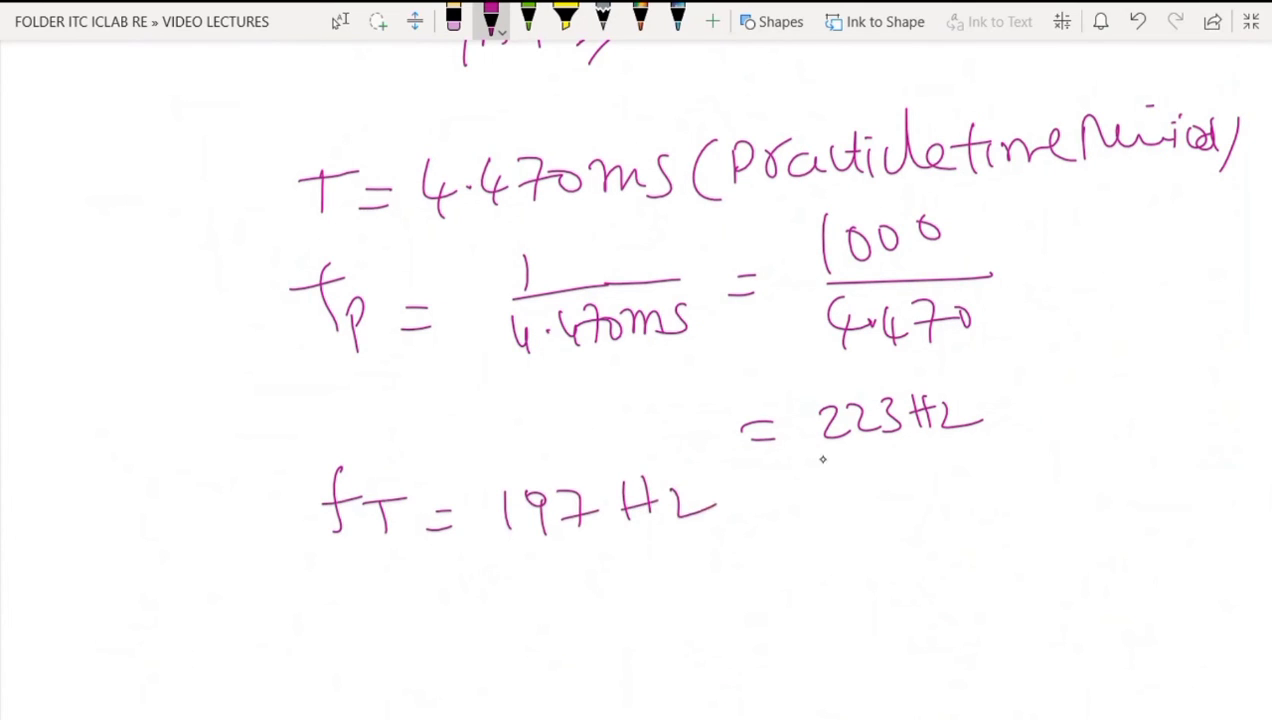
drag(841, 456, 902, 452)
drag(538, 562, 626, 555)
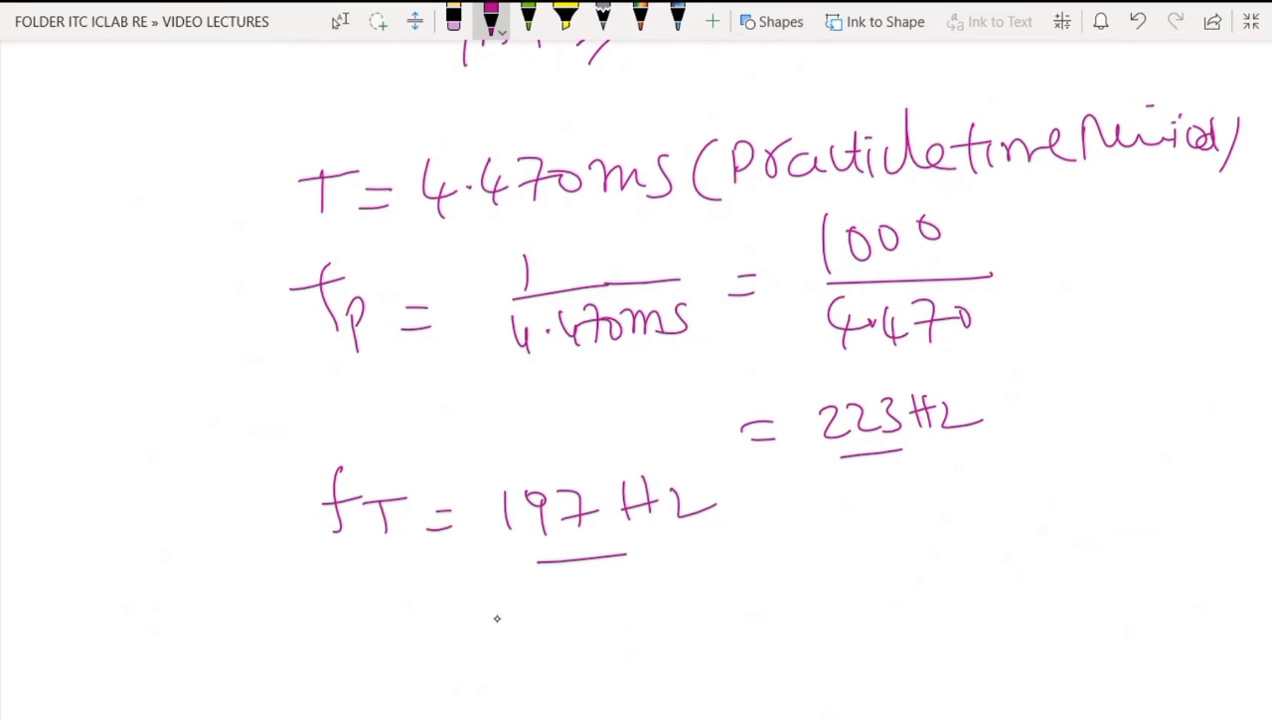
Step: Handwrite the resistance value "957 kΩ" just below the theoretical frequency line
mouse_move(614, 576)
mouse_down()
mouse_move(629, 574)
mouse_move(635, 607)
mouse_up()
drag(649, 569, 644, 597)
mouse_move(650, 568)
mouse_down()
mouse_move(668, 563)
mouse_move(680, 597)
mouse_up()
drag(673, 583, 752, 590)
drag(766, 588, 788, 580)
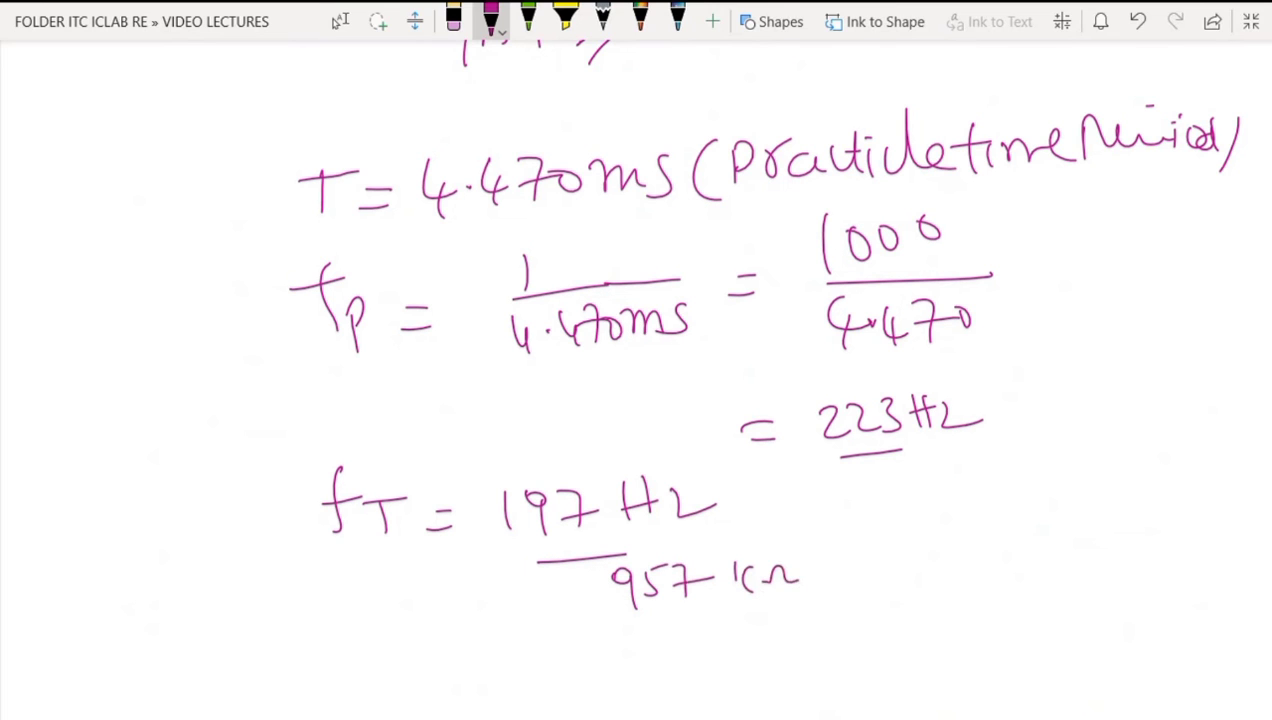
Step: Handwrite the difference between practical and theoretical frequency as "223 − 197" with "26 Hz" beneath it
scroll(866, 438, up, 5)
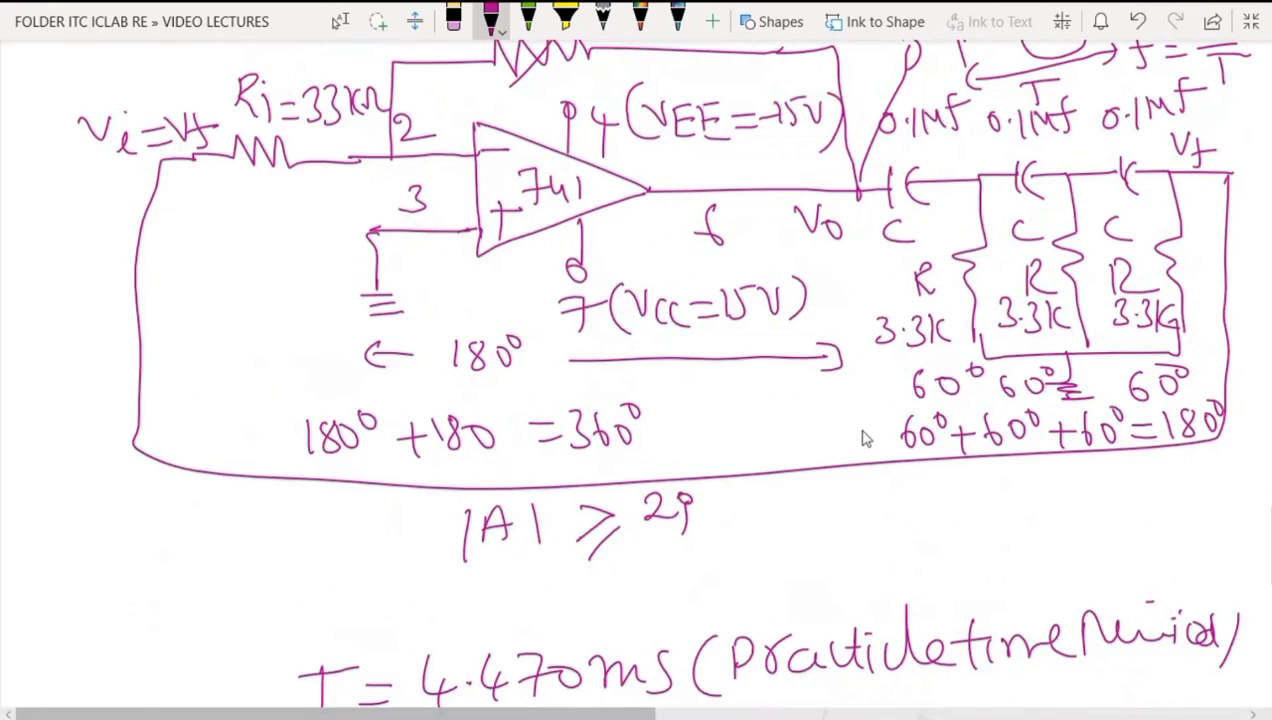
scroll(866, 438, up, 15)
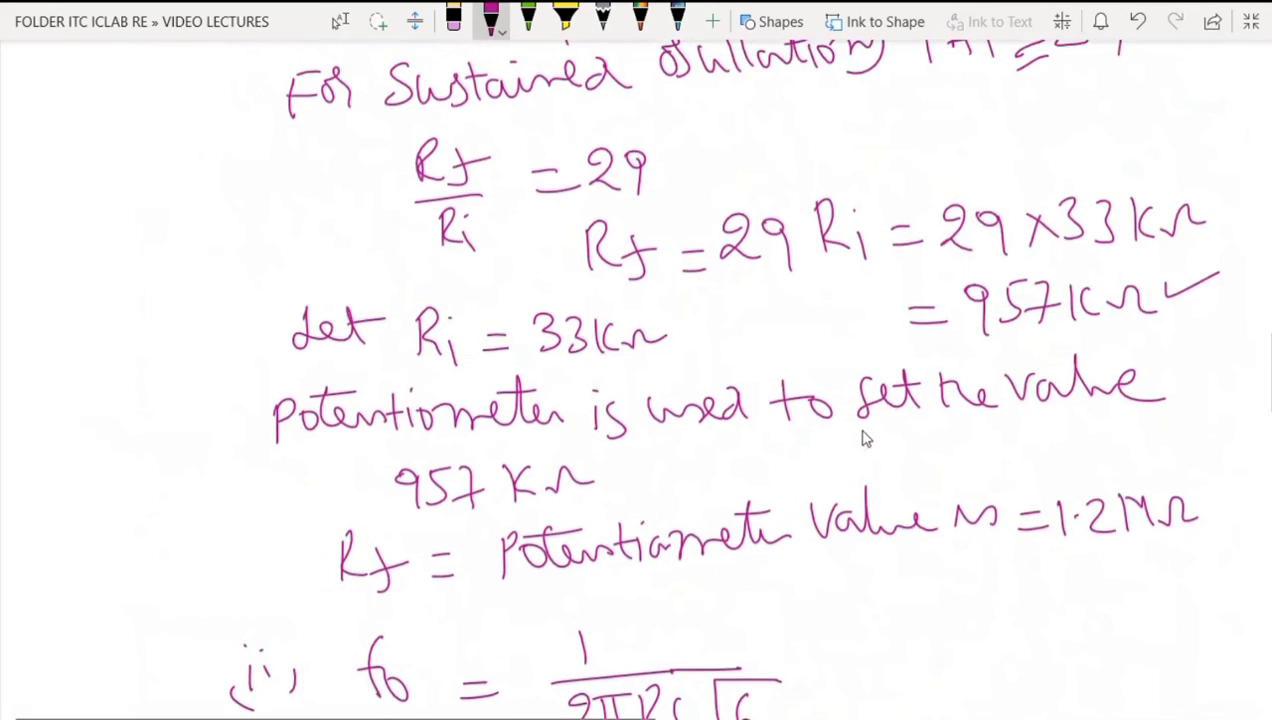
scroll(866, 438, up, 2)
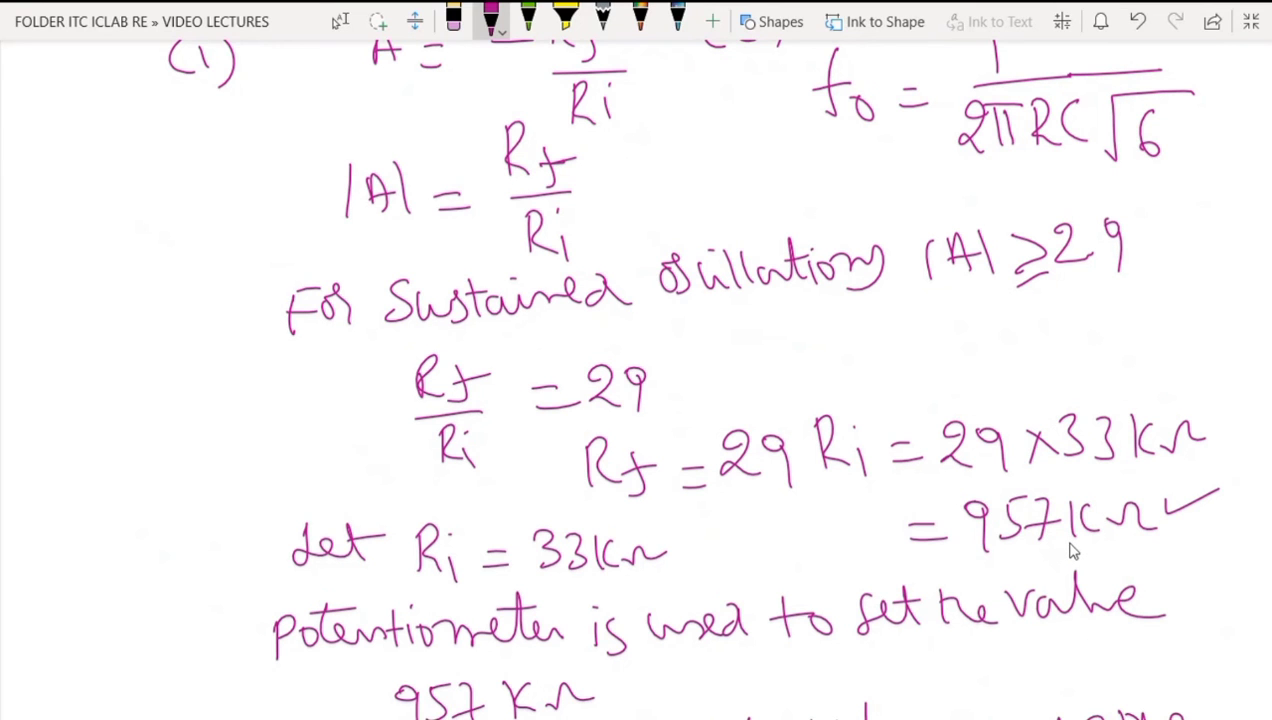
scroll(1072, 550, down, 15)
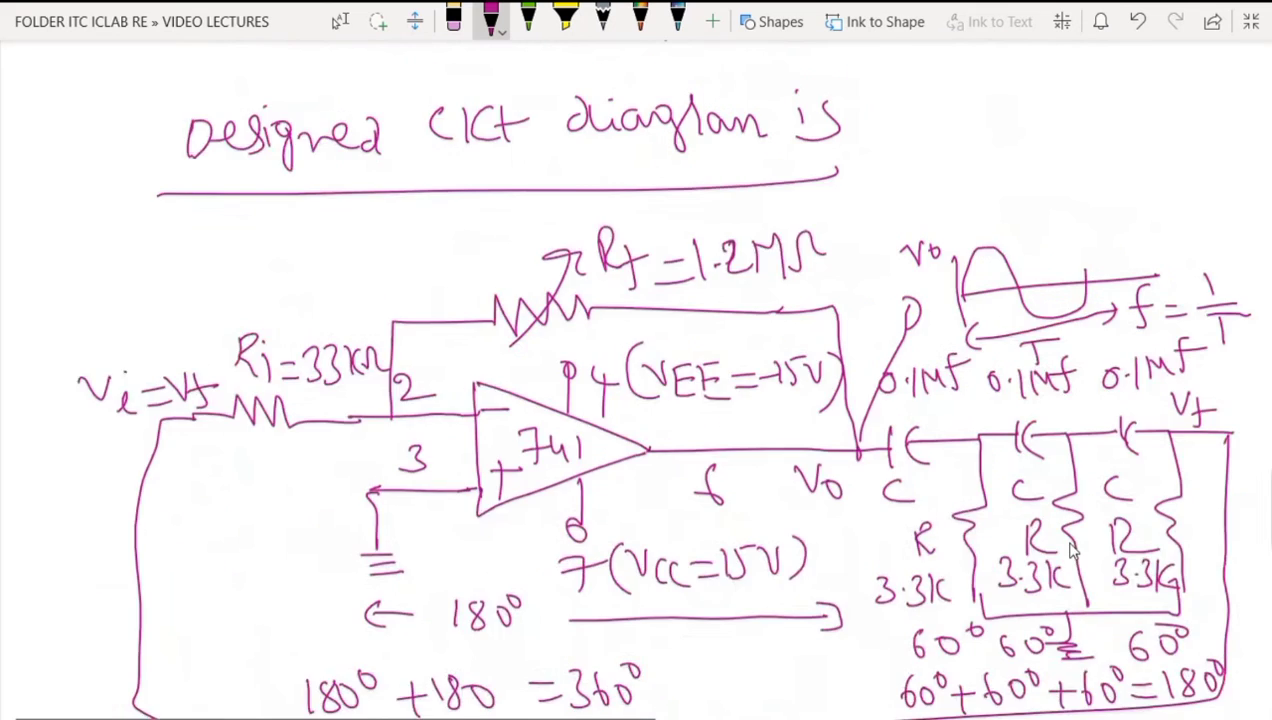
scroll(1072, 548, down, 10)
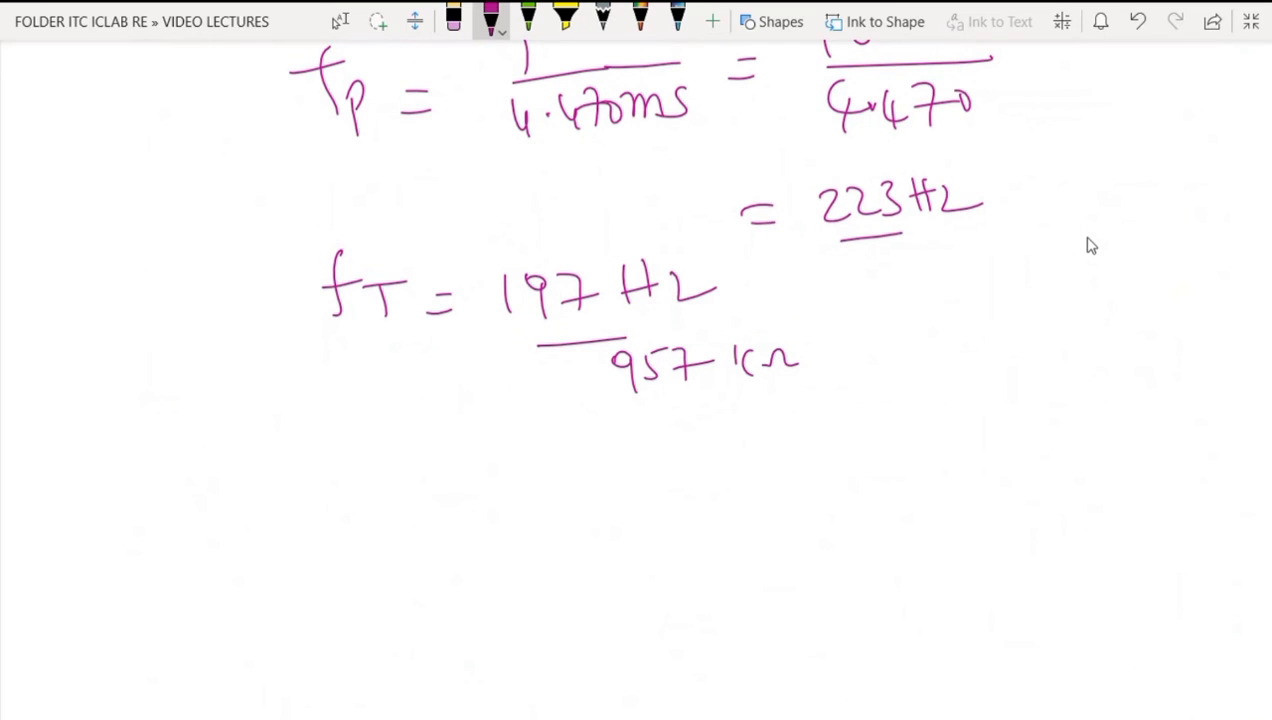
mouse_move(908, 272)
mouse_down()
mouse_move(940, 296)
mouse_move(978, 293)
mouse_up()
mouse_move(982, 264)
mouse_down()
mouse_move(986, 295)
mouse_move(1046, 272)
mouse_up()
mouse_move(1052, 254)
mouse_down()
mouse_move(1060, 288)
mouse_move(1093, 290)
mouse_up()
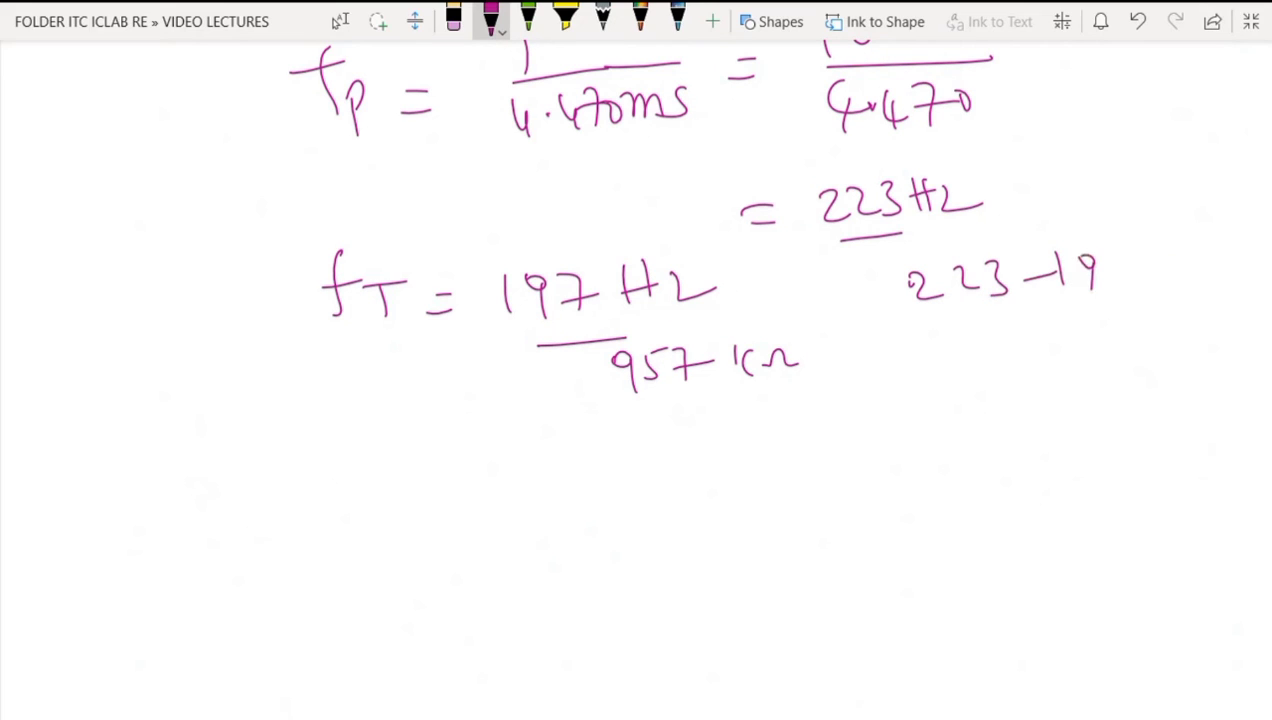
drag(992, 336, 1008, 360)
drag(1026, 326, 1022, 348)
mouse_move(1046, 328)
mouse_down()
mouse_move(1044, 354)
mouse_move(1060, 340)
mouse_up()
mouse_move(1076, 332)
mouse_down()
mouse_move(1074, 350)
mouse_move(1118, 342)
mouse_up()
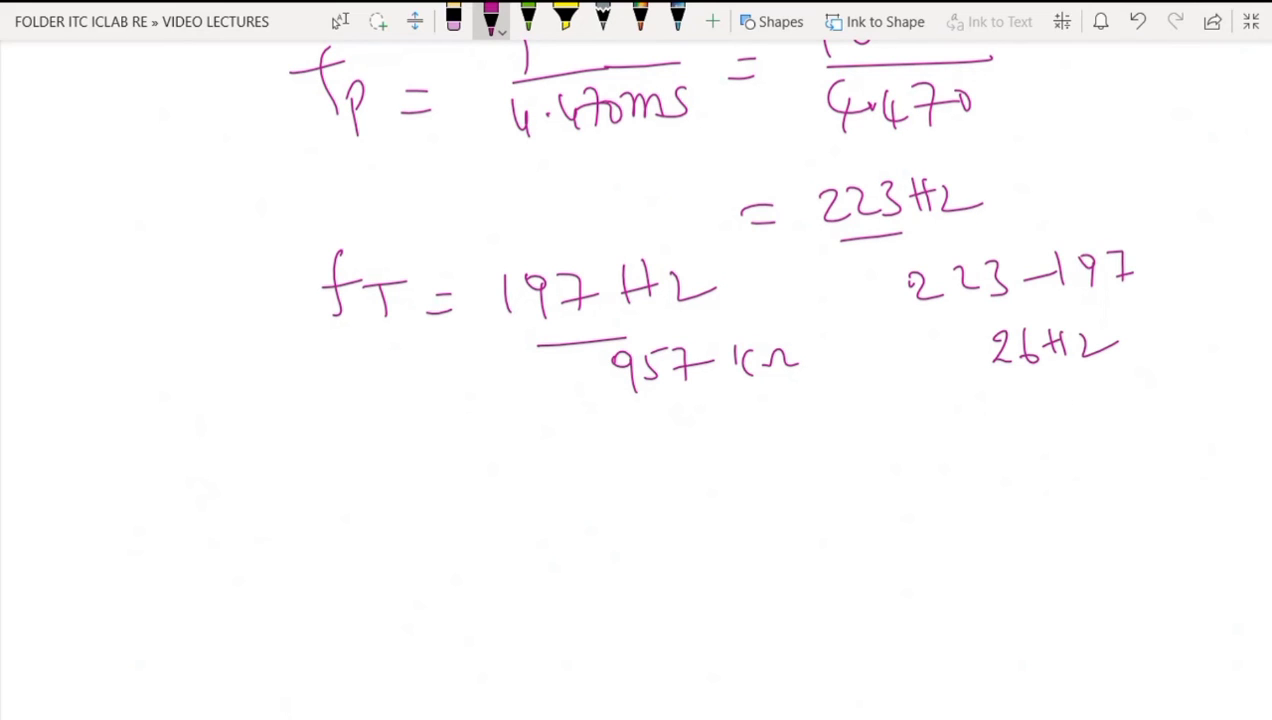
Step: Leave the full-screen notes view, switch to the Multisim circuit and close the XSC1 oscilloscope display
click(1254, 24)
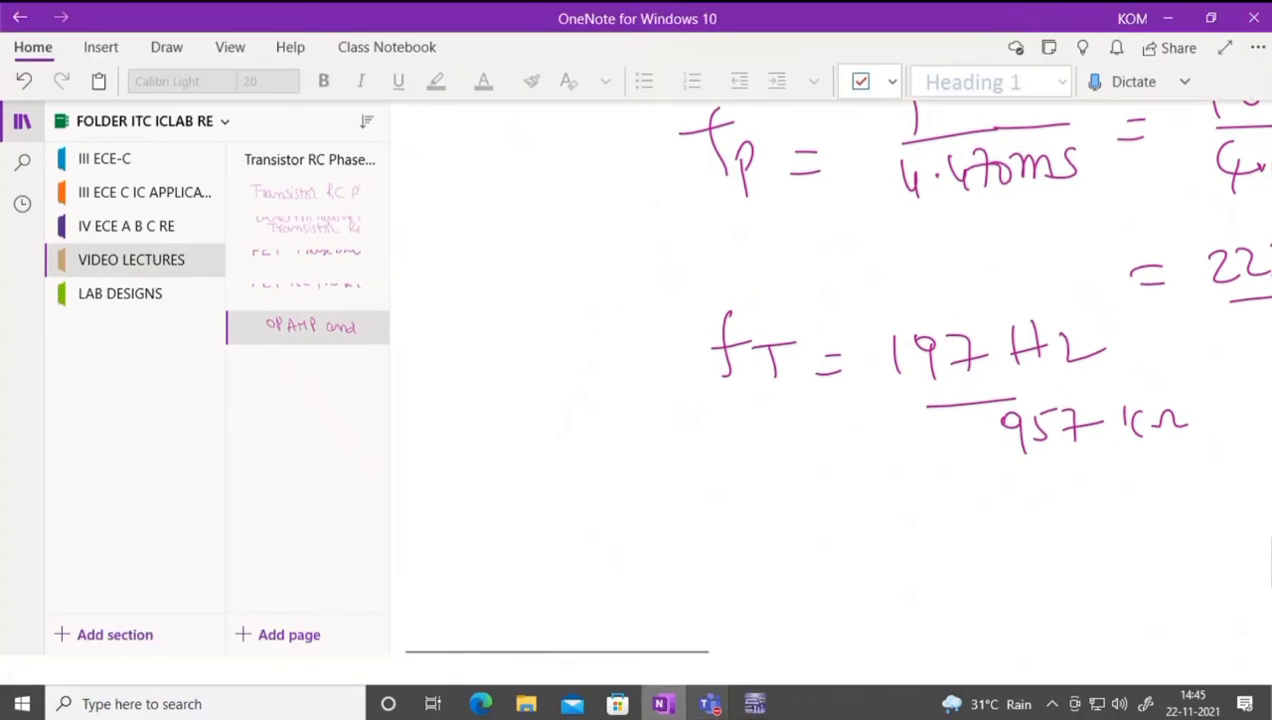
mouse_move(761, 703)
click(809, 610)
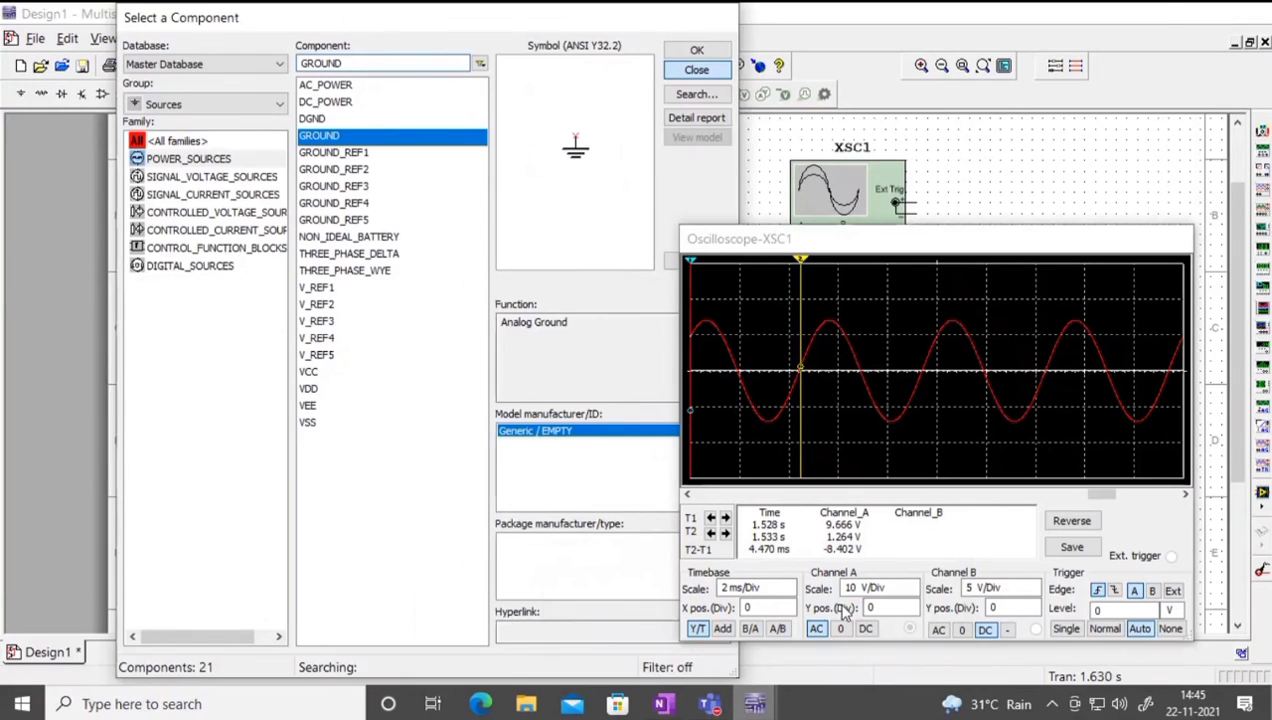
click(1179, 238)
Step: Set the adjustment increment of potentiometer R5 to 0.1 %
mouse_move(521, 210)
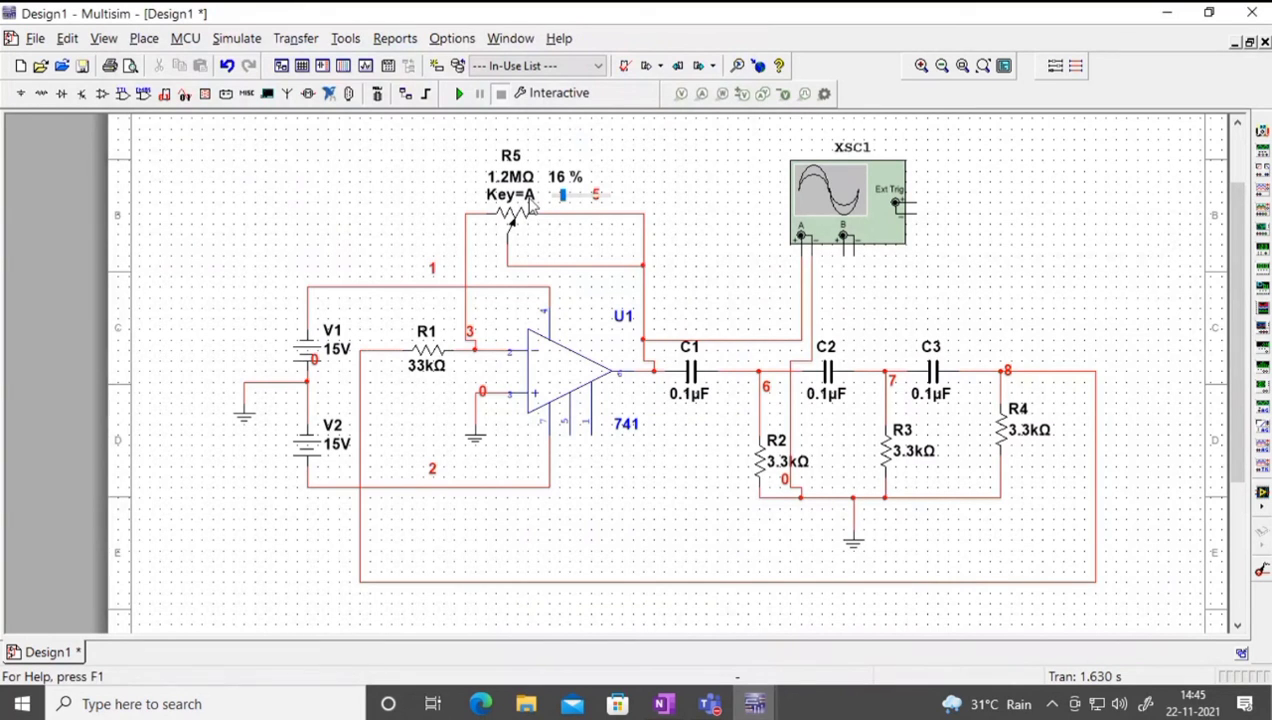
double_click(514, 214)
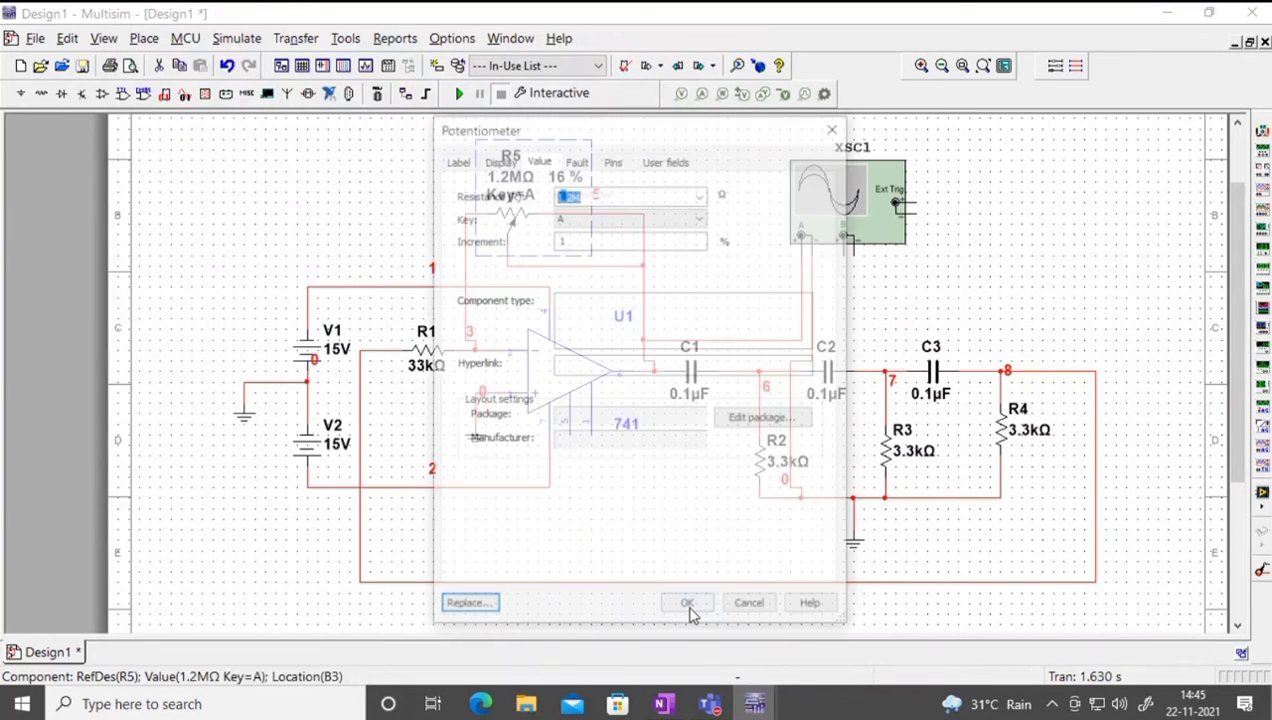
click(588, 237)
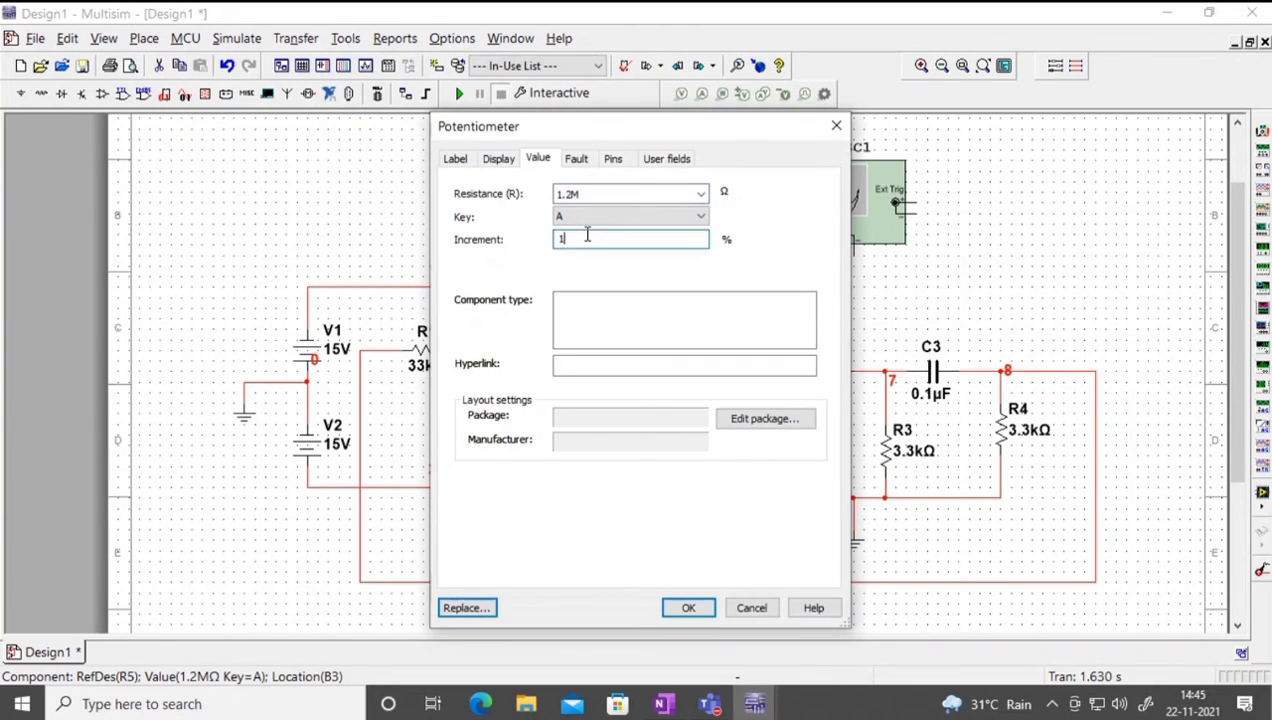
text(0.)
click(704, 608)
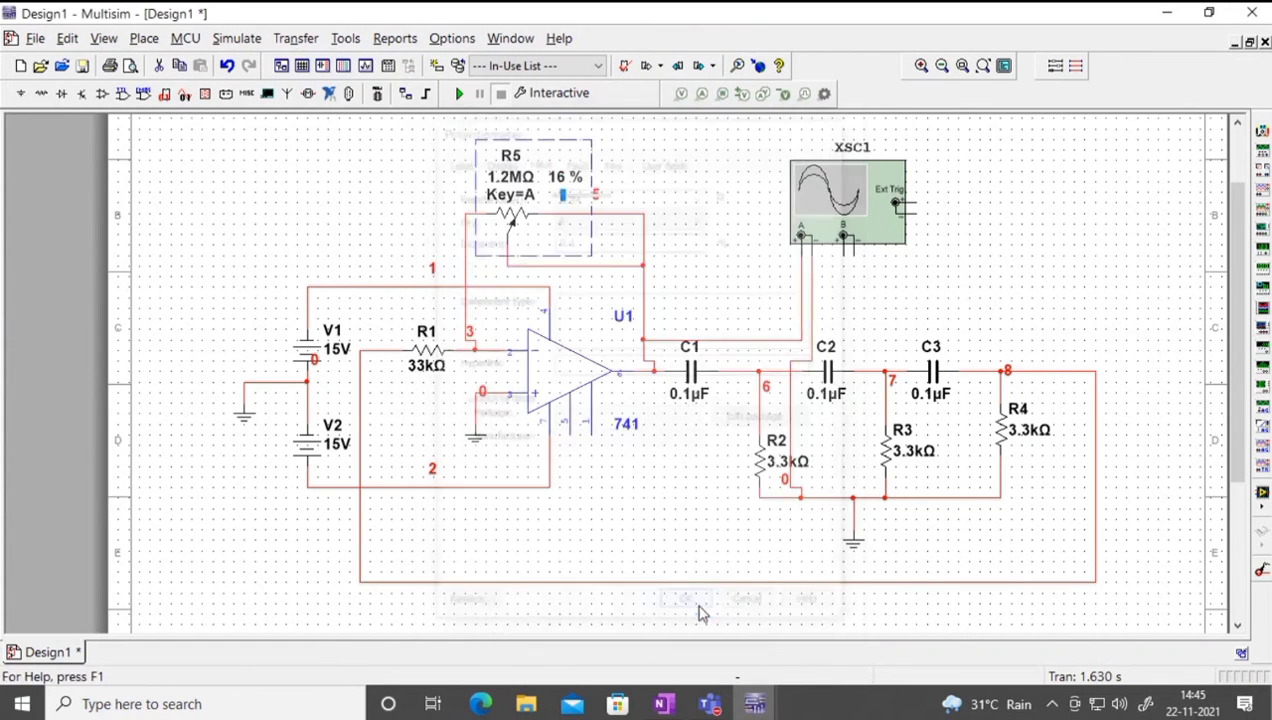
Step: Try fine adjustments of potentiometer R5, including 17.9 %, and reduce its setting to 0 %
mouse_move(568, 238)
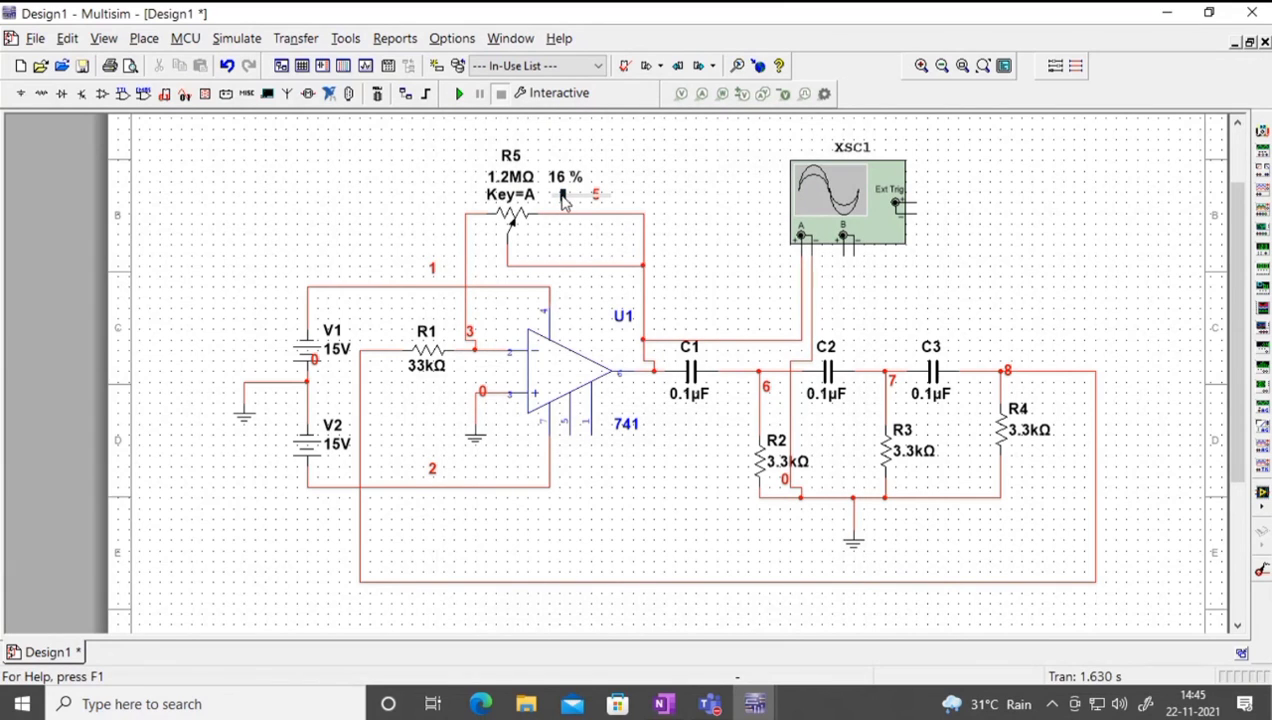
drag(563, 201, 562, 200)
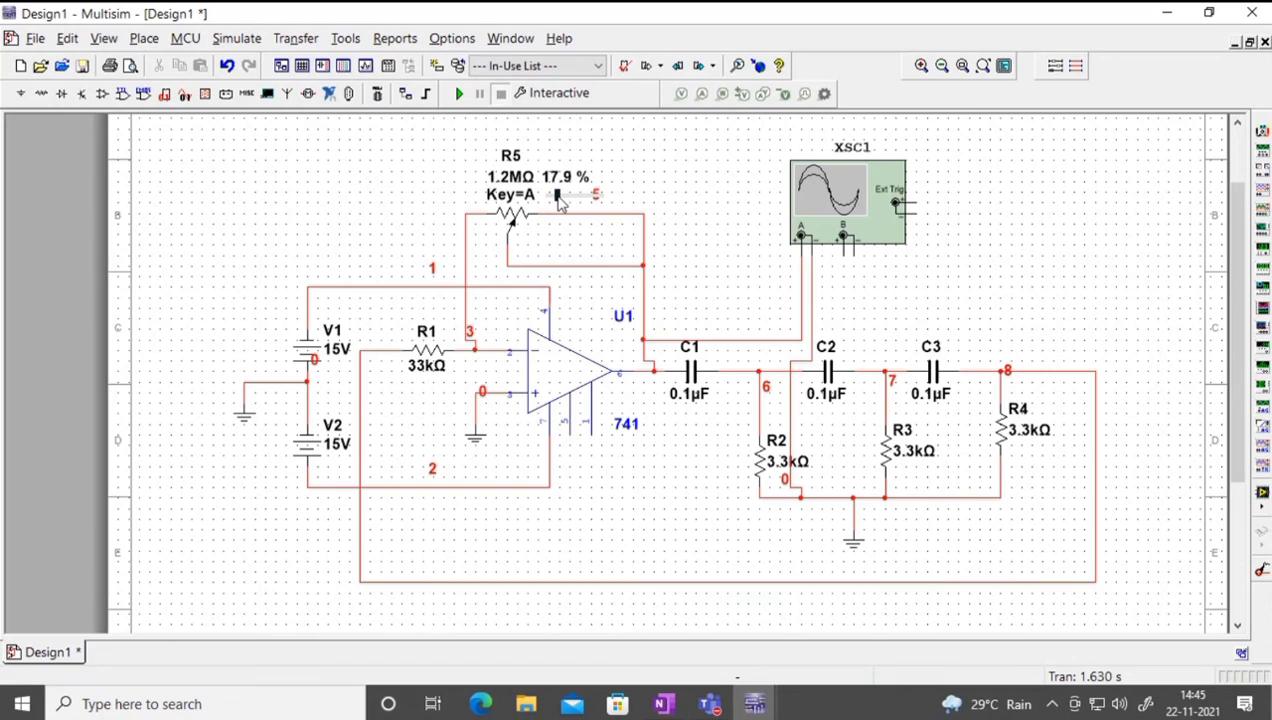
key(a)
key(shift+a)
key(shift+a)
drag(559, 206, 546, 206)
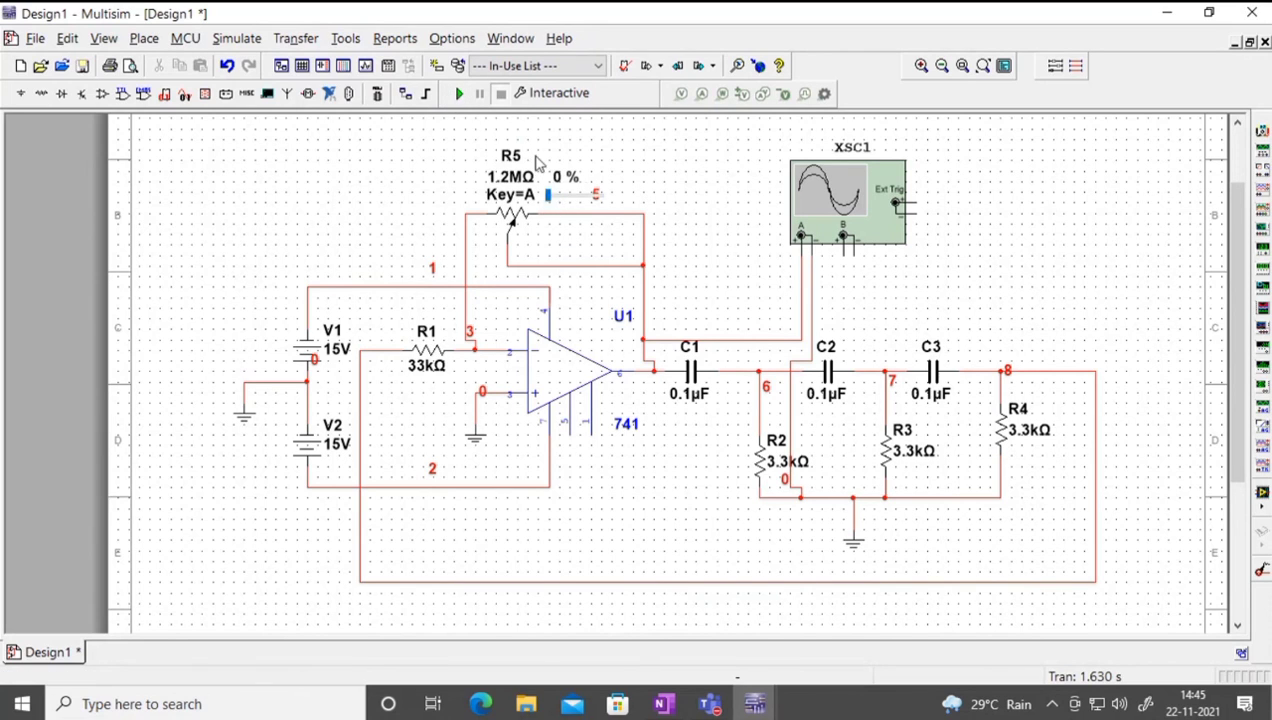
Step: Start the interactive simulation and open the XSC1 oscilloscope to view the output waveform
click(458, 93)
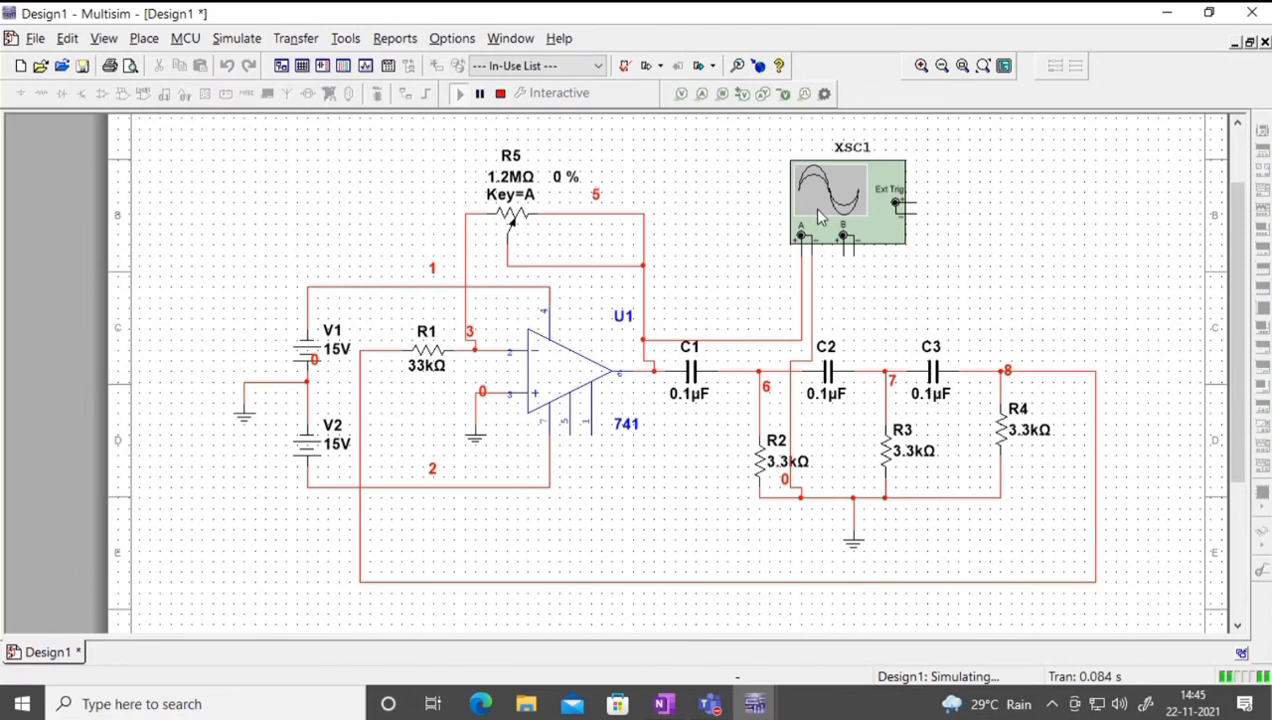
drag(816, 225, 818, 215)
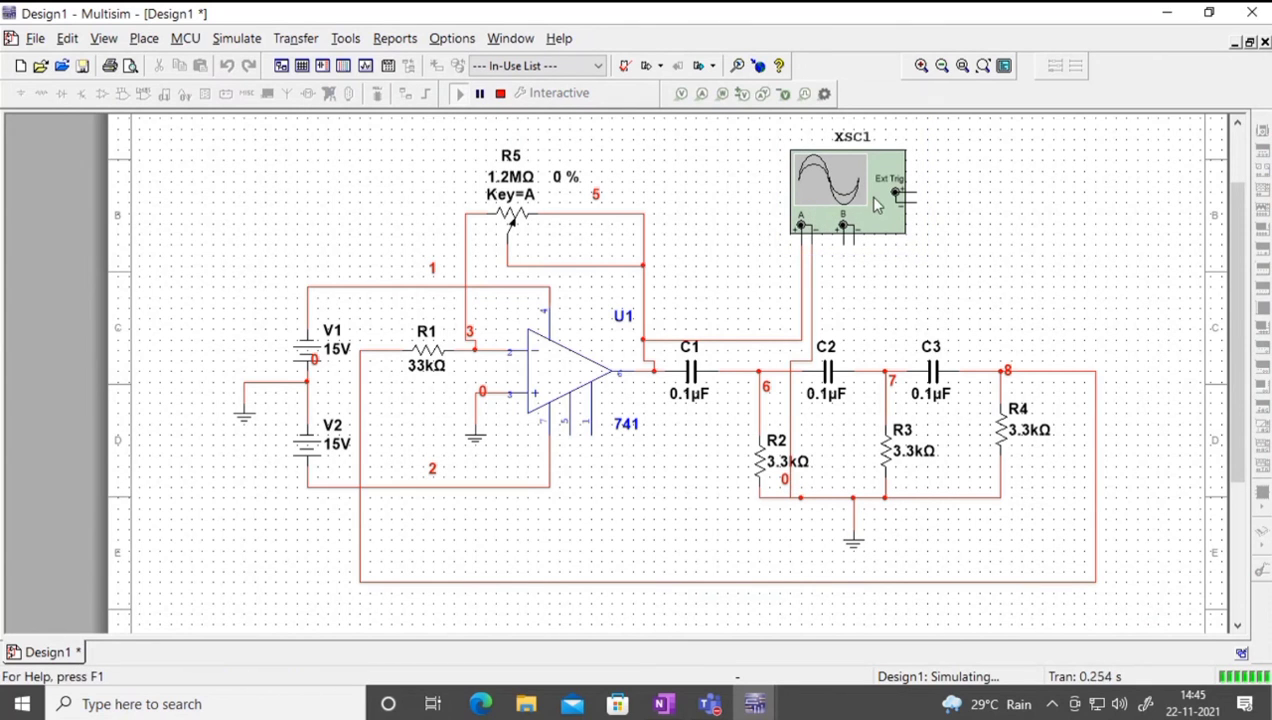
double_click(870, 204)
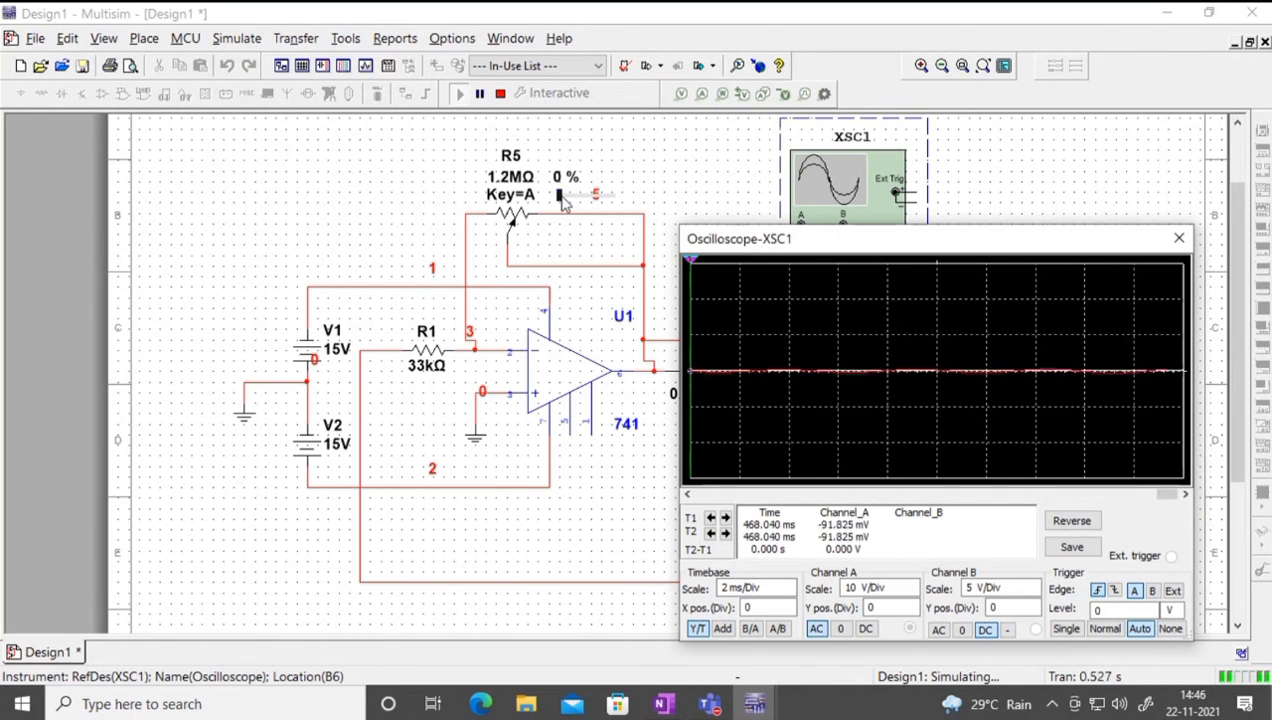
Step: Adjust potentiometer R5 to 16.1 % while the simulation is running
click(562, 199)
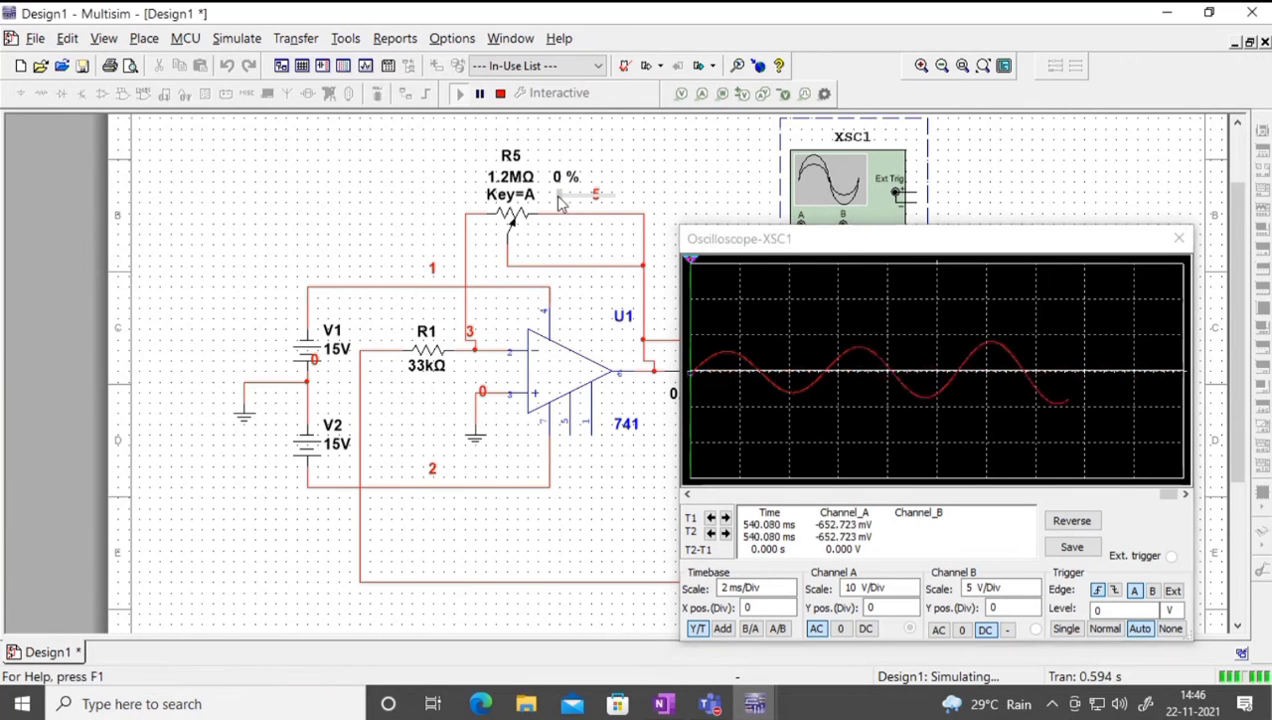
drag(562, 200, 571, 206)
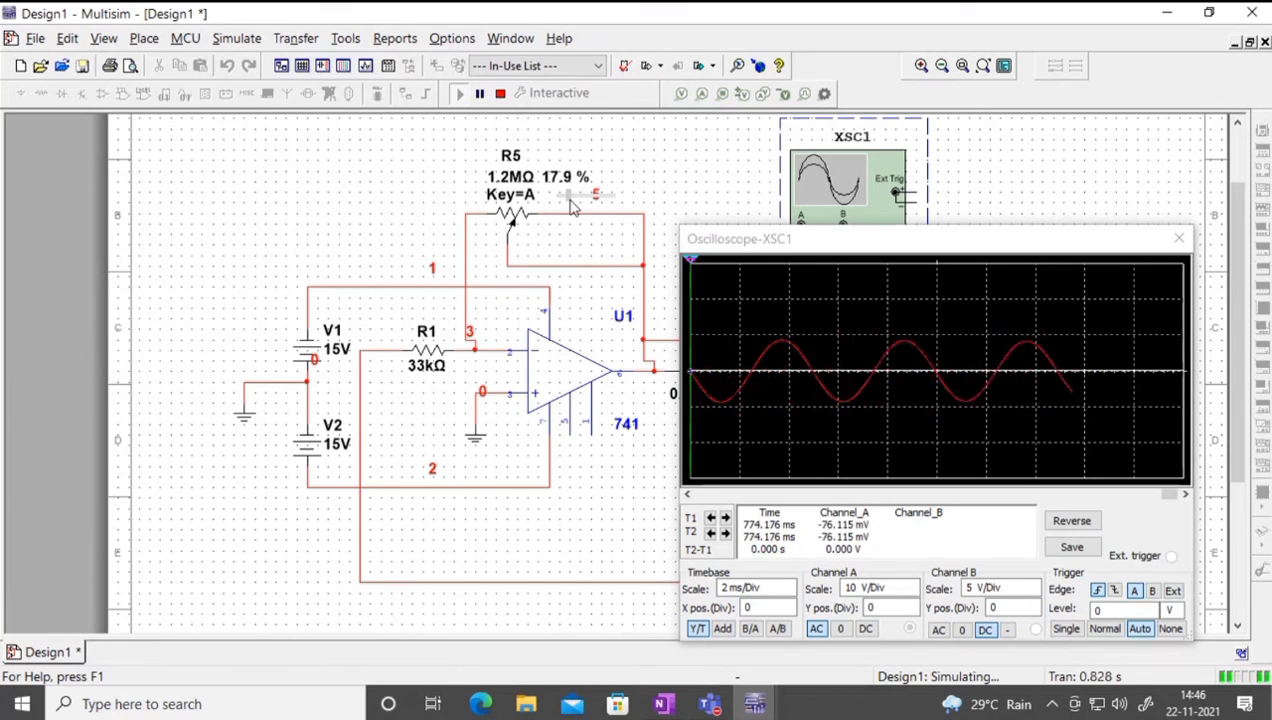
drag(570, 199, 569, 198)
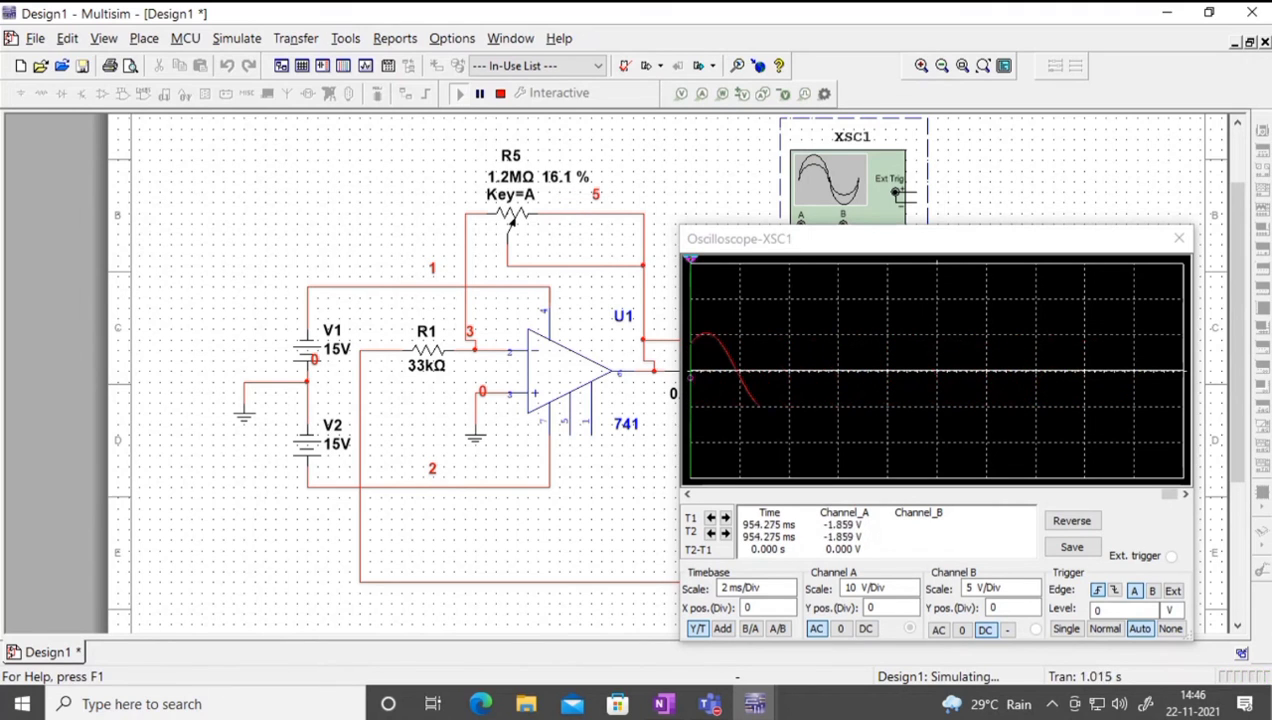
Step: Set the oscilloscope's Channel A scale to 5 V/Div
click(912, 590)
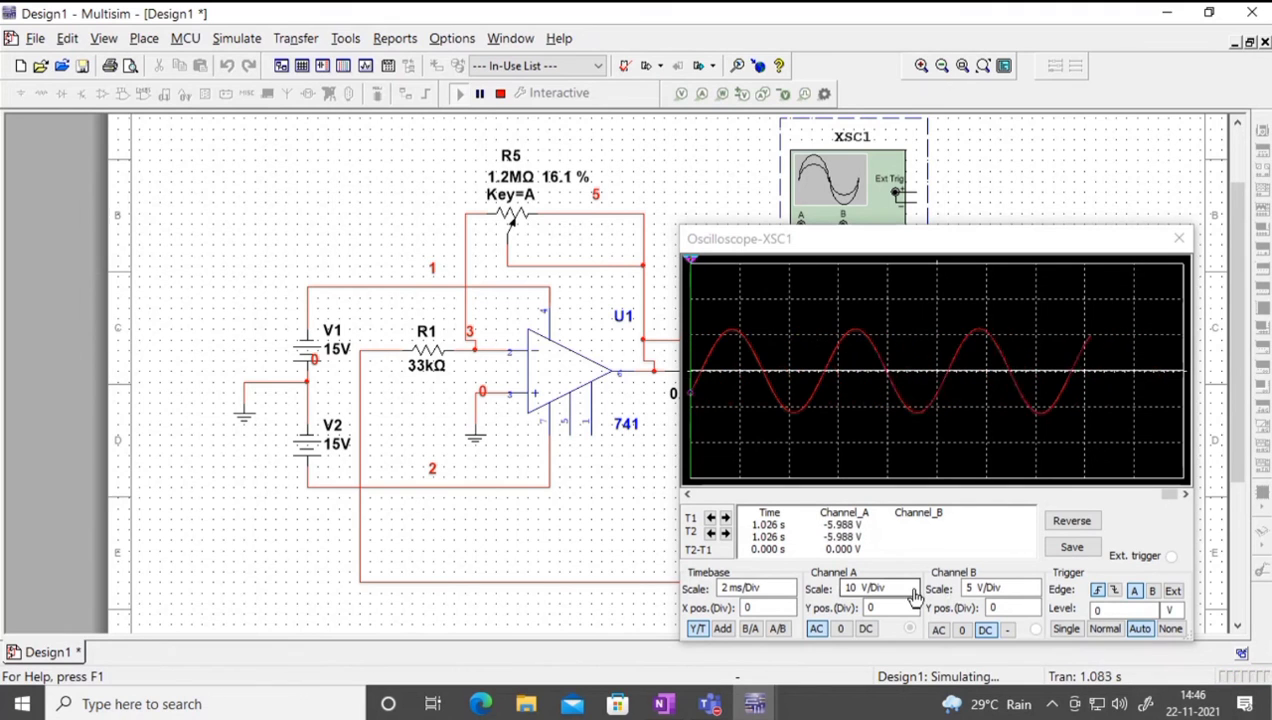
click(913, 597)
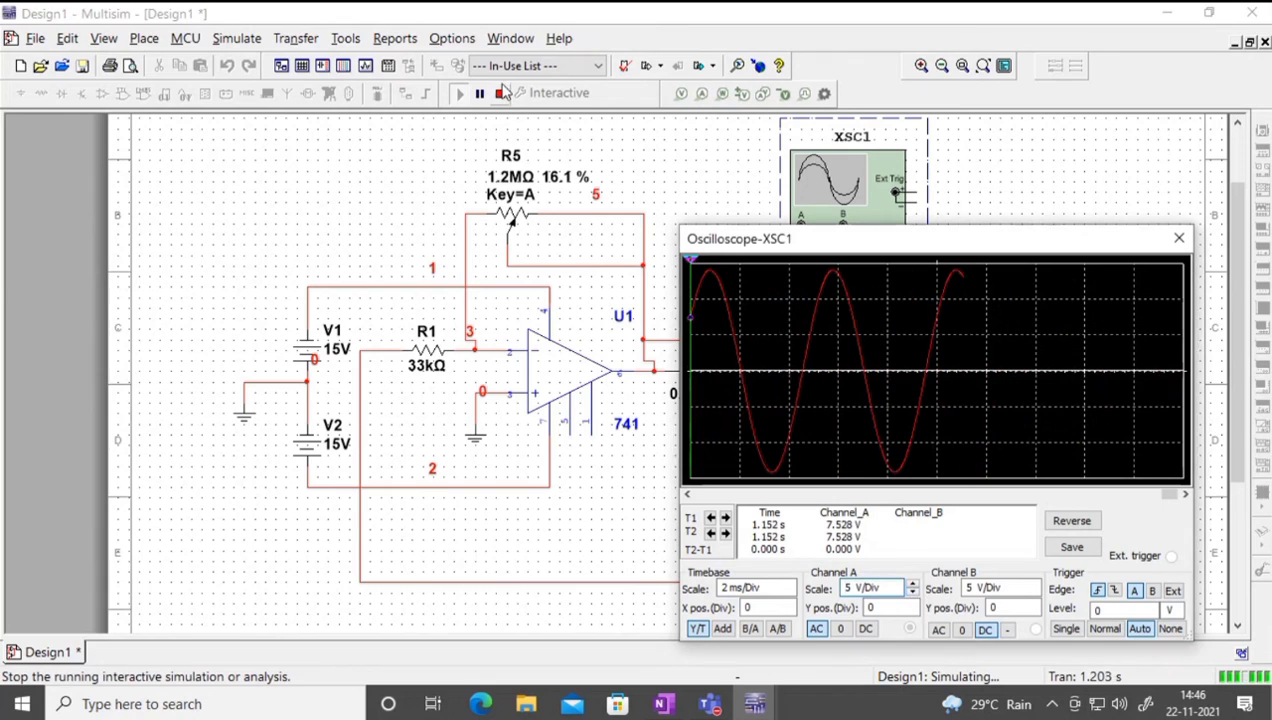
Step: Stop the simulation and place the second oscilloscope cursor on the waveform's zero crossing to measure one period
click(500, 93)
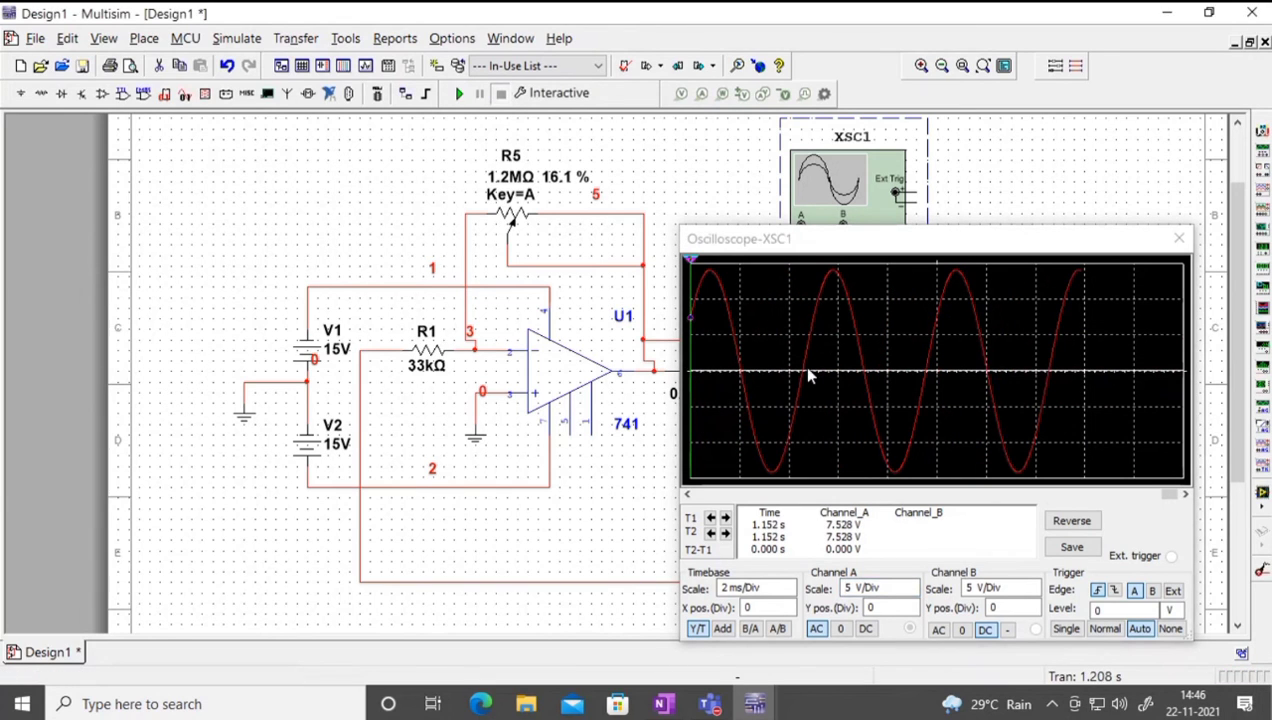
drag(693, 266, 806, 305)
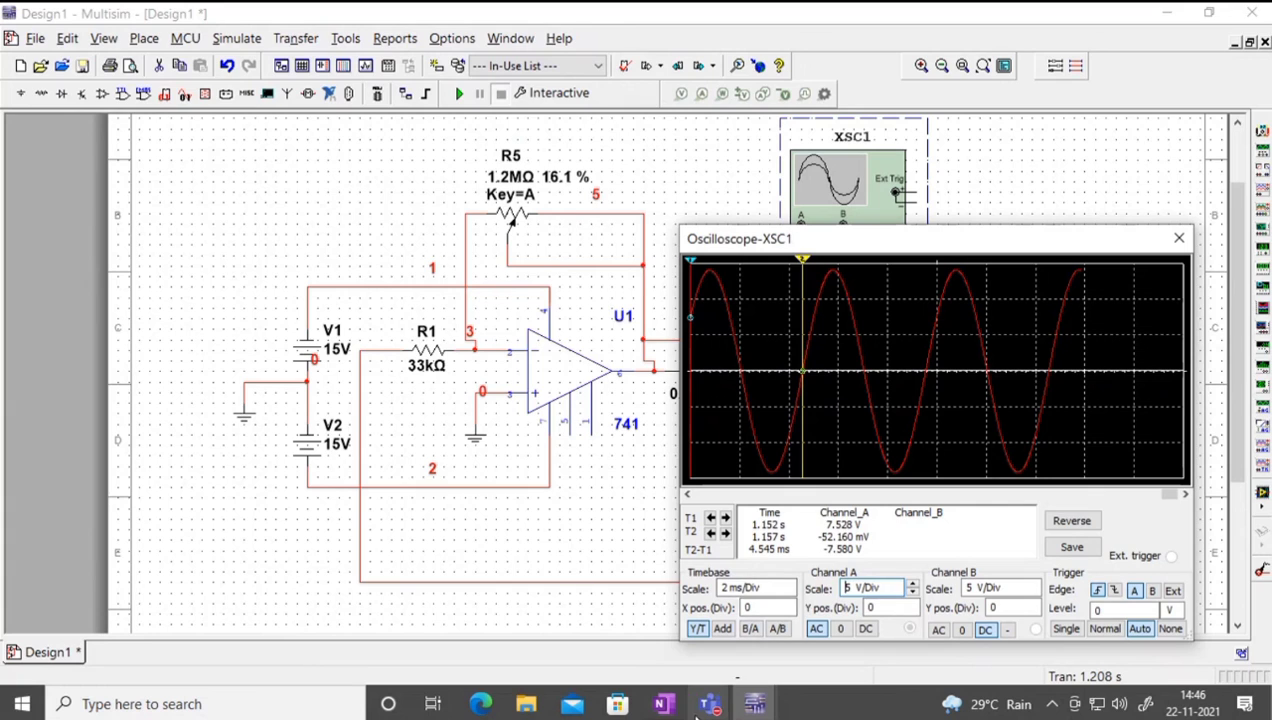
Step: Switch to the full-page OneNote notes and handwrite "Tp = 4.545 ms" below the 957 kΩ note
click(661, 704)
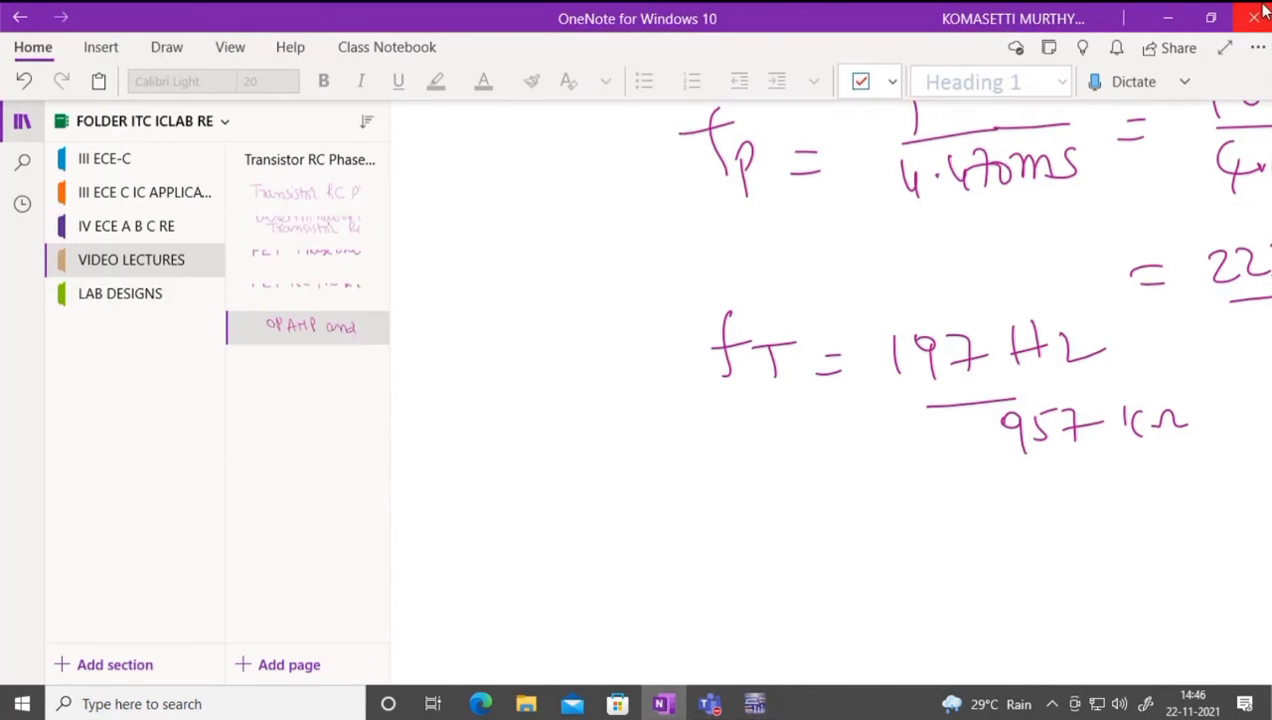
click(1224, 47)
scroll(744, 556, down, 3)
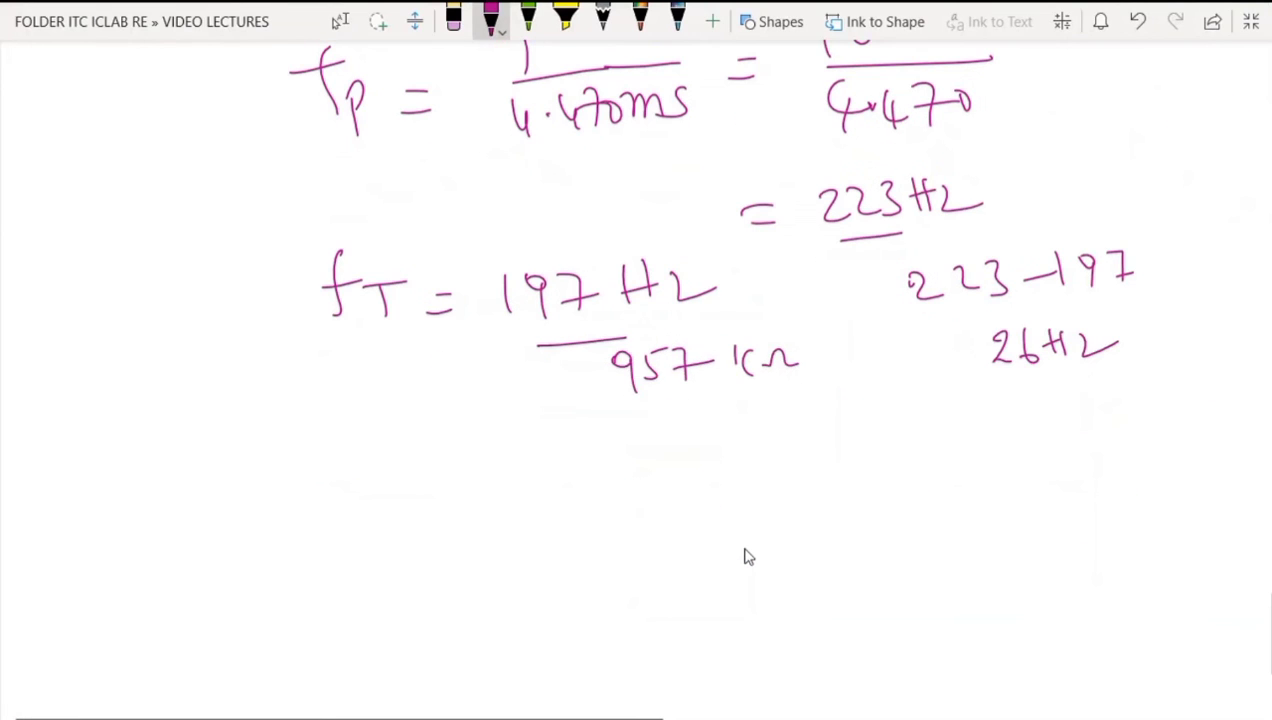
scroll(744, 556, up, 2)
scroll(744, 556, down, 4)
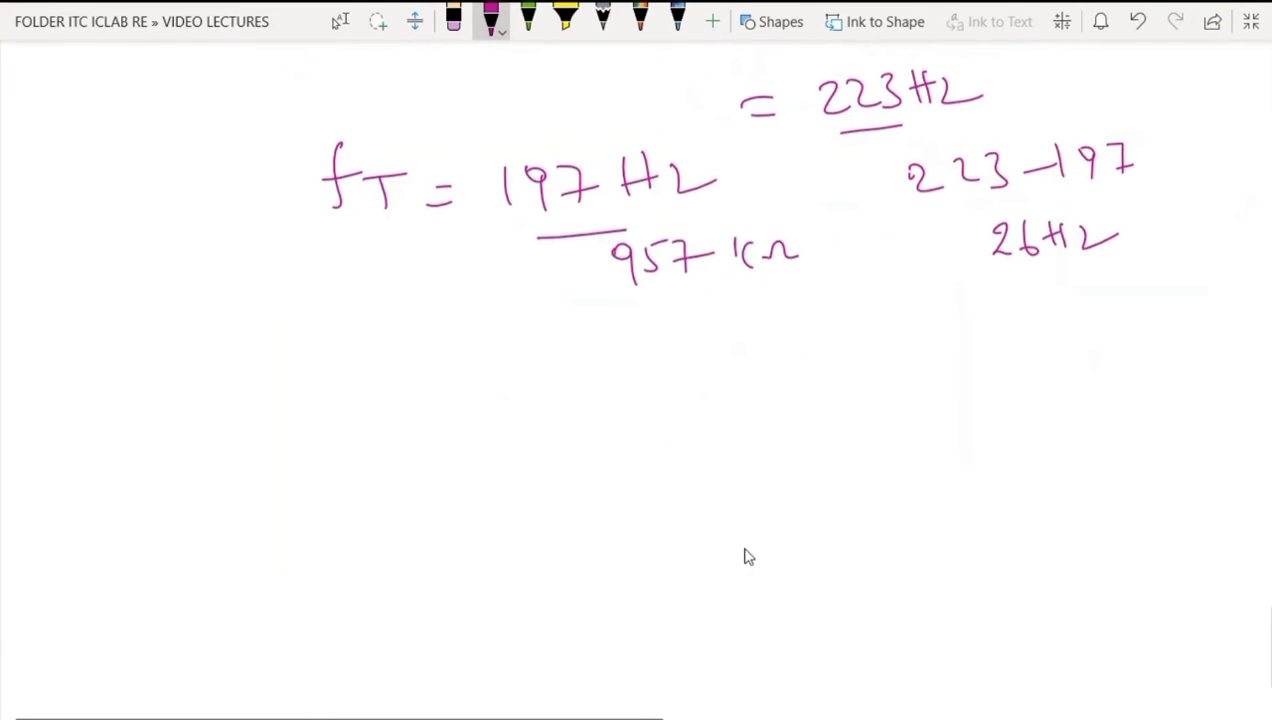
mouse_move(380, 366)
mouse_down()
mouse_move(386, 402)
mouse_move(437, 356)
mouse_up()
mouse_move(443, 374)
mouse_down()
mouse_move(467, 371)
mouse_move(489, 390)
mouse_up()
mouse_move(526, 346)
mouse_down()
mouse_move(556, 378)
mouse_move(541, 402)
mouse_up()
click(572, 372)
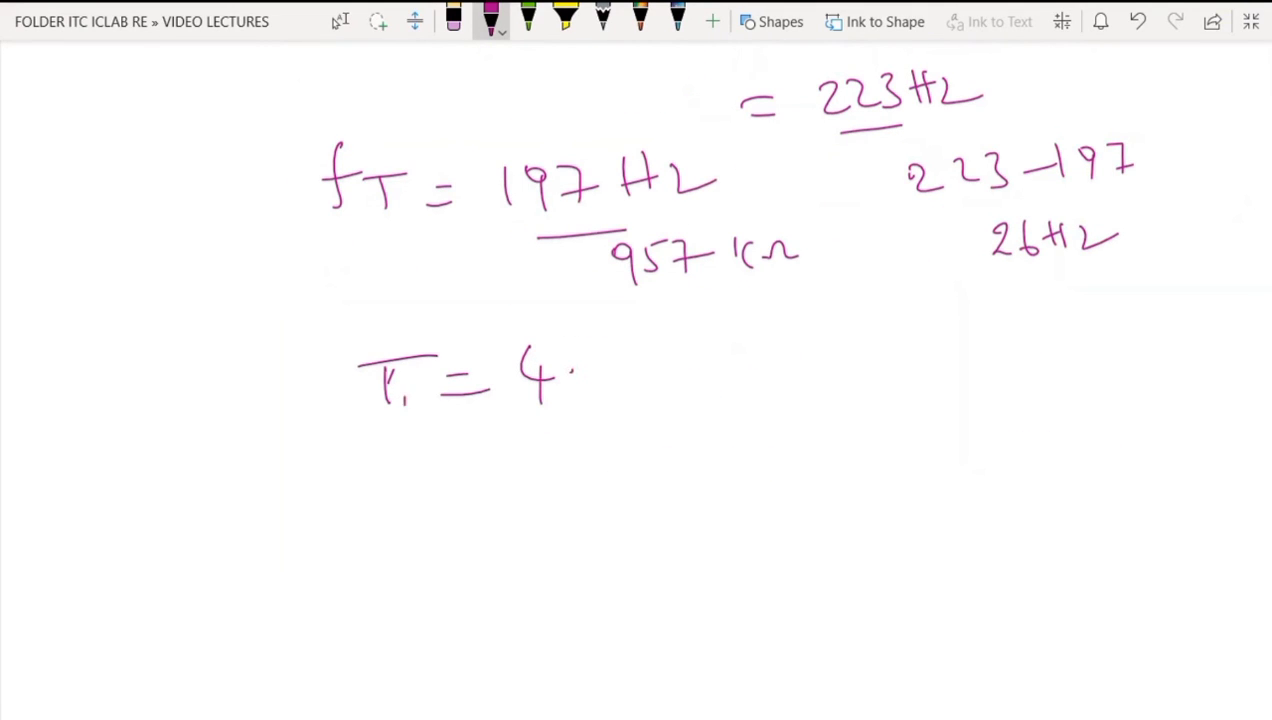
drag(402, 388, 418, 396)
mouse_move(600, 354)
mouse_down()
mouse_move(596, 380)
mouse_move(626, 340)
mouse_up()
drag(656, 346, 664, 380)
drag(682, 342, 758, 368)
drag(784, 352, 770, 390)
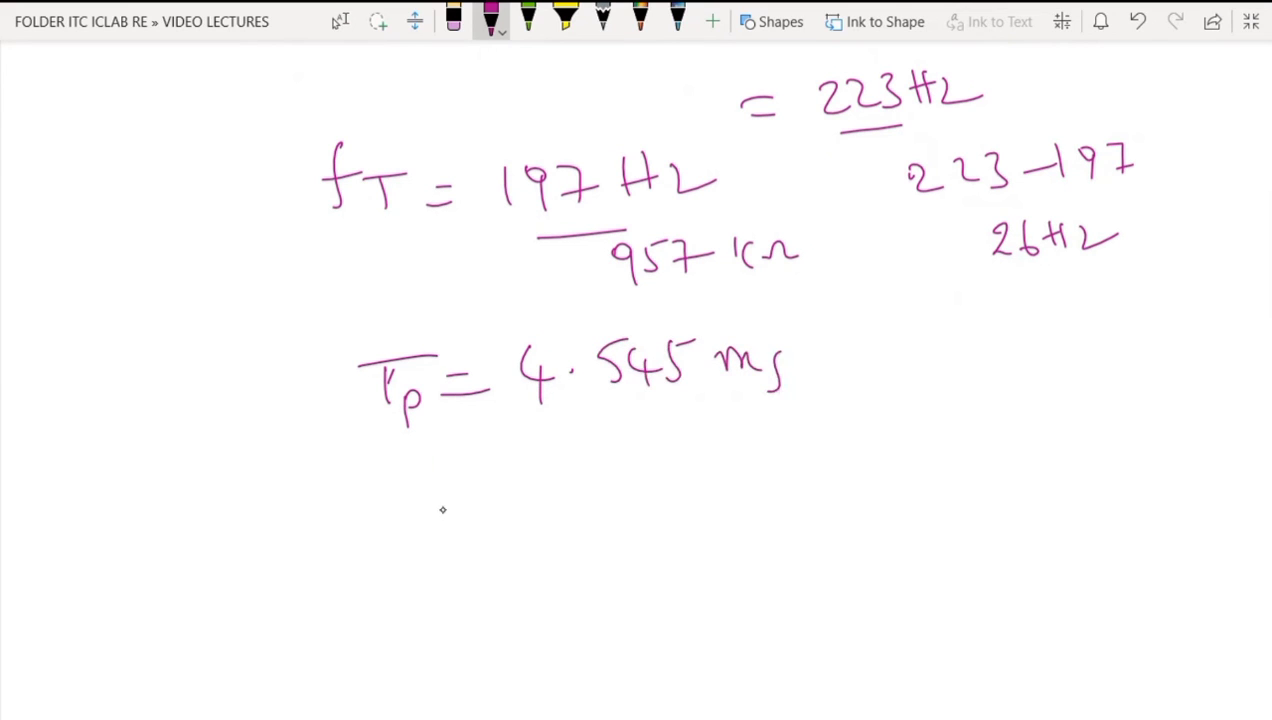
Step: Handwrite the practical frequency formula below the period, with fp equal to 1000 over the 4.545 ms period
drag(454, 452, 438, 512)
drag(424, 484, 558, 482)
drag(538, 503, 572, 499)
mouse_move(624, 430)
mouse_down()
mouse_move(620, 474)
mouse_move(648, 440)
mouse_up()
mouse_move(684, 438)
mouse_down()
mouse_move(678, 462)
mouse_move(684, 438)
mouse_up()
drag(714, 438, 710, 434)
drag(616, 492, 772, 468)
mouse_move(680, 496)
mouse_down()
mouse_move(680, 518)
mouse_move(700, 528)
mouse_up()
mouse_move(708, 492)
mouse_down()
mouse_move(758, 514)
mouse_move(742, 528)
mouse_up()
drag(772, 504, 770, 526)
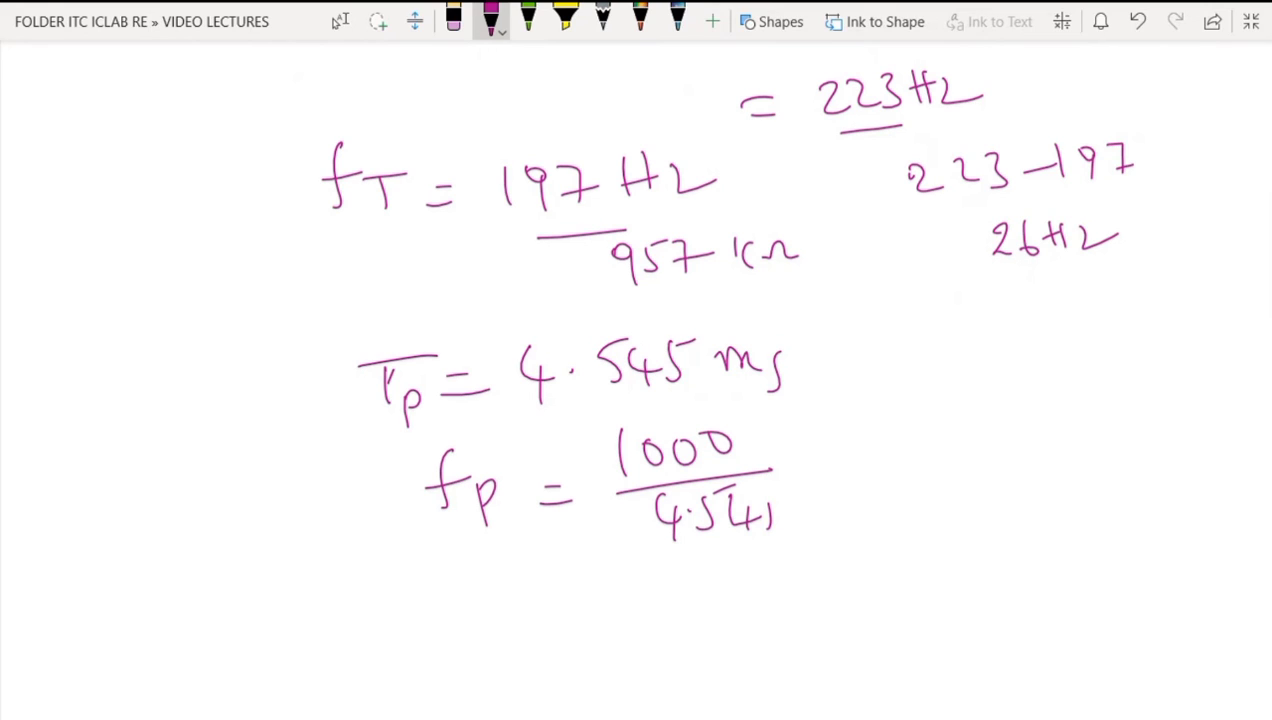
Step: Complete the fp formula by handwriting the result "= 220 Hz" beside the fraction
drag(804, 467, 834, 465)
drag(850, 432, 884, 468)
mouse_move(882, 432)
mouse_down()
mouse_move(910, 466)
mouse_move(932, 432)
mouse_up()
mouse_move(962, 426)
mouse_down()
mouse_move(966, 454)
mouse_move(984, 458)
mouse_up()
drag(964, 444, 1045, 458)
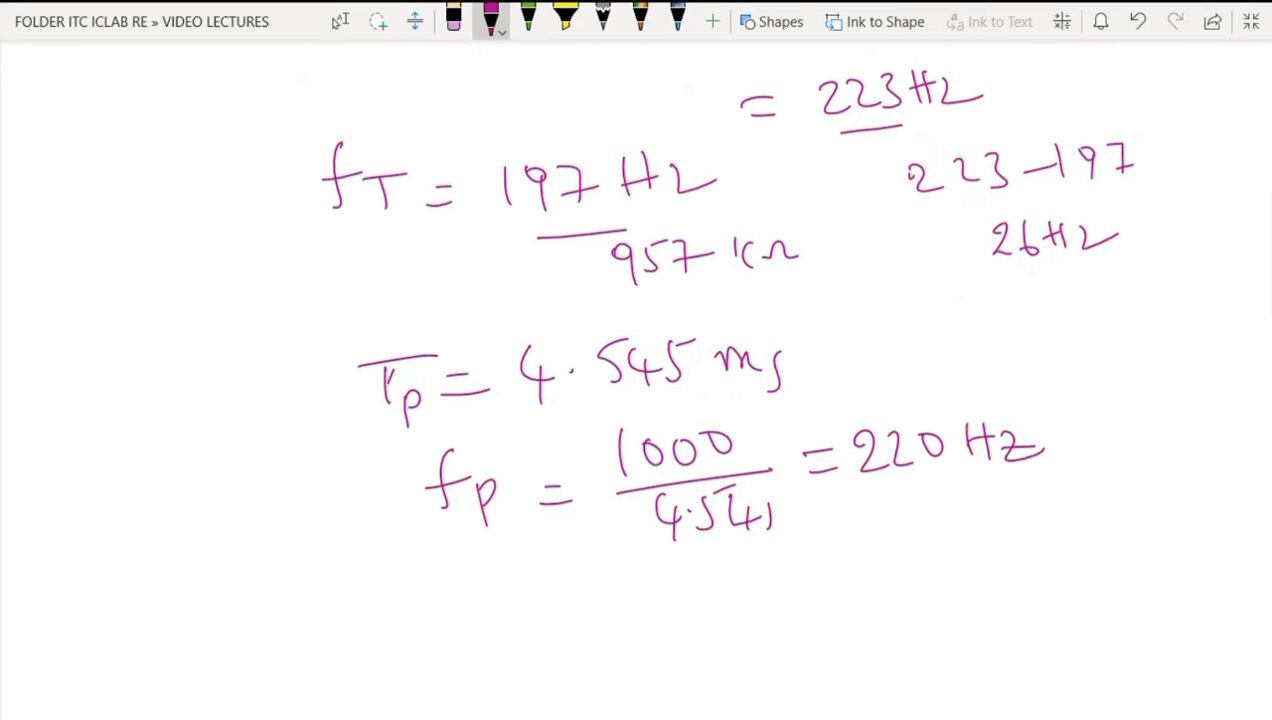